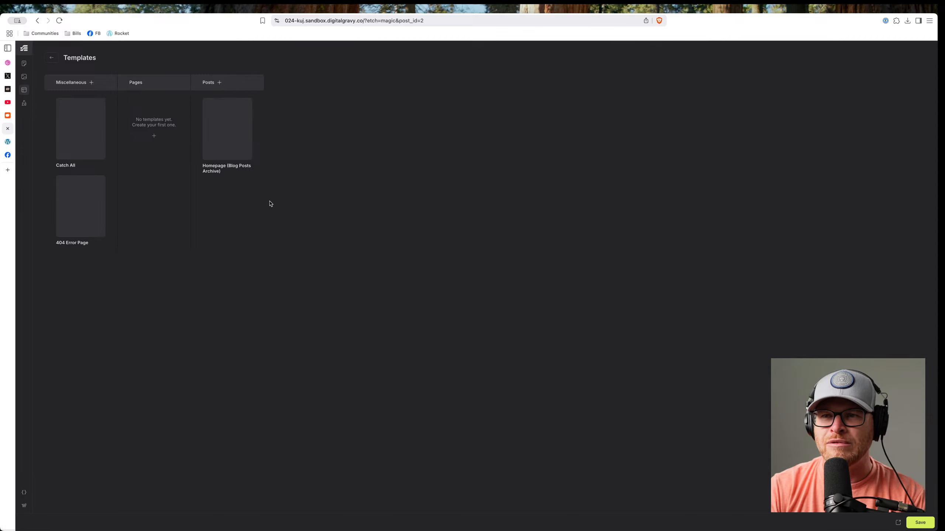
Load geary.co/blog in a new tab and open the naming conventions article.
{"action": "mouse_move", "coordinate": [85, 125]}
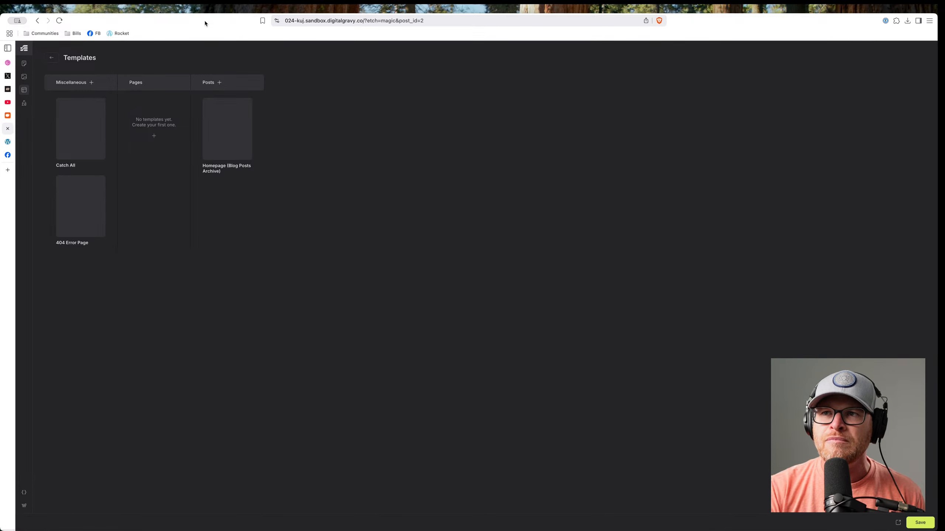
{"action": "key", "text": "super+t"}
{"action": "type", "text": "geary.co/b"}
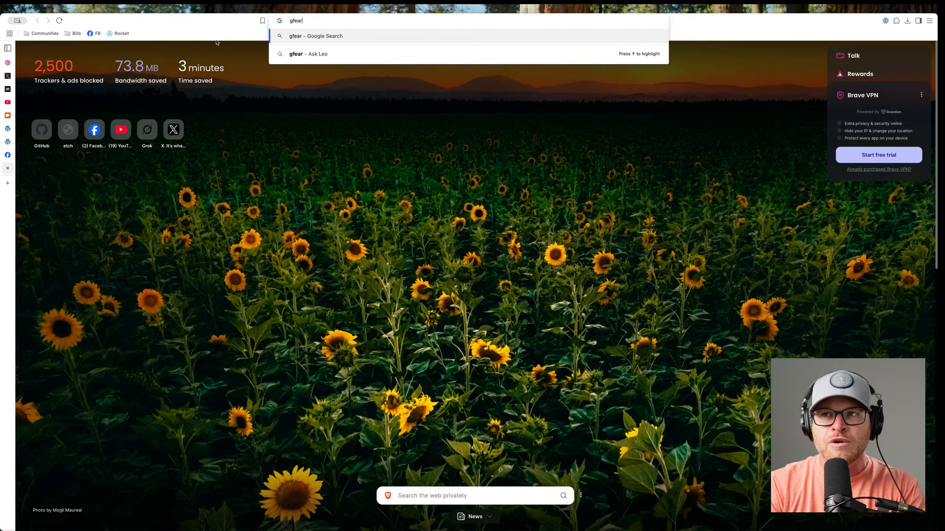
{"action": "type", "text": "log"}
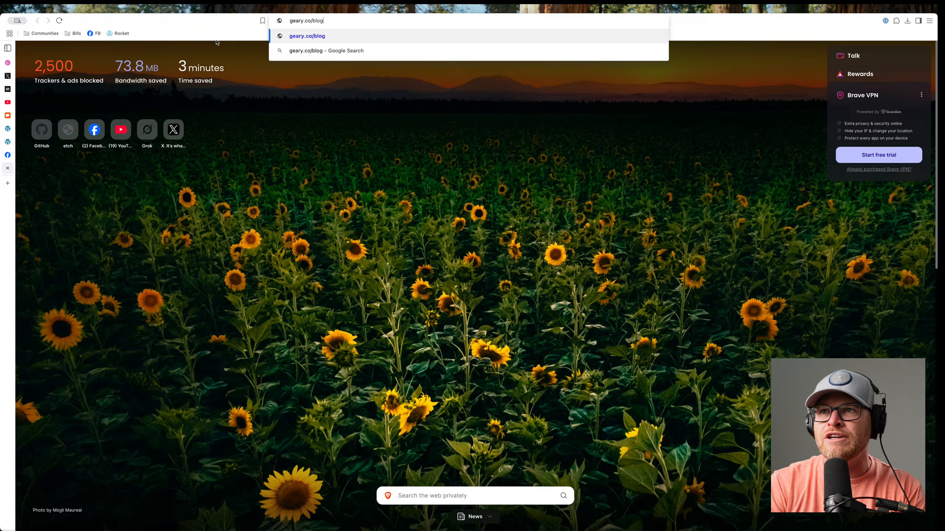
{"action": "key", "text": "Return"}
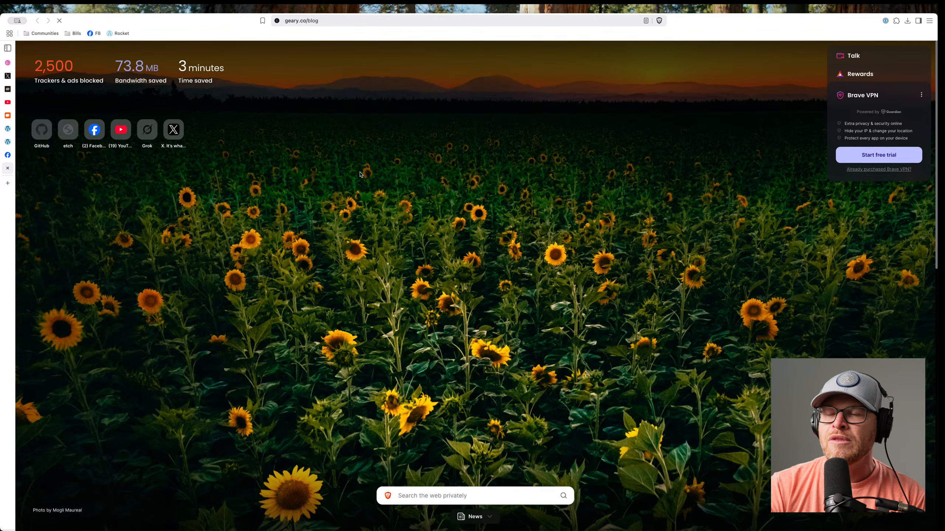
{"action": "scroll", "coordinate": [372, 191], "scroll_direction": "down", "scroll_amount": 5}
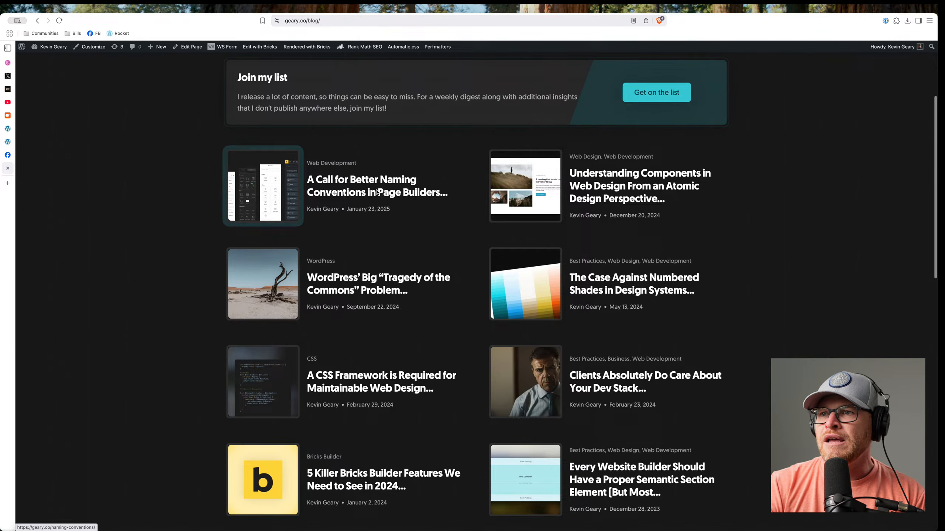
{"action": "left_click", "coordinate": [327, 180]}
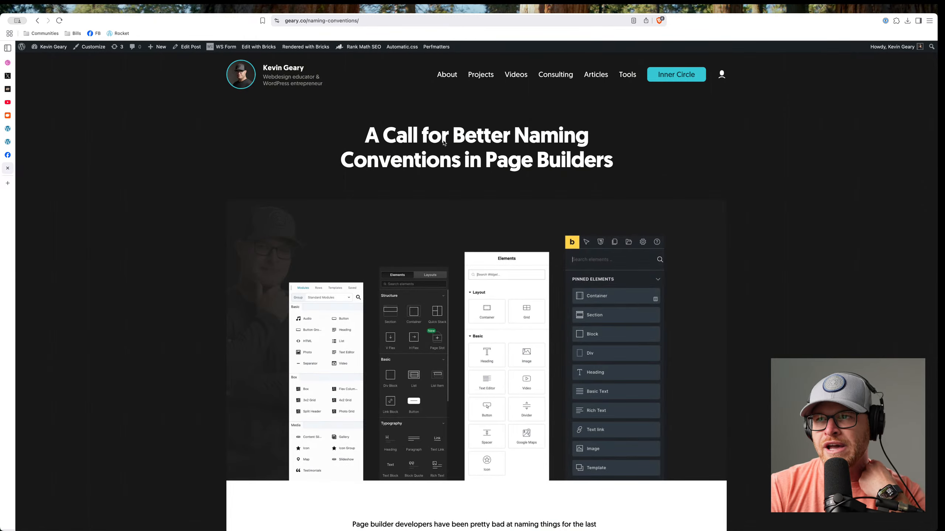
Read through 'A Call for Better Naming Conventions in Page Builders' down and back up.
{"action": "left_click_drag", "start_coordinate": [345, 137], "coordinate": [617, 163]}
{"action": "left_click", "coordinate": [620, 163]}
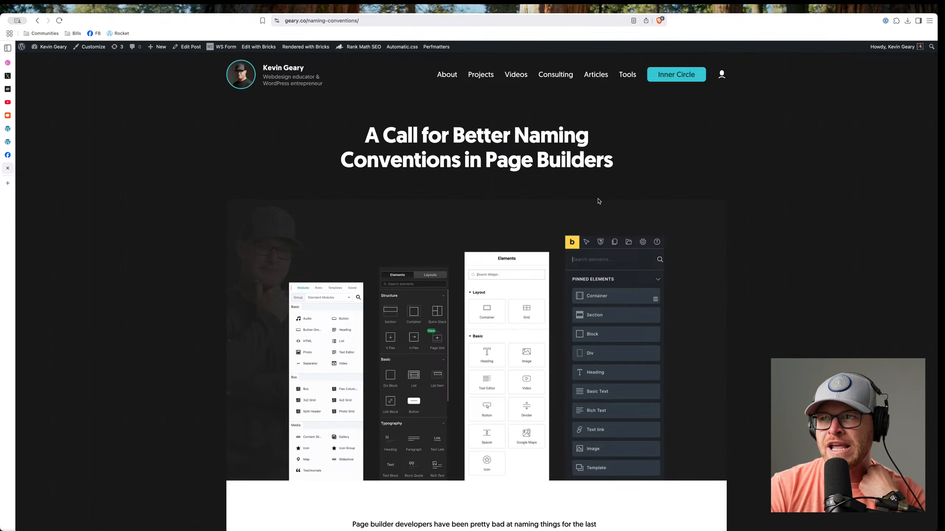
{"action": "scroll", "coordinate": [550, 200], "scroll_direction": "down", "scroll_amount": 5}
{"action": "scroll", "coordinate": [549, 200], "scroll_direction": "down", "scroll_amount": 20}
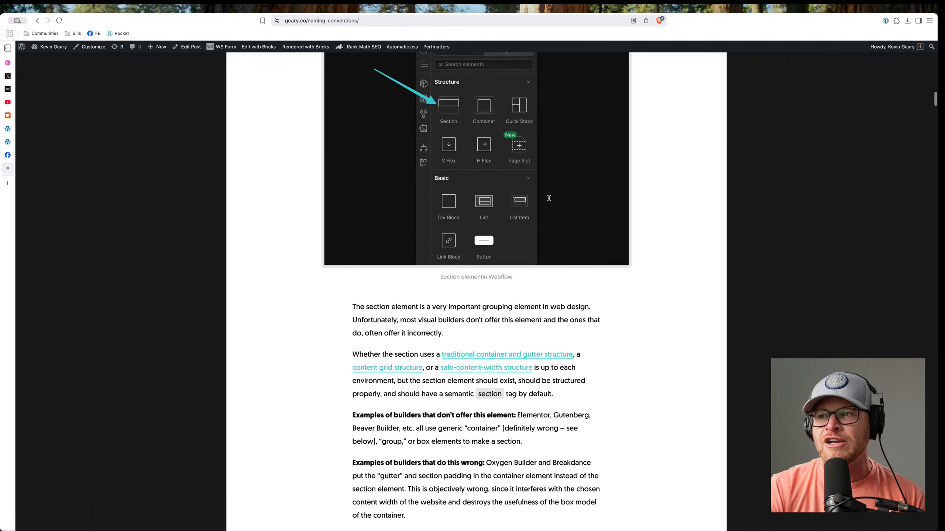
{"action": "scroll", "coordinate": [549, 201], "scroll_direction": "down", "scroll_amount": 20}
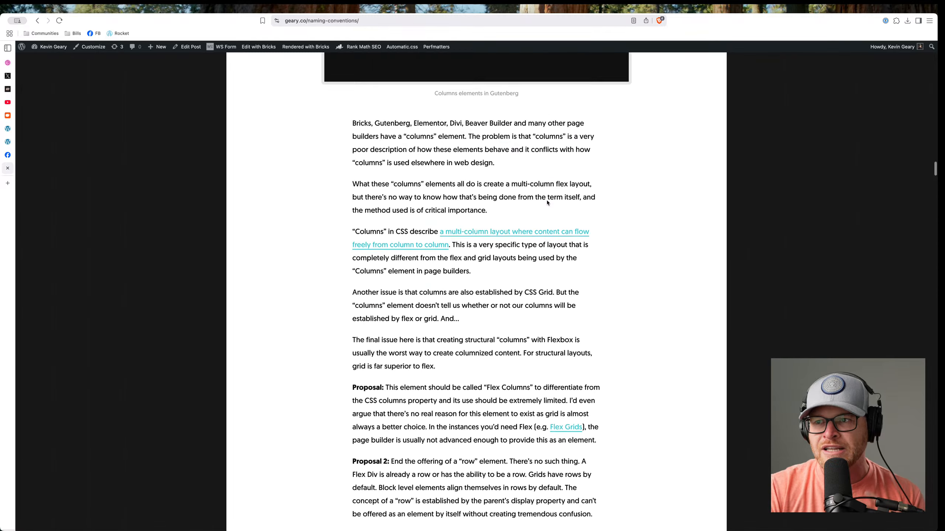
{"action": "scroll", "coordinate": [547, 203], "scroll_direction": "down", "scroll_amount": 20}
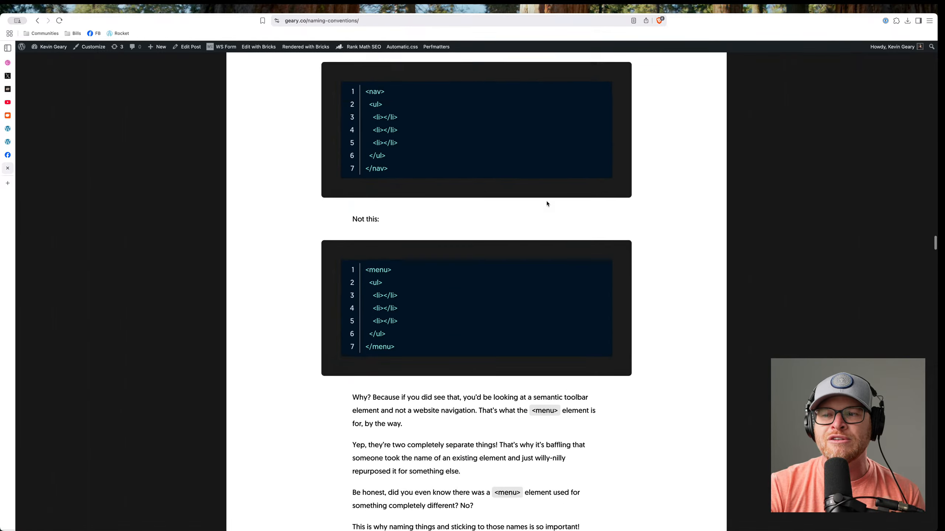
{"action": "scroll", "coordinate": [547, 203], "scroll_direction": "down", "scroll_amount": 20}
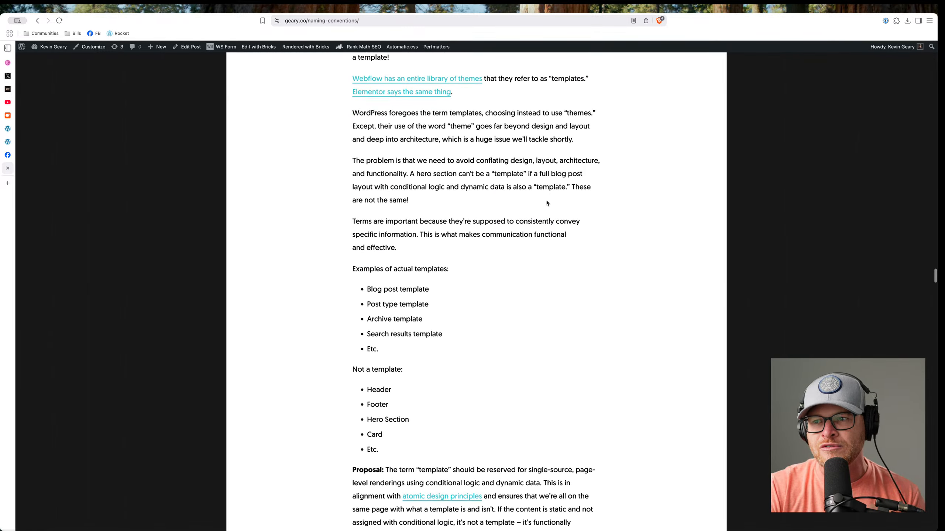
{"action": "scroll", "coordinate": [547, 204], "scroll_direction": "down", "scroll_amount": 20}
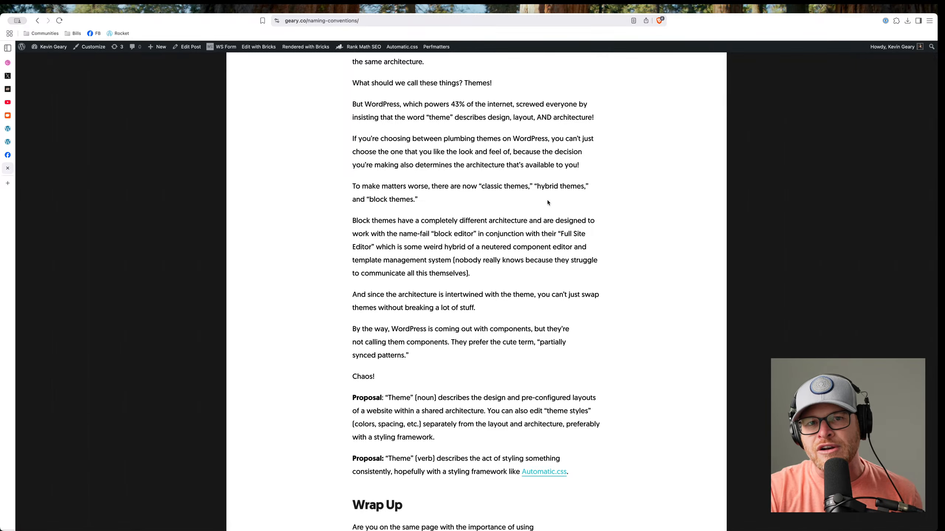
{"action": "scroll", "coordinate": [547, 203], "scroll_direction": "down", "scroll_amount": 12}
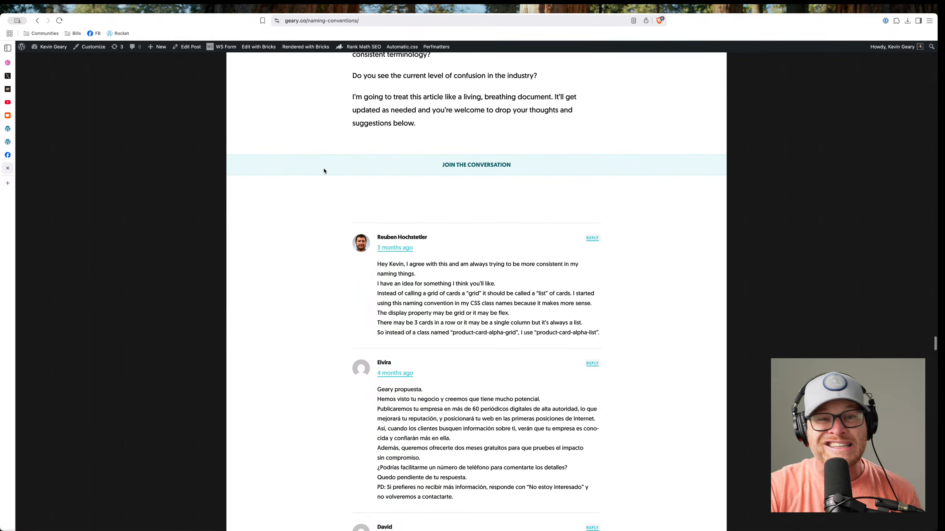
{"action": "scroll", "coordinate": [288, 192], "scroll_direction": "up", "scroll_amount": 8}
{"action": "scroll", "coordinate": [282, 190], "scroll_direction": "up", "scroll_amount": 1}
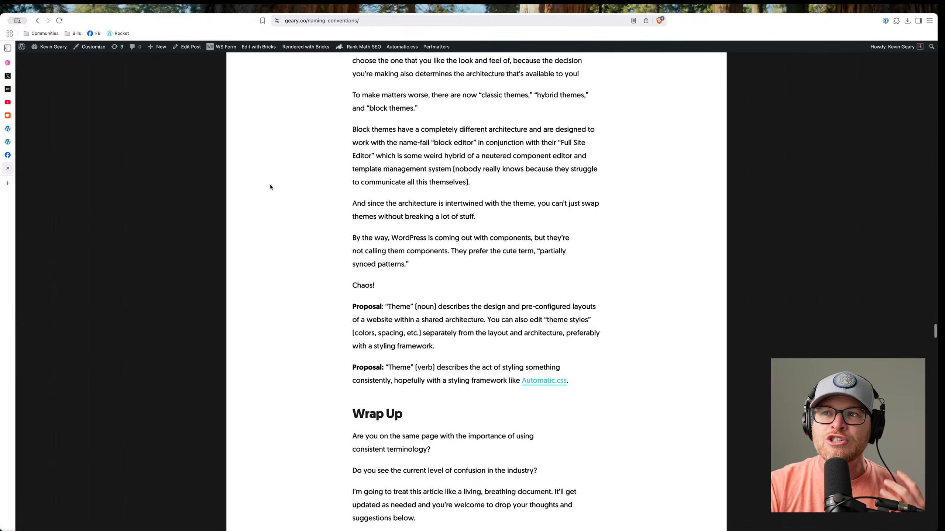
{"action": "scroll", "coordinate": [271, 186], "scroll_direction": "up", "scroll_amount": 20}
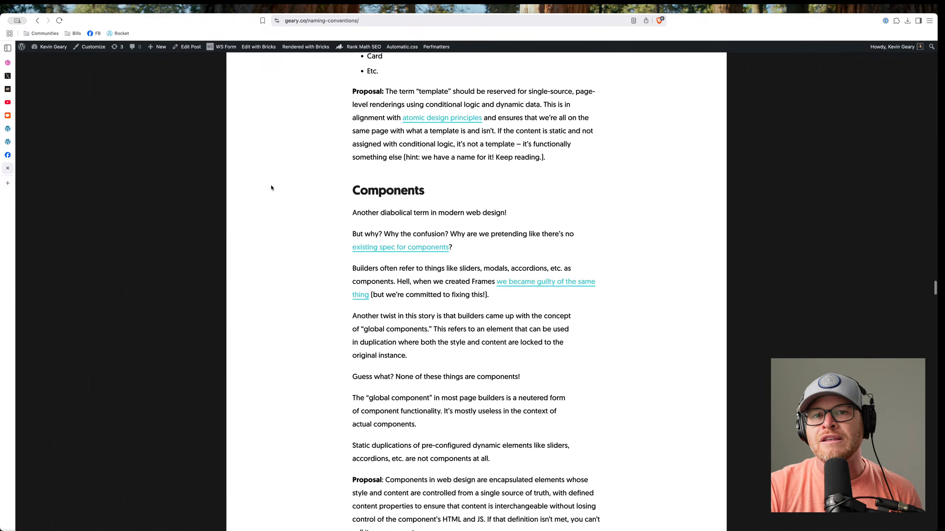
{"action": "scroll", "coordinate": [271, 187], "scroll_direction": "up", "scroll_amount": 20}
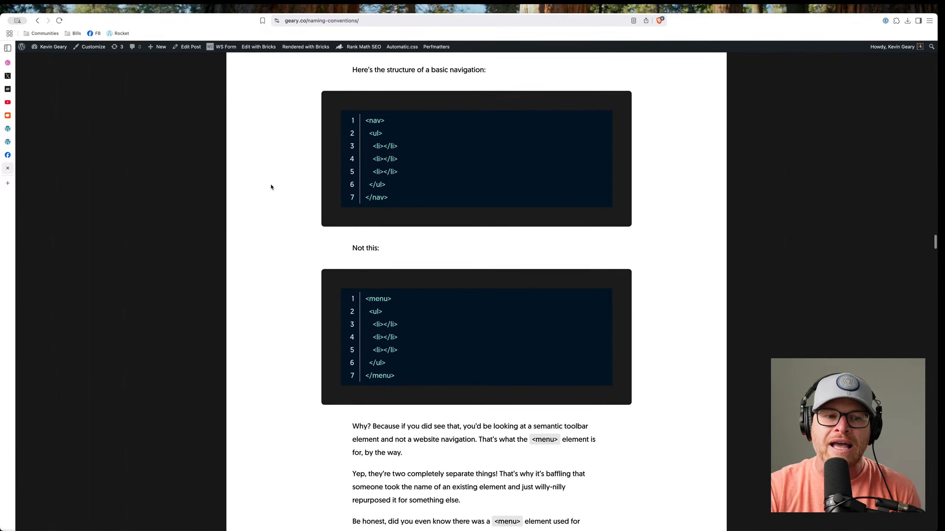
{"action": "scroll", "coordinate": [271, 186], "scroll_direction": "up", "scroll_amount": 20}
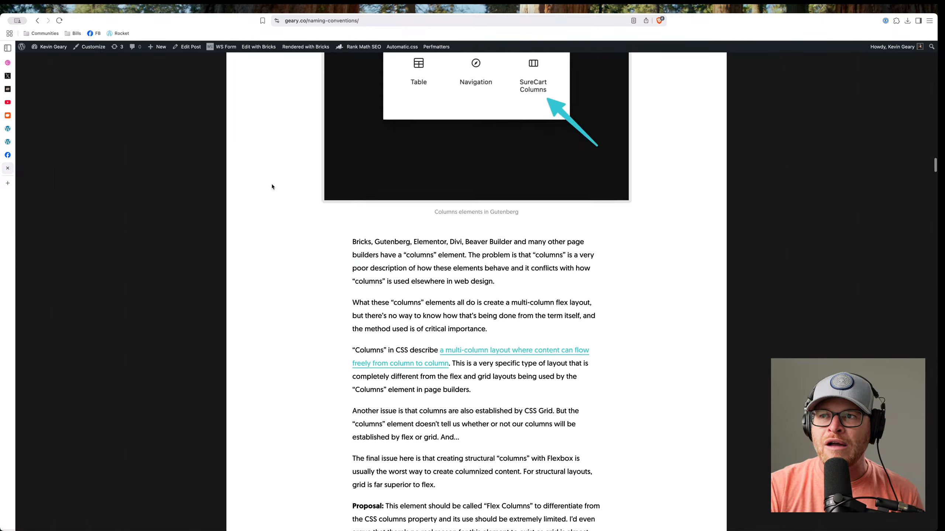
{"action": "scroll", "coordinate": [270, 187], "scroll_direction": "up", "scroll_amount": 6}
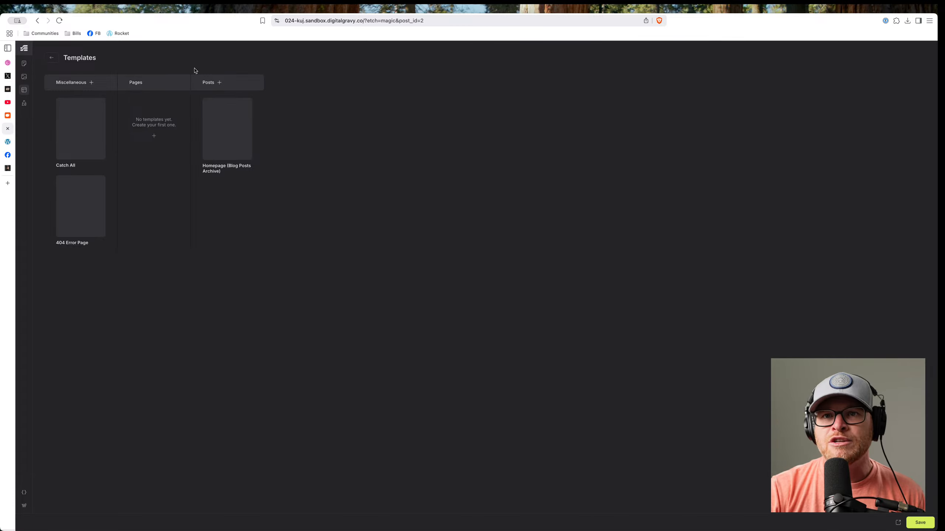
Edit the Catch All template and expand Main to reveal its content slot.
{"action": "mouse_move", "coordinate": [80, 122]}
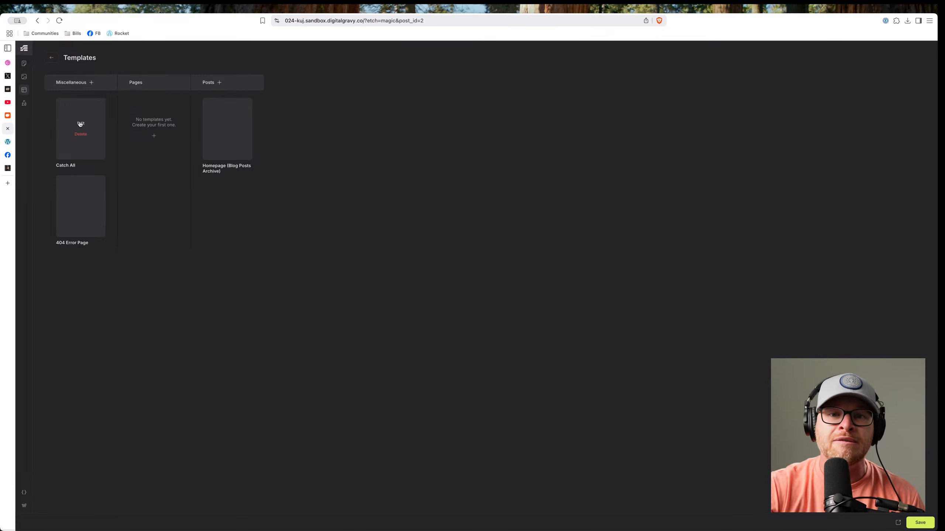
{"action": "left_click", "coordinate": [80, 123]}
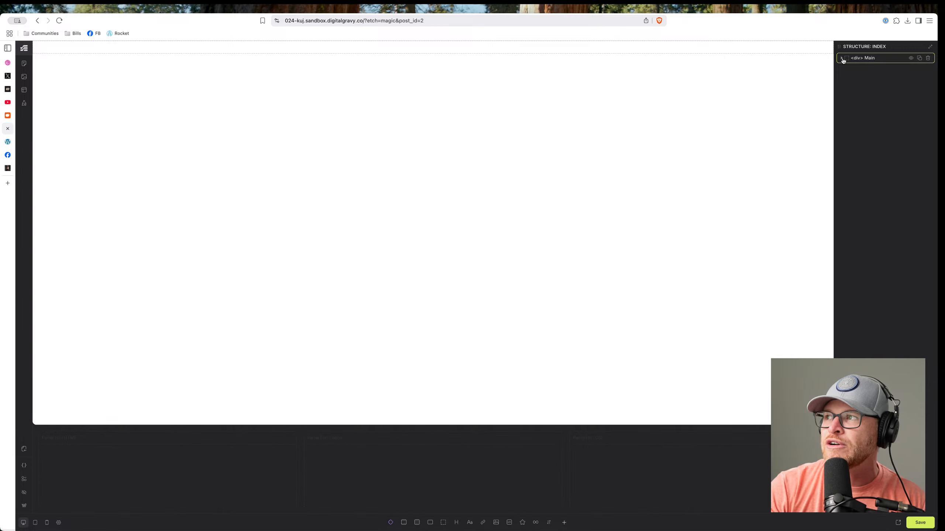
{"action": "left_click", "coordinate": [869, 60]}
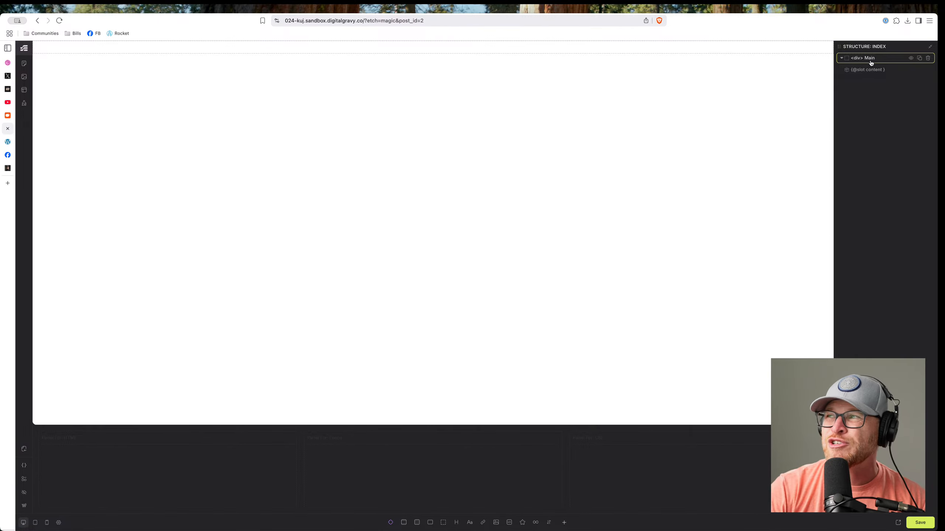
{"action": "left_click", "coordinate": [841, 59]}
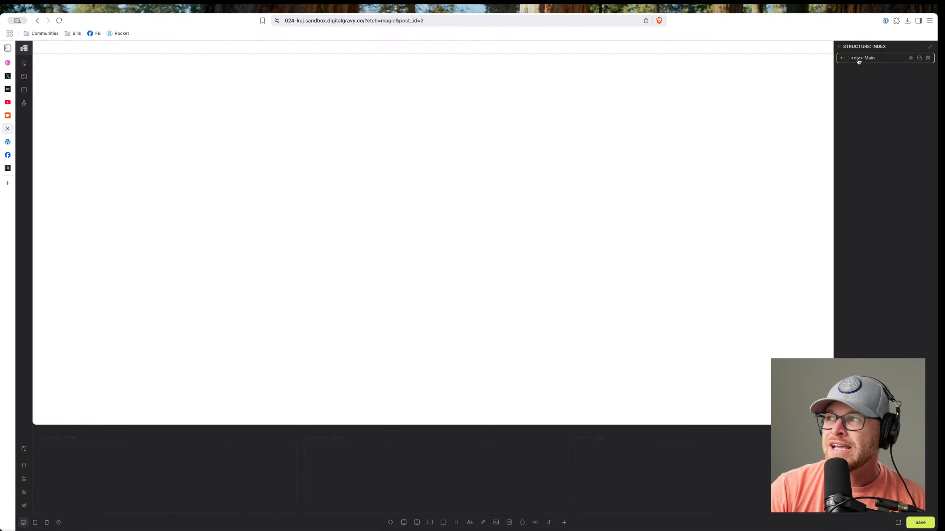
{"action": "left_click", "coordinate": [842, 58]}
{"action": "left_click", "coordinate": [867, 70]}
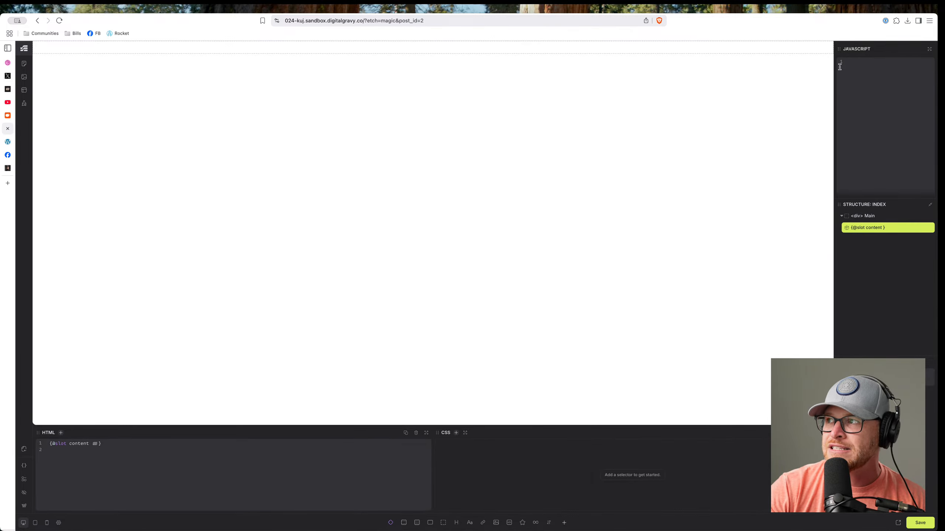
Dock the JavaScript panel at the bottom, then switch the JS Editor off.
{"action": "left_click_drag", "start_coordinate": [839, 49], "coordinate": [685, 453]}
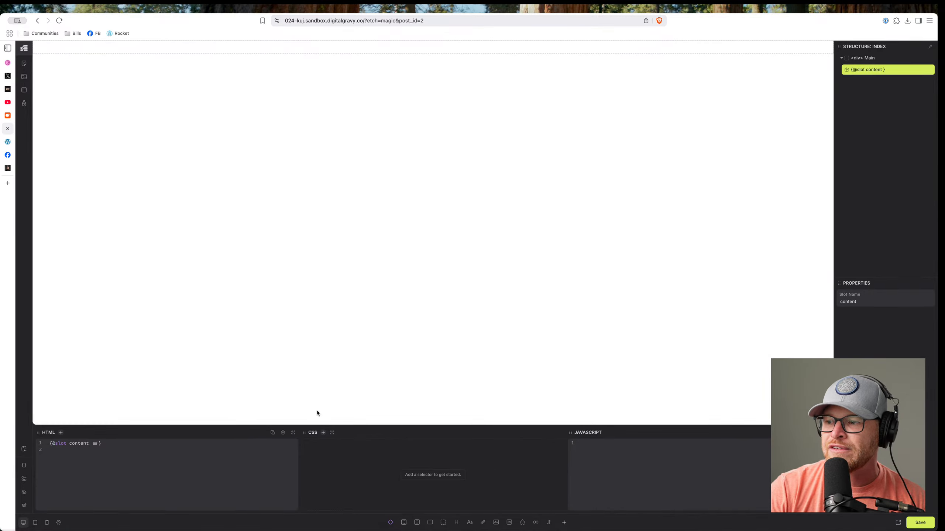
{"action": "left_click", "coordinate": [24, 479]}
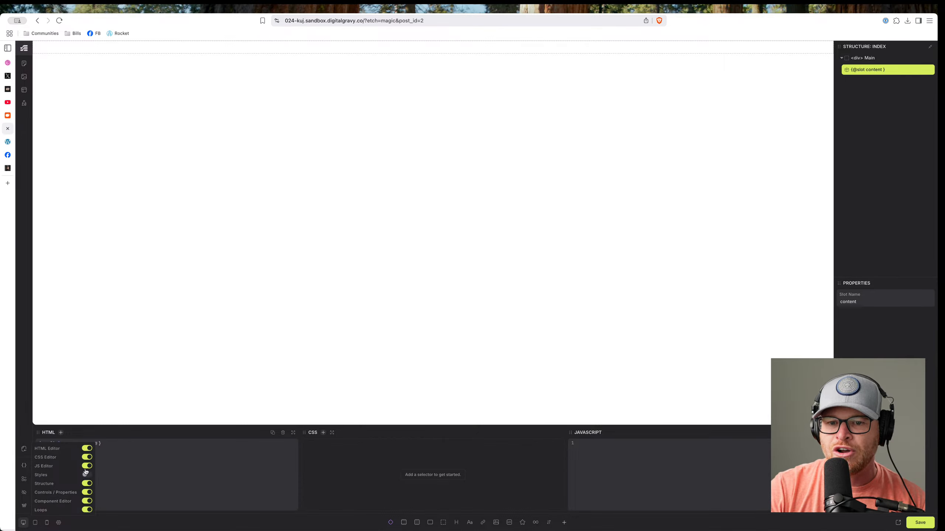
{"action": "left_click", "coordinate": [88, 466]}
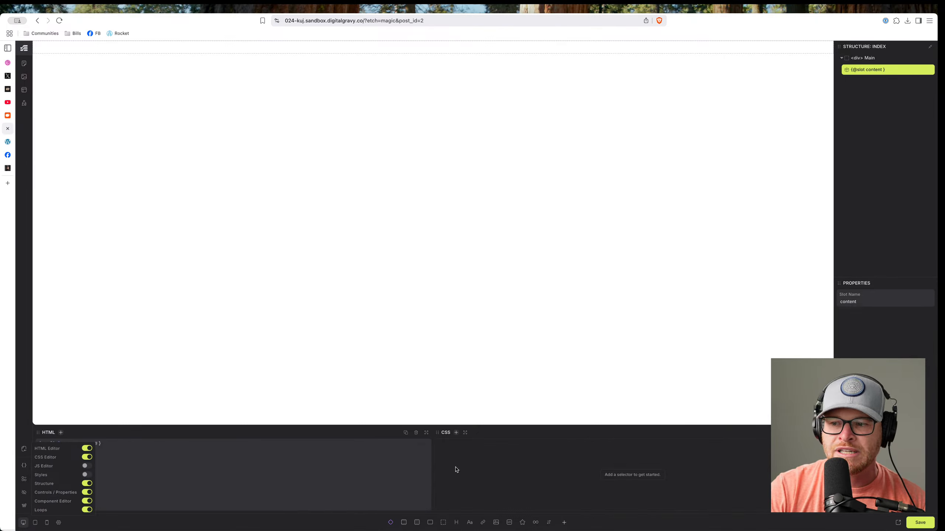
{"action": "left_click", "coordinate": [479, 469]}
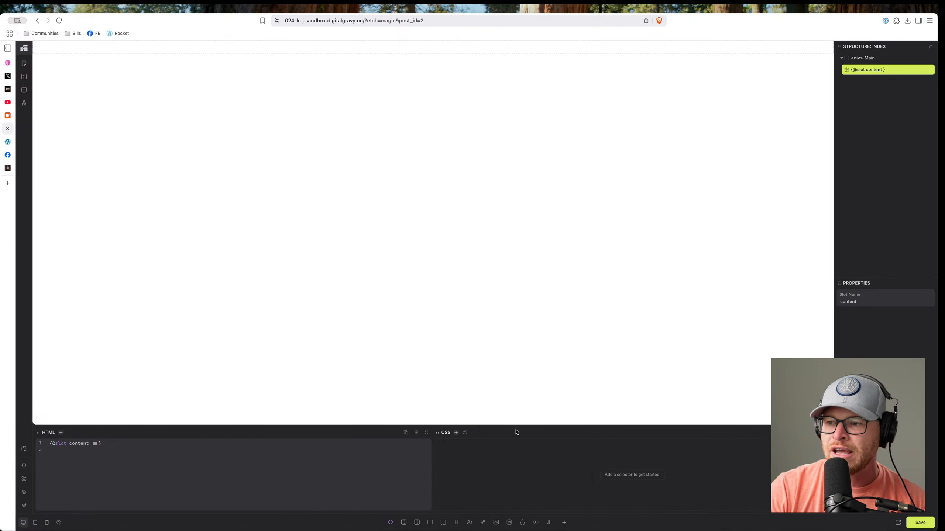
Change the Main element's tag to main and collapse it in the tree.
{"action": "left_click", "coordinate": [876, 62]}
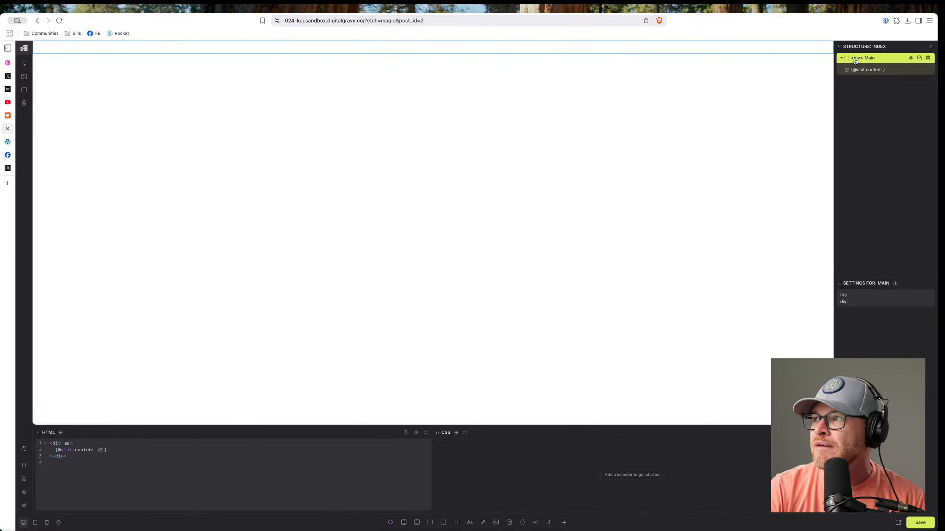
{"action": "type", "text": "main"}
{"action": "key", "text": "Return"}
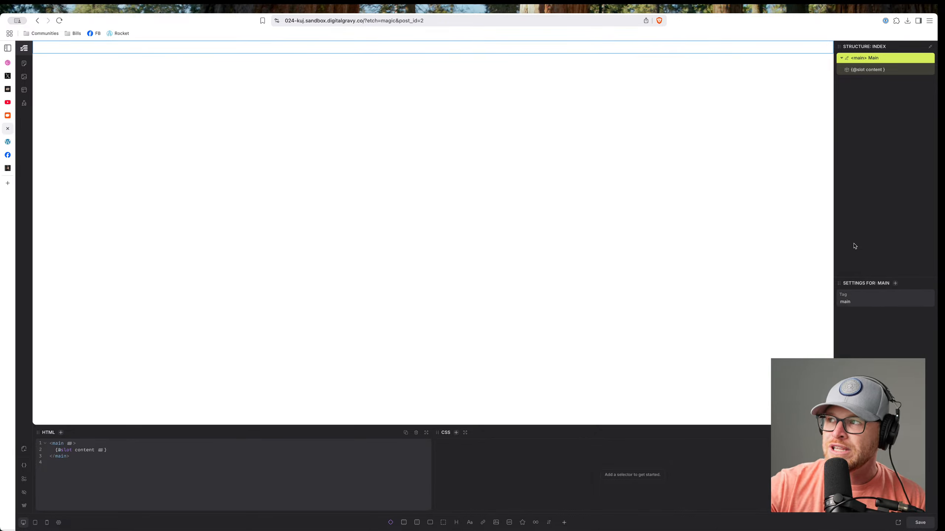
{"action": "left_click", "coordinate": [841, 58]}
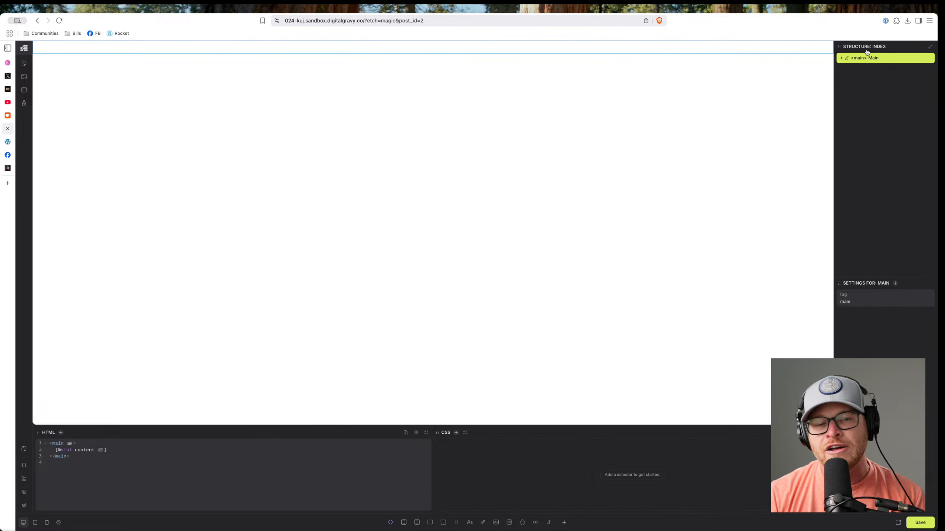
Add a Section with a Container and change its tag to header.
{"action": "left_click", "coordinate": [876, 99]}
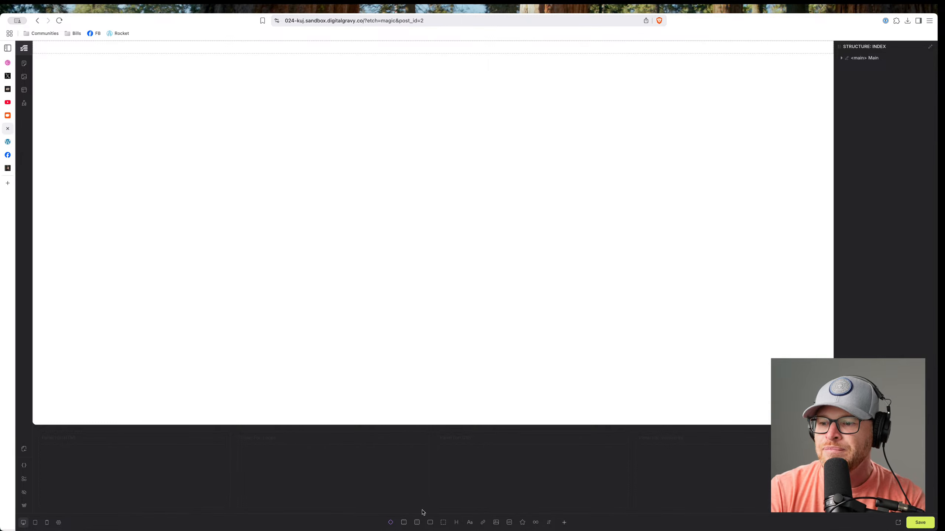
{"action": "left_click", "coordinate": [404, 522]}
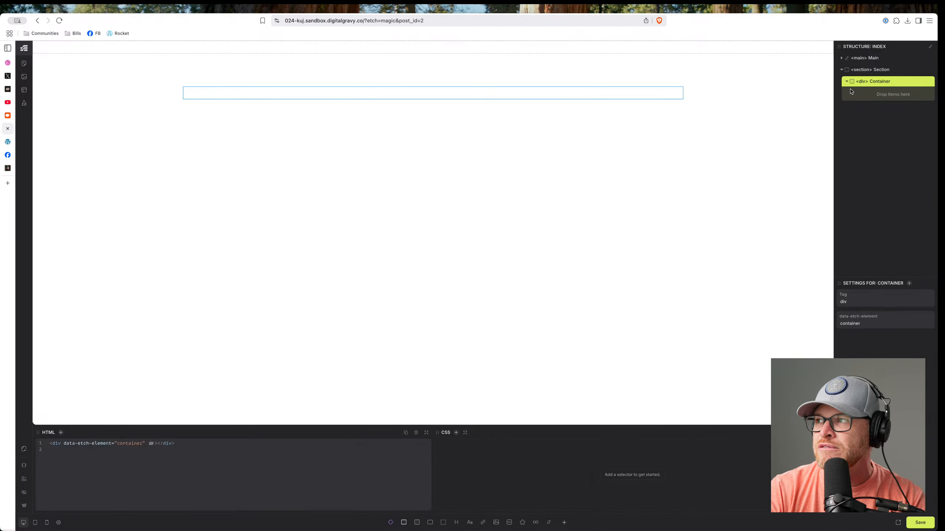
{"action": "left_click", "coordinate": [842, 70]}
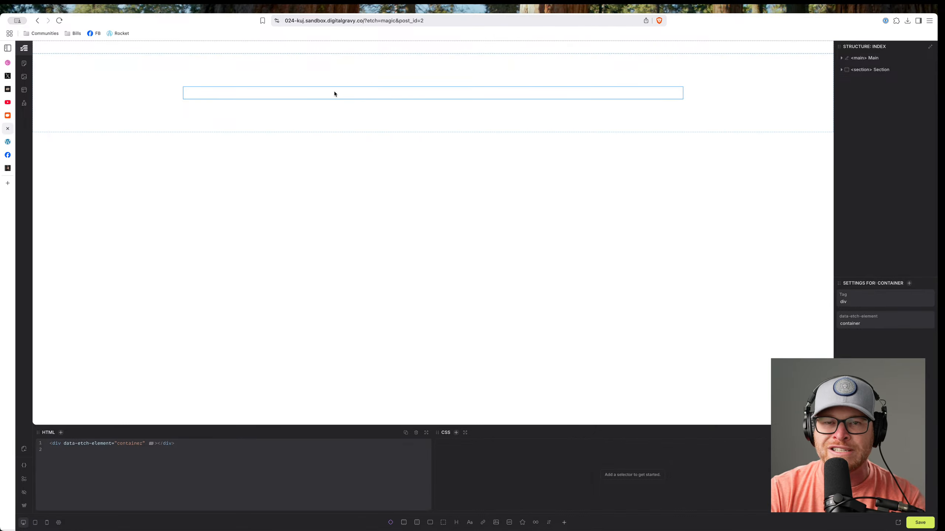
{"action": "double_click", "coordinate": [861, 71]}
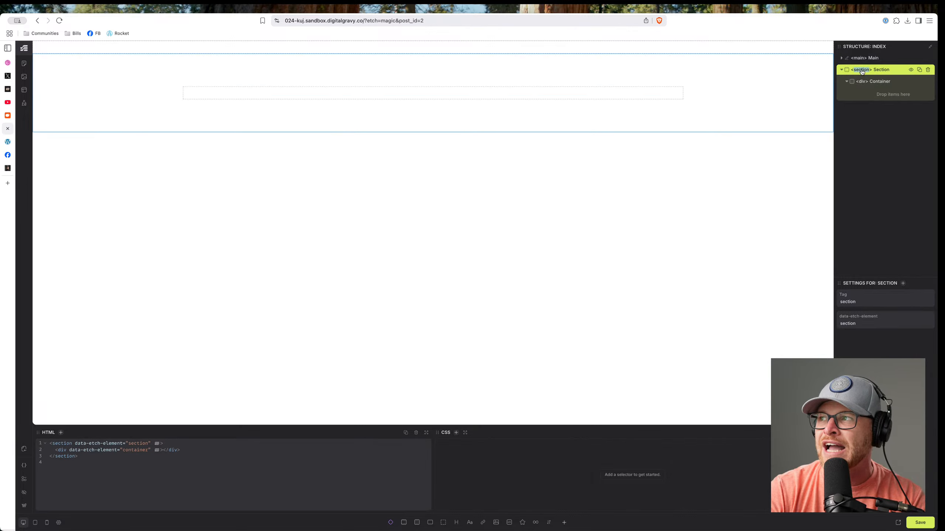
{"action": "type", "text": "header"}
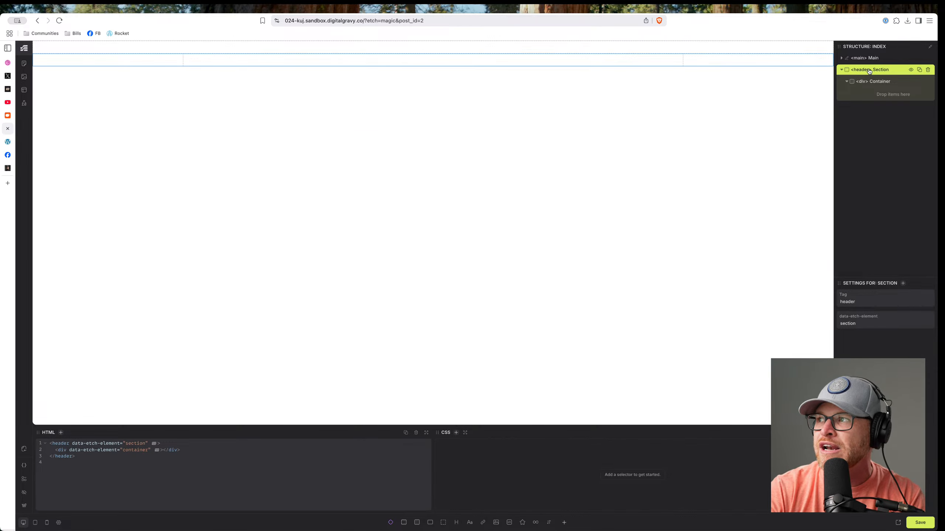
{"action": "key", "text": "Return"}
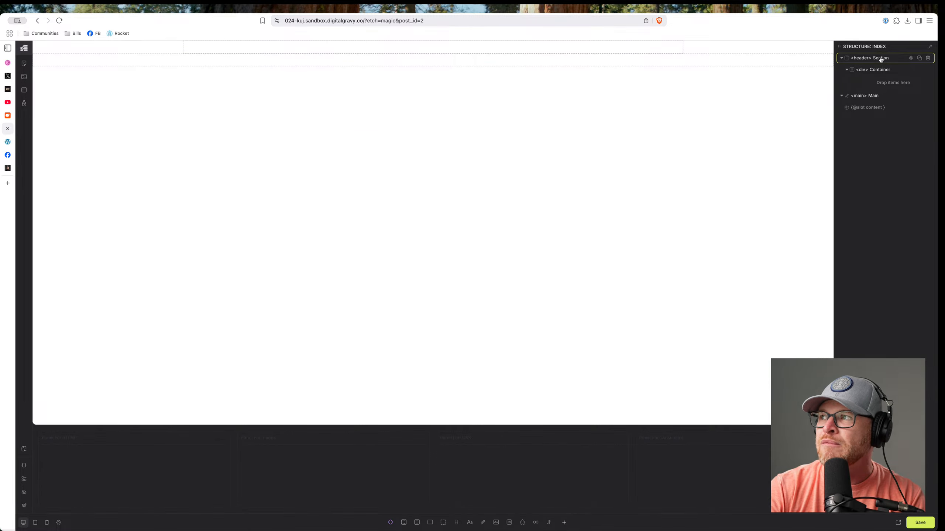
{"action": "left_click", "coordinate": [841, 58]}
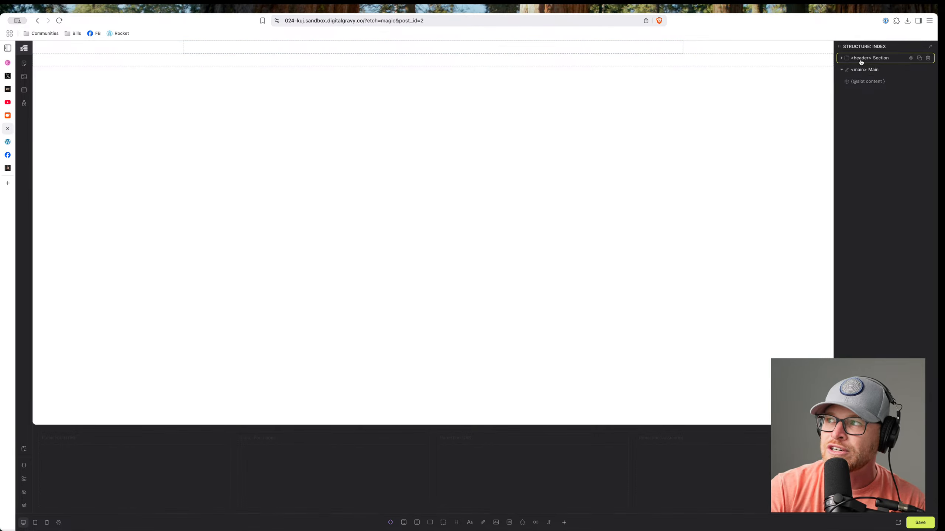
Duplicate the header section and rename the copy's tag to footer.
{"action": "left_click", "coordinate": [896, 59]}
{"action": "left_click", "coordinate": [919, 58]}
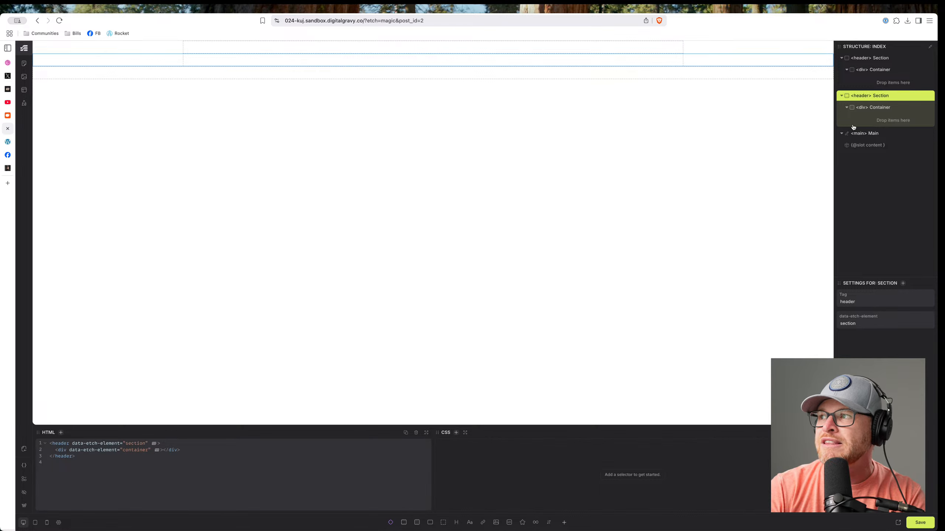
{"action": "left_click_drag", "start_coordinate": [849, 98], "coordinate": [838, 165]}
{"action": "left_click_drag", "start_coordinate": [869, 122], "coordinate": [845, 62]}
{"action": "left_click", "coordinate": [856, 60]}
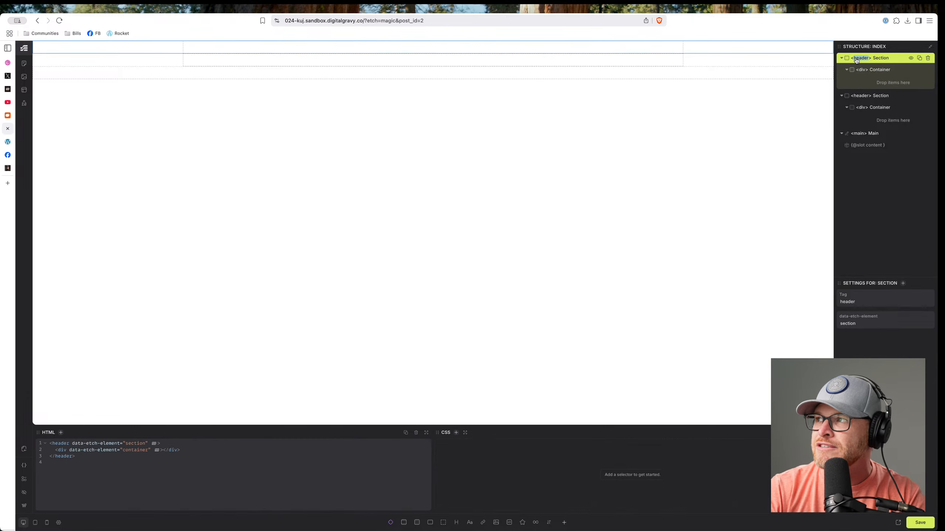
{"action": "type", "text": "footer"}
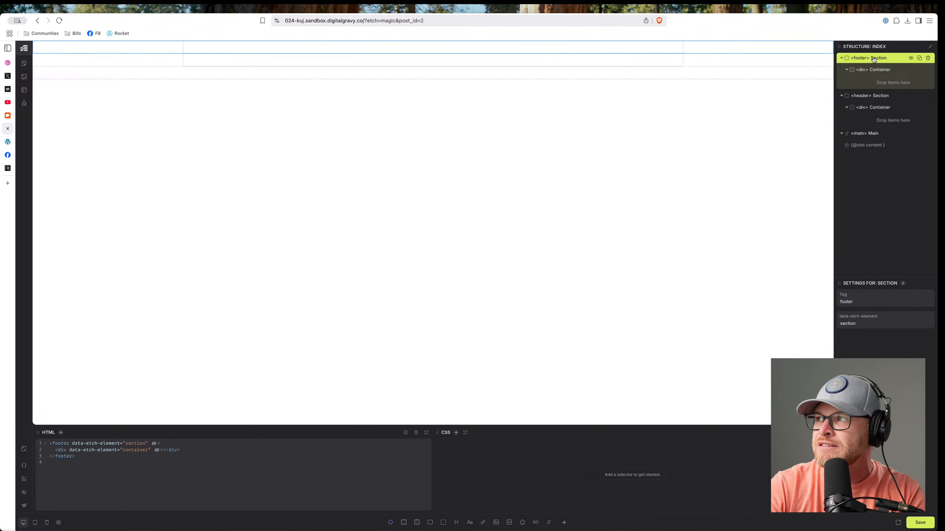
Move the footer section below Main and collapse all structure rows.
{"action": "left_click_drag", "start_coordinate": [891, 60], "coordinate": [839, 133]}
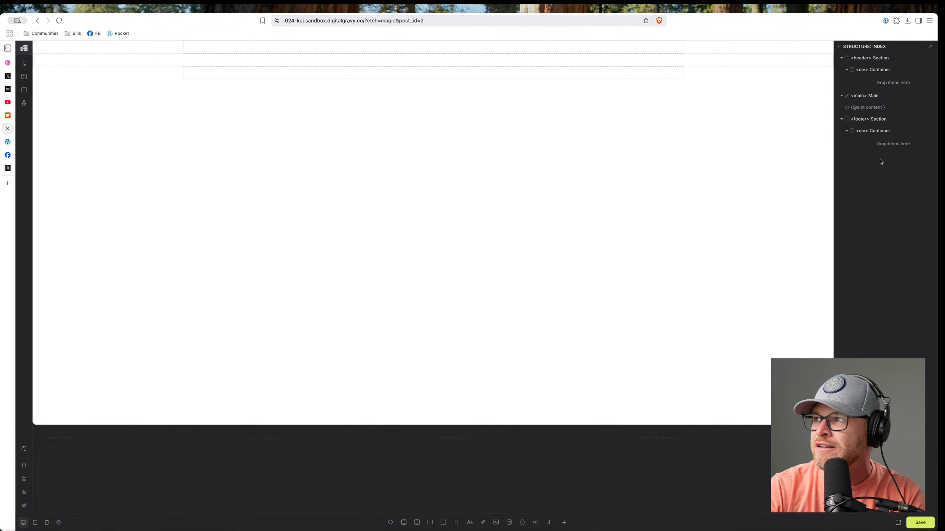
{"action": "left_click", "coordinate": [841, 95]}
{"action": "left_click", "coordinate": [842, 57]}
{"action": "left_click", "coordinate": [841, 81]}
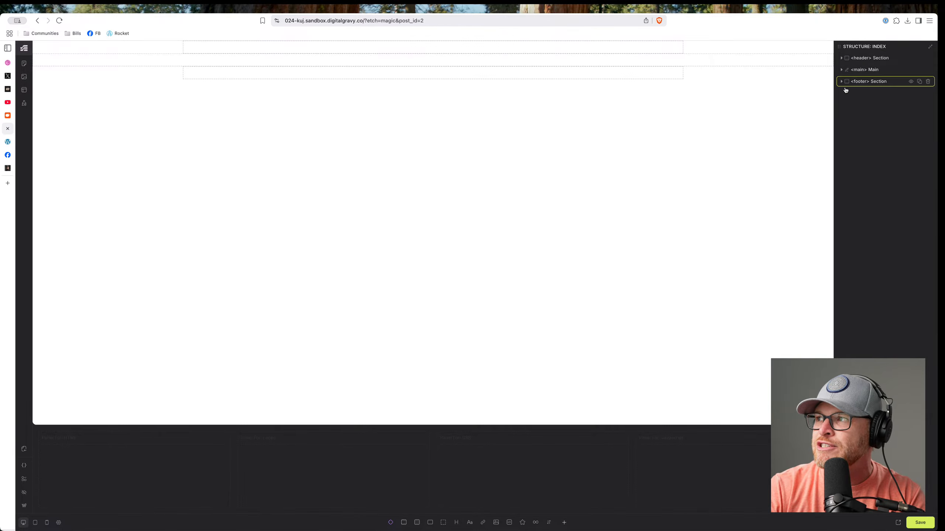
{"action": "left_click", "coordinate": [927, 44]}
{"action": "left_click", "coordinate": [927, 45]}
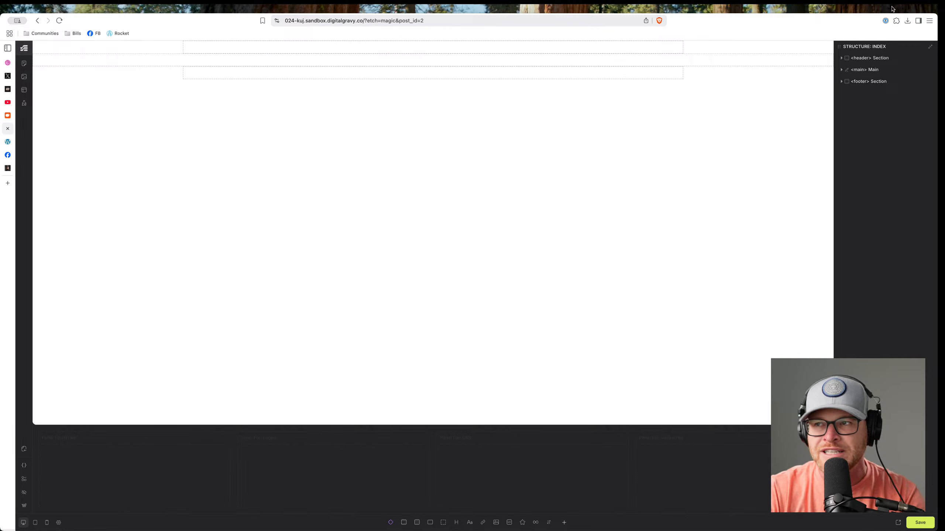
Insert an SVG logo into the header's Container.
{"action": "left_click", "coordinate": [875, 59]}
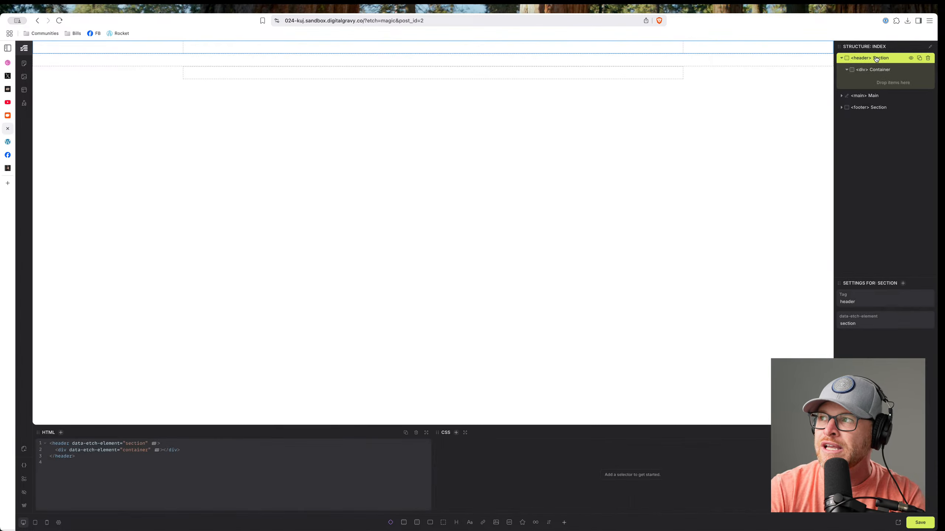
{"action": "left_click", "coordinate": [876, 71]}
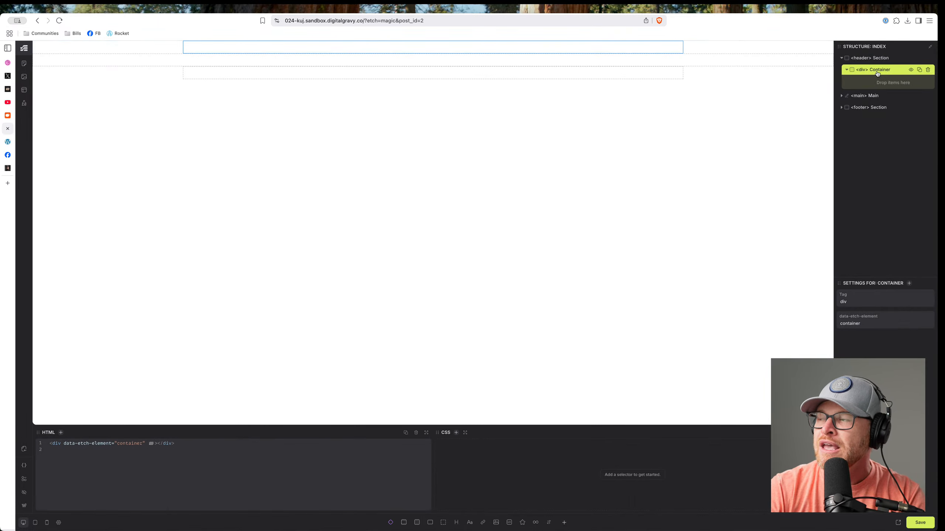
{"action": "left_click", "coordinate": [522, 523]}
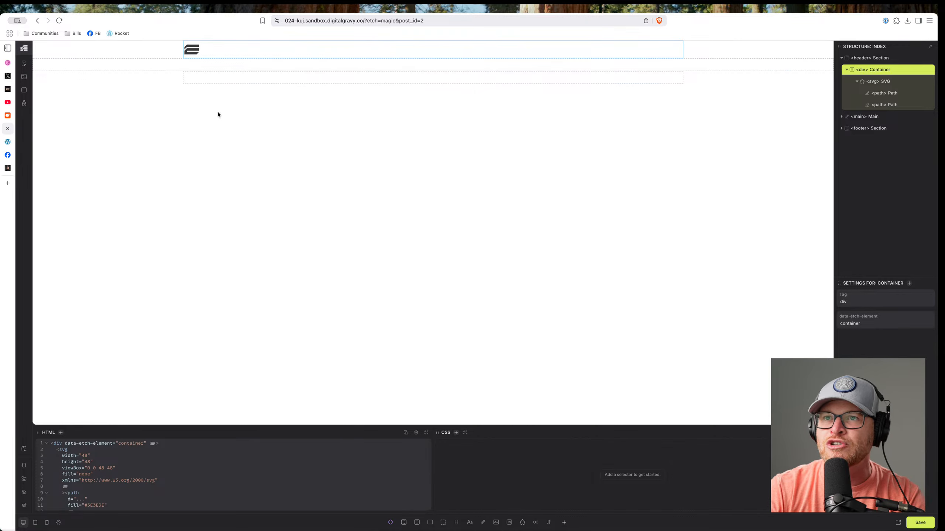
{"action": "left_click", "coordinate": [193, 52]}
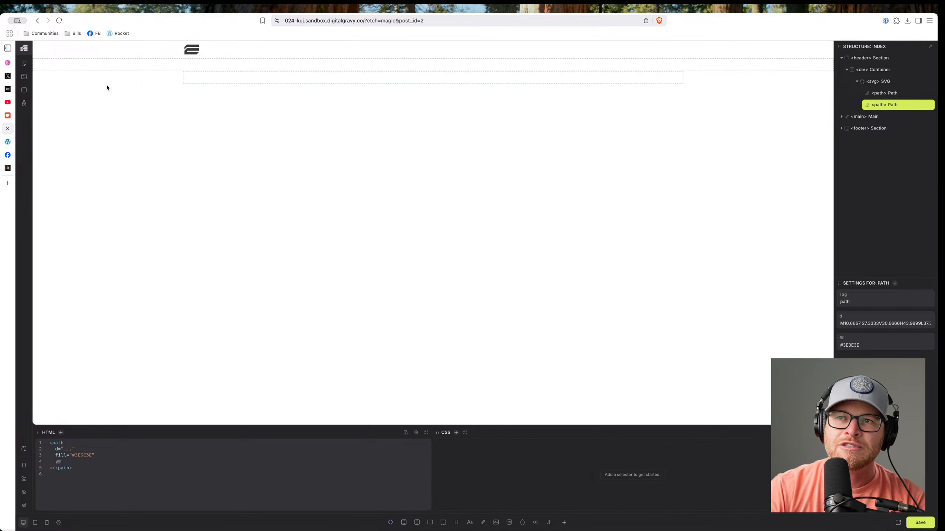
{"action": "left_click", "coordinate": [192, 50]}
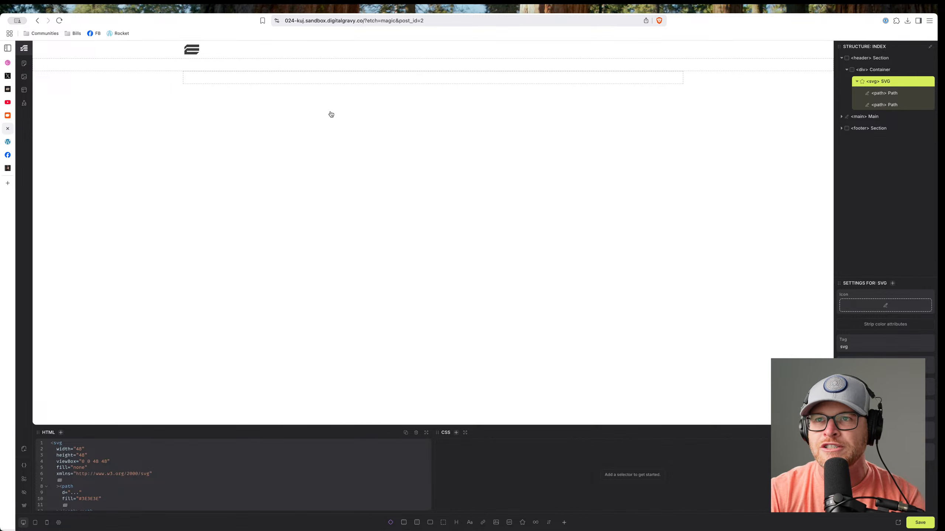
{"action": "left_click", "coordinate": [193, 51]}
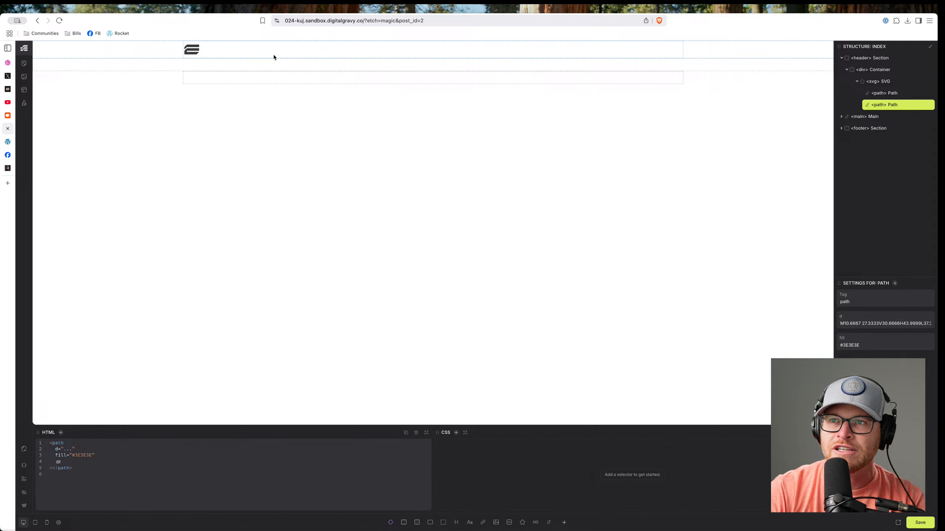
Rename the SVG element to Logo and reselect the header Container.
{"action": "left_click", "coordinate": [887, 83]}
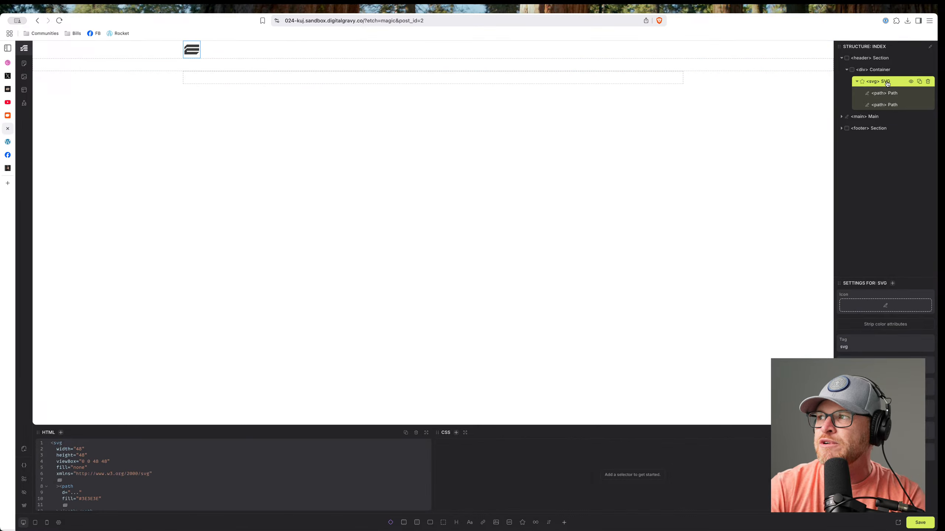
{"action": "double_click", "coordinate": [888, 82]}
{"action": "type", "text": "Logo"}
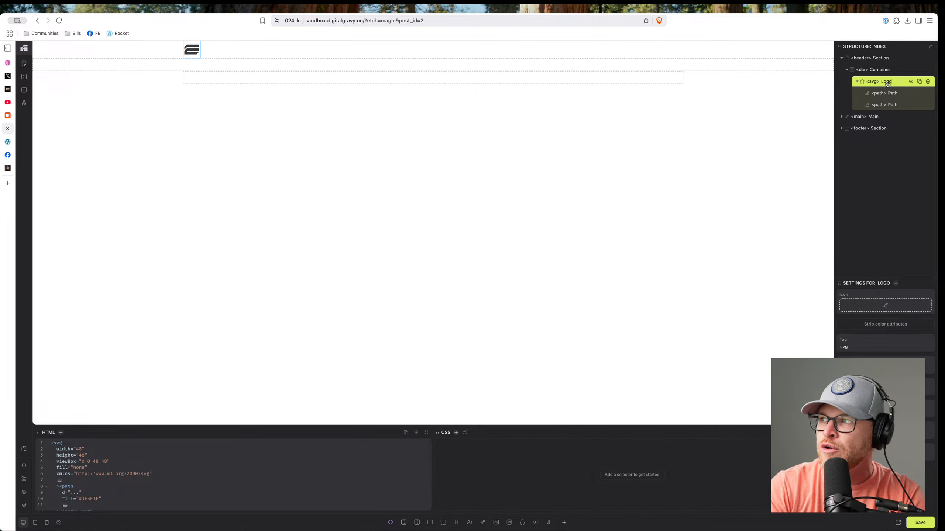
{"action": "left_click", "coordinate": [857, 81]}
{"action": "left_click", "coordinate": [872, 70]}
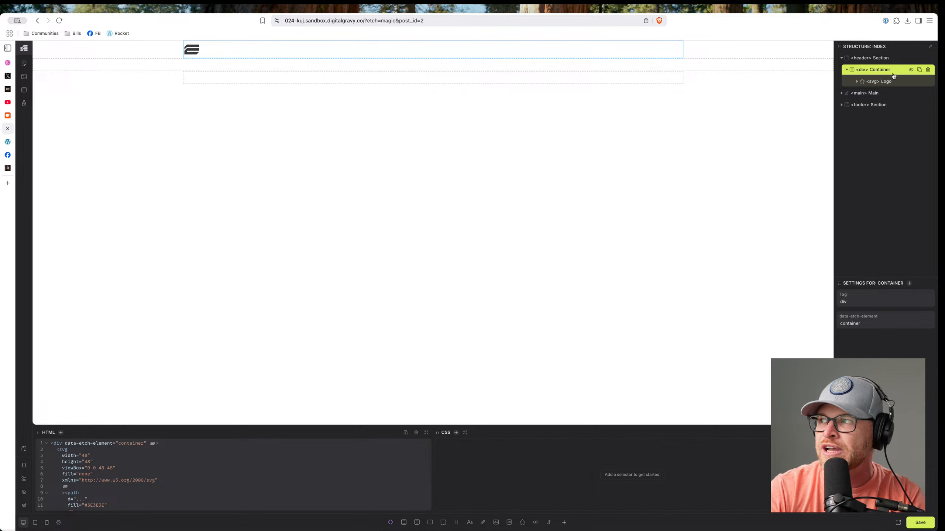
{"action": "scroll", "coordinate": [171, 450], "scroll_direction": "down", "scroll_amount": 3}
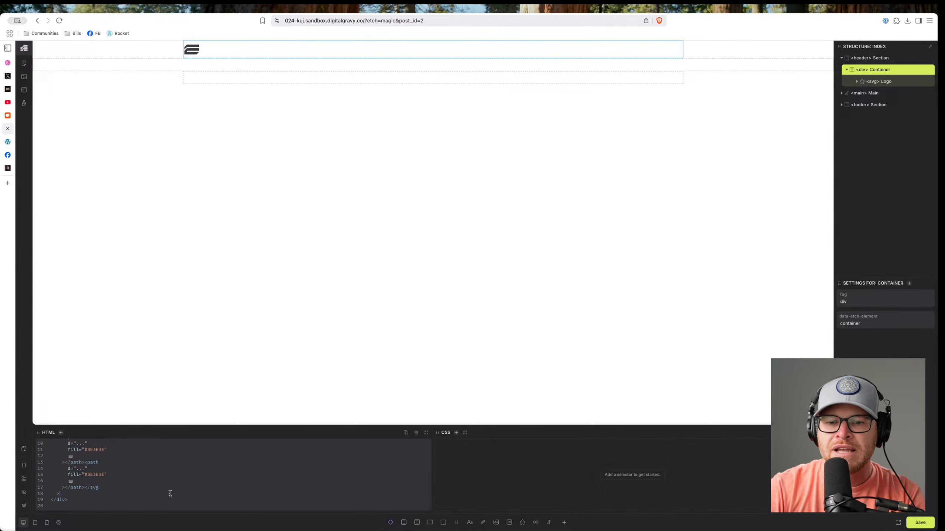
Add a blank line after the closing svg and enlarge the HTML editor.
{"action": "key", "text": "Return"}
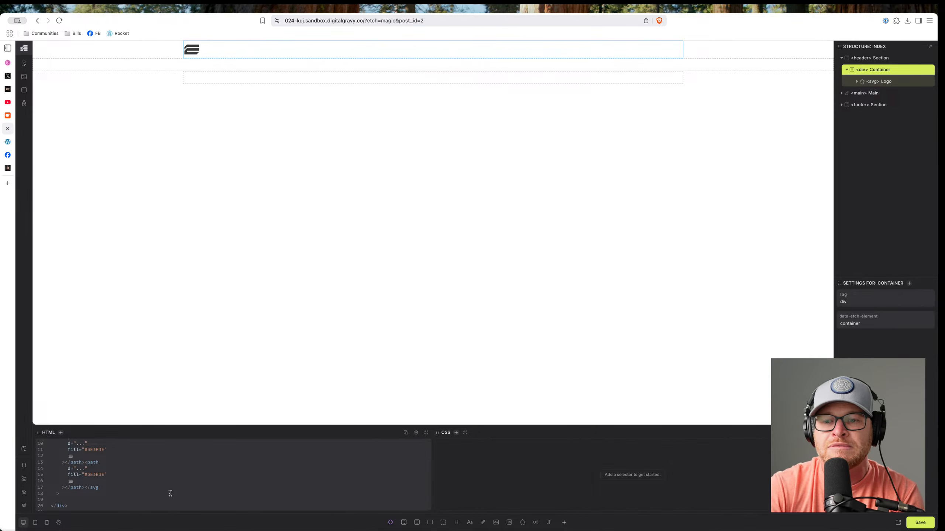
{"action": "left_click_drag", "start_coordinate": [383, 426], "coordinate": [374, 307]}
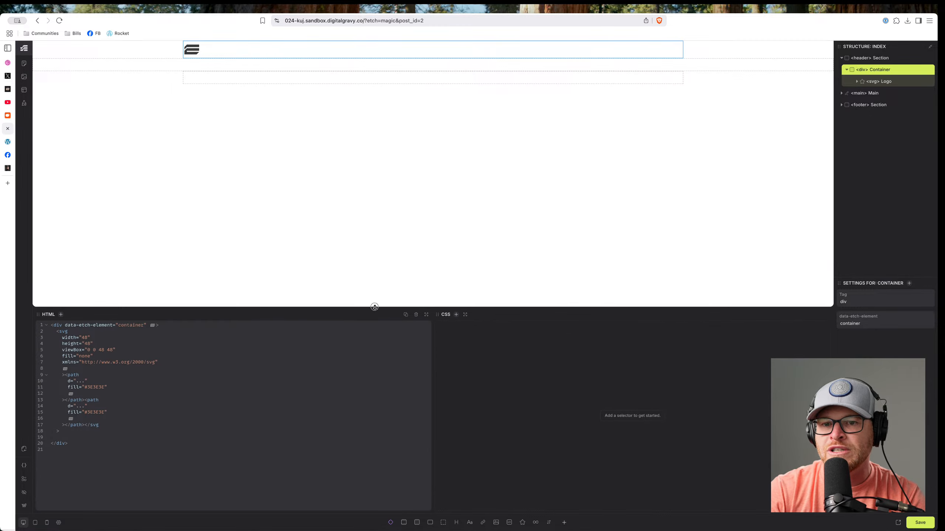
Expand the Emmet abbreviation nav.nav>ul.nav__list>li.nav__item*5>a[href="#"]{Nav Link} into five links.
{"action": "left_click", "coordinate": [87, 439]}
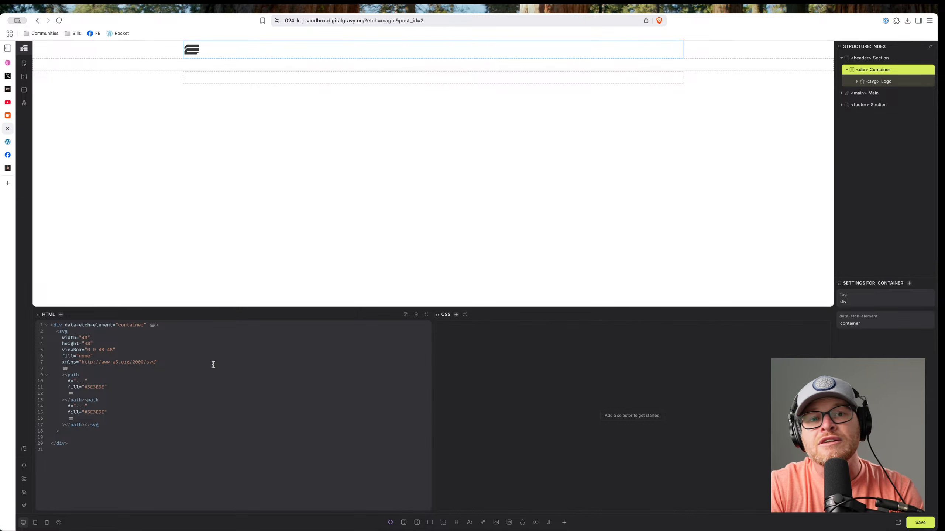
{"action": "type", "text": "nav"}
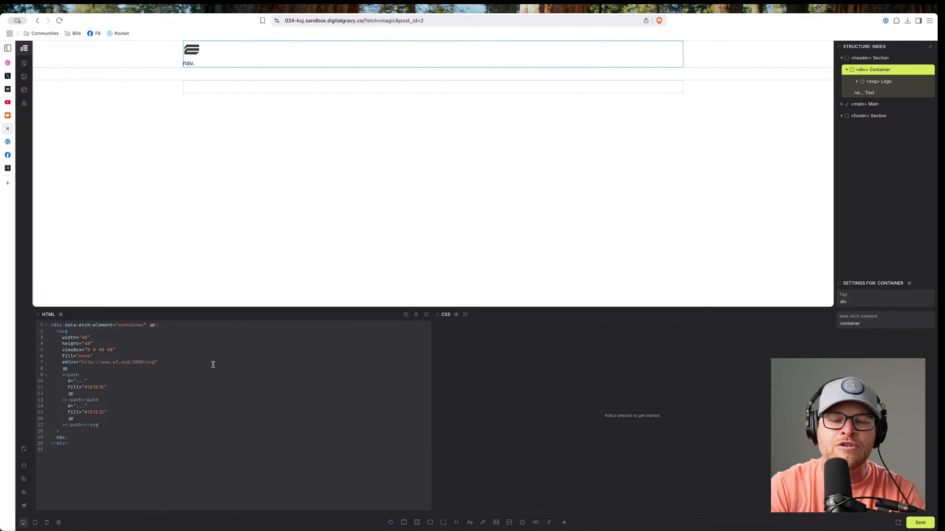
{"action": "type", "text": ".nav"}
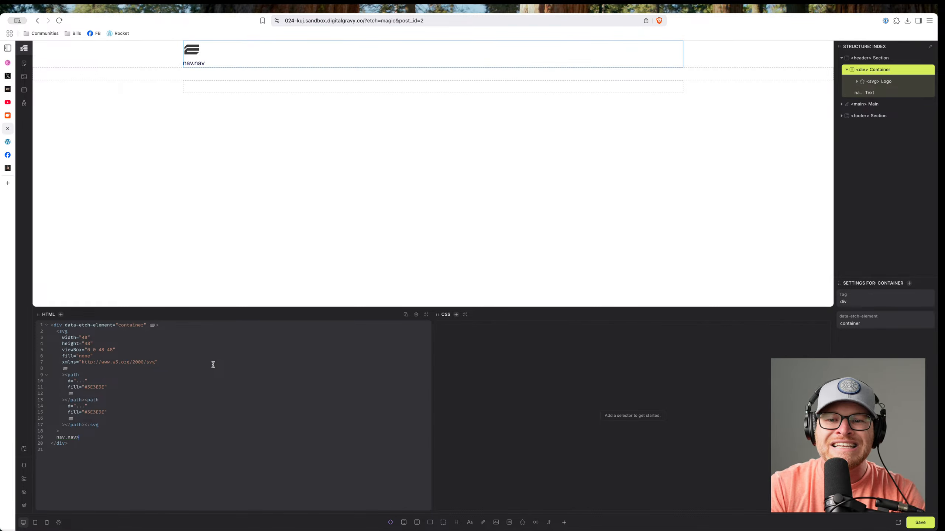
{"action": "type", "text": ">ul"}
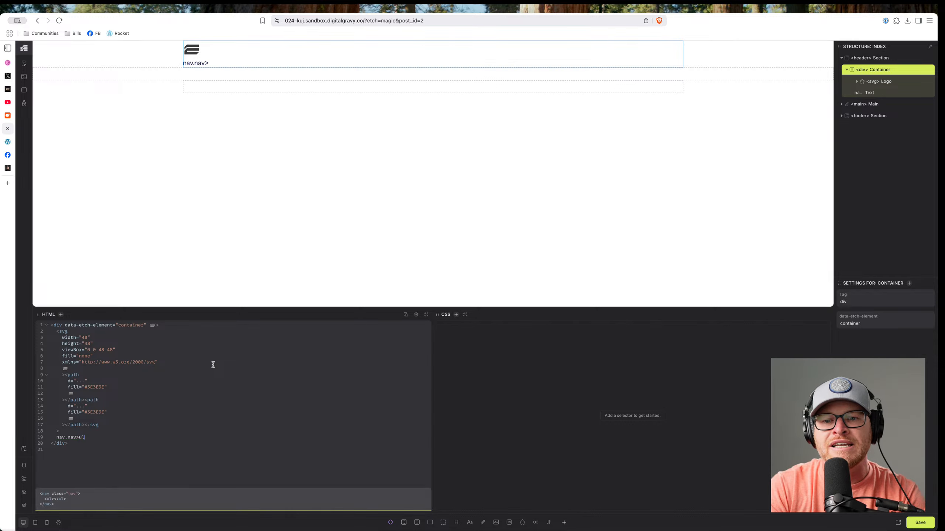
{"action": "type", "text": ".nav__list"}
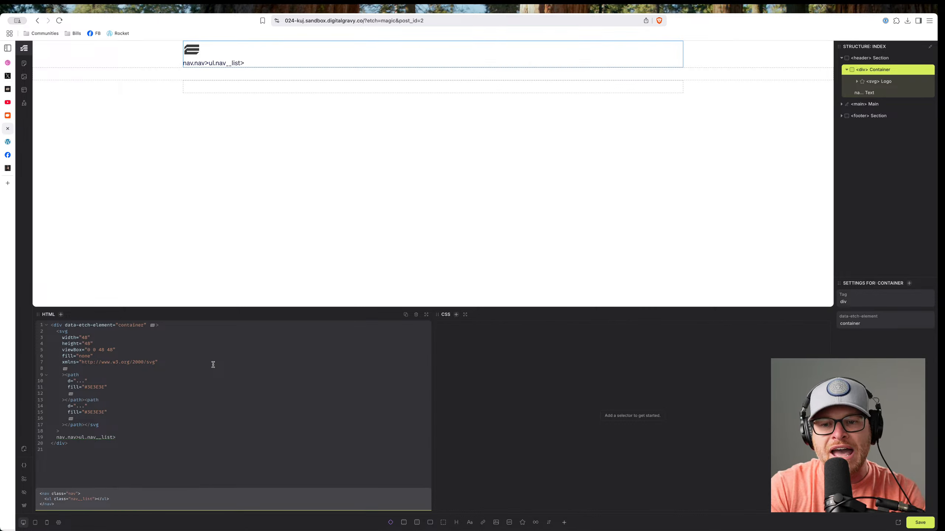
{"action": "type", "text": ">li"}
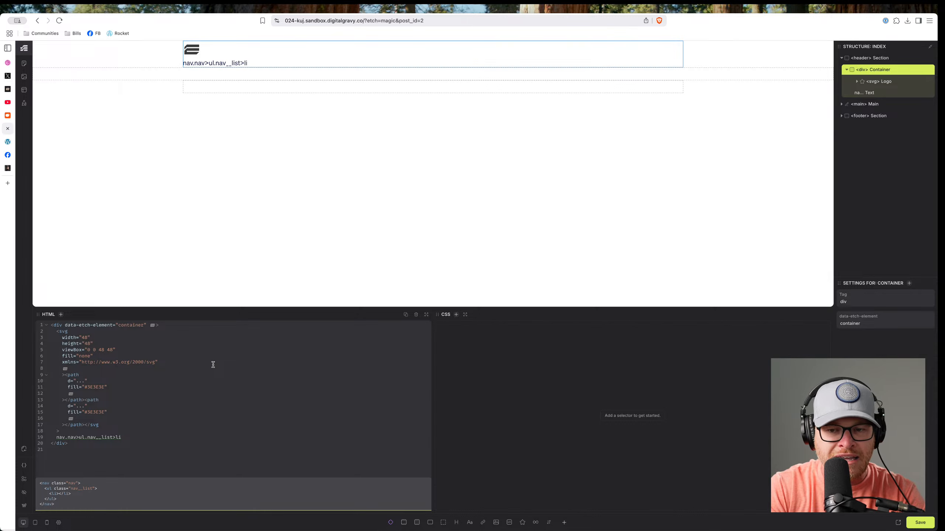
{"action": "type", "text": ".nav__item"}
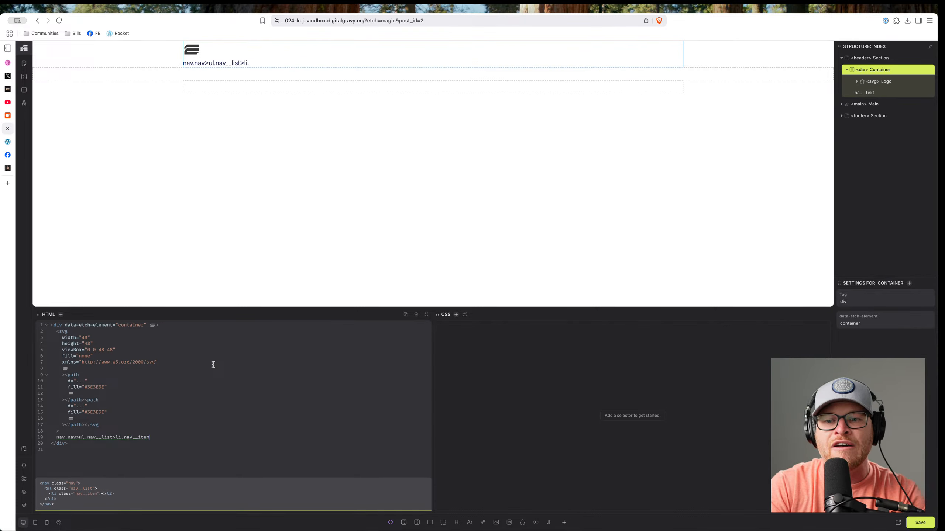
{"action": "type", "text": ">a"}
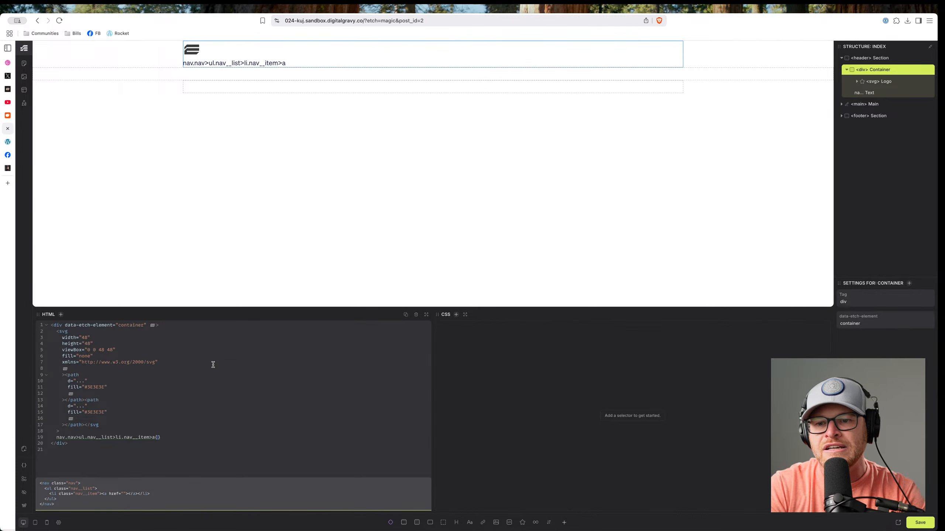
{"action": "type", "text": "{Nav Link"}
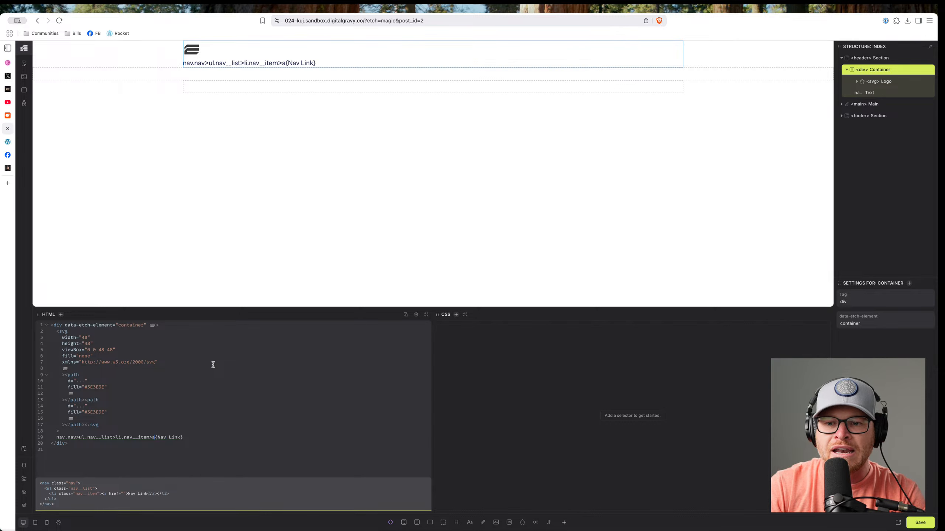
{"action": "type", "text": "[href=\"#\"]"}
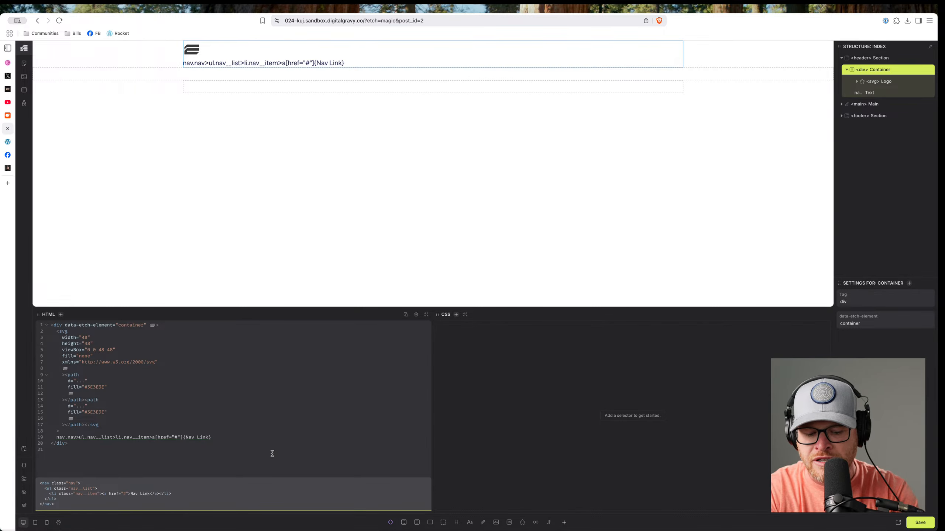
{"action": "type", "text": "*5"}
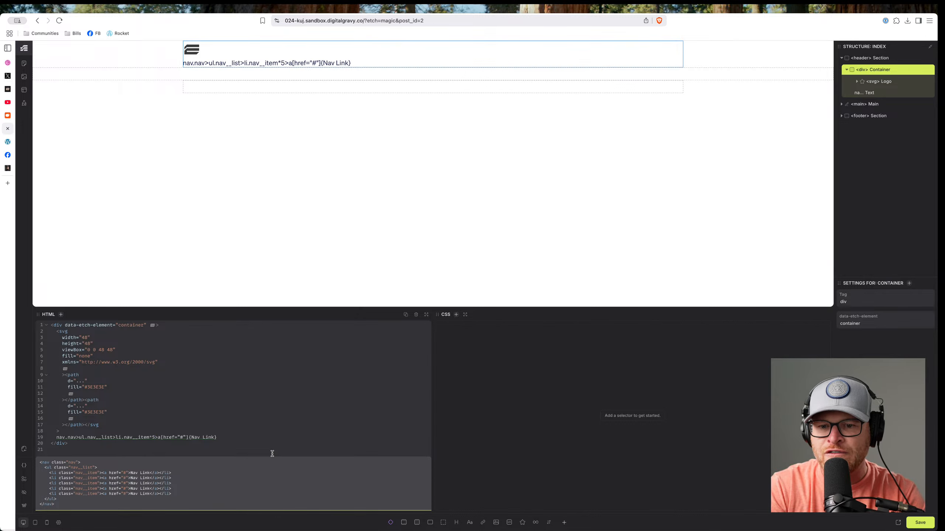
{"action": "left_click", "coordinate": [227, 437]}
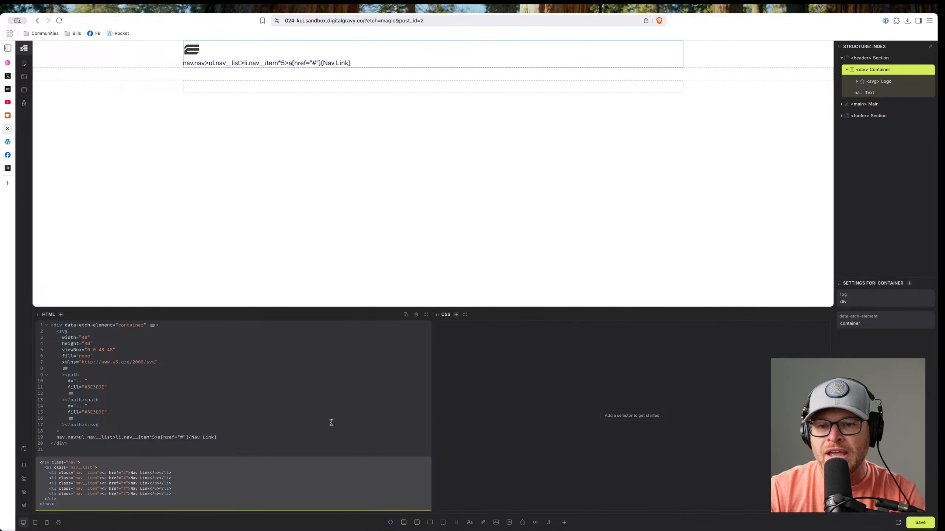
{"action": "key", "text": "Tab"}
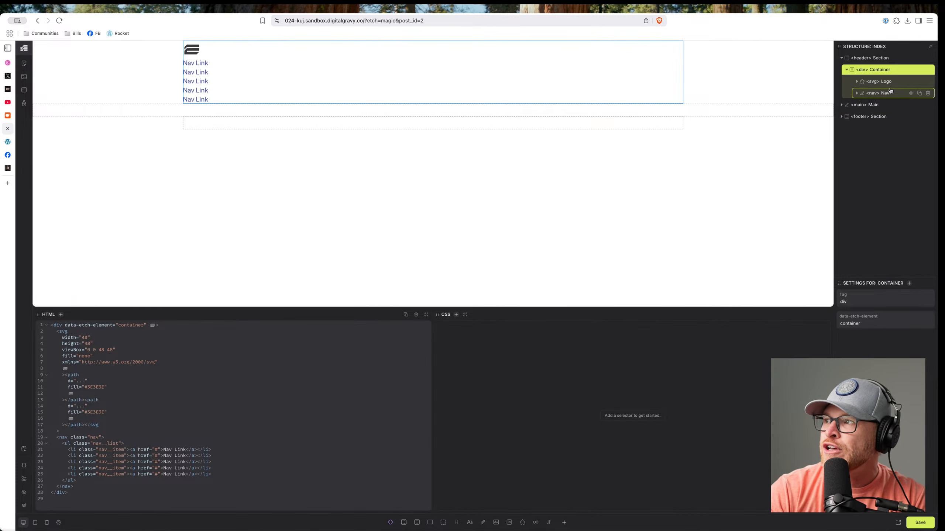
{"action": "left_click", "coordinate": [856, 93]}
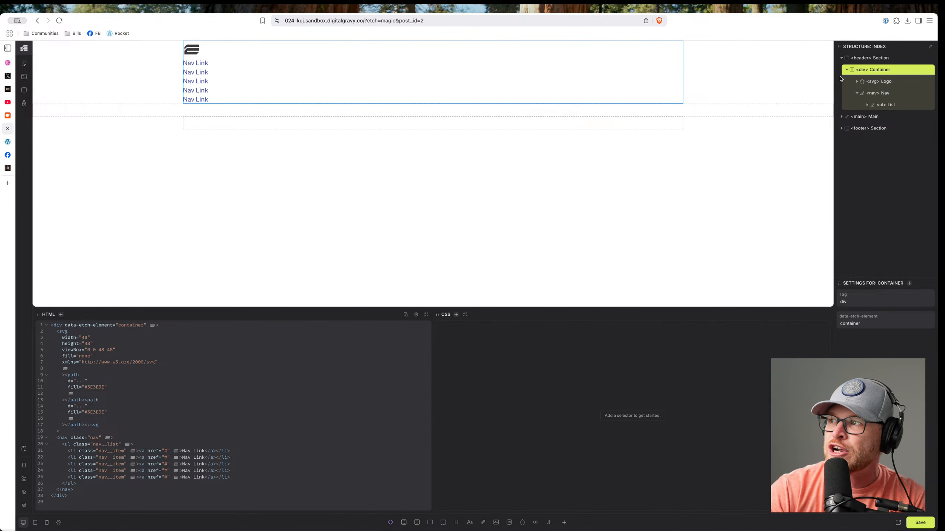
Write display: flex and flex-direction: row into the .nav rule.
{"action": "left_click_drag", "start_coordinate": [834, 82], "coordinate": [806, 80]}
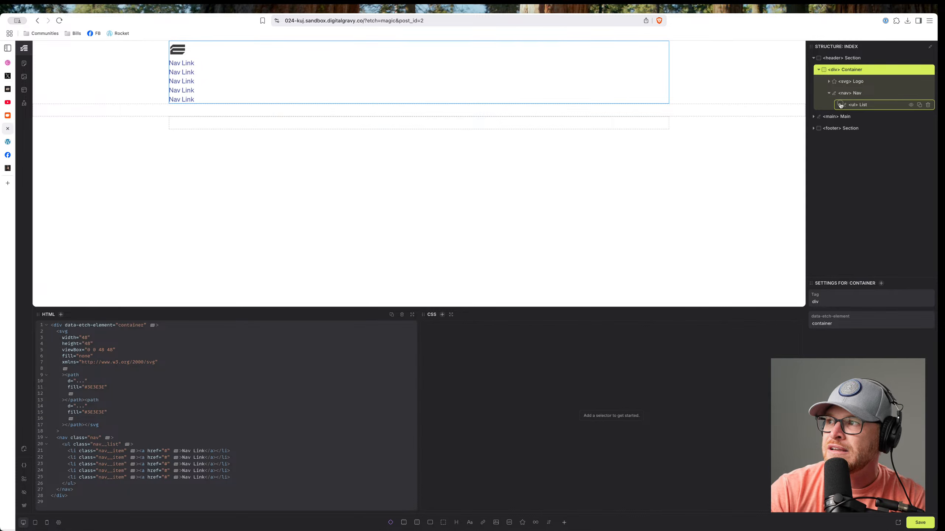
{"action": "left_click", "coordinate": [839, 105]}
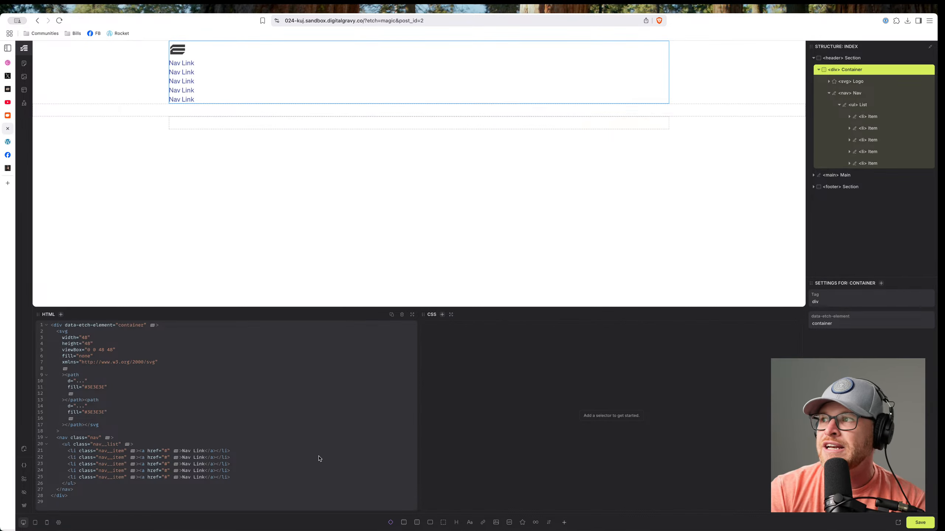
{"action": "left_click", "coordinate": [868, 93]}
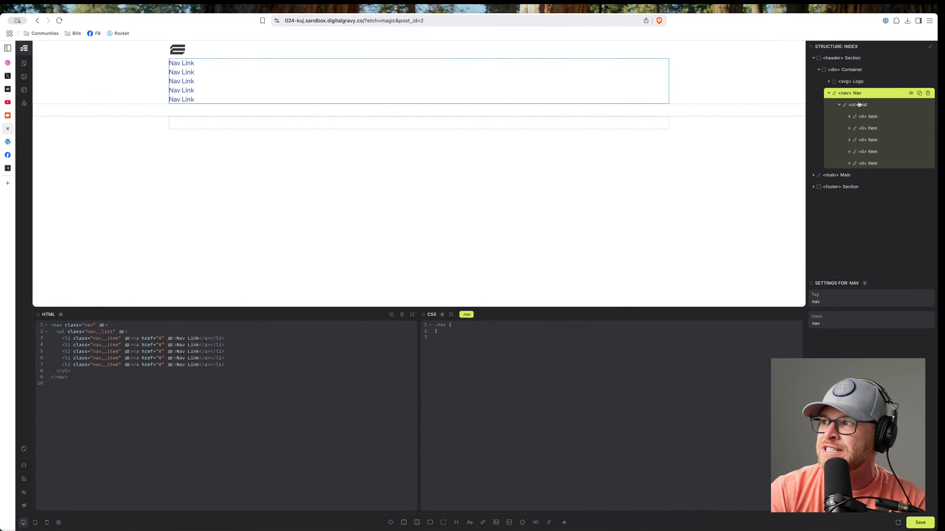
{"action": "left_click", "coordinate": [470, 327]}
{"action": "key", "text": "Return"}
{"action": "type", "text": "display: flex;"}
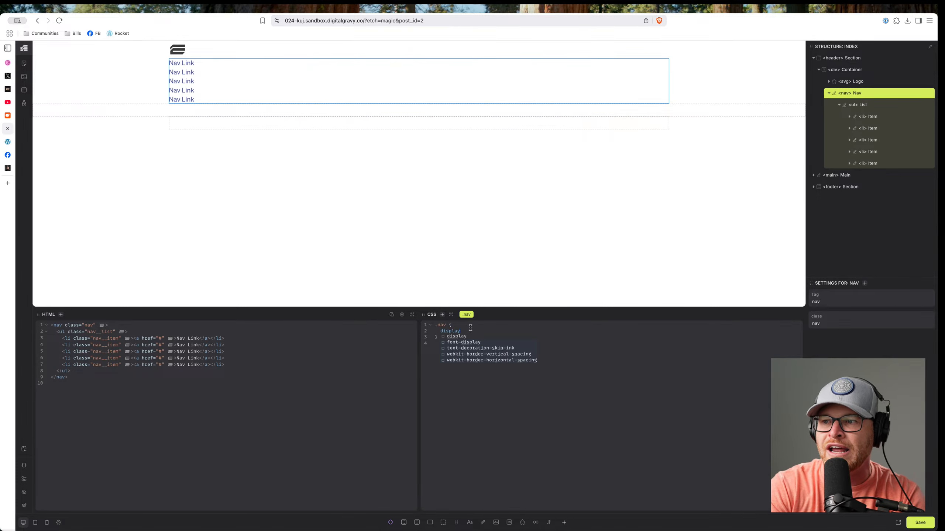
{"action": "key", "text": "Return"}
{"action": "type", "text": "flex-directio"}
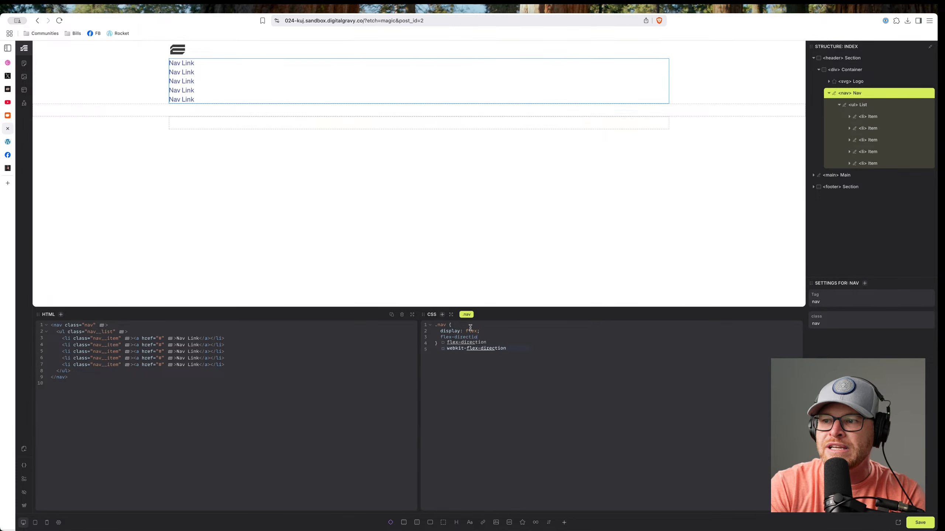
{"action": "key", "text": "Return"}
{"action": "type", "text": "row;"}
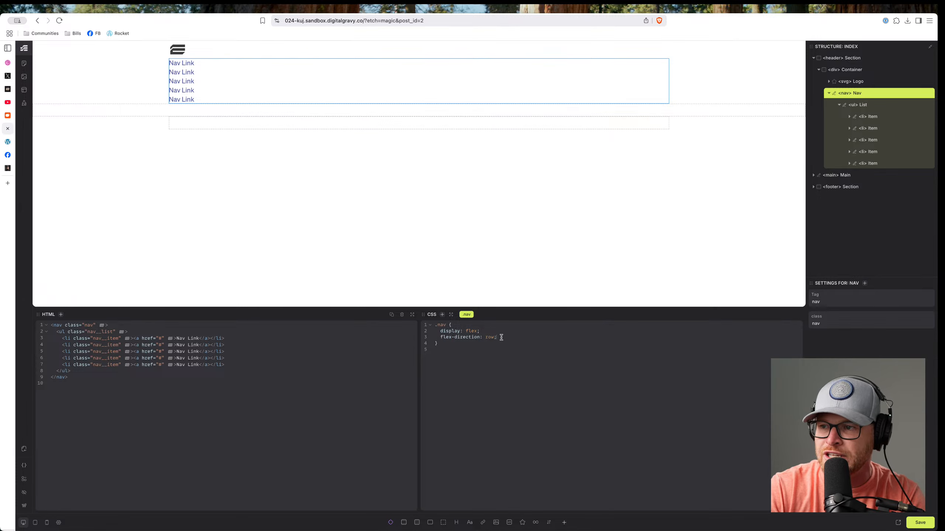
Move the flex declarations into the .nav__list rule and add gap: 1em.
{"action": "left_click_drag", "start_coordinate": [498, 336], "coordinate": [441, 333]}
{"action": "key", "text": "BackSpace"}
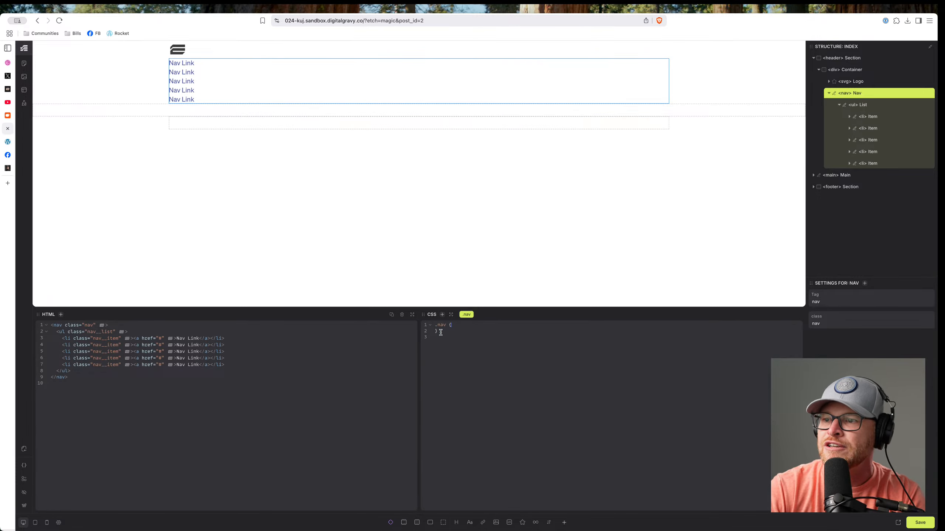
{"action": "left_click", "coordinate": [892, 105]}
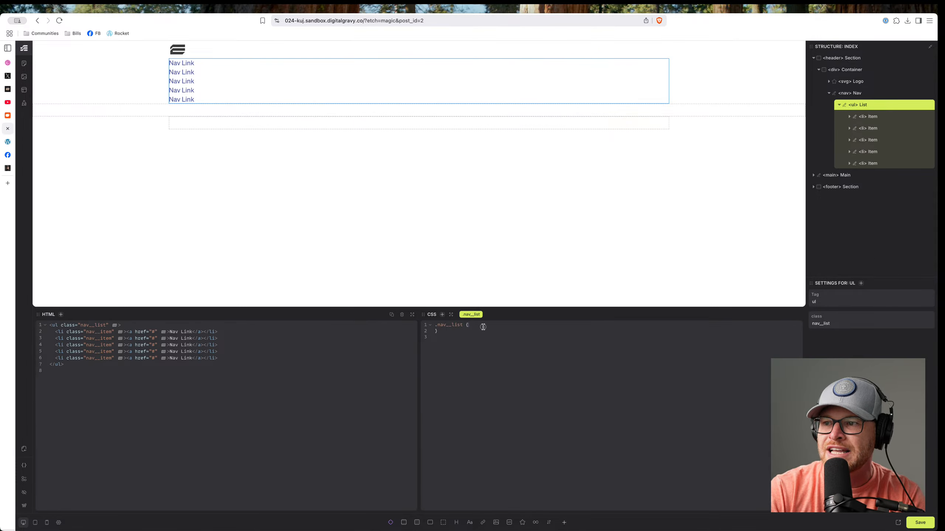
{"action": "key", "text": "super+z"}
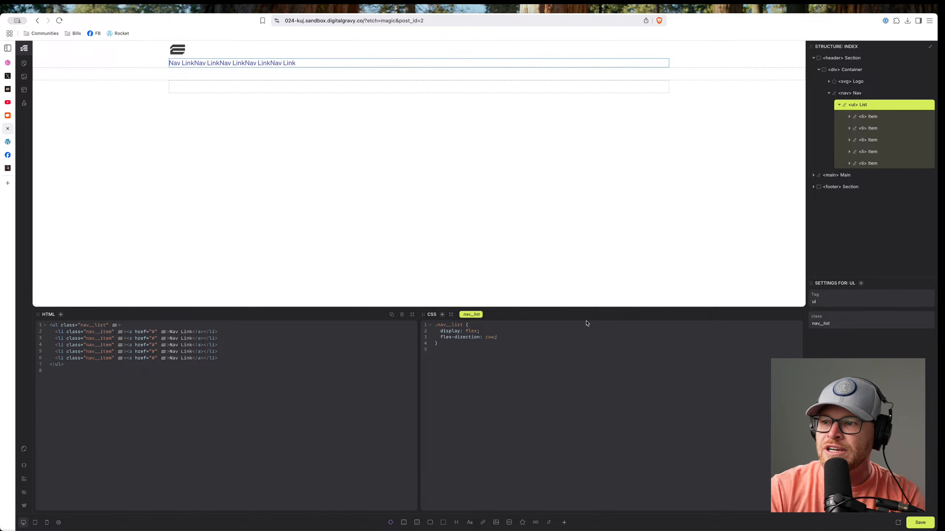
{"action": "type", "text": "gap: .em"}
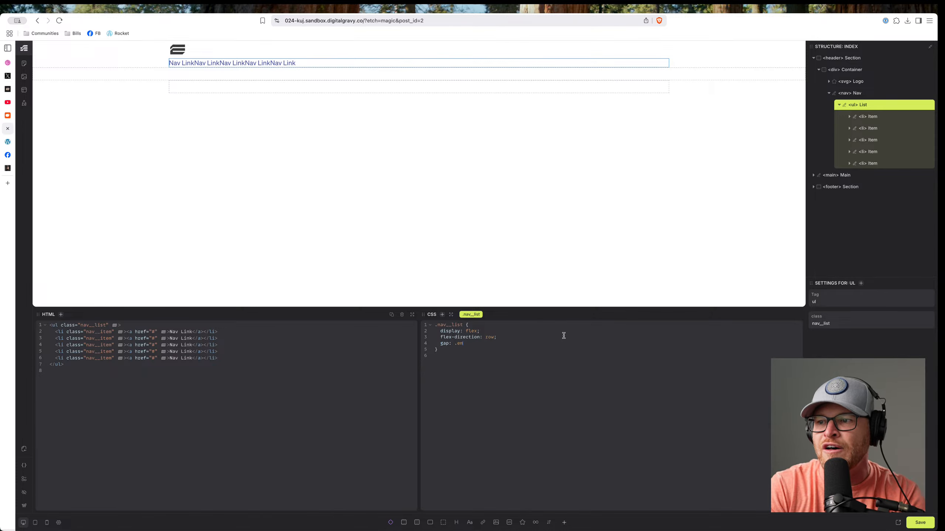
{"action": "key", "text": "BackSpace"}
{"action": "key", "text": "BackSpace"}
{"action": "type", "text": "5em"}
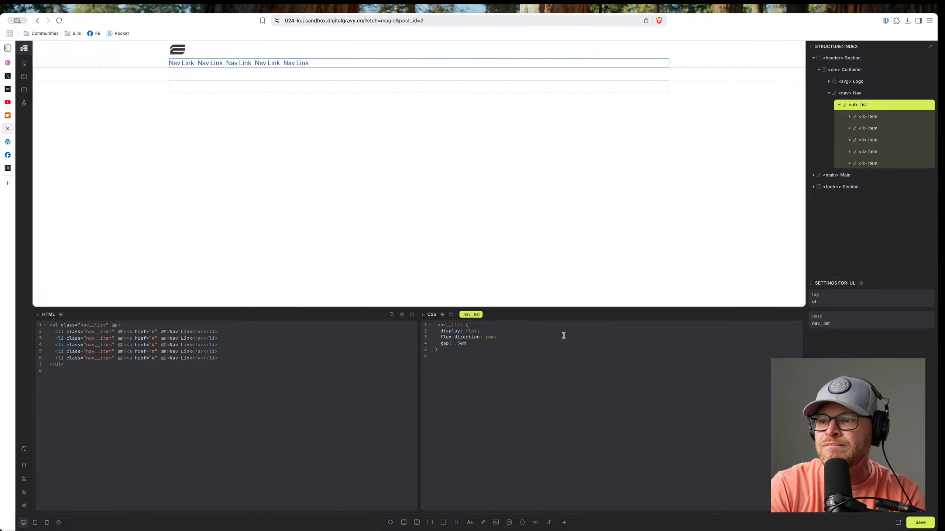
{"action": "key", "text": "BackSpace"}
{"action": "key", "text": "BackSpace"}
{"action": "key", "text": "BackSpace"}
{"action": "key", "text": "BackSpace"}
{"action": "type", "text": "1em;"}
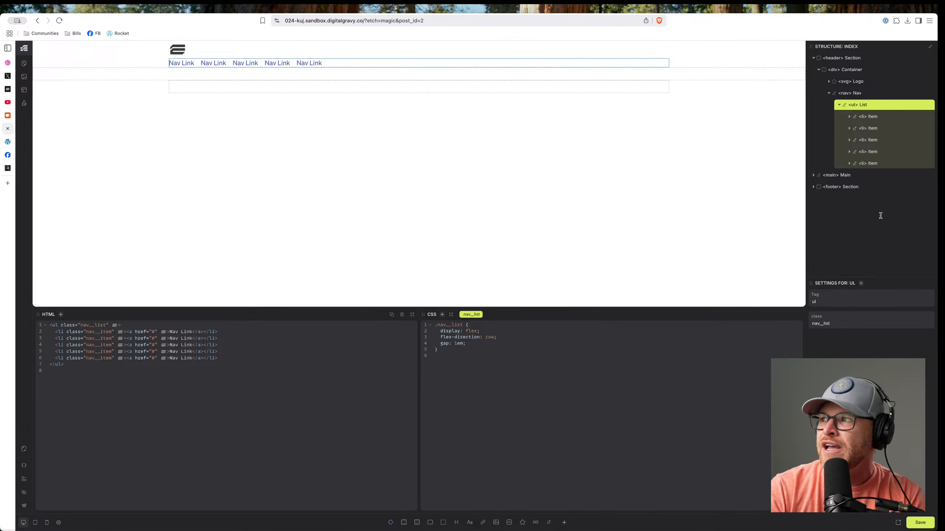
{"action": "left_click", "coordinate": [869, 72]}
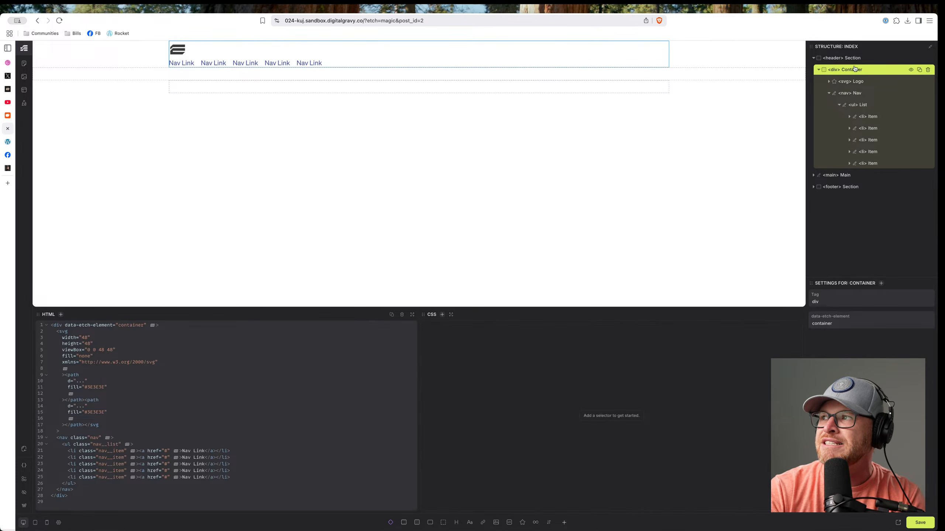
Add the header class to the header section and header__inner to its inner container.
{"action": "left_click", "coordinate": [859, 62]}
{"action": "type", "text": "s.header"}
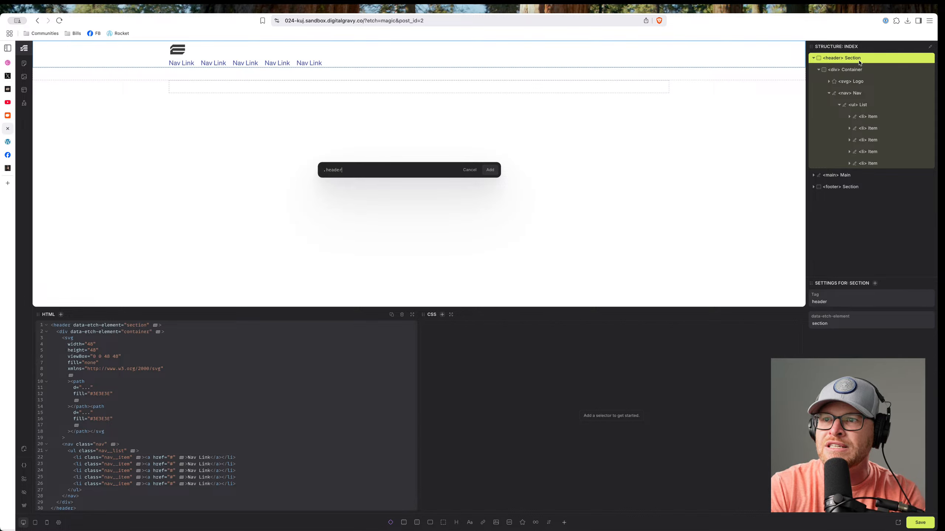
{"action": "key", "text": "Return"}
{"action": "left_click", "coordinate": [859, 73]}
{"action": "key", "text": "Return"}
{"action": "type", "text": "."}
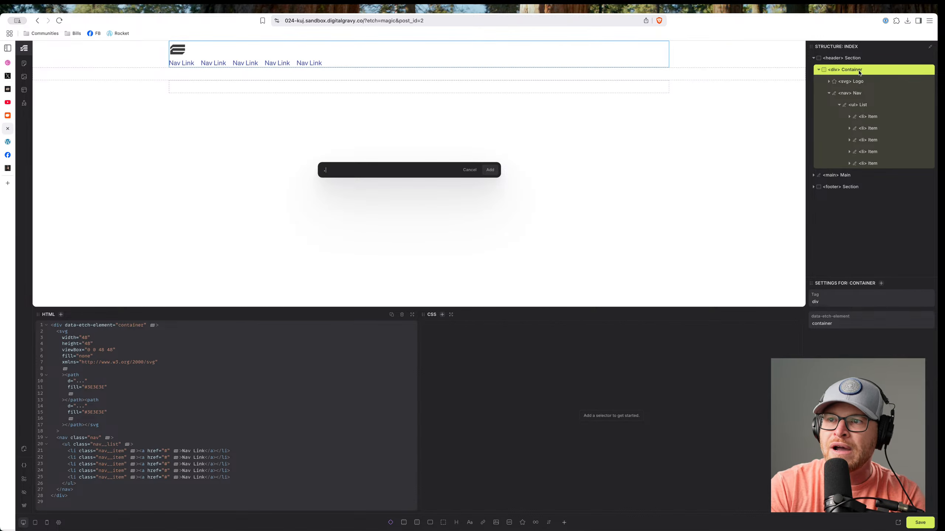
{"action": "type", "text": "header__inner"}
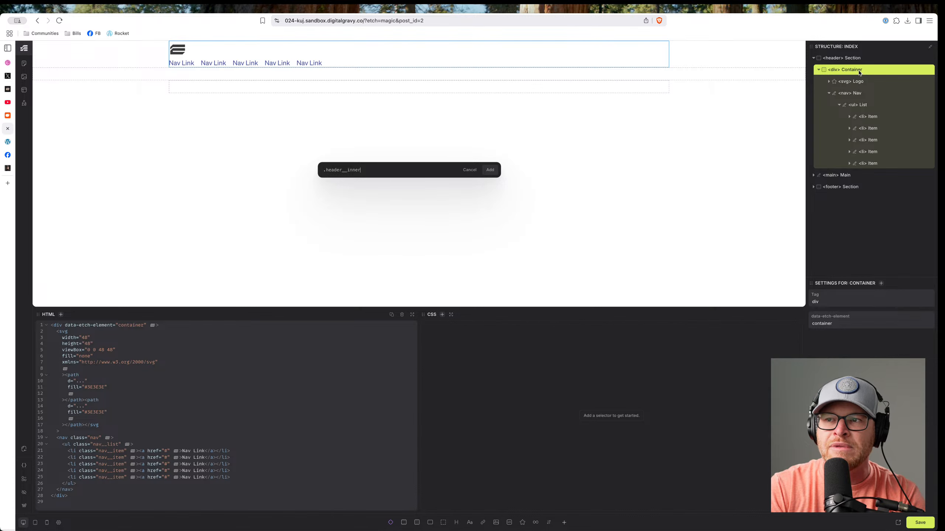
{"action": "key", "text": "Return"}
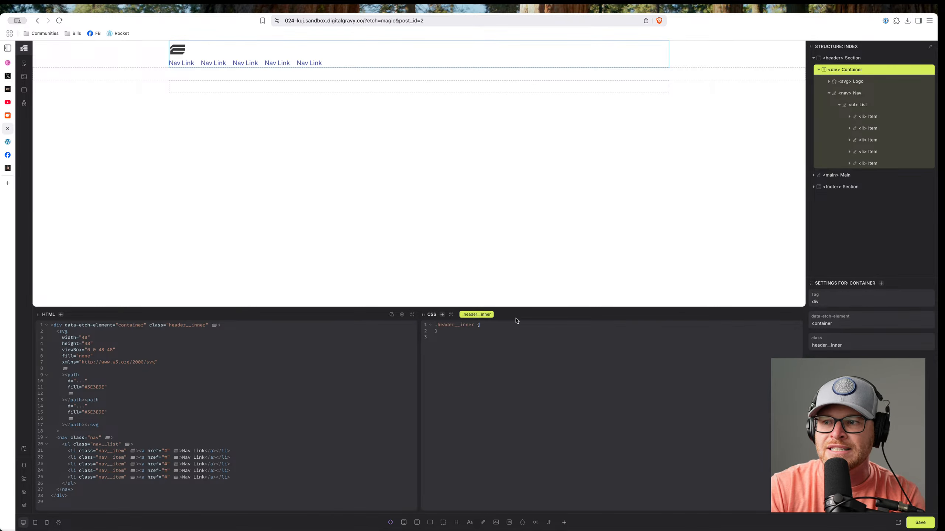
Give .header__inner display: flex, flex-direction: row, align-items: center and gap: 1em.
{"action": "type", "text": "display: flex;   "}
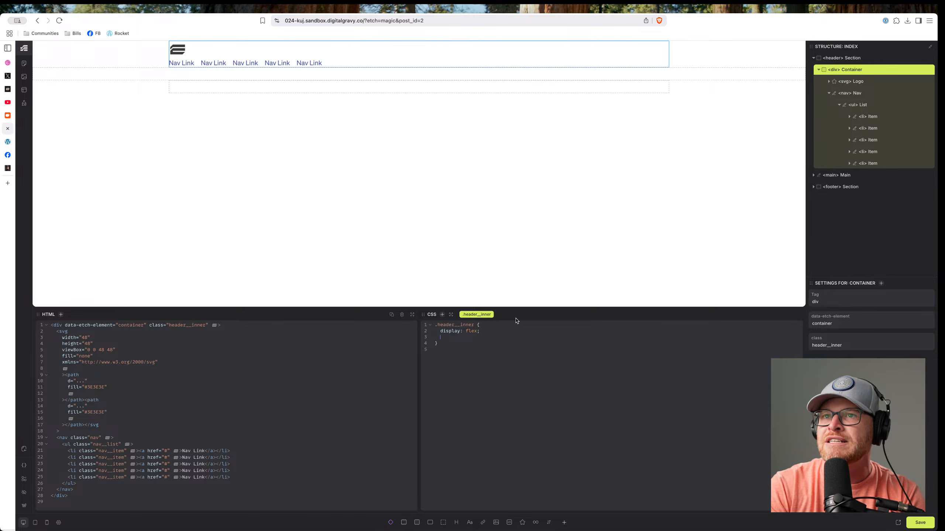
{"action": "type", "text": "flex-direction: row"}
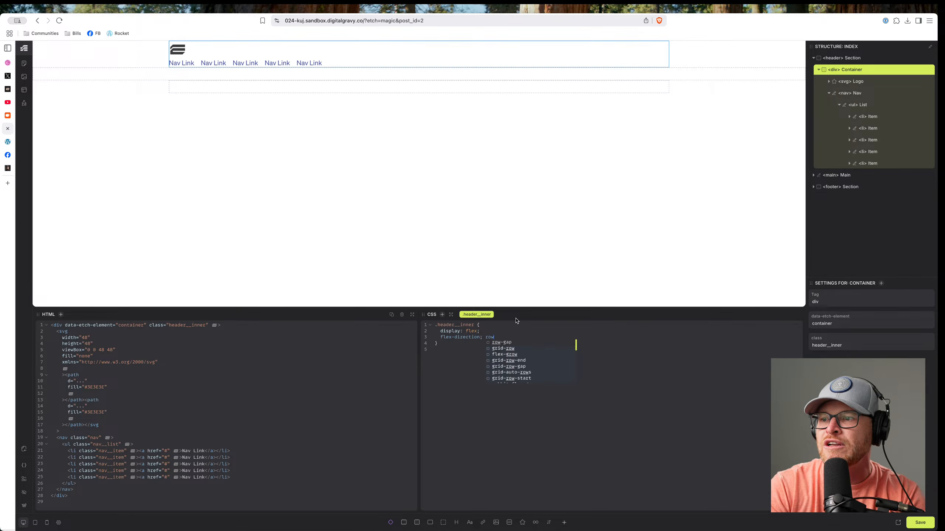
{"action": "type", "text": ";   "}
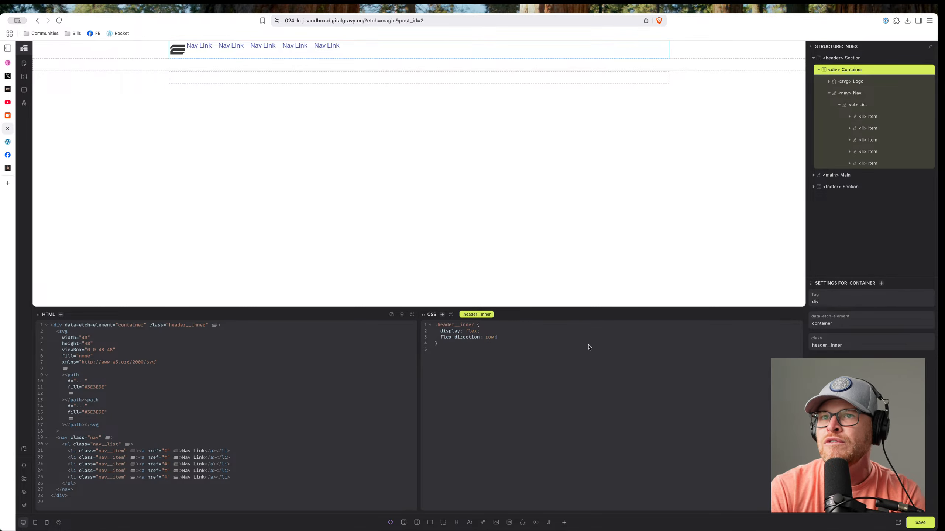
{"action": "type", "text": "align-ite"}
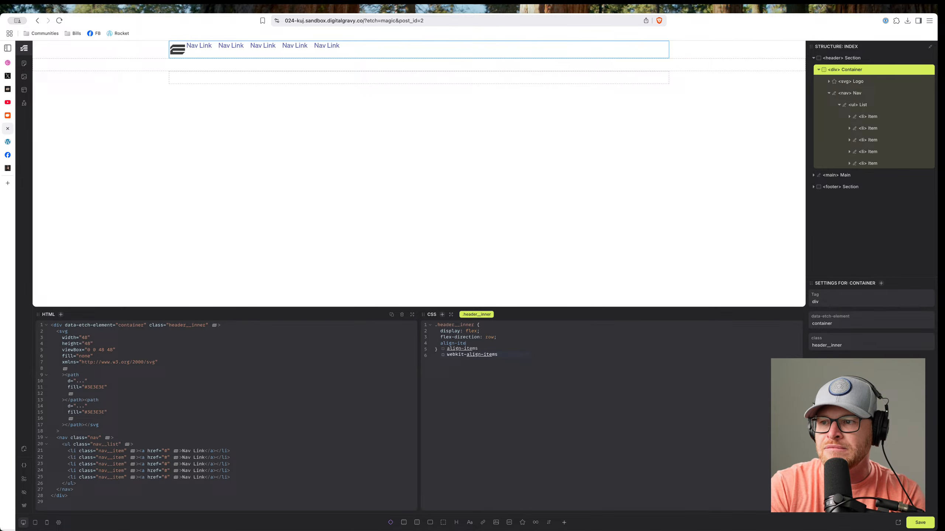
{"action": "key", "text": "Return"}
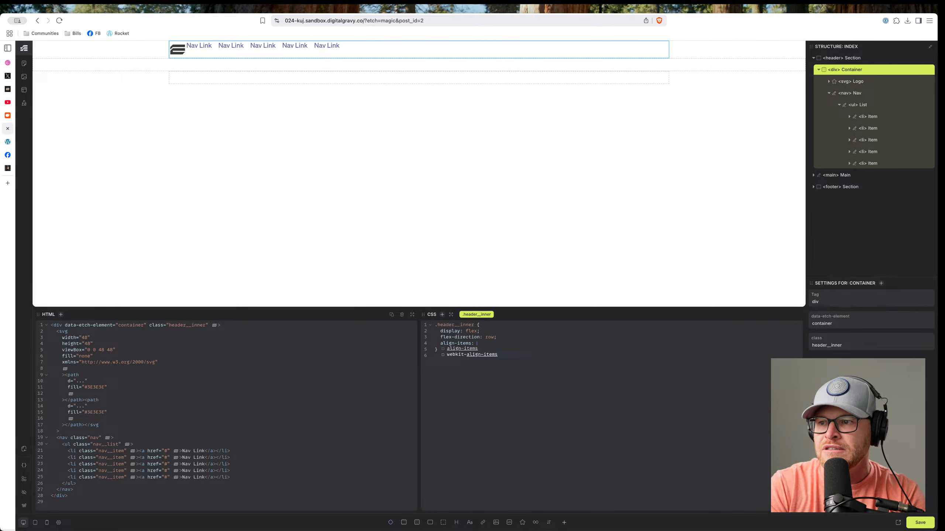
{"action": "type", "text": "center;"}
{"action": "key", "text": "Return"}
{"action": "type", "text": ";"}
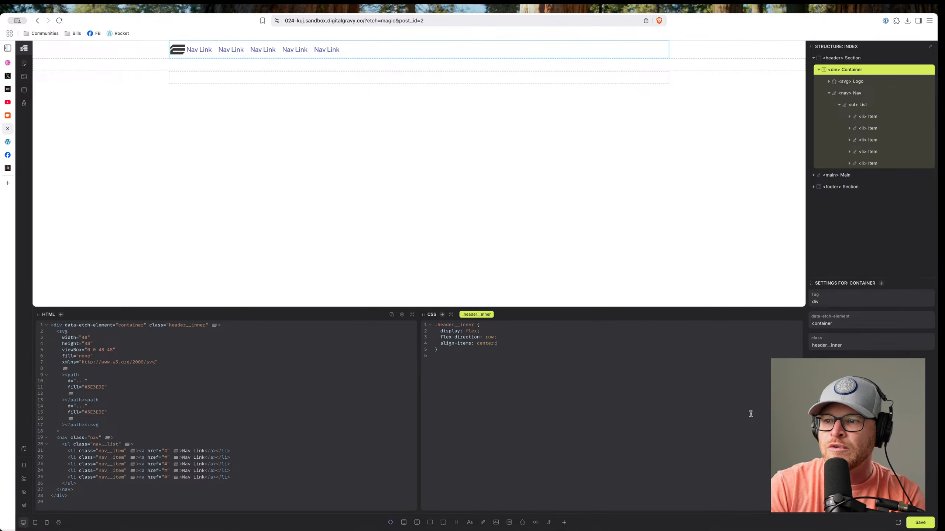
{"action": "key", "text": "Return"}
{"action": "type", "text": "gap: 1em;"}
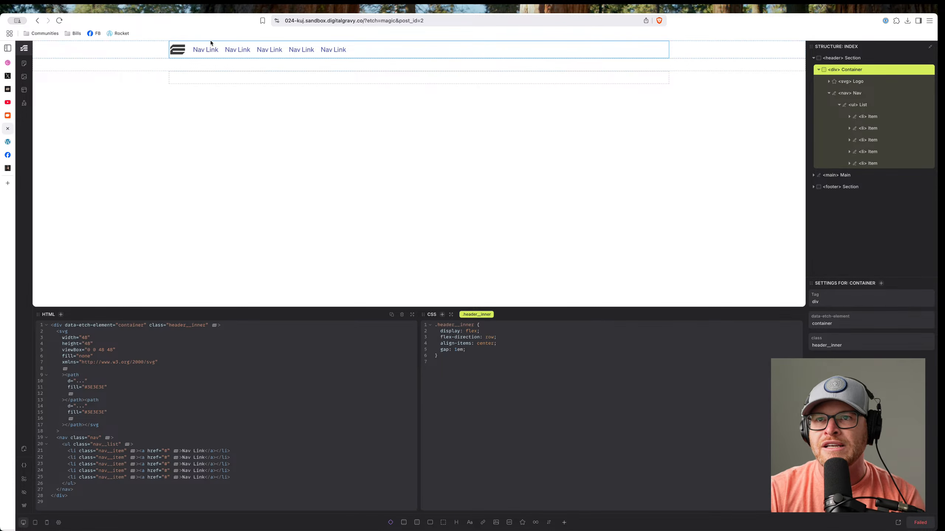
{"action": "left_click", "coordinate": [147, 50]}
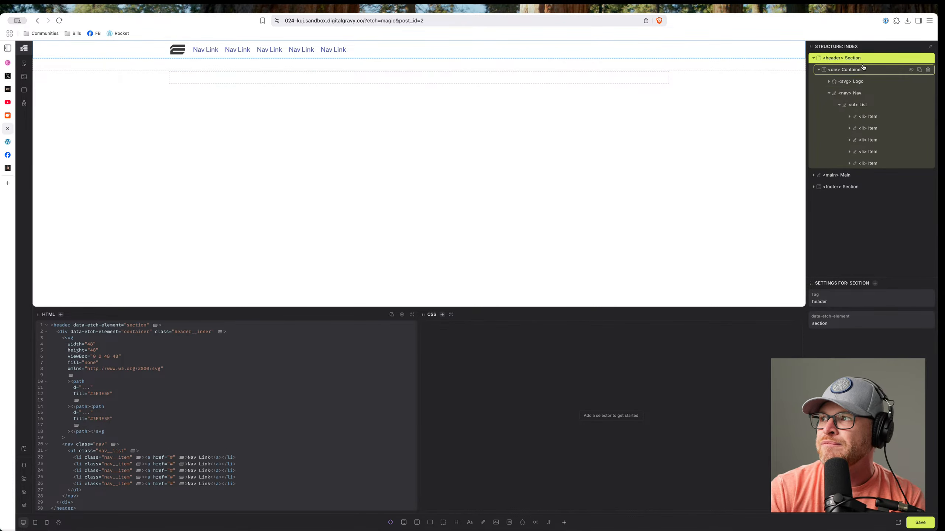
Add the .header class to the header section.
{"action": "key", "text": "period"}
{"action": "type", "text": ".head"}
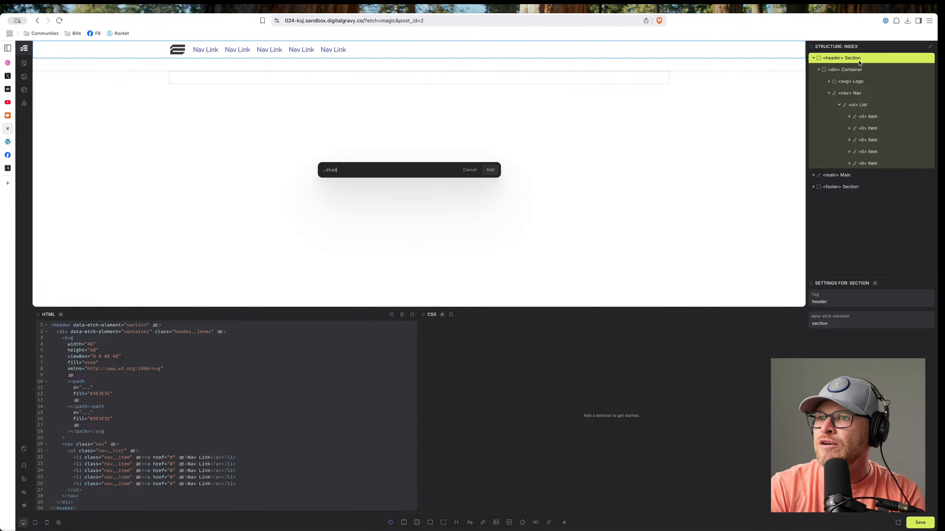
{"action": "type", "text": "er"}
{"action": "key", "text": "Return"}
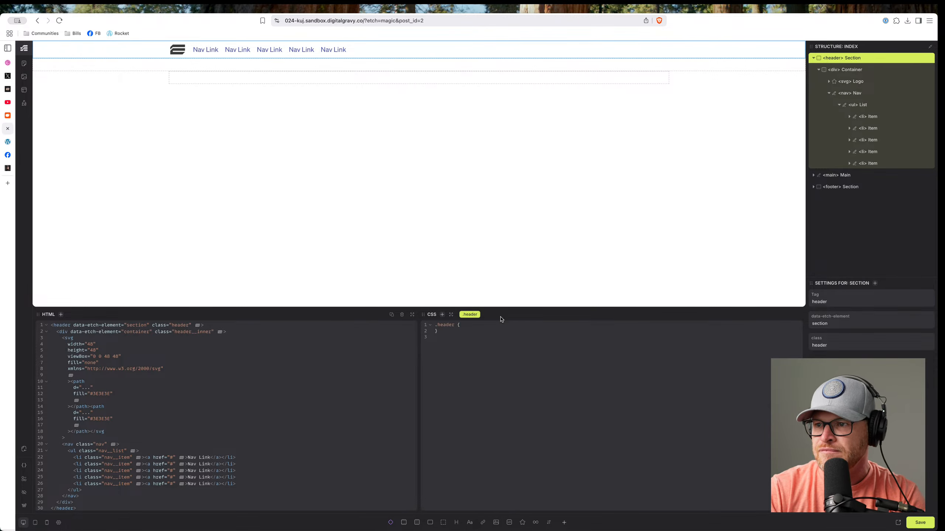
Set .header padding-block to var(--space-xs) and background to var(--base-ultra-light).
{"action": "type", "text": "padding-block"}
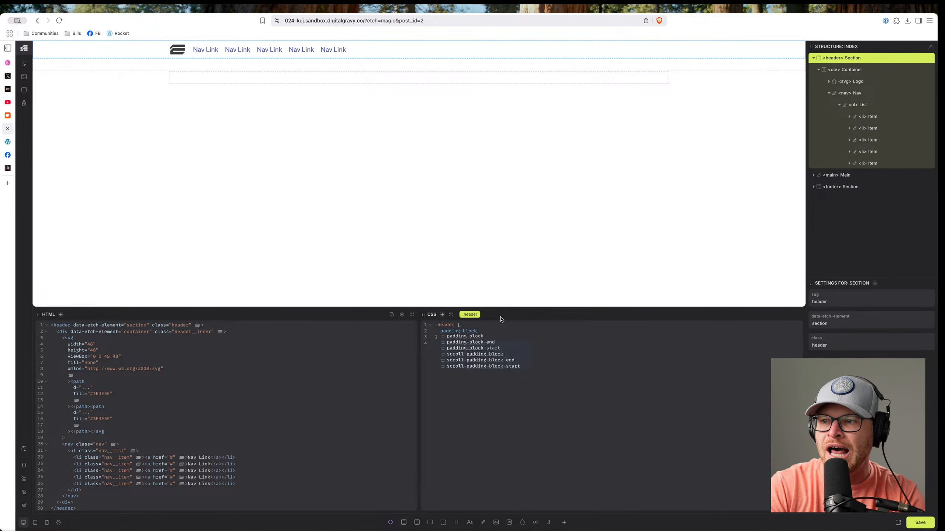
{"action": "type", "text": ": --space-m"}
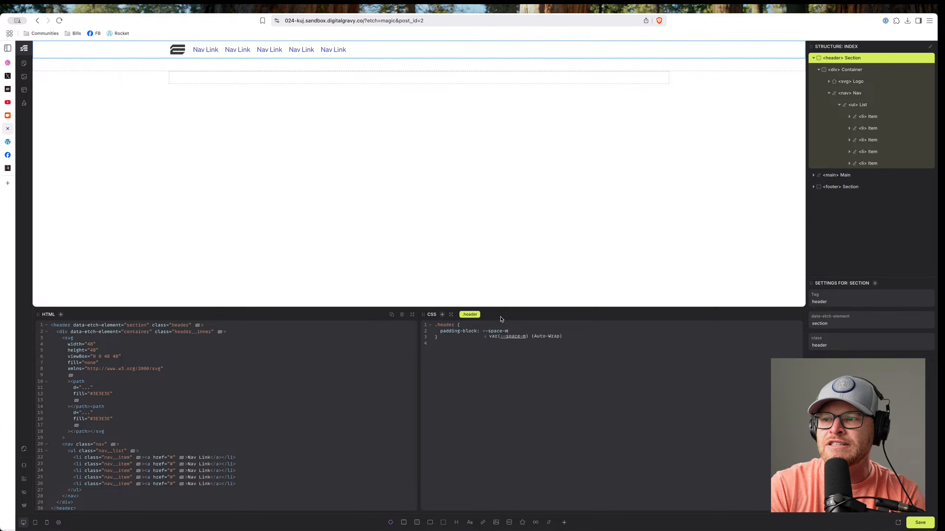
{"action": "key", "text": "Return"}
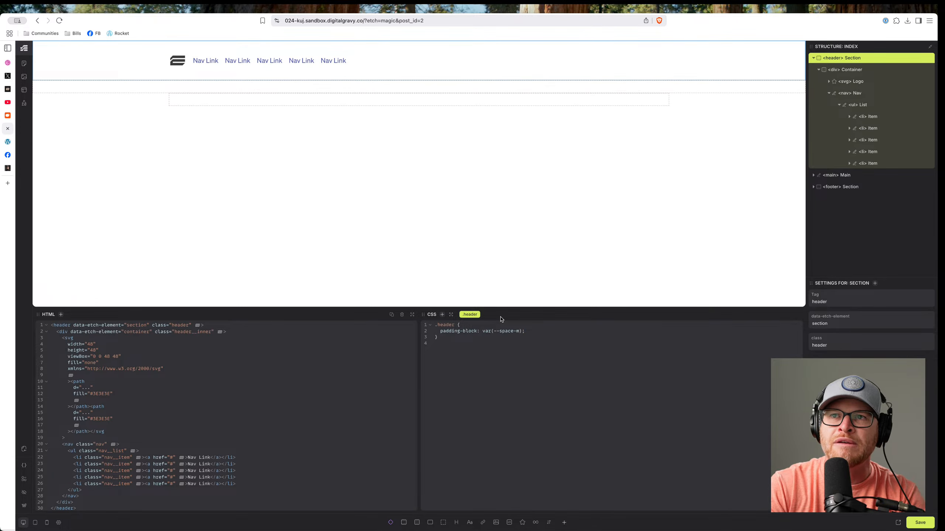
{"action": "key", "text": "BackSpace"}
{"action": "type", "text": "s"}
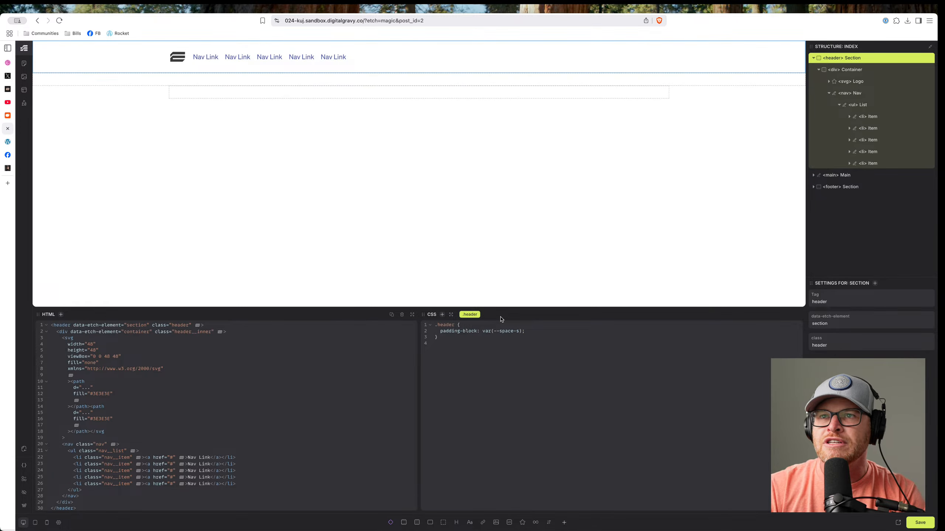
{"action": "type", "text": "x"}
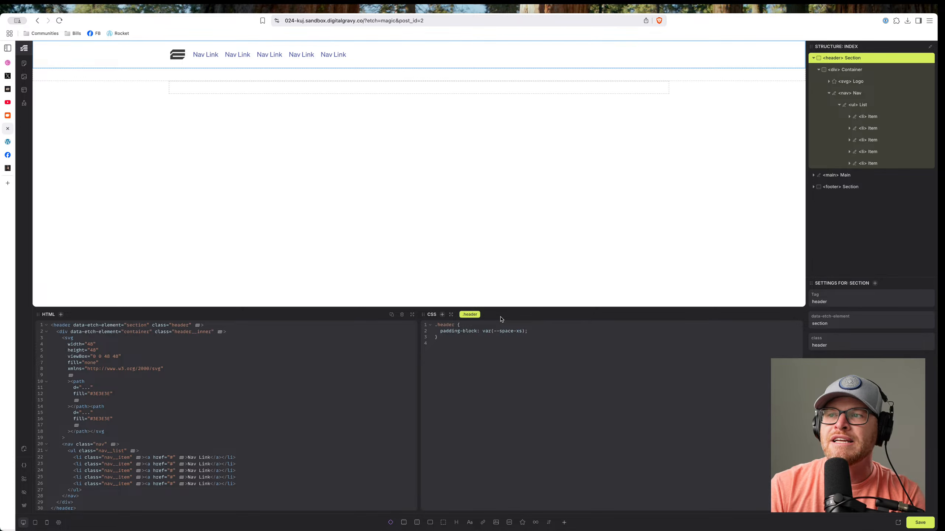
{"action": "type", "text": "background:"}
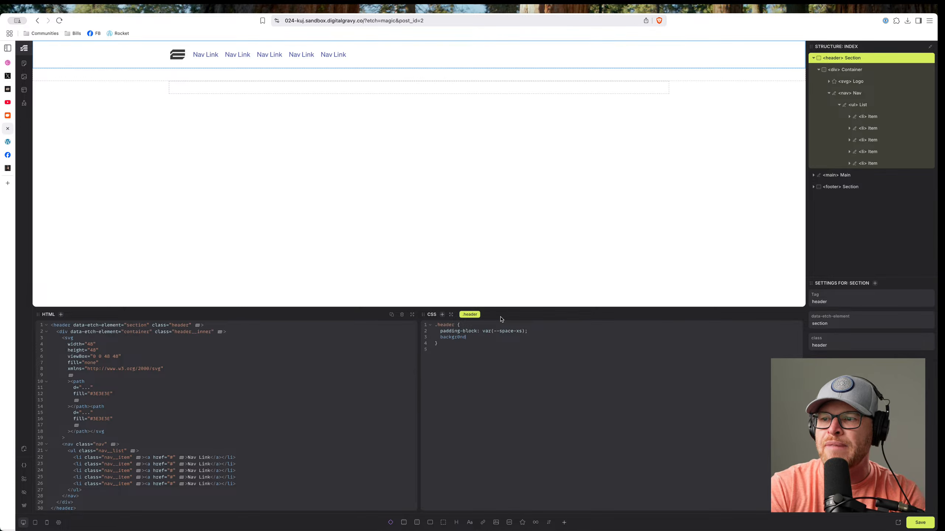
{"action": "type", "text": " --"}
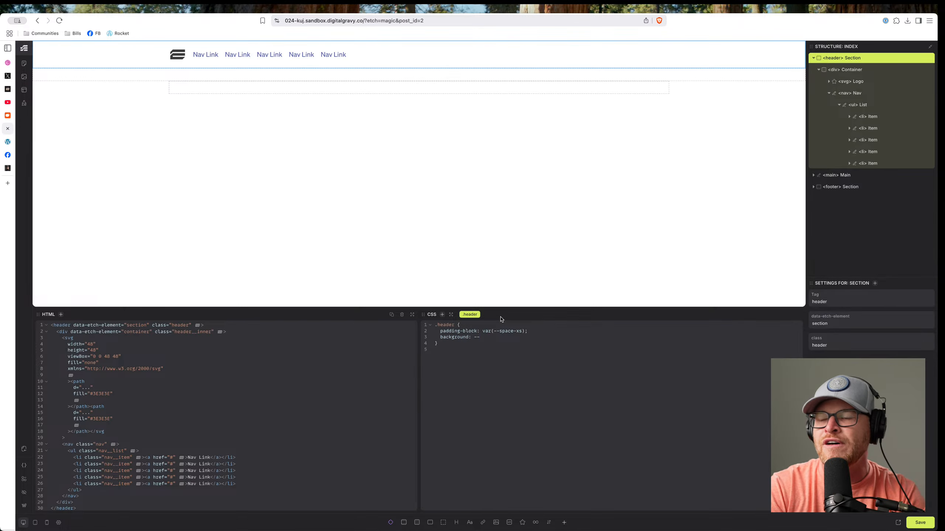
{"action": "type", "text": "base-"}
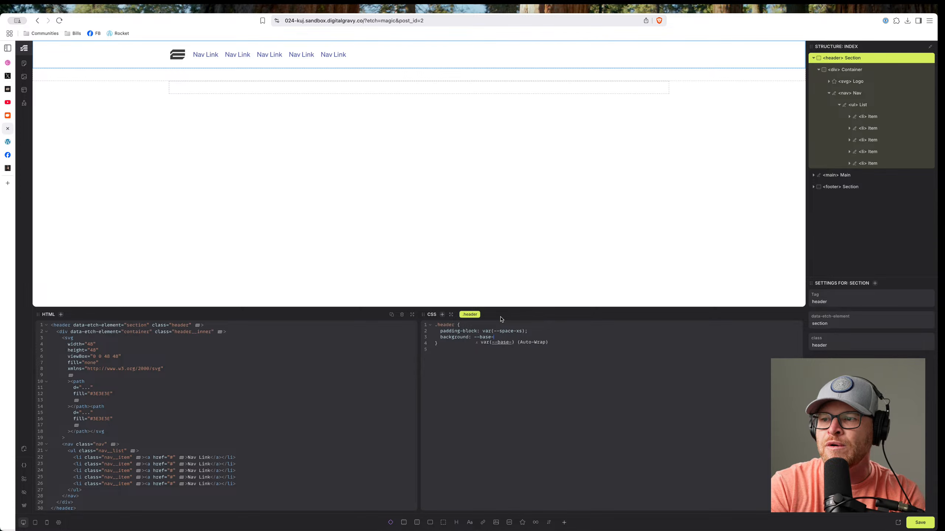
{"action": "type", "text": "ultra-light"}
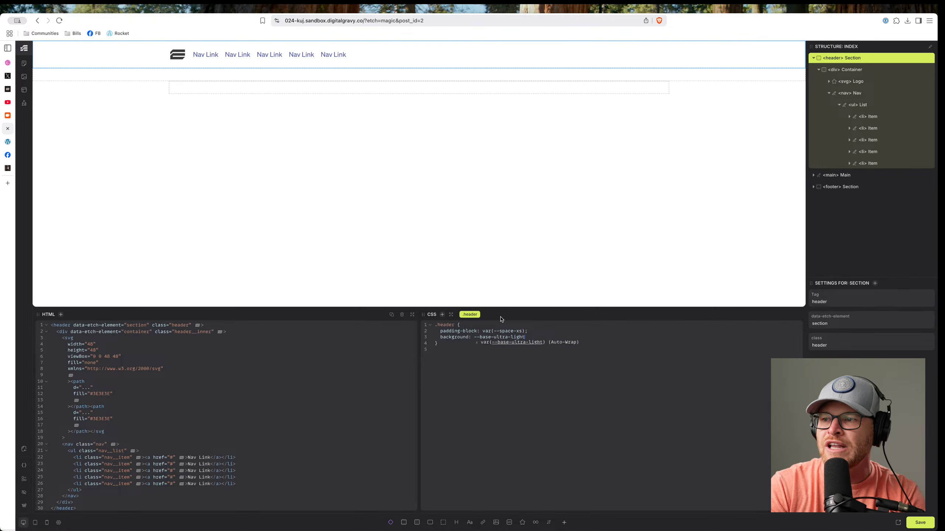
{"action": "key", "text": "Return"}
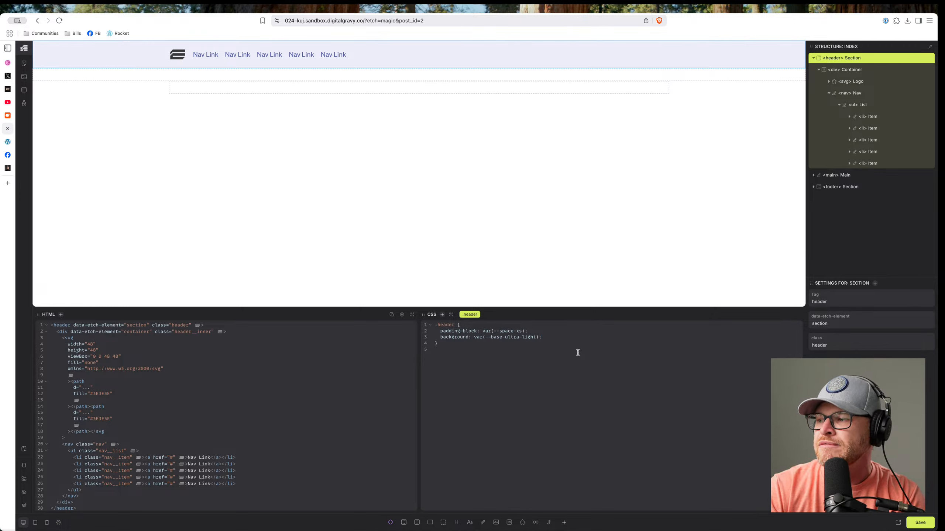
{"action": "left_click", "coordinate": [813, 57]}
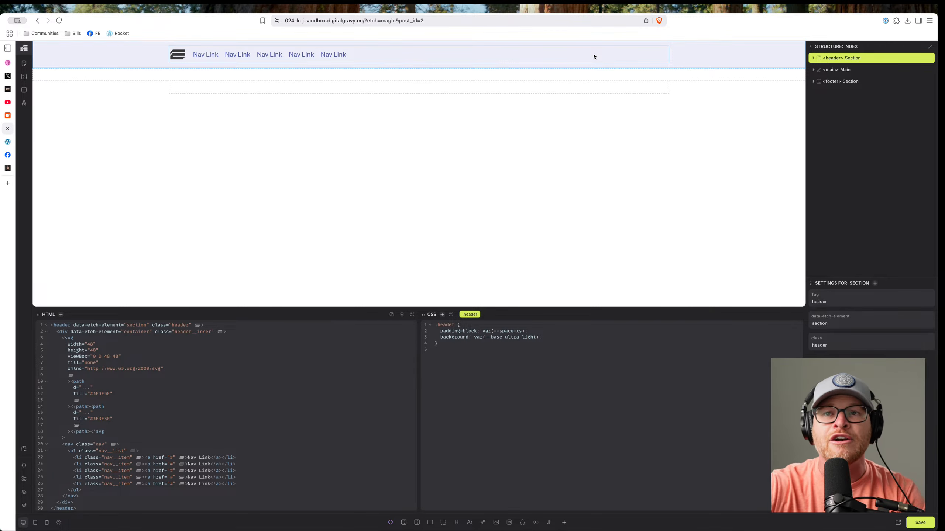
Add a paragraph reading 'Footer' inside the footer container.
{"action": "left_click", "coordinate": [251, 89]}
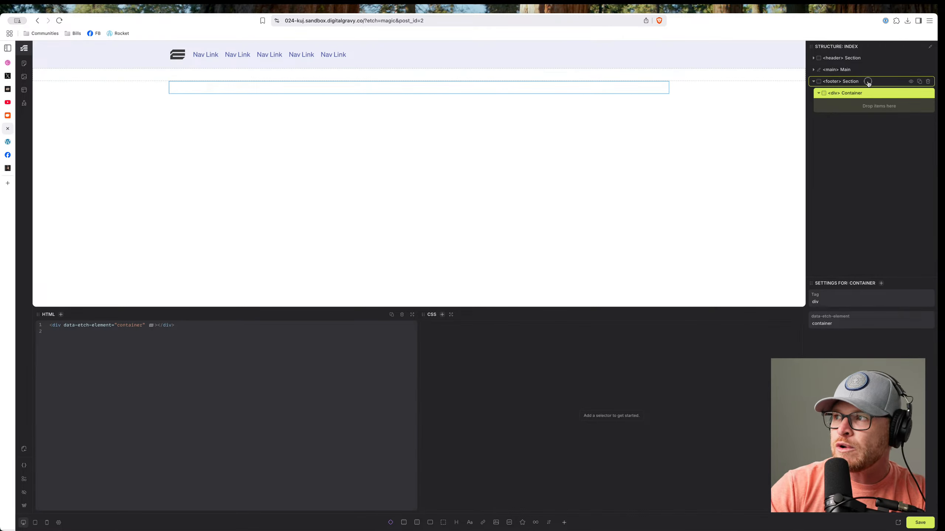
{"action": "left_click", "coordinate": [867, 82]}
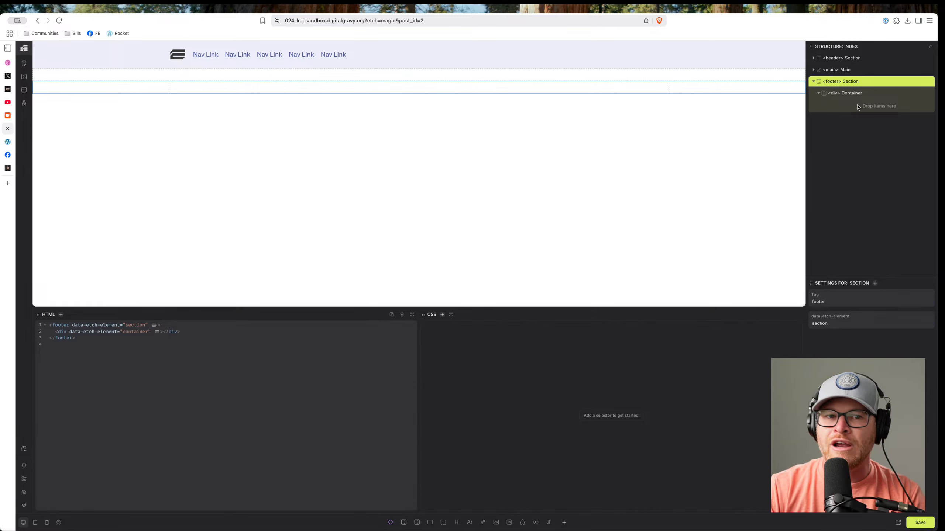
{"action": "left_click", "coordinate": [855, 94]}
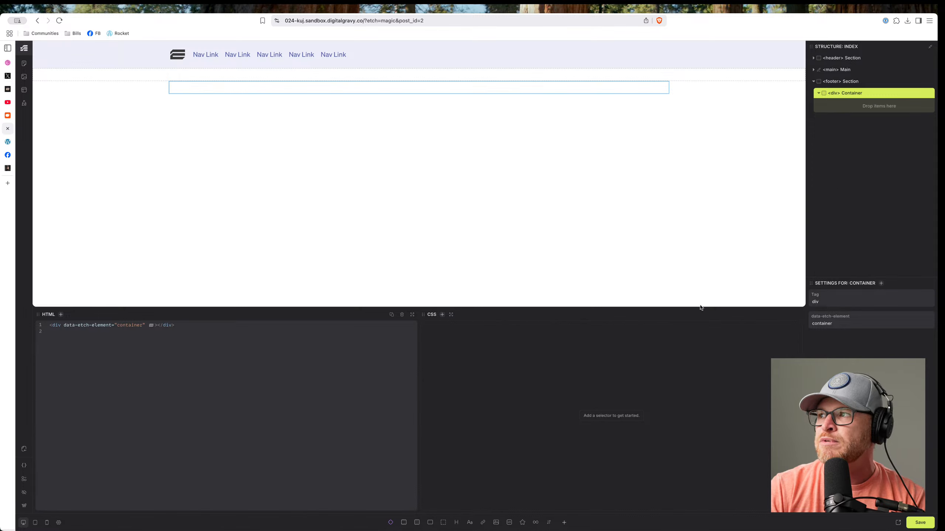
{"action": "left_click", "coordinate": [469, 523]}
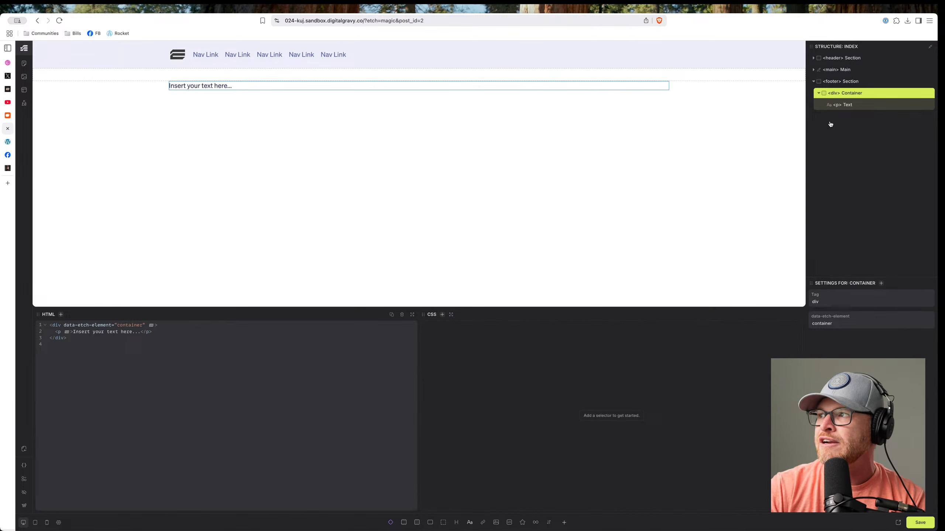
{"action": "triple_click", "coordinate": [278, 87]}
{"action": "type", "text": "Footer"}
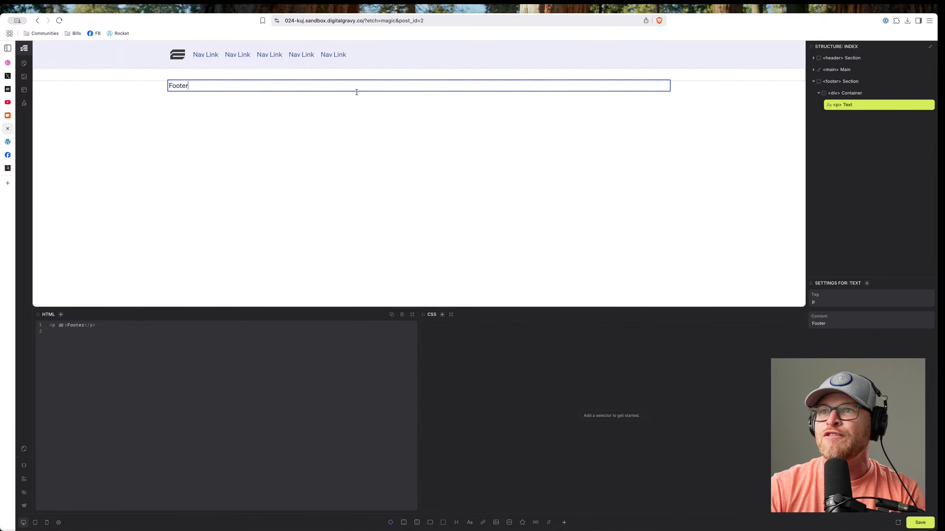
Add the footer class to the footer section and footer__inner to its container.
{"action": "left_click", "coordinate": [857, 82]}
{"action": "key", "text": "period"}
{"action": "type", "text": "f"}
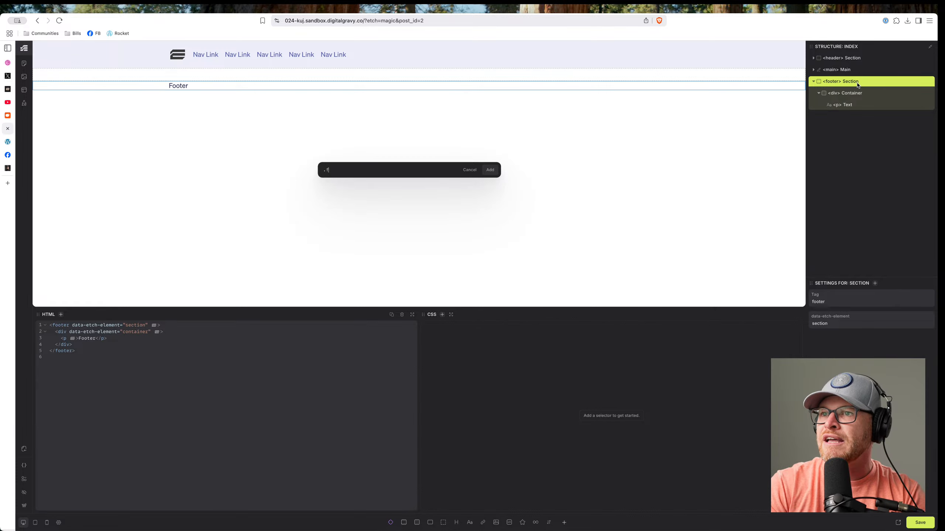
{"action": "key", "text": "Escape"}
{"action": "left_click", "coordinate": [865, 93]}
{"action": "key", "text": "period"}
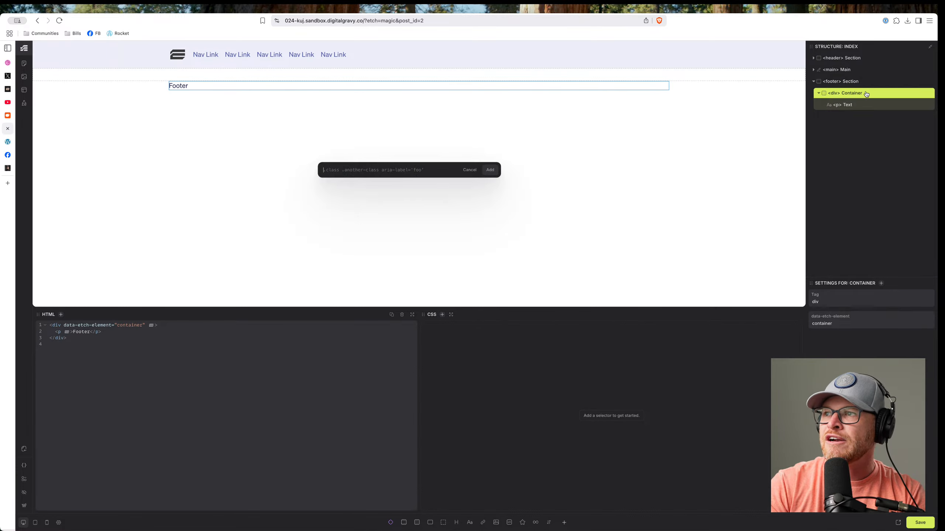
{"action": "type", "text": ".footer__i"}
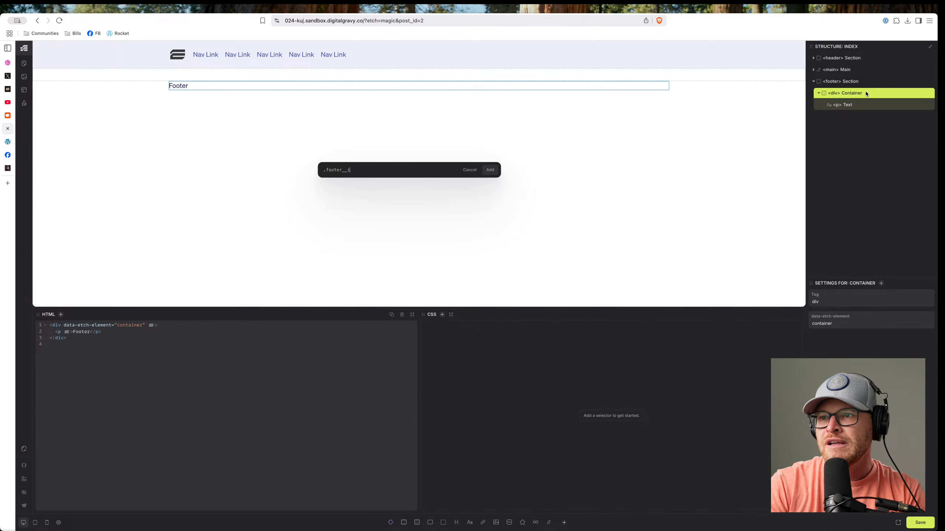
{"action": "key", "text": "Escape"}
Recheck the footer elements without adding classes, then save with Cmd+S and reload the builder.
{"action": "left_click", "coordinate": [867, 108]}
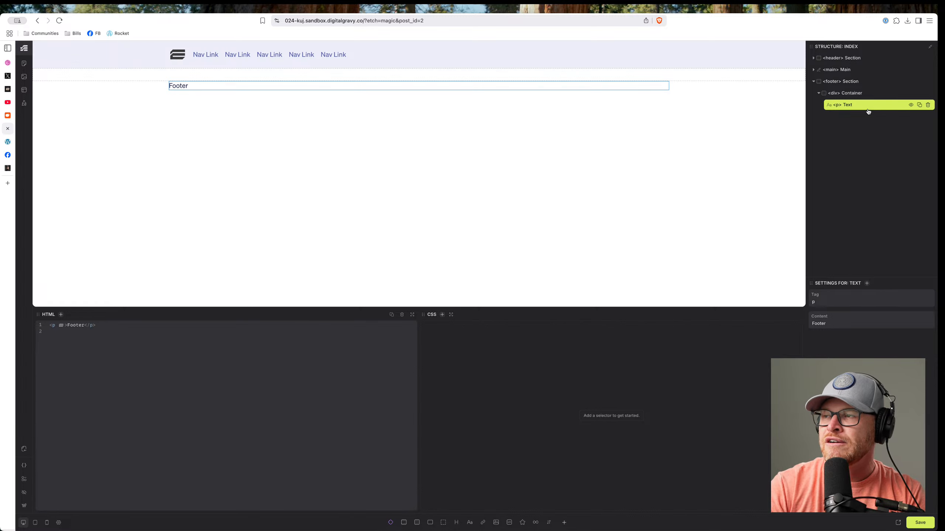
{"action": "left_click", "coordinate": [865, 94]}
{"action": "left_click", "coordinate": [866, 82]}
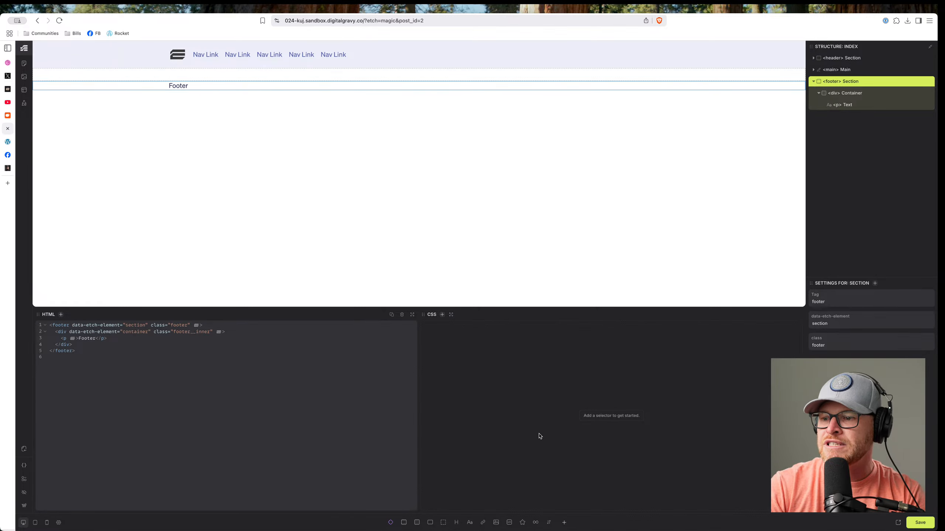
{"action": "left_click", "coordinate": [859, 92]}
{"action": "left_click", "coordinate": [859, 85]}
{"action": "type", "text": "s.f"}
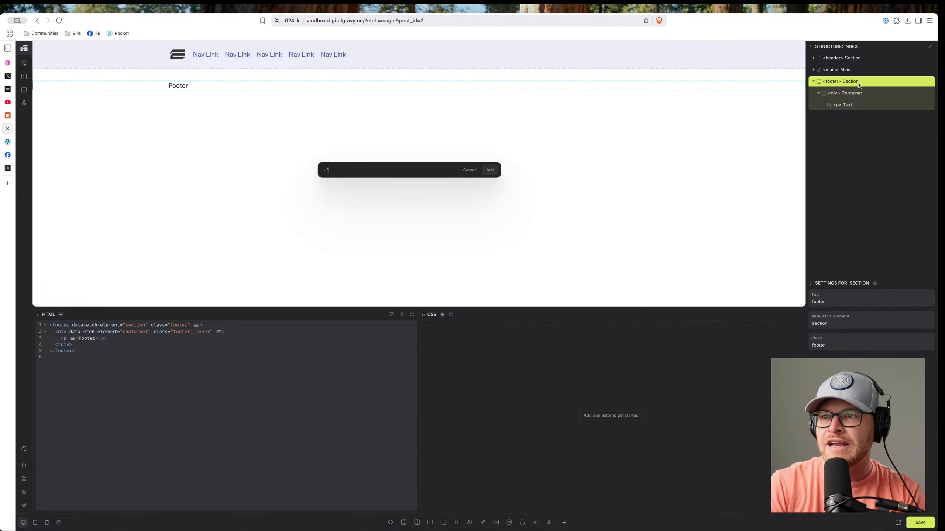
{"action": "key", "text": "Escape"}
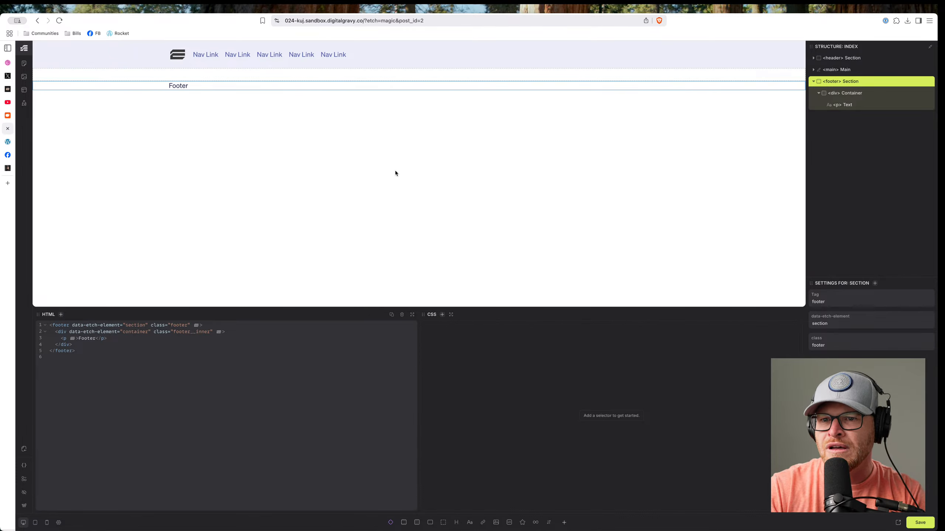
{"action": "key", "text": "super+s"}
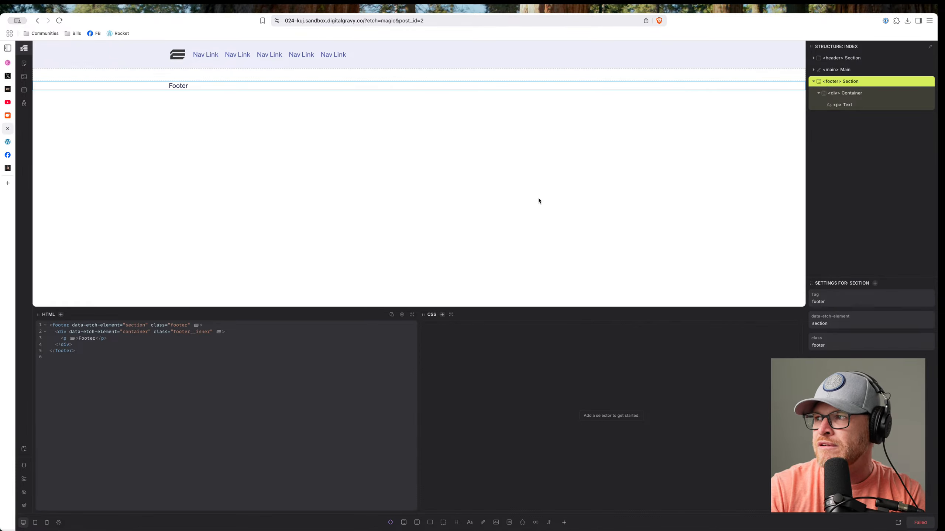
{"action": "key", "text": "super+r"}
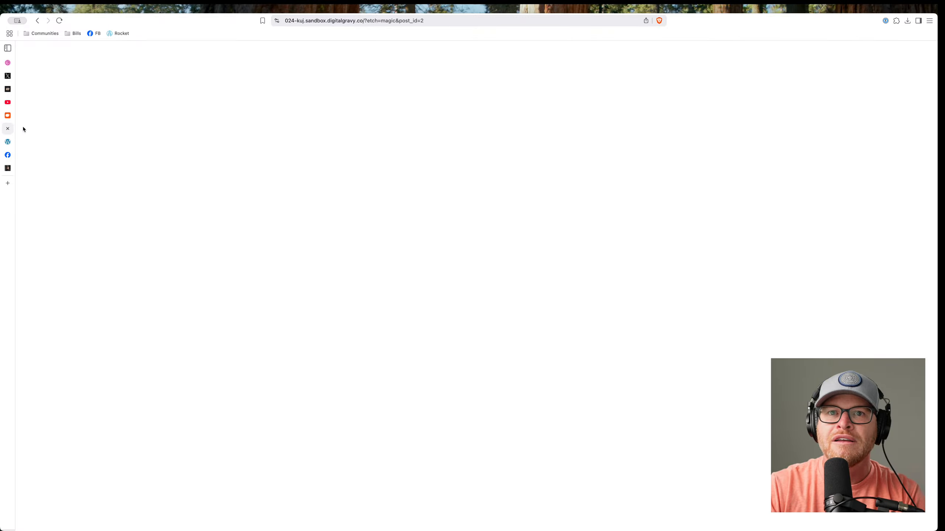
Sign in on the WordPress login page with the saved site credentials.
{"action": "left_click", "coordinate": [39, 21]}
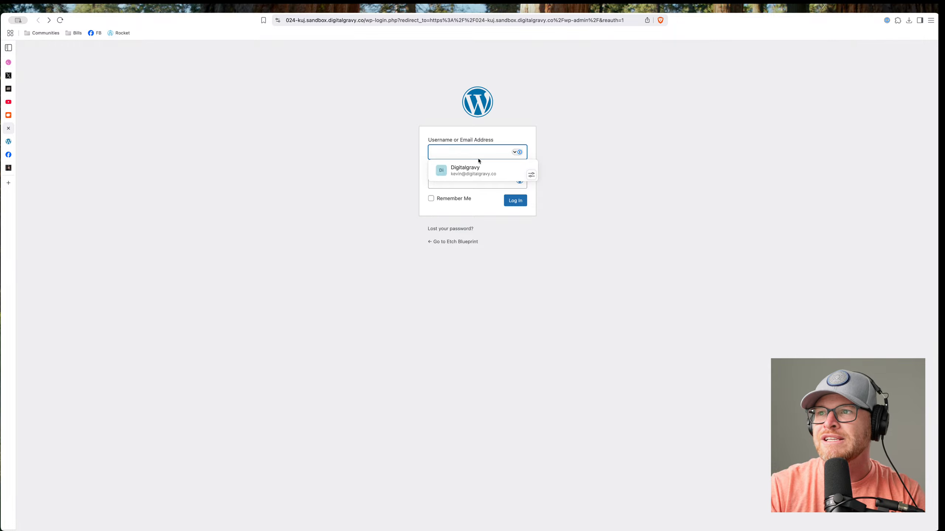
{"action": "left_click", "coordinate": [471, 171]}
{"action": "left_click", "coordinate": [515, 200]}
{"action": "left_click", "coordinate": [557, 206]}
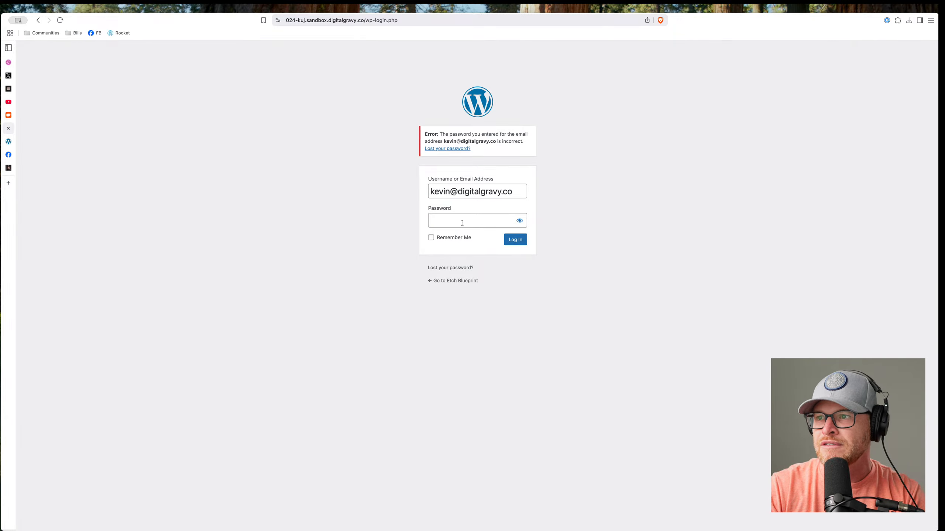
{"action": "left_click", "coordinate": [462, 222]}
{"action": "left_click", "coordinate": [597, 206]}
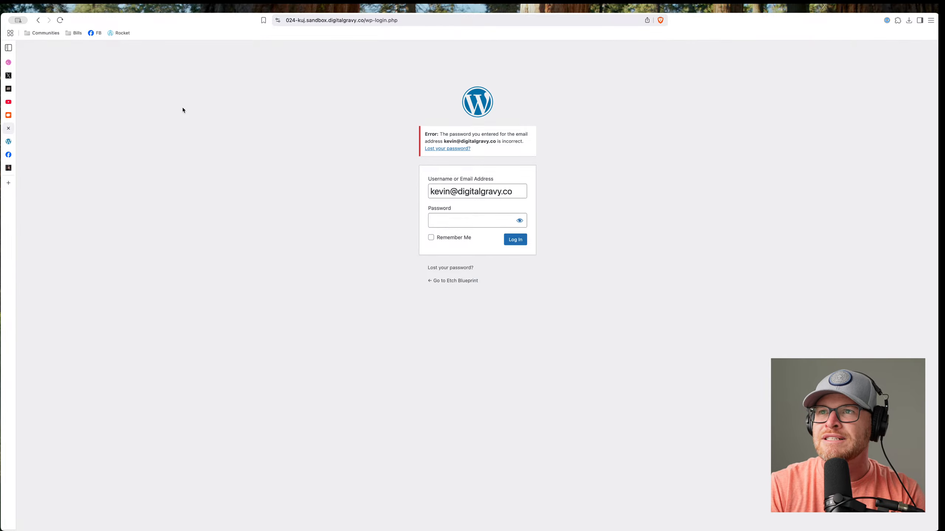
Go to the zipwp site in a new browser tab.
{"action": "key", "text": "super+t"}
{"action": "type", "text": "zipwp"}
{"action": "key", "text": "Return"}
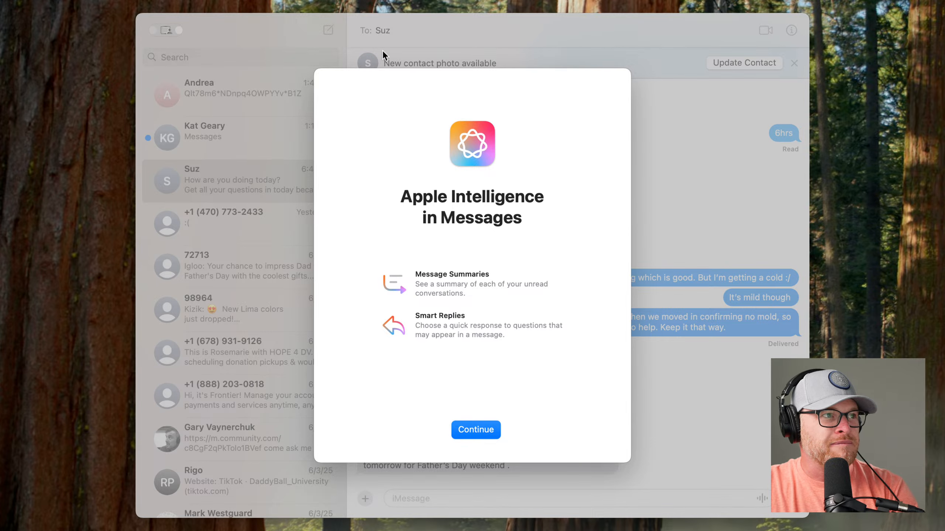
Dismiss the Apple Intelligence intro and select the shared password message in the conversation.
{"action": "left_click", "coordinate": [476, 431]}
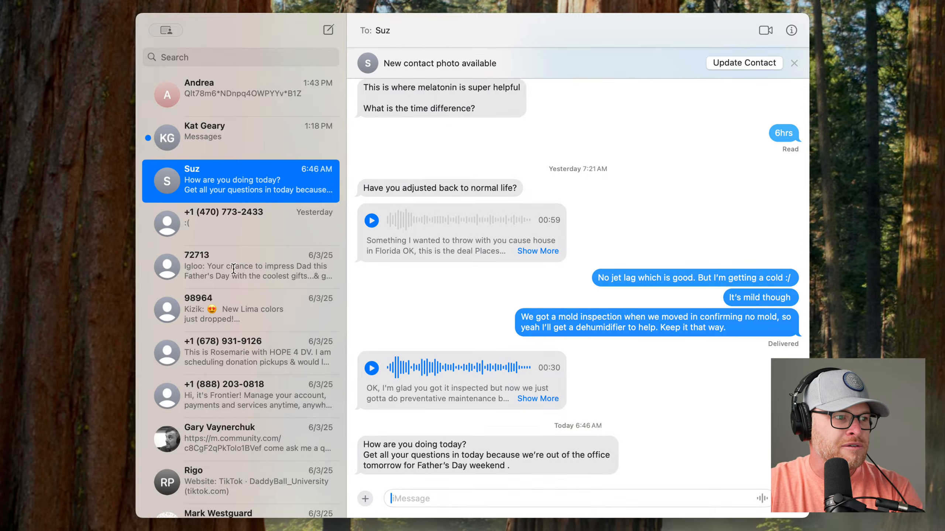
{"action": "key", "text": "super+1"}
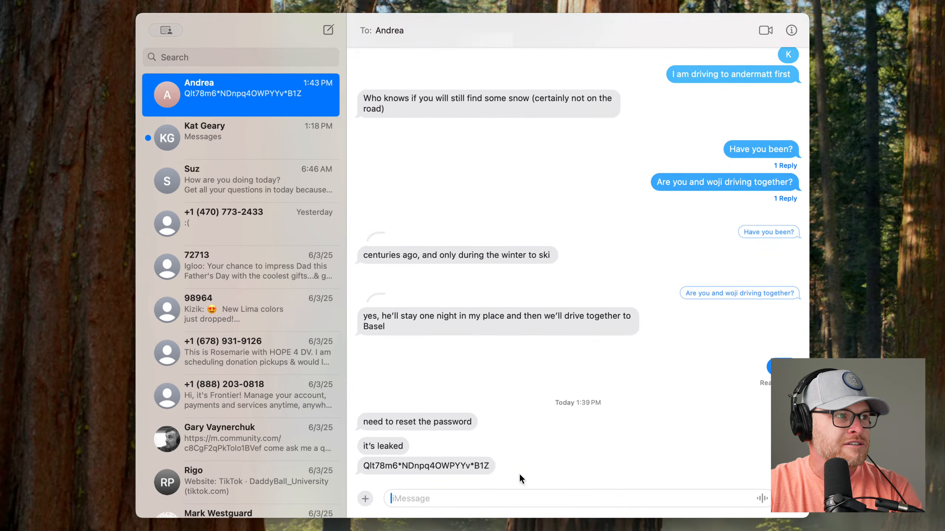
{"action": "triple_click", "coordinate": [483, 470]}
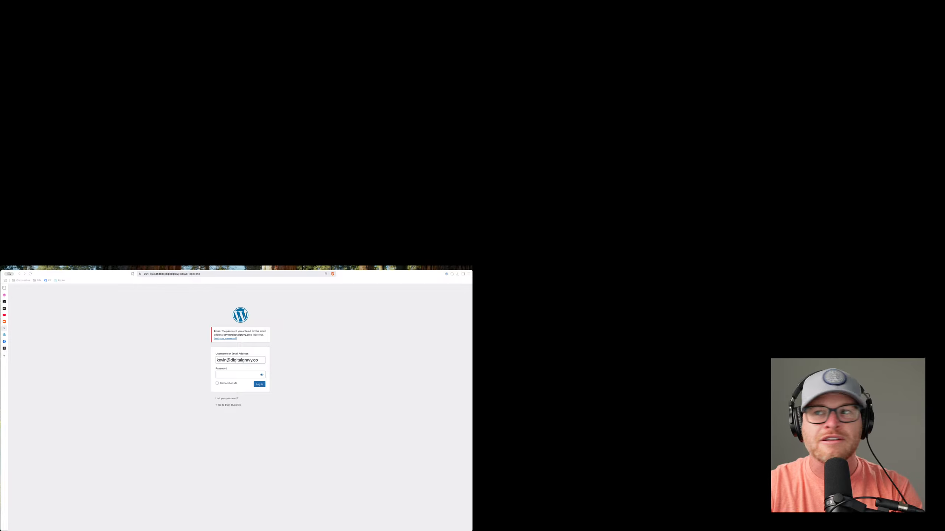
Close the login, Facebook and community feed tabs, then maximize the dashboard window.
{"action": "left_click", "coordinate": [4, 329]}
{"action": "left_click", "coordinate": [271, 296]}
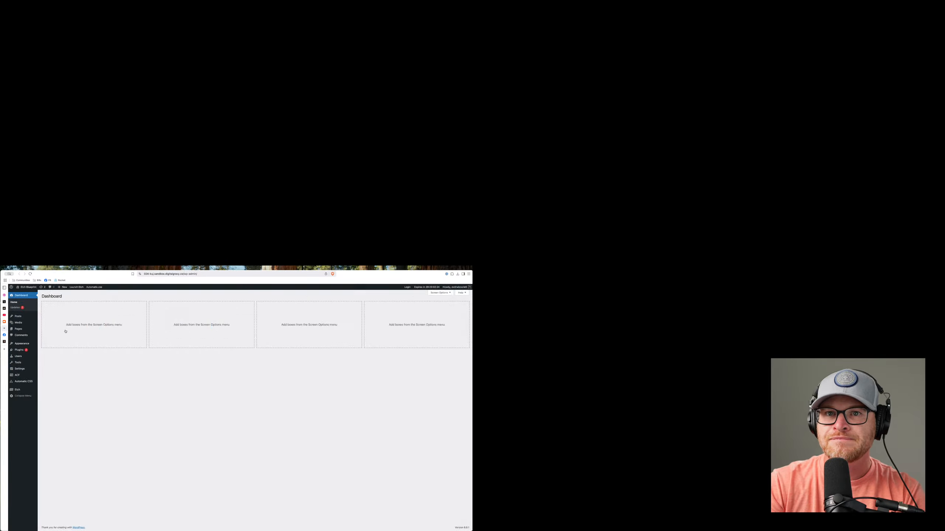
{"action": "left_click", "coordinate": [5, 330]}
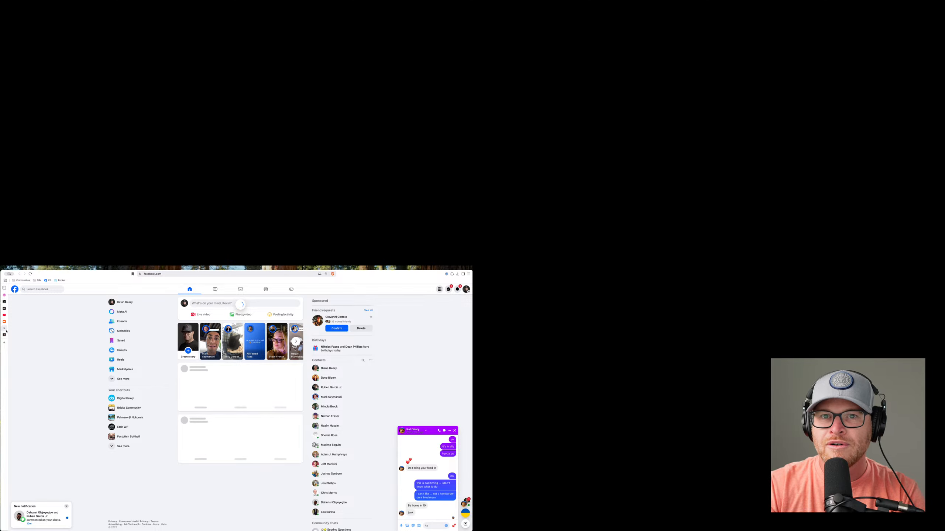
{"action": "left_click", "coordinate": [5, 329]}
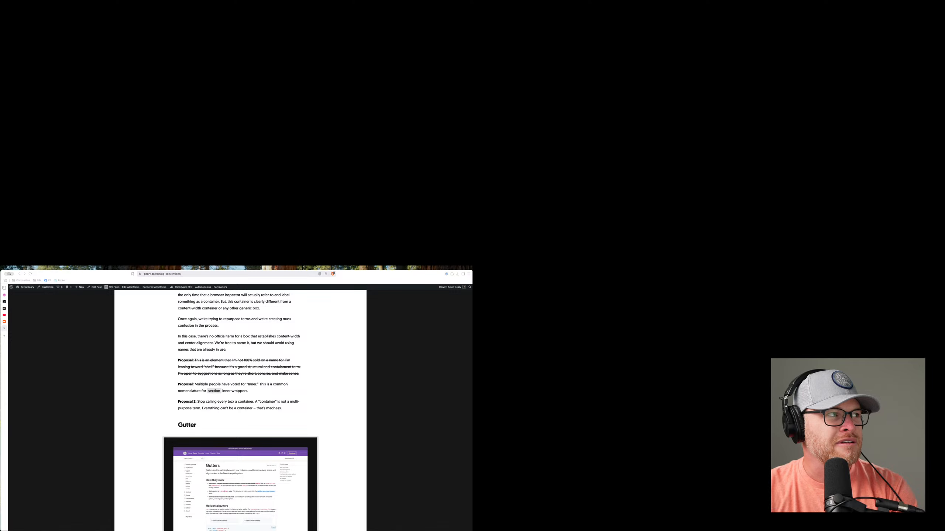
{"action": "left_click_drag", "start_coordinate": [0, 311], "coordinate": [178, 322]}
{"action": "left_click", "coordinate": [110, 336]}
{"action": "left_click", "coordinate": [151, 335]}
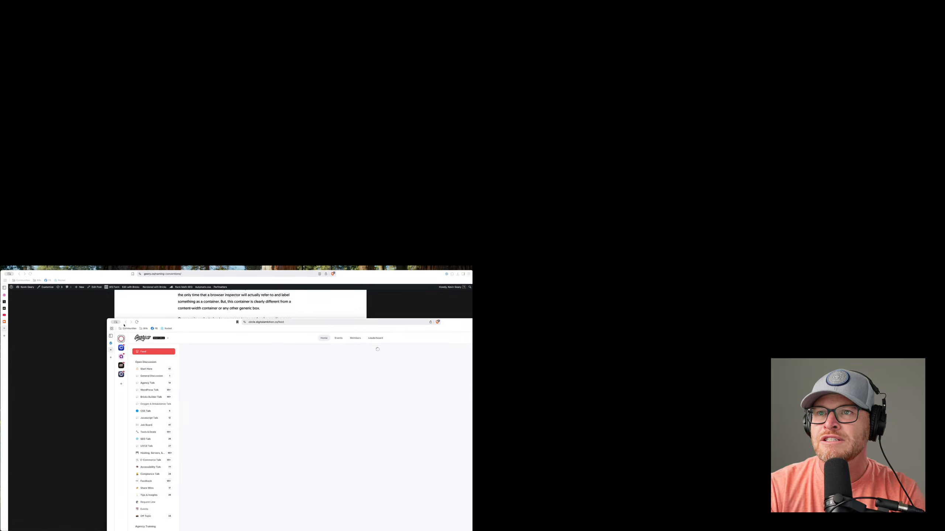
{"action": "key", "text": "super+w"}
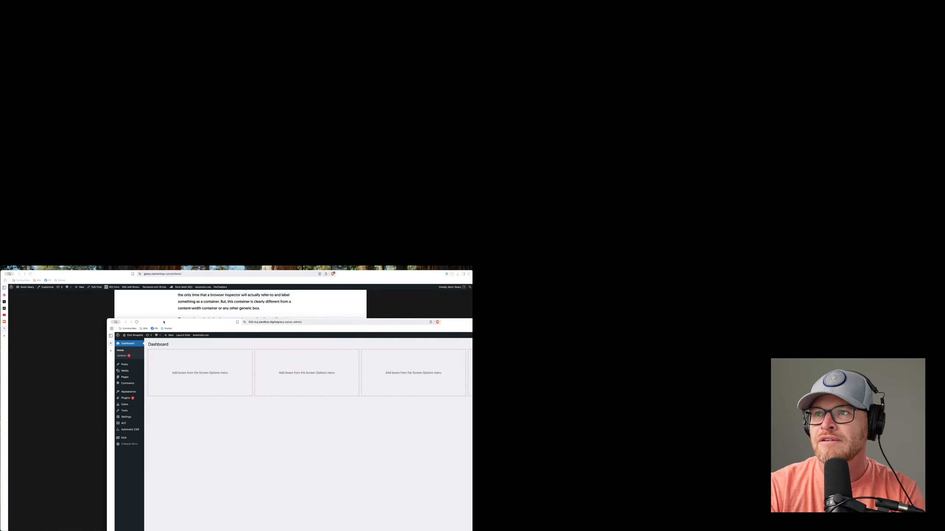
{"action": "double_click", "coordinate": [164, 322]}
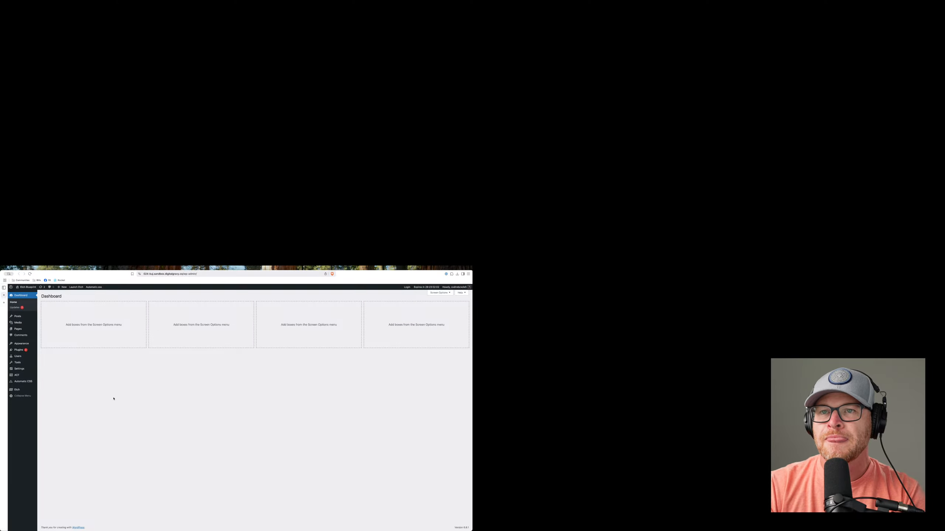
{"action": "mouse_move", "coordinate": [23, 353]}
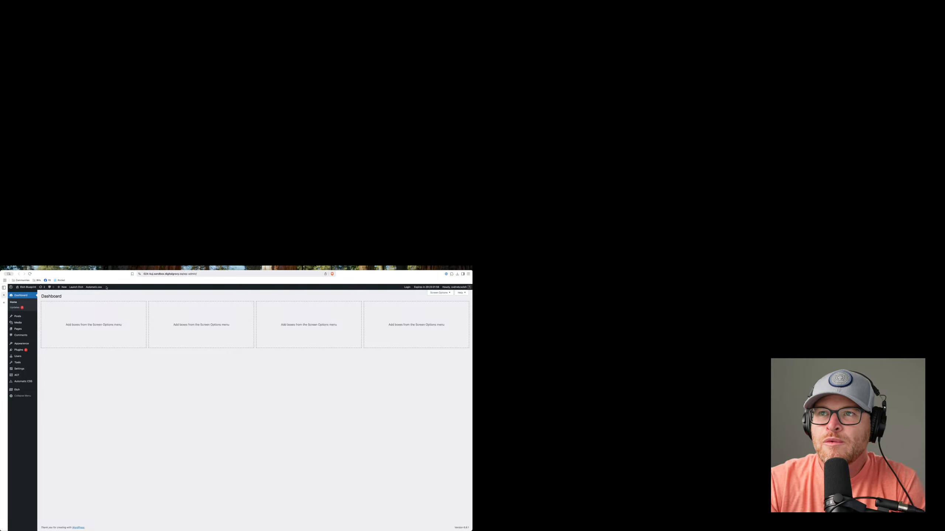
{"action": "left_click_drag", "start_coordinate": [115, 282], "coordinate": [136, 292]}
{"action": "key", "text": "ctrl+alt+Return"}
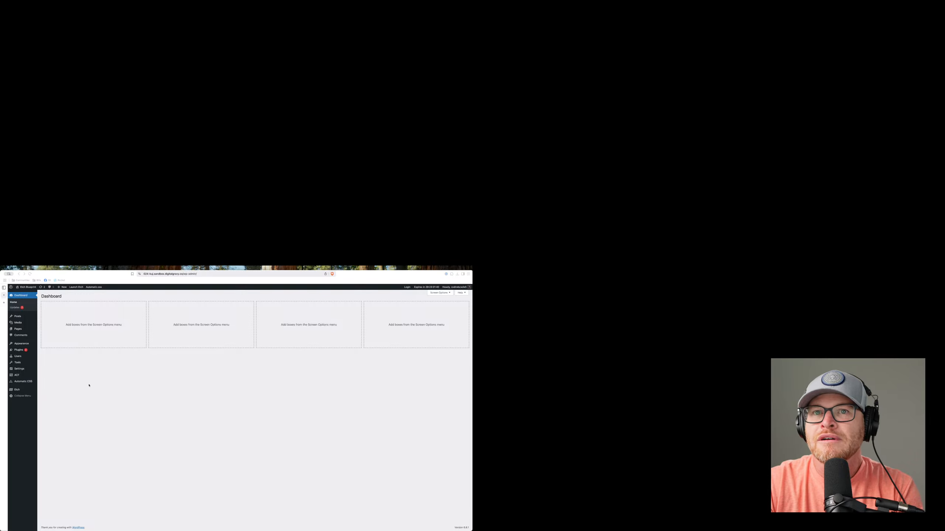
{"action": "mouse_move", "coordinate": [52, 275]}
{"action": "left_mouse_down"}
{"action": "mouse_move", "coordinate": [133, 298]}
{"action": "mouse_move", "coordinate": [77, 348]}
{"action": "mouse_move", "coordinate": [64, 289]}
{"action": "mouse_move", "coordinate": [48, 275]}
{"action": "left_mouse_up"}
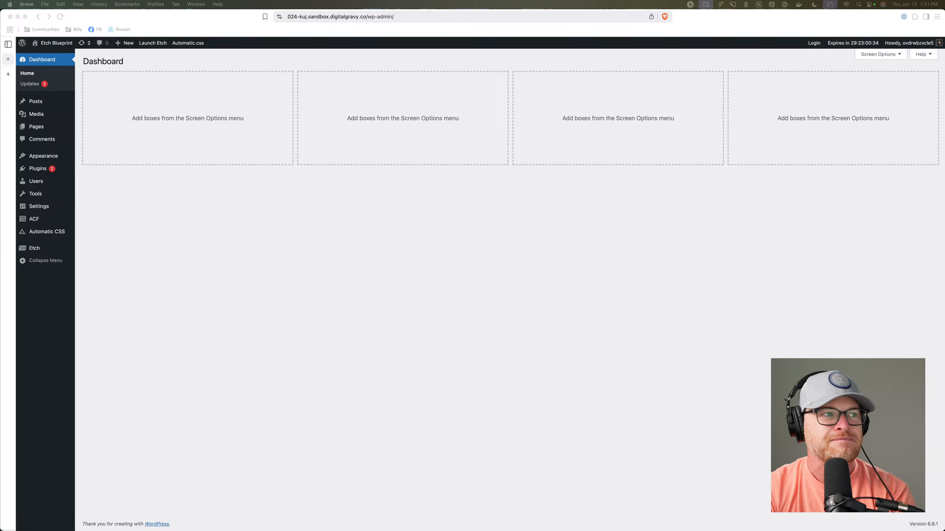
Close the rear browser window and open the Home page in Etch from the Pages list.
{"action": "left_click_drag", "start_coordinate": [0, 61], "coordinate": [201, 63]}
{"action": "left_click", "coordinate": [10, 17]}
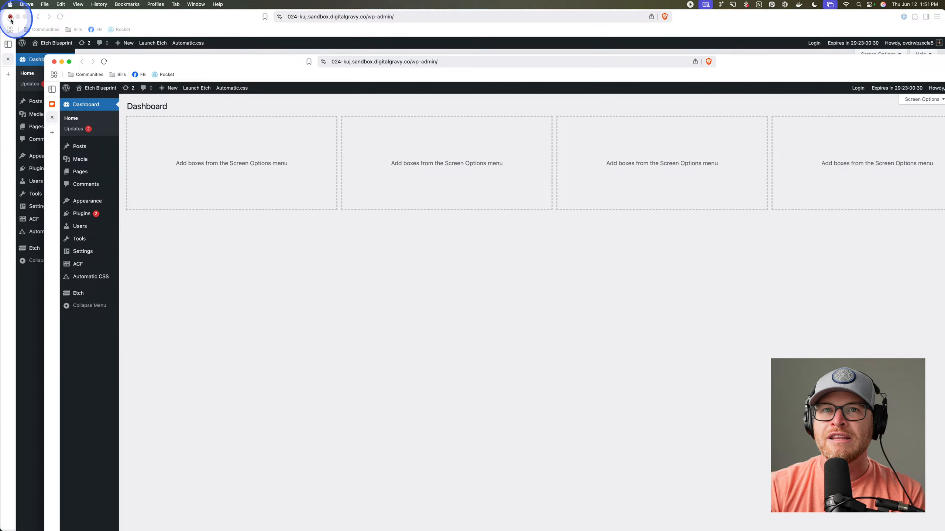
{"action": "left_click_drag", "start_coordinate": [131, 63], "coordinate": [87, 18]}
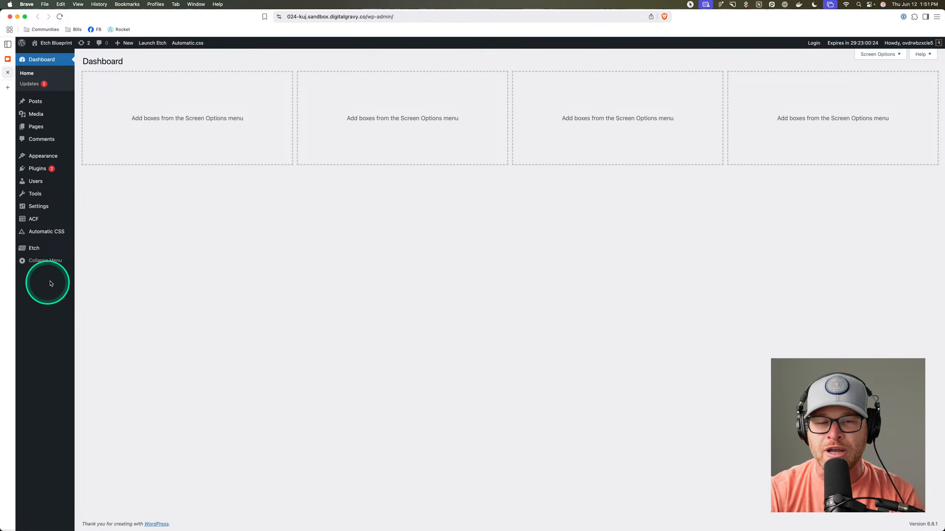
{"action": "left_click", "coordinate": [61, 130]}
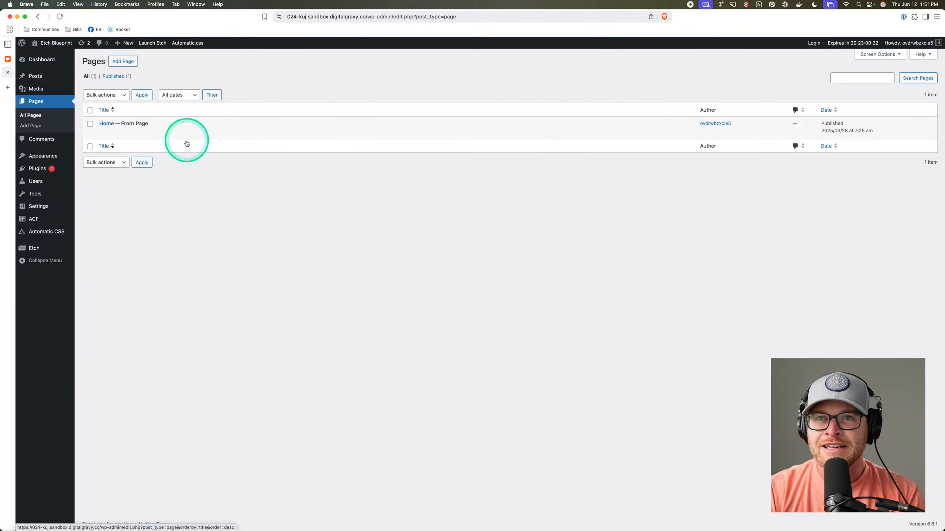
{"action": "left_click", "coordinate": [192, 133]}
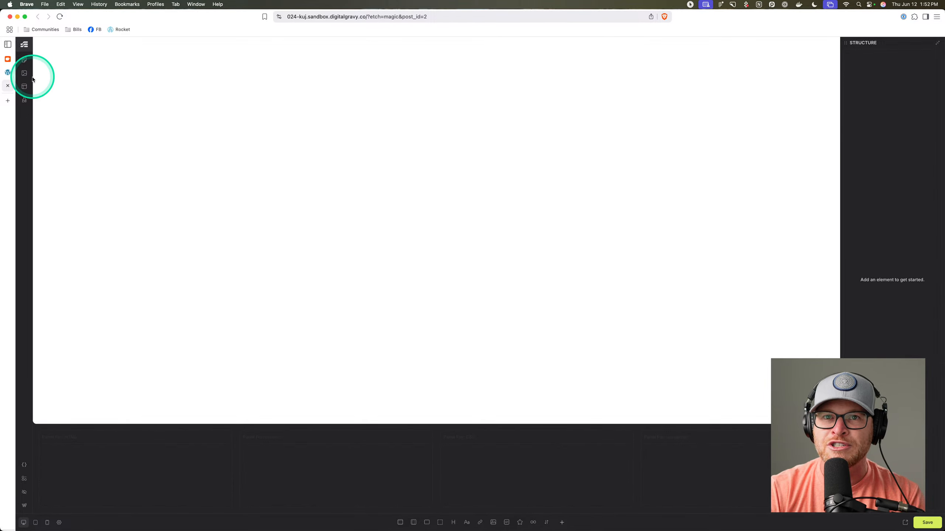
Open the Catch All template and add a new Section with a Container.
{"action": "left_click", "coordinate": [25, 87]}
{"action": "left_click", "coordinate": [82, 126]}
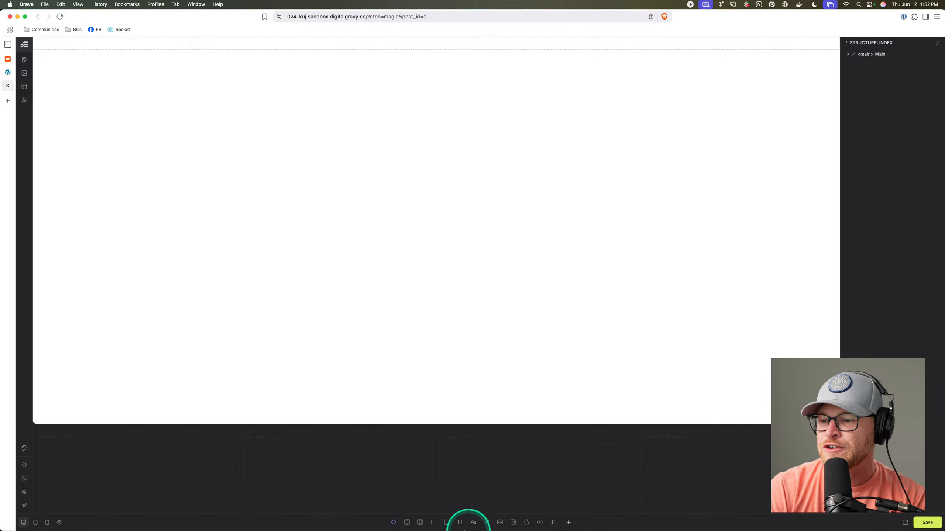
{"action": "left_click", "coordinate": [407, 522]}
Rename the section Header, set its tag to header, and move it above Main.
{"action": "double_click", "coordinate": [888, 67]}
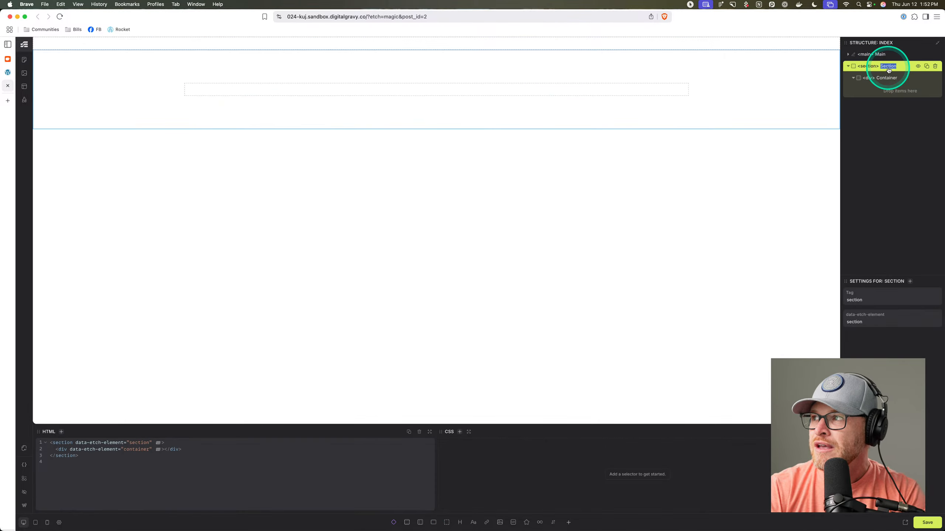
{"action": "type", "text": "Header"}
{"action": "key", "text": "Return"}
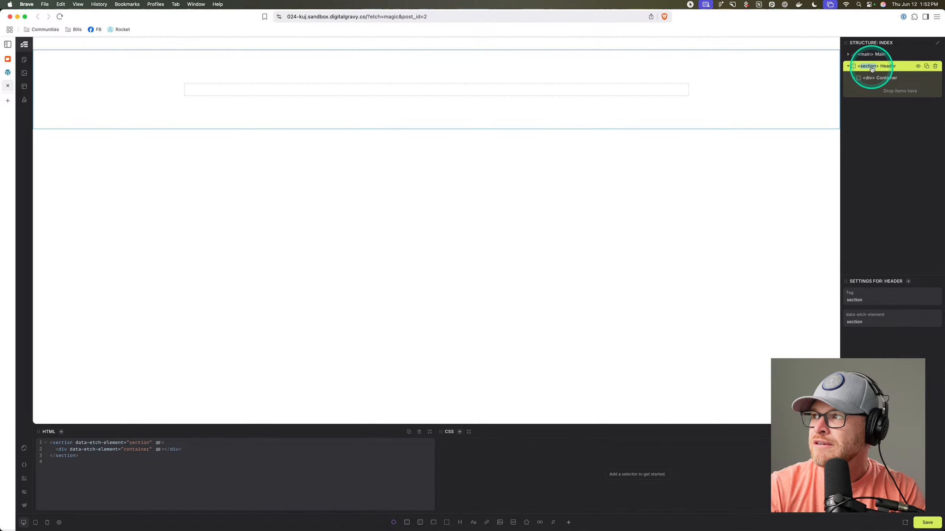
{"action": "type", "text": "header"}
{"action": "key", "text": "Return"}
{"action": "left_click", "coordinate": [884, 78]}
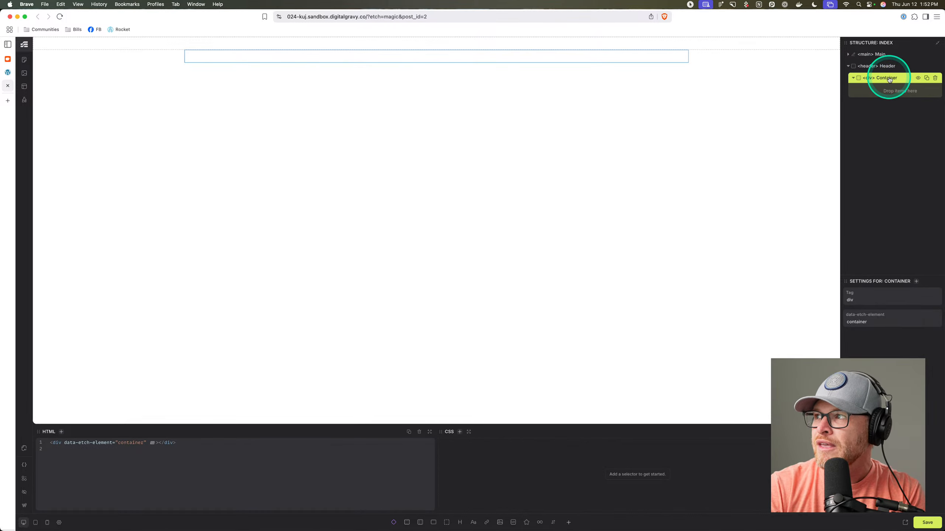
{"action": "left_click_drag", "start_coordinate": [890, 69], "coordinate": [892, 52]}
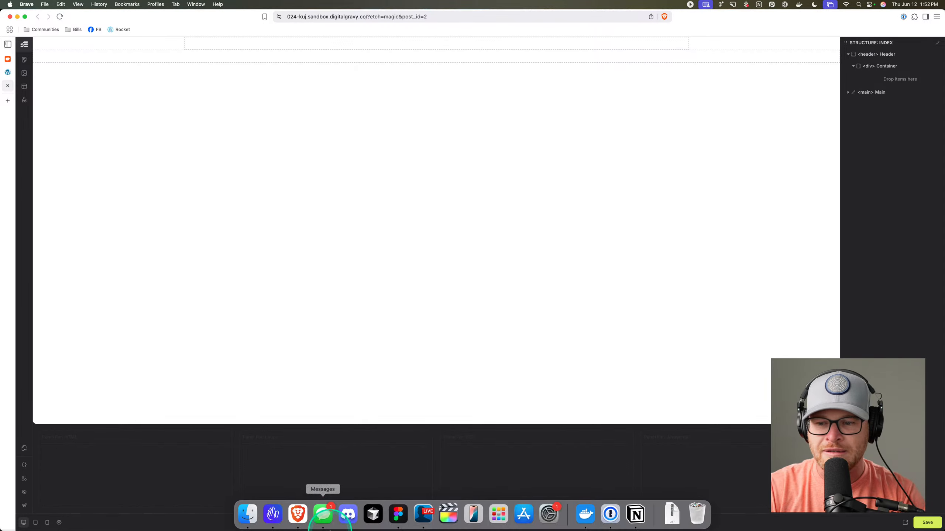
Select the Header and rename its Container div to 'Inner'.
{"action": "left_click", "coordinate": [326, 517]}
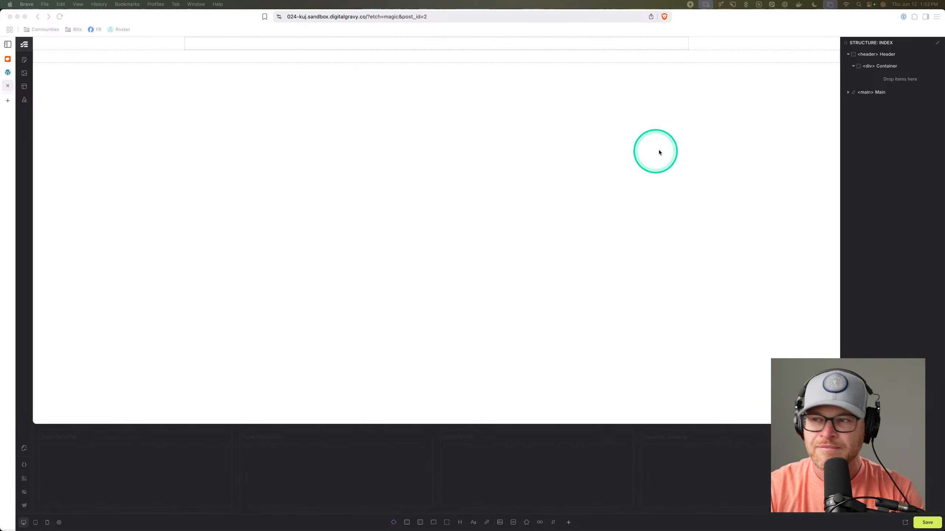
{"action": "left_click", "coordinate": [887, 55]}
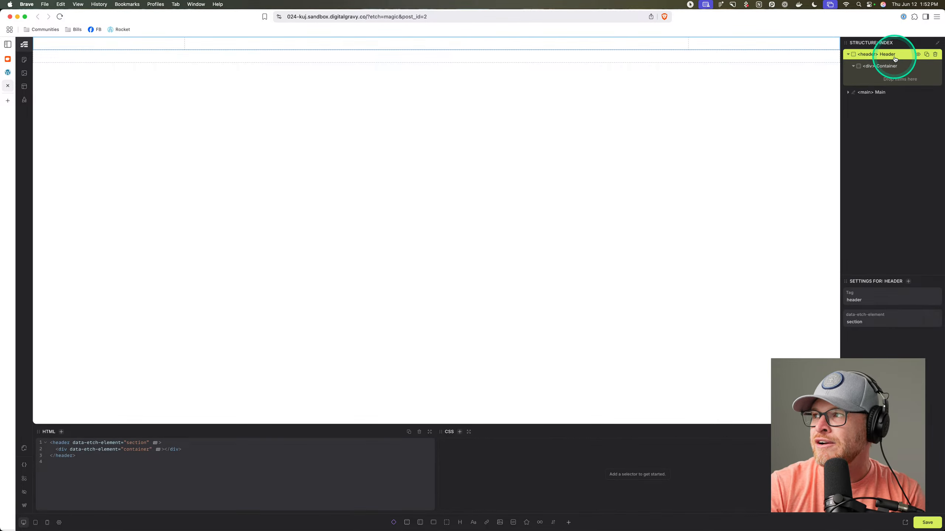
{"action": "double_click", "coordinate": [886, 67]}
{"action": "type", "text": "Inner"}
{"action": "key", "text": "Return"}
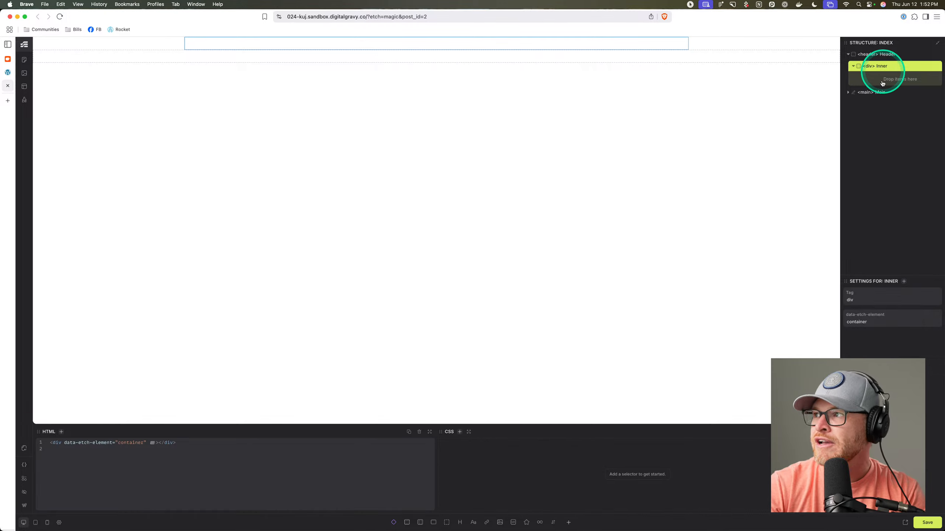
On a new line inside the Inner div, type the Emmet abbreviation nav.nav>ul.nav__list>li.
{"action": "left_click", "coordinate": [162, 443]}
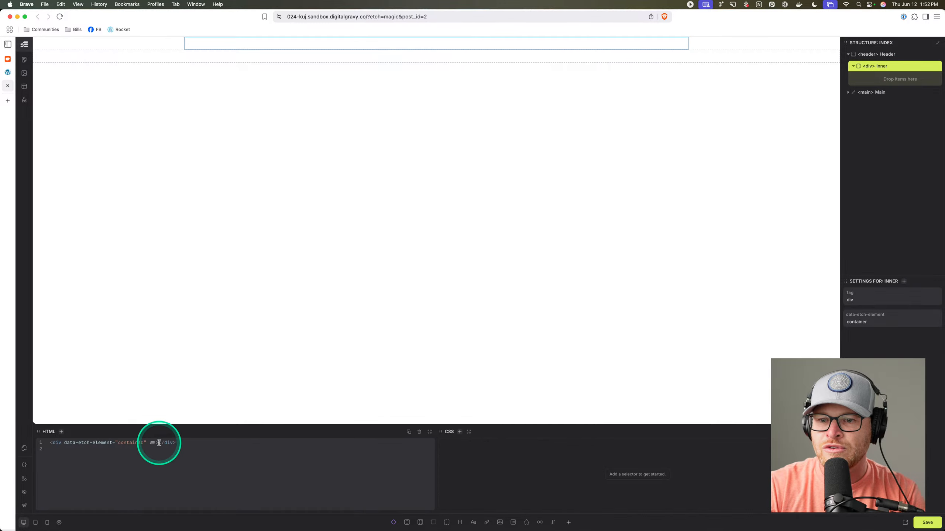
{"action": "key", "text": "Return"}
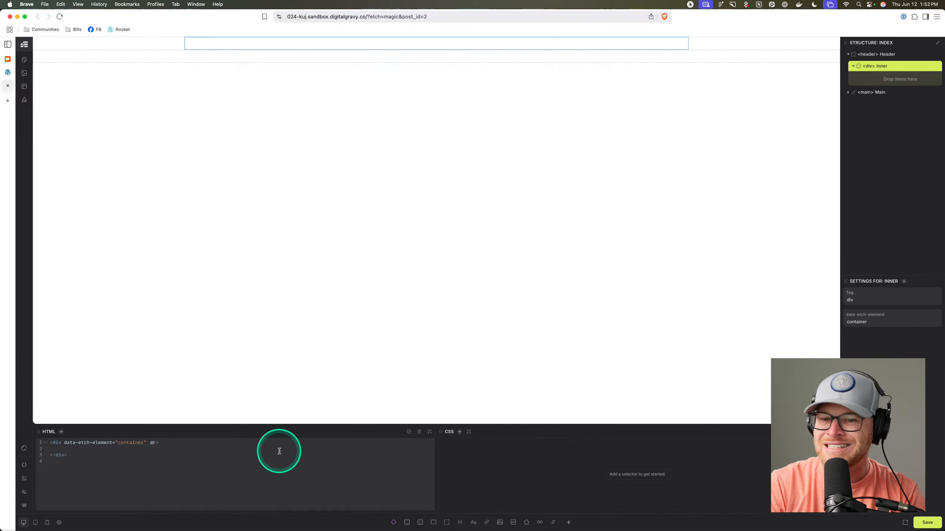
{"action": "type", "text": "nav>"}
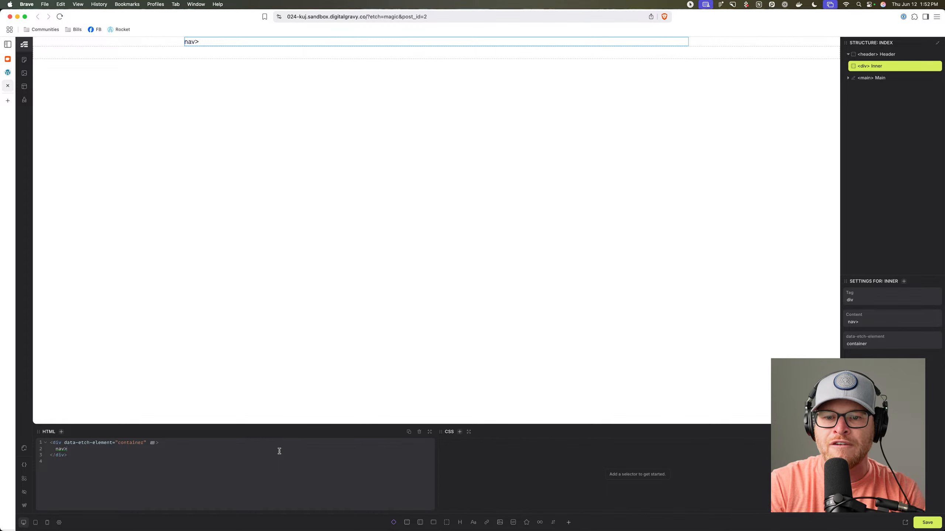
{"action": "type", "text": ".nav"}
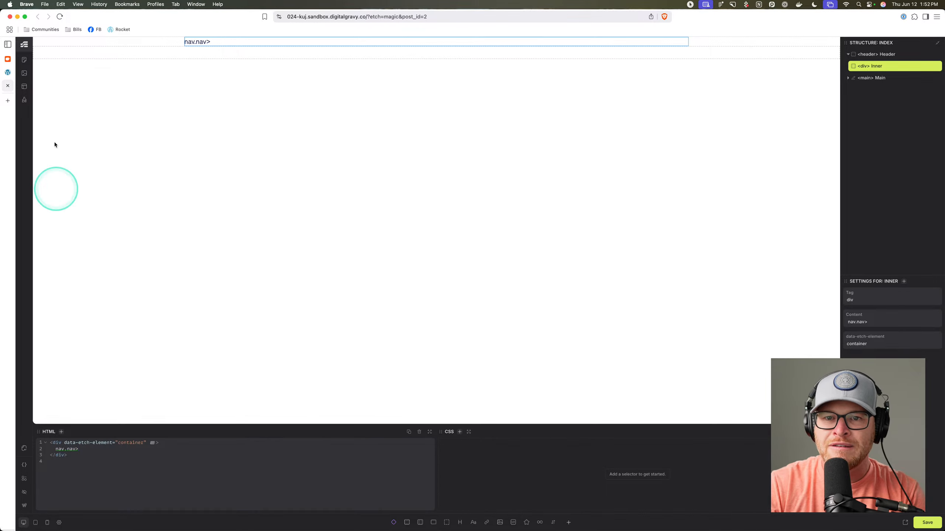
{"action": "left_click", "coordinate": [24, 100]}
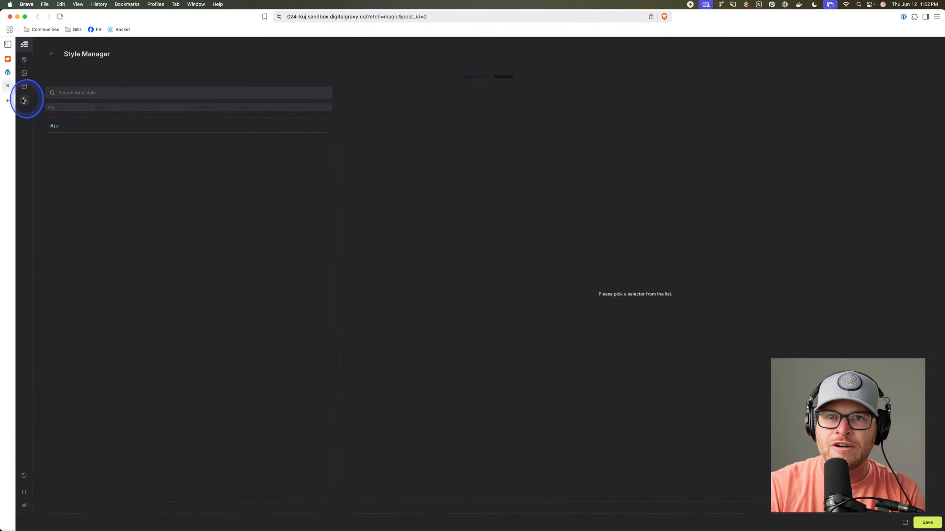
{"action": "left_click", "coordinate": [55, 57]}
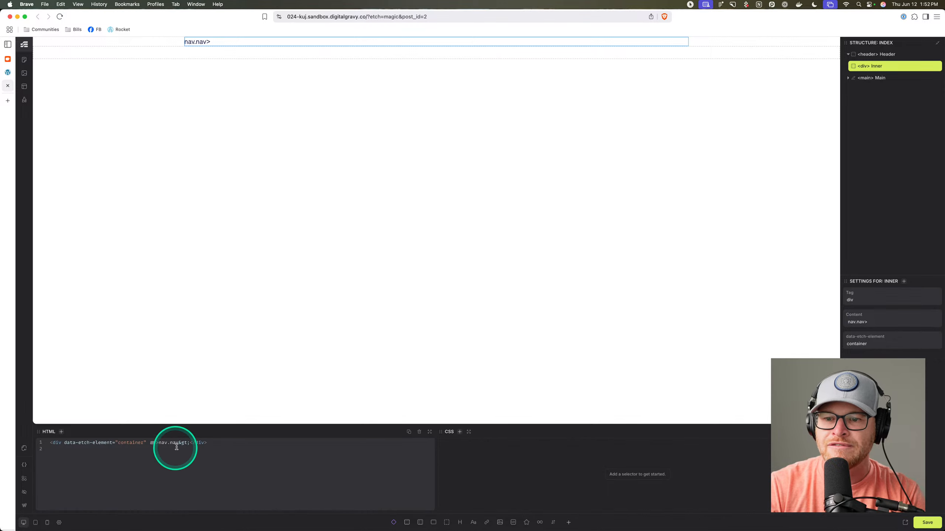
{"action": "left_click_drag", "start_coordinate": [190, 443], "coordinate": [159, 445]}
{"action": "key", "text": "Return"}
{"action": "key", "text": "Return"}
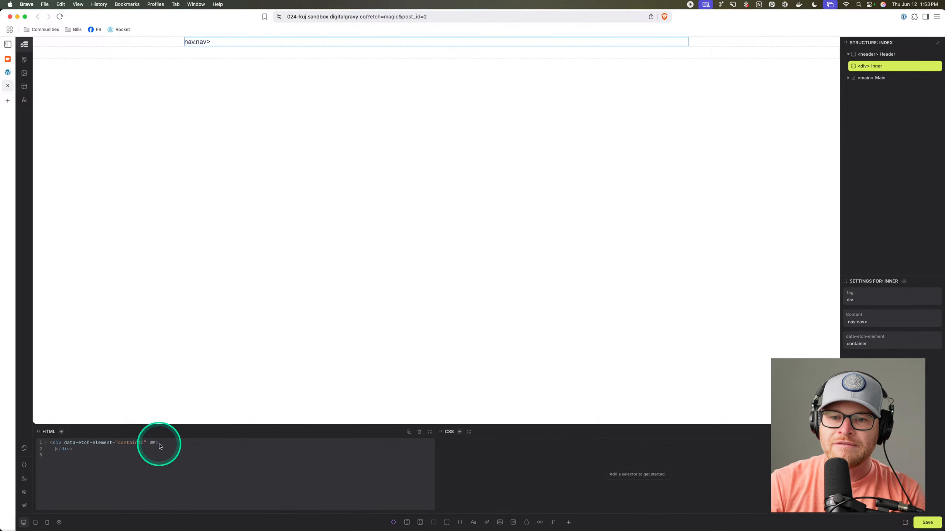
{"action": "type", "text": "nav.n"}
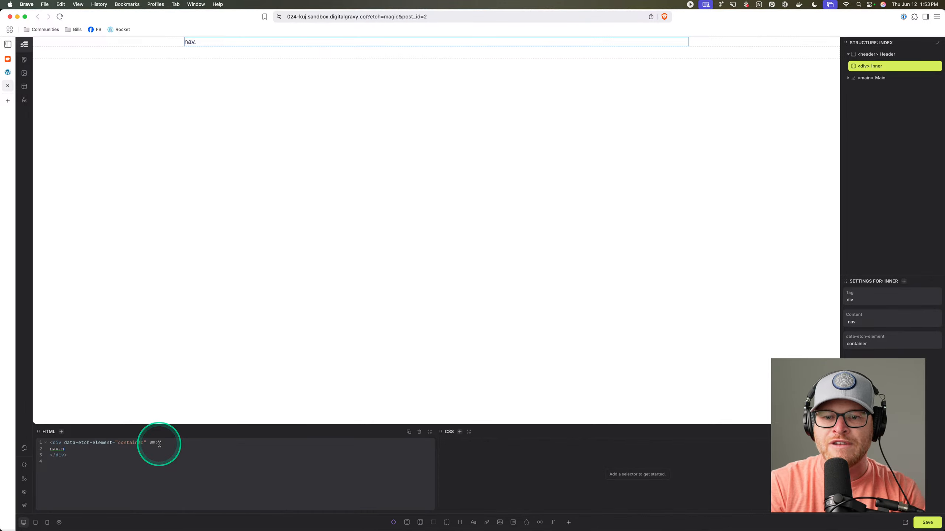
{"action": "type", "text": "av>ul"}
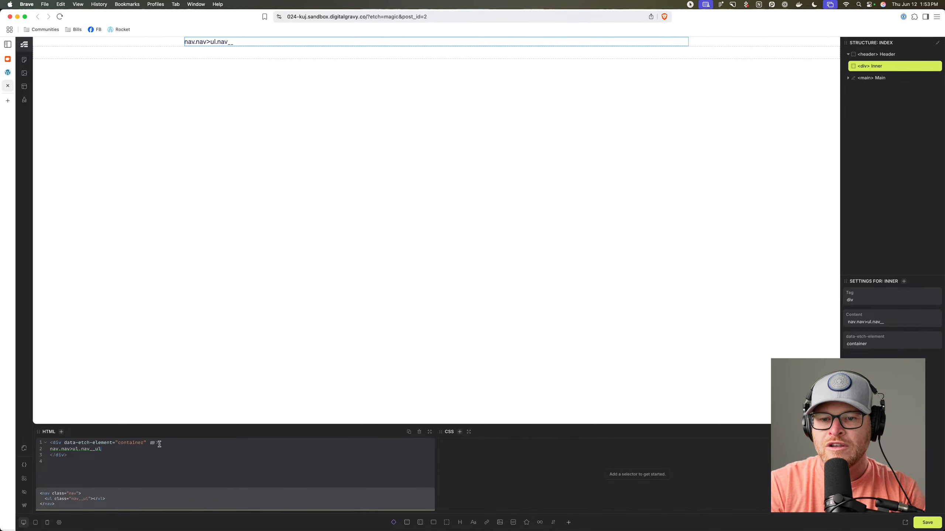
{"action": "type", "text": ".nav__list>li.nav__item>a[href=\"#\"]{Link"}
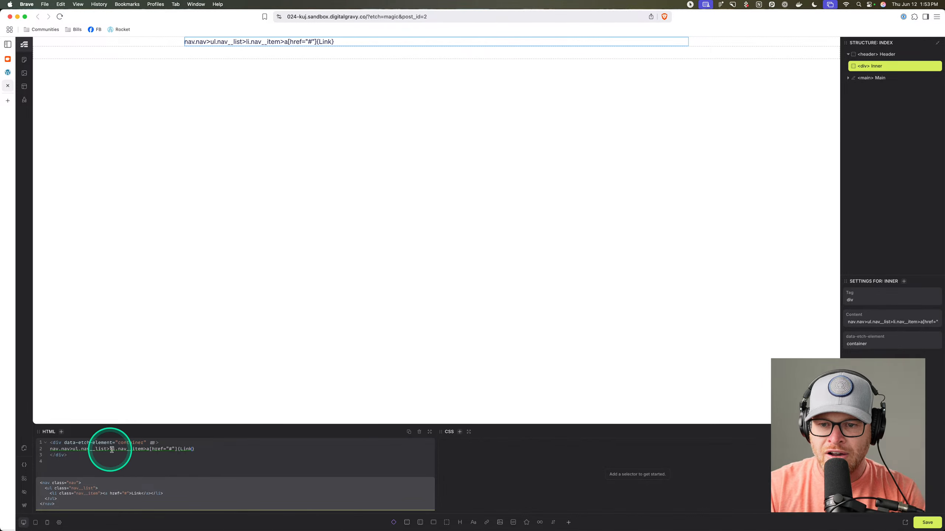
Add *5 to the list item, then delete the whole abbreviation to start over.
{"action": "left_click", "coordinate": [145, 450]}
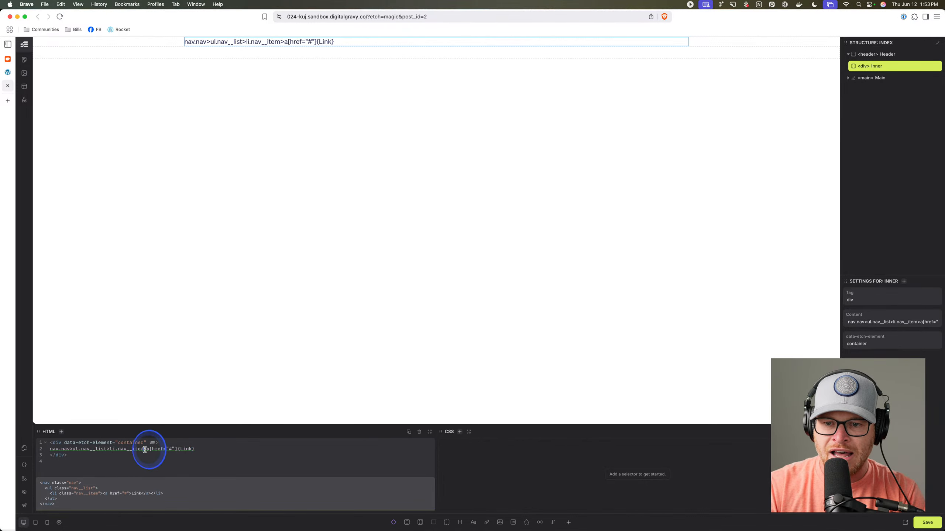
{"action": "type", "text": "*5"}
{"action": "left_click", "coordinate": [240, 451]}
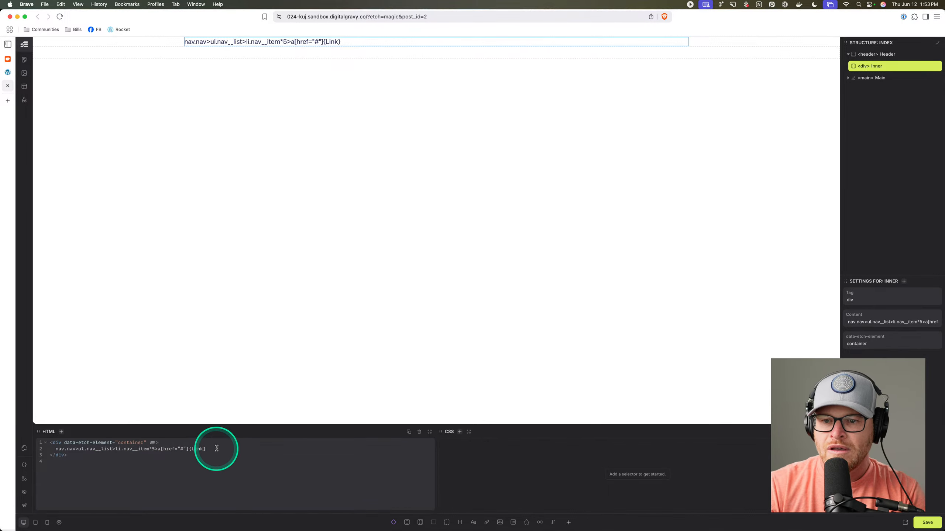
{"action": "mouse_move", "coordinate": [217, 450]}
{"action": "left_mouse_down"}
{"action": "mouse_move", "coordinate": [57, 450]}
{"action": "mouse_move", "coordinate": [211, 448]}
{"action": "left_mouse_up"}
{"action": "left_click", "coordinate": [65, 454]}
{"action": "key", "text": "BackSpace"}
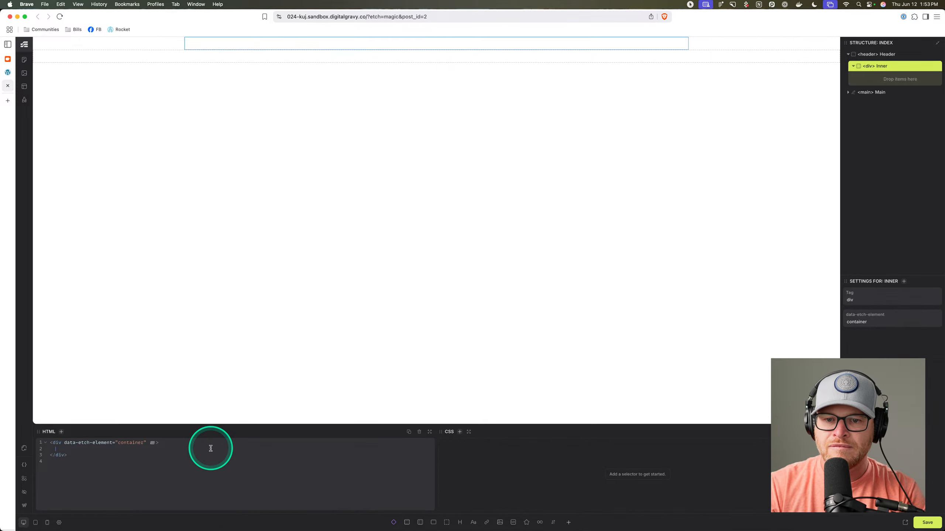
{"action": "key", "text": "super+v"}
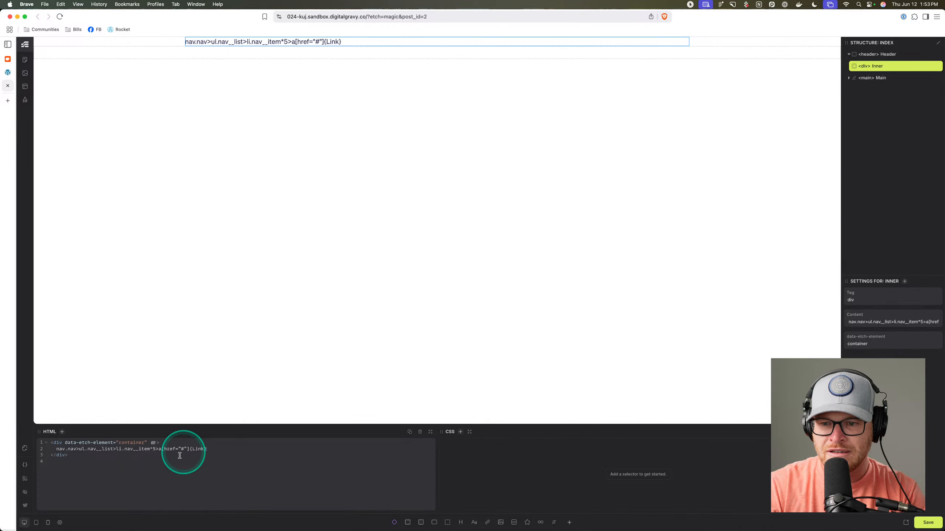
{"action": "left_click_drag", "start_coordinate": [208, 450], "coordinate": [58, 449]}
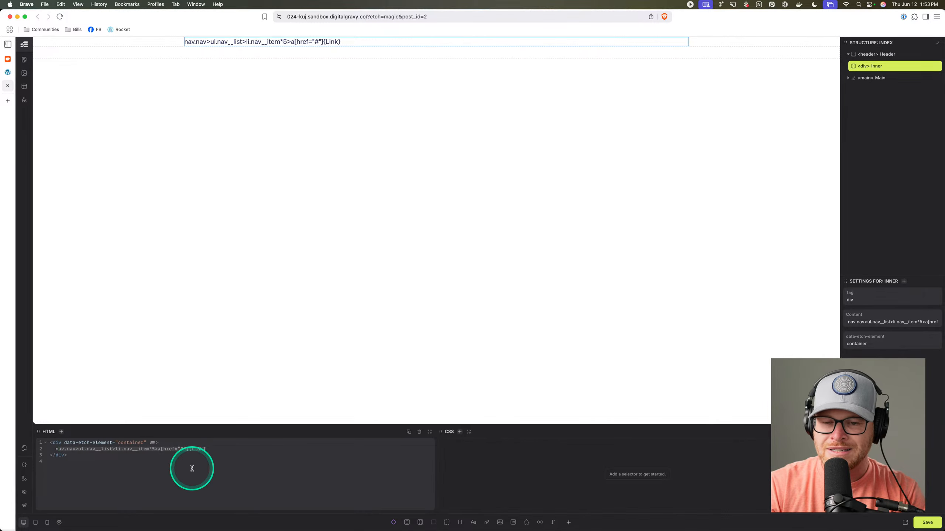
{"action": "key", "text": "BackSpace"}
{"action": "key", "text": "BackSpace"}
{"action": "key", "text": "BackSpace"}
Type nav.nav>ul.nav__ul>li.nav__li*5>a{Link} and expand it into five links.
{"action": "type", "text": "nav"}
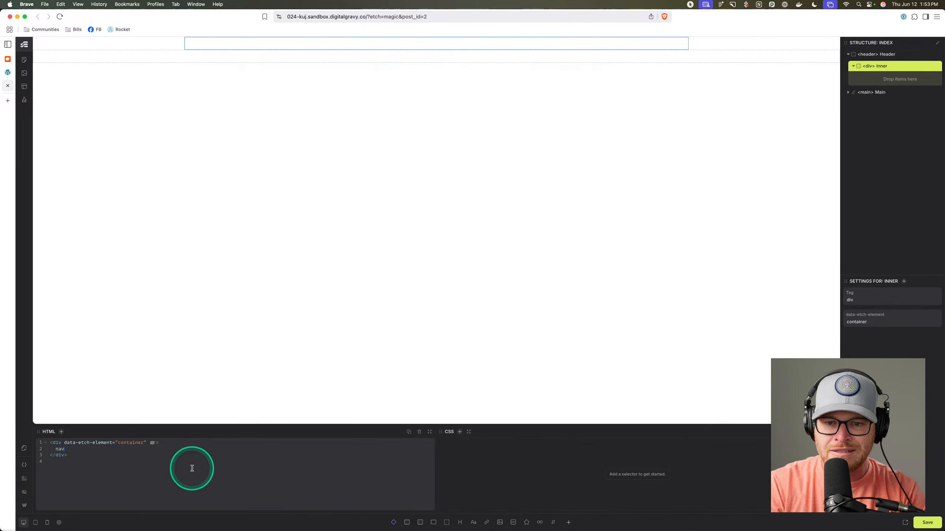
{"action": "type", "text": ".nav"}
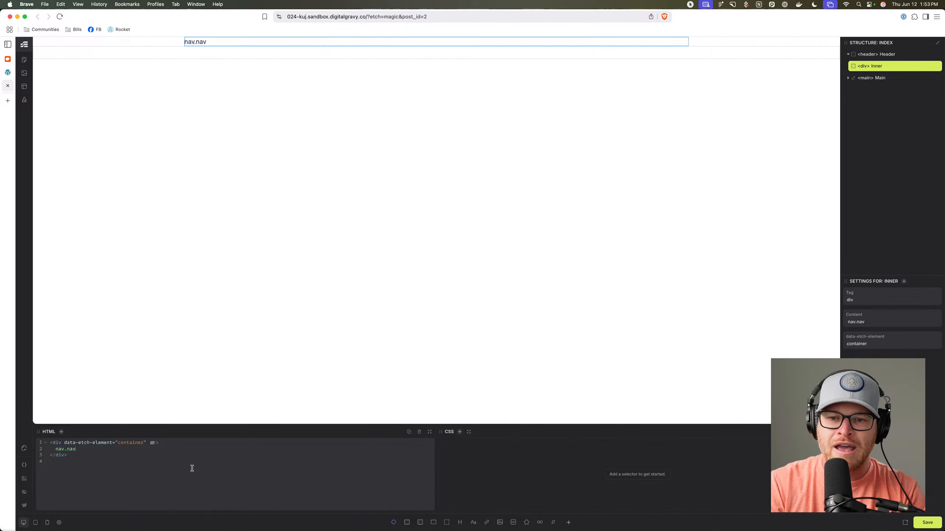
{"action": "type", "text": ">ul"}
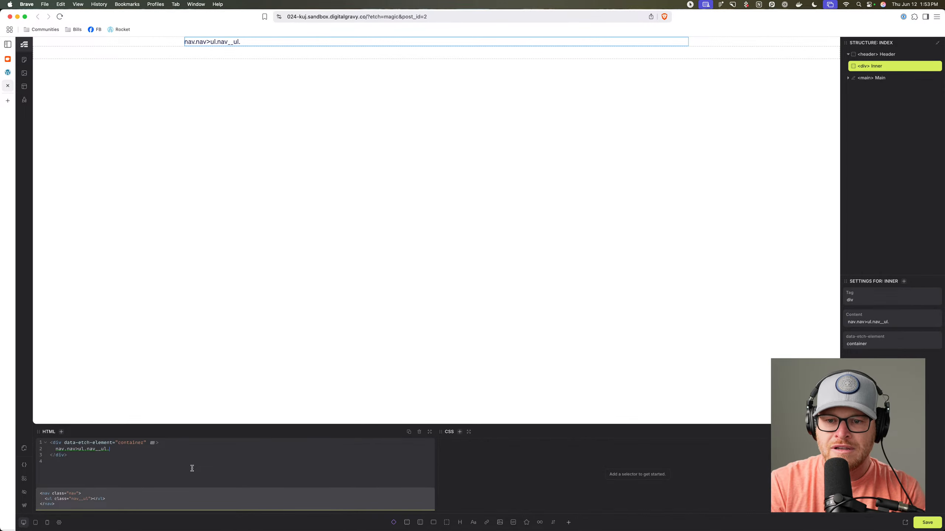
{"action": "type", "text": ".nav__ul>li."}
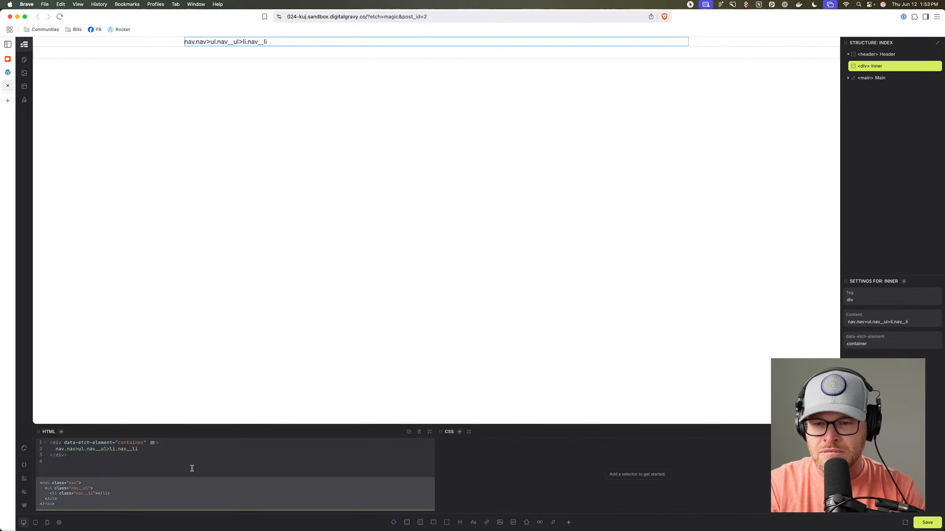
{"action": "type", "text": "nav__li*5>"}
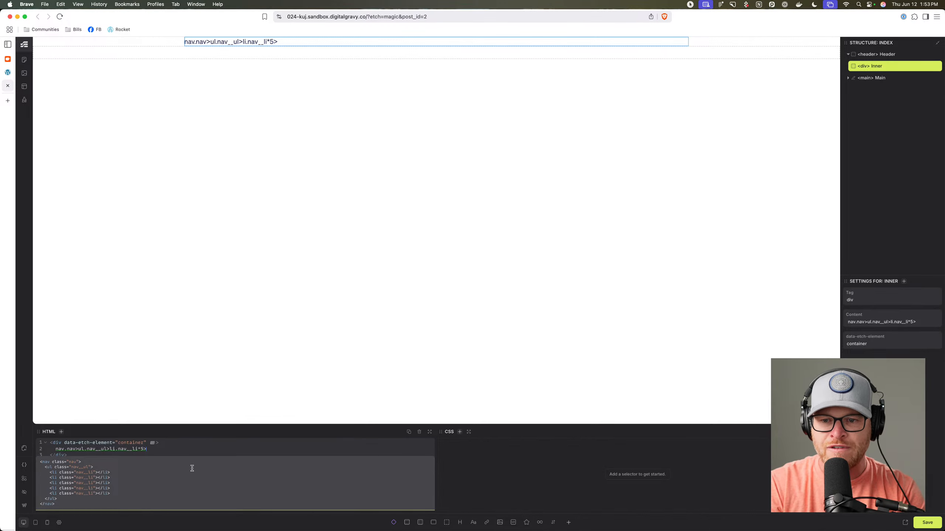
{"action": "type", "text": "a"}
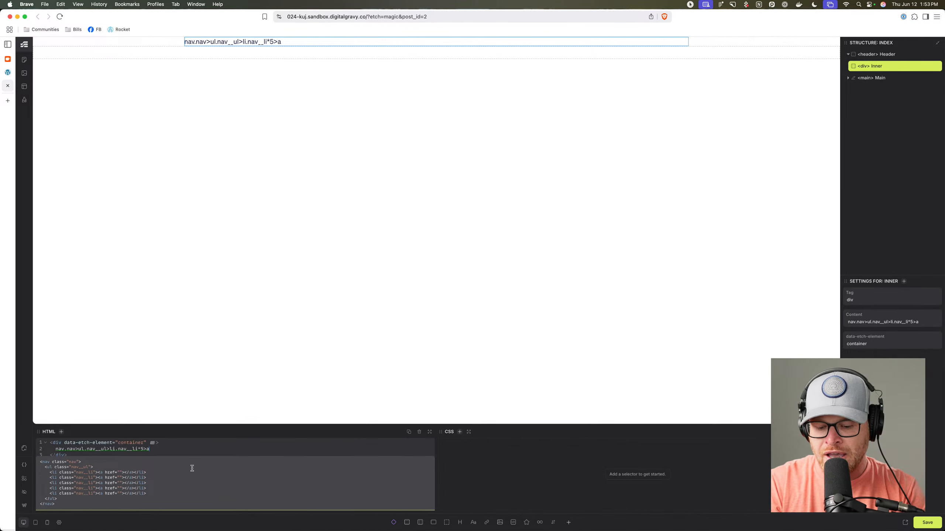
{"action": "type", "text": "{Link"}
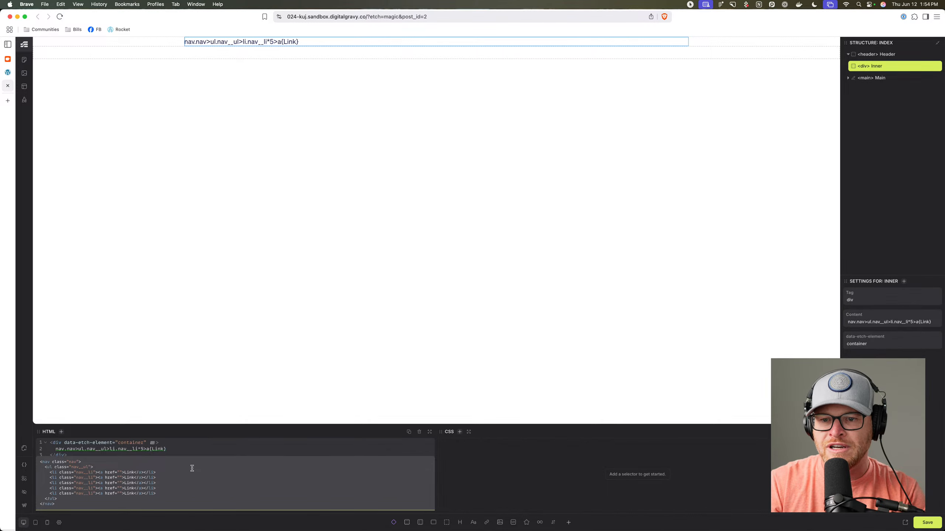
{"action": "key", "text": "Tab"}
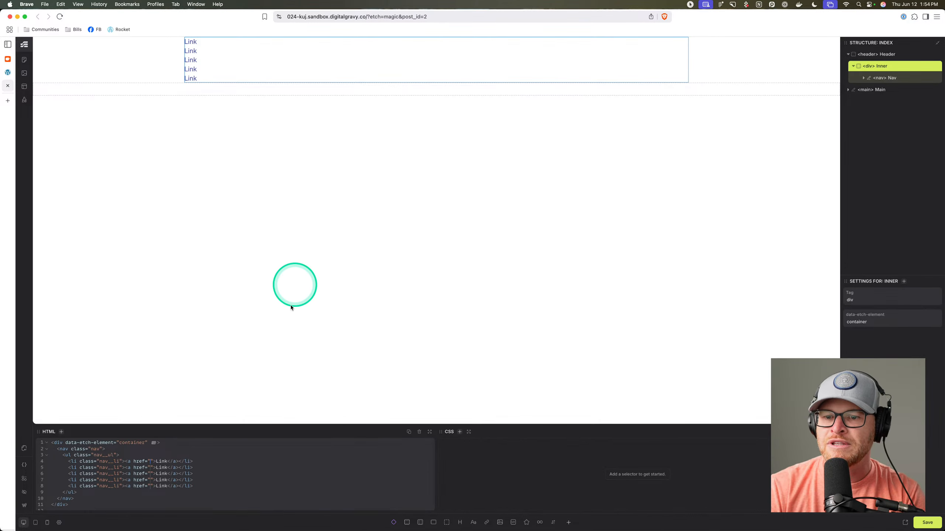
Fill the empty link hrefs with #.
{"action": "left_click", "coordinate": [150, 468]}
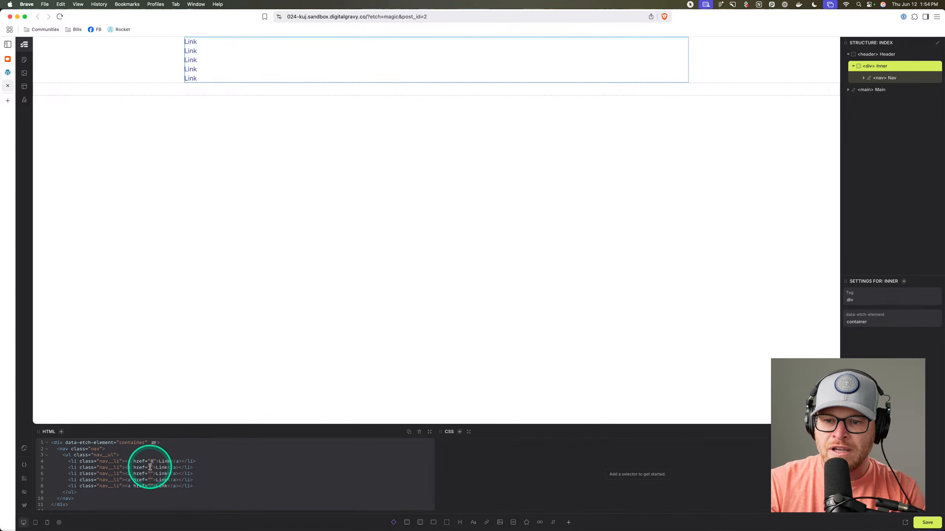
{"action": "type", "text": "#"}
{"action": "left_click", "coordinate": [150, 474]}
{"action": "type", "text": "#"}
{"action": "left_click", "coordinate": [149, 480]}
{"action": "type", "text": "#"}
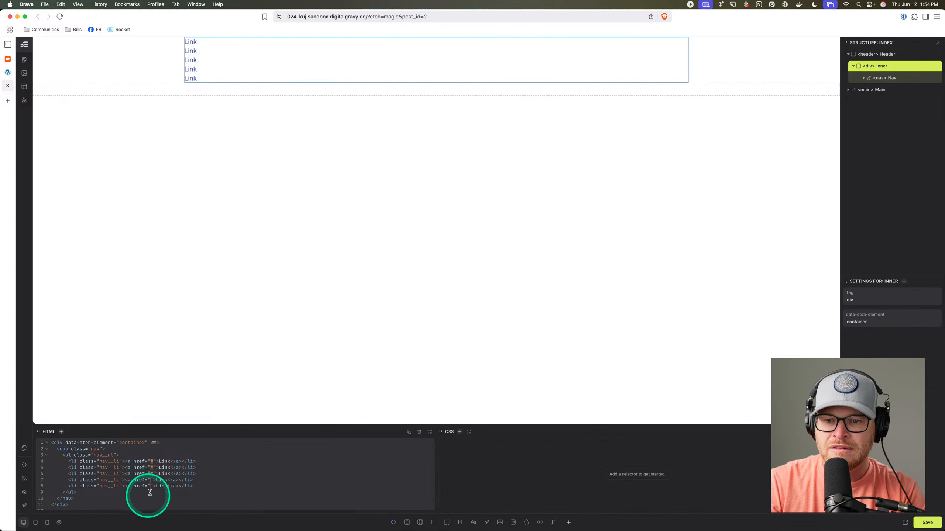
{"action": "left_click", "coordinate": [149, 487]}
{"action": "type", "text": "#"}
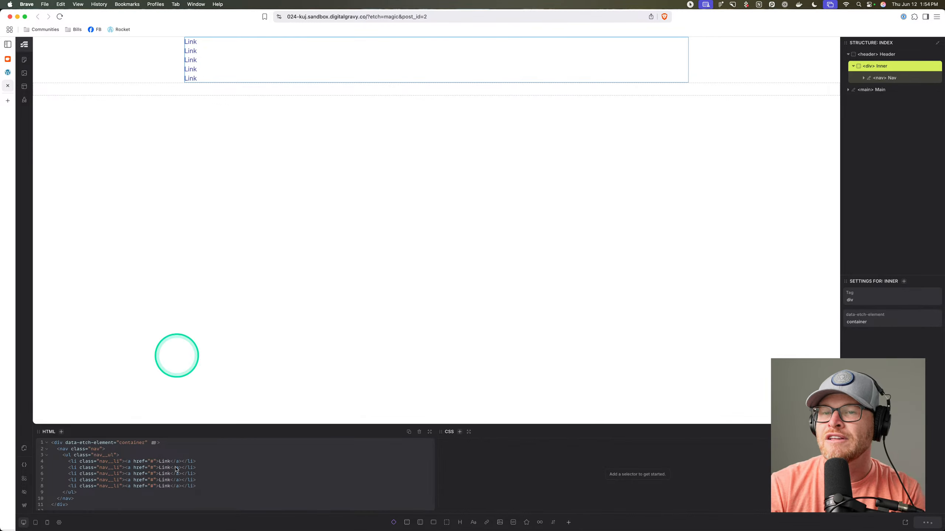
Give .nav__ul display: flex, gap: 1em and align-items: center.
{"action": "left_click", "coordinate": [897, 78]}
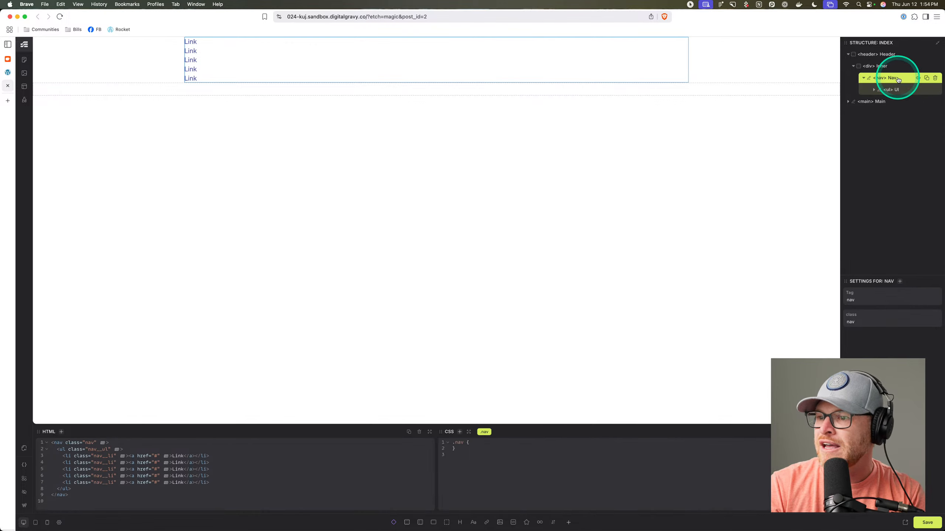
{"action": "left_click", "coordinate": [480, 442]}
{"action": "key", "text": "Return"}
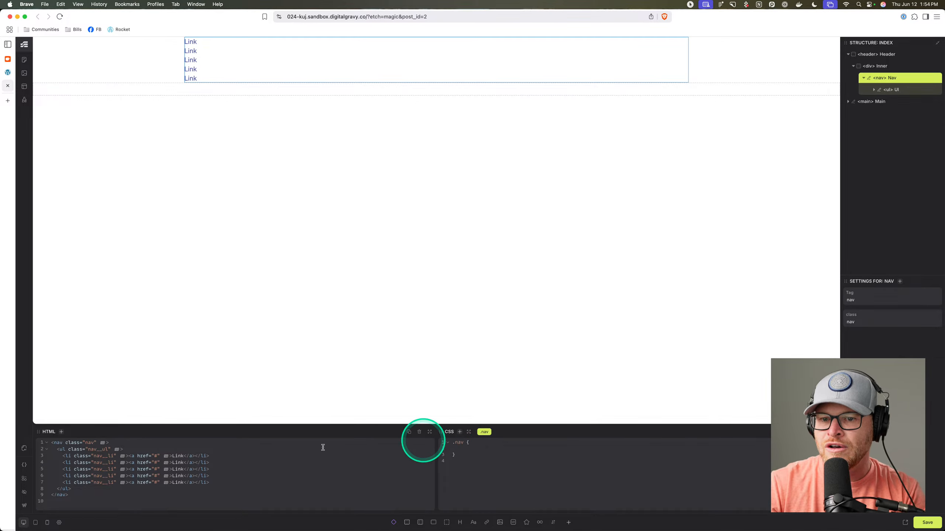
{"action": "left_click", "coordinate": [897, 91]}
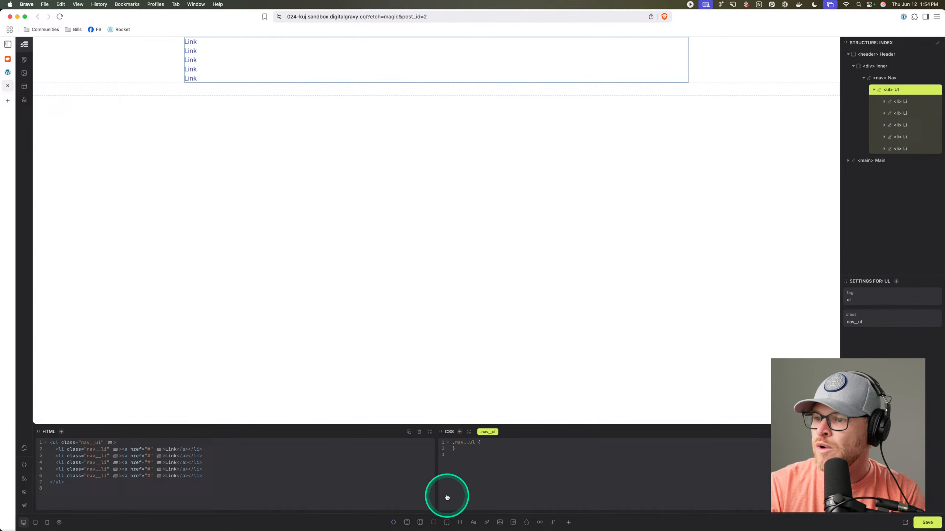
{"action": "left_click", "coordinate": [488, 443]}
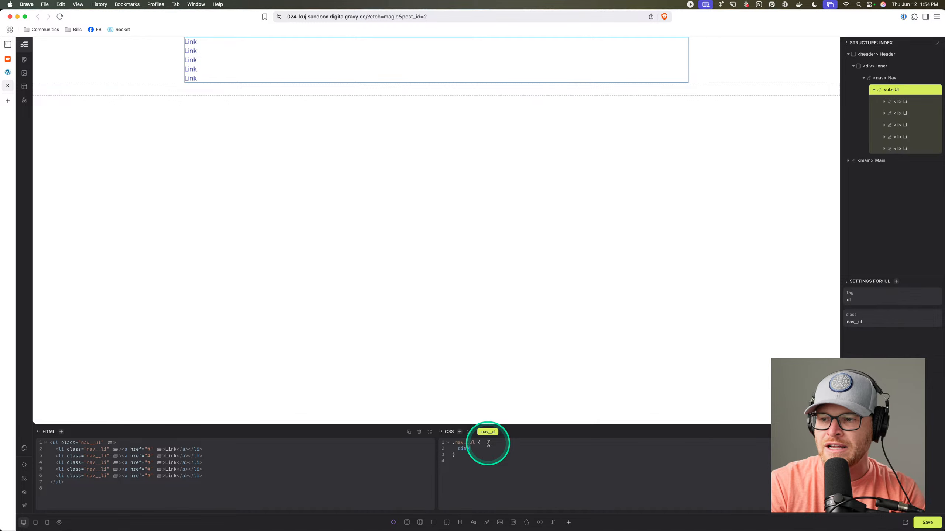
{"action": "type", "text": "display: flex;"}
{"action": "key", "text": "Return"}
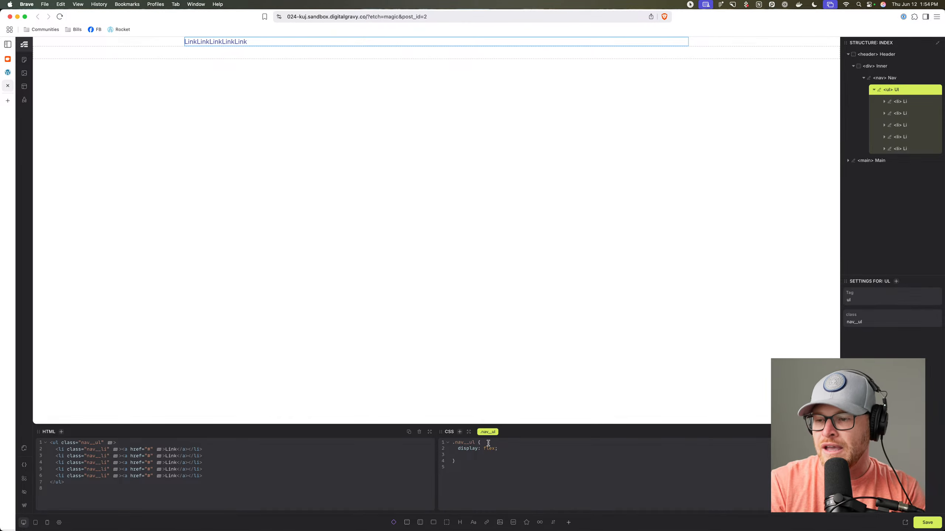
{"action": "type", "text": "gap: 1em;   "}
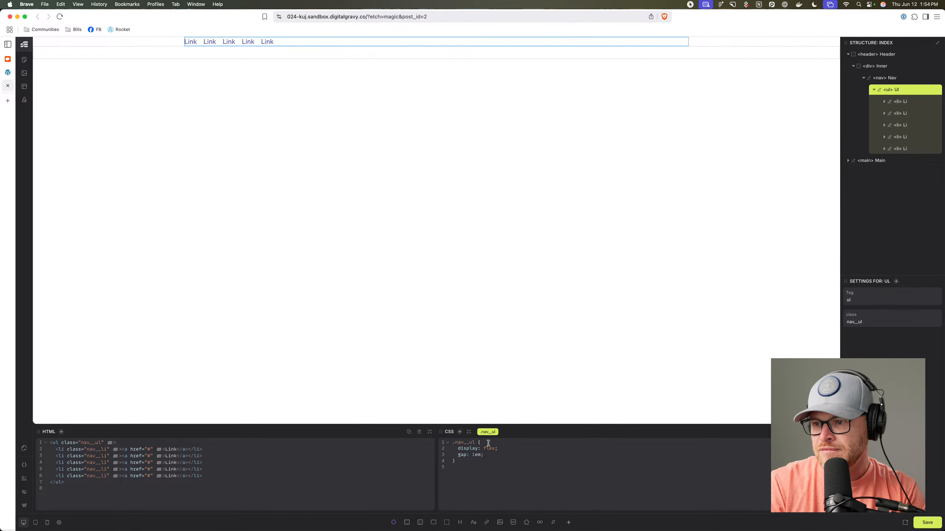
{"action": "type", "text": "align-items: center;"}
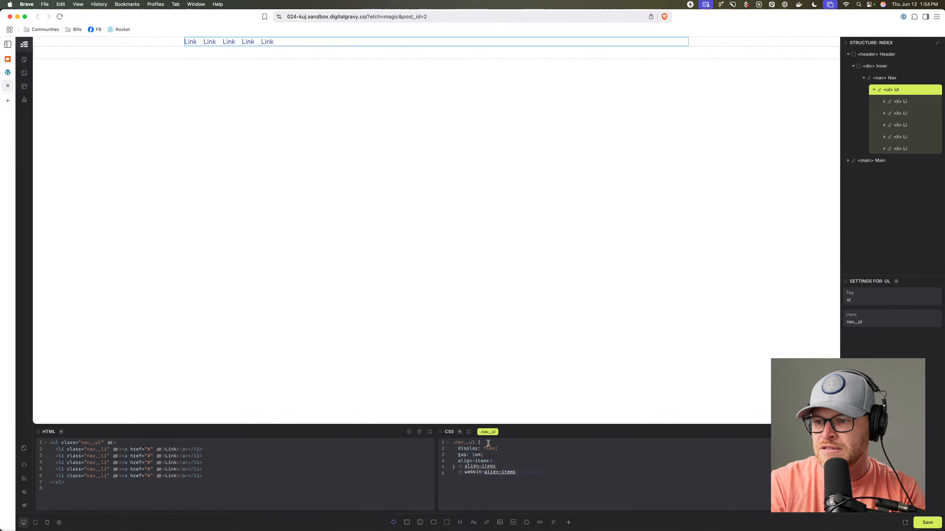
Add the header class to the Header element and save the page.
{"action": "left_click", "coordinate": [900, 56]}
{"action": "key", "text": "period"}
{"action": "type", "text": "header"}
{"action": "key", "text": "Return"}
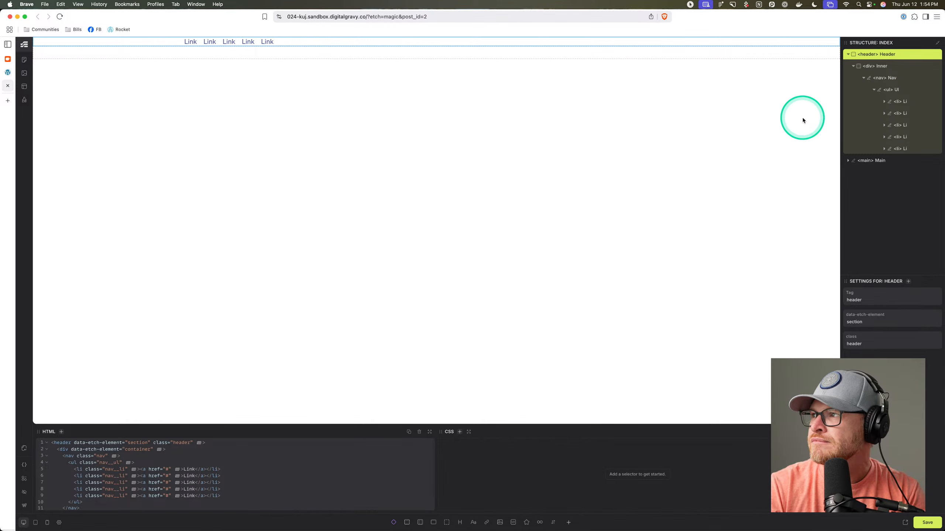
{"action": "key", "text": "super+s"}
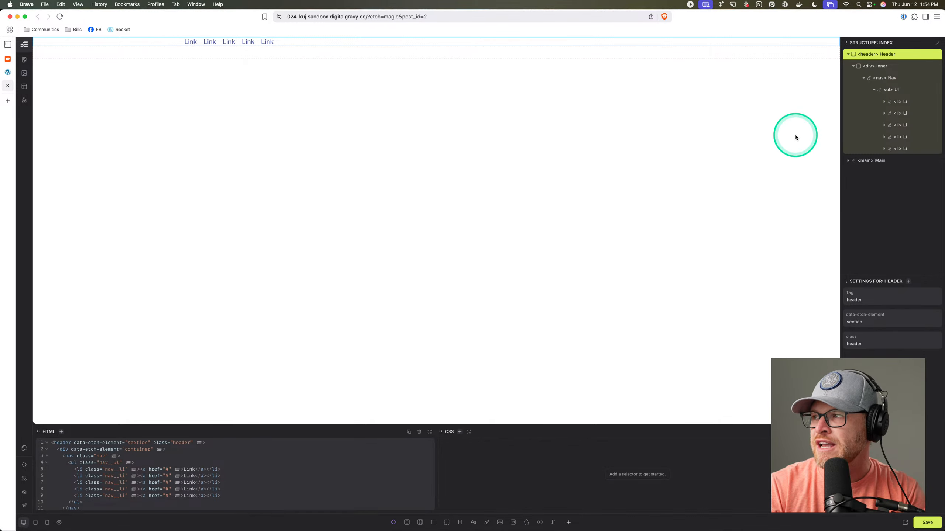
Select and delete all of the page's HTML markup.
{"action": "left_click", "coordinate": [260, 490]}
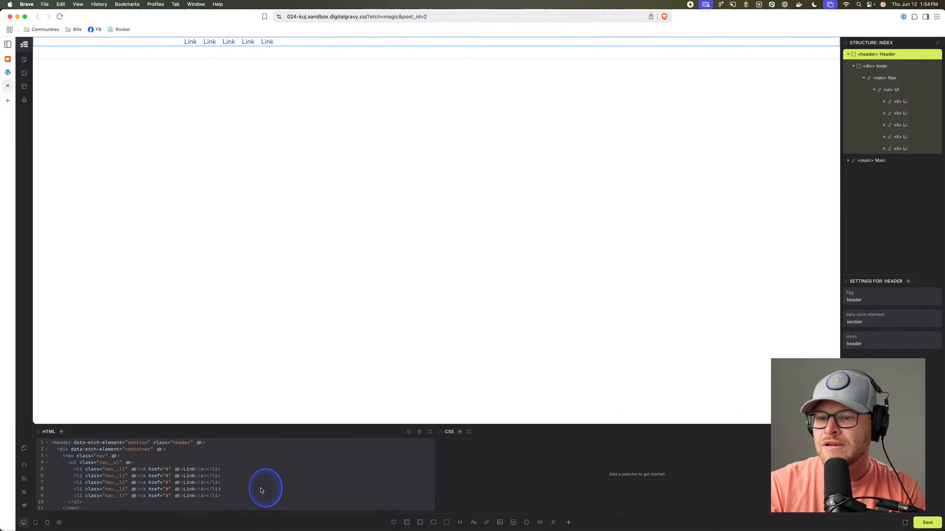
{"action": "key", "text": "super+a"}
{"action": "key", "text": "BackSpace"}
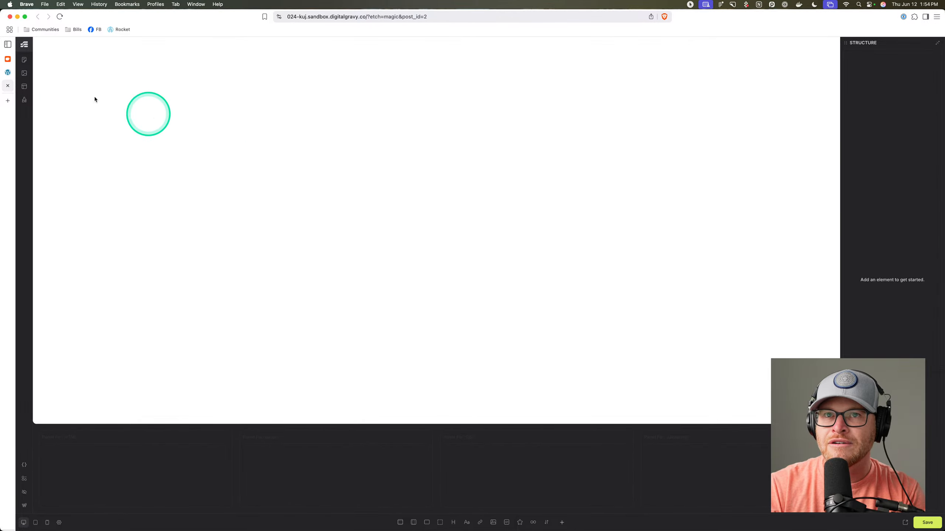
From the Pages list, edit Home with Etch and open Templates > Catch All.
{"action": "left_click", "coordinate": [24, 505]}
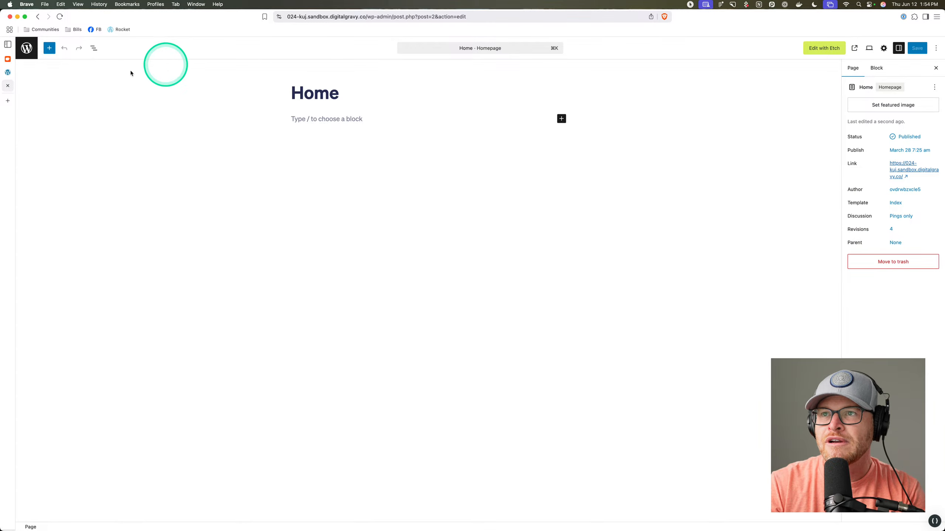
{"action": "left_click", "coordinate": [27, 48]}
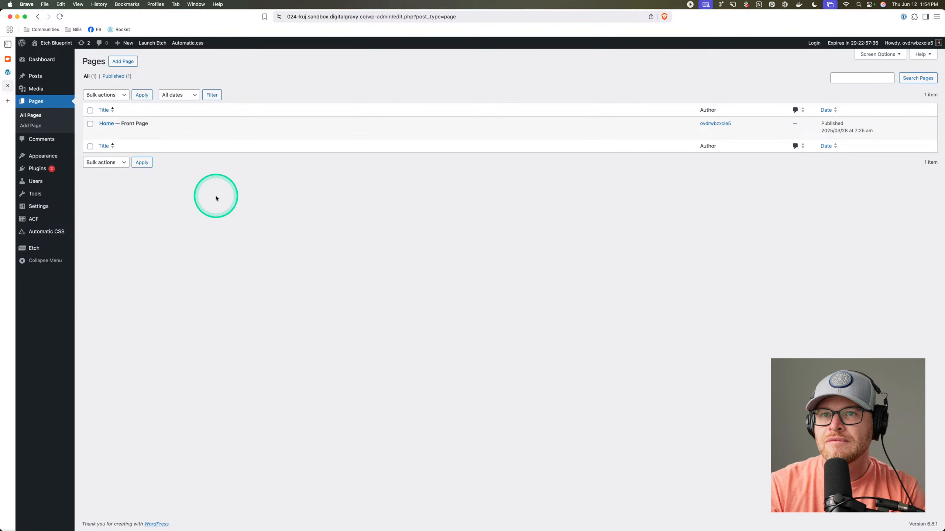
{"action": "left_click", "coordinate": [186, 133]}
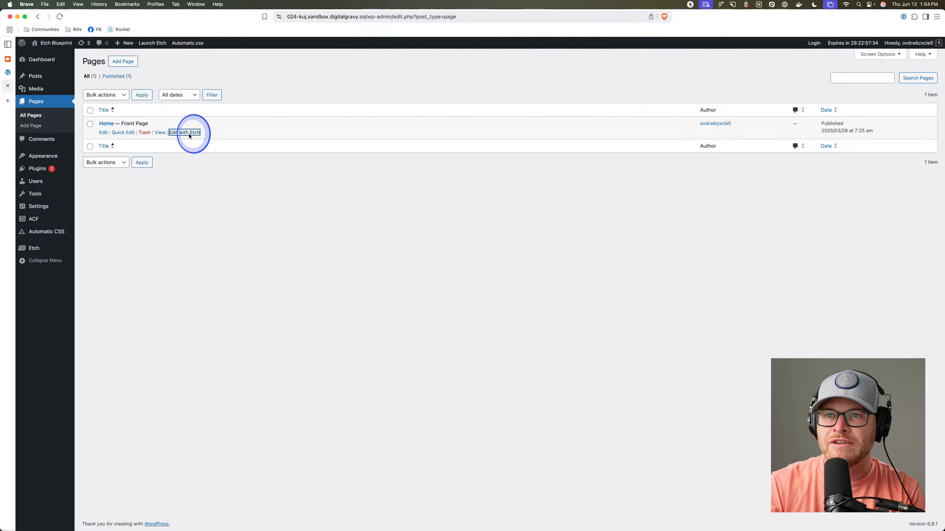
{"action": "left_click", "coordinate": [25, 86]}
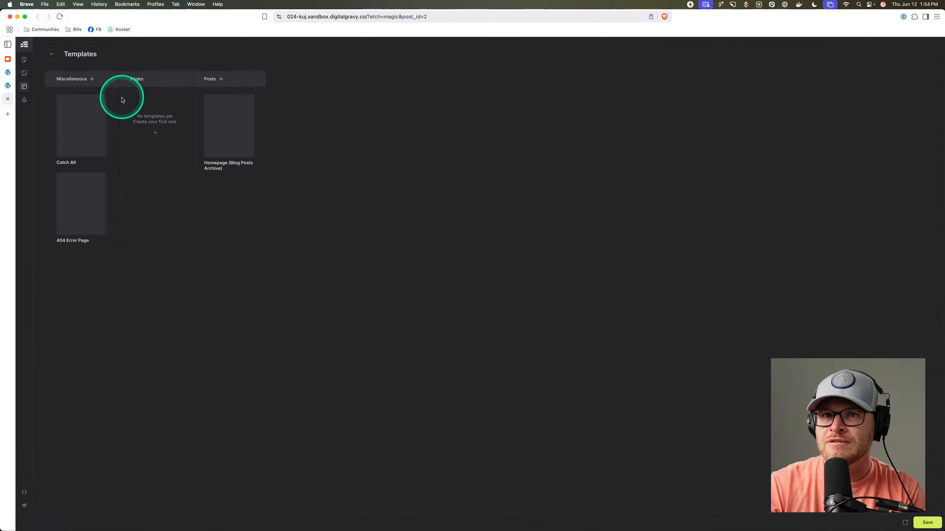
{"action": "left_click", "coordinate": [85, 120]}
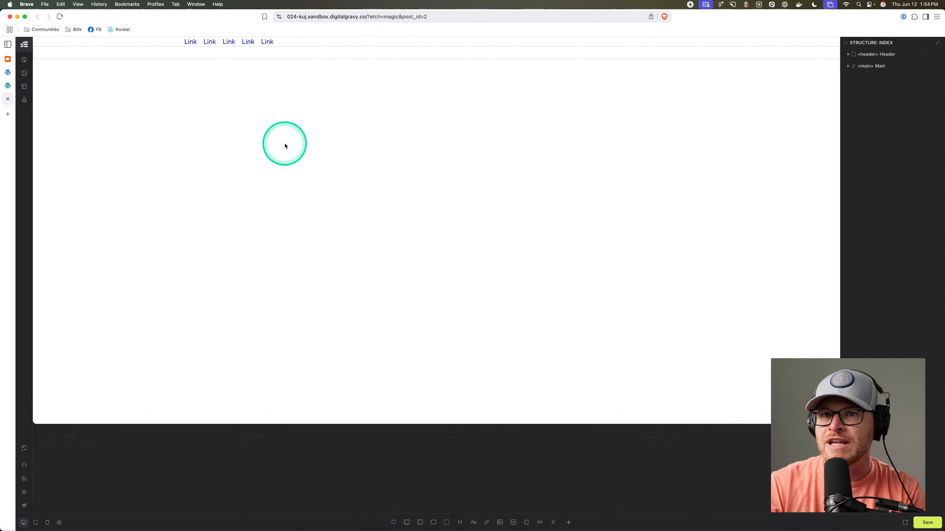
{"action": "left_click", "coordinate": [299, 47]}
Add the header class to the Header element.
{"action": "left_click", "coordinate": [887, 55]}
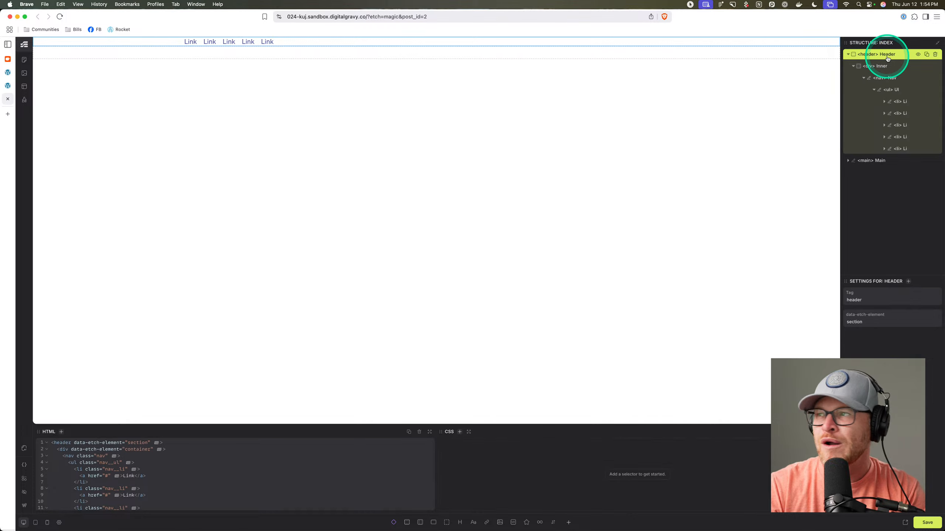
{"action": "key", "text": "super+period"}
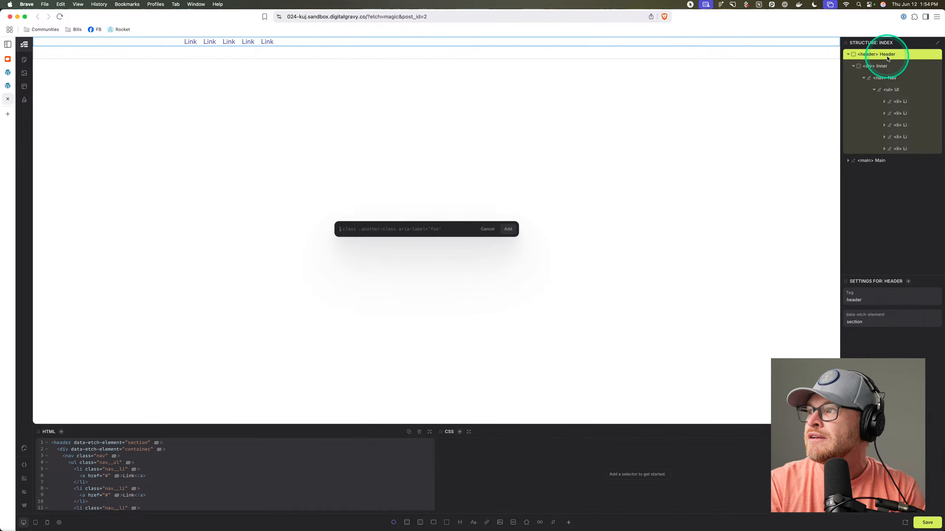
{"action": "type", "text": ".header"}
{"action": "key", "text": "Return"}
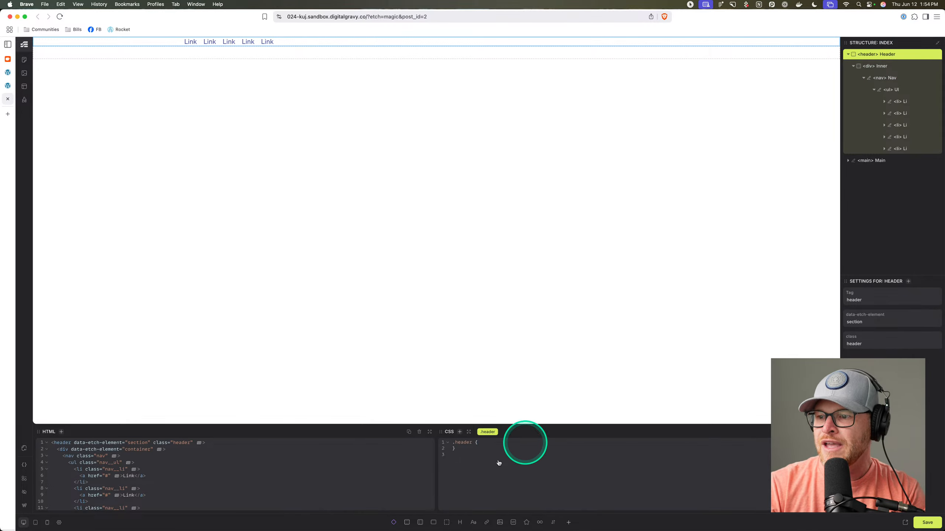
Style .header with padding-block var(--space-xs) and a base-ultra-light background, then save.
{"action": "left_click", "coordinate": [493, 444]}
{"action": "type", "text": "pa"}
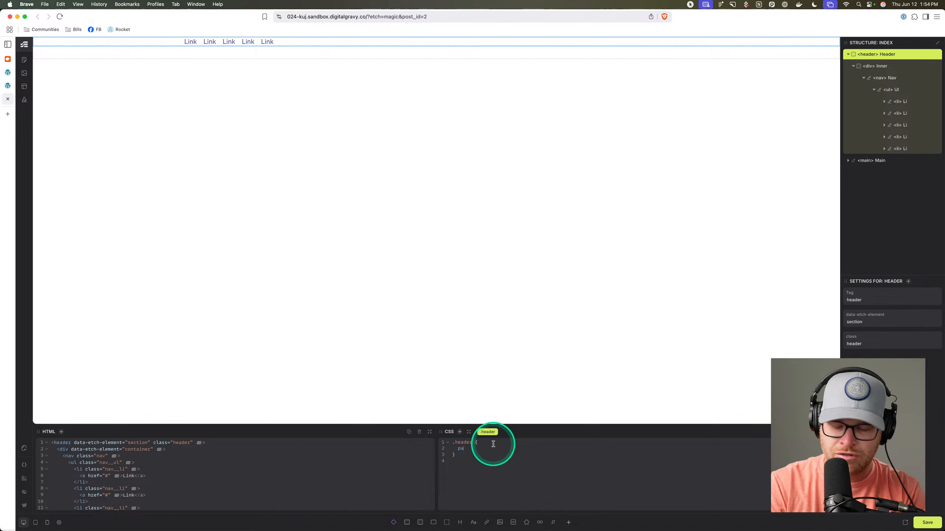
{"action": "type", "text": "dding-block:"}
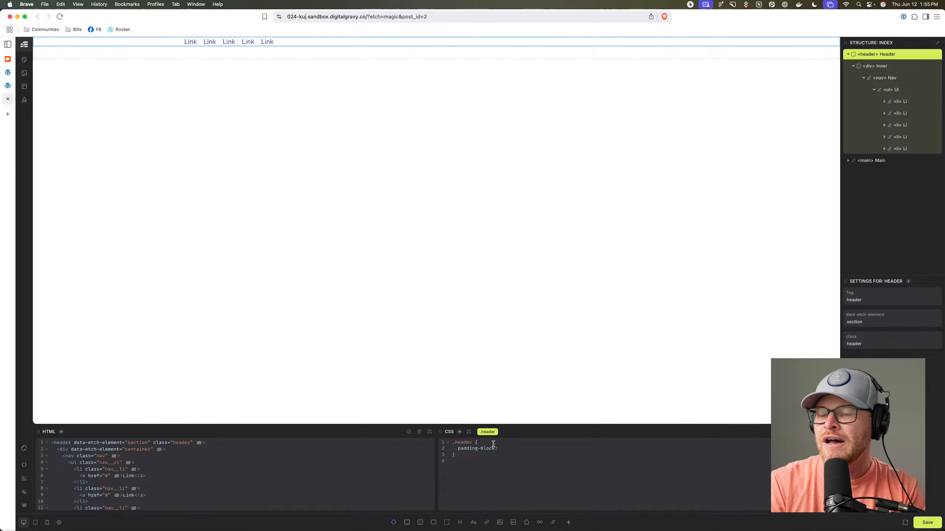
{"action": "type", "text": " var(--space-xs);   back"}
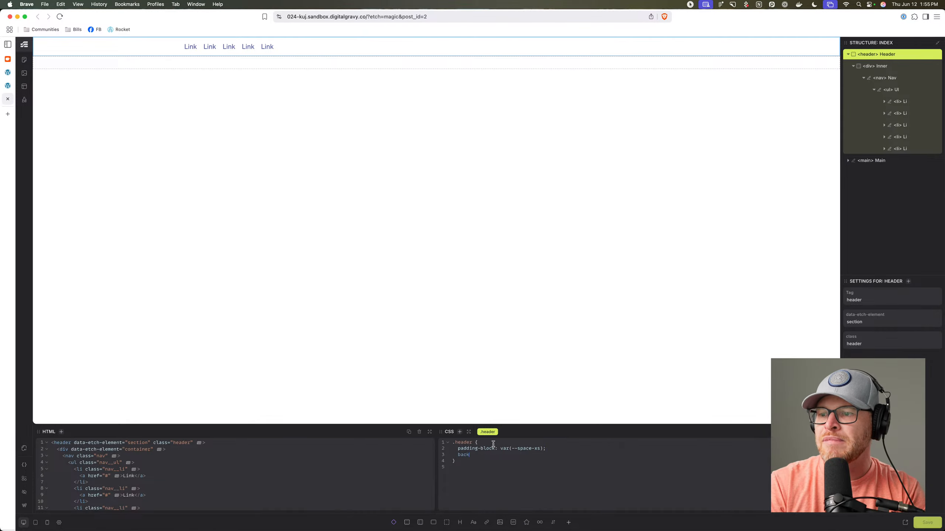
{"action": "type", "text": "ground: --"}
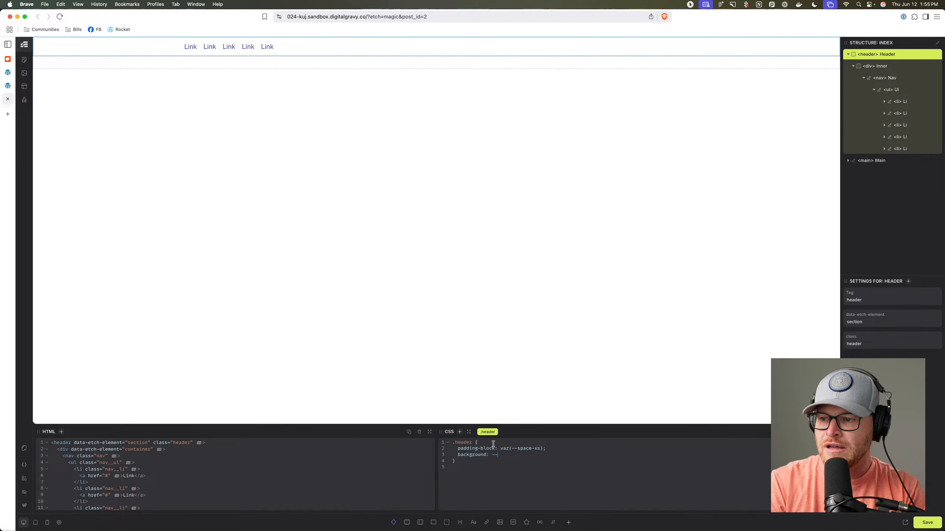
{"action": "type", "text": "base-ultar-"}
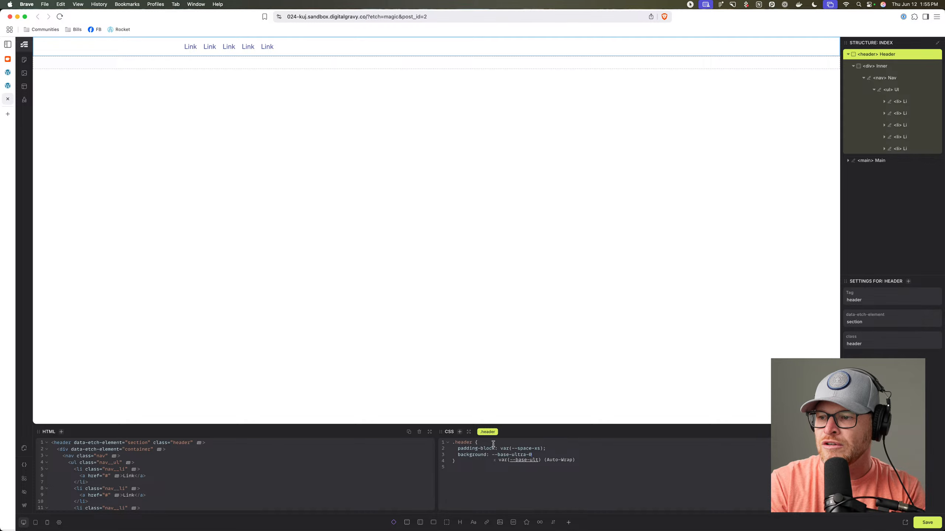
{"action": "key", "text": "Return"}
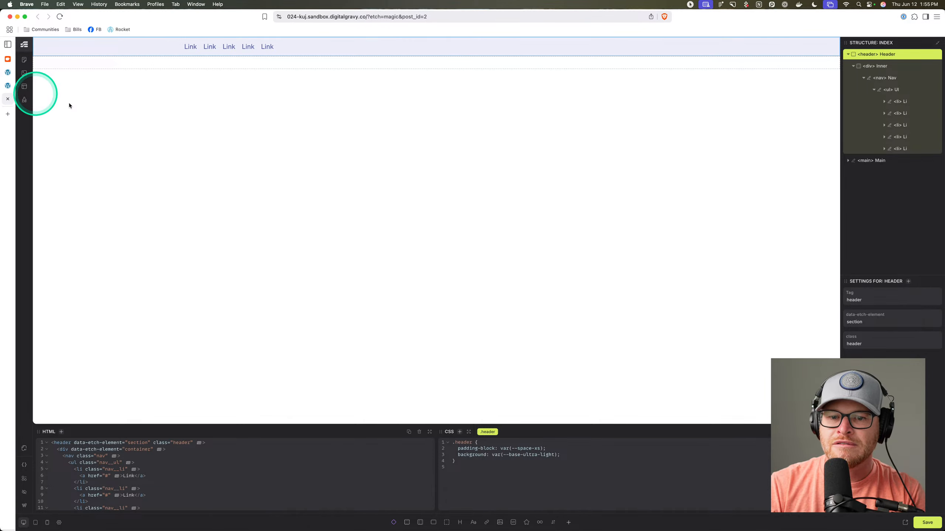
{"action": "left_click", "coordinate": [917, 527]}
Preview the site's front end, then start a new page from the Pages list.
{"action": "left_click", "coordinate": [907, 523]}
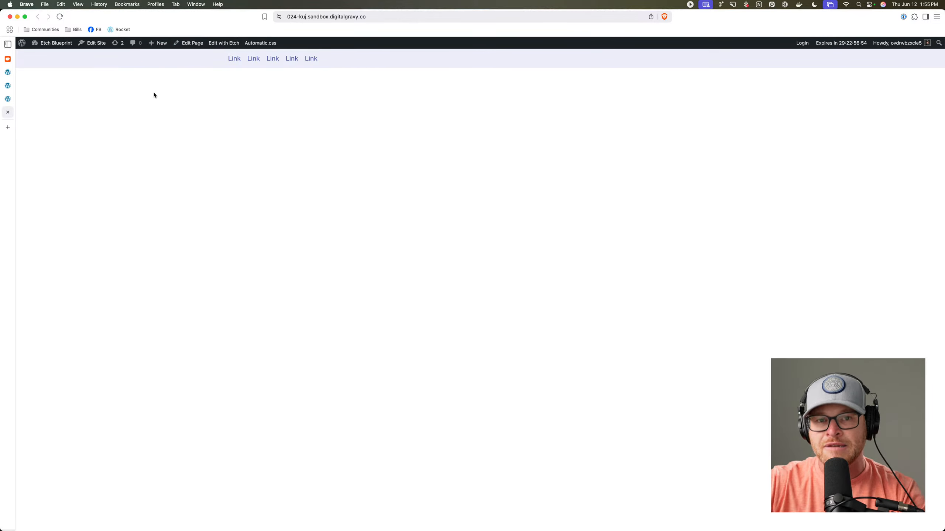
{"action": "left_click", "coordinate": [162, 101]}
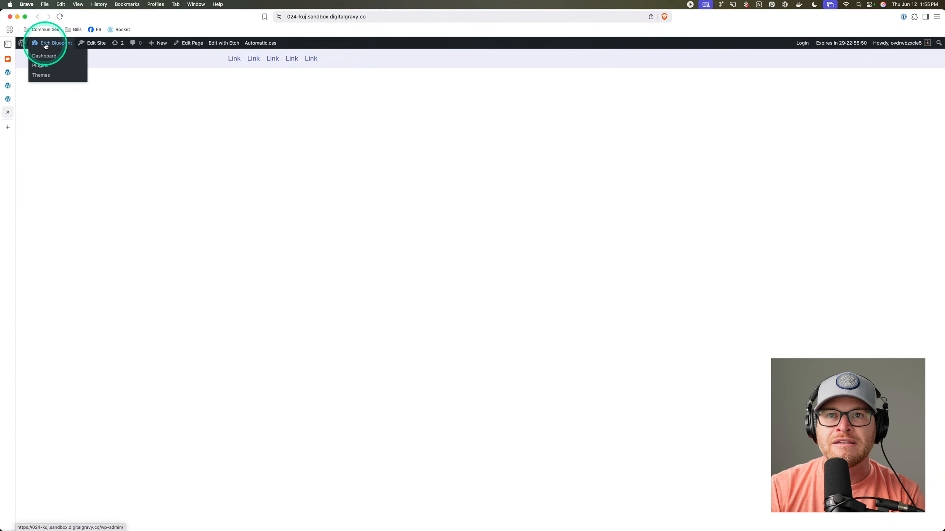
{"action": "left_click", "coordinate": [44, 59]}
{"action": "left_click", "coordinate": [47, 120]}
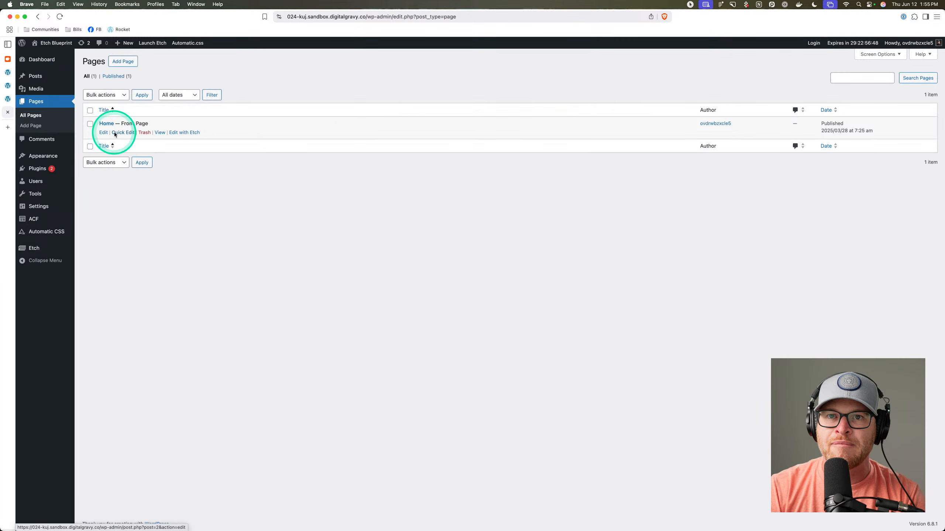
{"action": "left_click", "coordinate": [123, 61]}
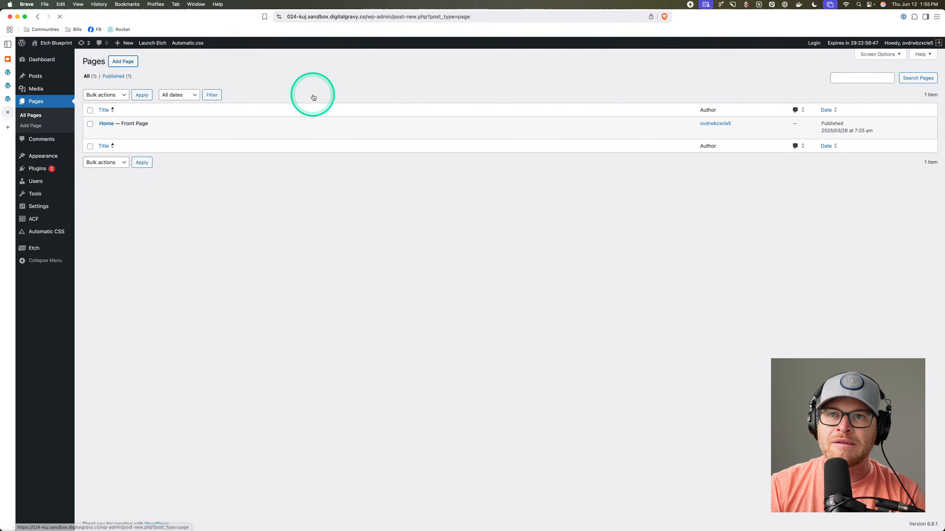
Title the new page Test, publish it, and view it.
{"action": "type", "text": "Test"}
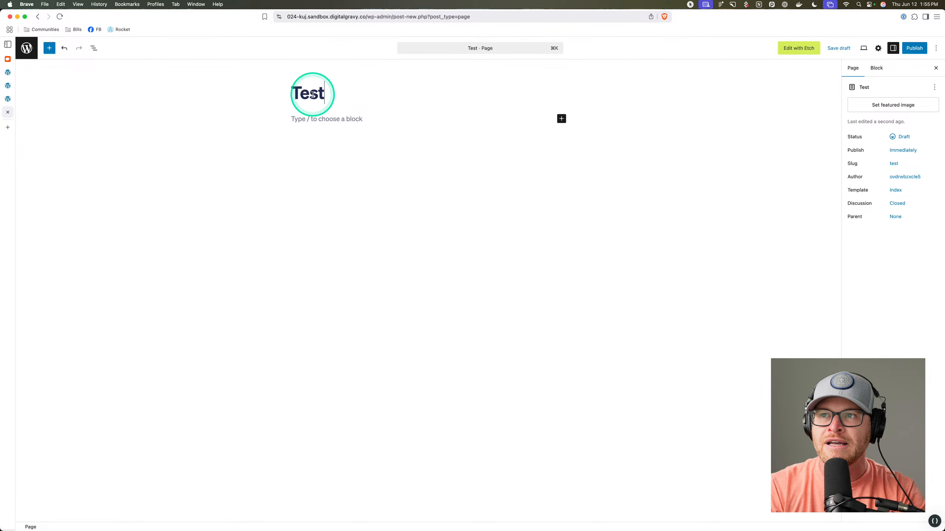
{"action": "left_click", "coordinate": [914, 48]}
{"action": "left_click", "coordinate": [914, 50]}
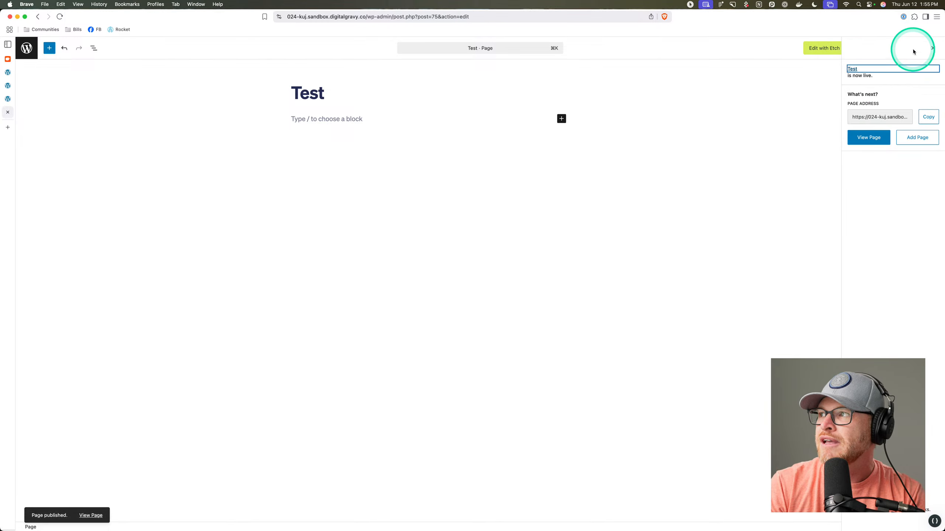
{"action": "left_click", "coordinate": [867, 138]}
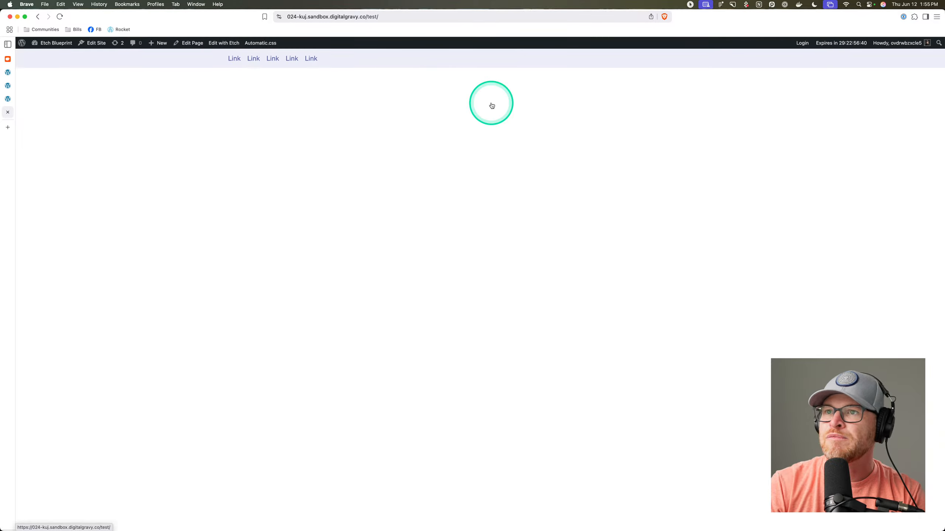
Go back to the Etch editor with no element selected.
{"action": "left_click_drag", "start_coordinate": [401, 19], "coordinate": [332, 19]}
{"action": "left_click", "coordinate": [361, 117]}
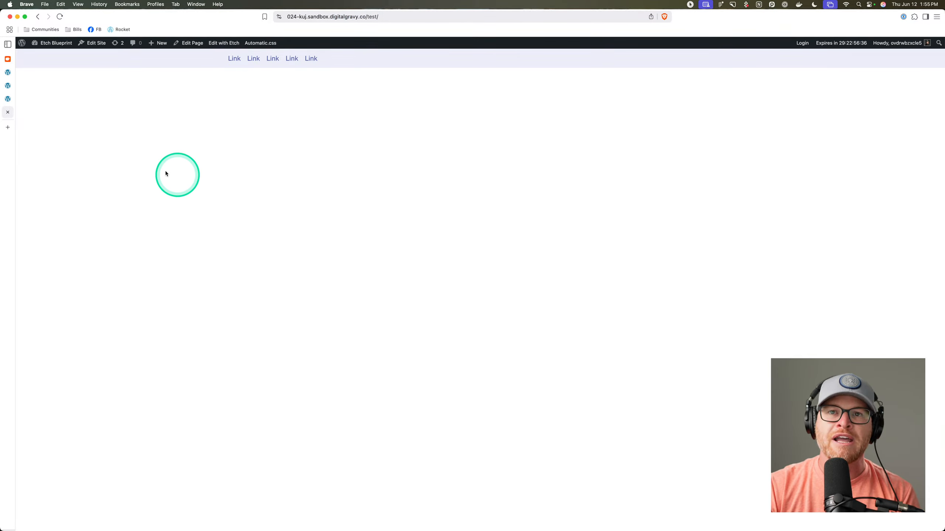
{"action": "left_click", "coordinate": [5, 99]}
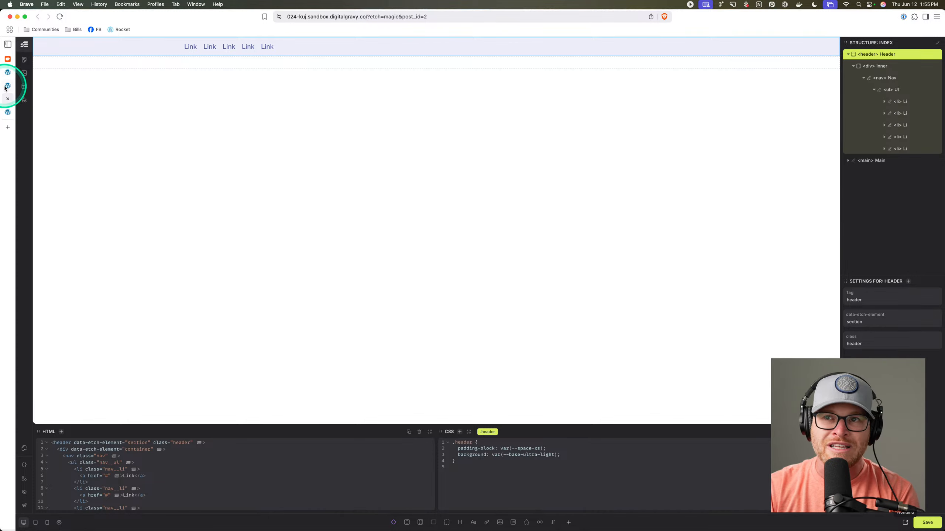
{"action": "left_click", "coordinate": [896, 174]}
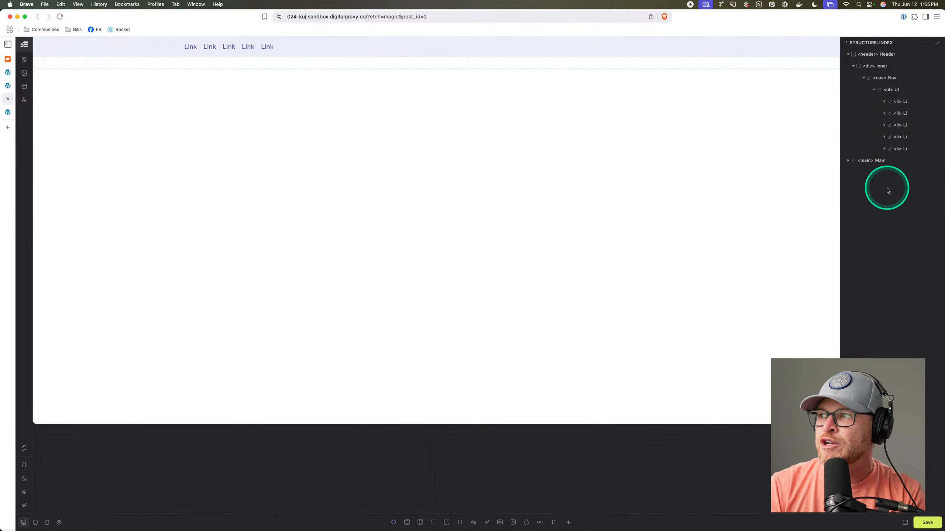
Add a new section below Main, renaming it Footer and its container Inner.
{"action": "left_click", "coordinate": [887, 188]}
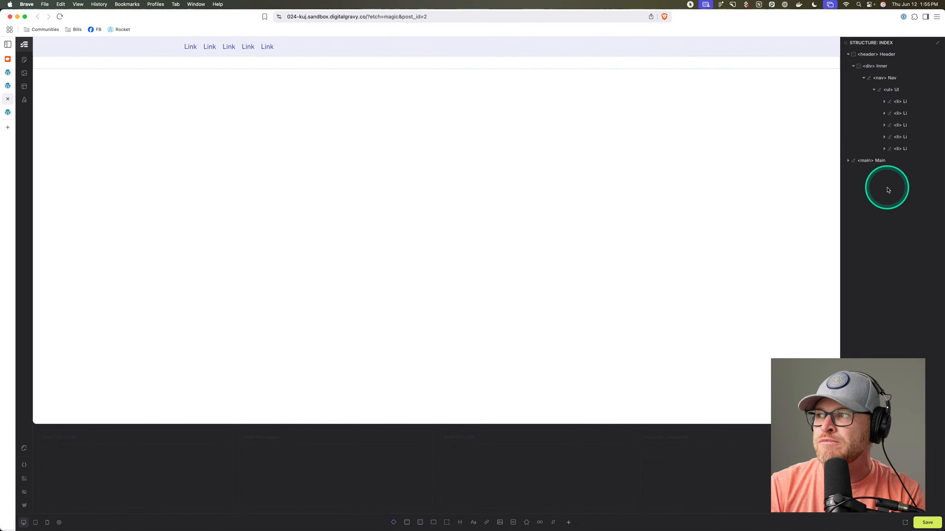
{"action": "left_click", "coordinate": [407, 522]}
{"action": "double_click", "coordinate": [889, 173]}
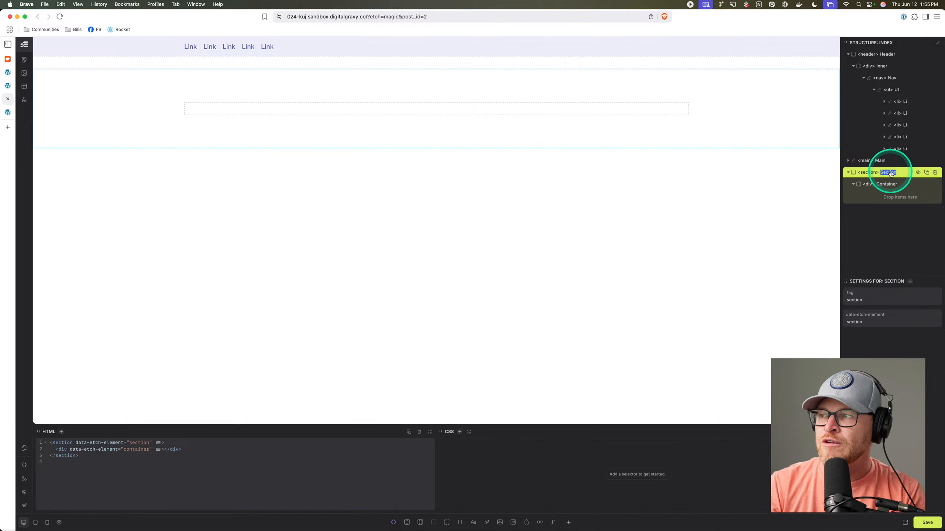
{"action": "double_click", "coordinate": [887, 185]}
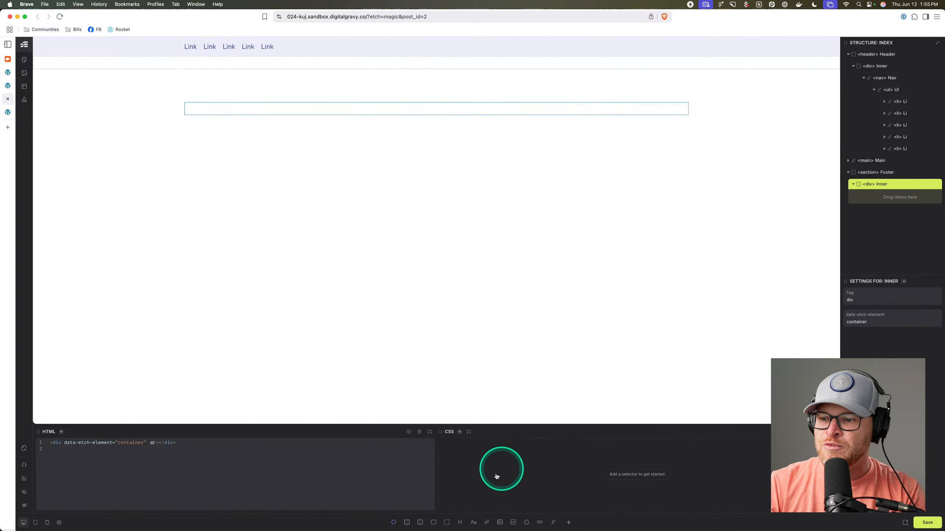
Add a paragraph reading Footer inside the Inner div.
{"action": "left_click", "coordinate": [474, 523]}
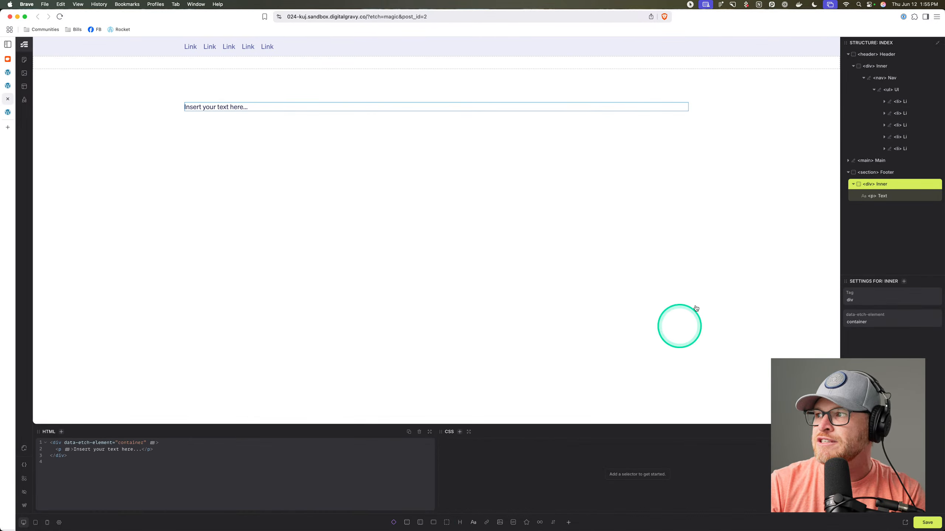
{"action": "double_click", "coordinate": [218, 106]}
{"action": "type", "text": "Footer"}
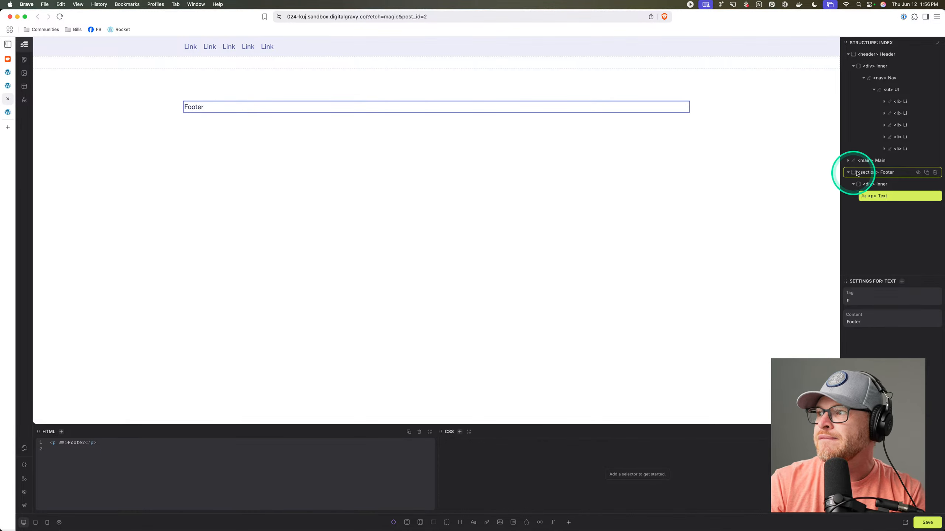
Change the section's tag to footer and give it the footer class.
{"action": "double_click", "coordinate": [868, 172]}
{"action": "type", "text": "footer"}
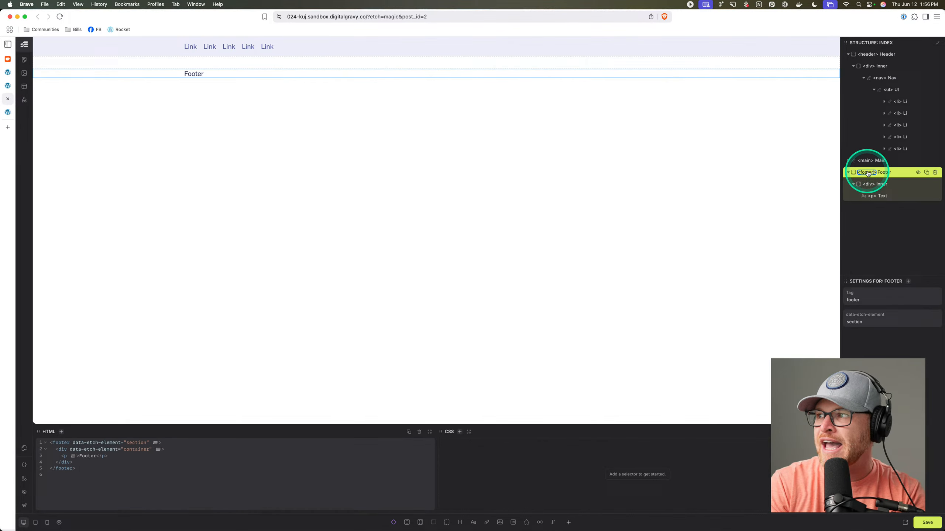
{"action": "left_click", "coordinate": [892, 173]}
{"action": "key", "text": "Return"}
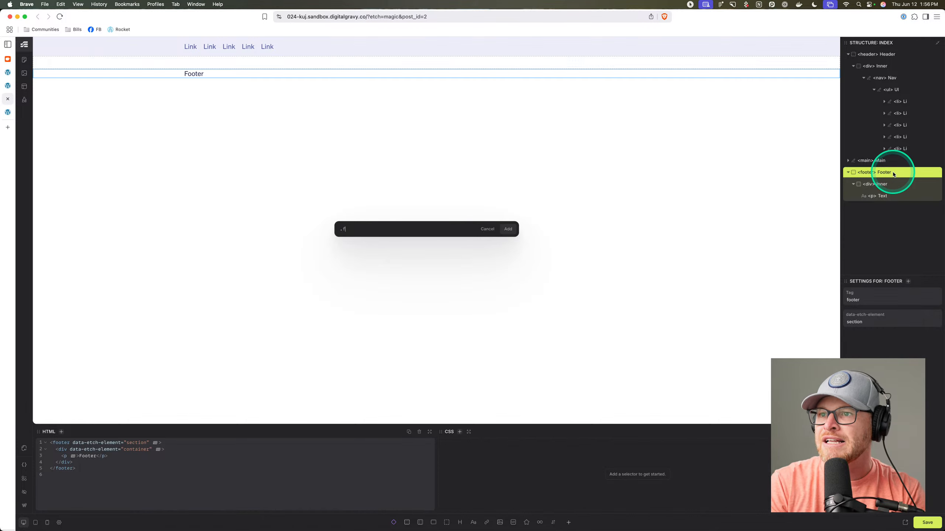
{"action": "key", "text": "Return"}
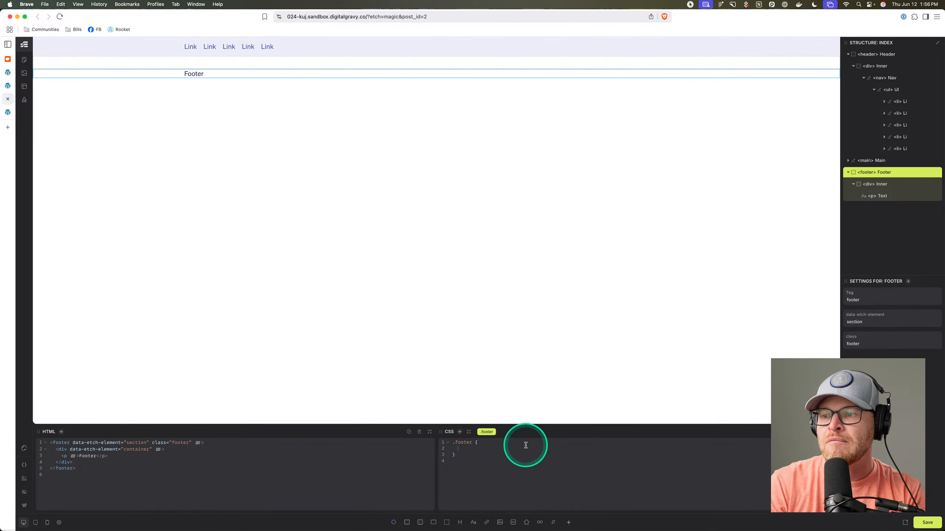
Give .footer padding-block var(--section-space-m), background var(--base-ultra-dark), and start a color declaration.
{"action": "type", "text": "padding-block: var(-"}
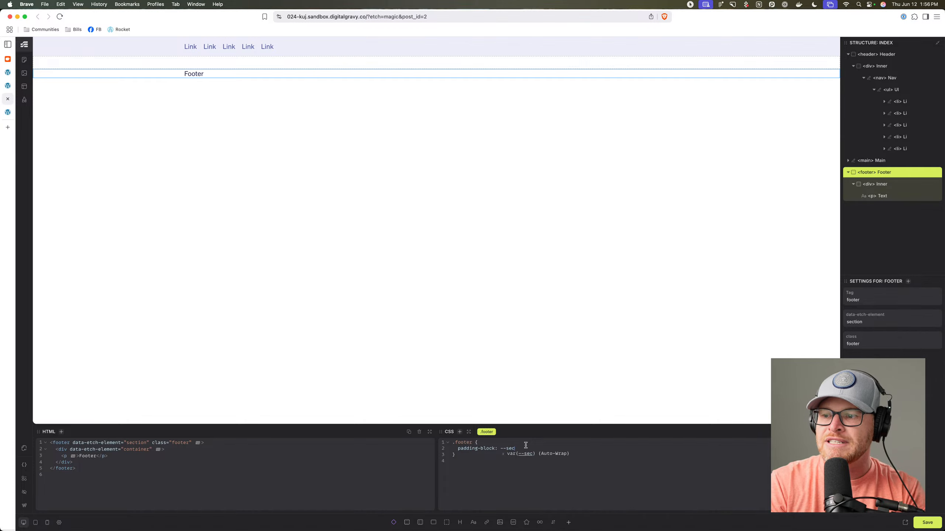
{"action": "type", "text": "-section-space-m"}
{"action": "key", "text": "Return"}
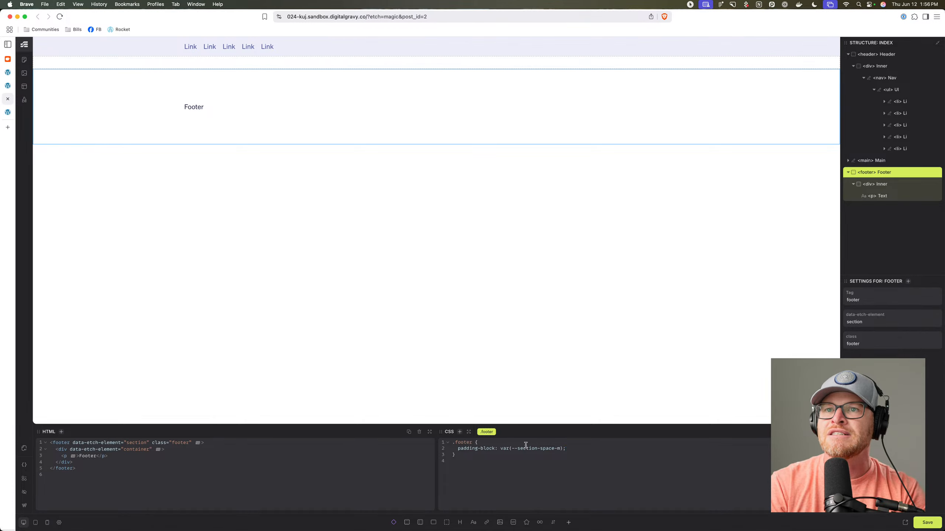
{"action": "key", "text": "super+s"}
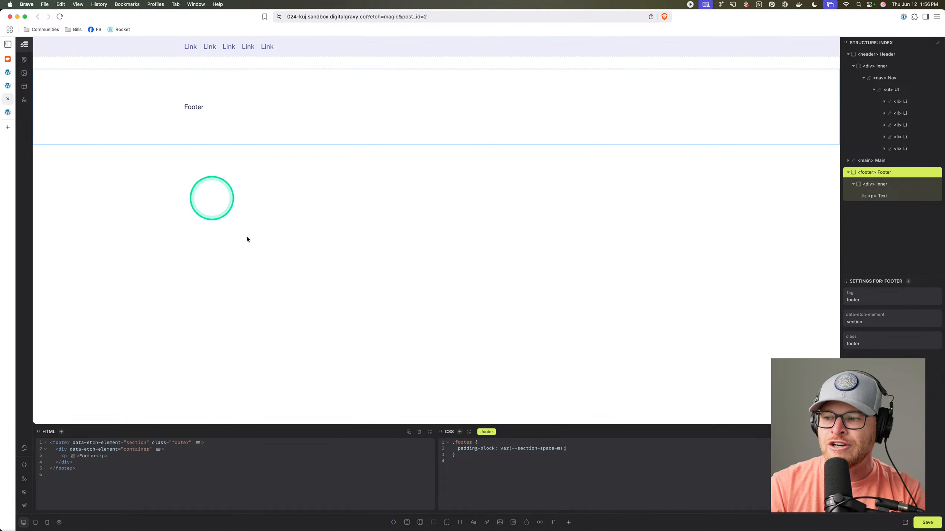
{"action": "type", "text": "back"}
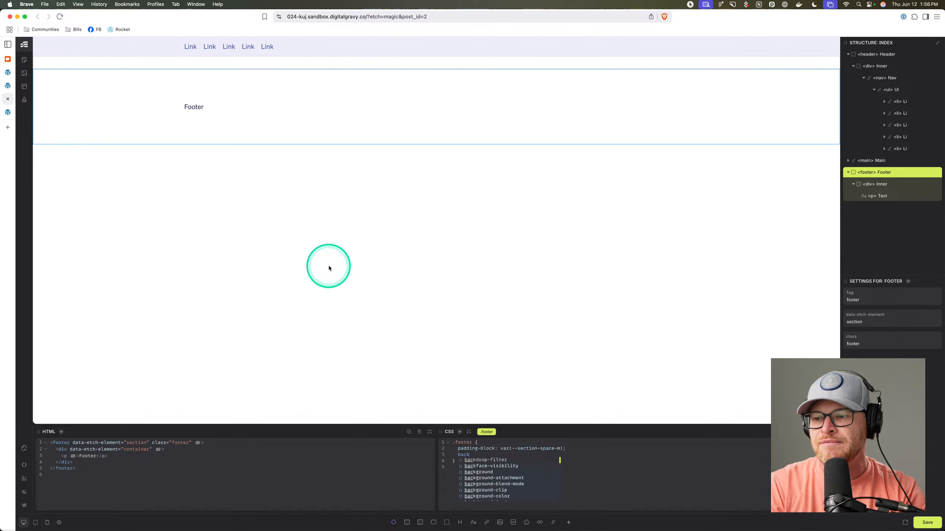
{"action": "type", "text": "ground: var(--"}
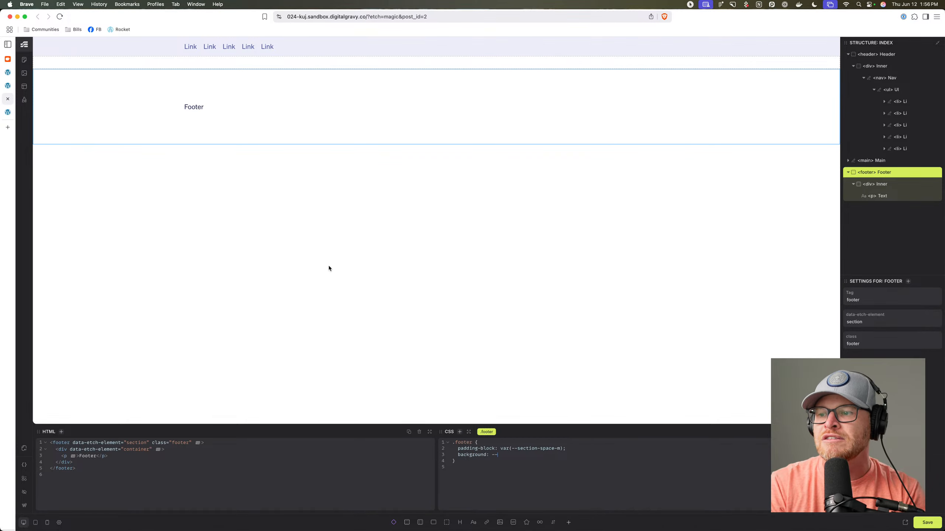
{"action": "type", "text": "base-ultra-dark"}
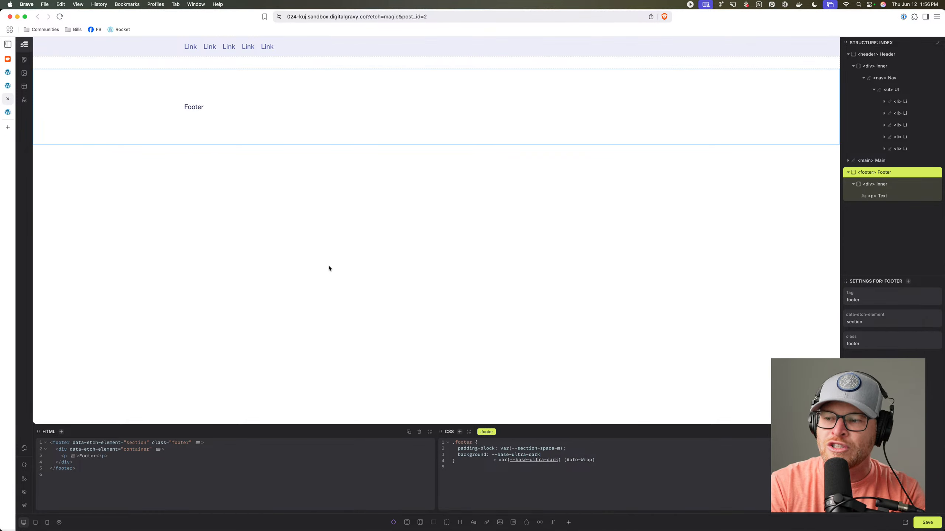
{"action": "key", "text": "Return"}
{"action": "type", "text": ";"}
{"action": "key", "text": "Return"}
{"action": "left_click", "coordinate": [607, 478]}
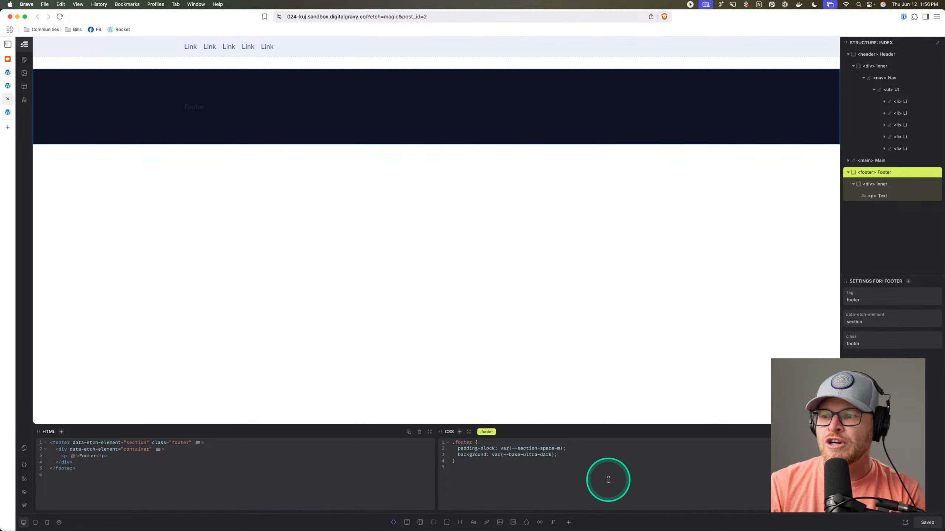
{"action": "type", "text": "color: white;"}
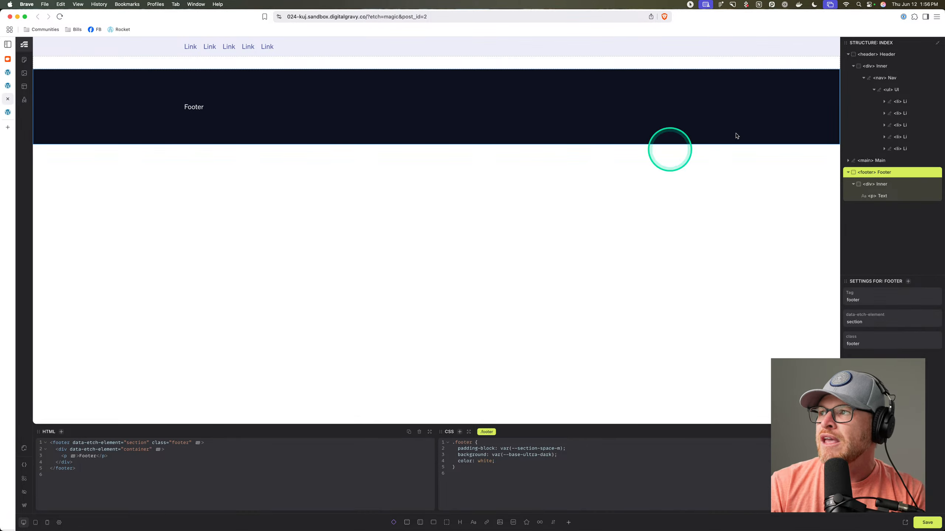
{"action": "left_click", "coordinate": [8, 116]}
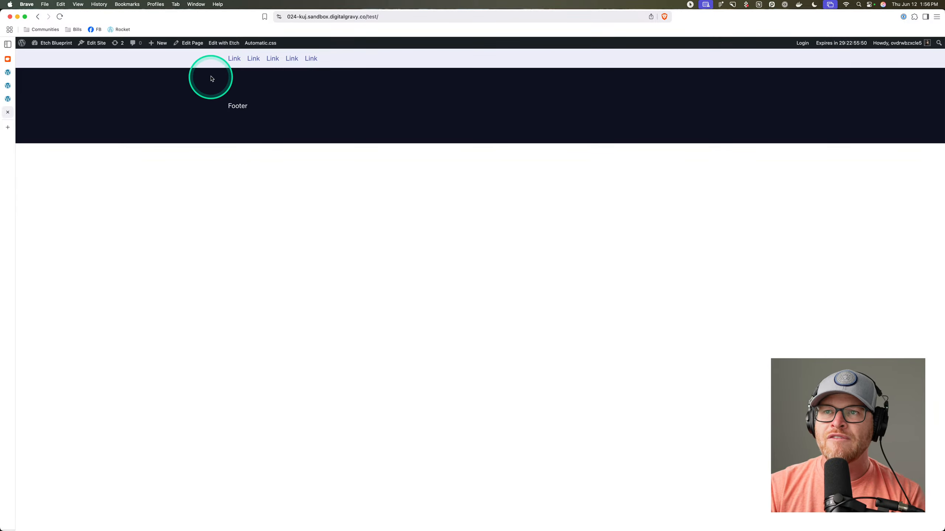
Inspect the live Test page's markup in the developer tools, then return to Etch.
{"action": "right_click", "coordinate": [214, 60]}
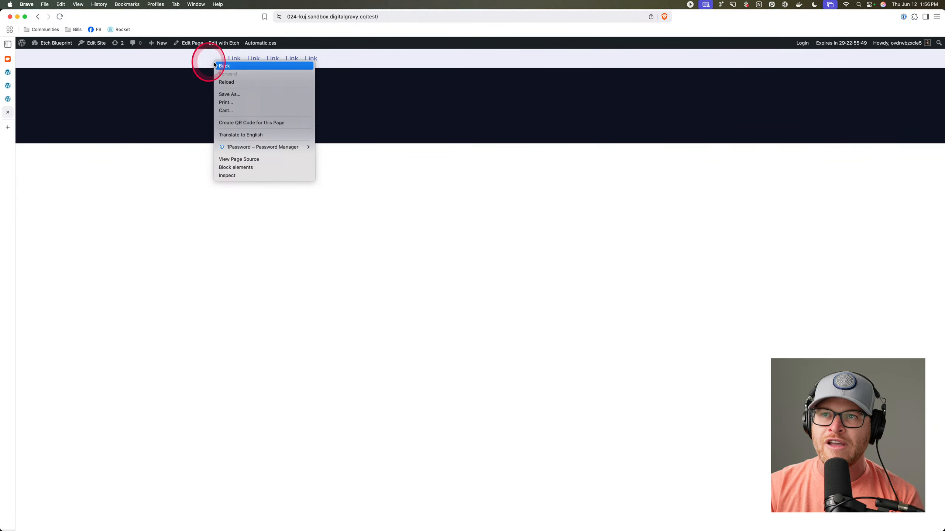
{"action": "left_click", "coordinate": [242, 174]}
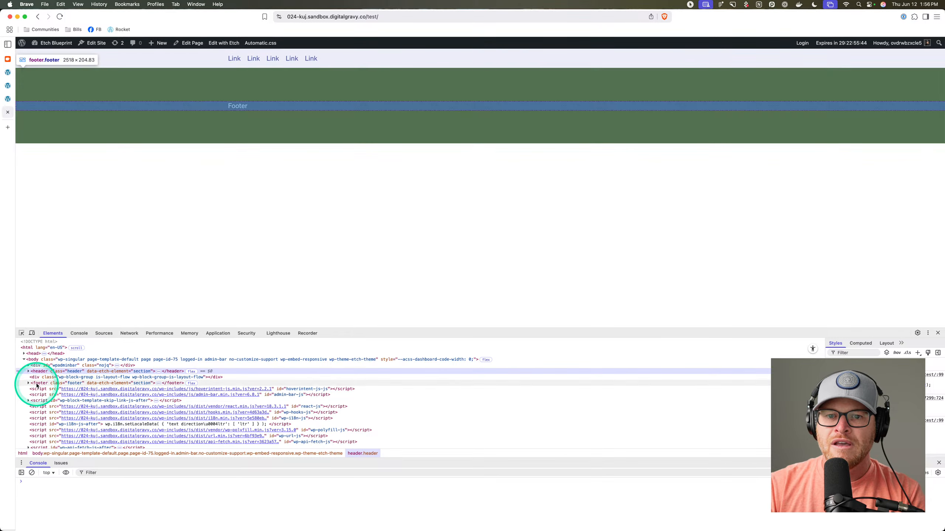
{"action": "left_click", "coordinate": [8, 98]}
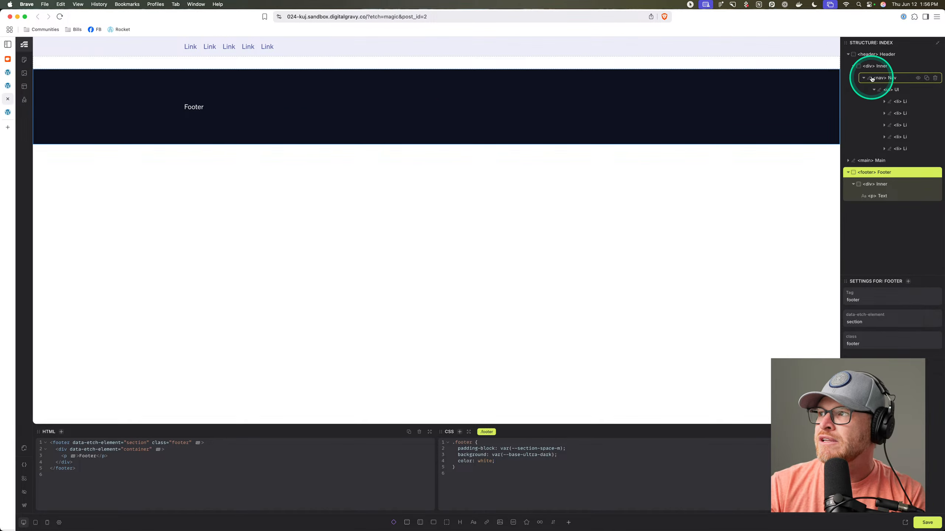
Set the Main wrapper's tag to main, then check the Test page in DevTools.
{"action": "left_click", "coordinate": [847, 54]}
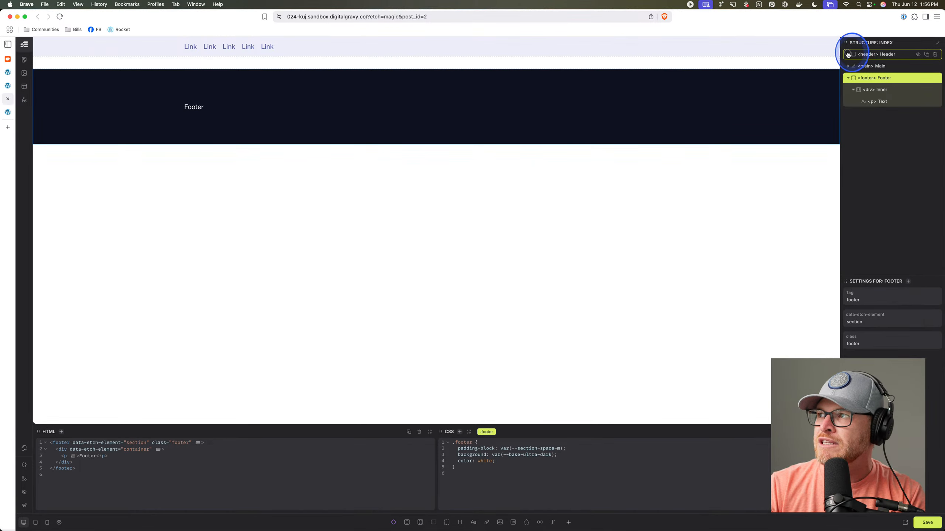
{"action": "left_click", "coordinate": [893, 69]}
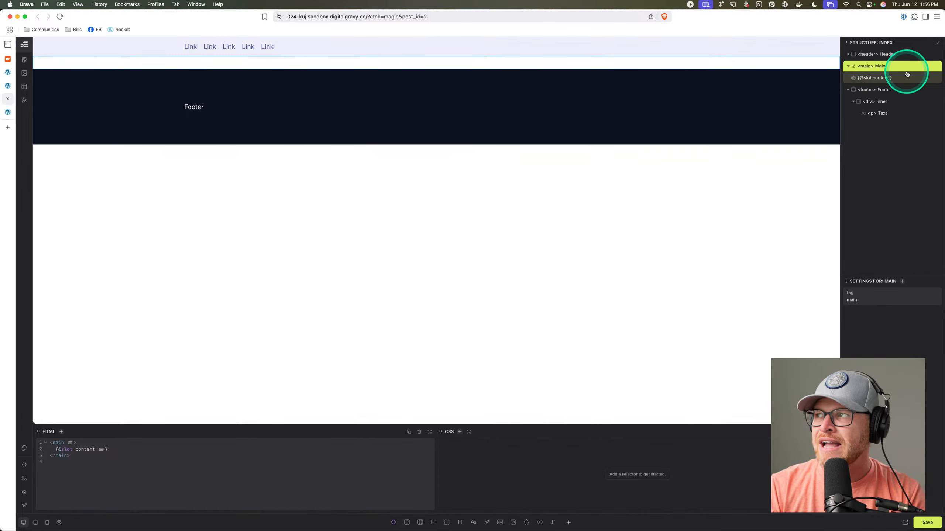
{"action": "double_click", "coordinate": [866, 68]}
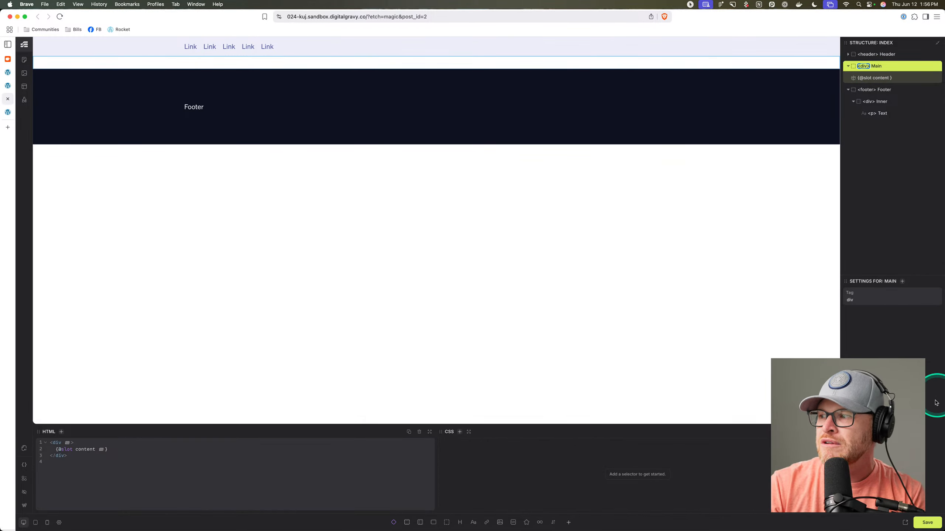
{"action": "left_click", "coordinate": [13, 113]}
{"action": "left_click", "coordinate": [7, 99]}
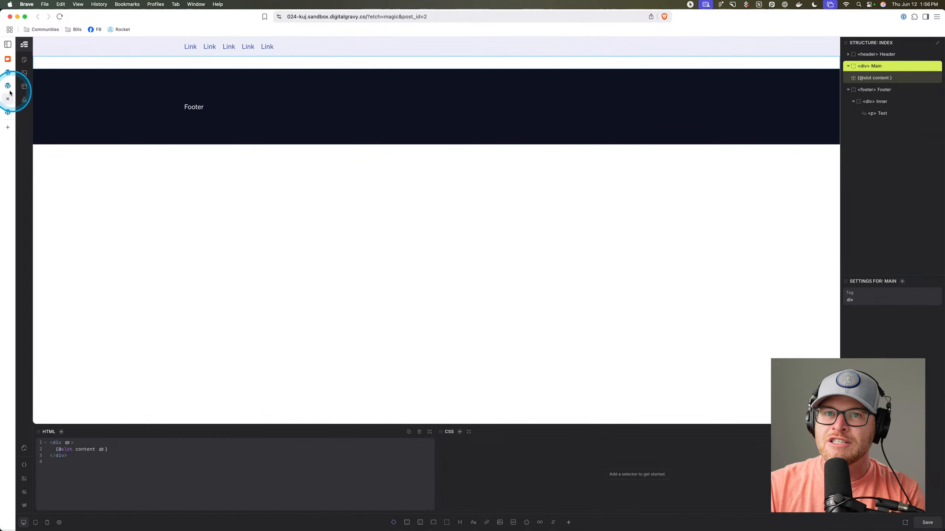
{"action": "left_click", "coordinate": [8, 86]}
{"action": "left_click", "coordinate": [8, 98]}
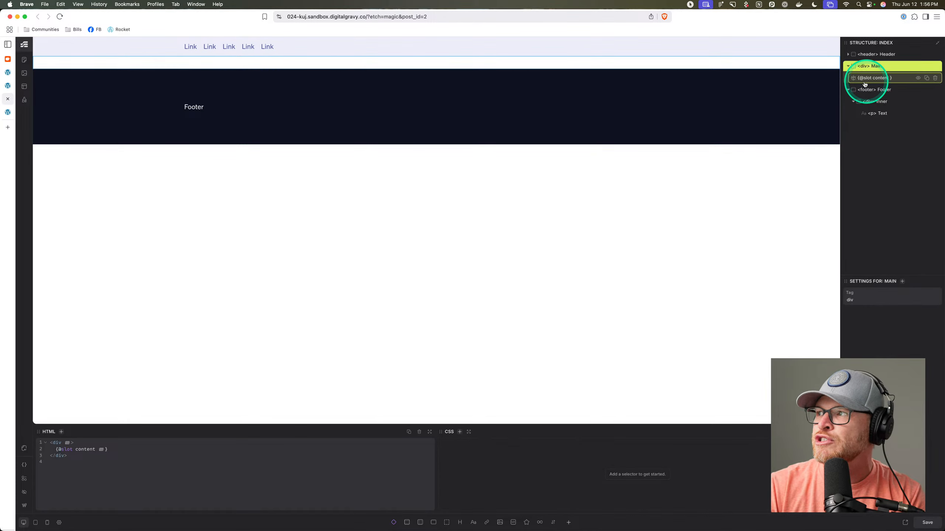
{"action": "double_click", "coordinate": [864, 68]}
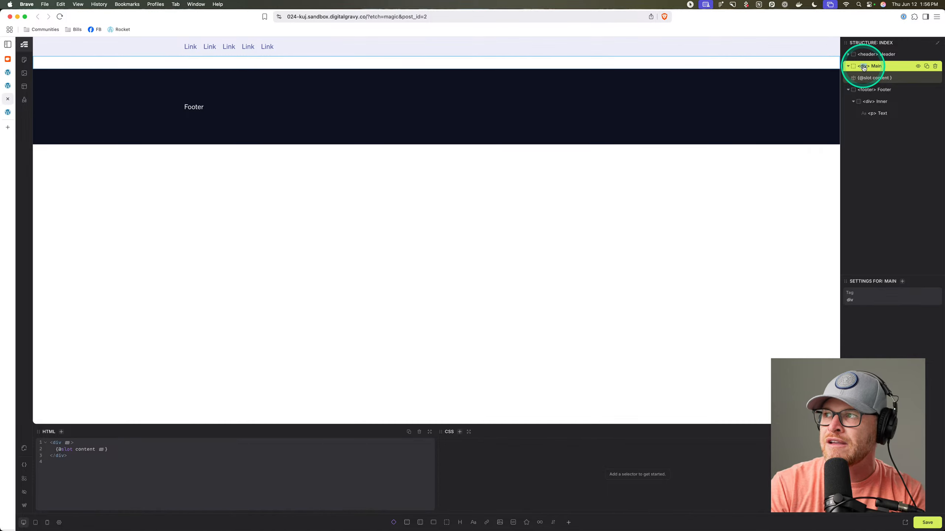
{"action": "left_click", "coordinate": [941, 391]}
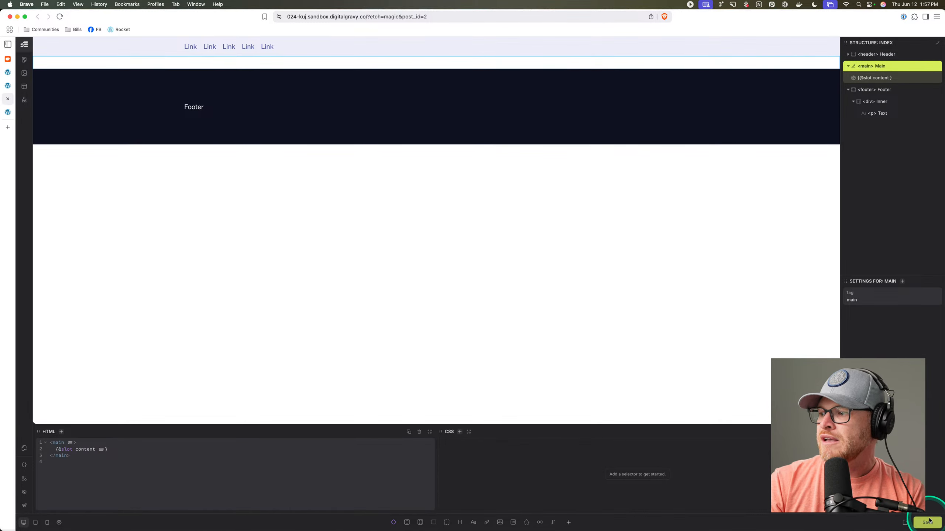
{"action": "left_click", "coordinate": [8, 112]}
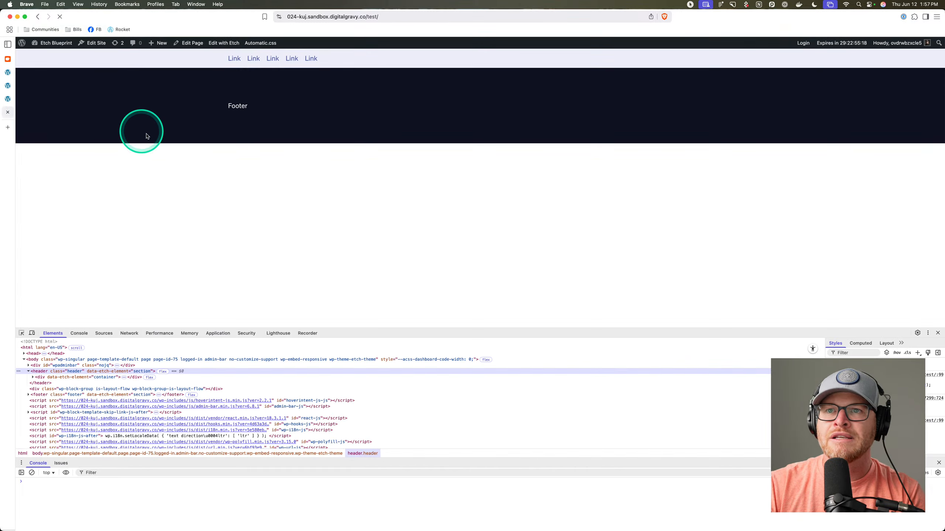
Inspect the header's block-group wrapper on the live page, then return to Etch and expand the Header row.
{"action": "left_click", "coordinate": [29, 371]}
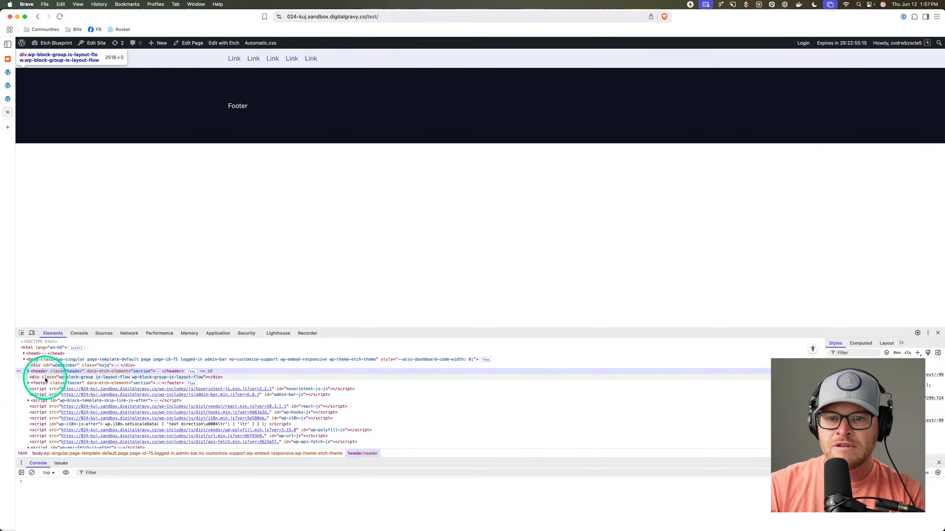
{"action": "left_click", "coordinate": [46, 379]}
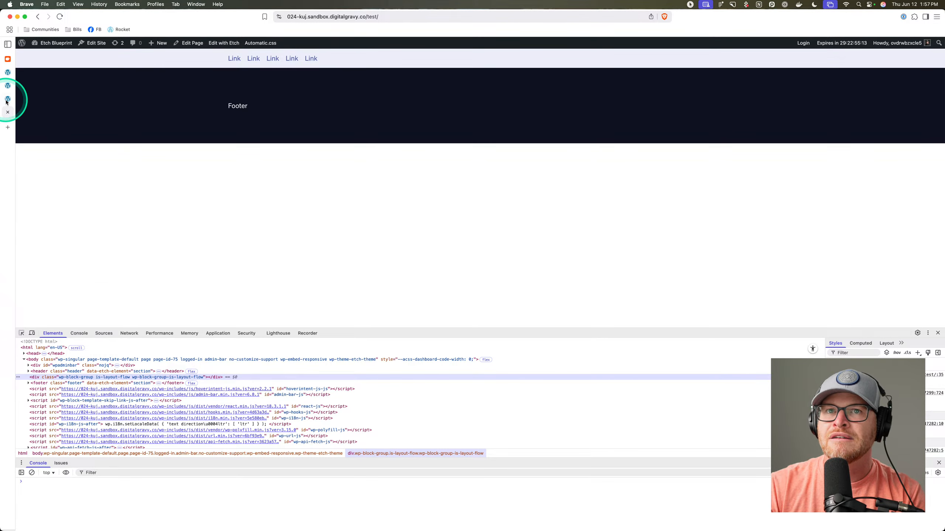
{"action": "left_click", "coordinate": [7, 99]}
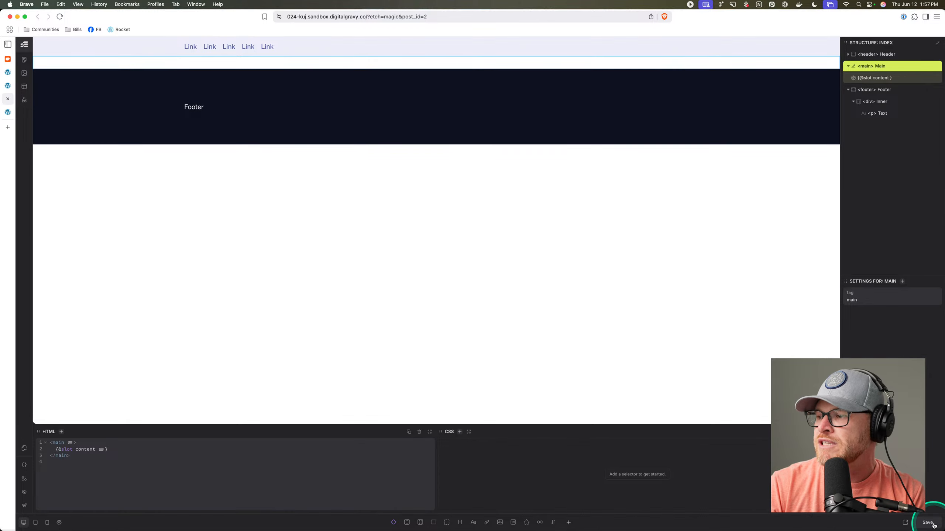
{"action": "left_click", "coordinate": [892, 56]}
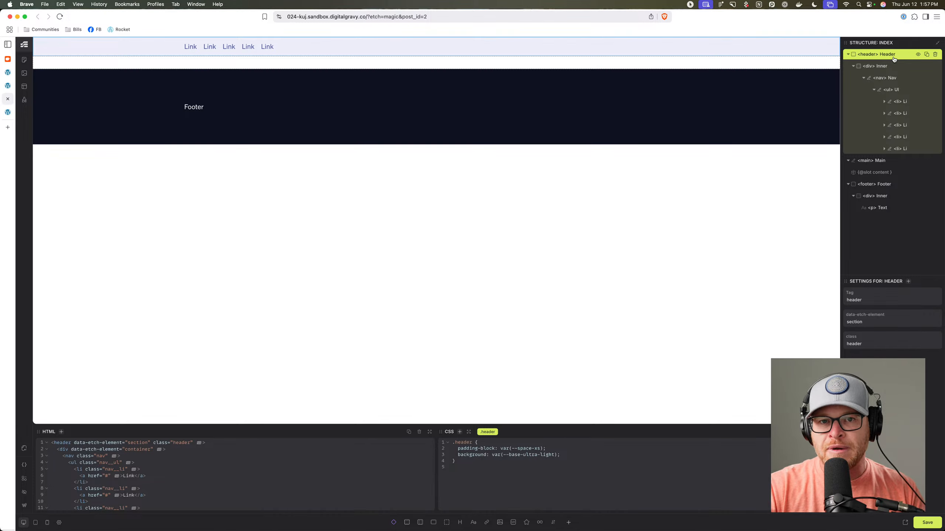
Convert the template header into a reusable Header component with Create Component and save it.
{"action": "right_click", "coordinate": [892, 55]}
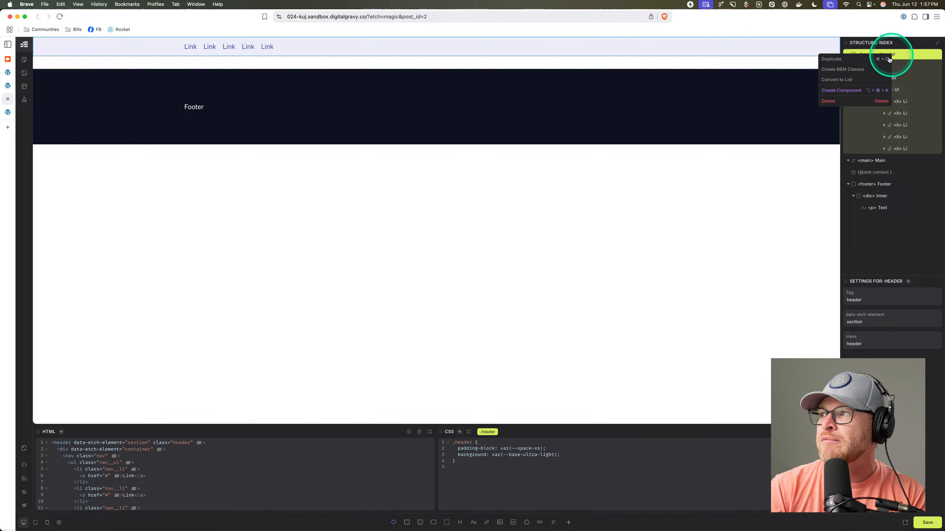
{"action": "left_click", "coordinate": [850, 92]}
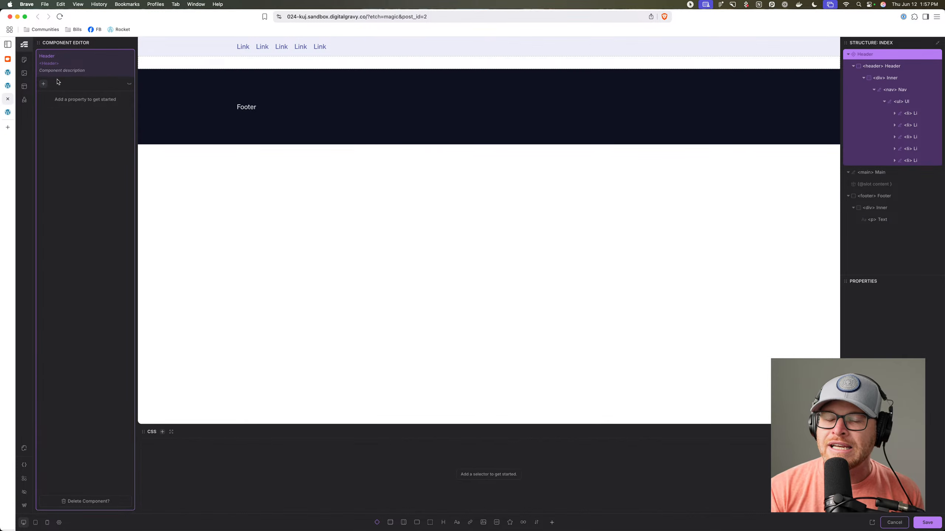
{"action": "left_click", "coordinate": [924, 525]}
{"action": "left_click", "coordinate": [863, 55]}
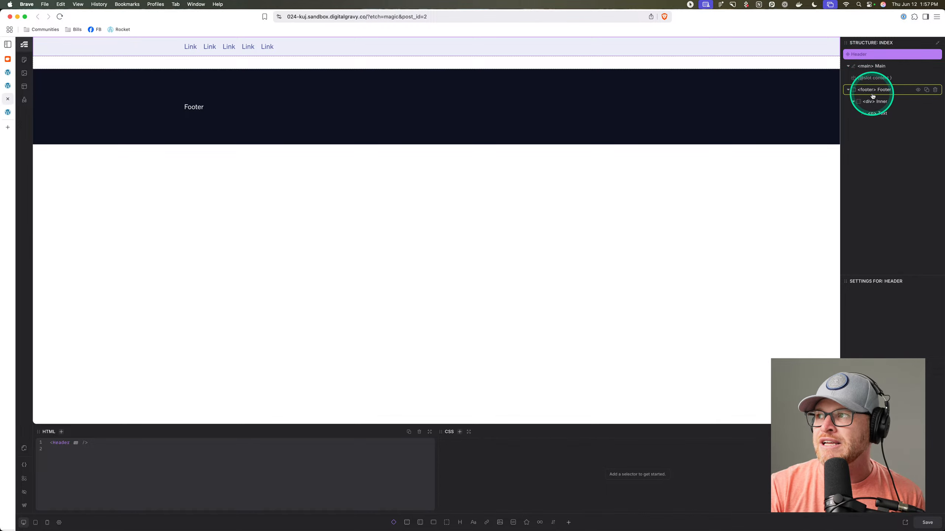
Convert the footer into a saved Footer component and check the live /test/ page.
{"action": "left_click", "coordinate": [888, 93]}
{"action": "right_click", "coordinate": [888, 93]}
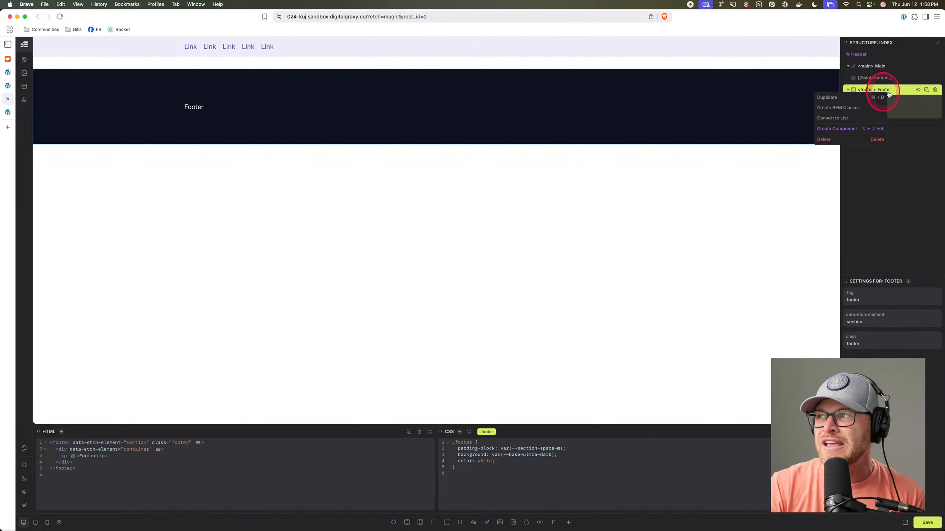
{"action": "left_click", "coordinate": [854, 131]}
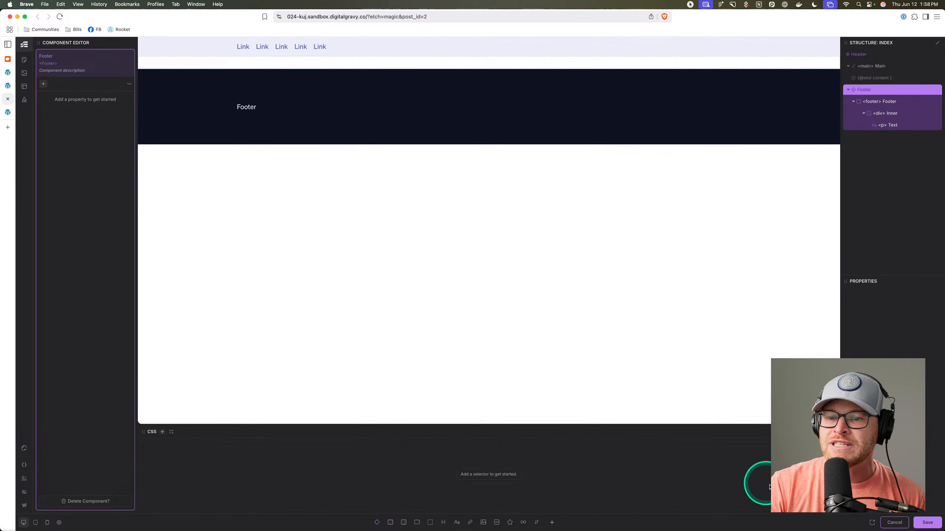
{"action": "left_click", "coordinate": [918, 522]}
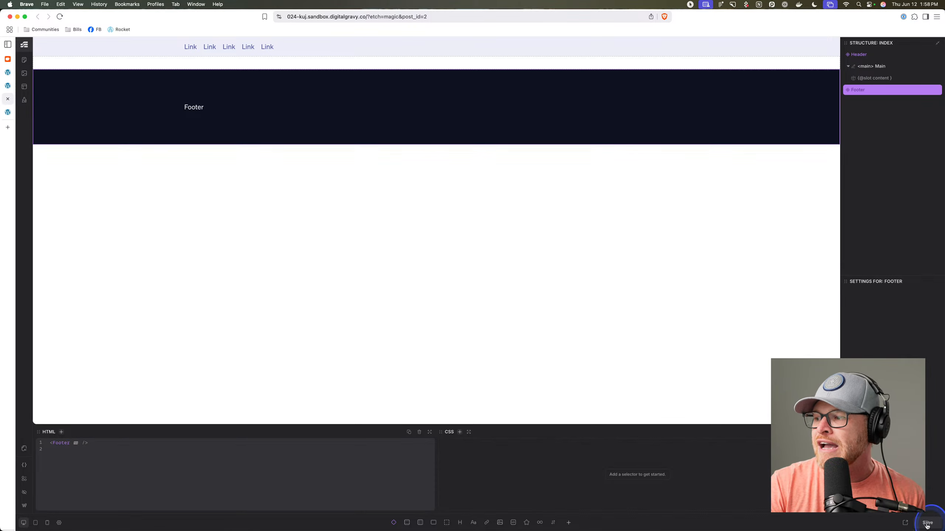
{"action": "left_click", "coordinate": [8, 113]}
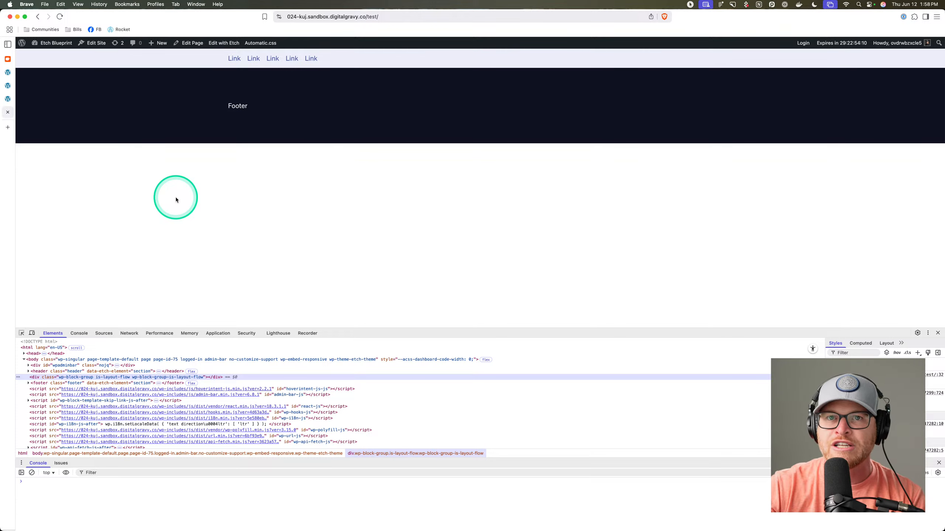
Go back to the Home page's WordPress editor and reopen it with Edit with Etch.
{"action": "left_click", "coordinate": [8, 99]}
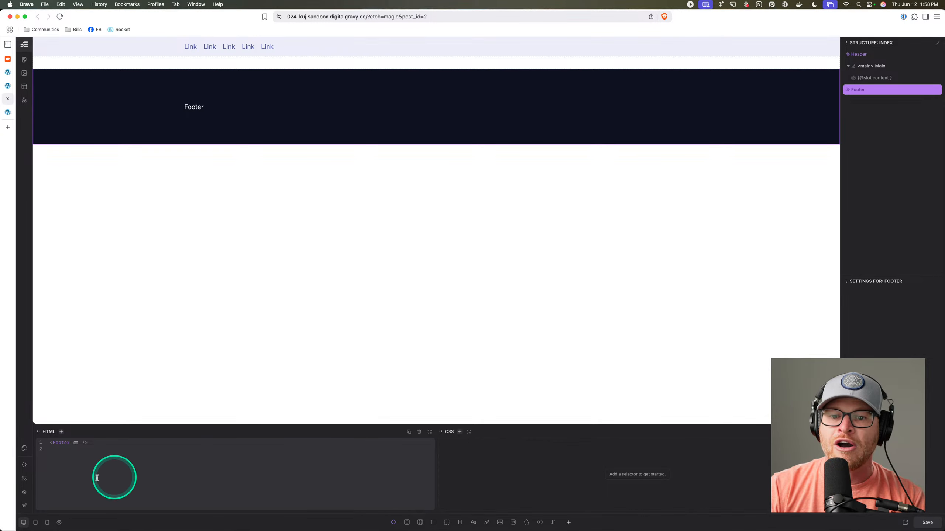
{"action": "left_click", "coordinate": [25, 506]}
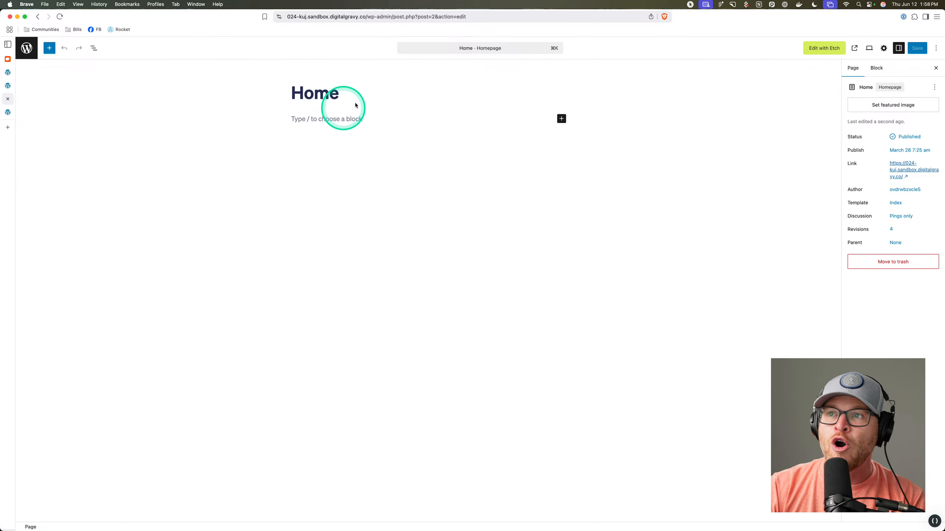
{"action": "left_click", "coordinate": [830, 50]}
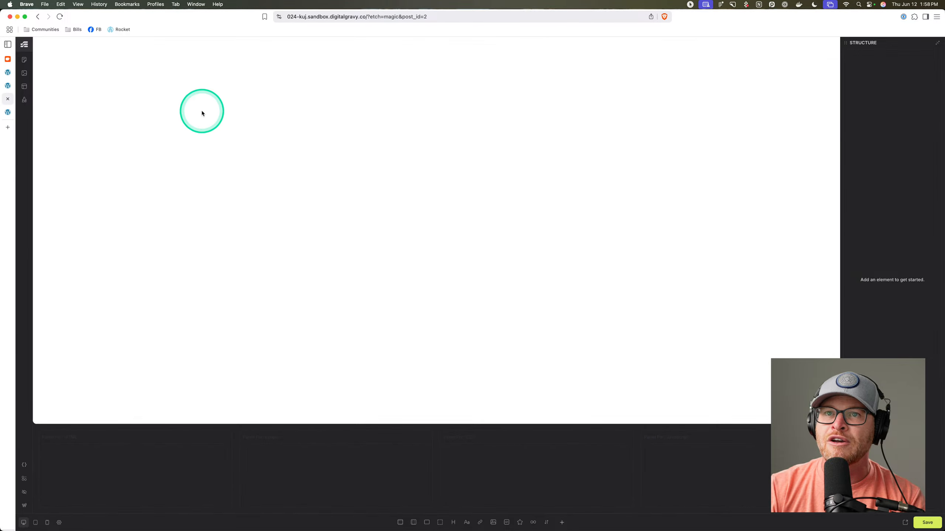
Add a section with a heading, text and a Click me link styled .btn--primary below the text.
{"action": "left_click", "coordinate": [400, 522]}
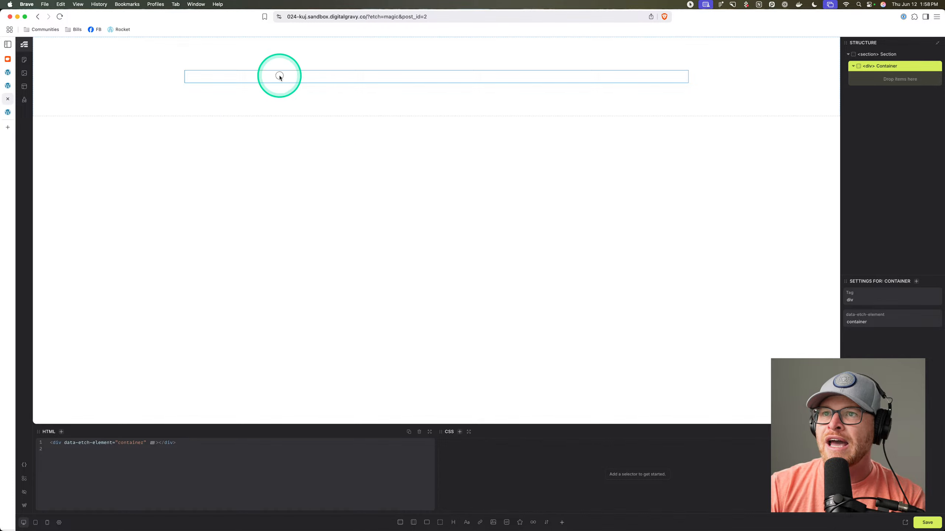
{"action": "left_click", "coordinate": [454, 522]}
{"action": "left_click", "coordinate": [466, 523]}
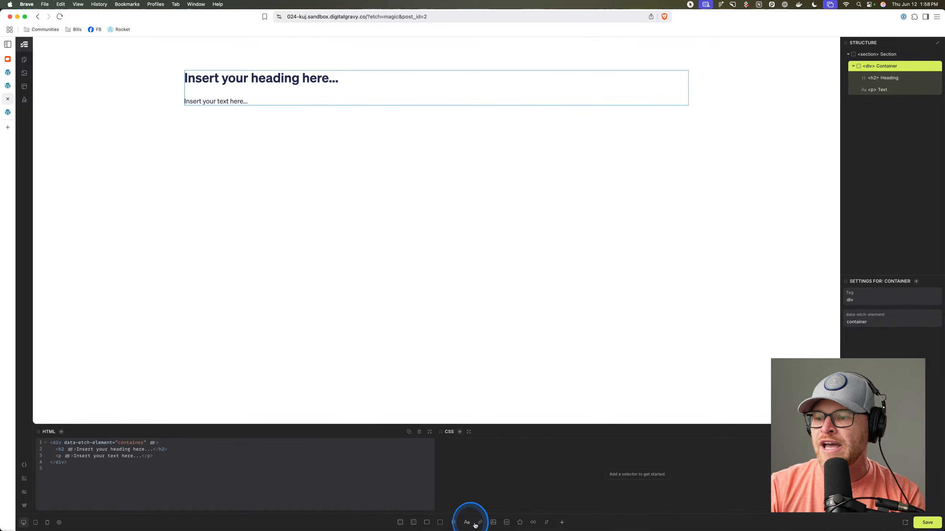
{"action": "left_click", "coordinate": [480, 523]}
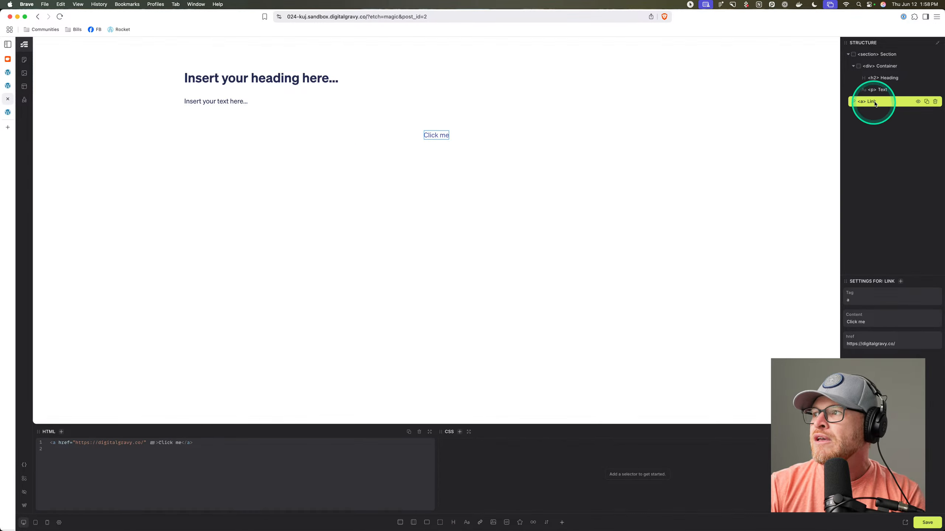
{"action": "left_click_drag", "start_coordinate": [874, 102], "coordinate": [886, 97]}
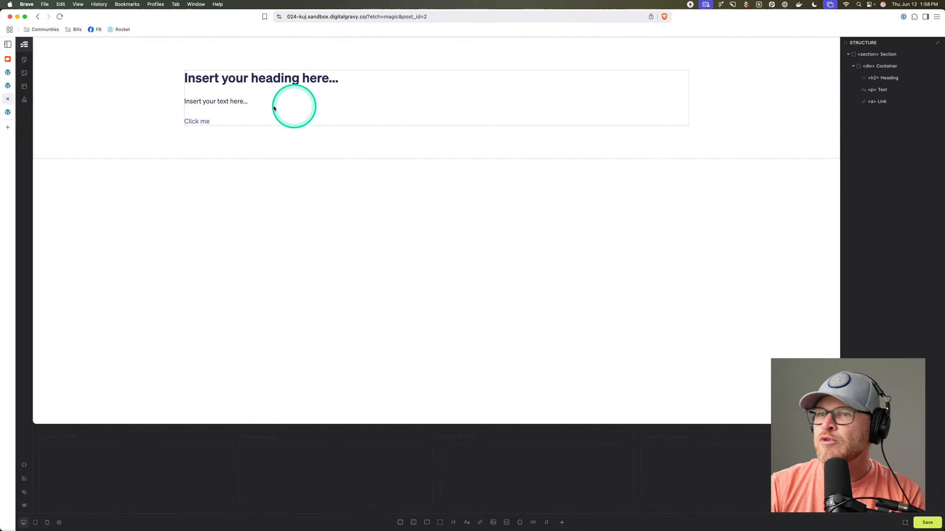
{"action": "left_click", "coordinate": [196, 121]}
{"action": "type", "text": ".btn--"}
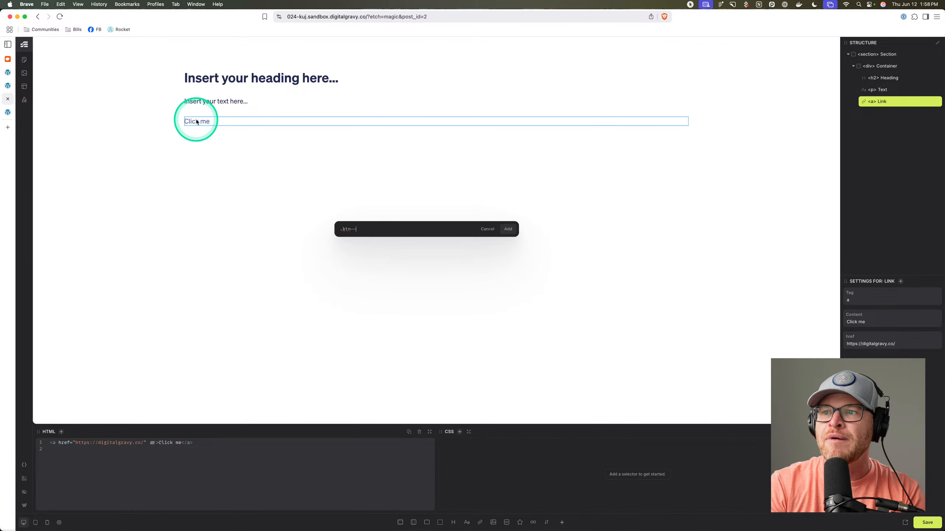
{"action": "type", "text": "primary"}
{"action": "key", "text": "Return"}
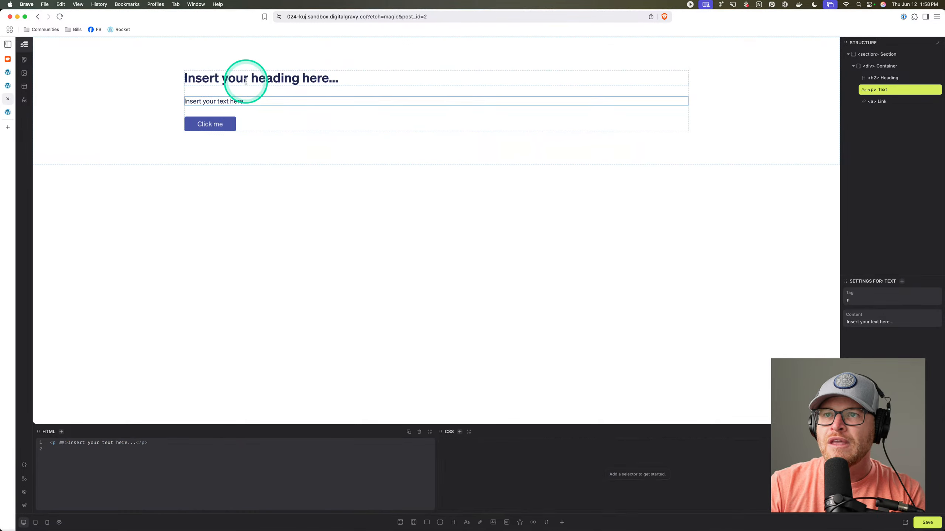
Retitle the heading 'Hero Section' and give the section the .bg--base-ultra-light class.
{"action": "left_click", "coordinate": [246, 81]}
{"action": "key", "text": "super+a"}
{"action": "type", "text": "H"}
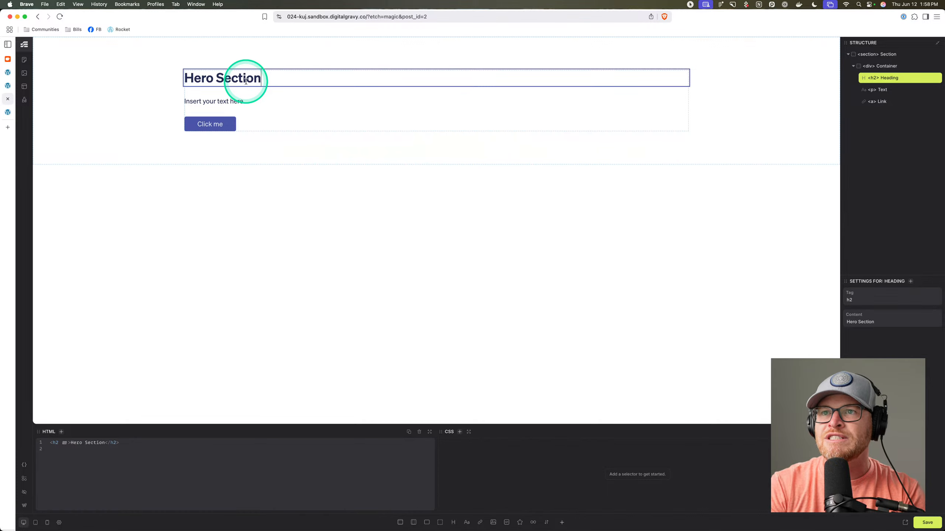
{"action": "left_click", "coordinate": [119, 86]}
{"action": "key", "text": "Return"}
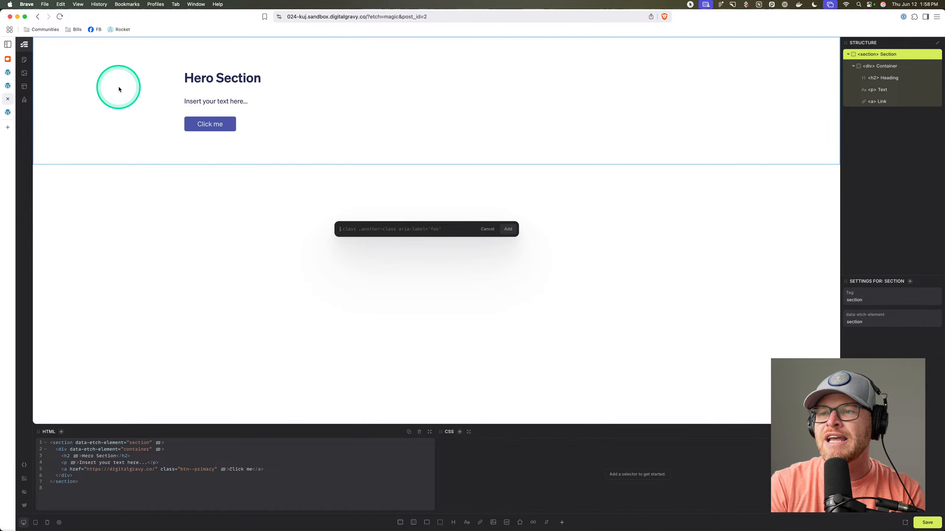
{"action": "type", "text": ".bg--base-u"}
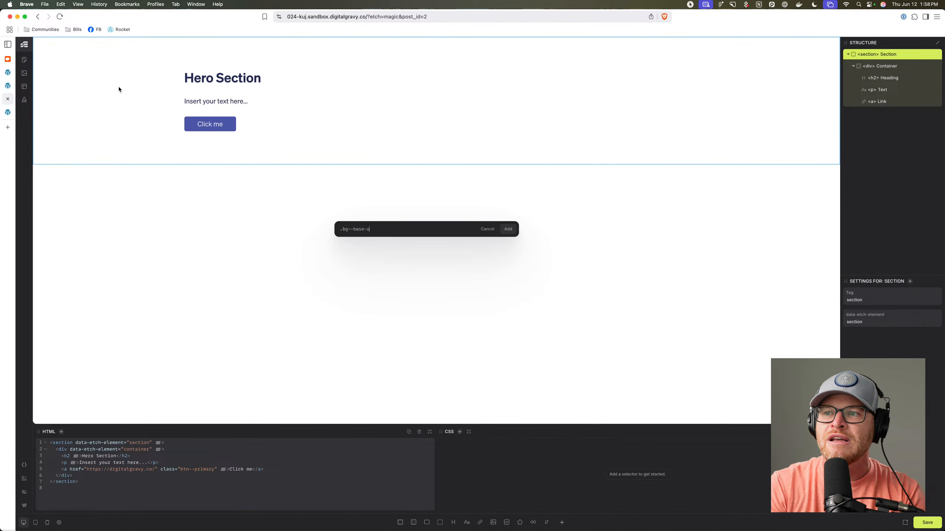
{"action": "type", "text": "ltra-light"}
{"action": "key", "text": "Return"}
{"action": "left_click", "coordinate": [230, 77]}
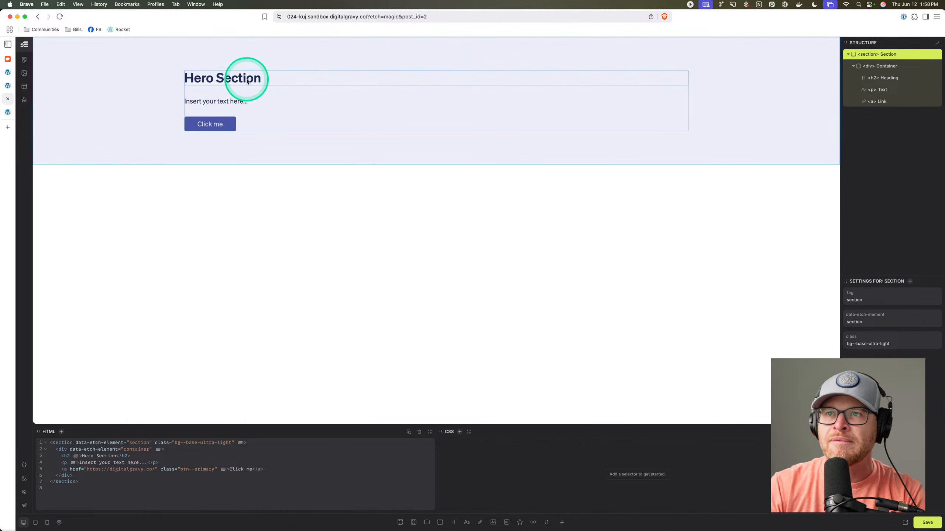
{"action": "left_click", "coordinate": [227, 78]}
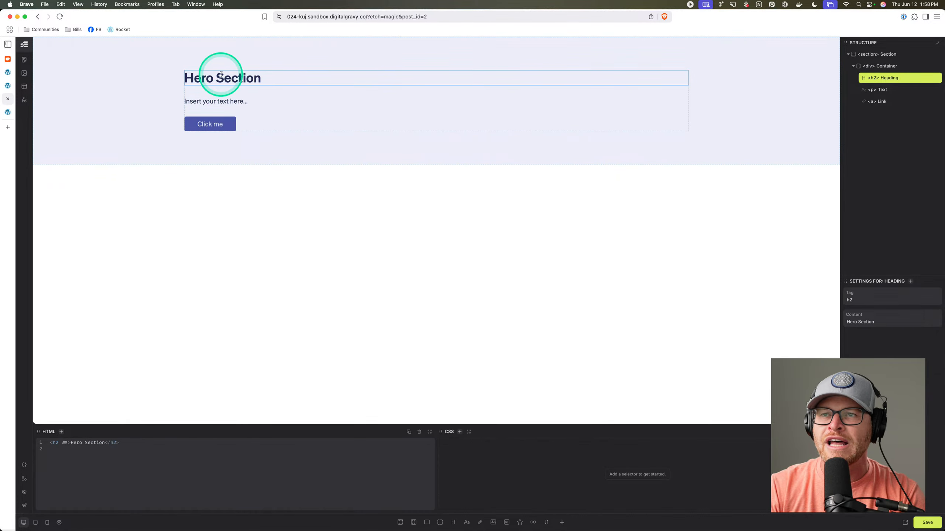
Replace the paragraph's placeholder text in the HTML panel with expanded lorem20 dummy text.
{"action": "double_click", "coordinate": [213, 101]}
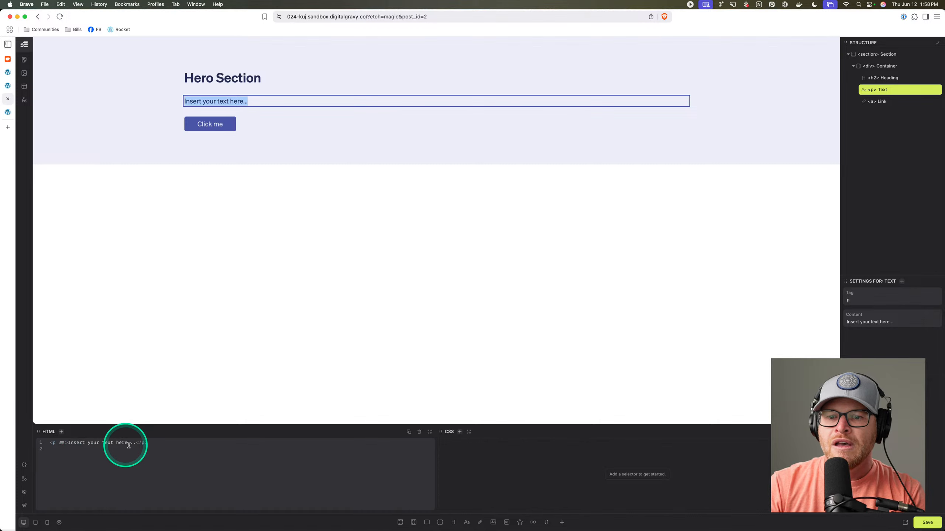
{"action": "left_click_drag", "start_coordinate": [136, 444], "coordinate": [70, 446]}
{"action": "key", "text": "BackSpace"}
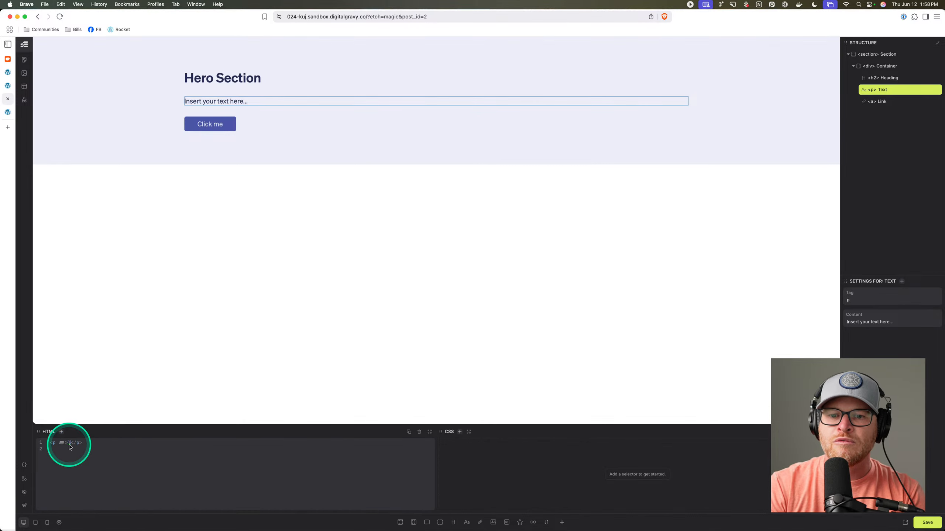
{"action": "type", "text": "lorem20"}
{"action": "key", "text": "Tab"}
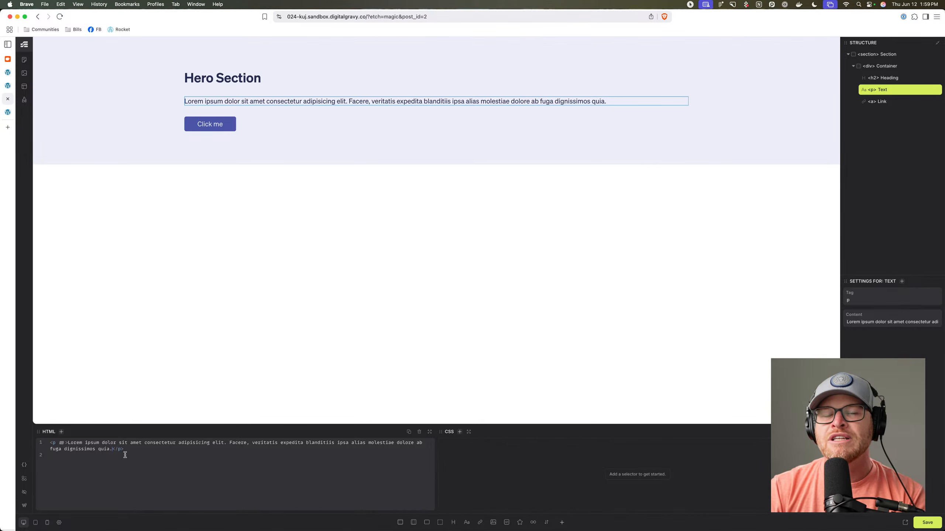
{"action": "left_click", "coordinate": [104, 456]}
{"action": "left_click_drag", "start_coordinate": [113, 449], "coordinate": [132, 452]}
{"action": "type", "text": "lorem"}
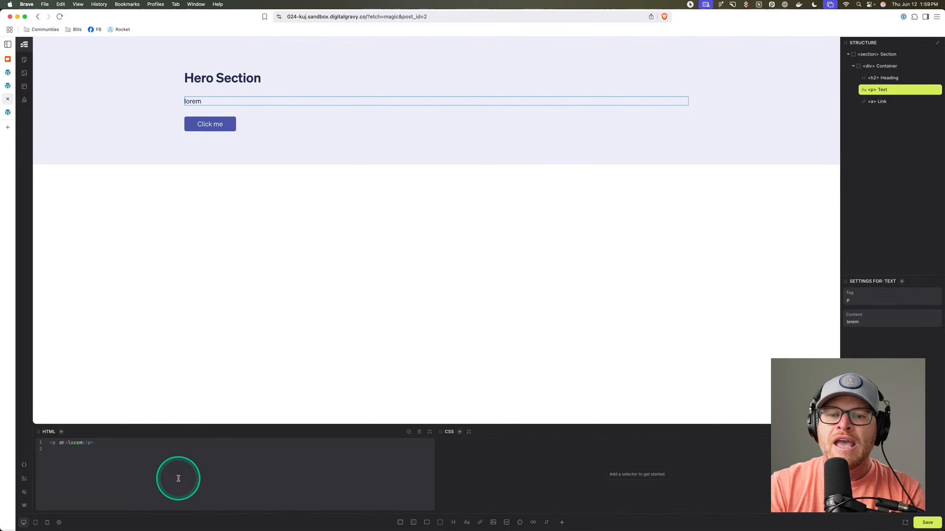
{"action": "key", "text": "Tab"}
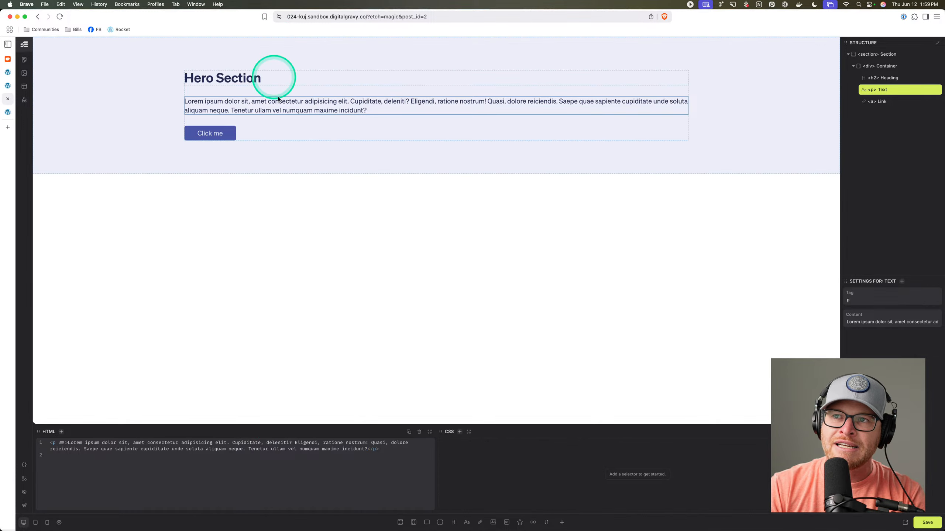
Clear the text again and expand the lorem shortcut into a full two-line placeholder paragraph.
{"action": "left_click_drag", "start_coordinate": [367, 449], "coordinate": [76, 445]}
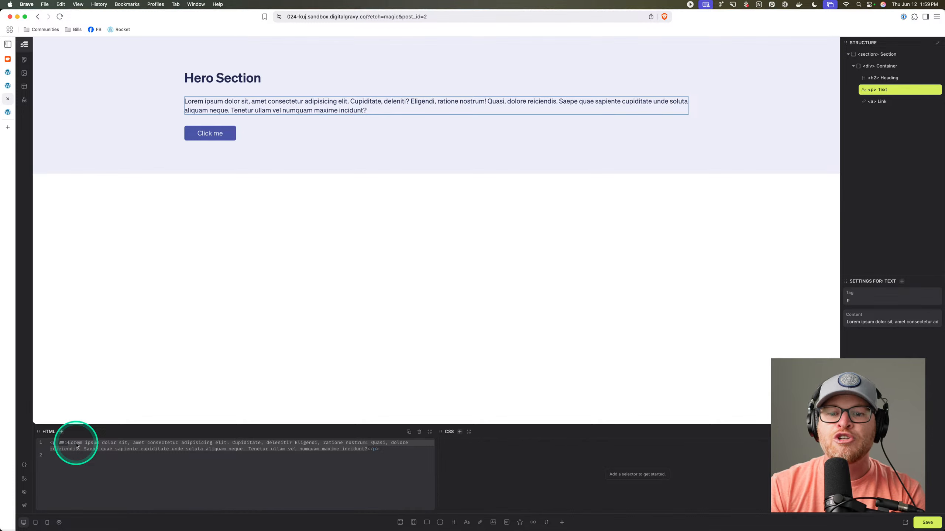
{"action": "key", "text": "BackSpace"}
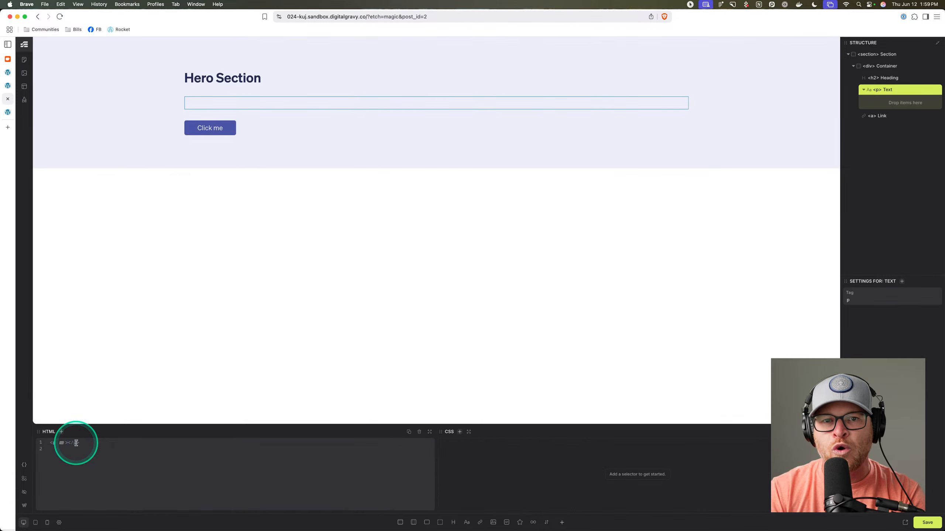
{"action": "type", "text": "lorem"}
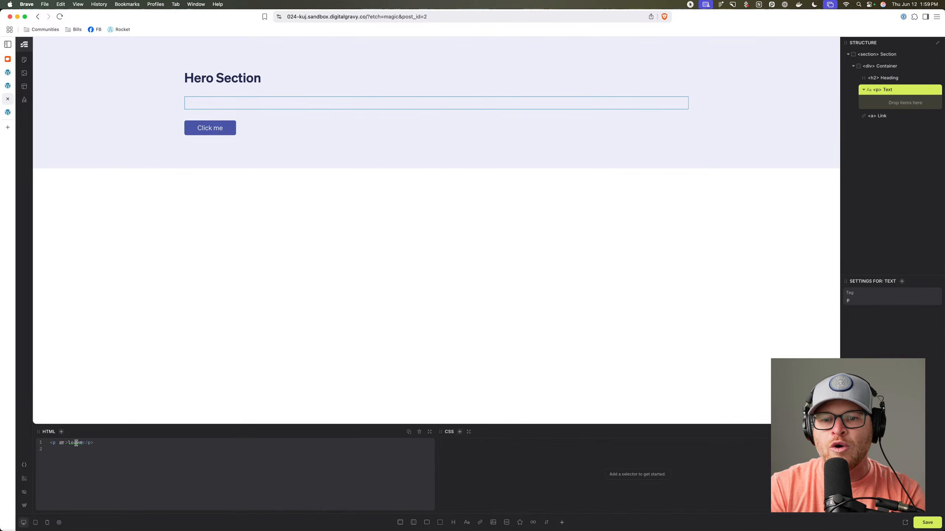
{"action": "type", "text": "5"}
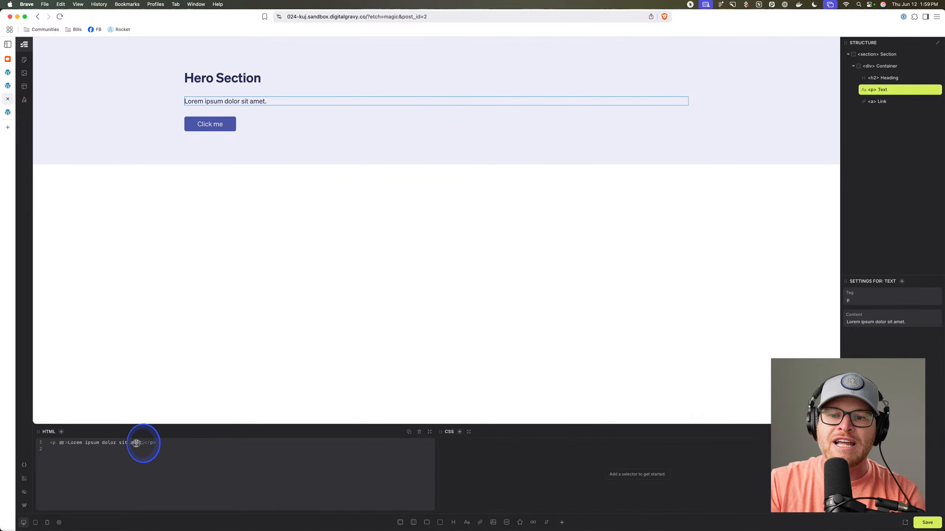
{"action": "left_click_drag", "start_coordinate": [144, 444], "coordinate": [68, 443]}
{"action": "key", "text": "BackSpace"}
{"action": "type", "text": "lorem20"}
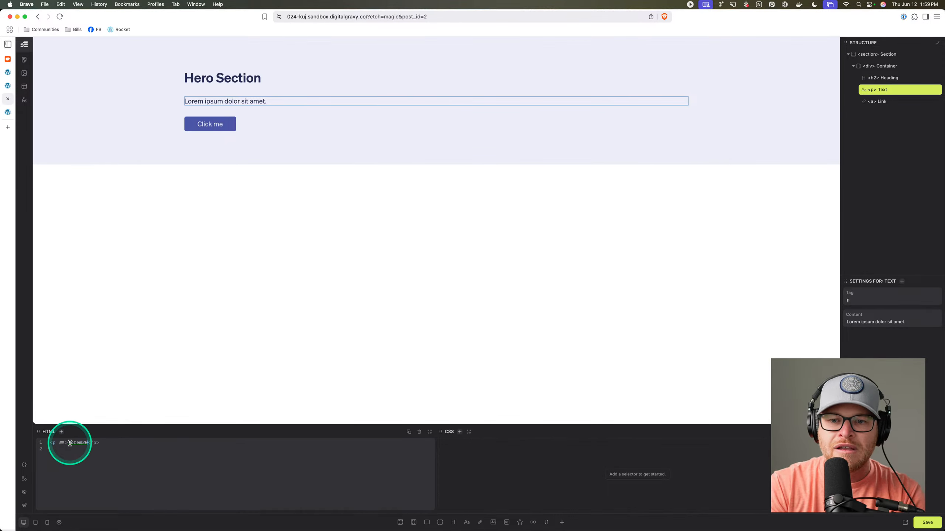
{"action": "key", "text": "Tab"}
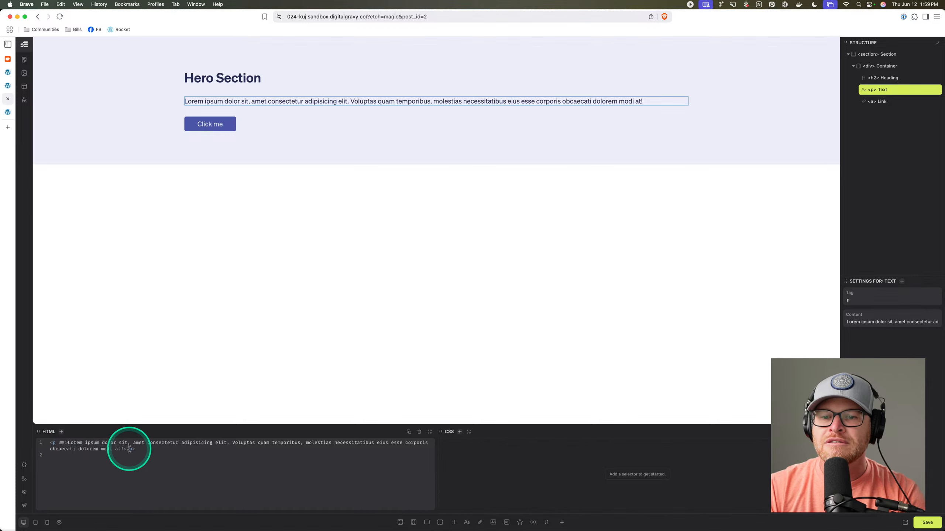
{"action": "left_click_drag", "start_coordinate": [124, 450], "coordinate": [69, 444]}
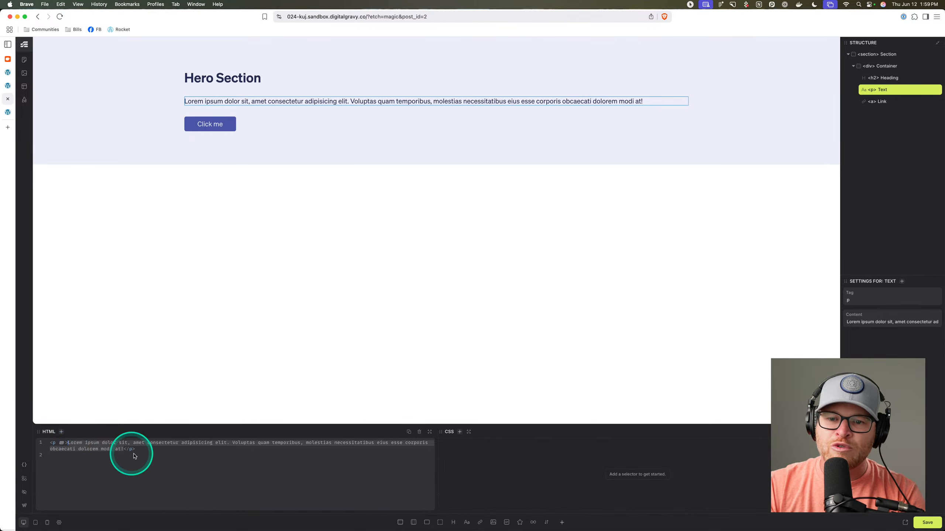
{"action": "key", "text": "BackSpace"}
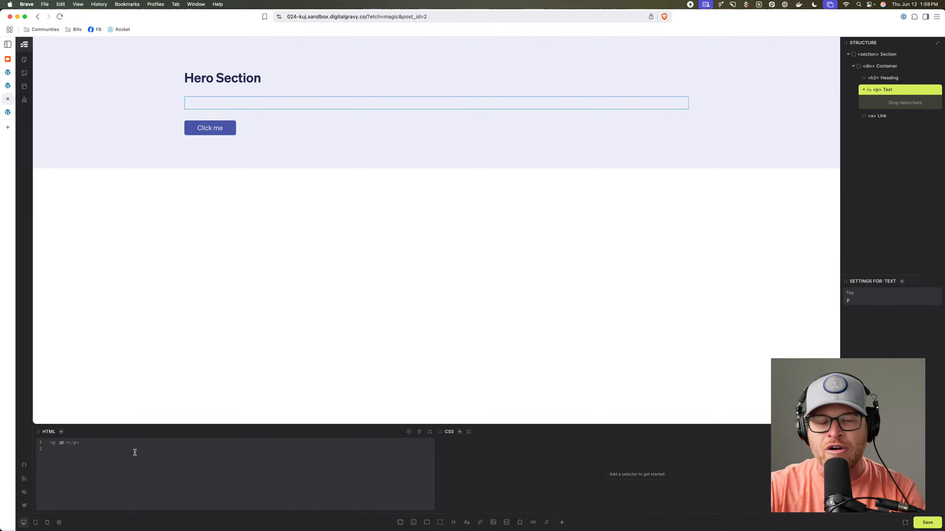
{"action": "type", "text": "lorem"}
{"action": "key", "text": "Tab"}
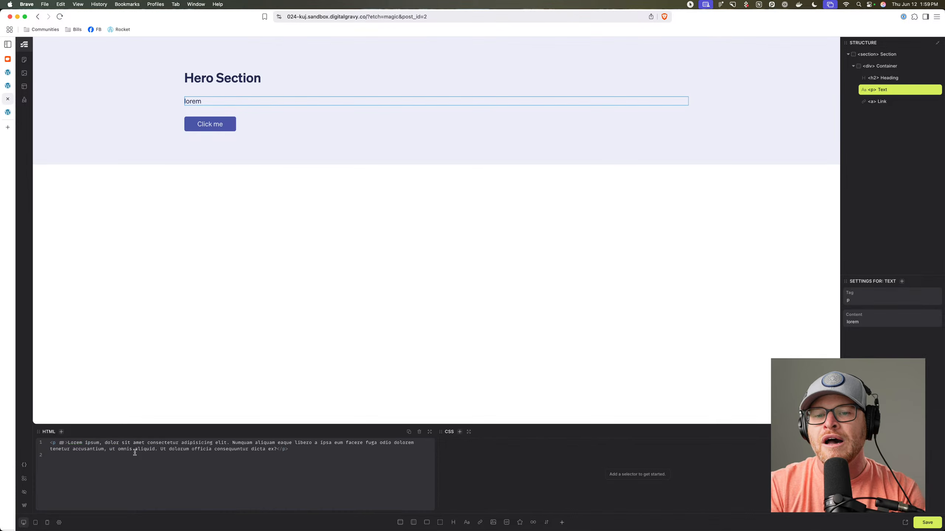
{"action": "left_click", "coordinate": [319, 95]}
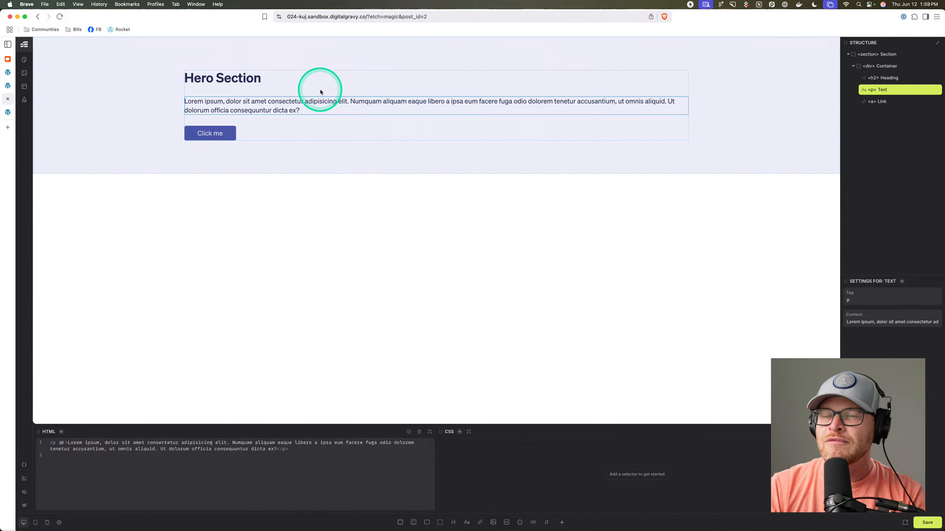
Give the hero container the .center--all class, then reload the builder with Cmd+R.
{"action": "left_click", "coordinate": [338, 93]}
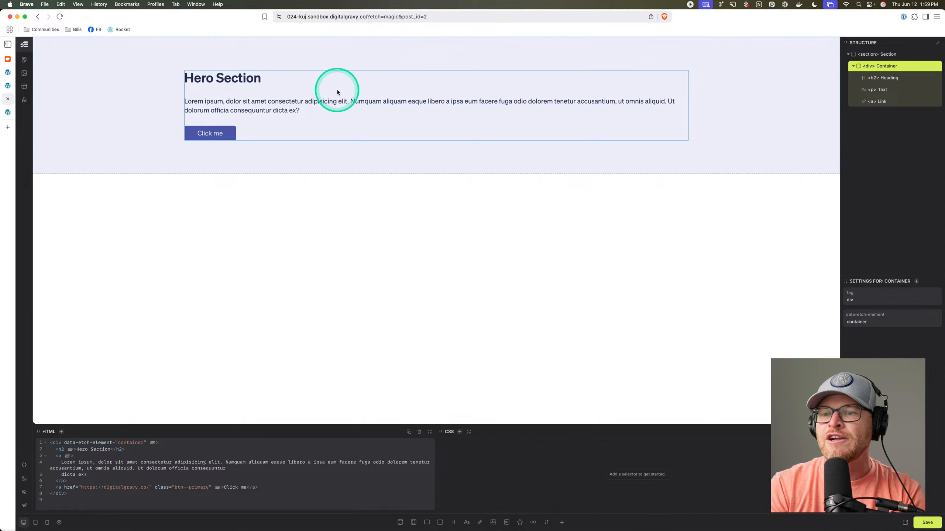
{"action": "key", "text": "super+k"}
{"action": "type", "text": "center--all"}
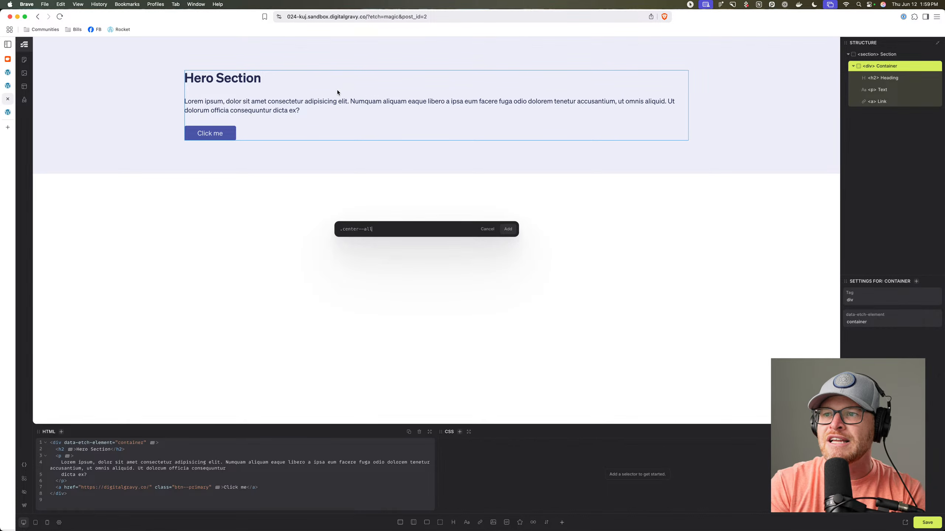
{"action": "key", "text": "Return"}
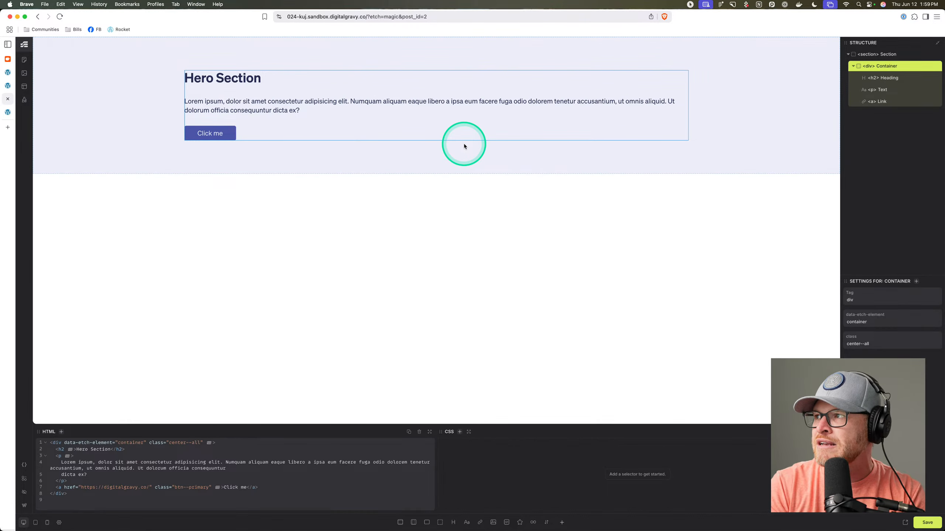
{"action": "key", "text": "super+k"}
{"action": "type", "text": ".center--all"}
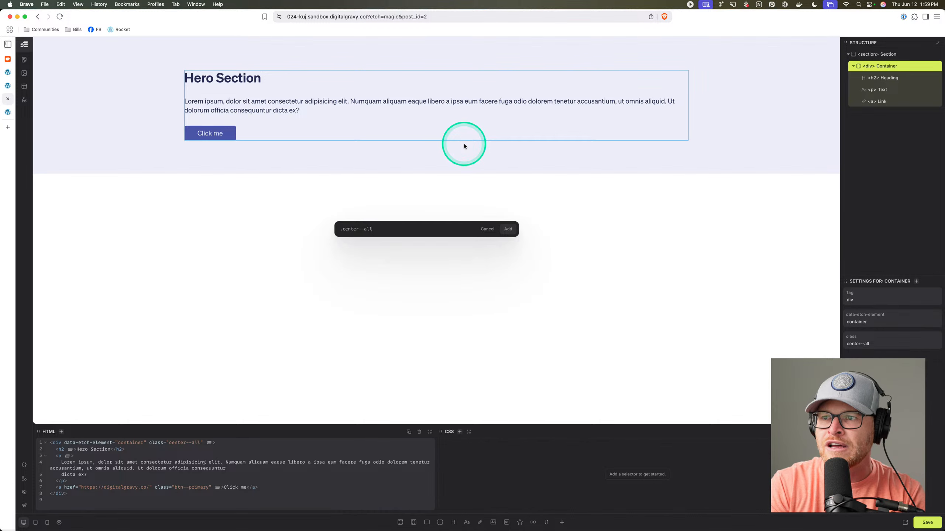
{"action": "key", "text": "Return"}
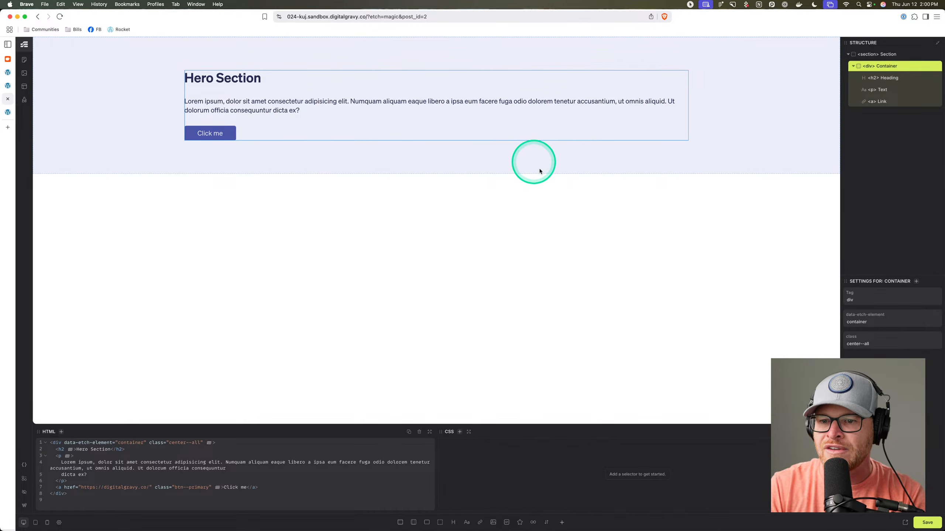
{"action": "key", "text": "super+r"}
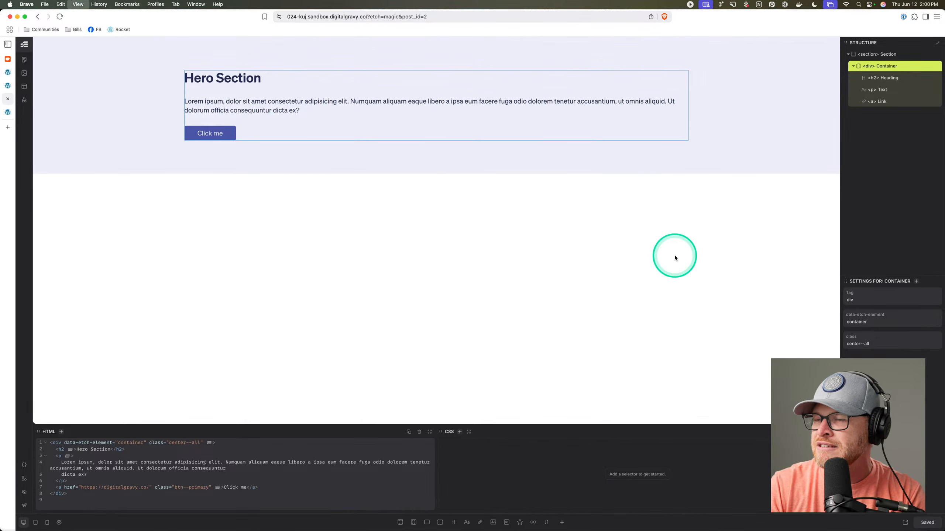
{"action": "left_click", "coordinate": [348, 90]}
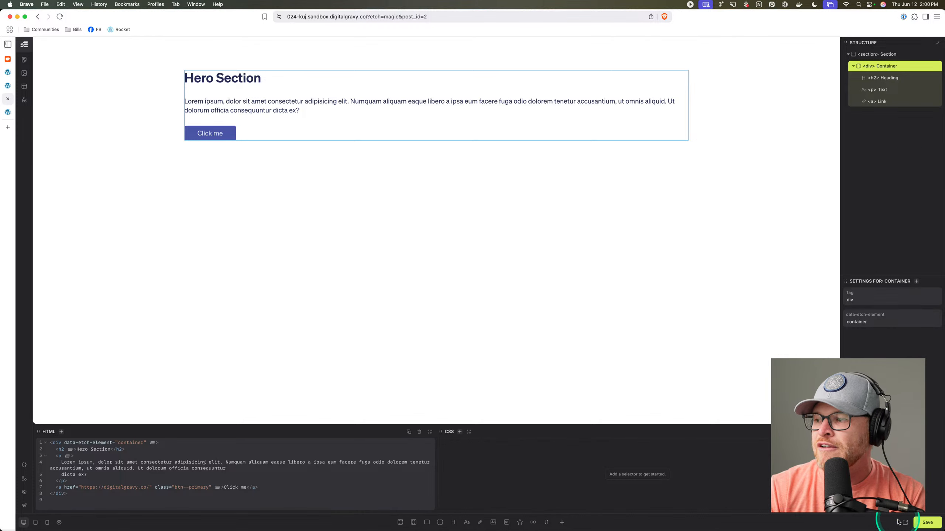
{"action": "left_click", "coordinate": [111, 99]}
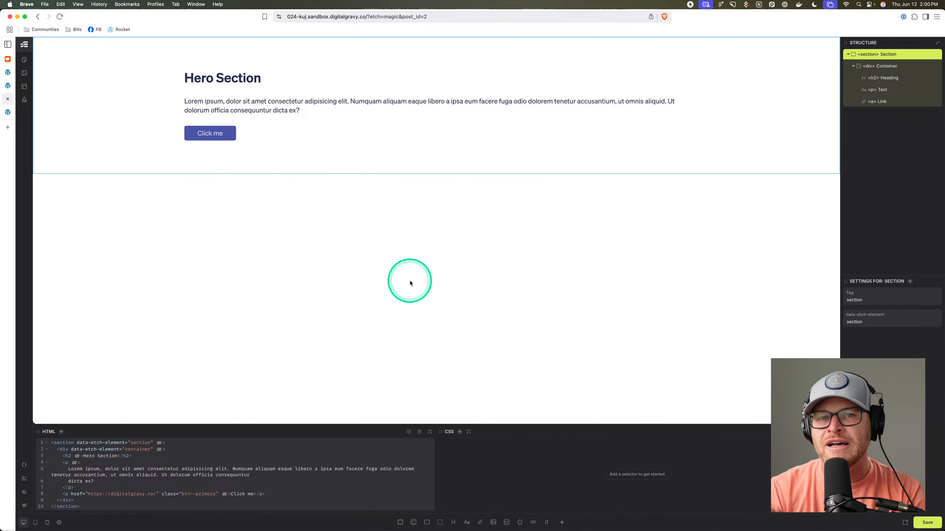
Add the .hero class with background: var(--base-ultra-light); to the section and view the frontend.
{"action": "key", "text": "period"}
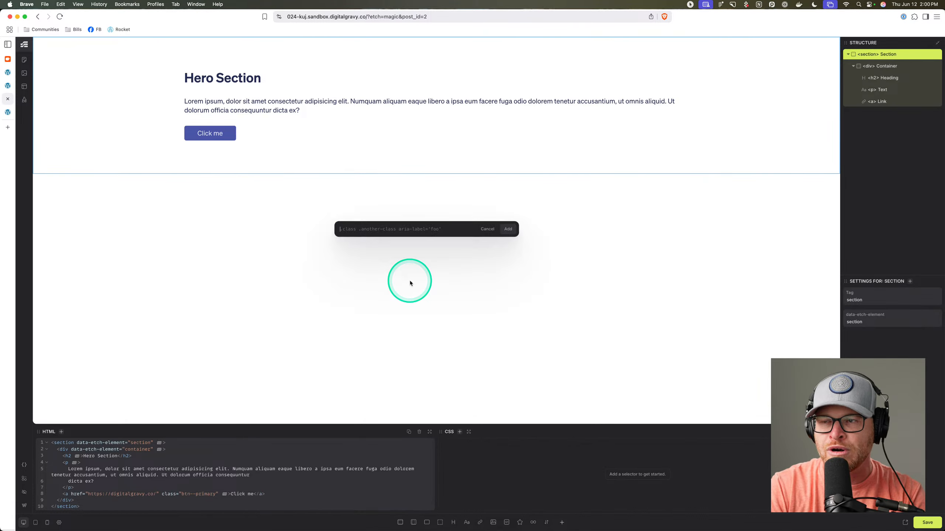
{"action": "type", "text": ".hero"}
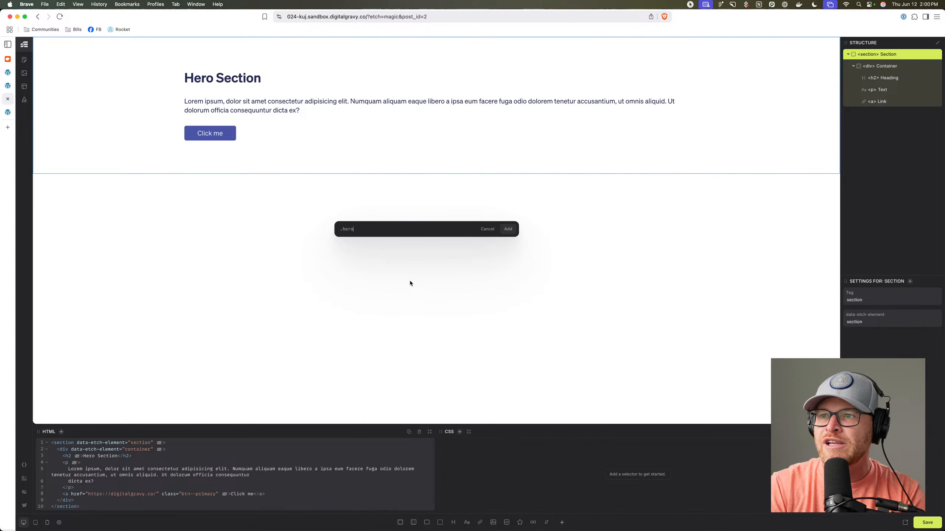
{"action": "key", "text": "Return"}
{"action": "type", "text": "back"}
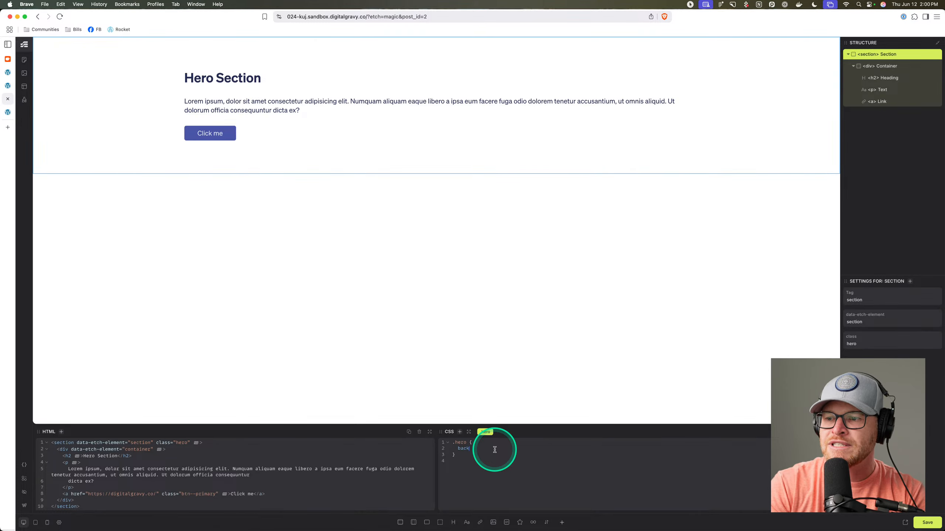
{"action": "type", "text": "ground: var(--base-ultra-light);"}
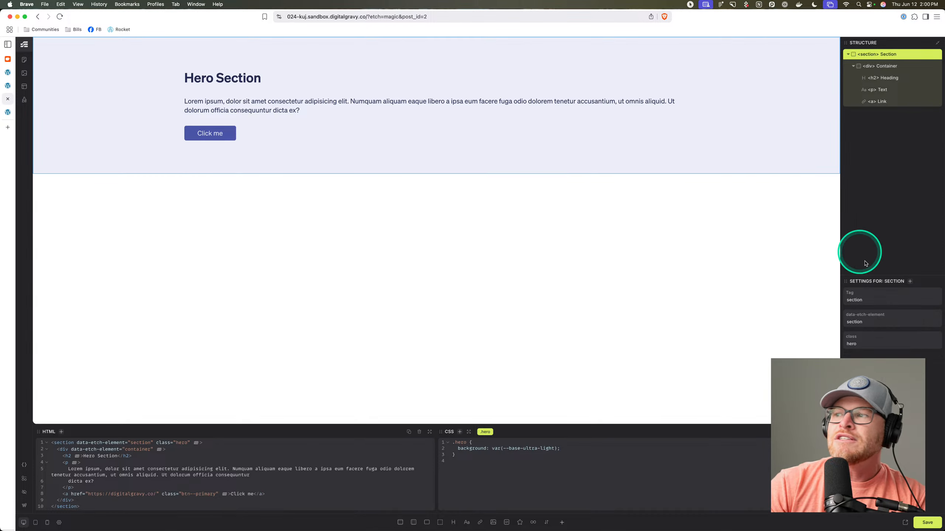
{"action": "left_click", "coordinate": [905, 522]}
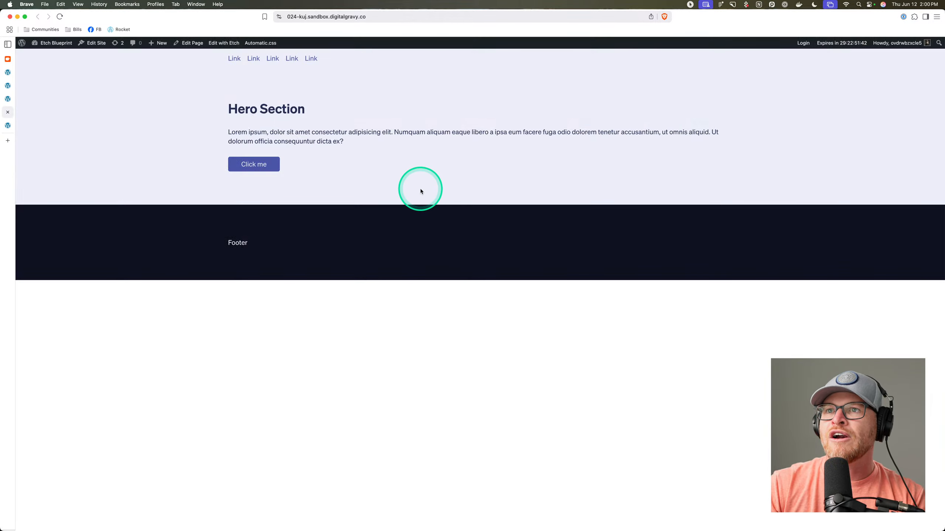
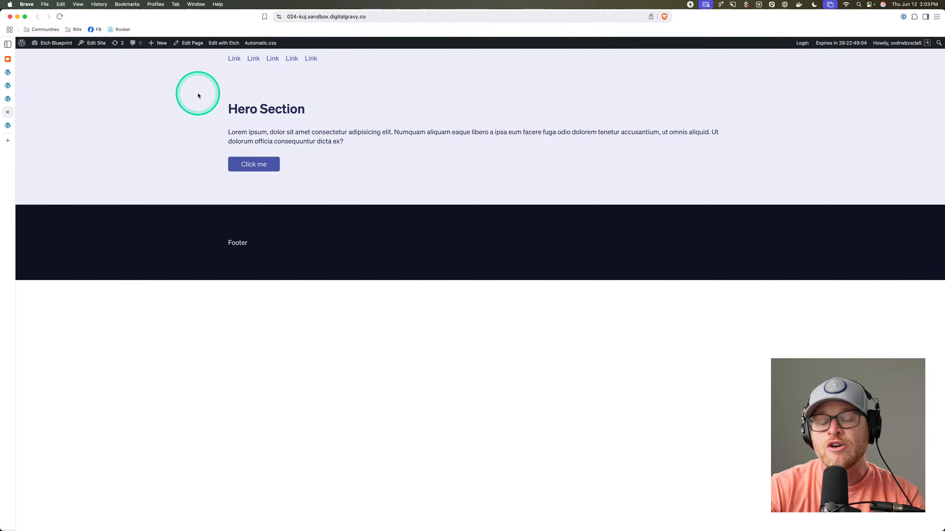
Open the test page from the WordPress pages list and load it in the Etch builder.
{"action": "left_click", "coordinate": [8, 99]}
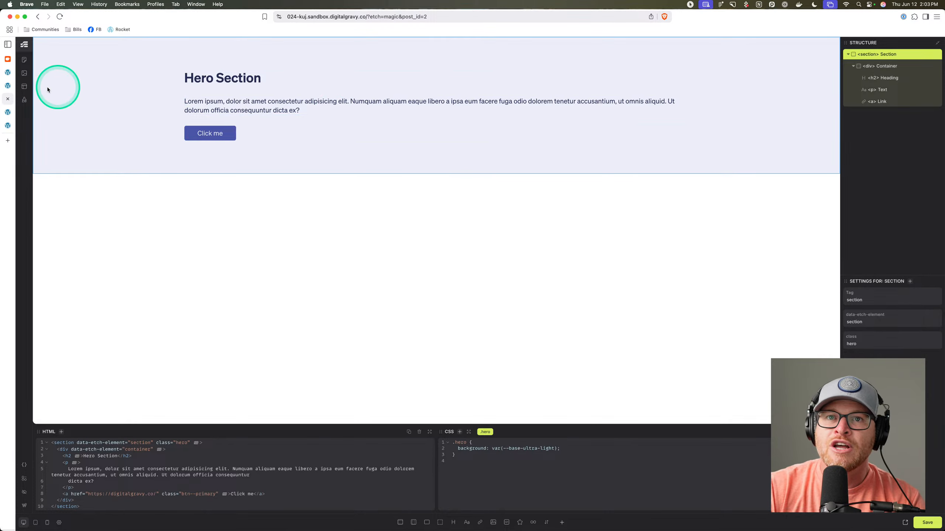
{"action": "left_click", "coordinate": [7, 86]}
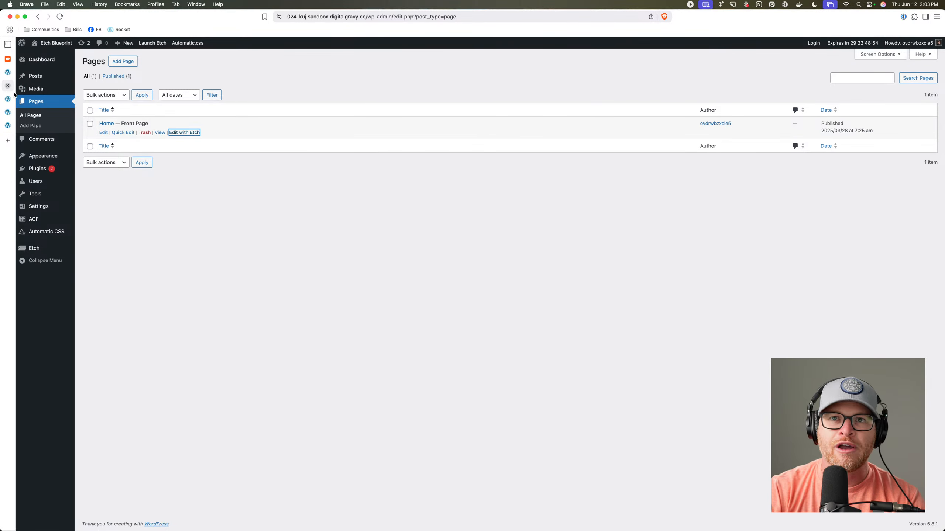
{"action": "left_click", "coordinate": [7, 113]}
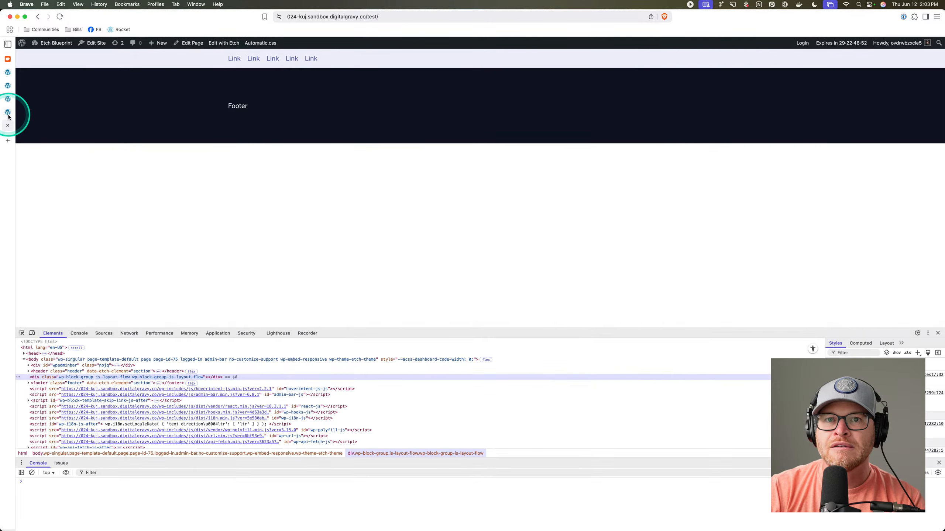
{"action": "left_click", "coordinate": [224, 43]}
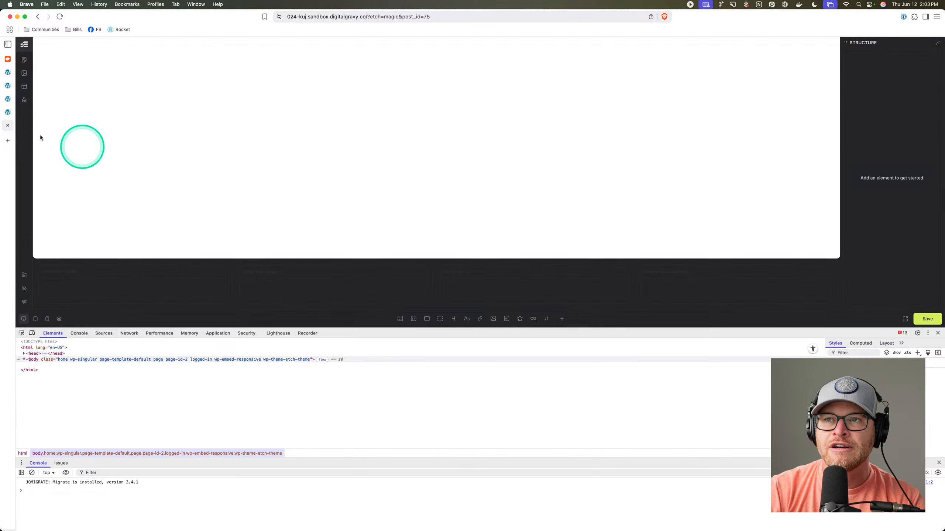
{"action": "left_click", "coordinate": [25, 86]}
Load the Index template, select its Header and bring up the Header's actions menu.
{"action": "left_click", "coordinate": [80, 116]}
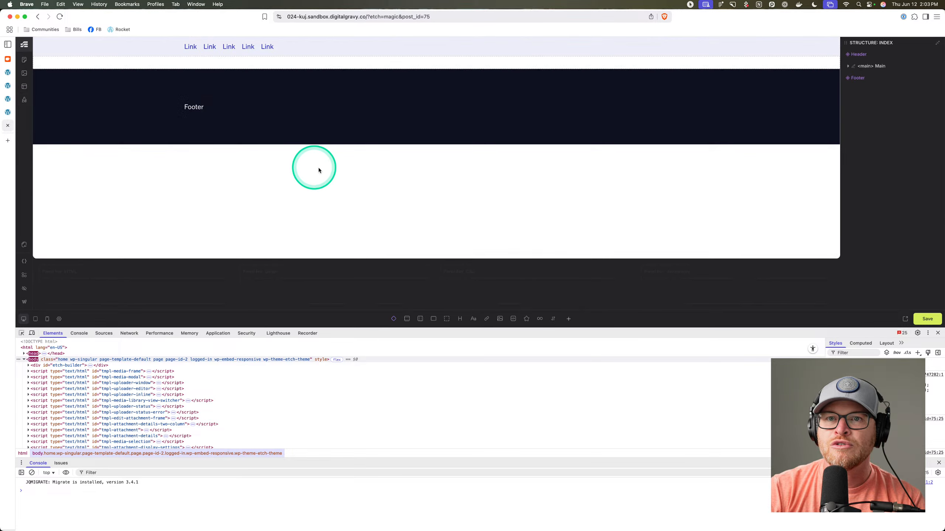
{"action": "left_click", "coordinate": [314, 45]}
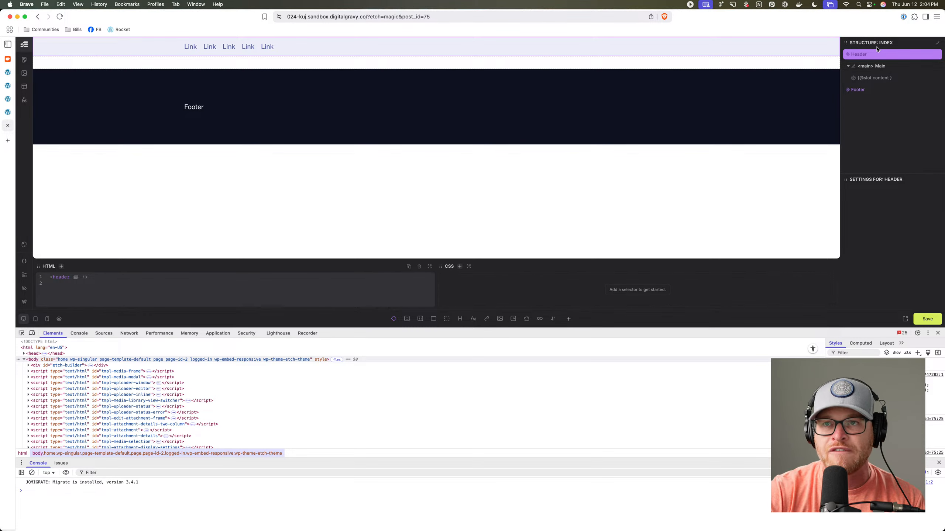
{"action": "left_click", "coordinate": [882, 53]}
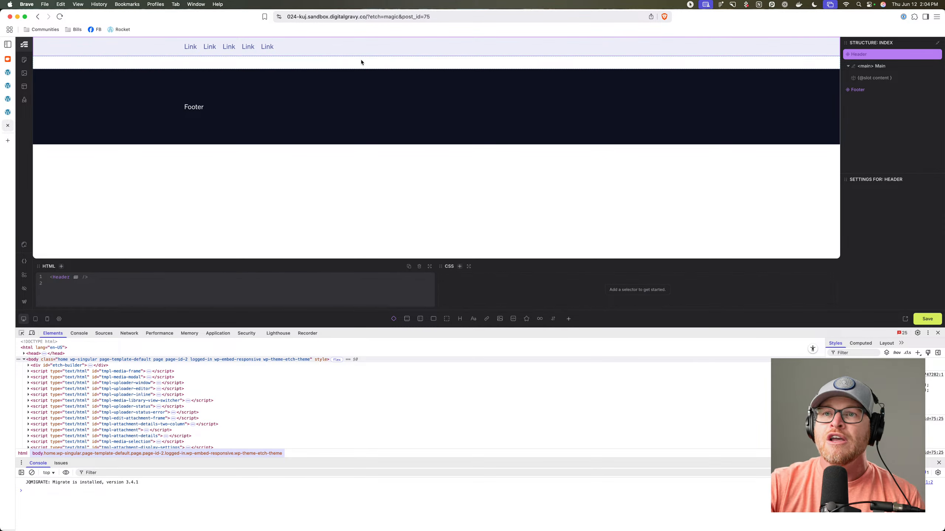
{"action": "right_click", "coordinate": [878, 54]}
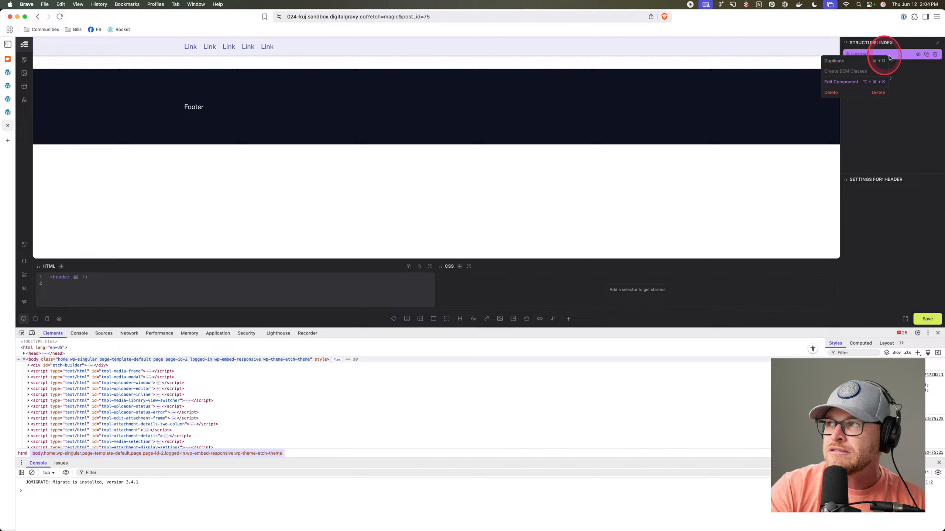
{"action": "left_click", "coordinate": [836, 83]}
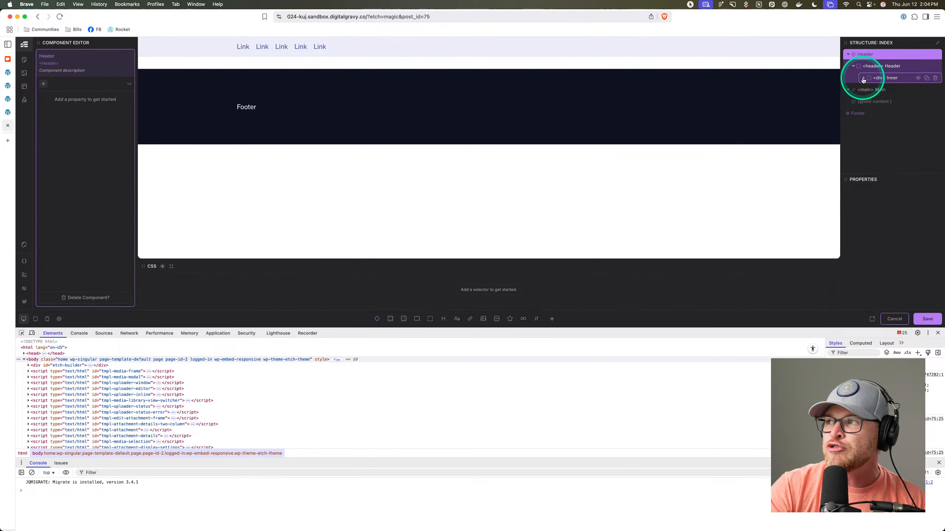
{"action": "left_click", "coordinate": [863, 79]}
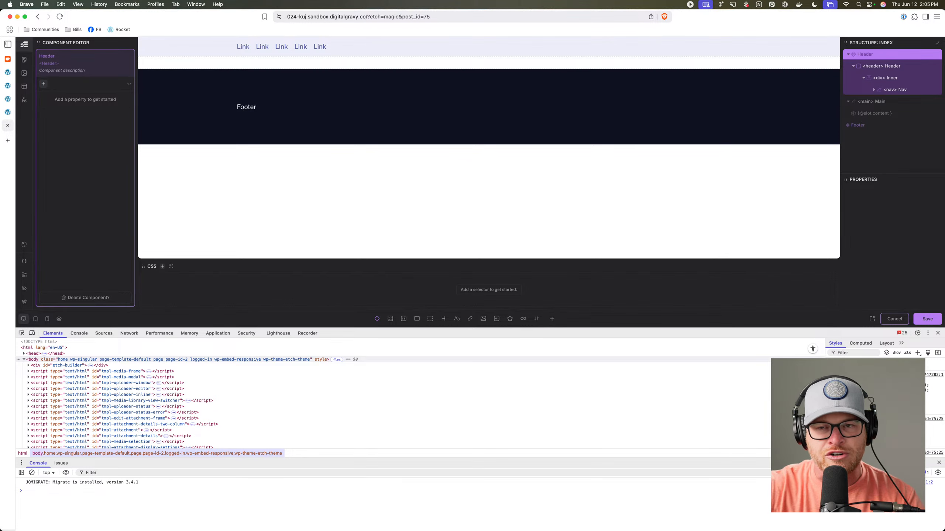
{"action": "left_click", "coordinate": [892, 320]}
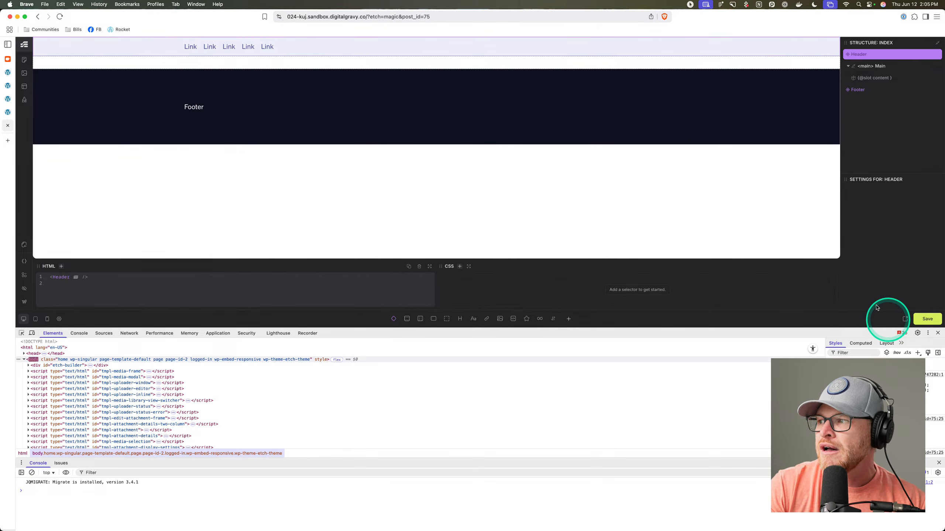
Add a new Single Post template under Posts in the Templates list.
{"action": "left_click", "coordinate": [699, 193]}
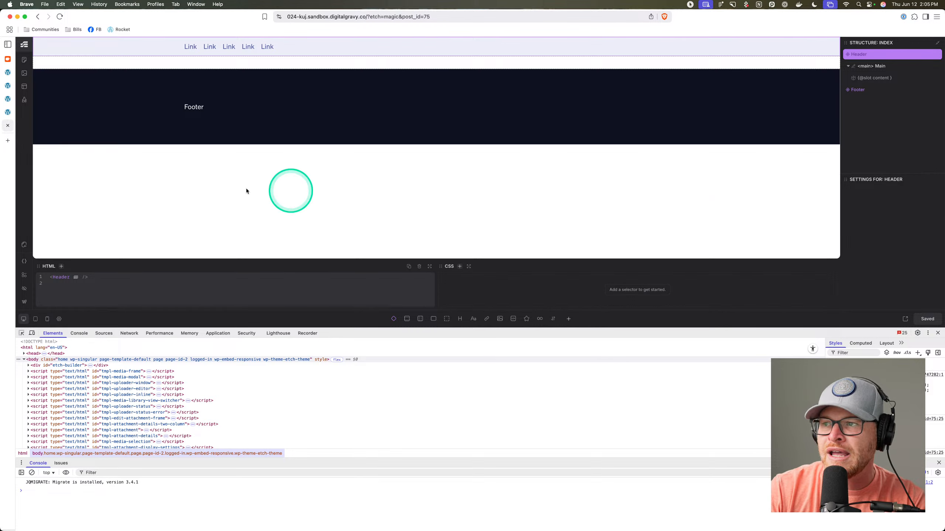
{"action": "left_click", "coordinate": [25, 88]}
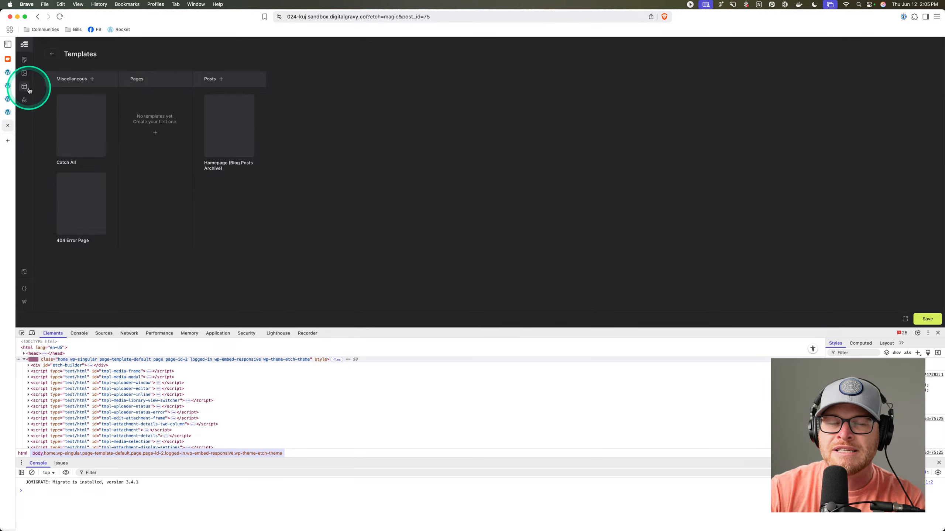
{"action": "left_click", "coordinate": [51, 54]}
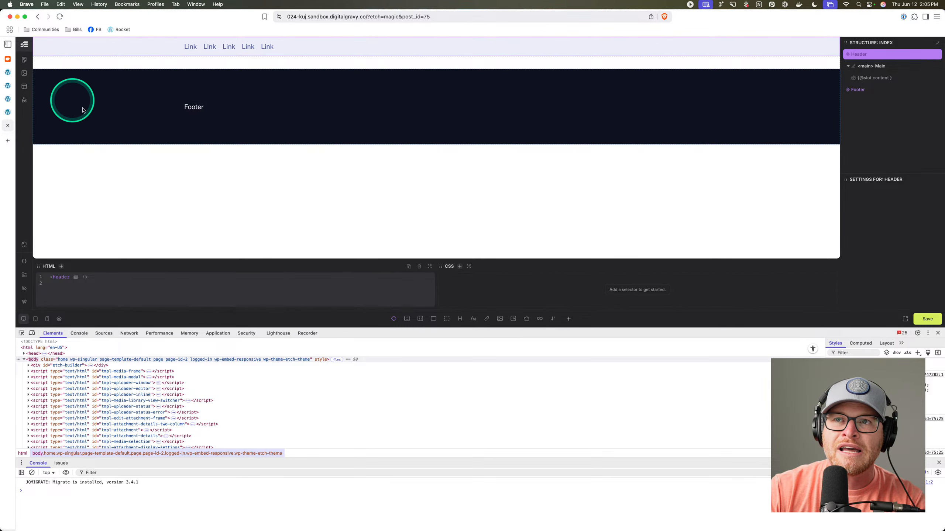
{"action": "left_click", "coordinate": [24, 89]}
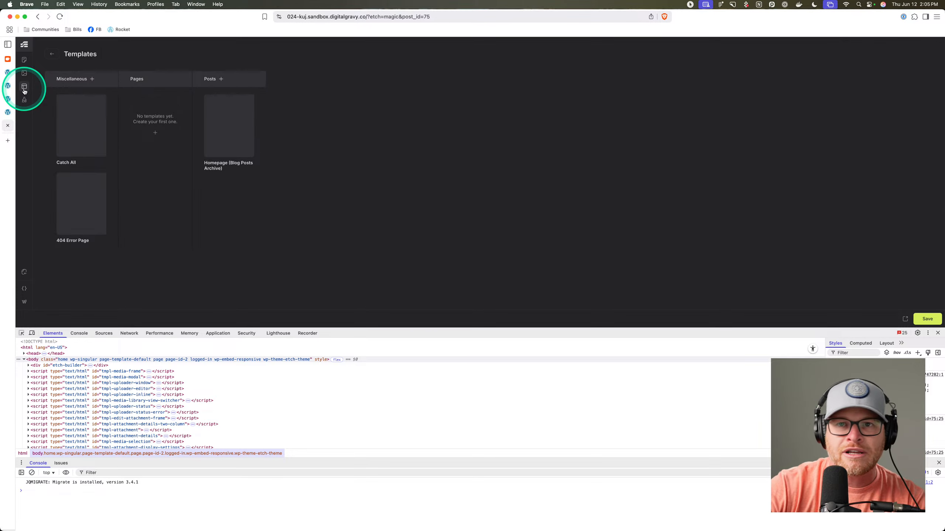
{"action": "left_click", "coordinate": [221, 78]}
{"action": "left_click", "coordinate": [222, 92]}
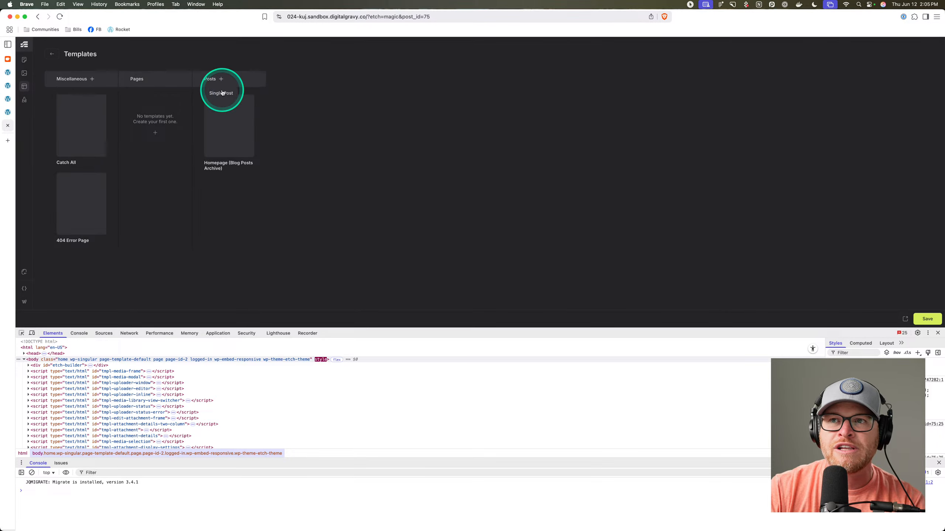
{"action": "left_click", "coordinate": [230, 121]}
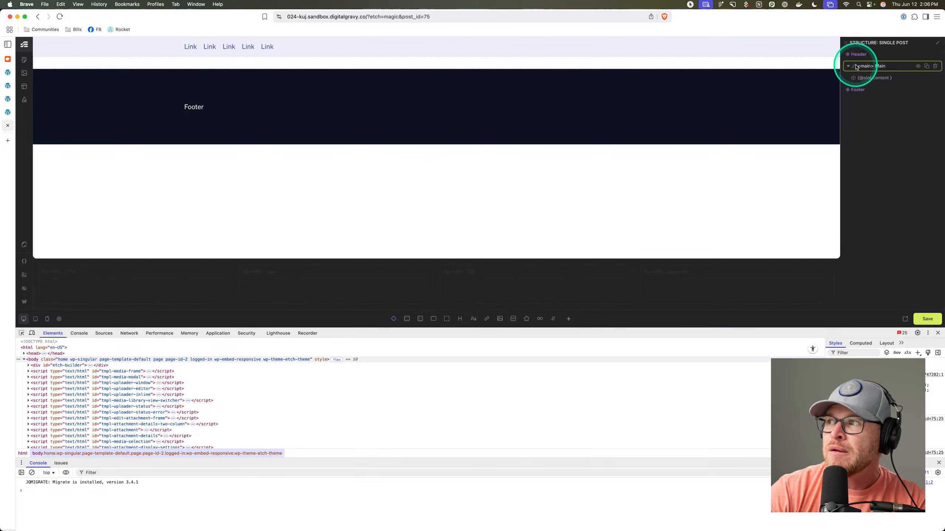
{"action": "left_click", "coordinate": [877, 67]}
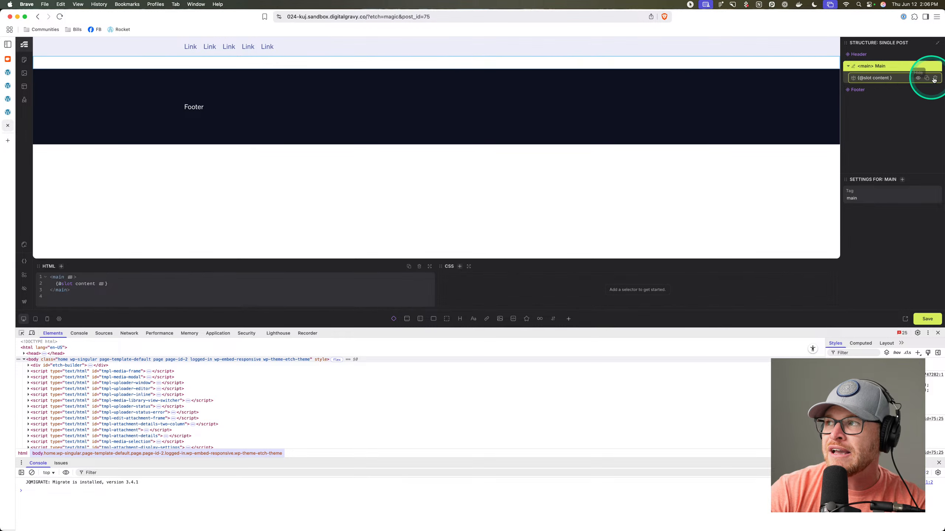
{"action": "left_click", "coordinate": [934, 80]}
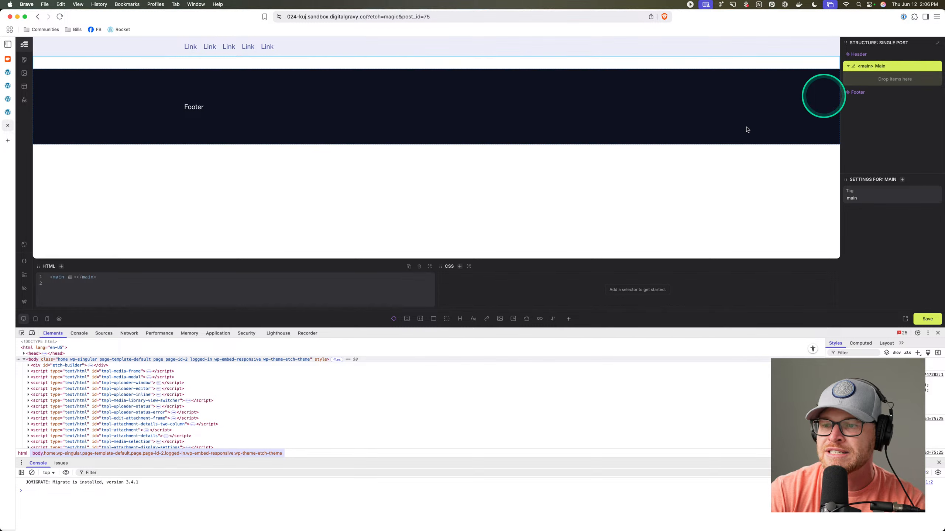
Add a Section with a Container and drag it into the template's Main area.
{"action": "left_click", "coordinate": [404, 320]}
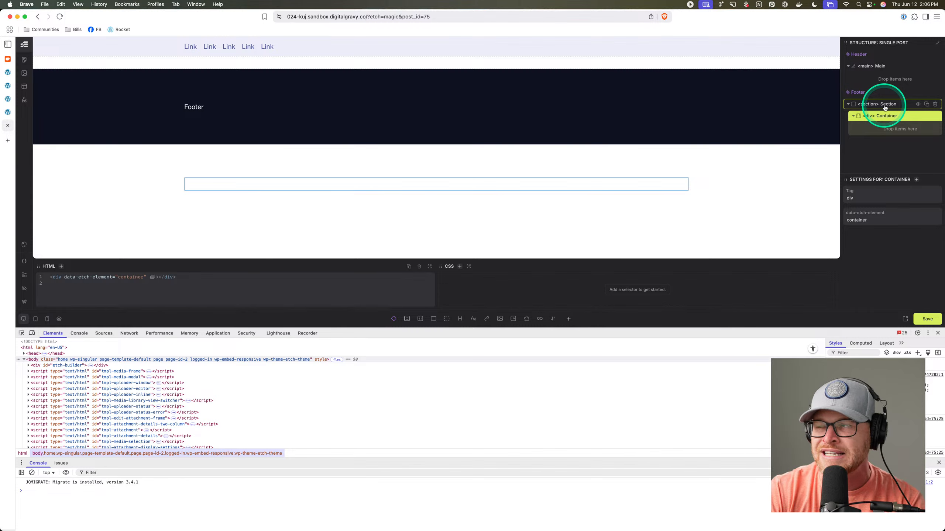
{"action": "left_click_drag", "start_coordinate": [884, 107], "coordinate": [930, 73]}
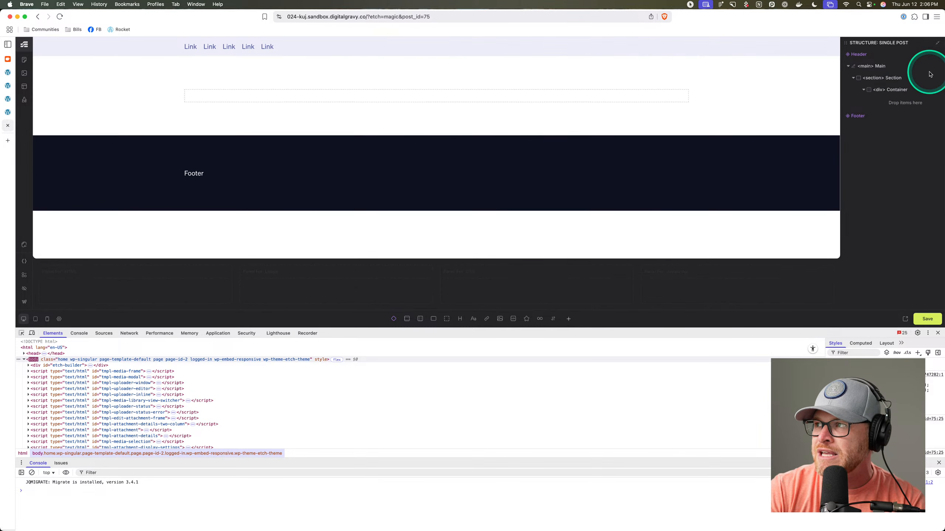
{"action": "left_click", "coordinate": [441, 78]}
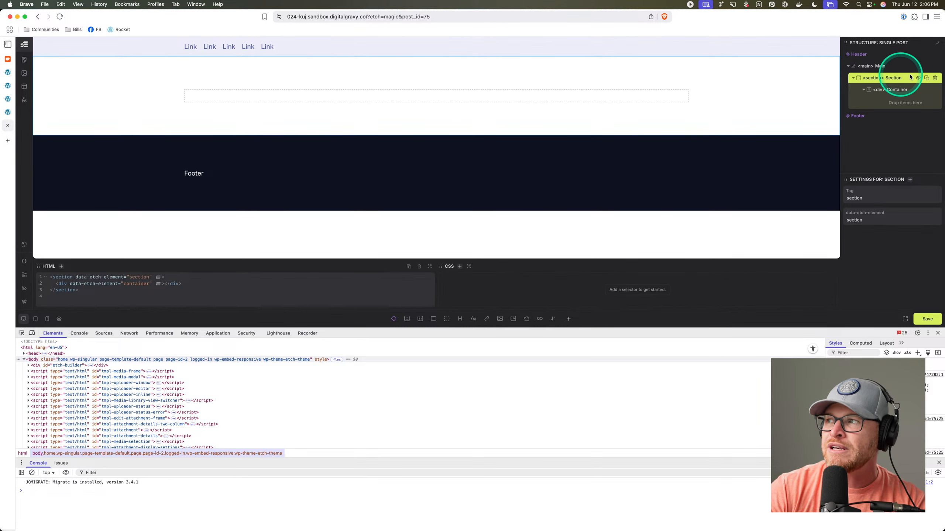
{"action": "left_click", "coordinate": [431, 96]}
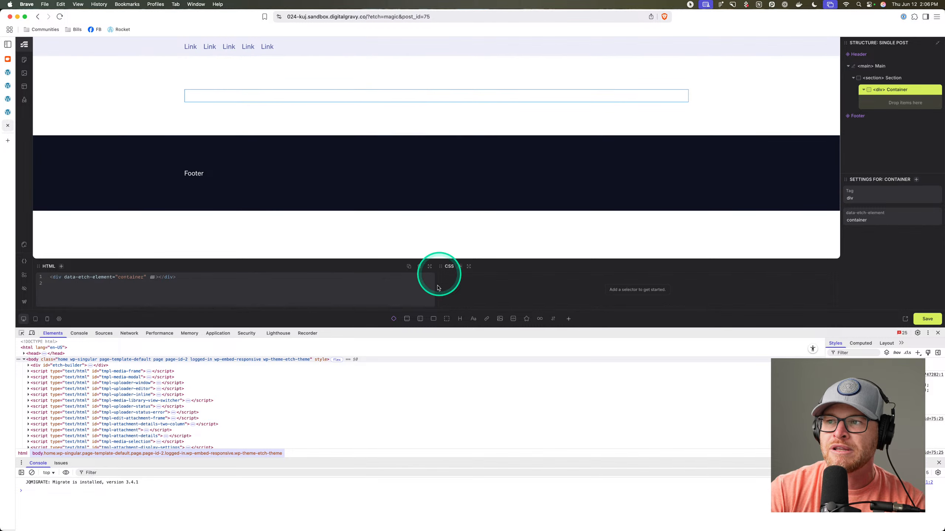
Add an H2 bound to {this.title}, rendering Hello world!, and save the template.
{"action": "left_click", "coordinate": [461, 320]}
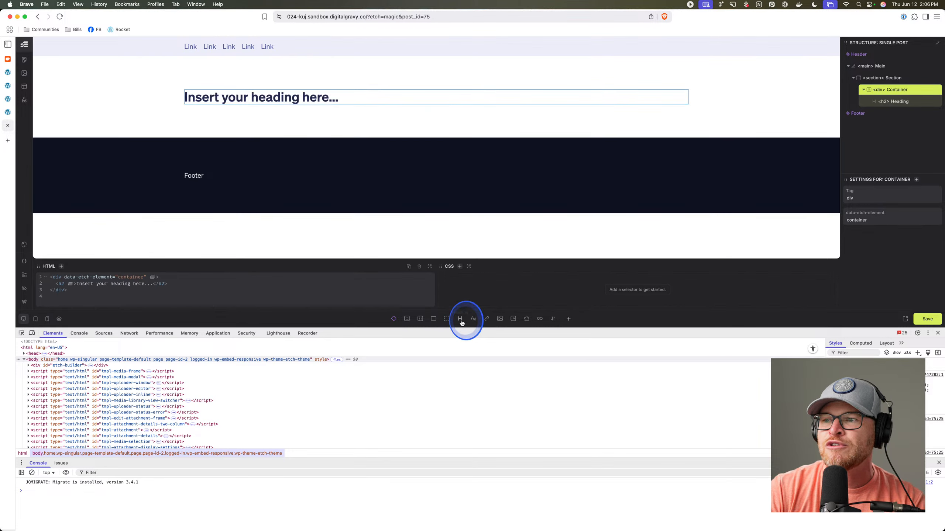
{"action": "left_click", "coordinate": [270, 100]}
{"action": "double_click", "coordinate": [267, 100]}
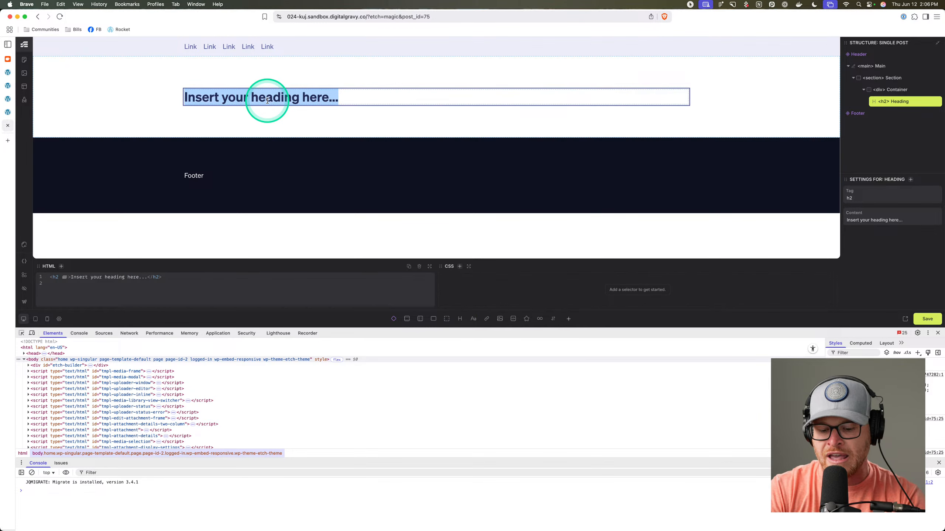
{"action": "type", "text": "{this.tit"}
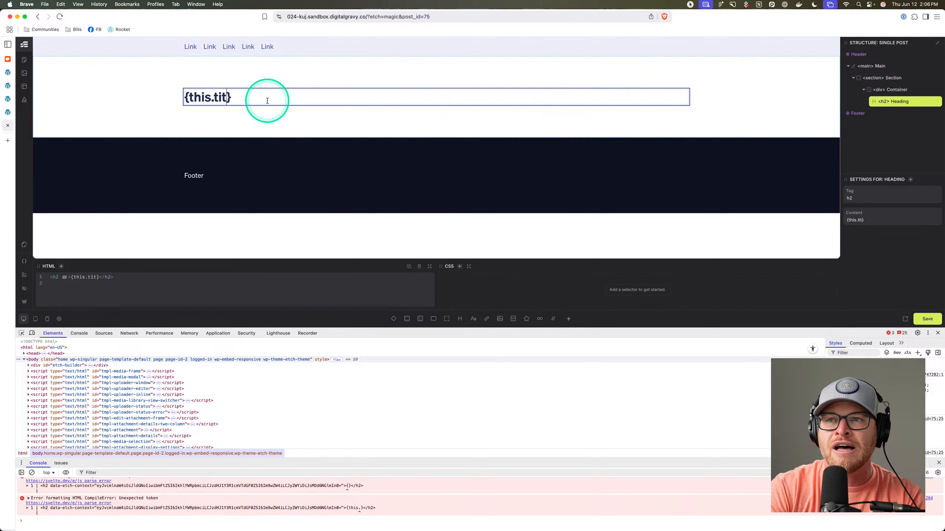
{"action": "type", "text": "le"}
{"action": "left_click", "coordinate": [192, 73]}
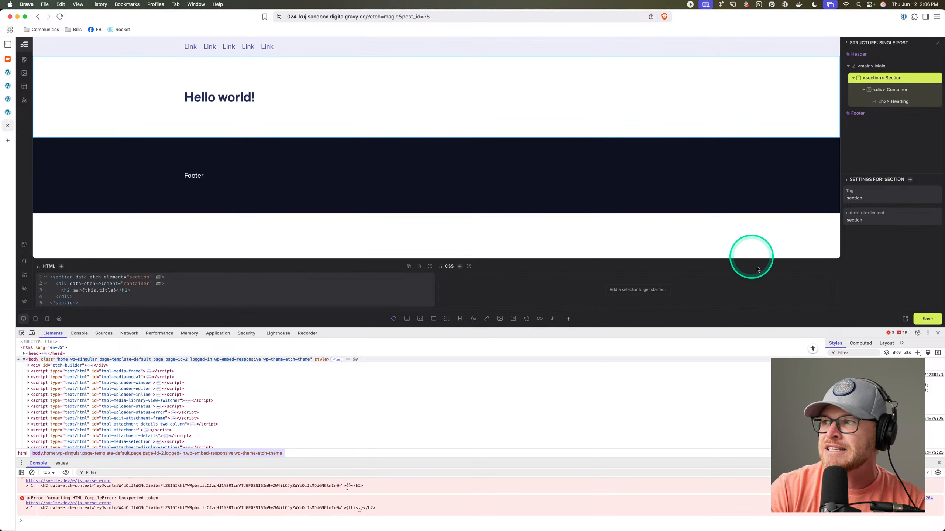
{"action": "left_click", "coordinate": [927, 320]}
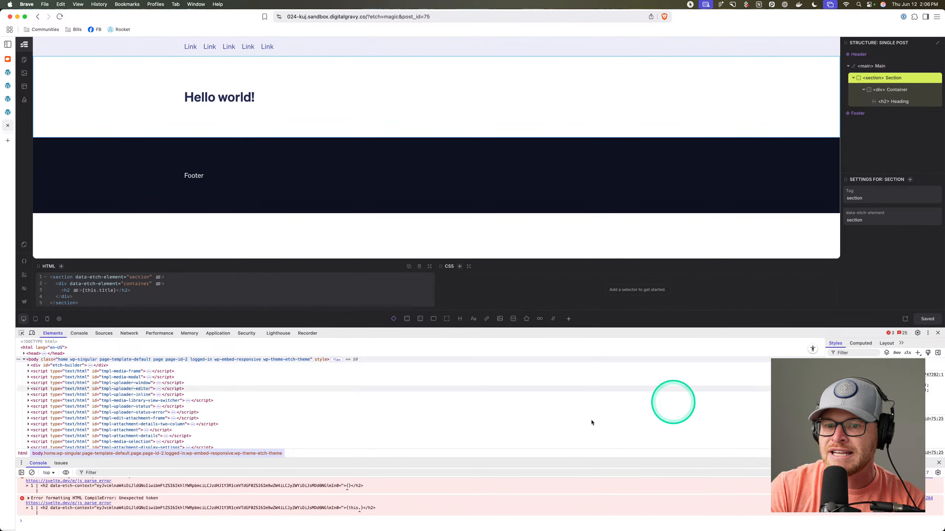
{"action": "left_click_drag", "start_coordinate": [496, 457], "coordinate": [506, 354]}
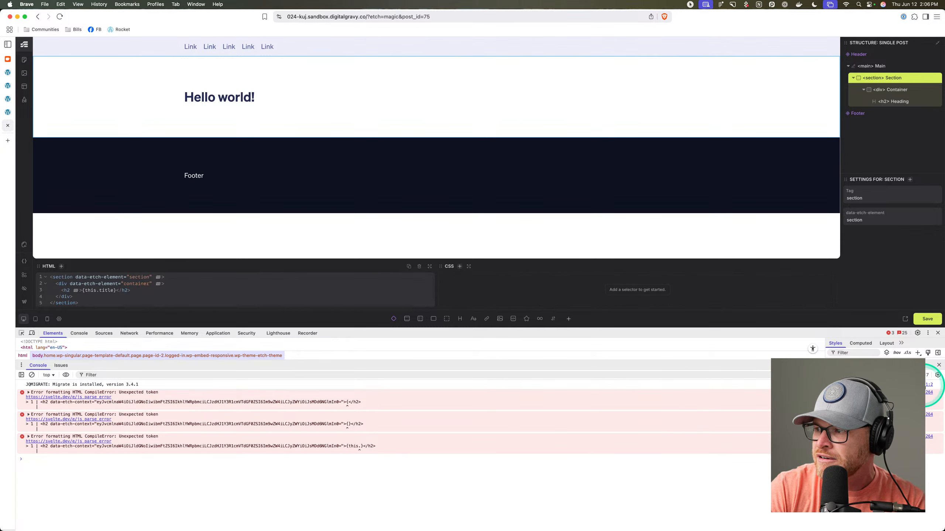
Close the developer tools and go to this post's WordPress editor.
{"action": "left_click", "coordinate": [939, 366]}
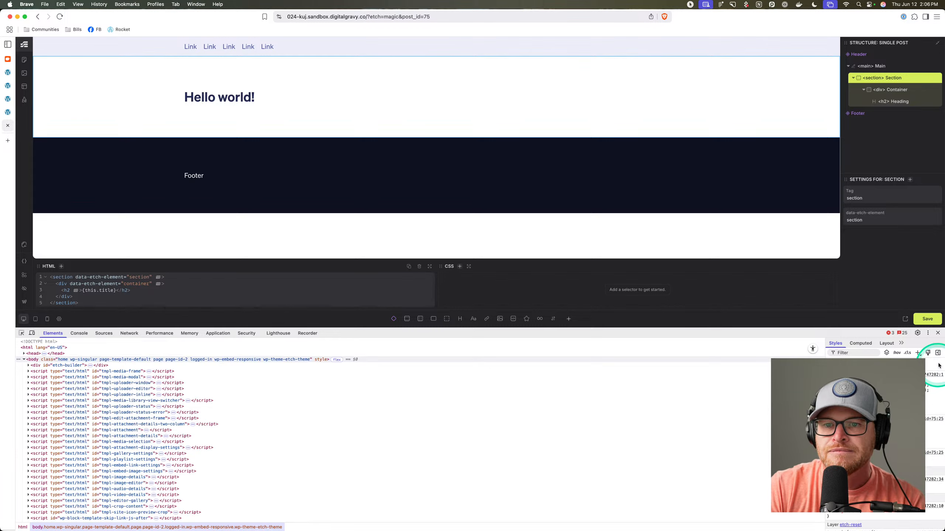
{"action": "left_click", "coordinate": [938, 334]}
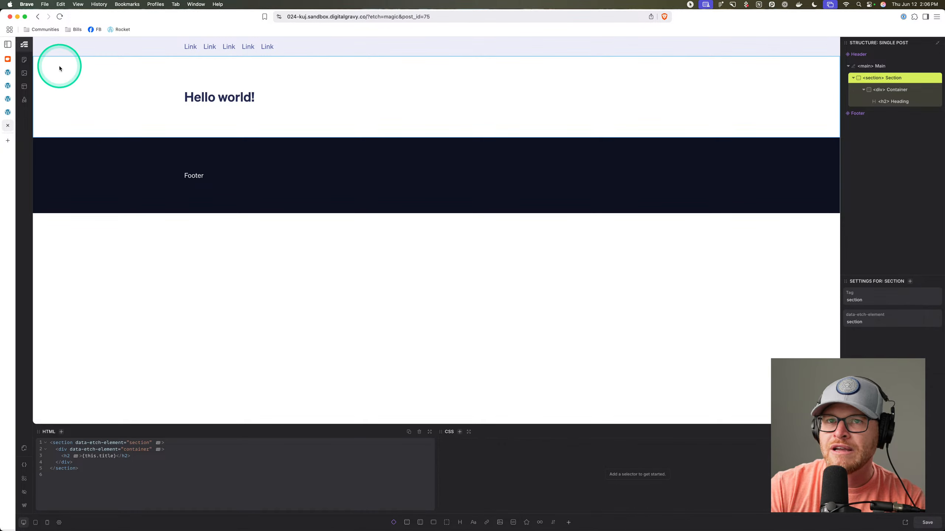
{"action": "left_click", "coordinate": [25, 505]}
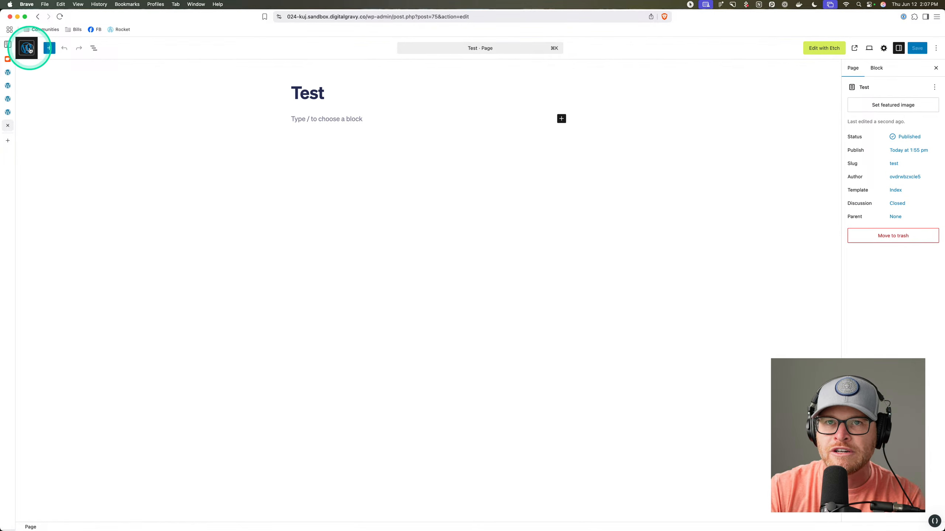
View the Hello world! post on the live site, then return to the Etch tab.
{"action": "left_click", "coordinate": [30, 50]}
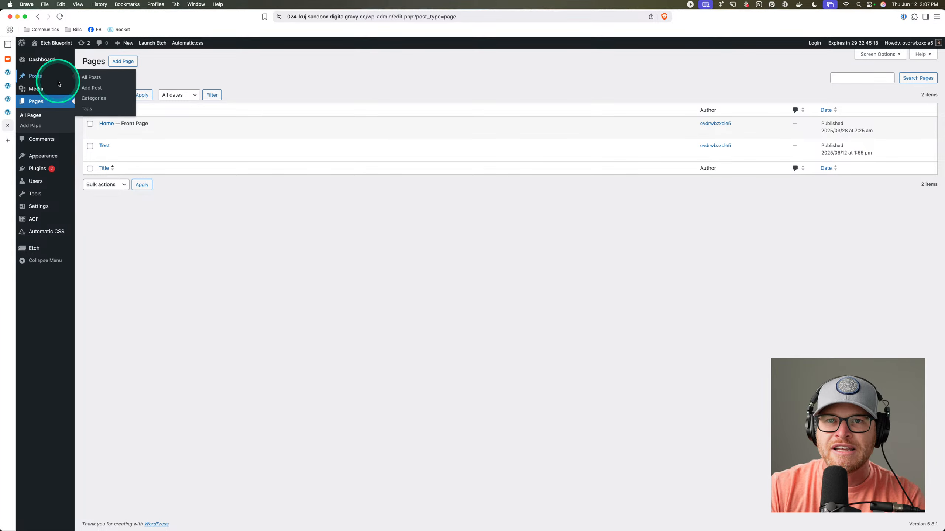
{"action": "left_click", "coordinate": [44, 76]}
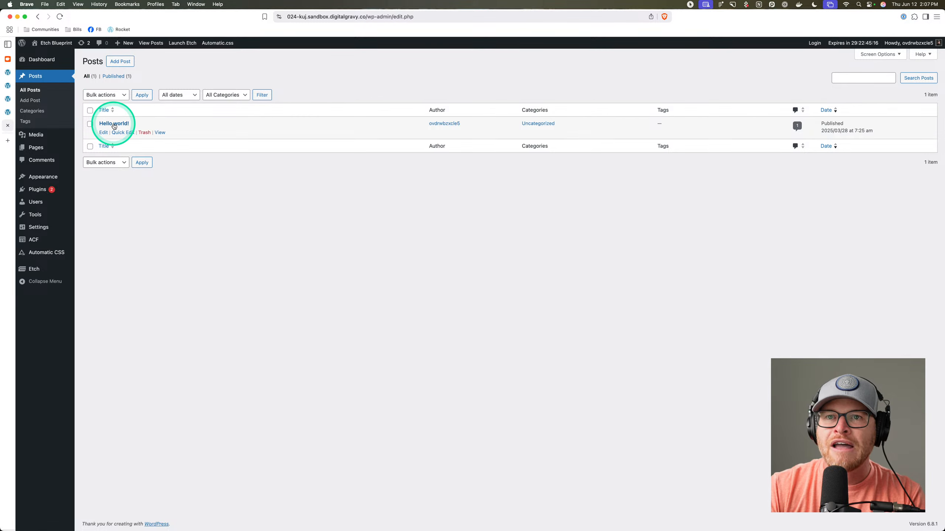
{"action": "left_click", "coordinate": [158, 133]}
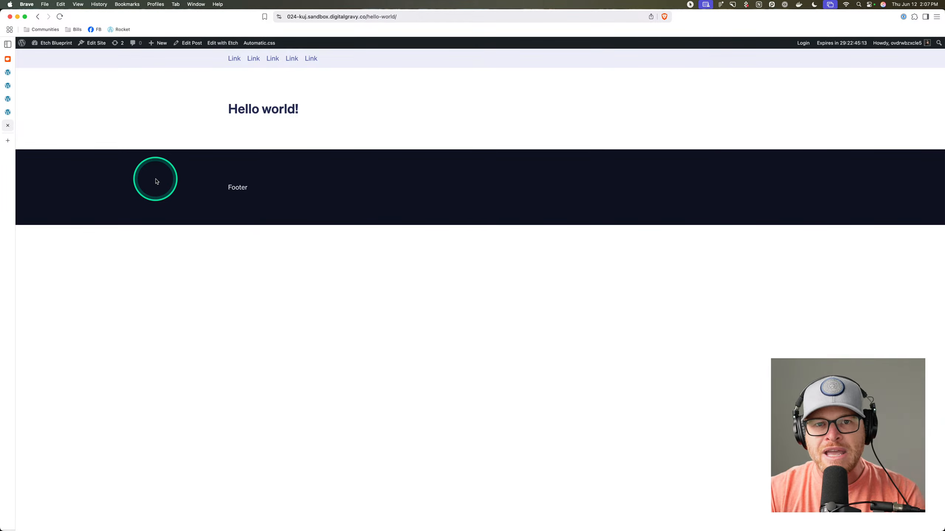
{"action": "left_click_drag", "start_coordinate": [229, 107], "coordinate": [324, 115]}
{"action": "left_click", "coordinate": [323, 115]}
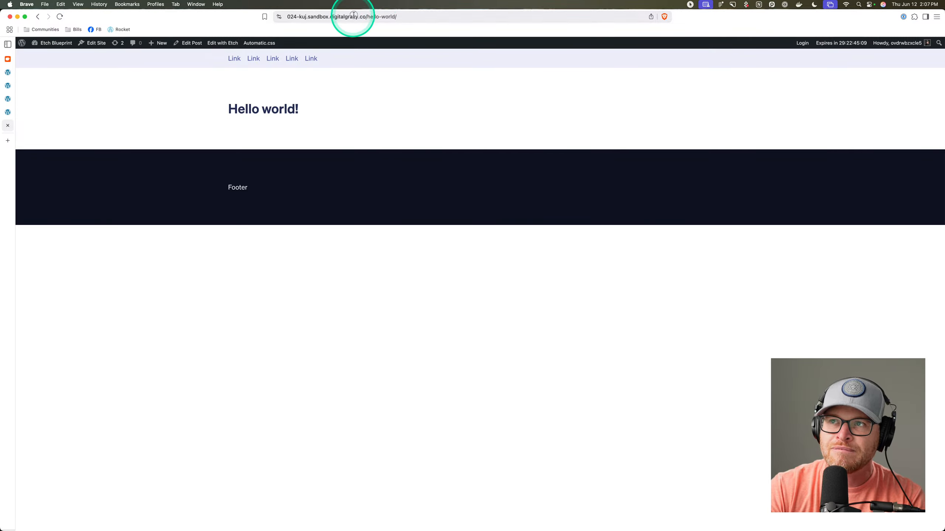
{"action": "left_click_drag", "start_coordinate": [355, 17], "coordinate": [414, 17]}
{"action": "left_click_drag", "start_coordinate": [382, 94], "coordinate": [227, 110]}
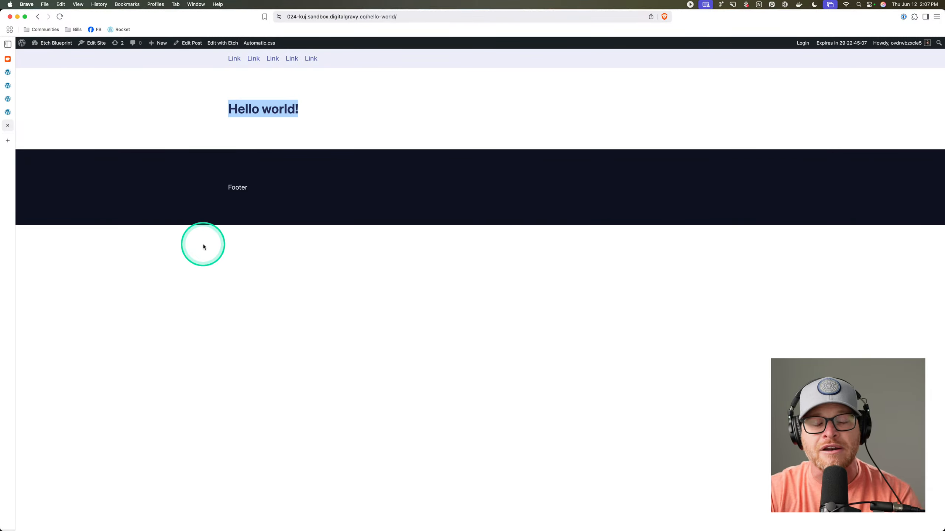
{"action": "left_click", "coordinate": [382, 67]}
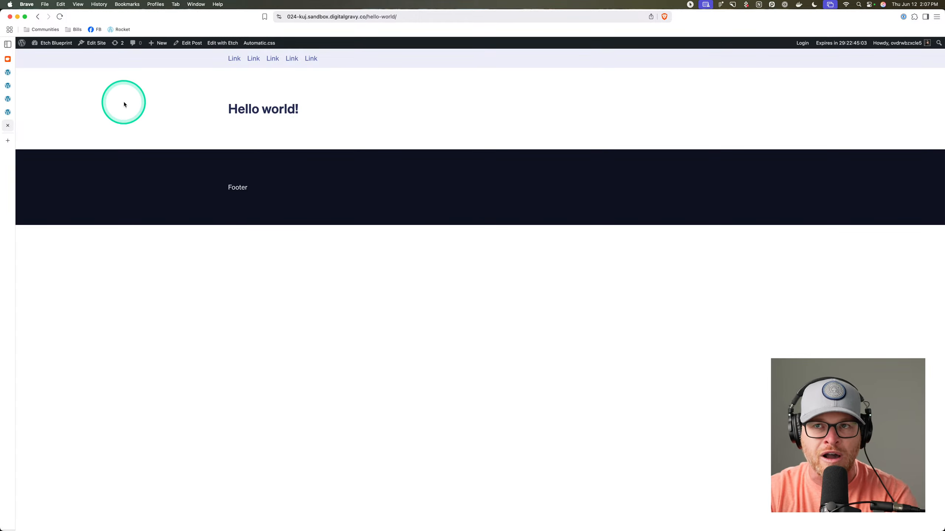
{"action": "left_click", "coordinate": [9, 102]}
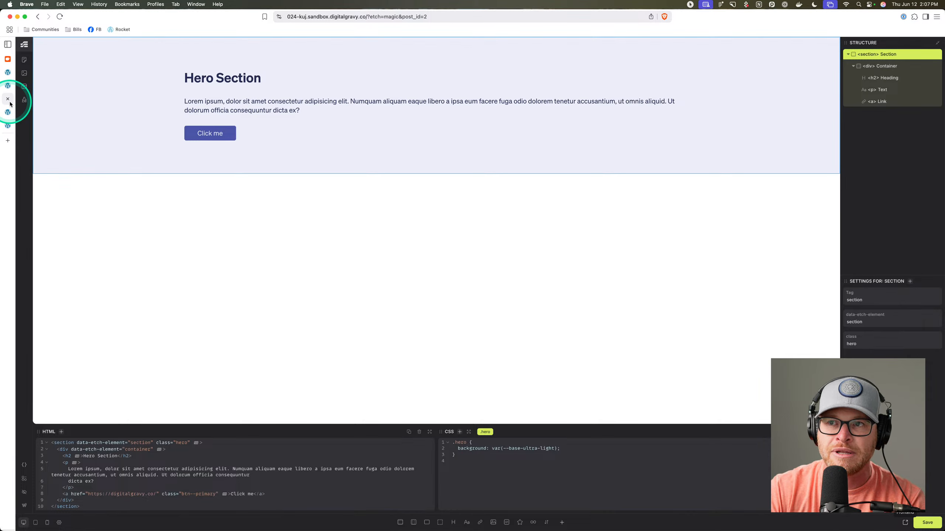
Close the extra Etch editor tabs in the browser.
{"action": "left_click", "coordinate": [7, 85]}
{"action": "left_click", "coordinate": [8, 101]}
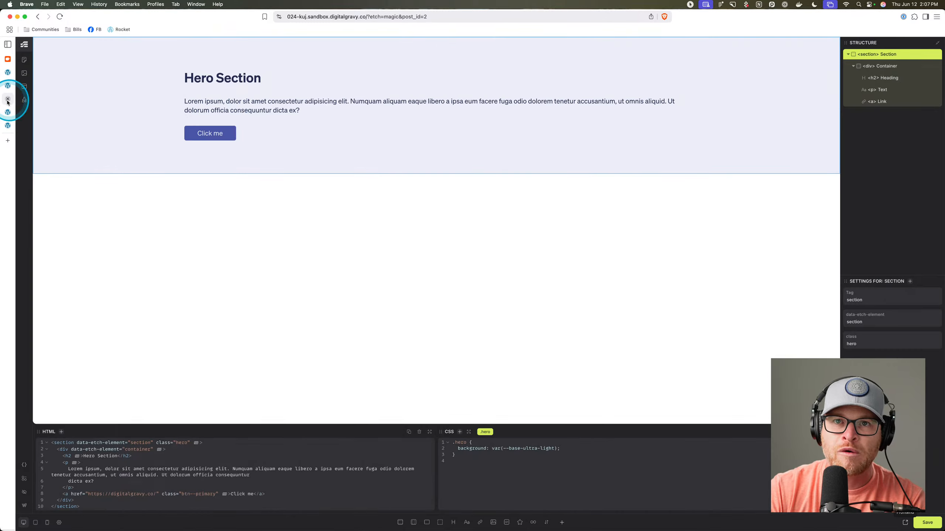
{"action": "left_click", "coordinate": [7, 100]}
{"action": "left_click", "coordinate": [8, 100]}
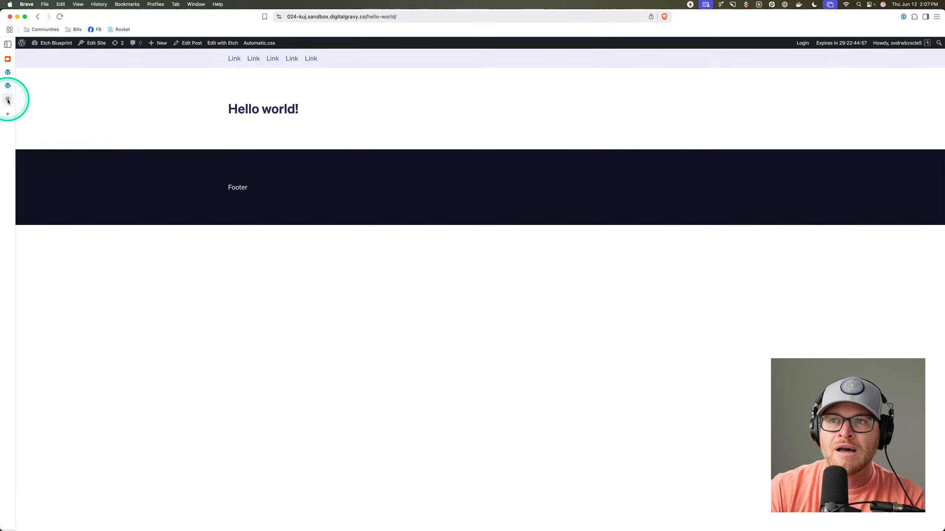
Check the live Home page, then view the live Hello world! post from Posts.
{"action": "left_click", "coordinate": [60, 55]}
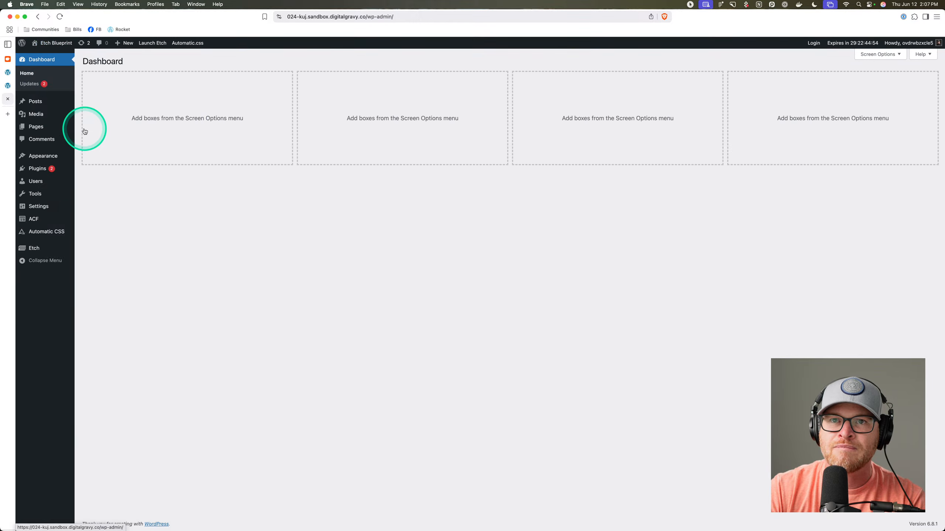
{"action": "left_click", "coordinate": [38, 126]}
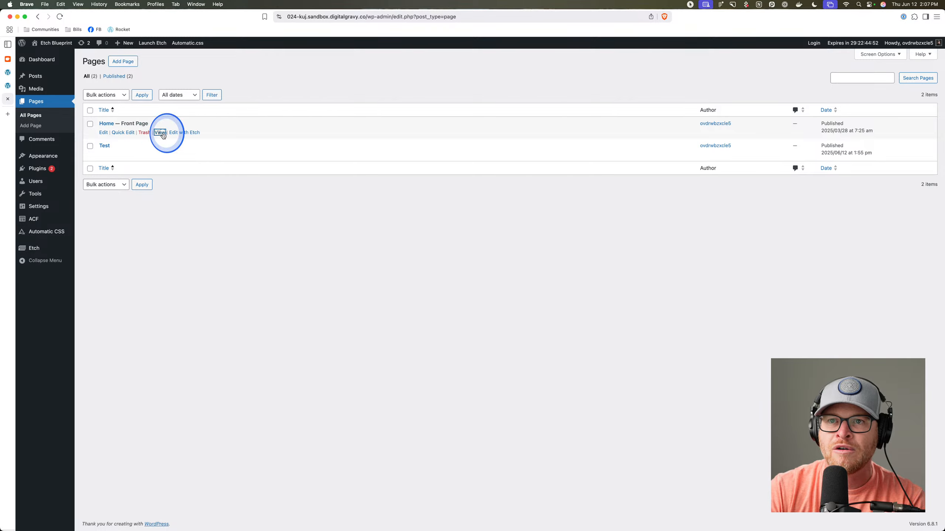
{"action": "left_click", "coordinate": [160, 132]}
{"action": "left_click_drag", "start_coordinate": [120, 137], "coordinate": [154, 122]}
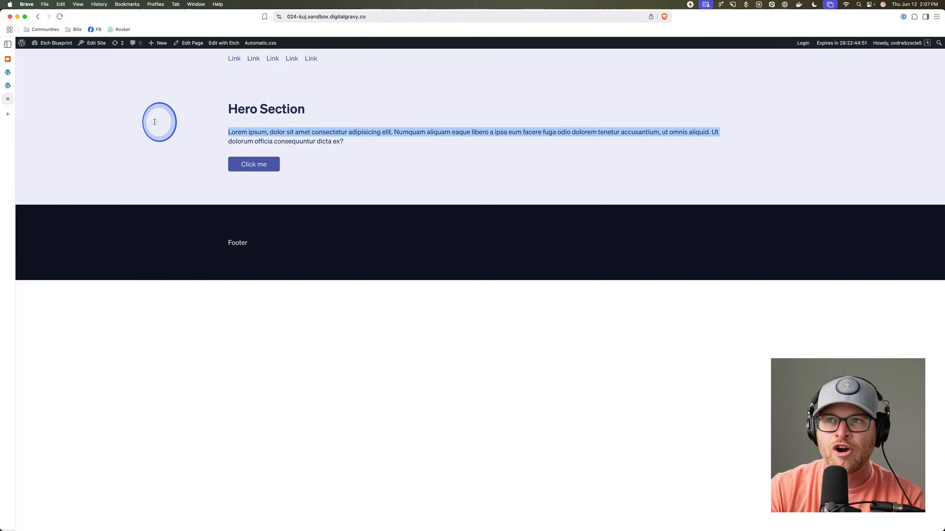
{"action": "left_click", "coordinate": [219, 78]}
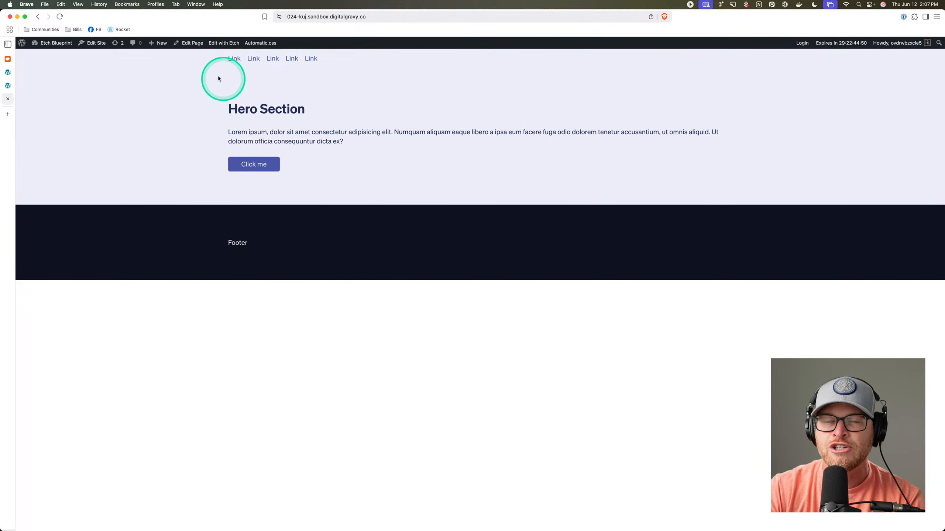
{"action": "left_click", "coordinate": [37, 16]}
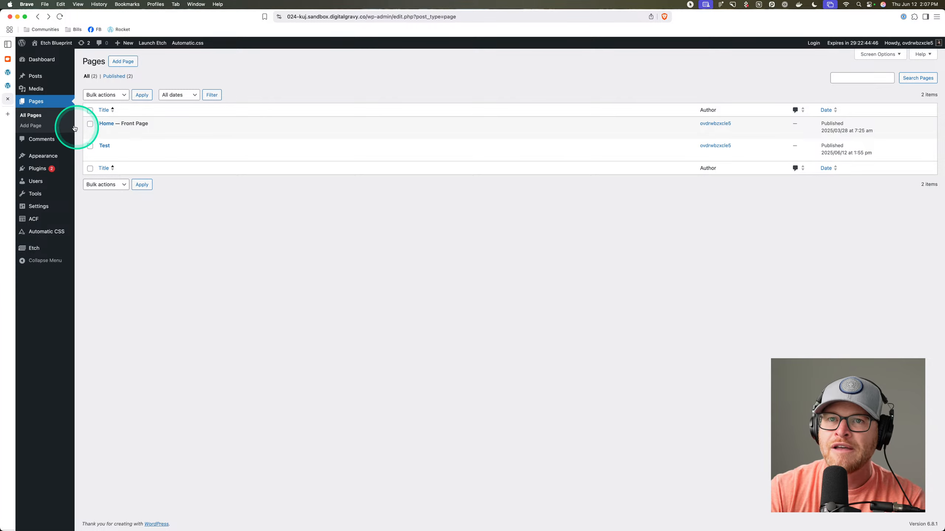
{"action": "left_click", "coordinate": [41, 77]}
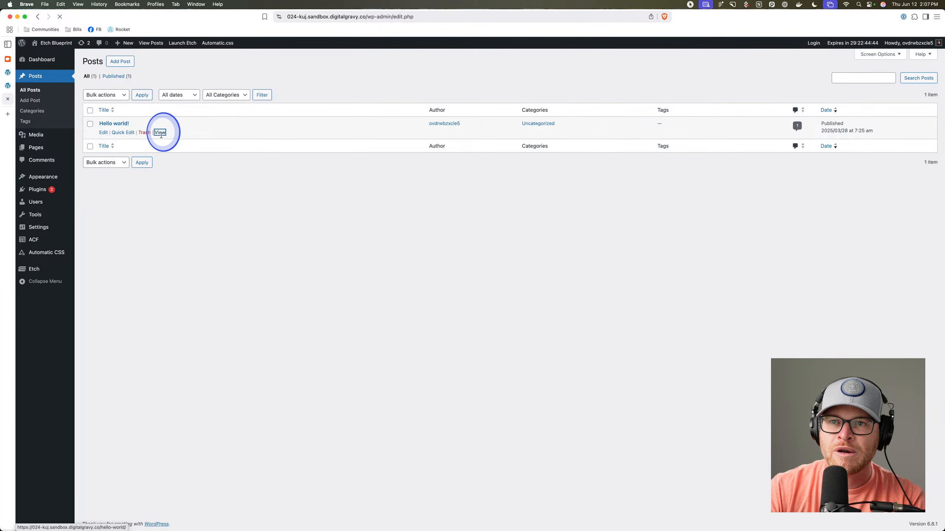
{"action": "left_click", "coordinate": [160, 132]}
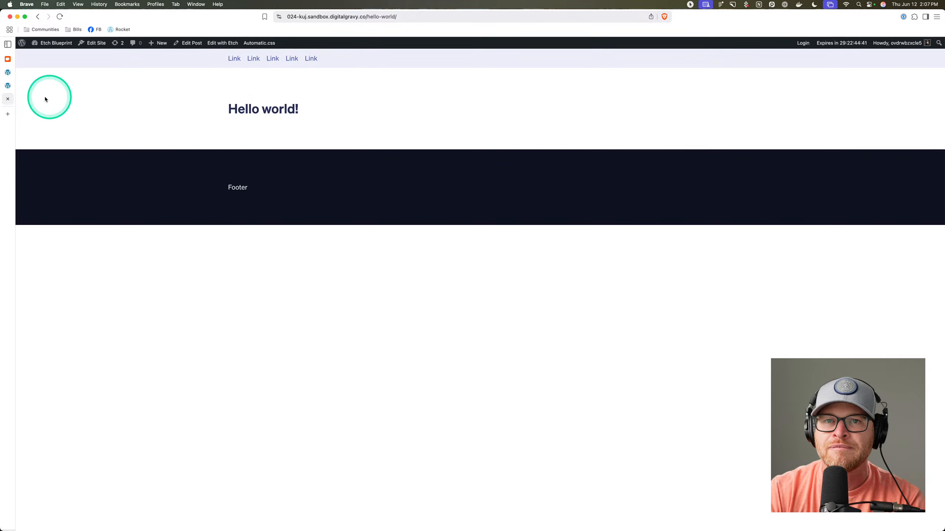
Open the Single Post template in Etch and select its {this.title} heading.
{"action": "left_click", "coordinate": [6, 86]}
{"action": "left_click", "coordinate": [182, 133]}
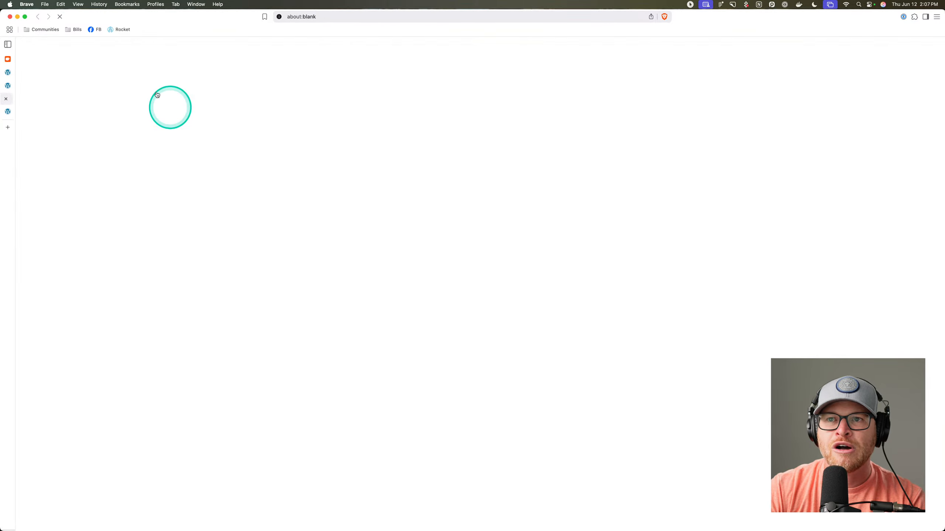
{"action": "left_click", "coordinate": [28, 87]}
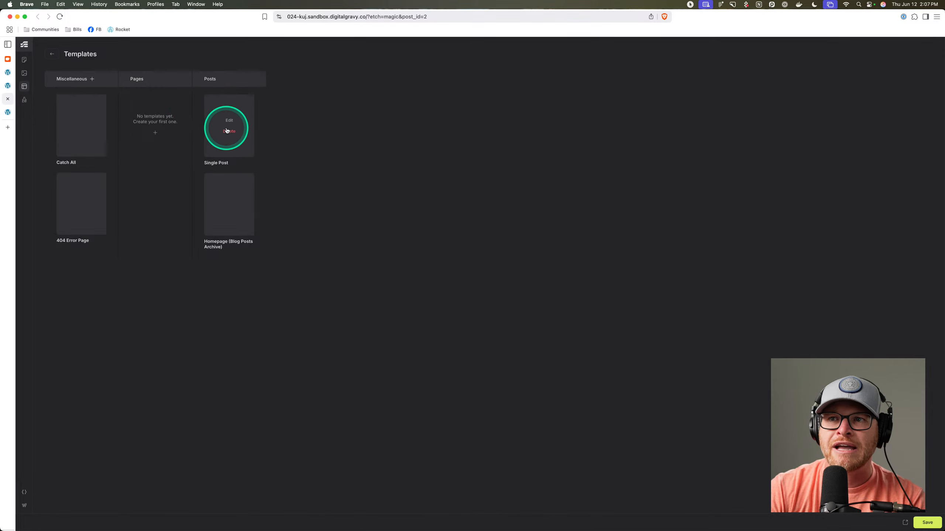
{"action": "left_click", "coordinate": [226, 121]}
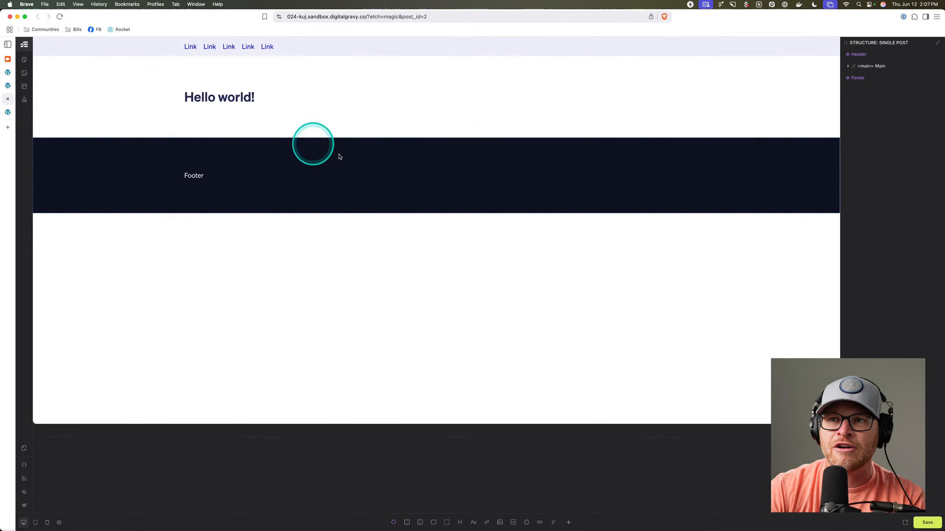
{"action": "left_click", "coordinate": [239, 97]}
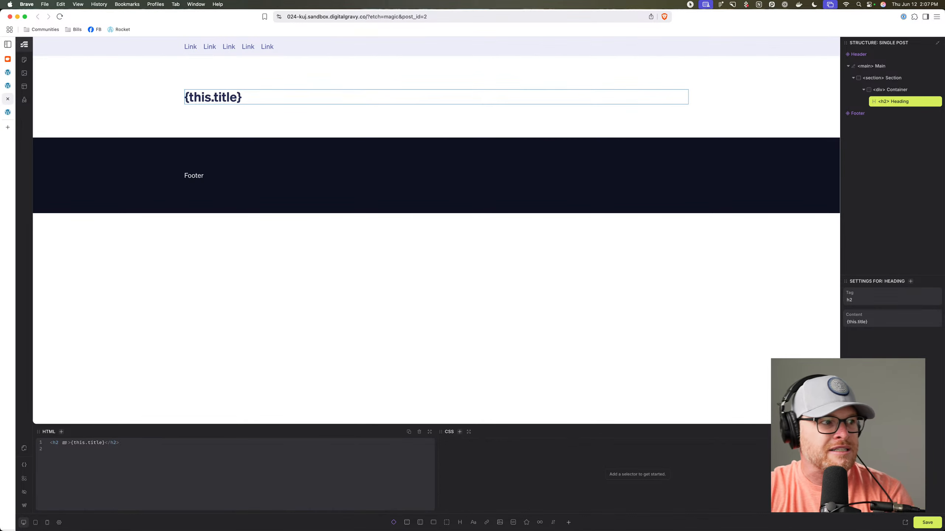
Rearrange the browser windows and bring the Dribbble reference tab into this window.
{"action": "mouse_move", "coordinate": [257, 527]}
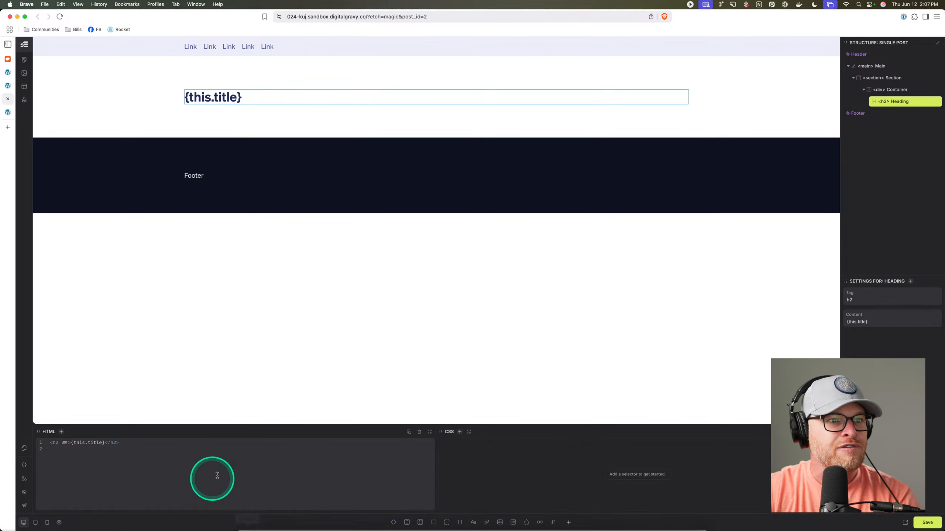
{"action": "left_click_drag", "start_coordinate": [122, 18], "coordinate": [220, 59]}
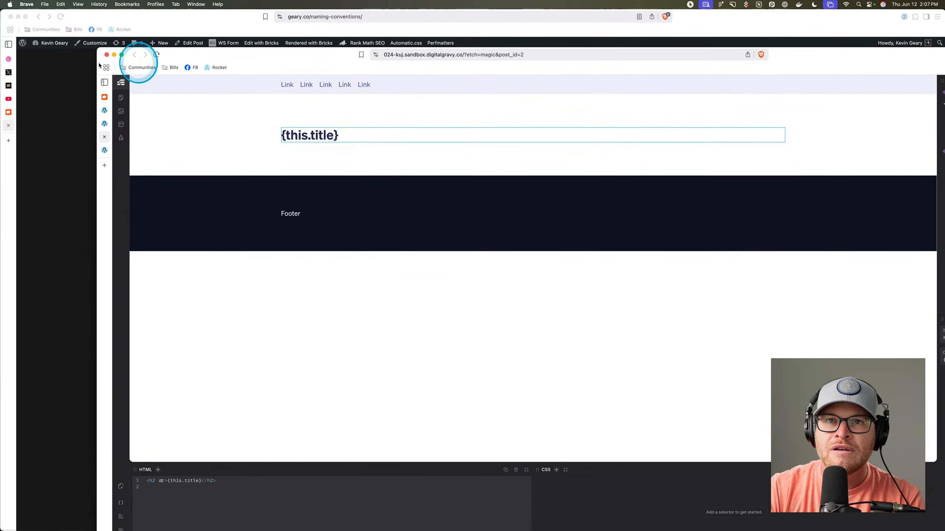
{"action": "left_click_drag", "start_coordinate": [130, 17], "coordinate": [0, 80]}
{"action": "double_click", "coordinate": [188, 56]}
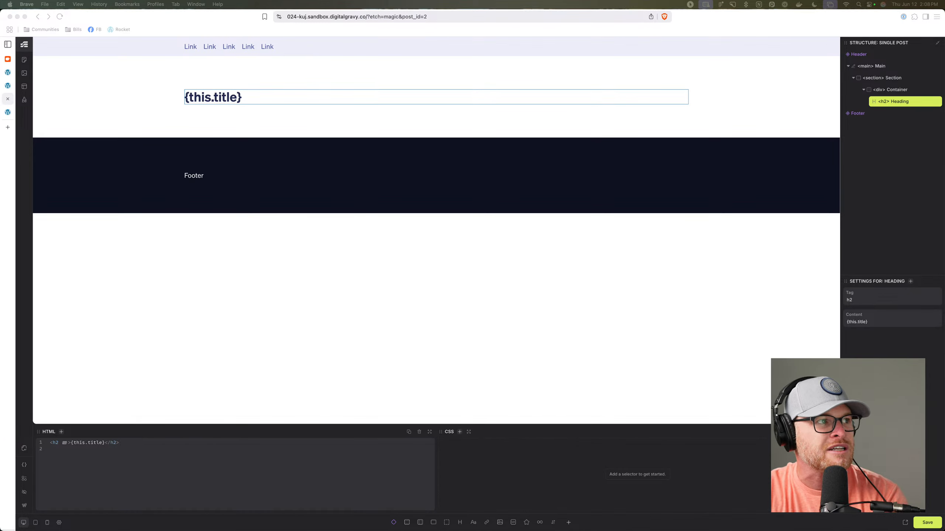
{"action": "mouse_move", "coordinate": [0, 103]}
{"action": "left_mouse_down"}
{"action": "mouse_move", "coordinate": [140, 105]}
{"action": "mouse_move", "coordinate": [10, 91]}
{"action": "left_mouse_up"}
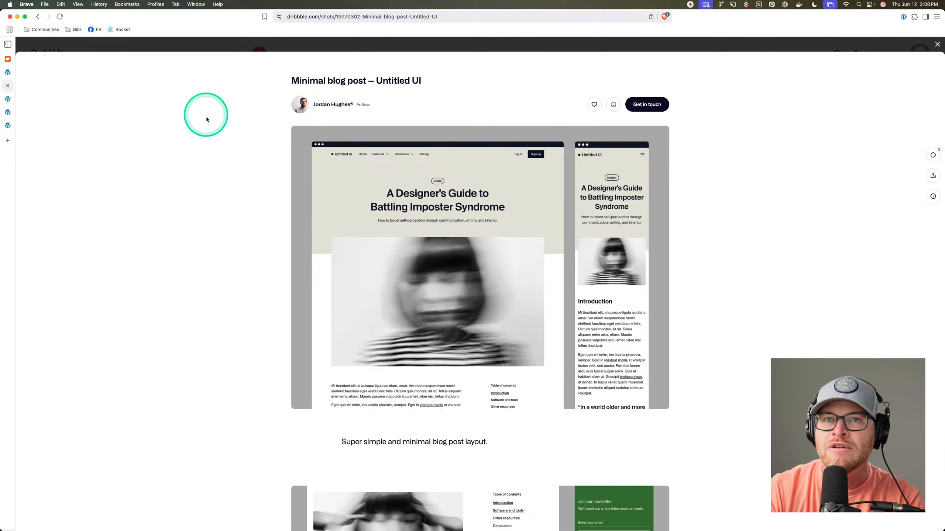
Scroll through the Dribbble shot and compare it with the WordPress, Etch and Hello world tabs.
{"action": "scroll", "coordinate": [468, 211], "scroll_direction": "down", "scroll_amount": 2}
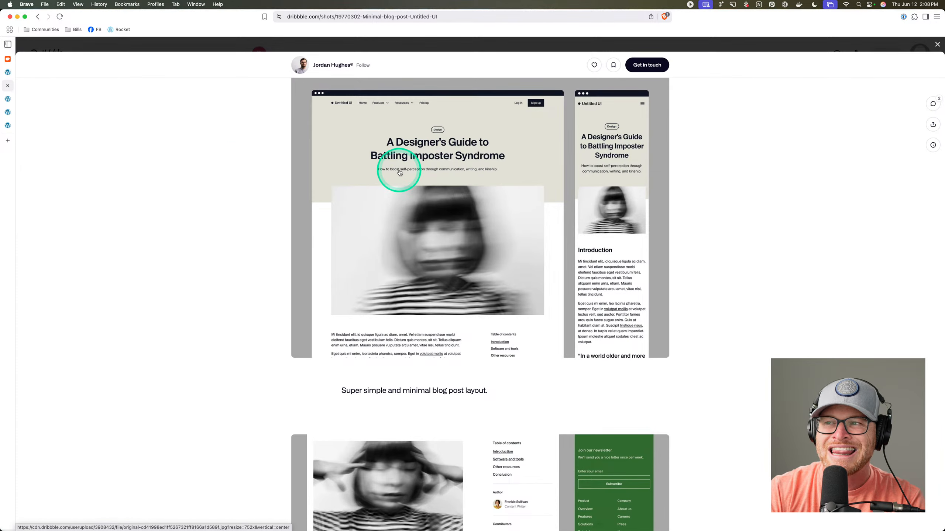
{"action": "scroll", "coordinate": [399, 172], "scroll_direction": "up", "scroll_amount": 2}
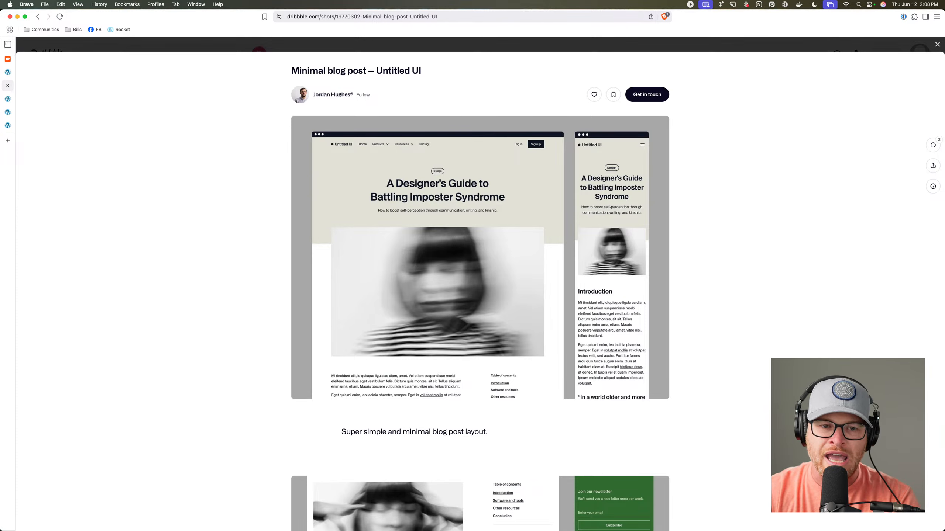
{"action": "left_click", "coordinate": [8, 74]}
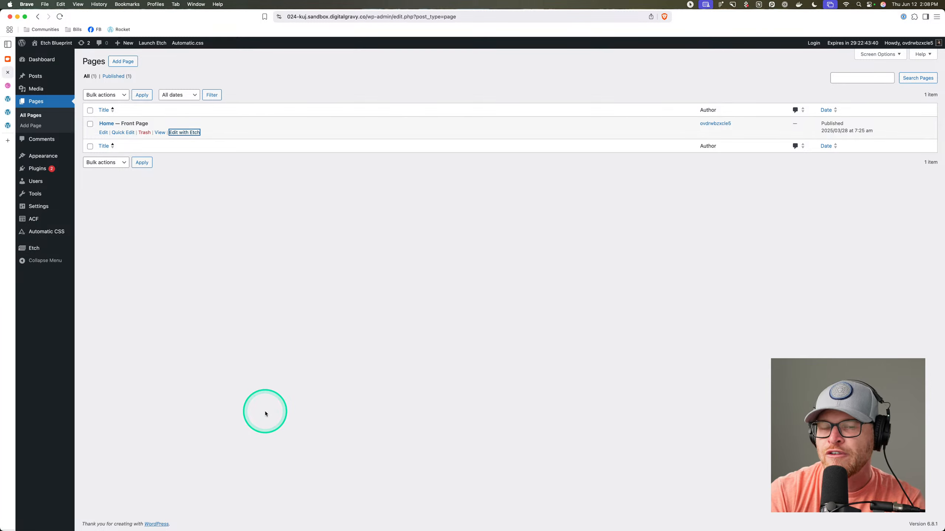
{"action": "left_click", "coordinate": [253, 355]}
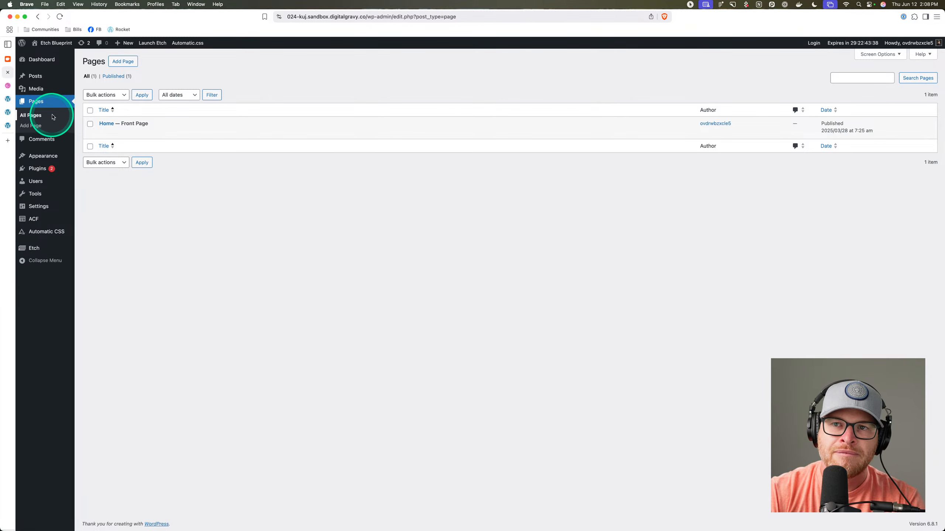
{"action": "left_click", "coordinate": [8, 112]}
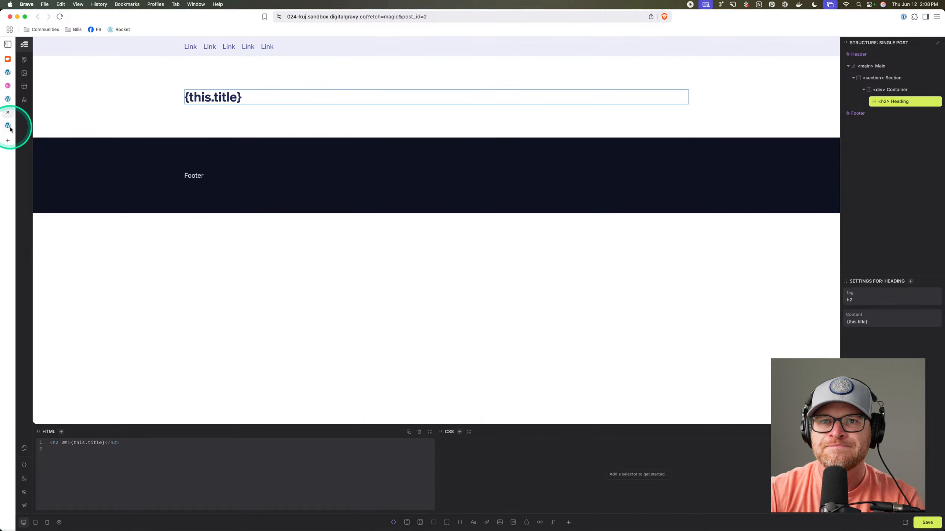
{"action": "left_click", "coordinate": [10, 127]}
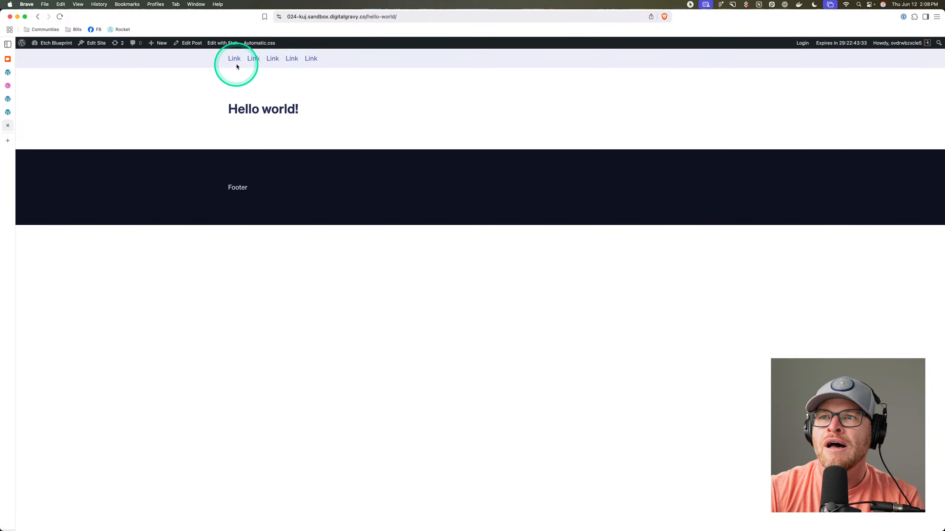
Enlarge the Dribbble minimal blog post layout for a closer look.
{"action": "left_click", "coordinate": [8, 86]}
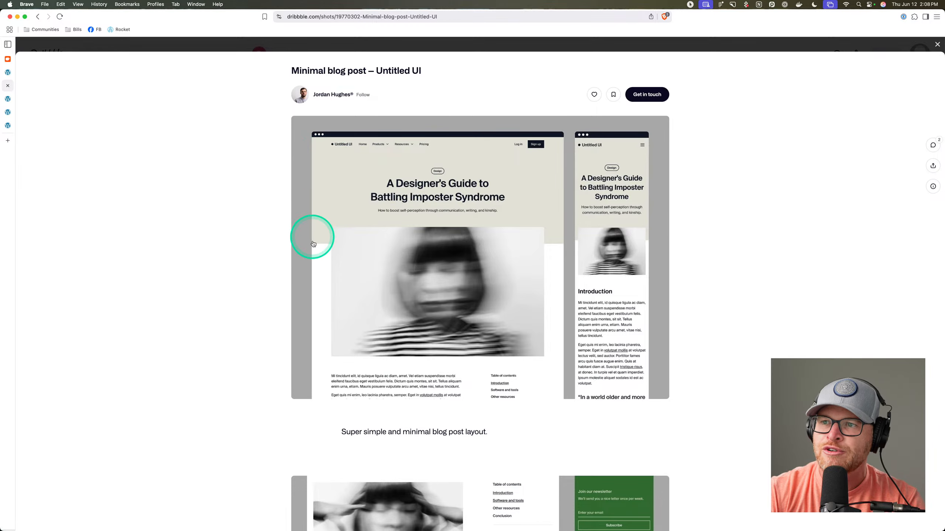
{"action": "left_click", "coordinate": [357, 172]}
{"action": "left_click", "coordinate": [342, 171]}
{"action": "left_click", "coordinate": [346, 177]}
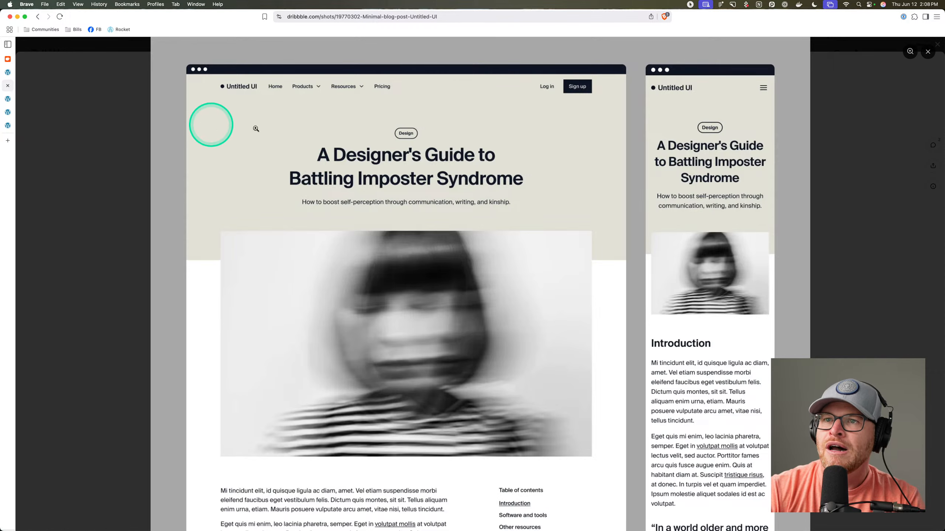
Return to the Etch Single Post editor, close the extra Hello world tab, and select the hero section.
{"action": "left_click", "coordinate": [8, 73]}
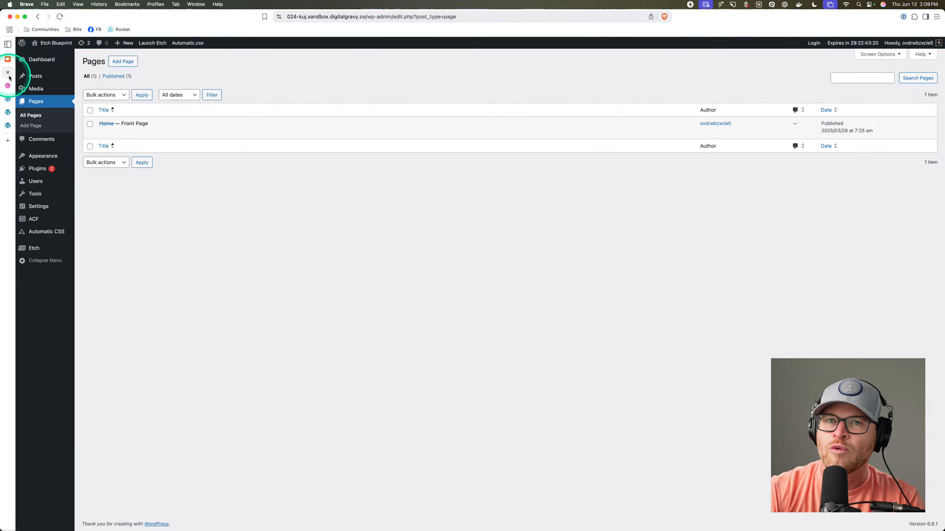
{"action": "left_click", "coordinate": [7, 86]}
{"action": "left_click", "coordinate": [8, 99]}
{"action": "left_click", "coordinate": [8, 112]}
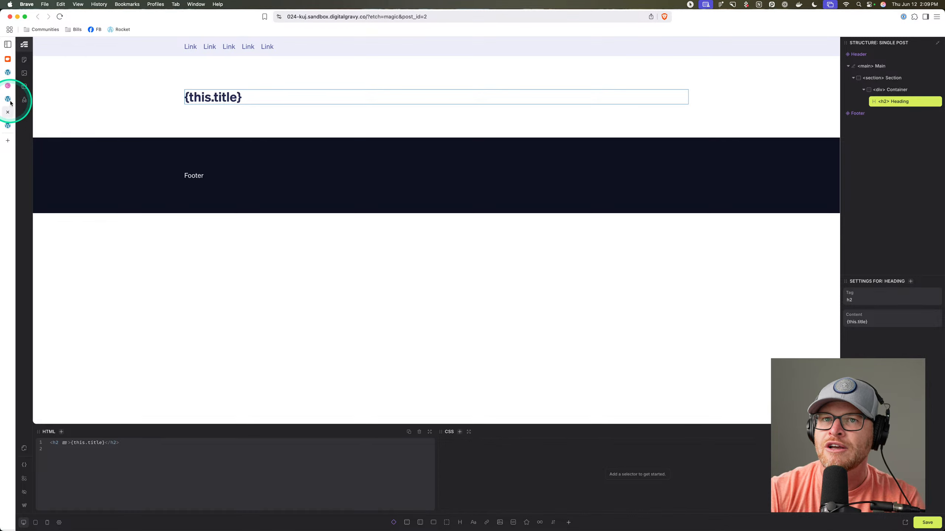
{"action": "left_click", "coordinate": [8, 100]}
{"action": "left_click", "coordinate": [8, 113]}
{"action": "left_click", "coordinate": [8, 112]}
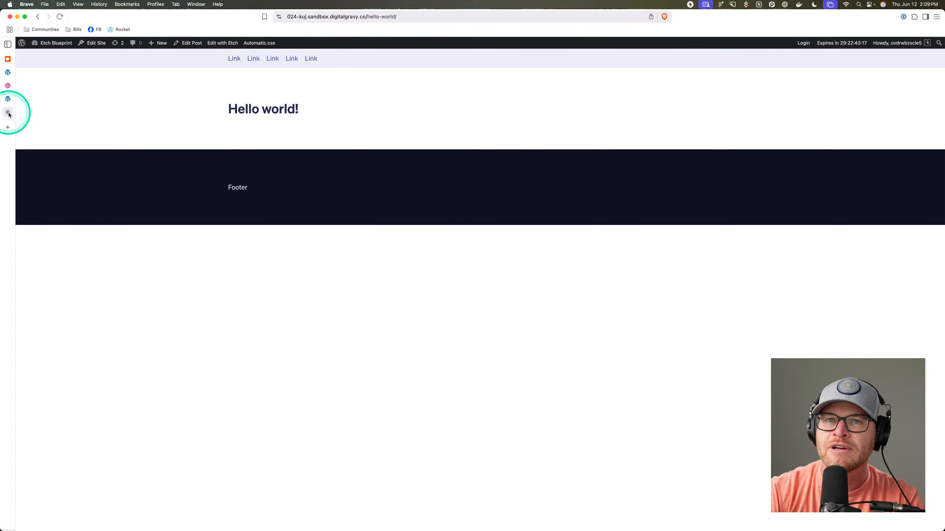
{"action": "left_click", "coordinate": [7, 113]}
{"action": "left_click", "coordinate": [126, 93]}
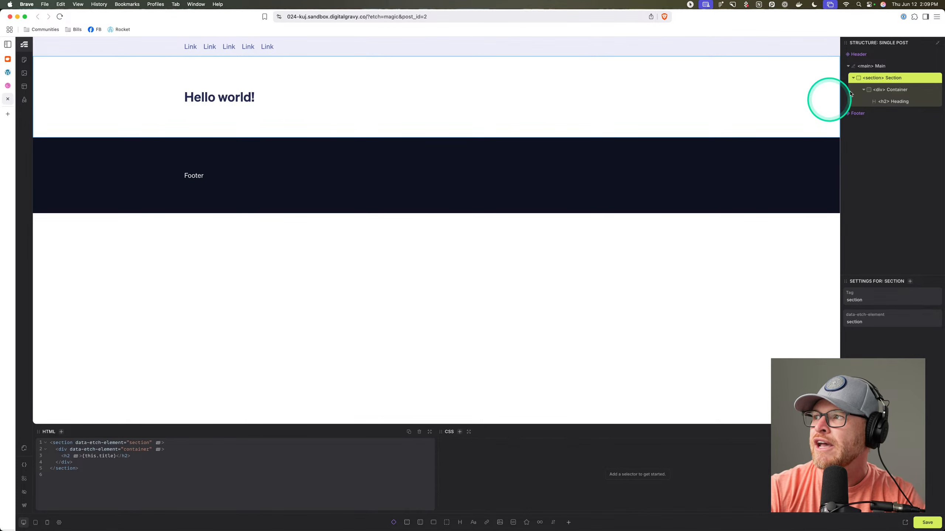
Rename the Section, Container and Heading layers to Blog Hero, Inner and Title, then view the Dribbble reference.
{"action": "double_click", "coordinate": [892, 78]}
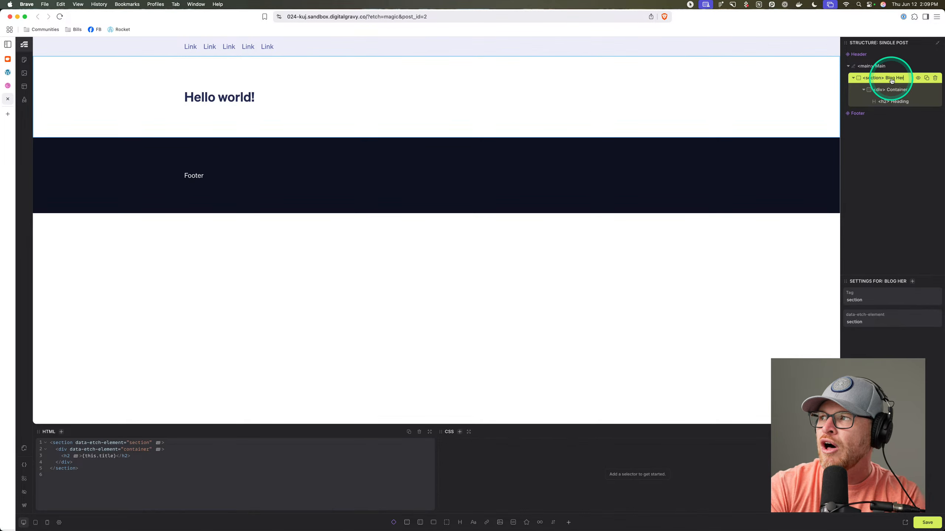
{"action": "double_click", "coordinate": [897, 90]}
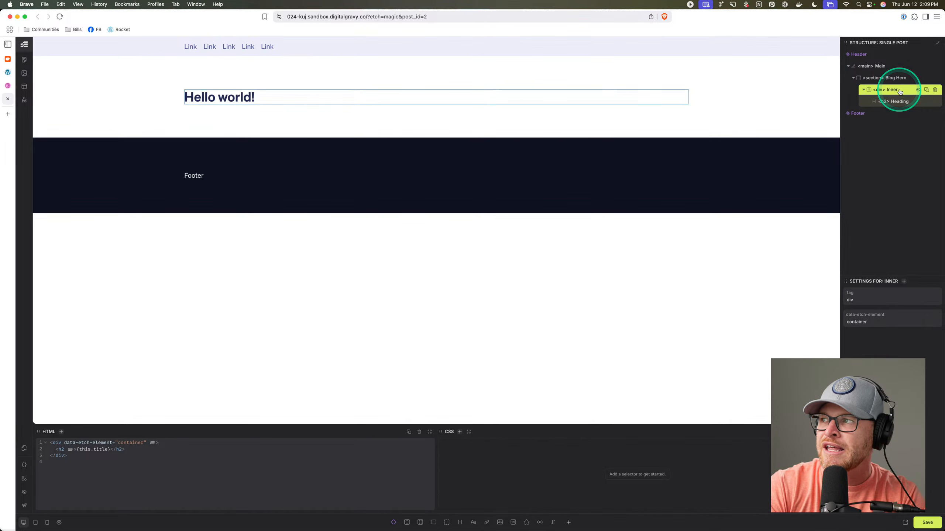
{"action": "left_click", "coordinate": [905, 105]}
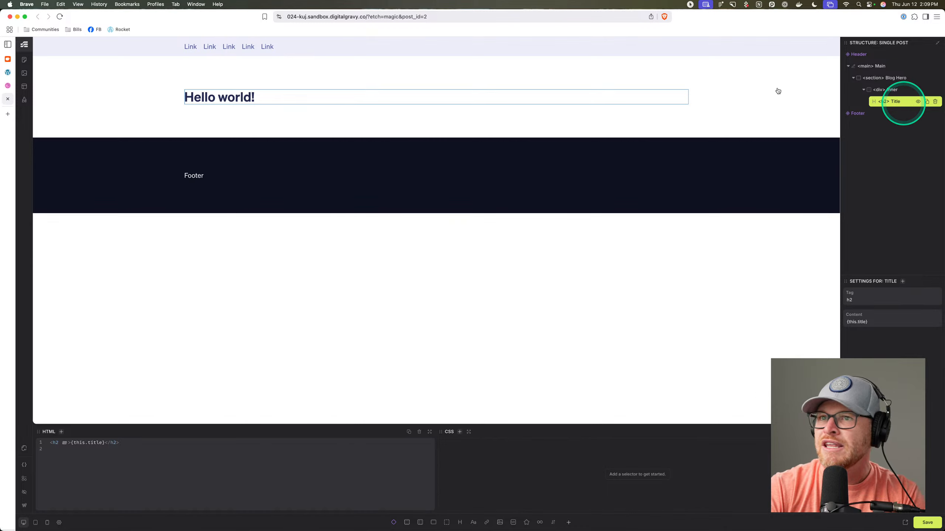
{"action": "left_click", "coordinate": [8, 86]}
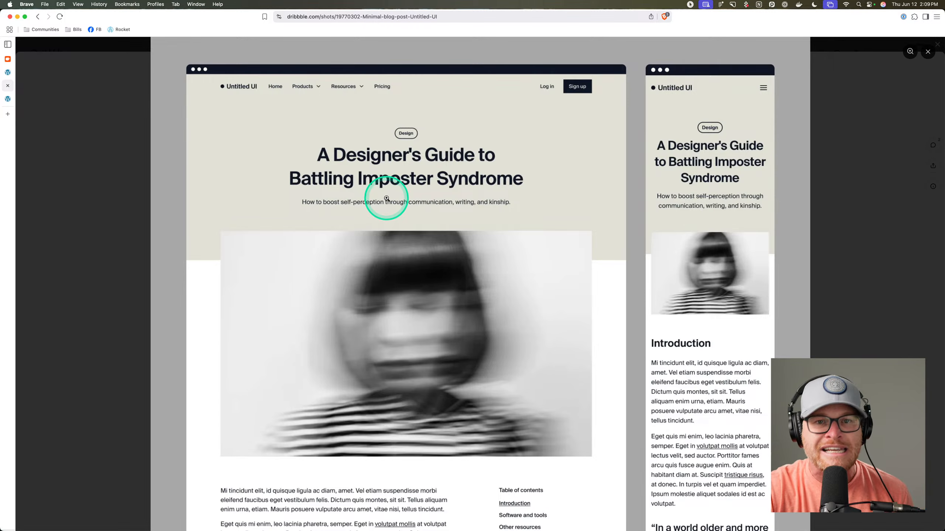
Compare the Dribbble hero's subtitle line against the WordPress and Etch tabs, ending in the Etch editor.
{"action": "left_click", "coordinate": [10, 77]}
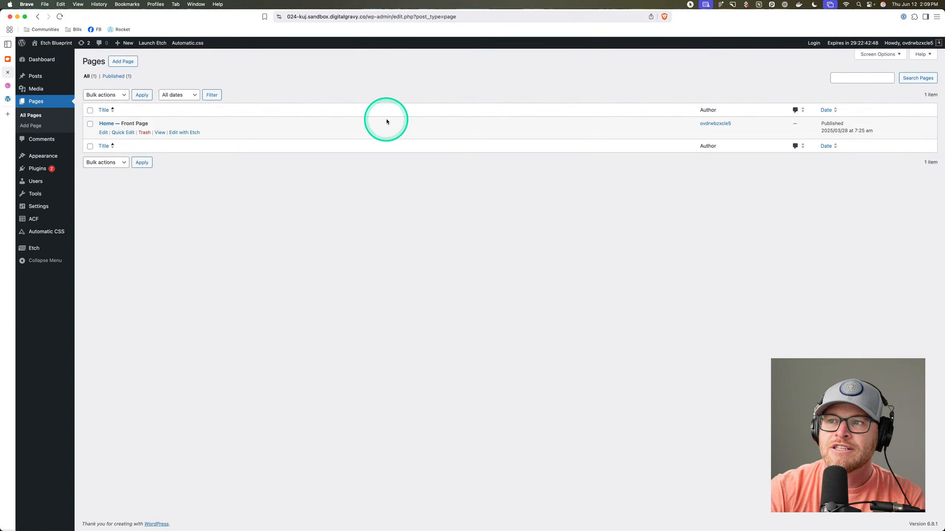
{"action": "left_click", "coordinate": [6, 87]}
{"action": "left_click", "coordinate": [7, 99]}
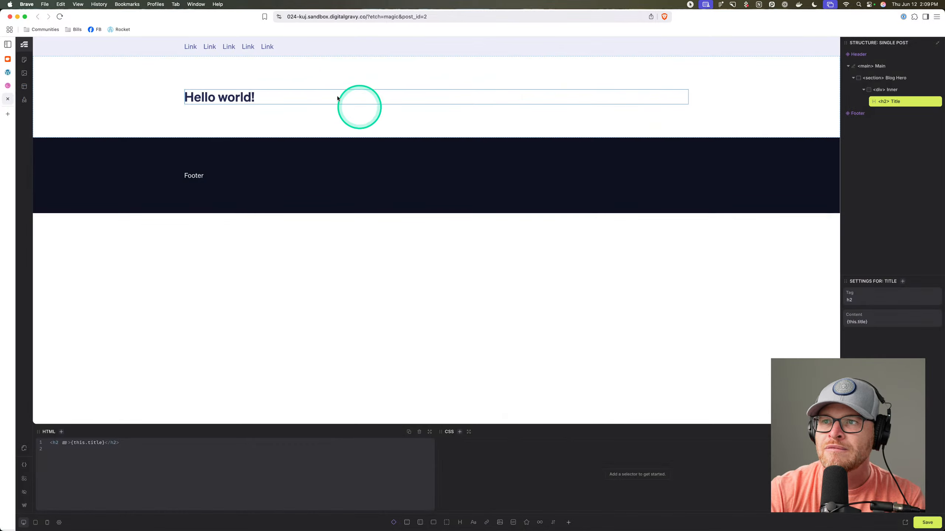
{"action": "left_click", "coordinate": [8, 74]}
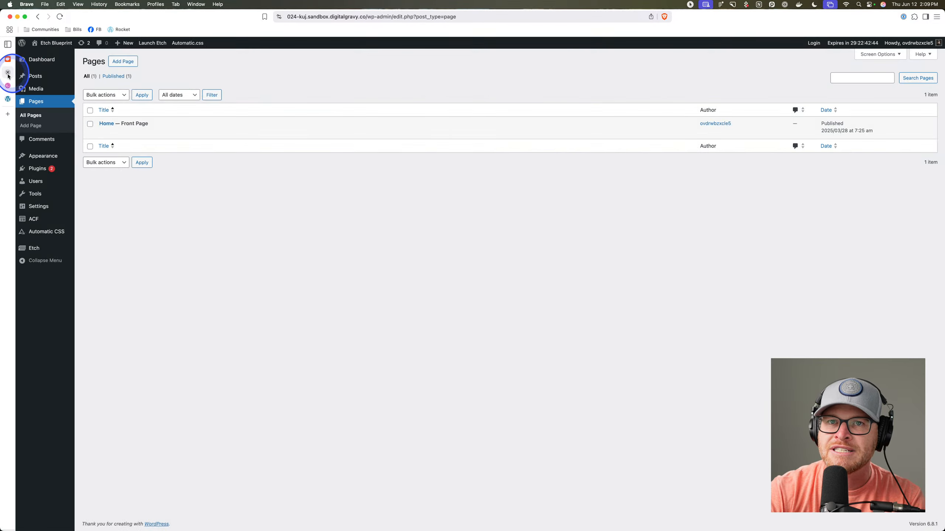
{"action": "left_click", "coordinate": [8, 85]}
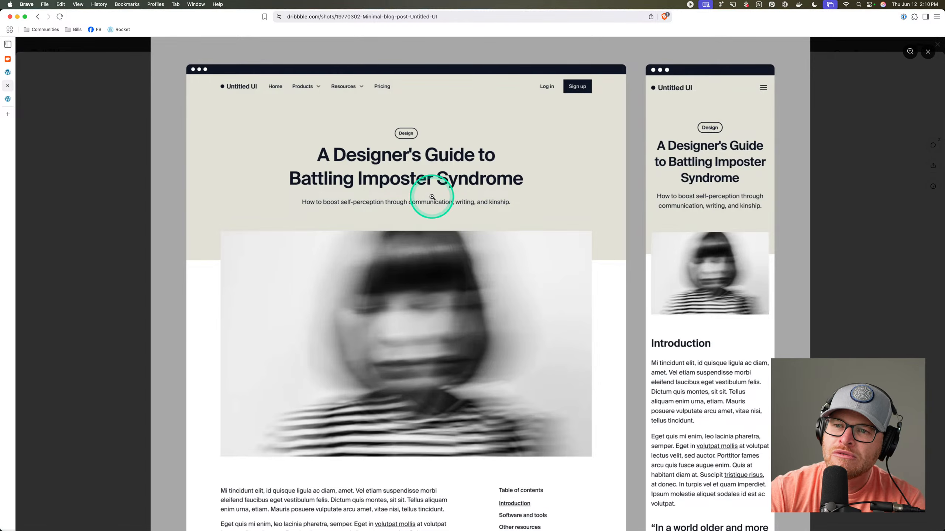
{"action": "left_click", "coordinate": [8, 75]}
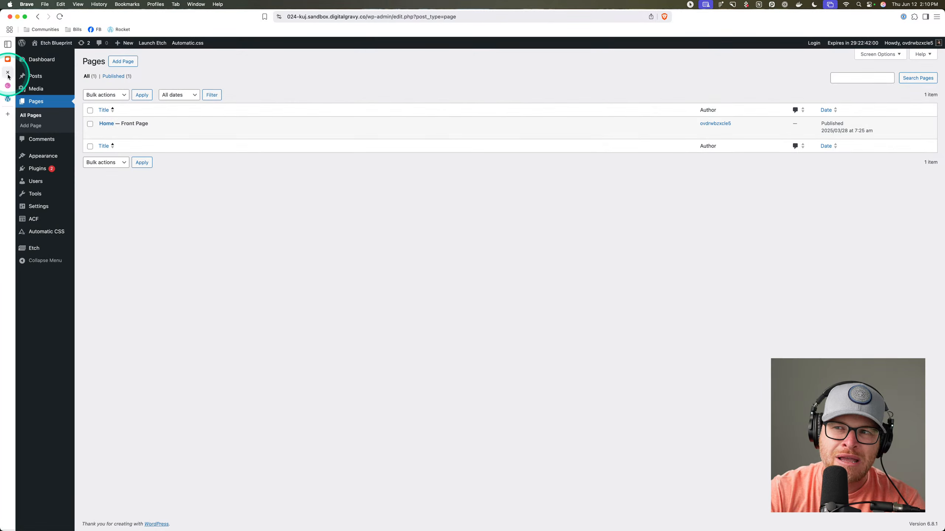
{"action": "left_click", "coordinate": [7, 86]}
{"action": "left_click", "coordinate": [8, 98]}
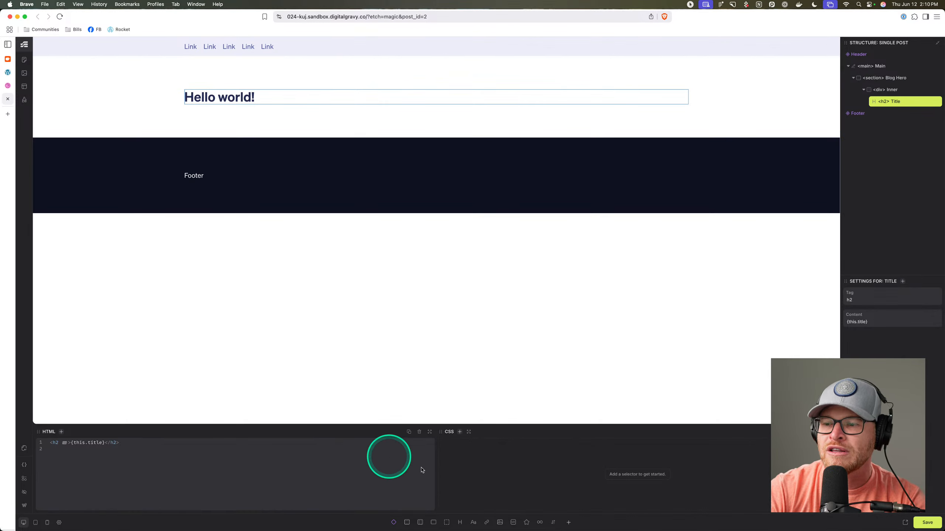
Add a Lede paragraph under Title and a Featured Image Wrapper with a 600×400 placeholder image.
{"action": "left_click", "coordinate": [473, 522]}
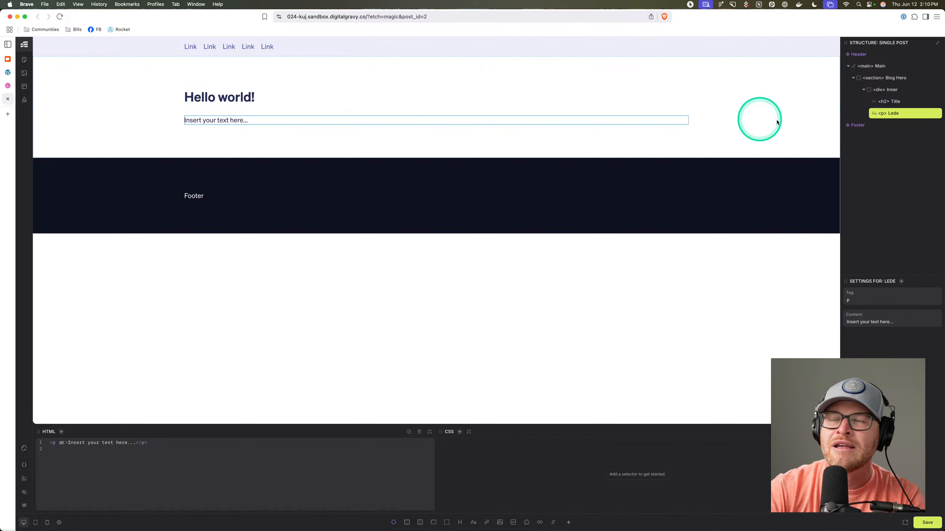
{"action": "left_click", "coordinate": [894, 91]}
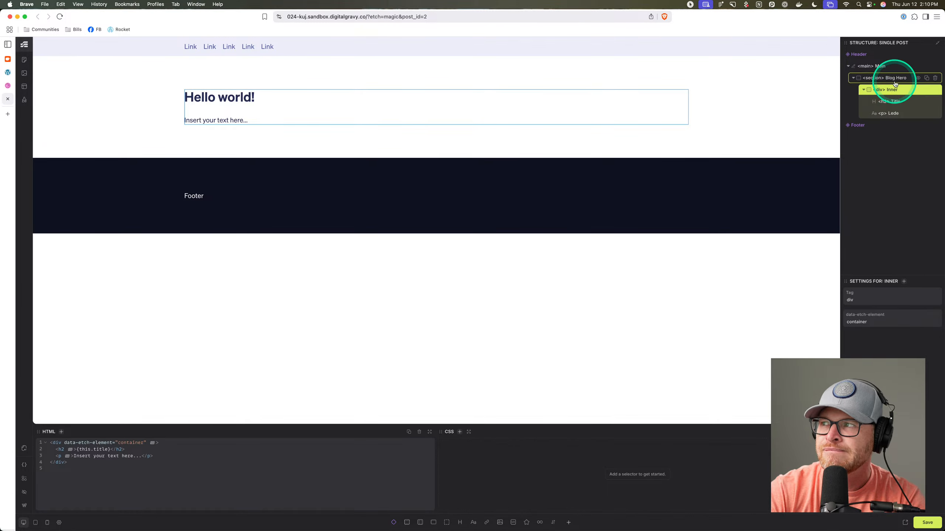
{"action": "left_click", "coordinate": [885, 78]}
{"action": "left_click", "coordinate": [420, 522]}
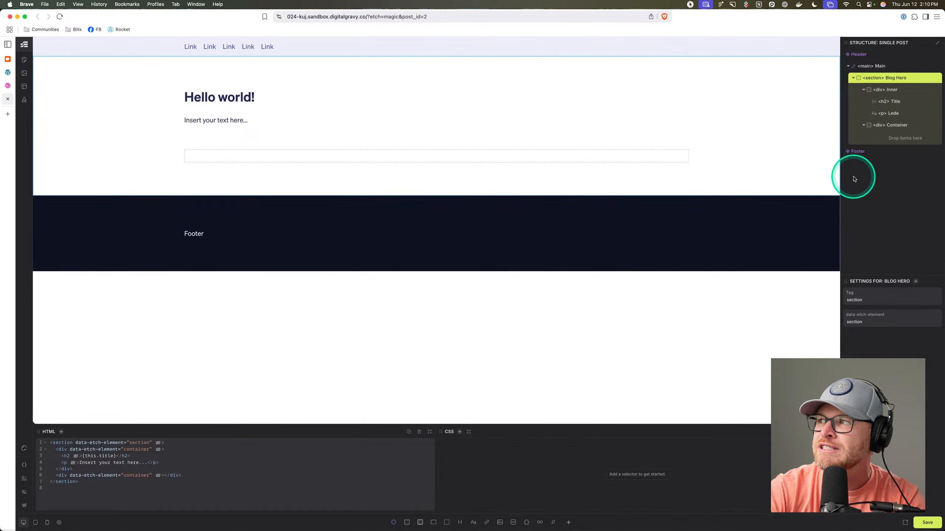
{"action": "left_click", "coordinate": [904, 127]}
{"action": "double_click", "coordinate": [900, 127]}
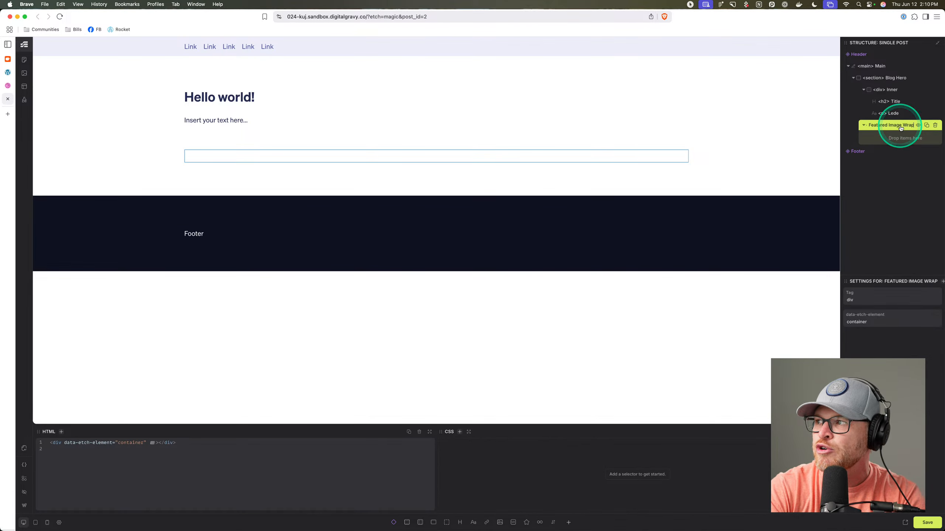
{"action": "left_click", "coordinate": [500, 522]}
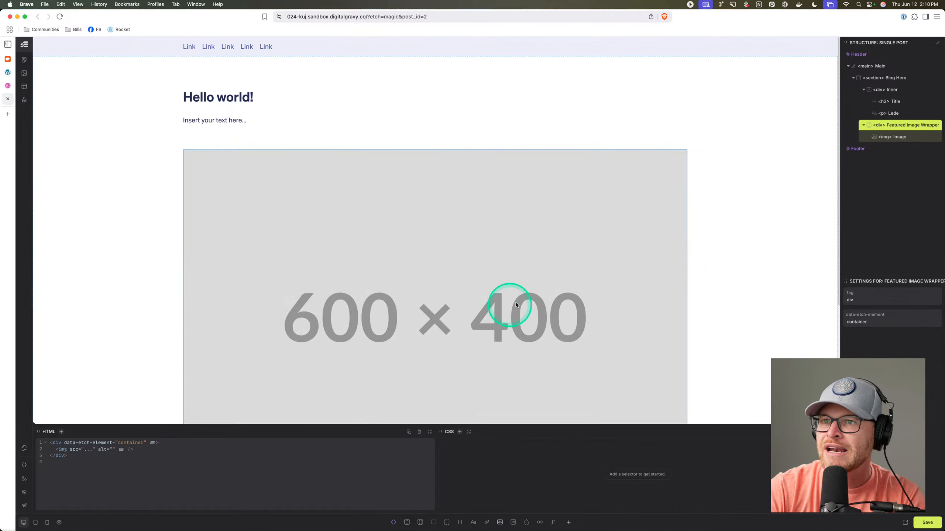
Open unsplash.com and squoosh.app in two new browser tabs.
{"action": "key", "text": "super+t"}
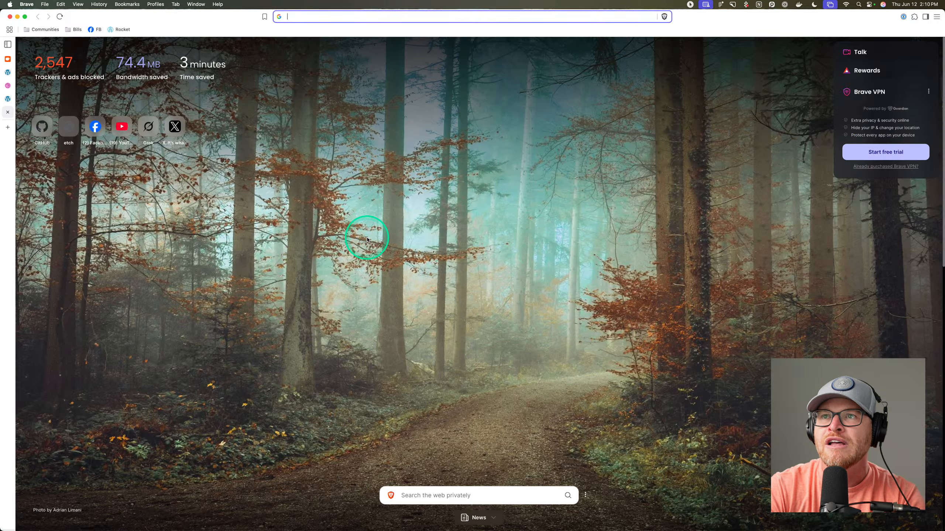
{"action": "type", "text": "unsplash.com"}
{"action": "key", "text": "Return"}
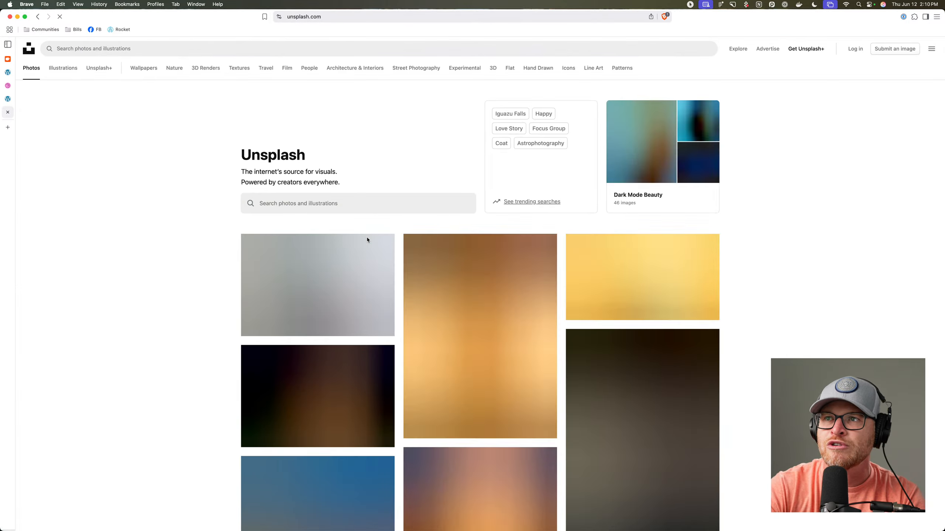
{"action": "key", "text": "super+t"}
{"action": "type", "text": "squoosh.app"}
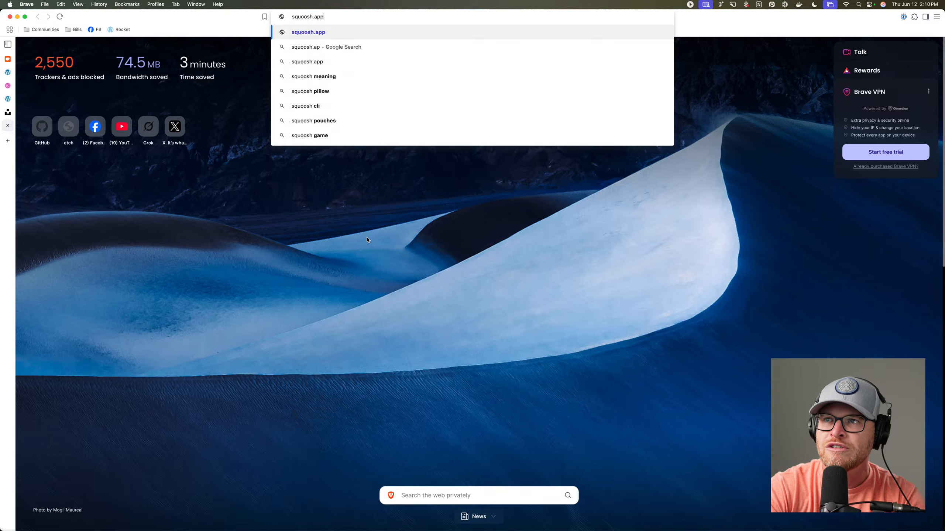
{"action": "key", "text": "Return"}
Browse Unsplash and download a moody coastal photo, saving it as featured-image.jpg.
{"action": "left_click", "coordinate": [9, 113]}
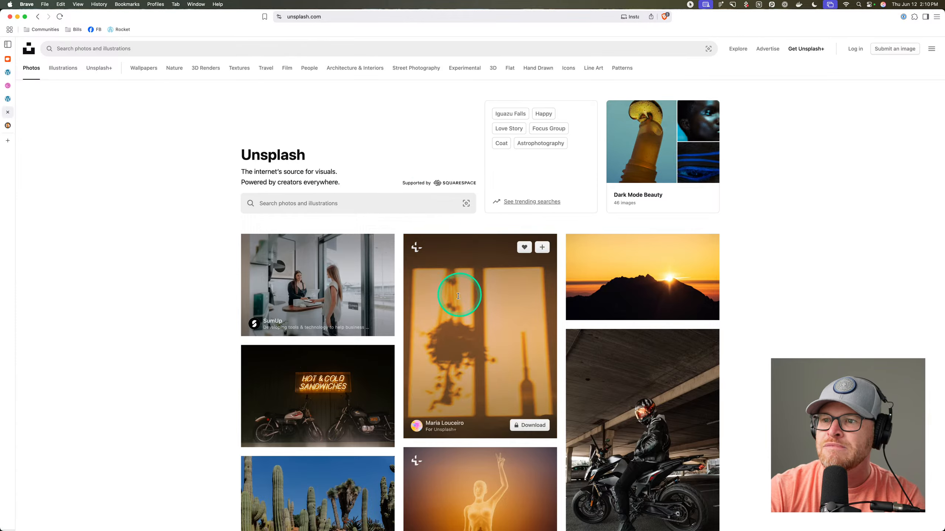
{"action": "scroll", "coordinate": [464, 295], "scroll_direction": "down", "scroll_amount": 14}
{"action": "scroll", "coordinate": [516, 297], "scroll_direction": "down", "scroll_amount": 20}
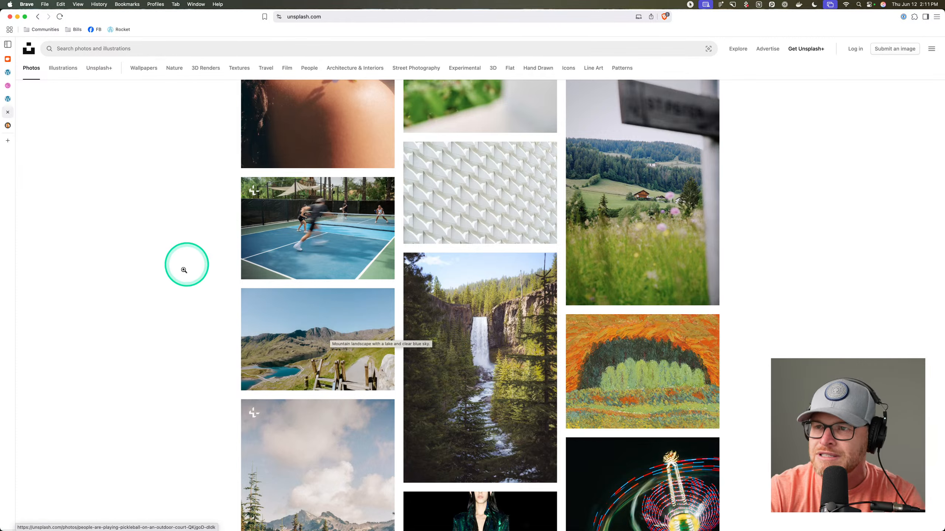
{"action": "scroll", "coordinate": [316, 200], "scroll_direction": "down", "scroll_amount": 5}
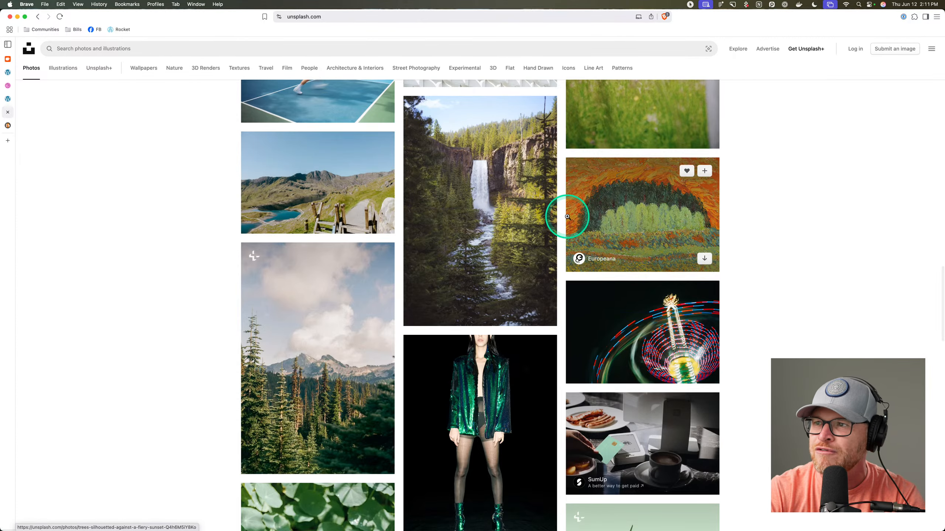
{"action": "scroll", "coordinate": [565, 212], "scroll_direction": "down", "scroll_amount": 15}
{"action": "scroll", "coordinate": [570, 218], "scroll_direction": "down", "scroll_amount": 20}
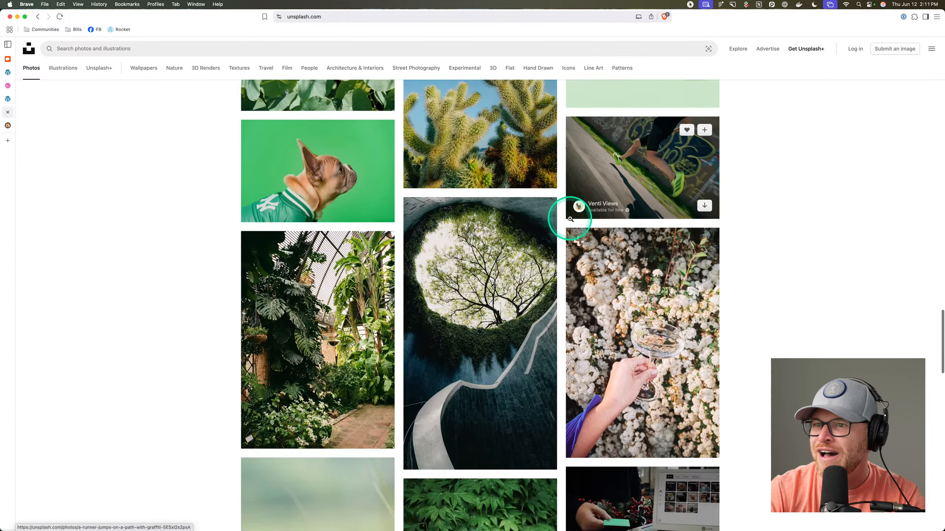
{"action": "scroll", "coordinate": [569, 220], "scroll_direction": "down", "scroll_amount": 10}
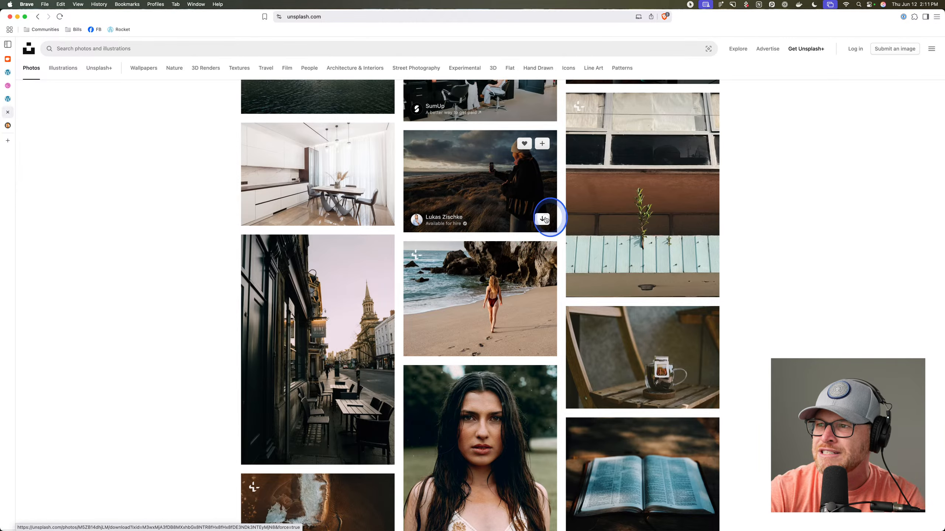
{"action": "left_click", "coordinate": [545, 217]}
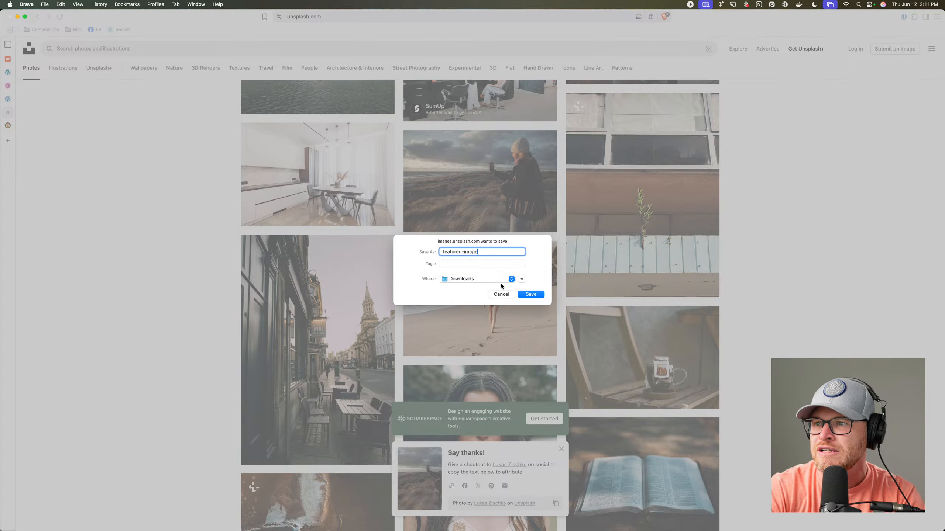
{"action": "type", "text": "featured-image"}
{"action": "key", "text": "Return"}
Select the placeholder image in Etch and open the media library to pick a replacement.
{"action": "left_click", "coordinate": [7, 100]}
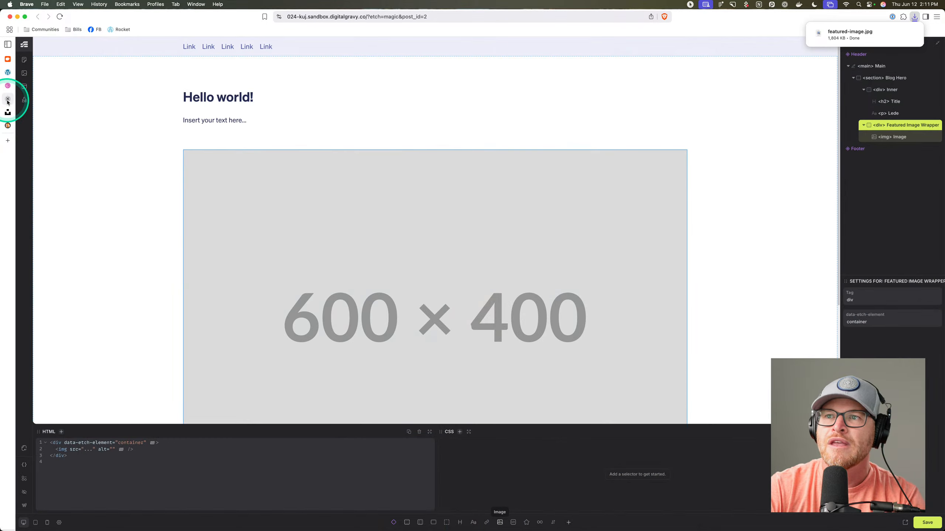
{"action": "left_click", "coordinate": [375, 249]}
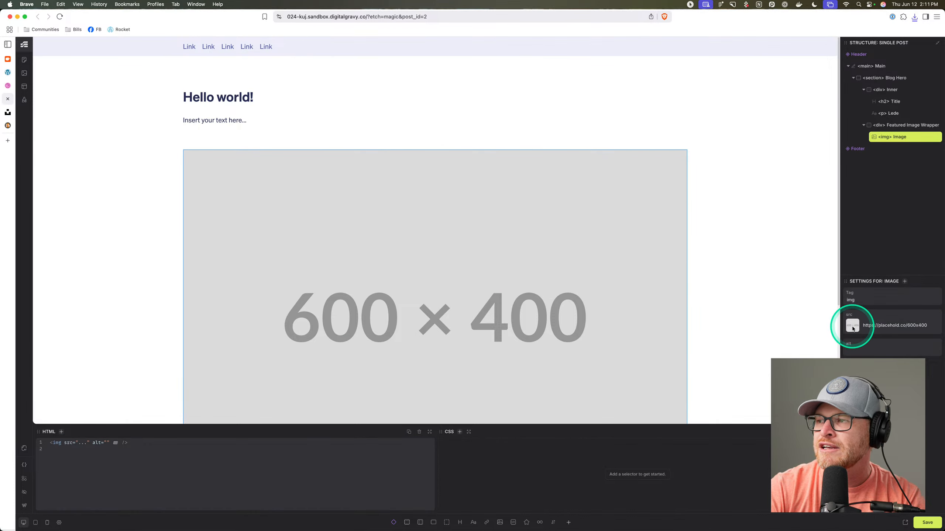
{"action": "left_click", "coordinate": [852, 329]}
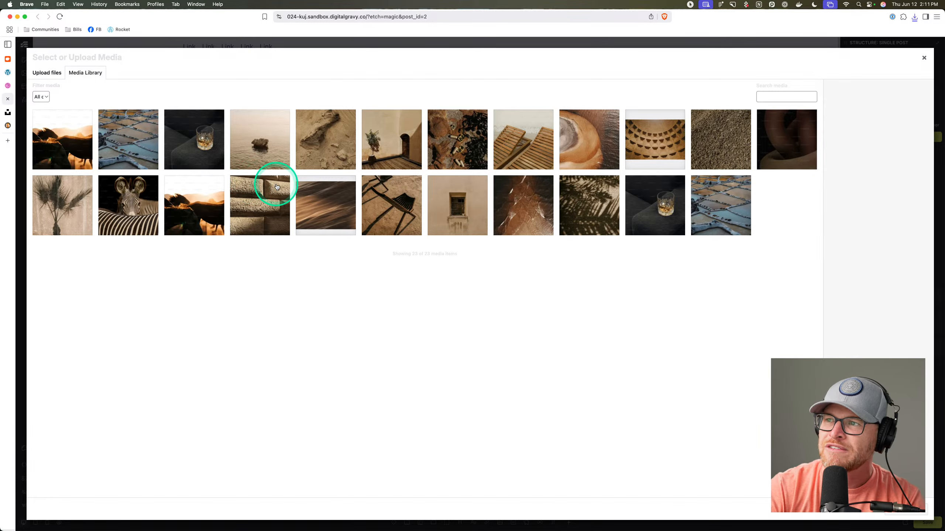
Preview the library photos (horses, zebra, whiskey glasses, shell, sand), then move to Squoosh.
{"action": "left_click", "coordinate": [45, 134]}
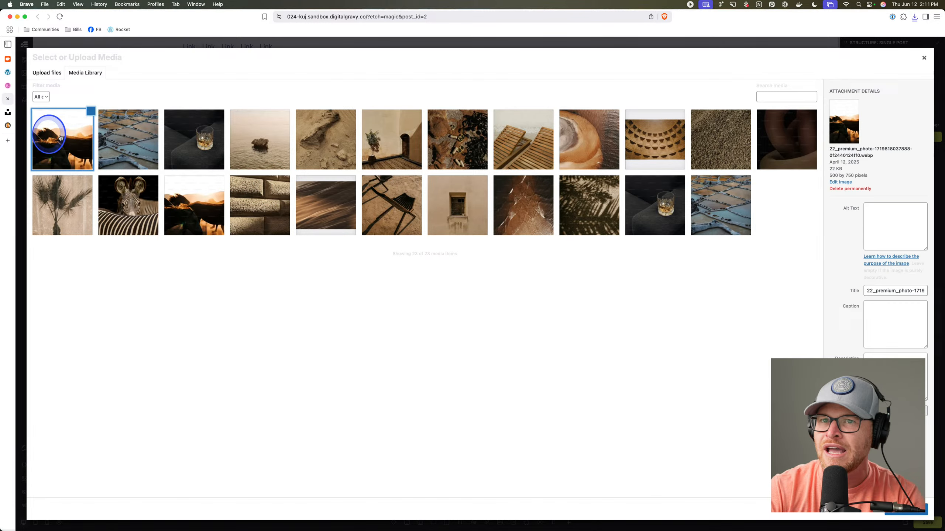
{"action": "left_click", "coordinate": [243, 147]}
{"action": "left_click", "coordinate": [208, 148]}
{"action": "left_click", "coordinate": [141, 148]}
{"action": "left_click", "coordinate": [186, 209]}
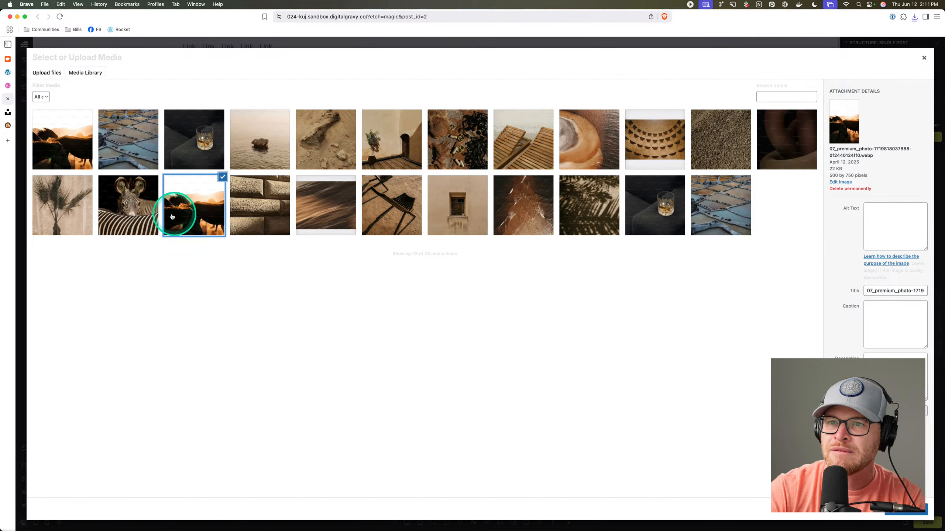
{"action": "left_click", "coordinate": [148, 215]}
{"action": "left_click", "coordinate": [546, 153]}
{"action": "left_click", "coordinate": [588, 145]}
{"action": "left_click", "coordinate": [651, 143]}
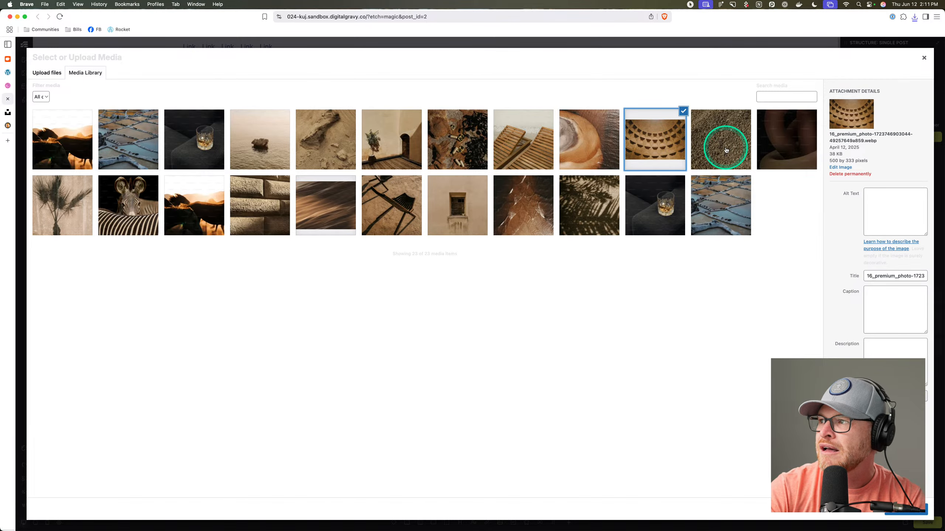
{"action": "left_click", "coordinate": [725, 150]}
{"action": "left_click", "coordinate": [674, 196]}
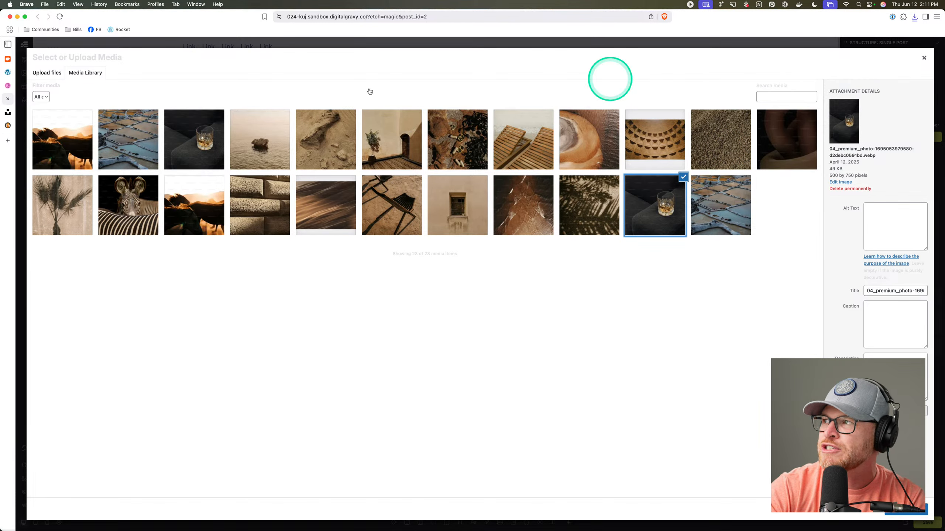
{"action": "left_click", "coordinate": [7, 125]}
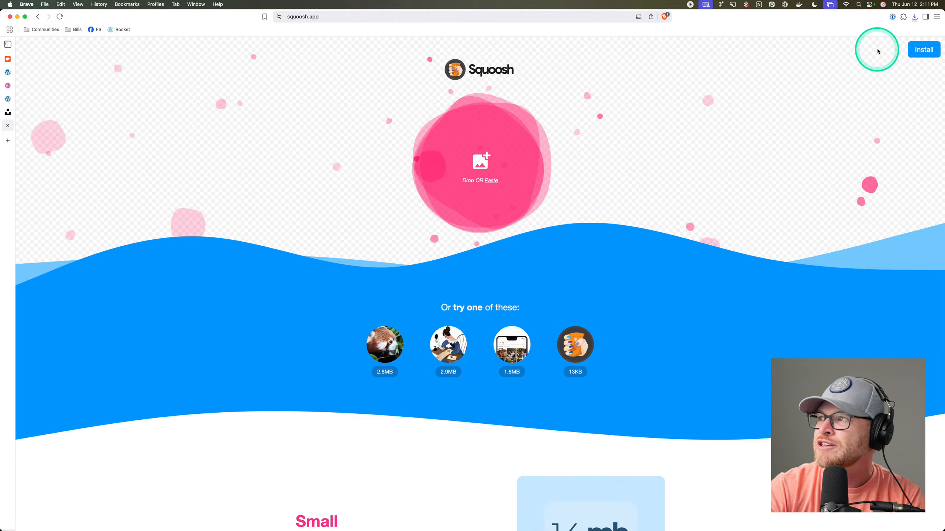
Load featured-image.jpg into Squoosh, resize it to 1920×1278 and download the compressed copy.
{"action": "left_click", "coordinate": [914, 17]}
{"action": "left_click_drag", "start_coordinate": [866, 46], "coordinate": [860, 291]}
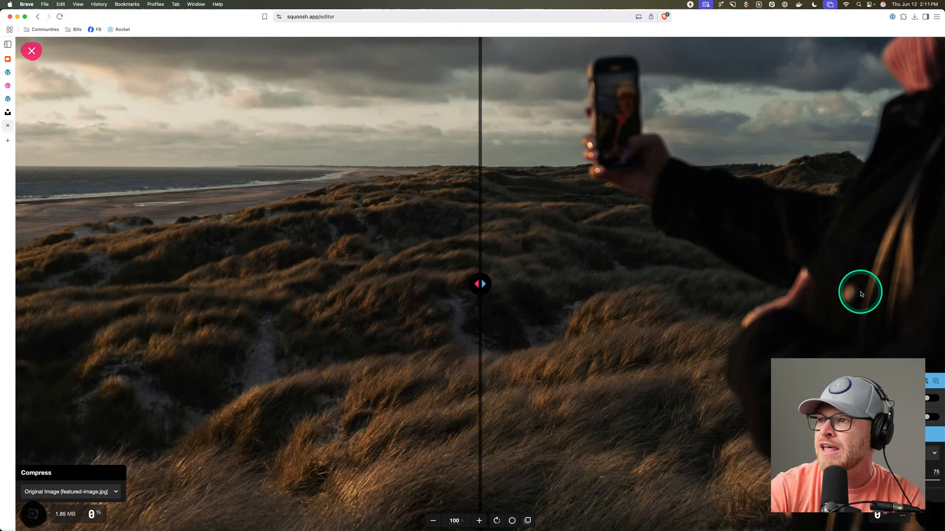
{"action": "left_click", "coordinate": [904, 336]}
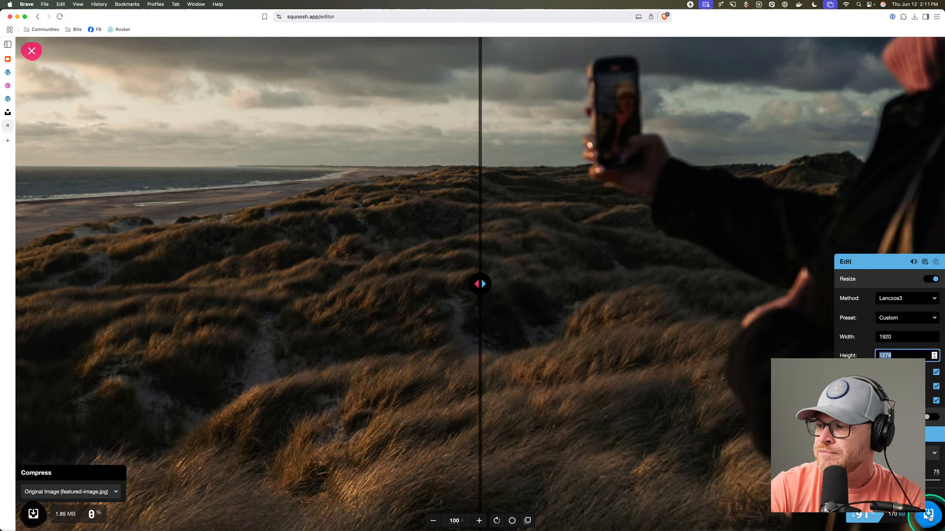
{"action": "left_click", "coordinate": [928, 514]}
{"action": "left_click", "coordinate": [532, 291]}
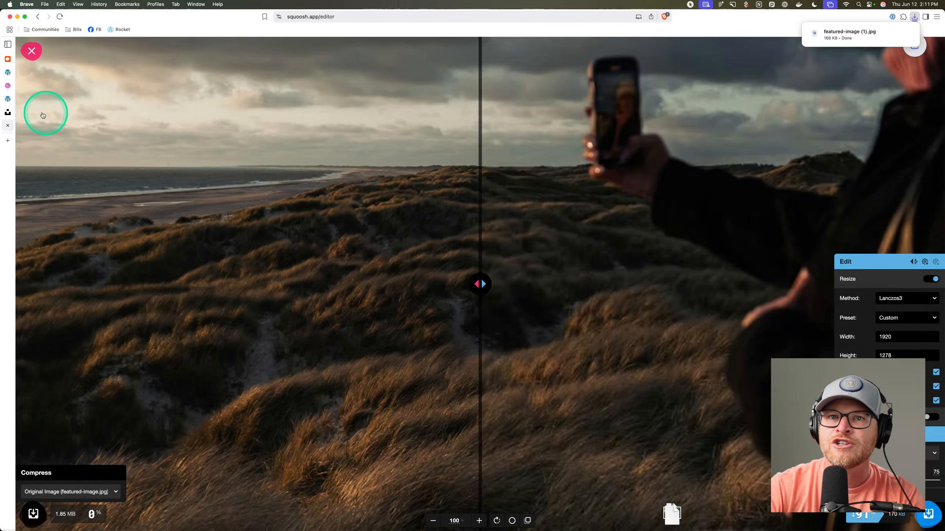
Upload the compressed 166 KB photo to the WordPress media library and insert it as the featured image.
{"action": "left_click", "coordinate": [7, 98]}
{"action": "left_click_drag", "start_coordinate": [833, 32], "coordinate": [614, 279]}
{"action": "left_click", "coordinate": [902, 514]}
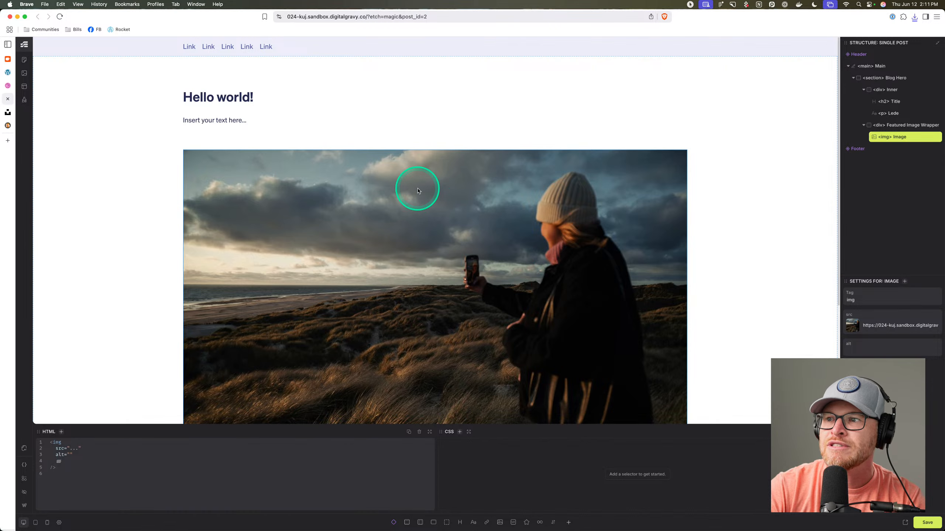
Rename the image layer inside the Featured Image Wrapper to Featured Image.
{"action": "left_click", "coordinate": [395, 105]}
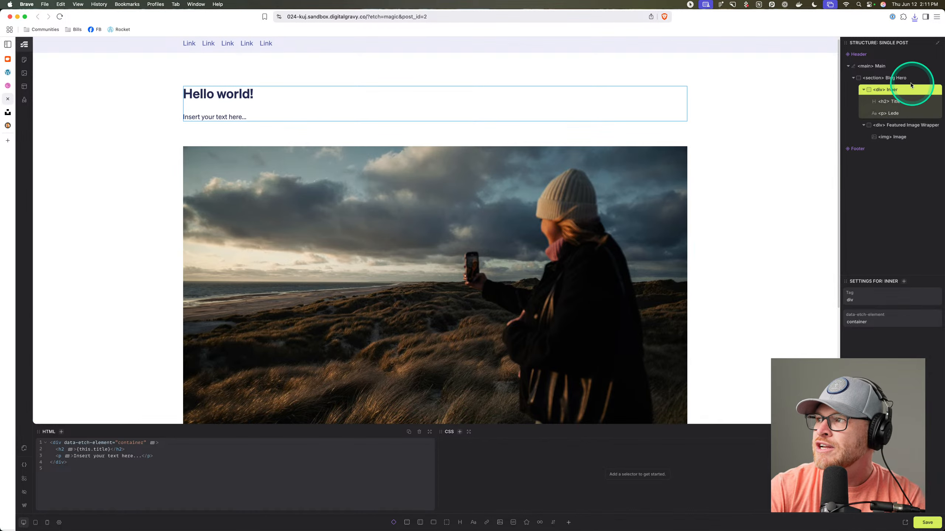
{"action": "left_click", "coordinate": [902, 127]}
{"action": "double_click", "coordinate": [899, 137]}
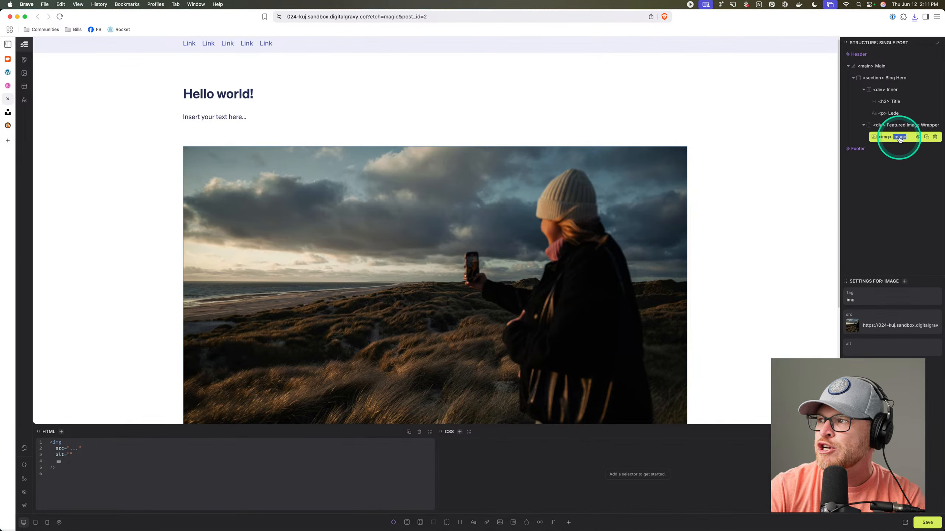
{"action": "type", "text": "Featured Image"}
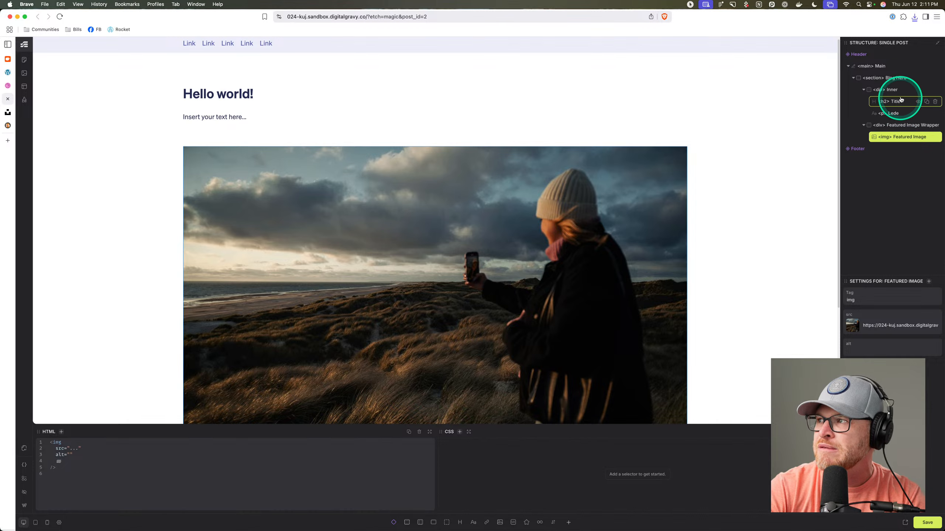
Create BEM classes for Blog Hero, giving it blog-hero with a .blog-hero rule, and enlarge the code panels.
{"action": "right_click", "coordinate": [896, 79]}
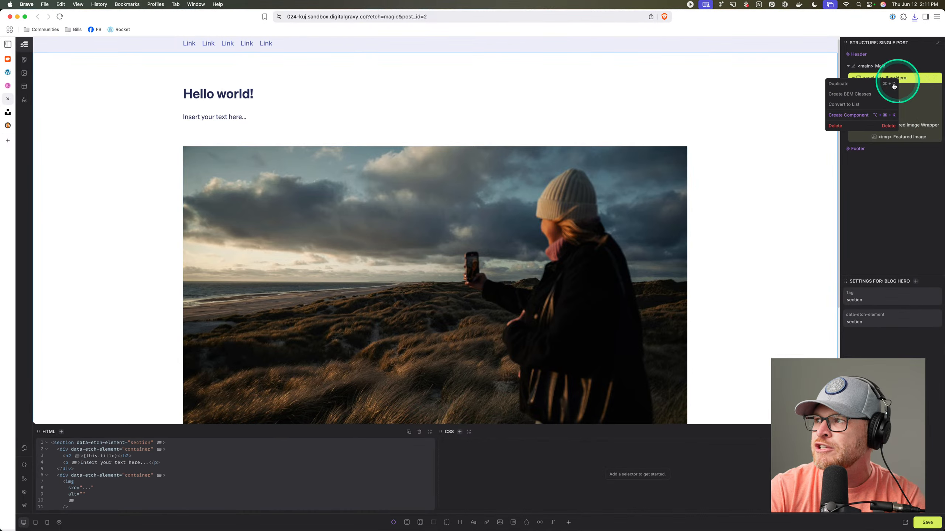
{"action": "left_click", "coordinate": [849, 95]}
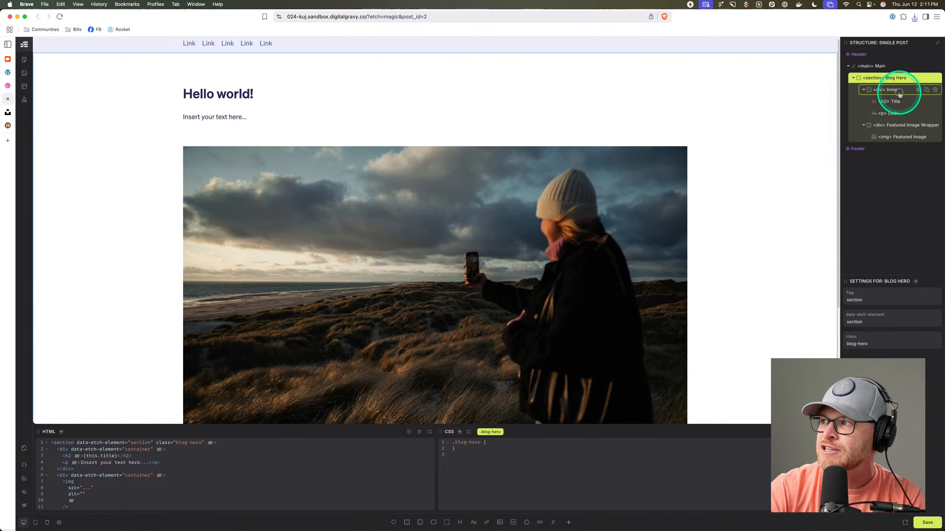
{"action": "left_click", "coordinate": [909, 102]}
{"action": "left_click", "coordinate": [894, 113]}
{"action": "left_click", "coordinate": [898, 83]}
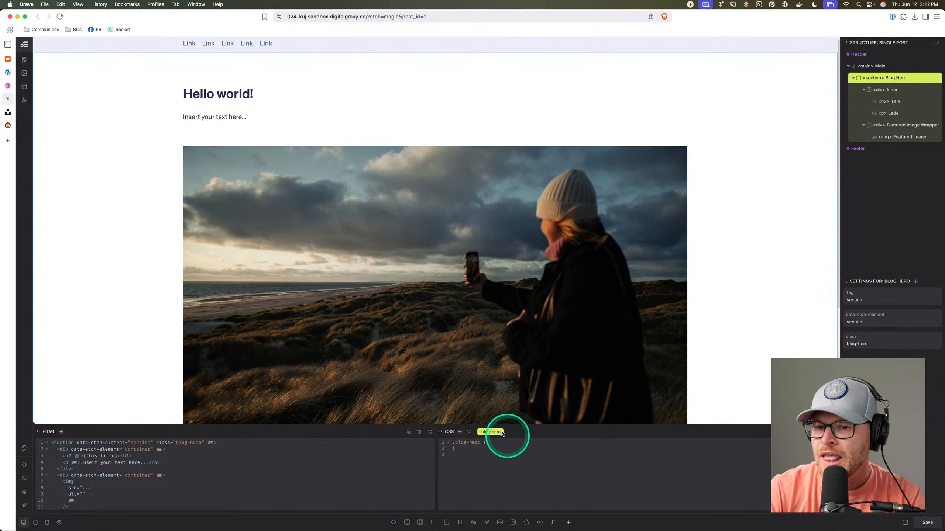
{"action": "left_click_drag", "start_coordinate": [465, 425], "coordinate": [469, 356]}
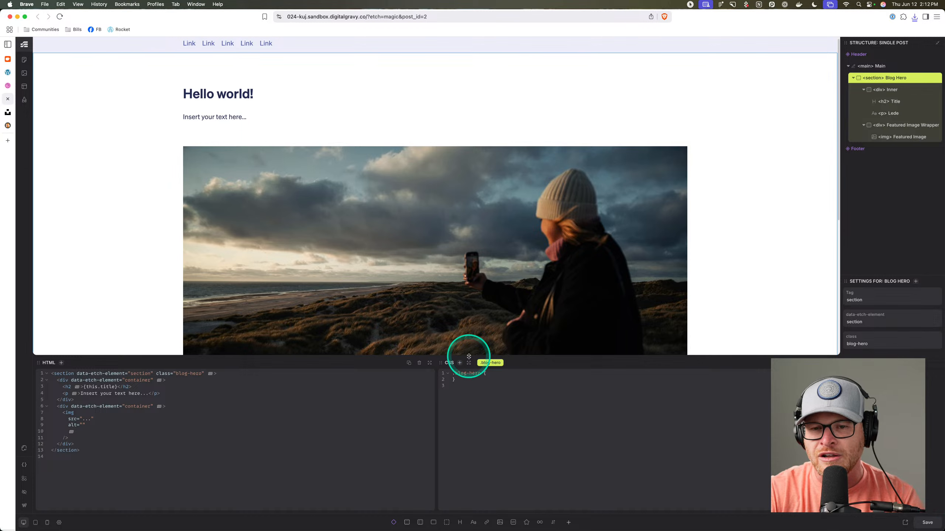
Check the Blog Hero layers one by one: Inner, Title, Lede, Featured Image Wrapper and Featured Image.
{"action": "left_click", "coordinate": [900, 89]}
{"action": "left_click", "coordinate": [901, 102]}
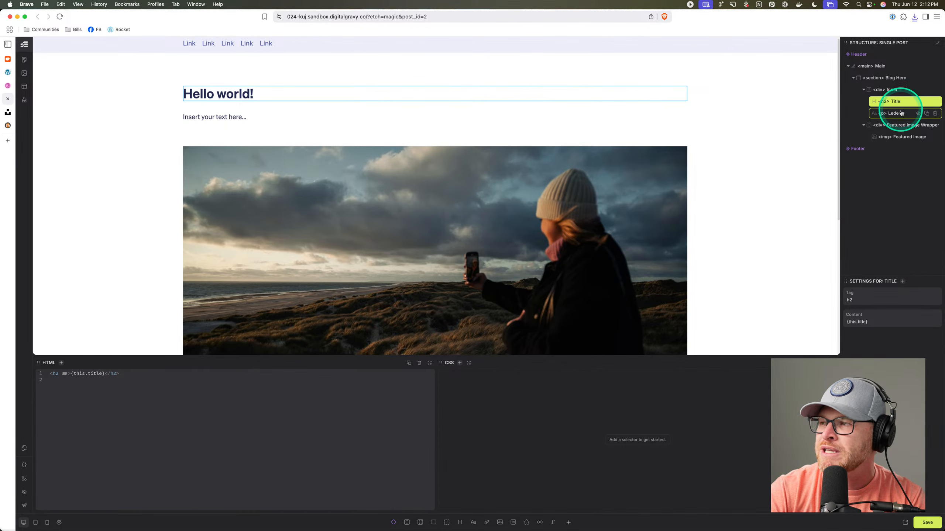
{"action": "left_click", "coordinate": [893, 113]}
{"action": "left_click", "coordinate": [900, 126]}
{"action": "left_click", "coordinate": [899, 115]}
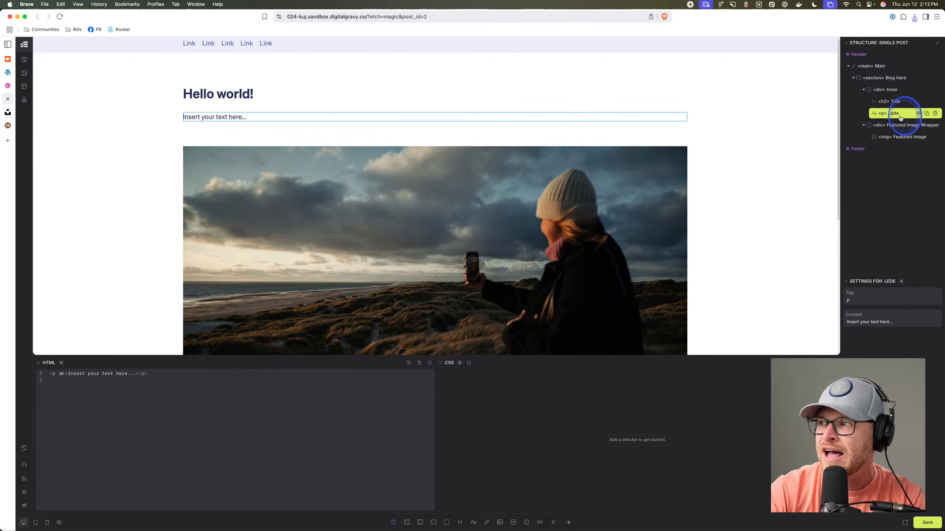
{"action": "left_click", "coordinate": [900, 126]}
{"action": "left_click", "coordinate": [901, 138]}
{"action": "left_click", "coordinate": [900, 126]}
{"action": "left_click", "coordinate": [897, 114]}
{"action": "left_click", "coordinate": [899, 103]}
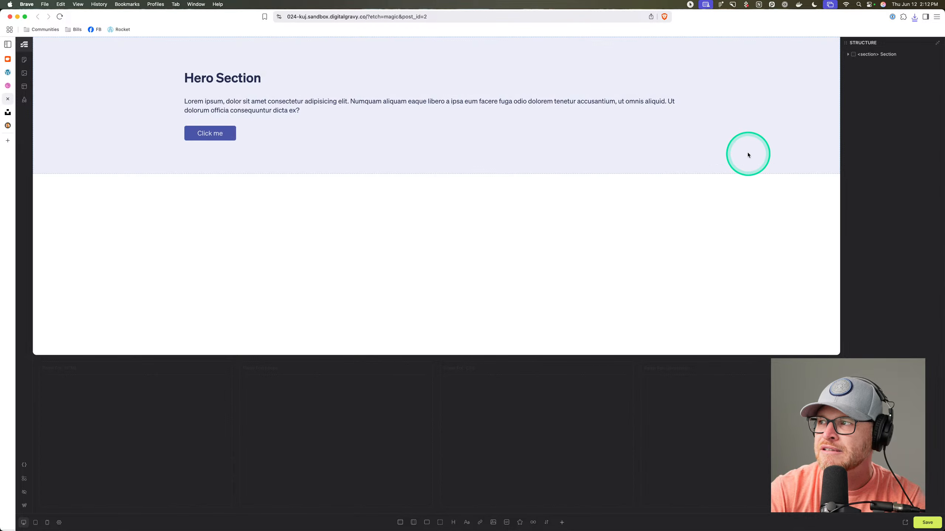
Reopen the Single Post template and expand Main, Blog Hero and Inner in the structure tree.
{"action": "left_click", "coordinate": [26, 89]}
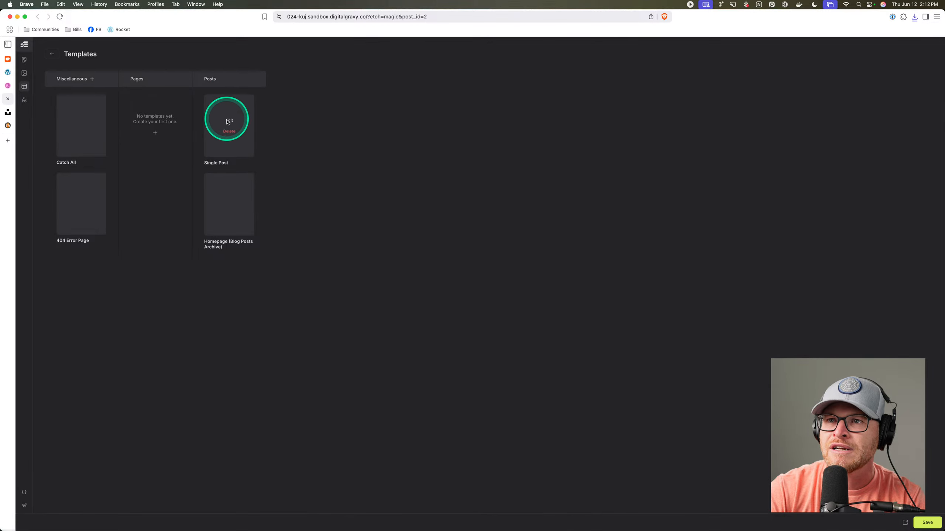
{"action": "left_click", "coordinate": [229, 121]}
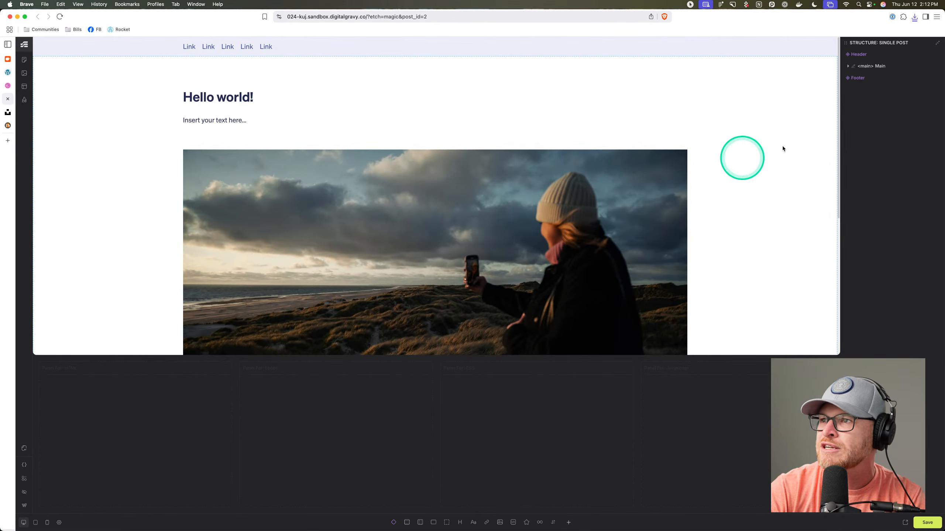
{"action": "left_click", "coordinate": [878, 65]}
{"action": "left_click", "coordinate": [896, 80]}
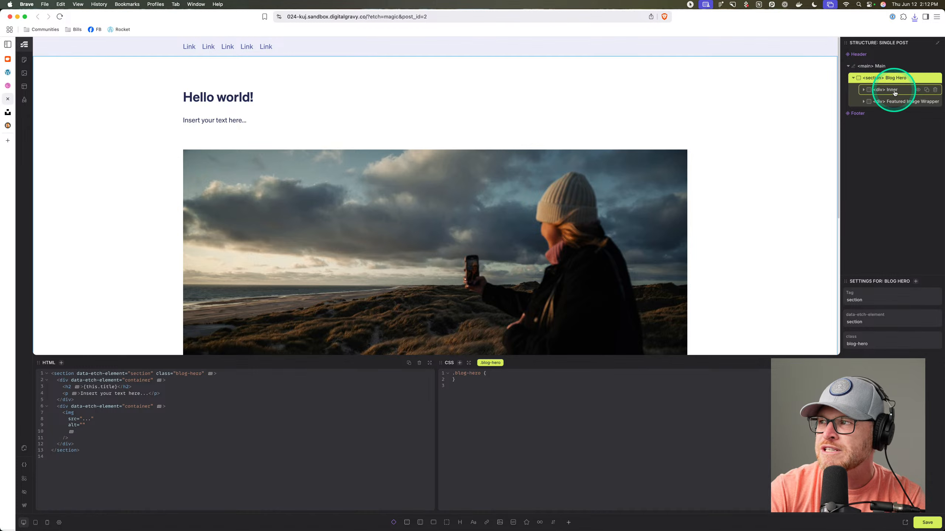
{"action": "left_click", "coordinate": [894, 91]}
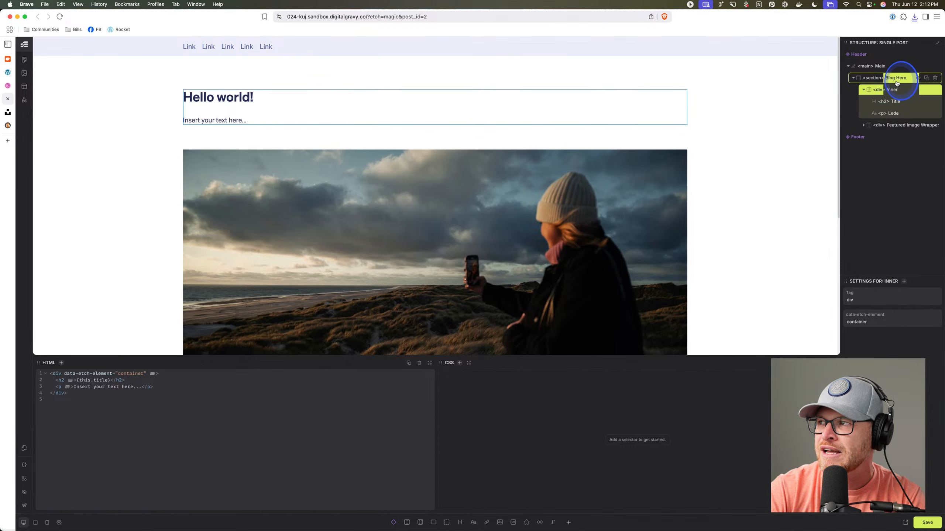
Create BEM classes for Blog Hero again so it carries blog-hero, then select Inner.
{"action": "left_click", "coordinate": [896, 80]}
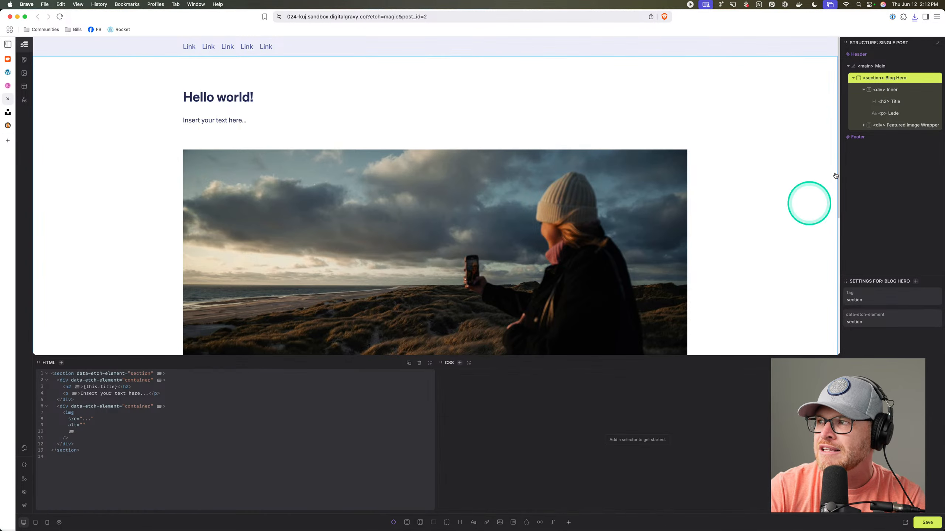
{"action": "right_click", "coordinate": [893, 79]}
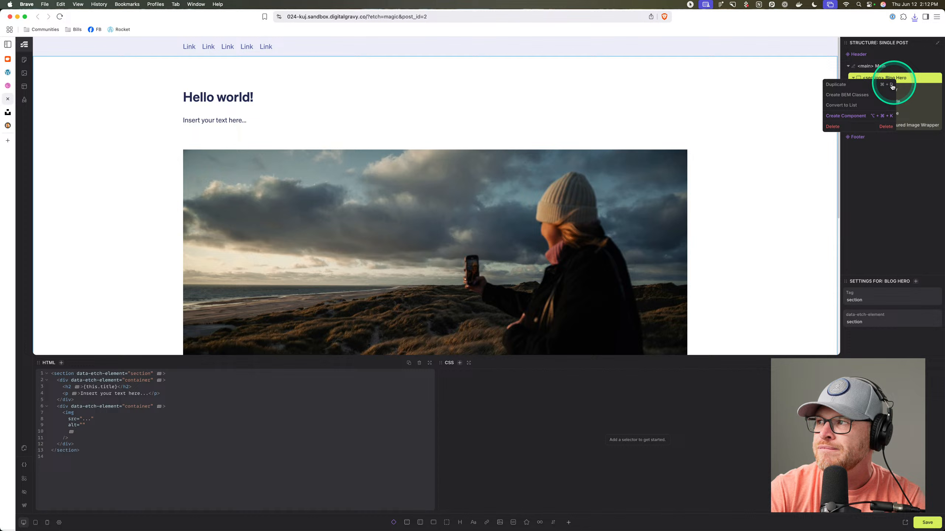
{"action": "left_click", "coordinate": [850, 95]}
{"action": "left_click", "coordinate": [896, 91]}
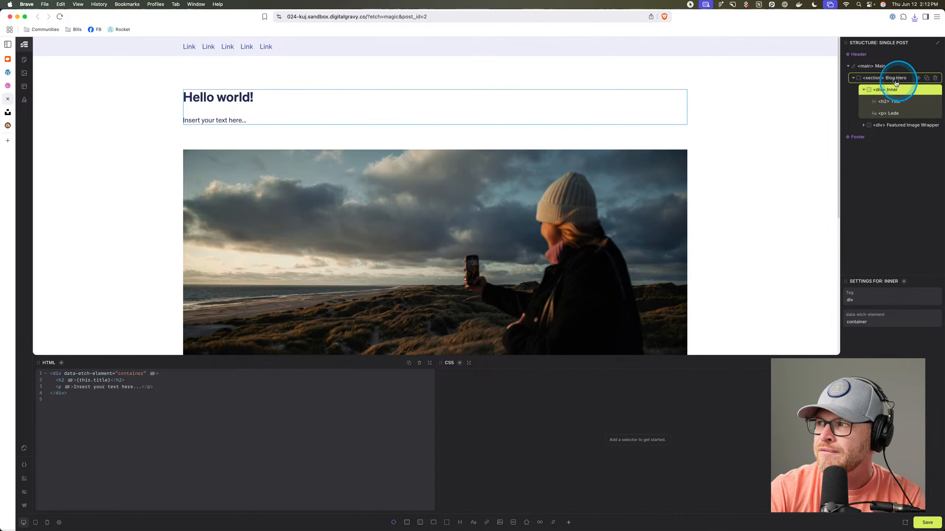
{"action": "left_click", "coordinate": [895, 83]}
{"action": "left_click", "coordinate": [896, 91]}
Give Inner the class blog-hero__inner and Title the class blog-hero__title, then check the markup.
{"action": "key", "text": "super+Return"}
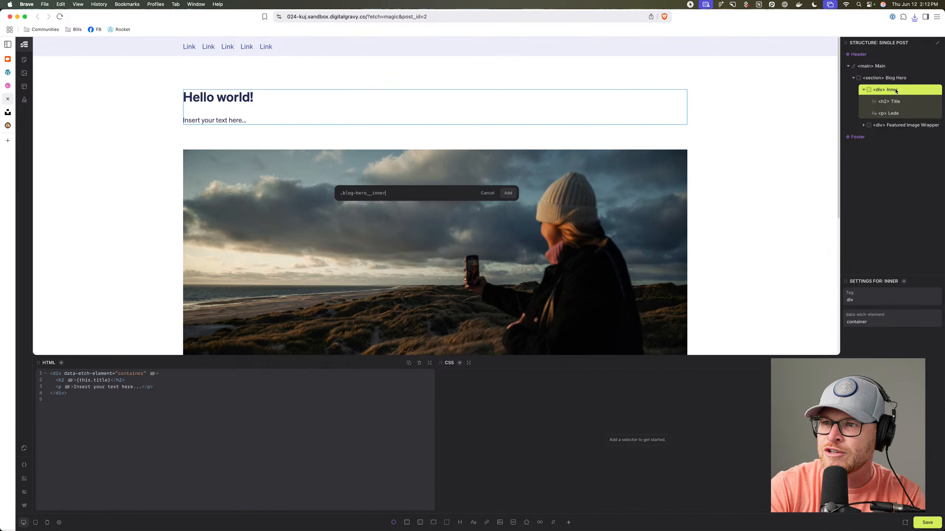
{"action": "key", "text": "Return"}
{"action": "left_click", "coordinate": [898, 100]}
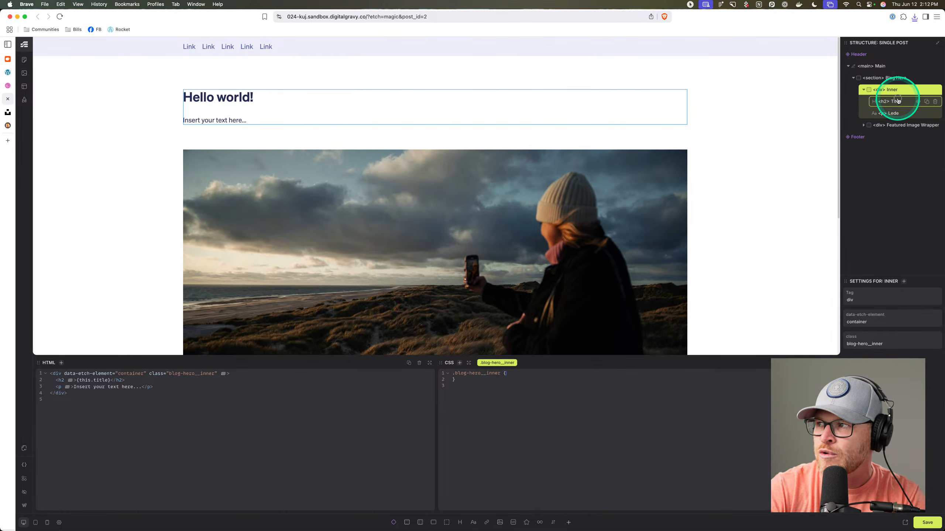
{"action": "key", "text": "super+Return"}
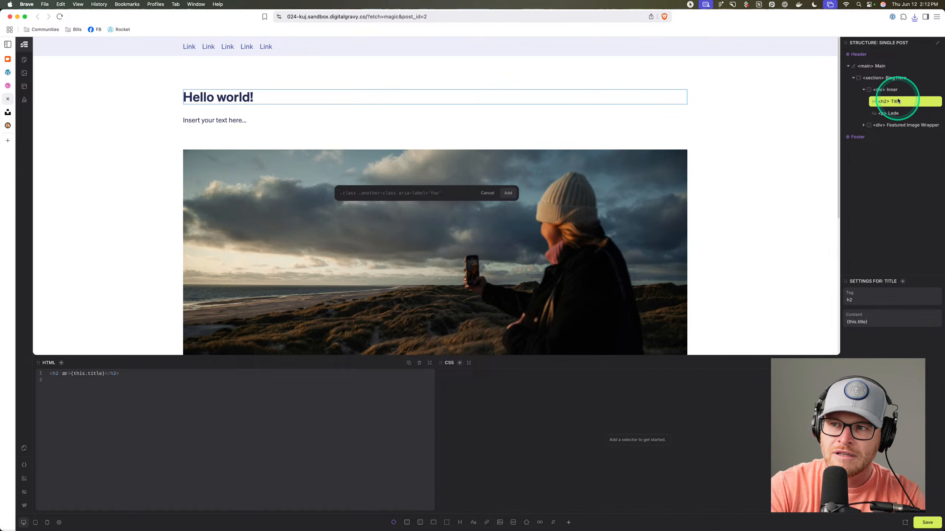
{"action": "type", "text": ".blog-hero"}
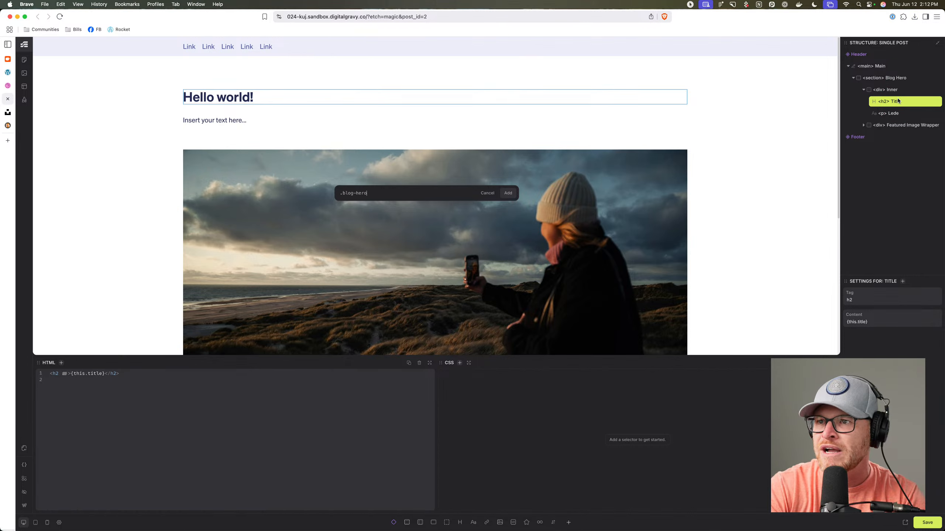
{"action": "type", "text": "__title"}
{"action": "key", "text": "Return"}
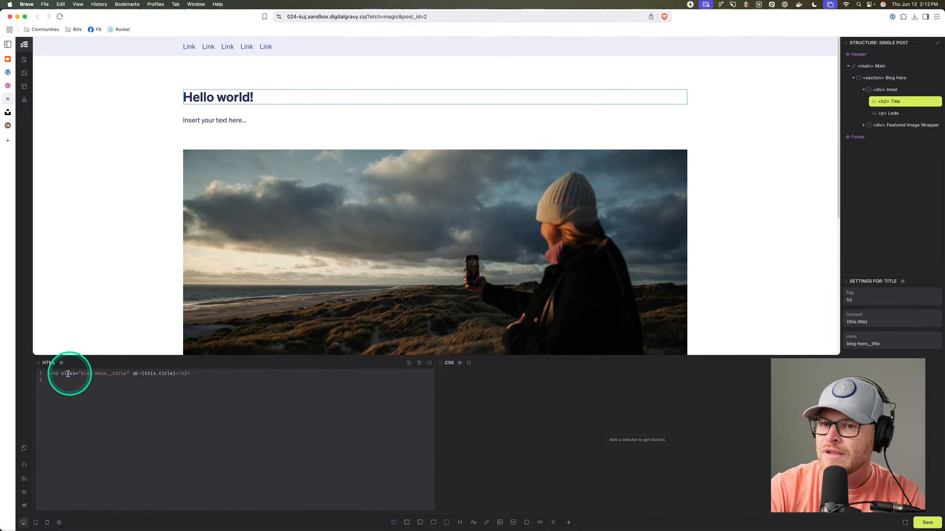
{"action": "left_click", "coordinate": [86, 373]}
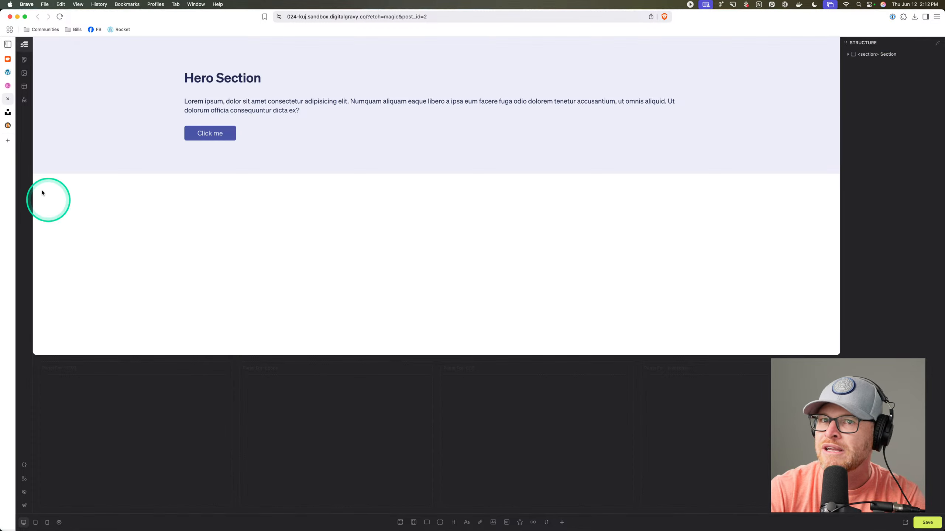
Reopen the Single Post template, expand its structure and give the Lede paragraph class blog-hero__lede.
{"action": "left_click", "coordinate": [25, 86]}
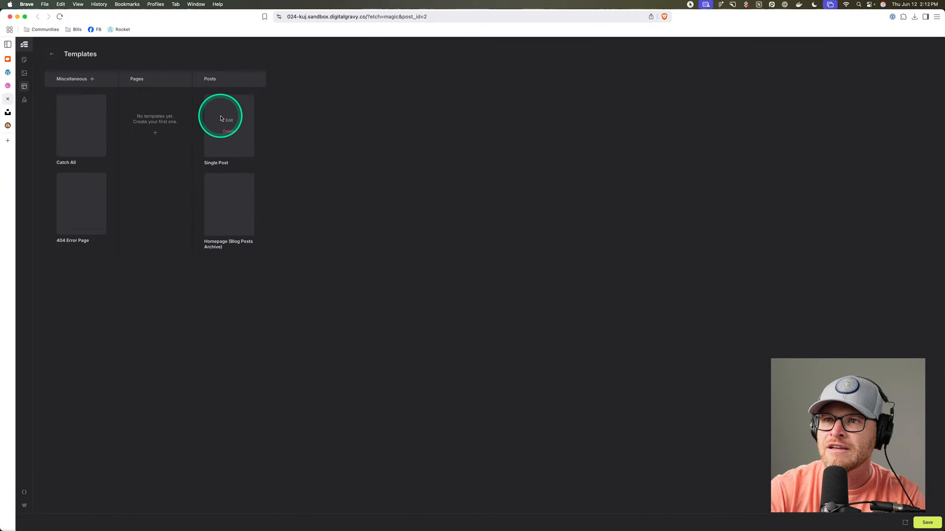
{"action": "left_click", "coordinate": [229, 123]}
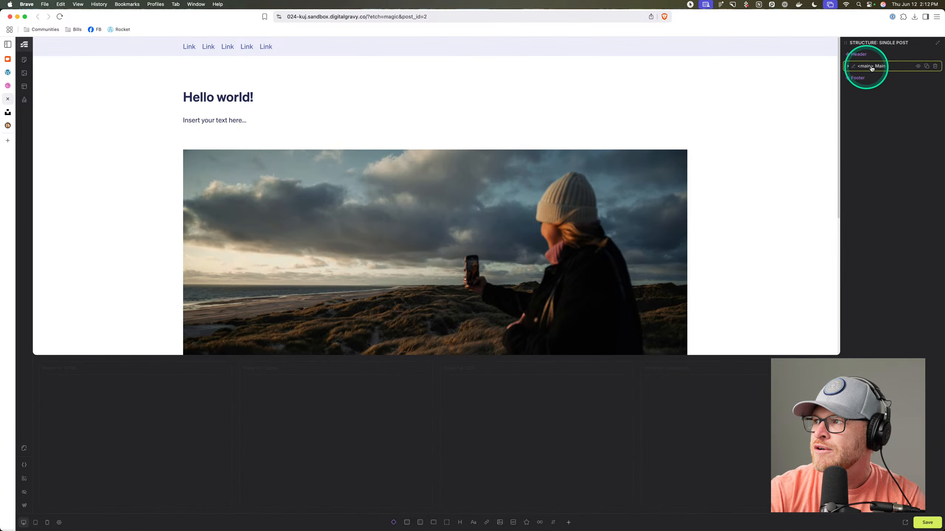
{"action": "left_click", "coordinate": [938, 44]}
{"action": "left_click", "coordinate": [894, 114]}
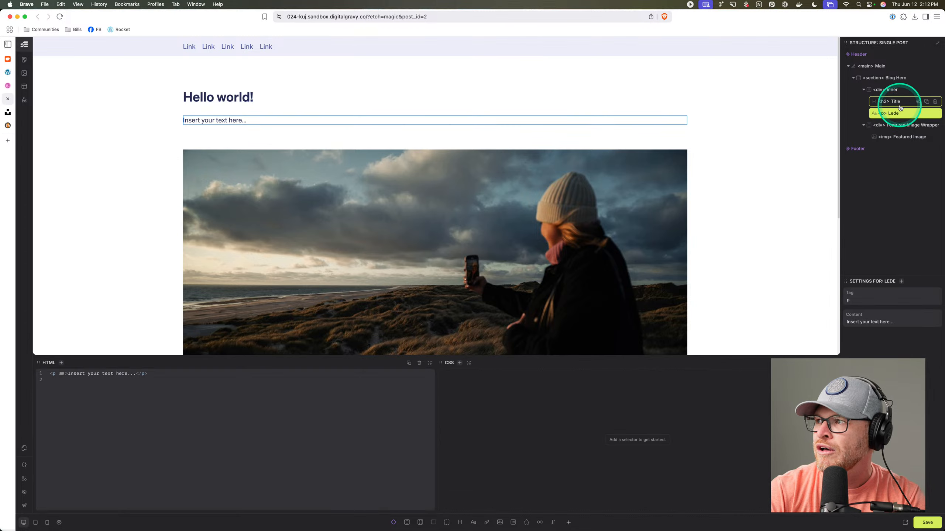
{"action": "left_click", "coordinate": [901, 104]}
{"action": "left_click", "coordinate": [900, 113]}
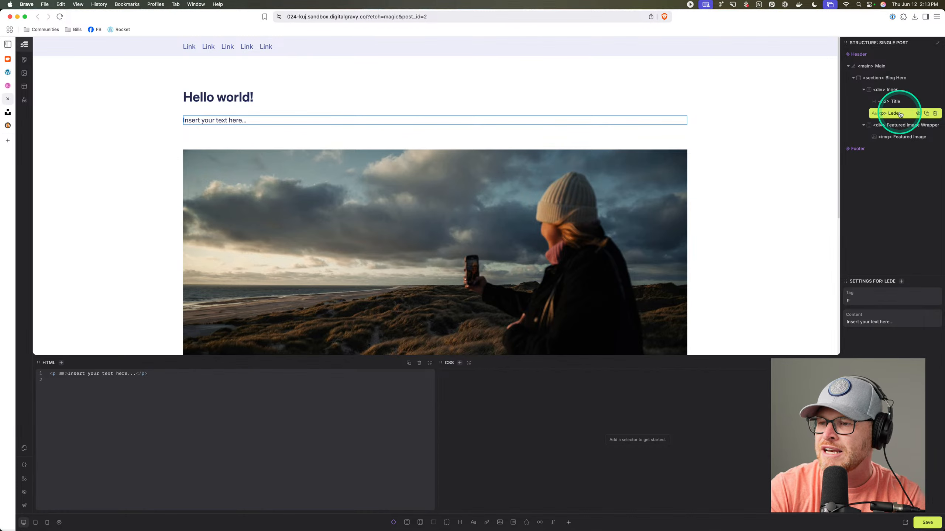
{"action": "key", "text": "super+Return"}
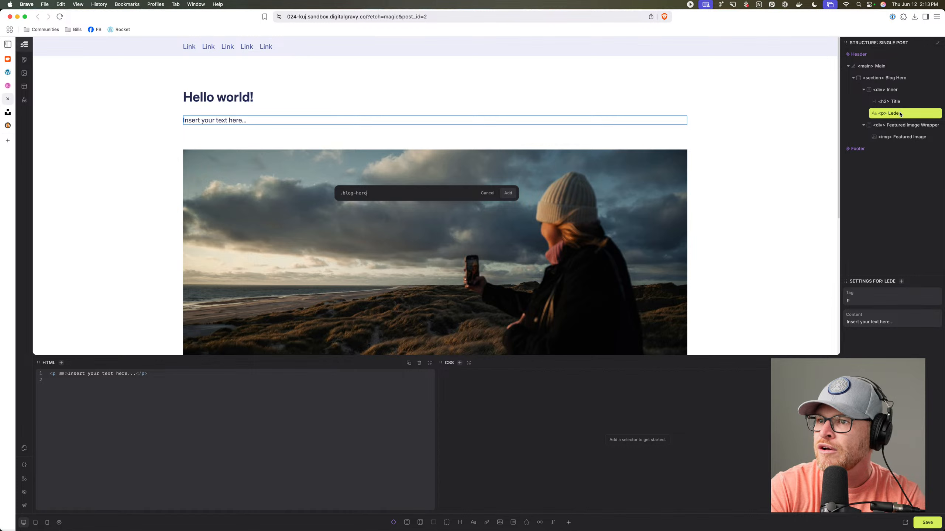
{"action": "key", "text": "Return"}
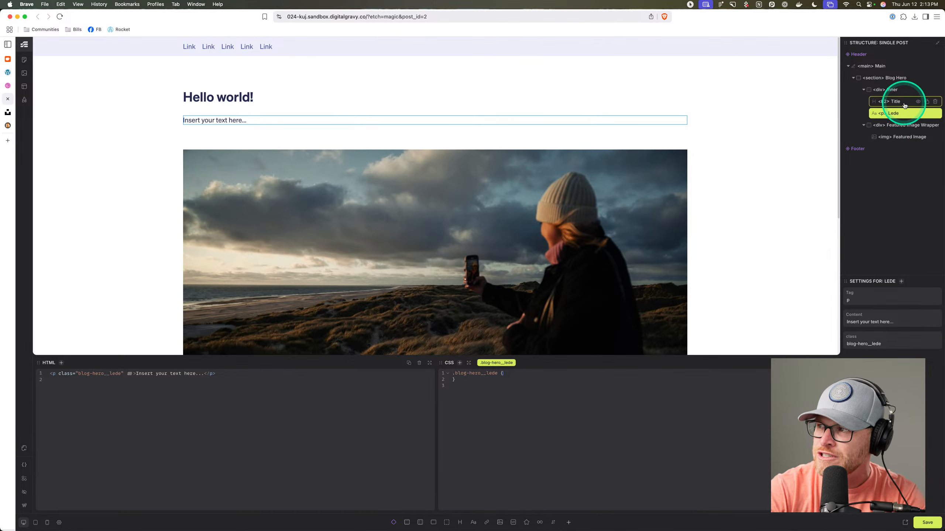
Give the Featured Image Wrapper class blog-hero__featured-image-wrapper and select the class name to copy.
{"action": "left_click", "coordinate": [898, 126]}
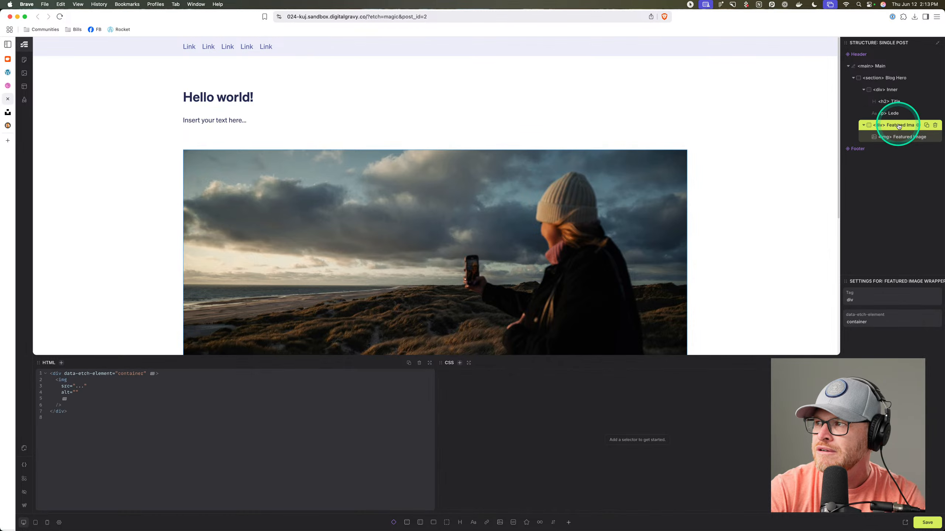
{"action": "key", "text": "Return"}
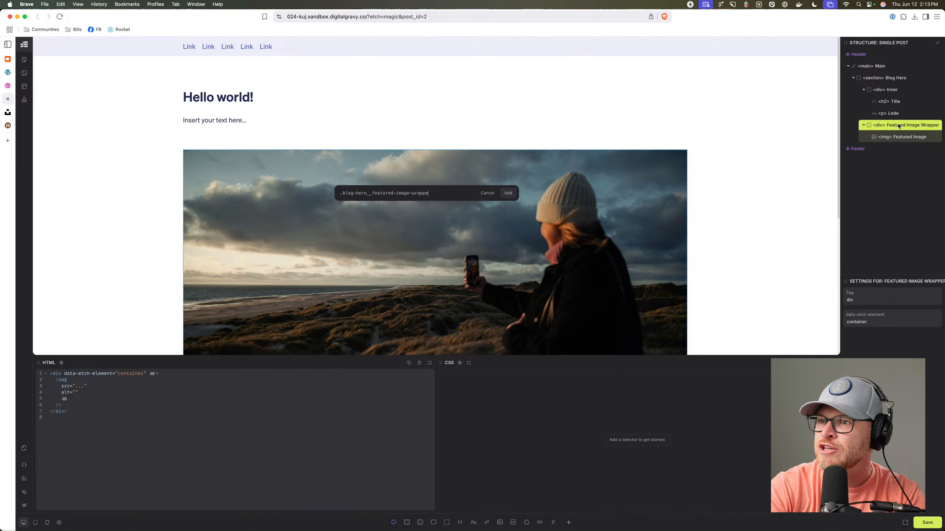
{"action": "key", "text": "Return"}
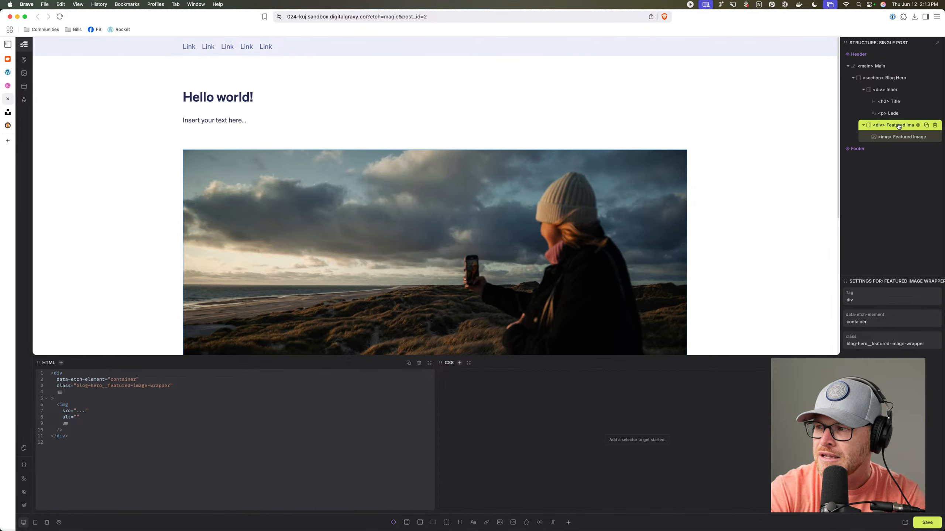
{"action": "left_click_drag", "start_coordinate": [847, 344], "coordinate": [920, 342]}
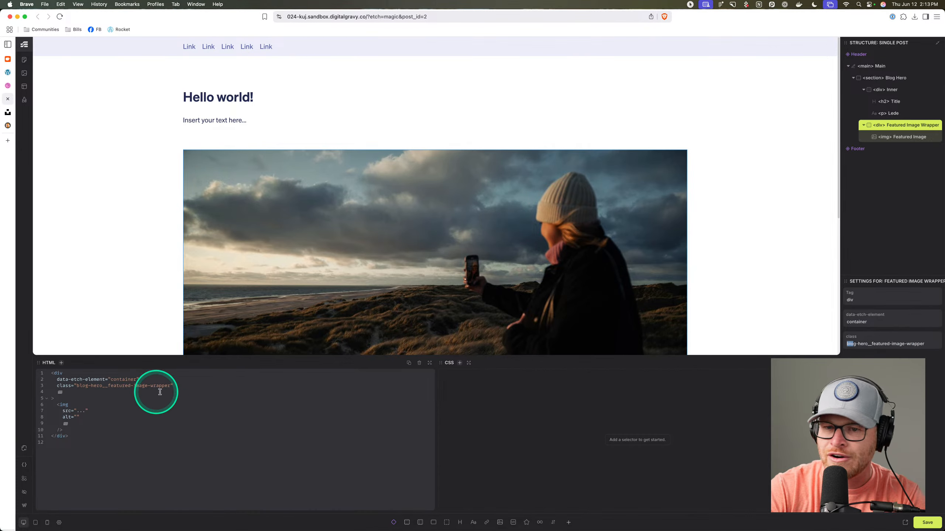
{"action": "left_click_drag", "start_coordinate": [93, 386], "coordinate": [171, 384]}
{"action": "key", "text": "super+c"}
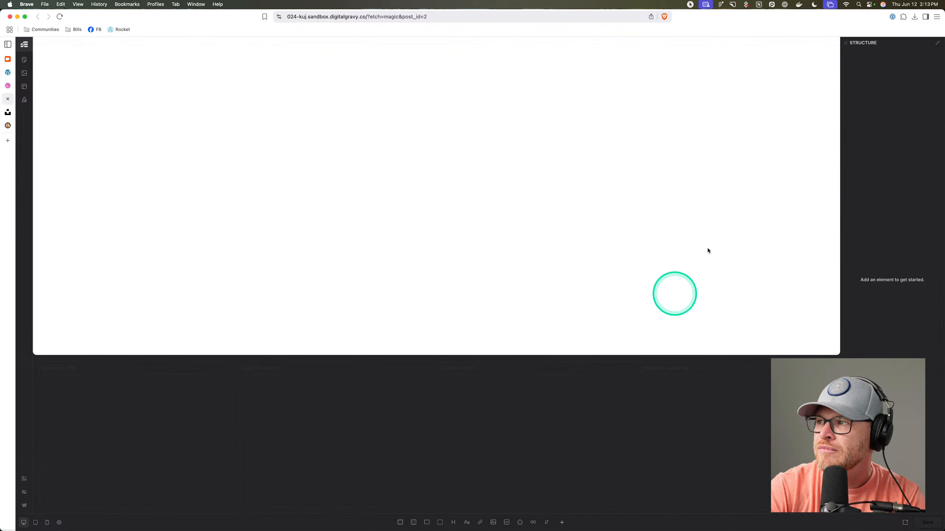
Reopen the Single Post template and class the wrapper div blog-hero__featured-image-wrapper.
{"action": "left_click", "coordinate": [25, 89]}
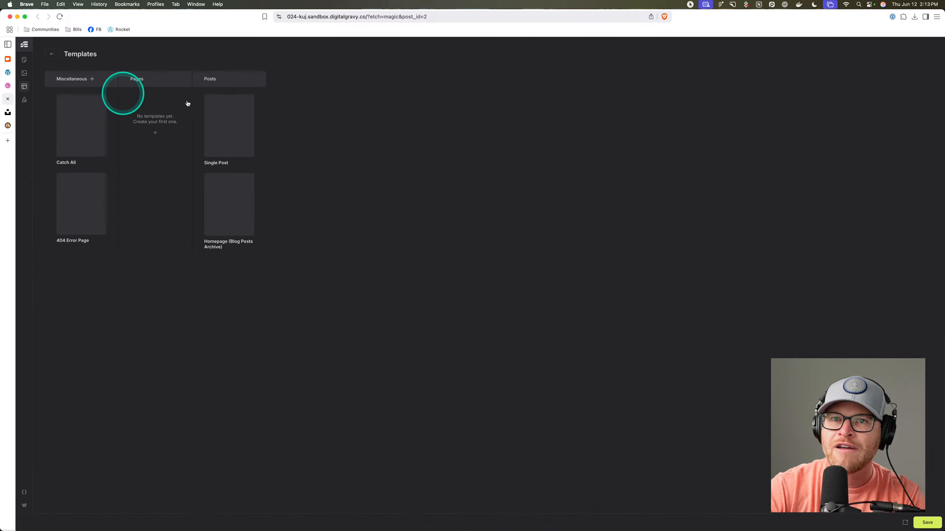
{"action": "left_click", "coordinate": [228, 121]}
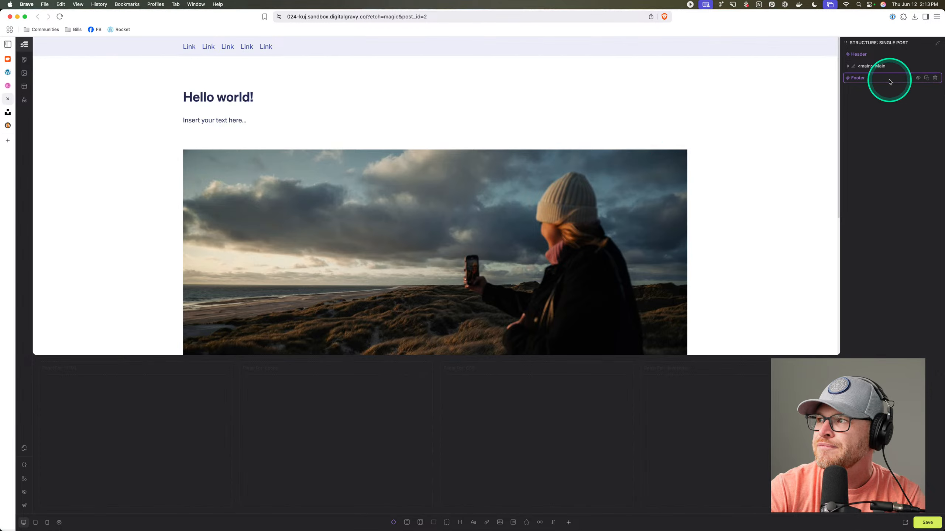
{"action": "left_click", "coordinate": [937, 43]}
{"action": "left_click", "coordinate": [896, 125]}
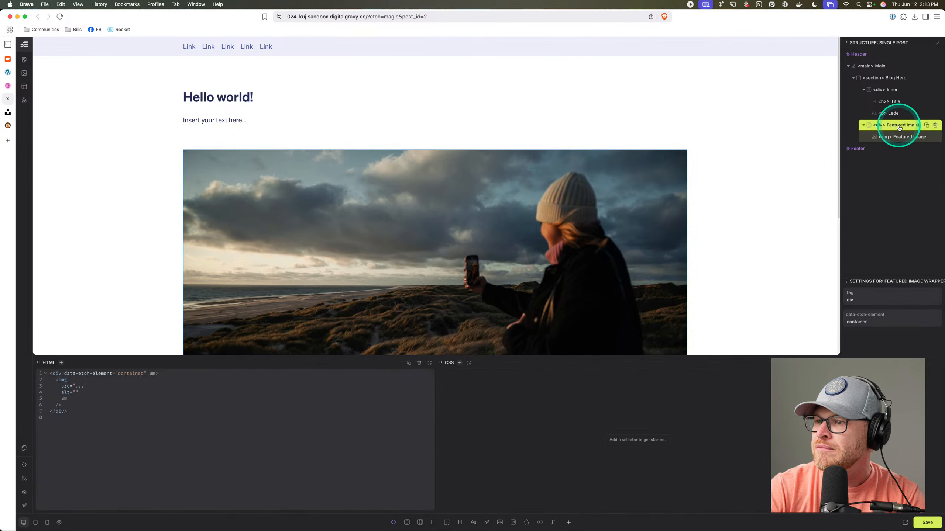
{"action": "left_click", "coordinate": [62, 374]}
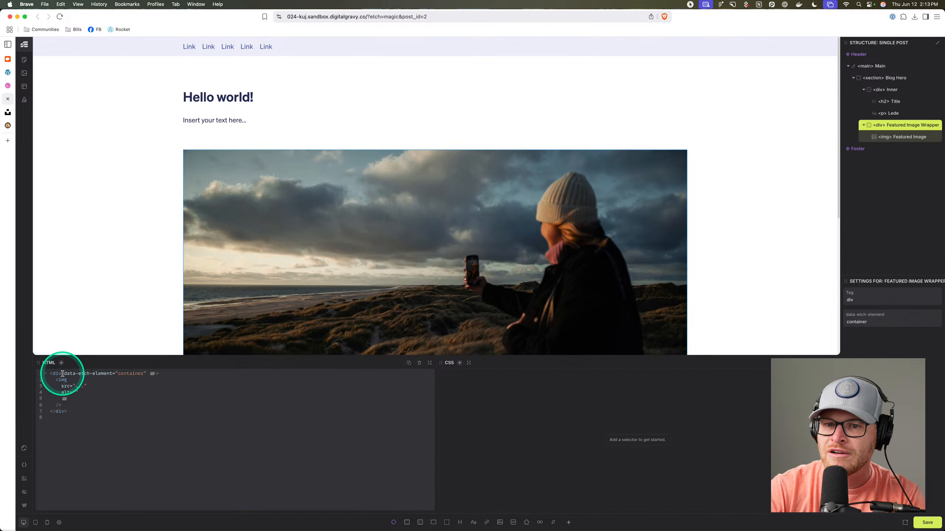
{"action": "type", "text": "cal"}
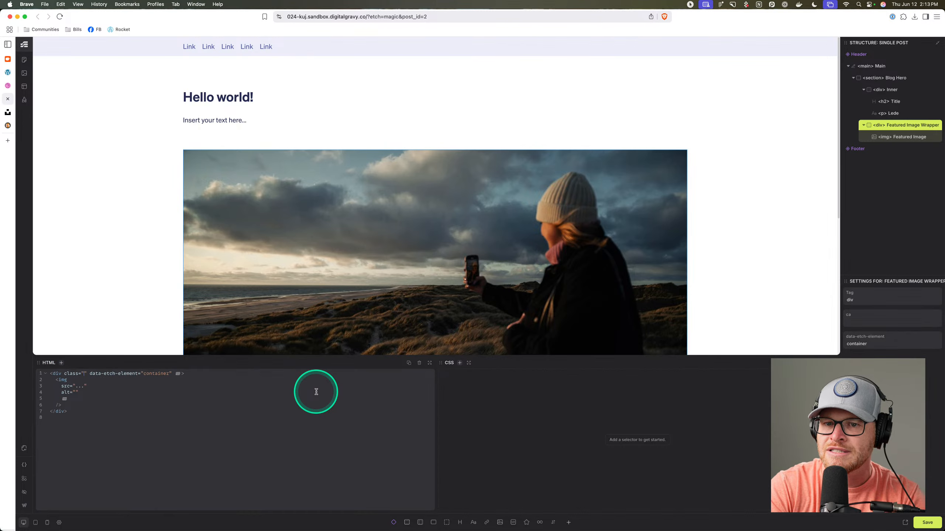
{"action": "key", "text": "super+v"}
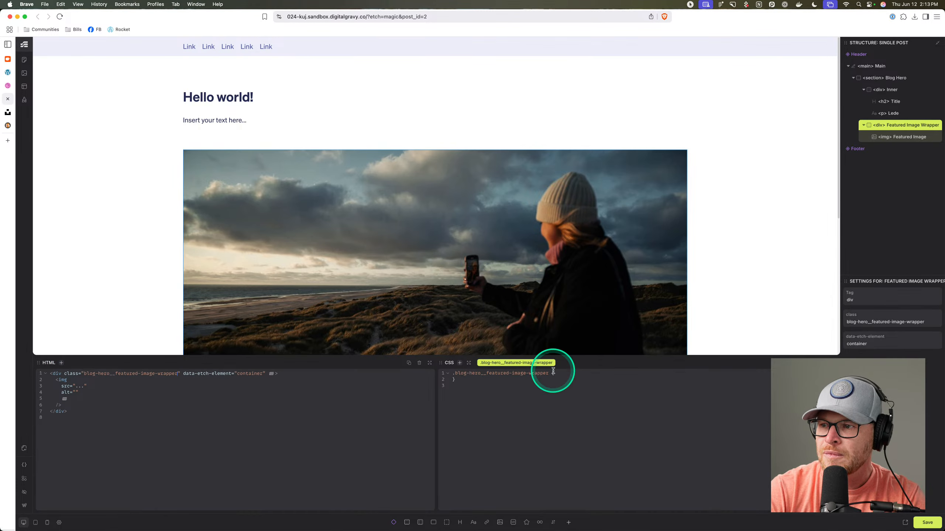
Give the featured img the class blog-hero__featured-image, with its own empty CSS rule.
{"action": "left_click", "coordinate": [906, 137]}
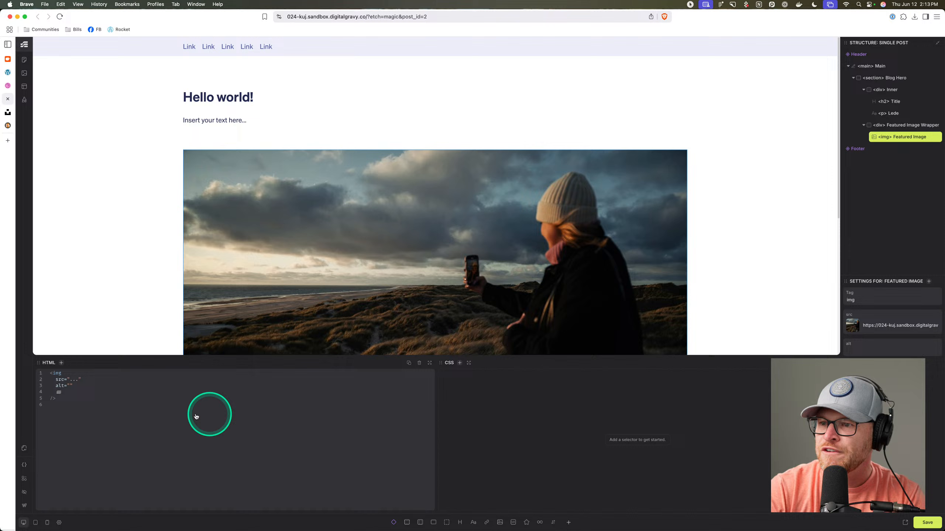
{"action": "left_click", "coordinate": [74, 373]}
{"action": "type", "text": "class=\""}
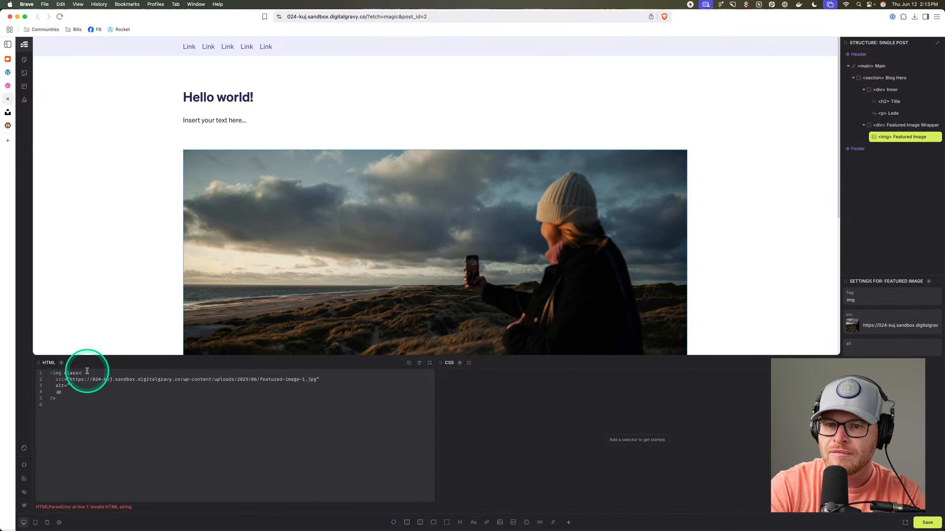
{"action": "key", "text": "super+v"}
{"action": "left_click", "coordinate": [645, 374]}
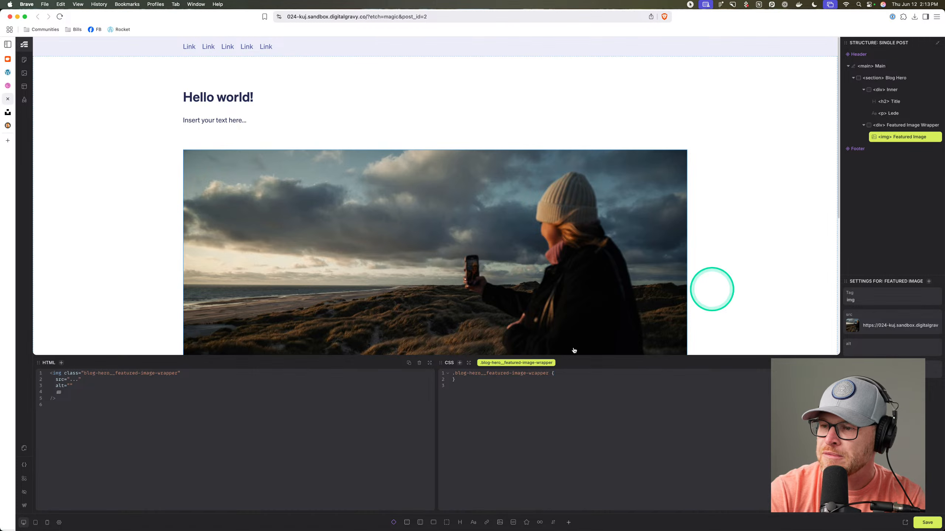
{"action": "left_click", "coordinate": [163, 373]}
{"action": "double_click", "coordinate": [163, 372]}
{"action": "key", "text": "BackSpace"}
{"action": "key", "text": "BackSpace"}
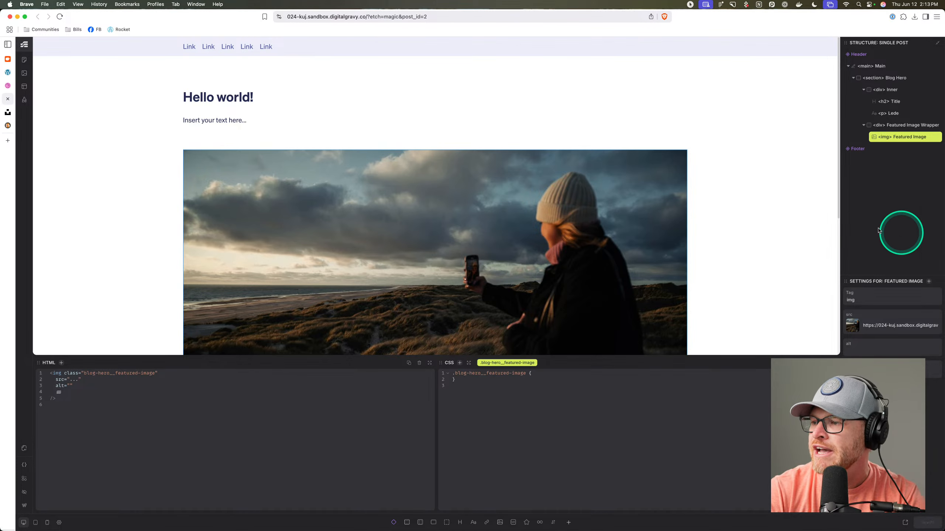
{"action": "left_click", "coordinate": [417, 94]}
{"action": "left_click", "coordinate": [417, 107]}
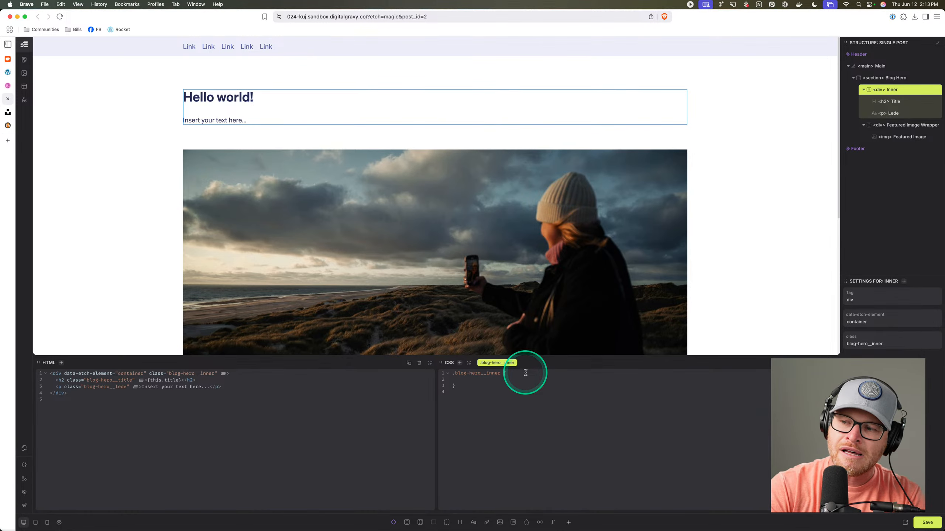
Center the Inner container's content and add a Date paragraph above the lede.
{"action": "type", "text": "justify-content: cent"}
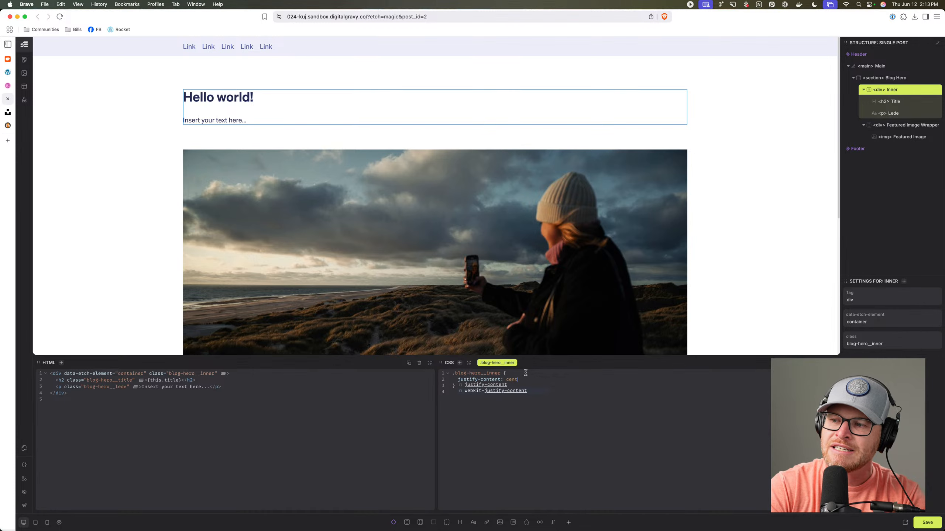
{"action": "type", "text": "er;   align-it"}
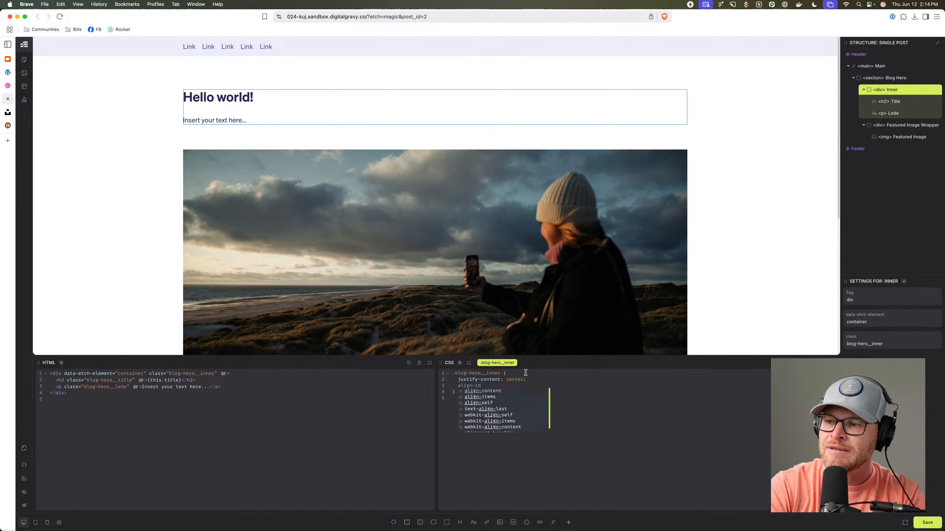
{"action": "type", "text": "ems: center;   "}
{"action": "type", "text": "te"}
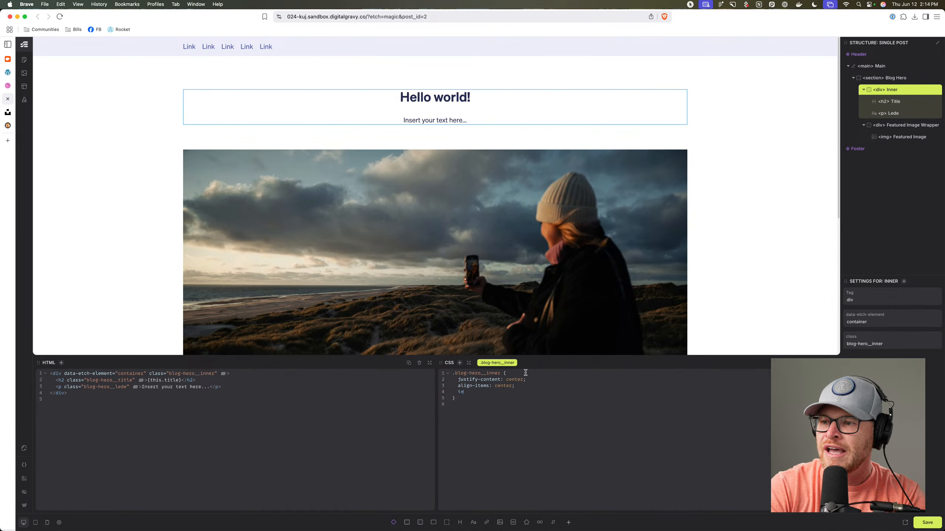
{"action": "type", "text": "xt-align: center;"}
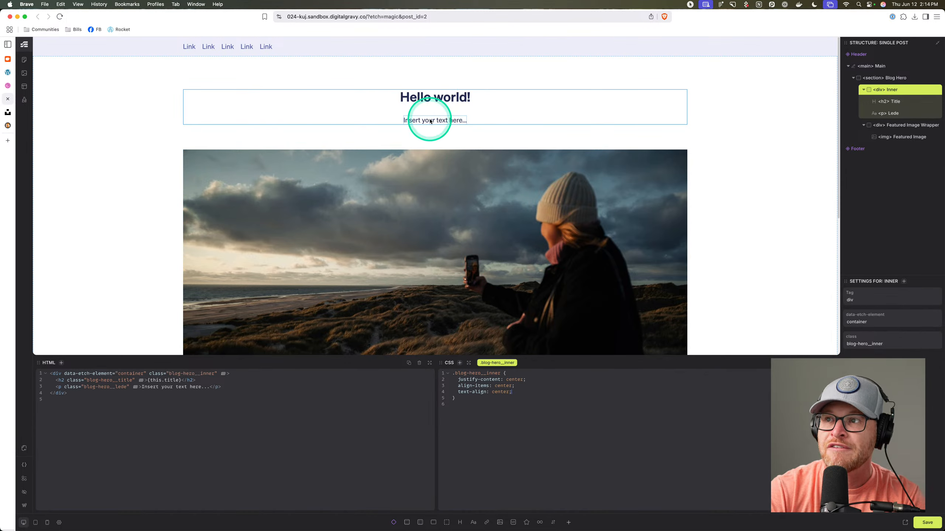
{"action": "left_click", "coordinate": [449, 102]}
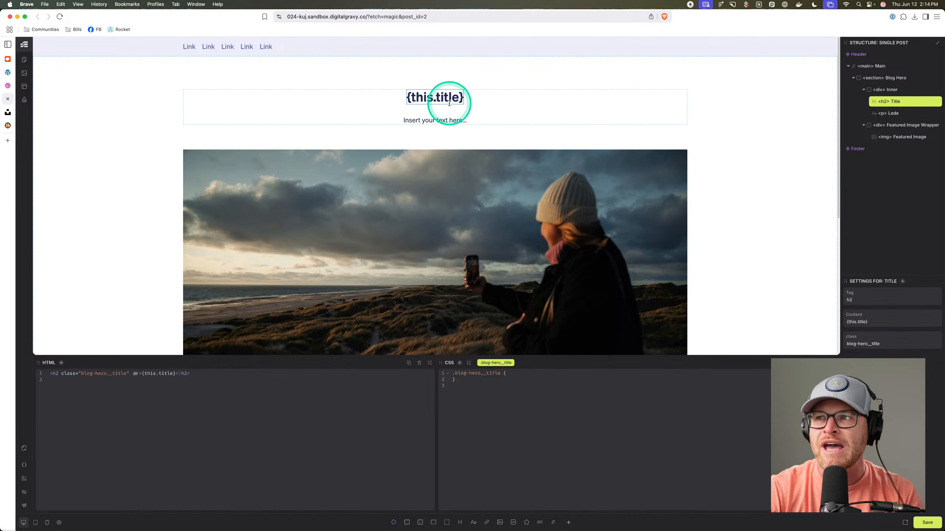
{"action": "left_click", "coordinate": [490, 108]}
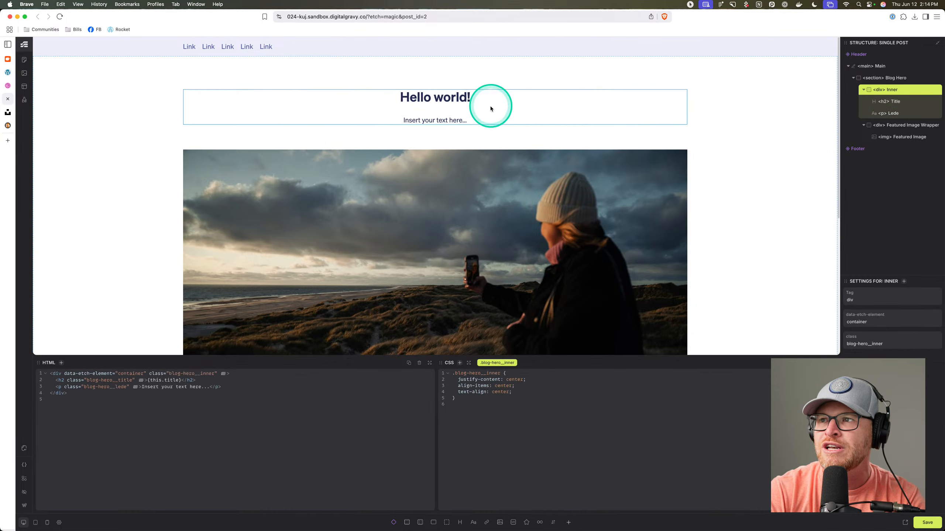
{"action": "left_click", "coordinate": [473, 522]}
{"action": "double_click", "coordinate": [442, 141]}
{"action": "type", "text": "Date"}
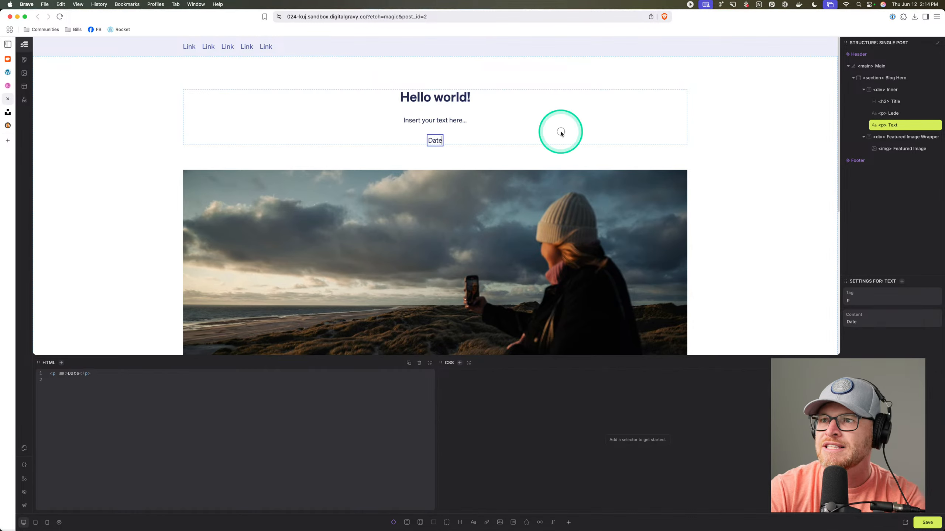
{"action": "left_click", "coordinate": [559, 133]}
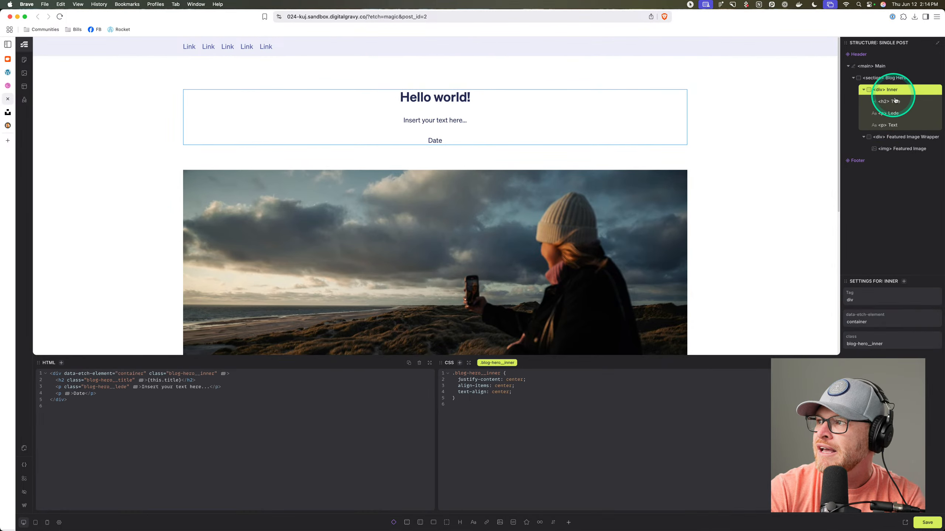
{"action": "double_click", "coordinate": [893, 125]}
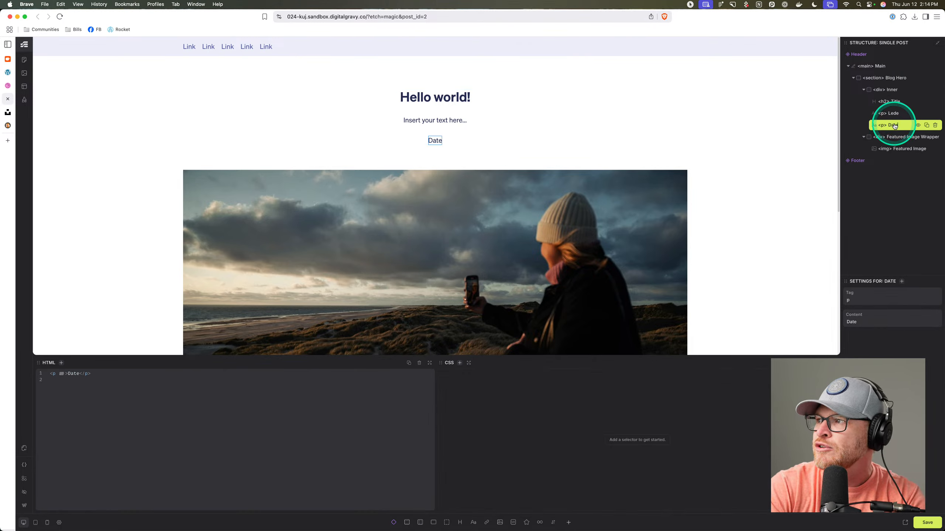
{"action": "left_click_drag", "start_coordinate": [894, 126], "coordinate": [903, 109]}
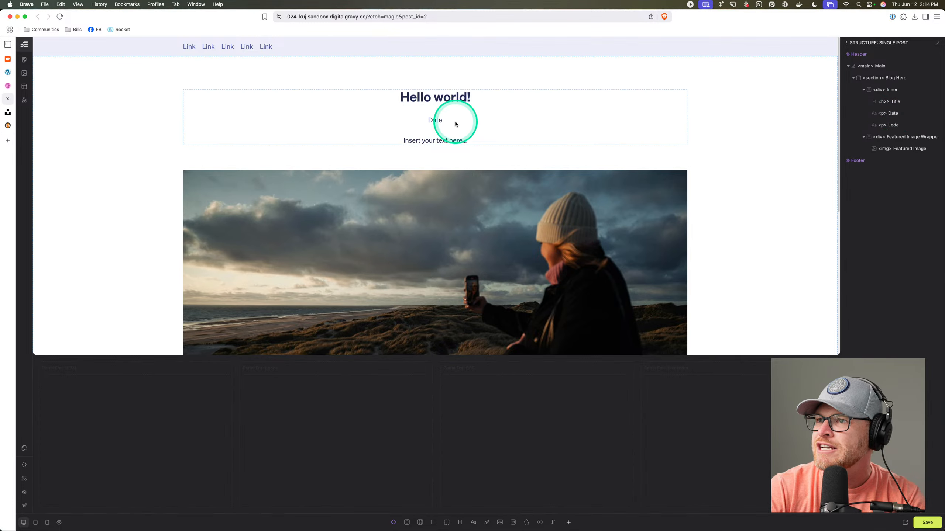
Give the Date paragraph the blog-hero__date class with order: -1 in its CSS.
{"action": "left_click", "coordinate": [437, 121]}
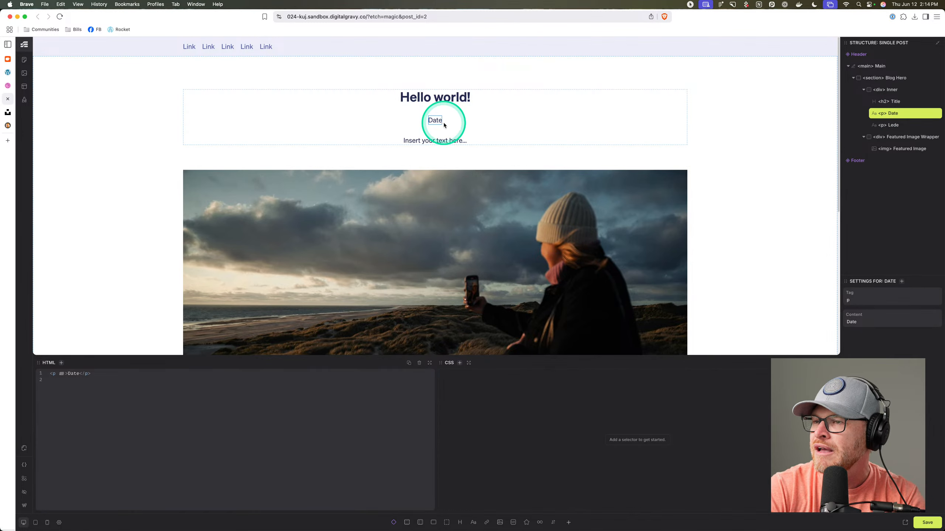
{"action": "type", "text": ".blog"}
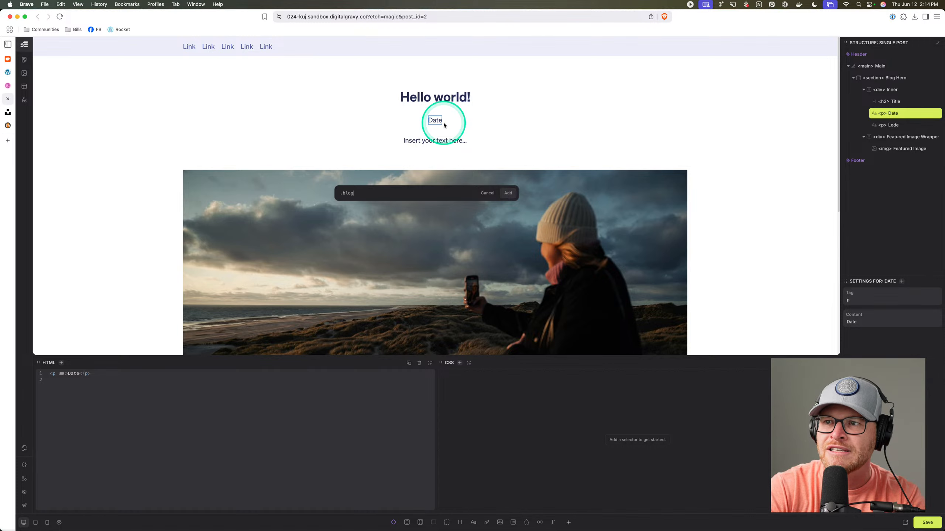
{"action": "type", "text": "-hero__date"}
{"action": "key", "text": "Return"}
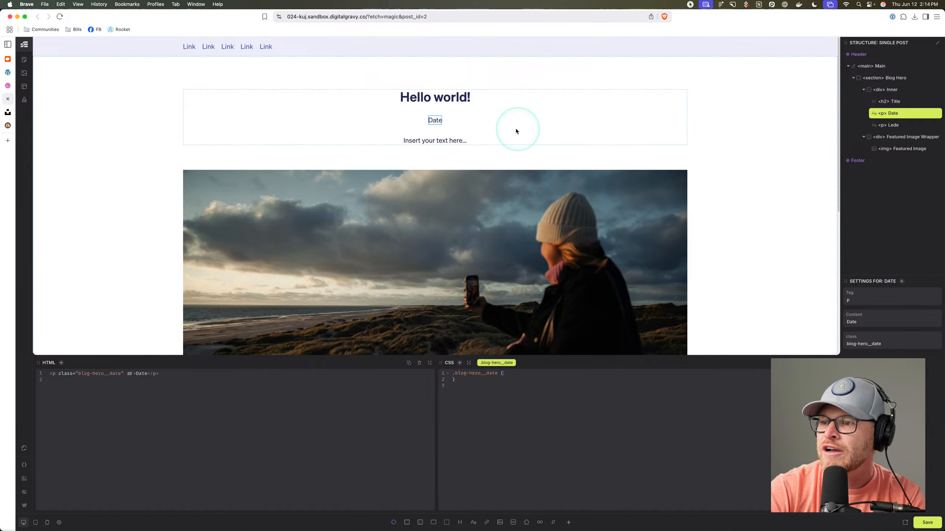
{"action": "left_click", "coordinate": [521, 376]}
{"action": "type", "text": "order"}
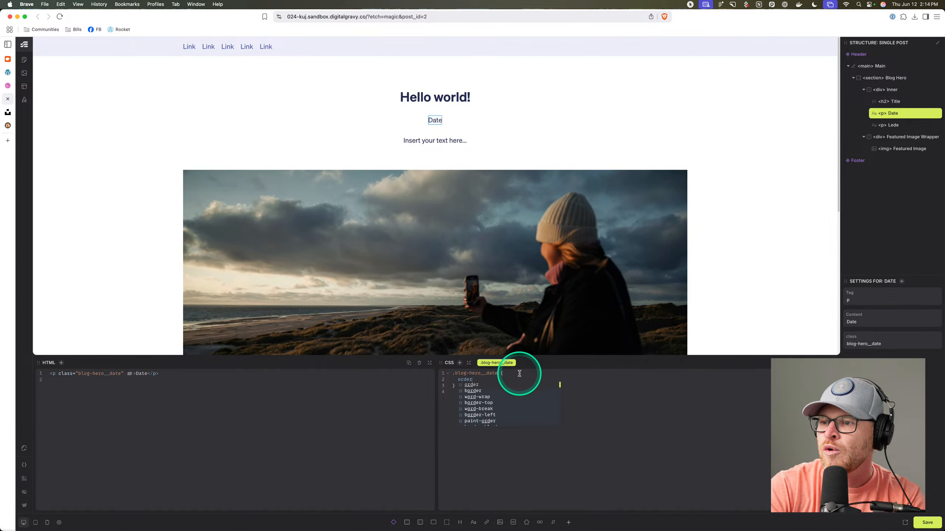
{"action": "type", "text": ": -1;"}
{"action": "left_click", "coordinate": [436, 99]}
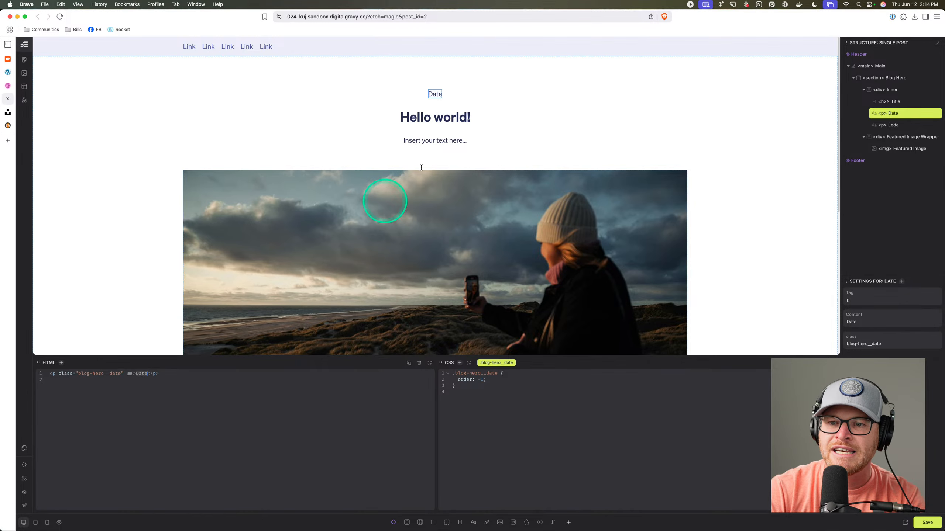
{"action": "double_click", "coordinate": [434, 95]}
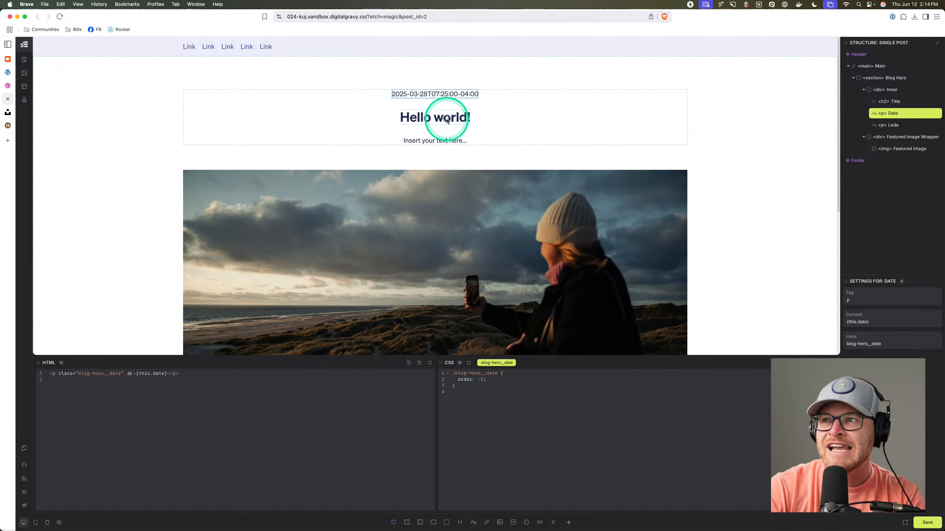
Append .format('m') to the date content and preview the output.
{"action": "left_click", "coordinate": [474, 167]}
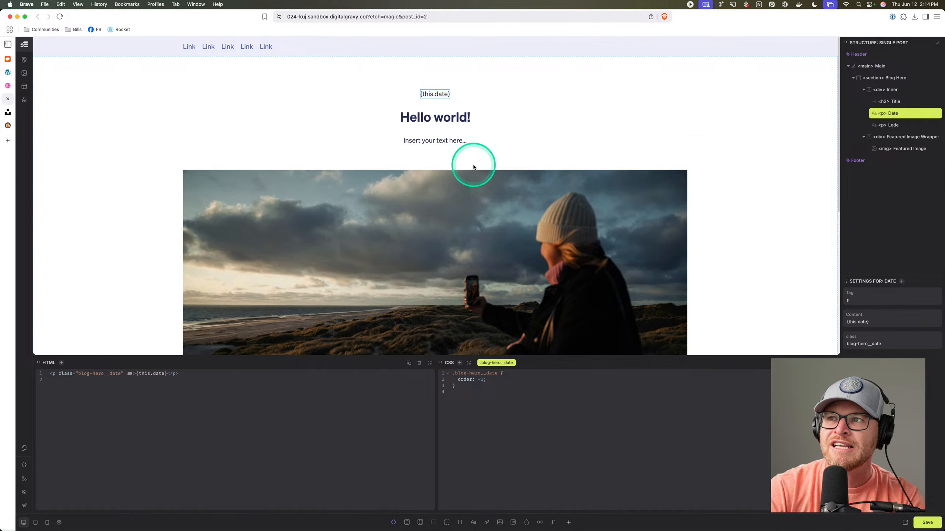
{"action": "left_click", "coordinate": [439, 113]}
{"action": "left_click", "coordinate": [436, 96]}
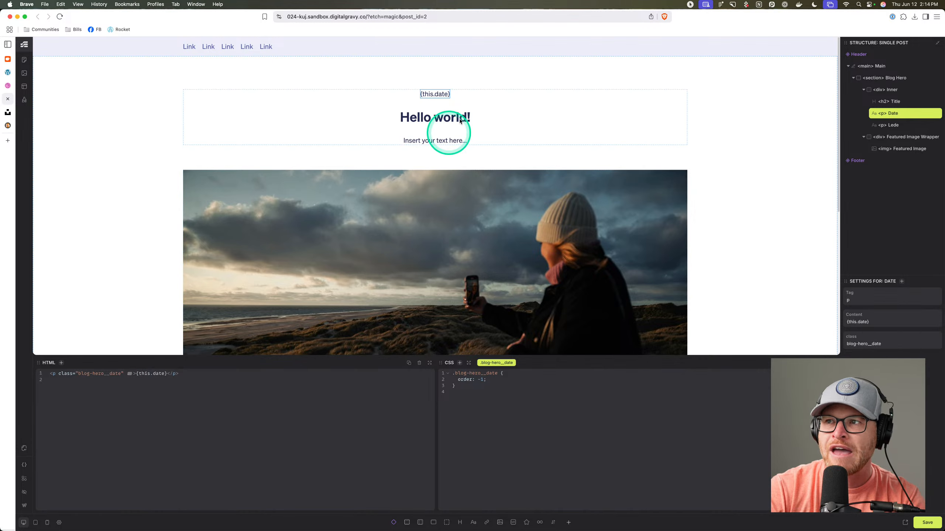
{"action": "type", "text": ".format()"}
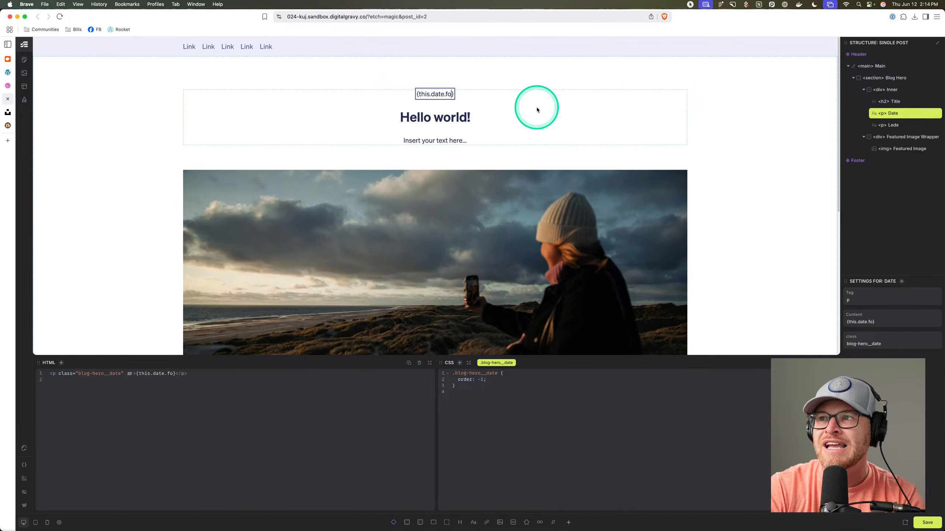
{"action": "key", "text": "Left"}
{"action": "type", "text": "''"}
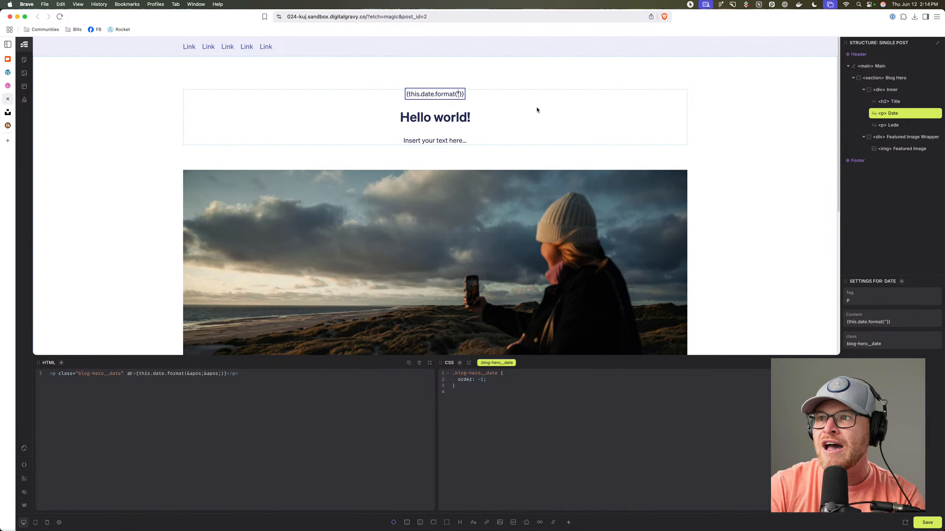
{"action": "key", "text": "Left"}
{"action": "type", "text": "m"}
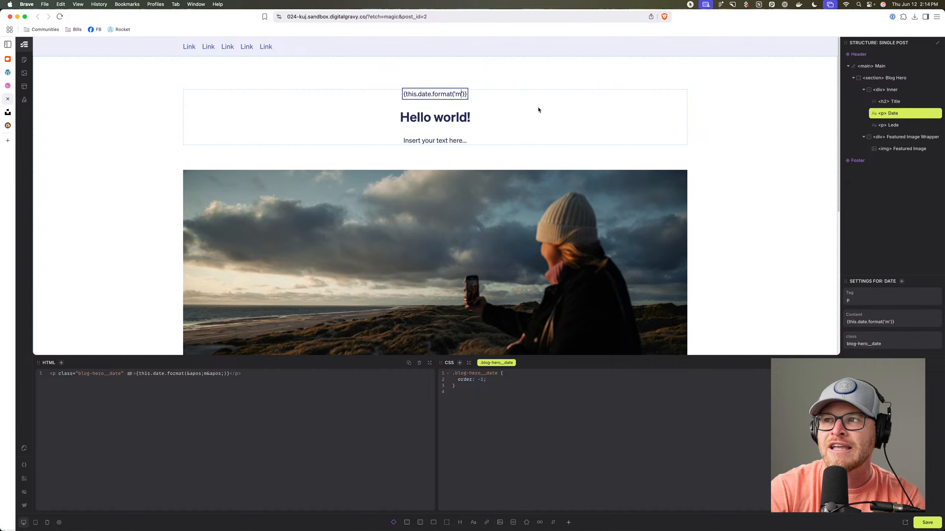
{"action": "left_click", "coordinate": [538, 122]}
Try the 'm-d-y' date format and preview how it renders.
{"action": "left_click", "coordinate": [453, 93]}
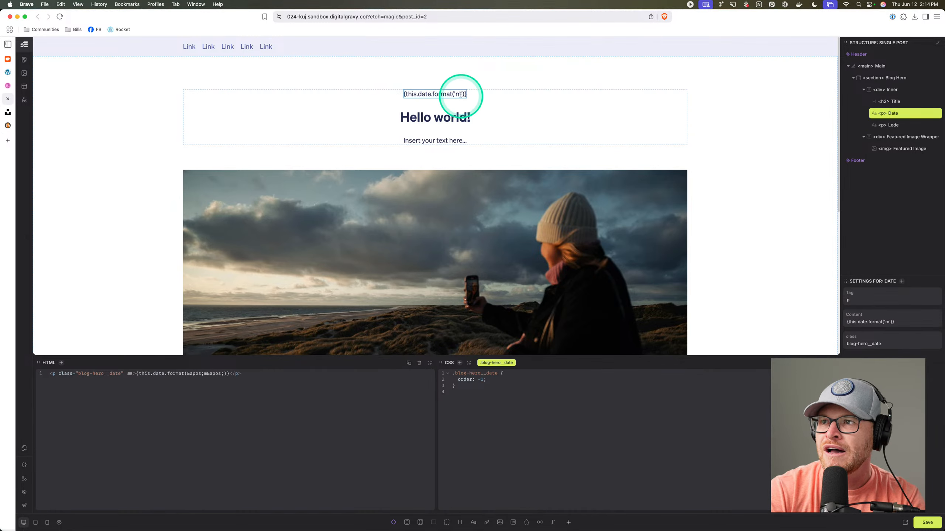
{"action": "double_click", "coordinate": [462, 95]}
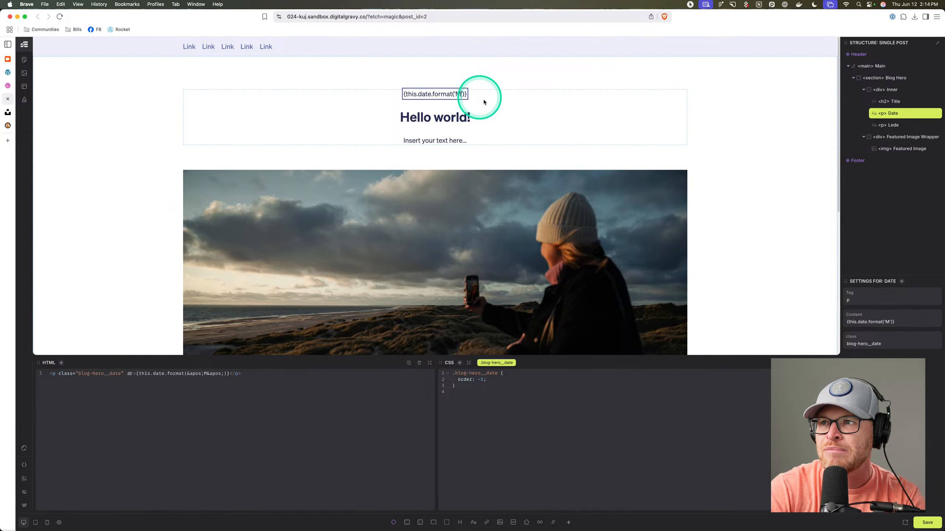
{"action": "left_click", "coordinate": [495, 107]}
{"action": "left_click", "coordinate": [461, 94]}
{"action": "double_click", "coordinate": [461, 94]}
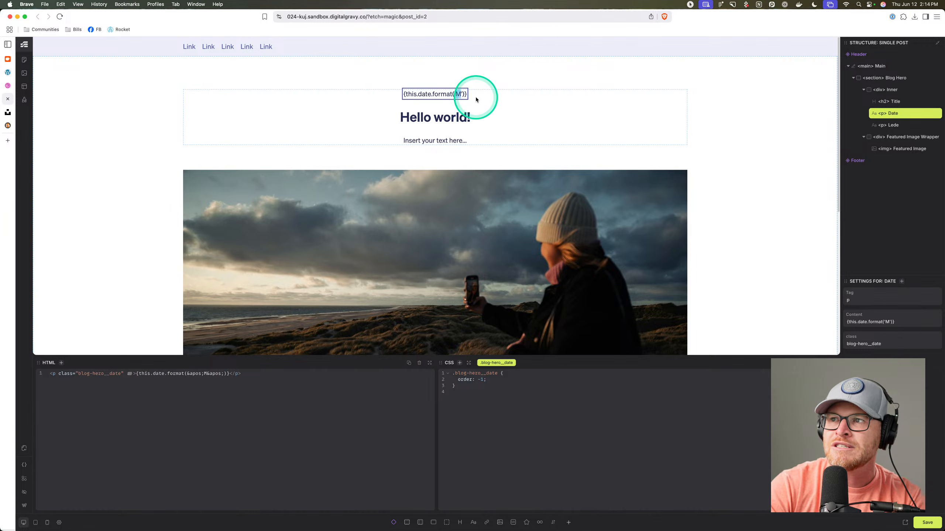
{"action": "type", "text": "m-"}
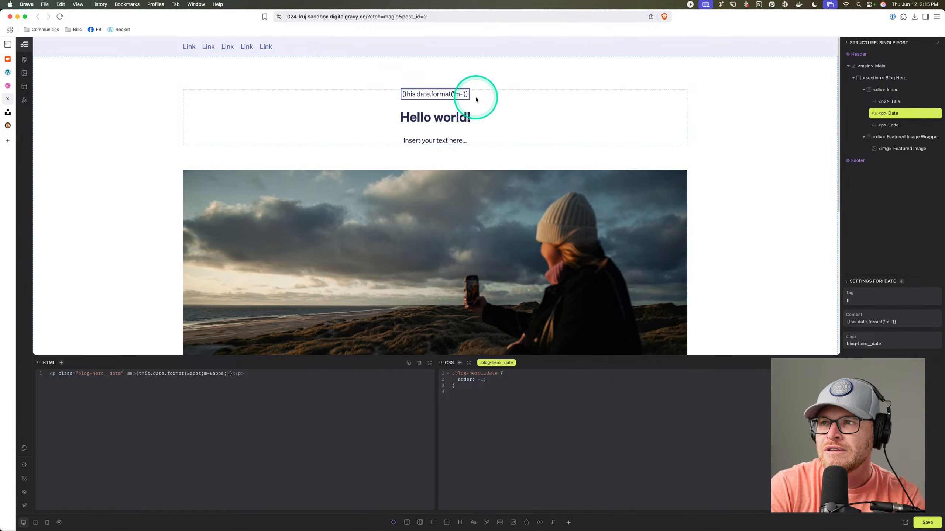
{"action": "type", "text": "d-y"}
{"action": "left_click", "coordinate": [477, 100]}
{"action": "left_click", "coordinate": [460, 96]}
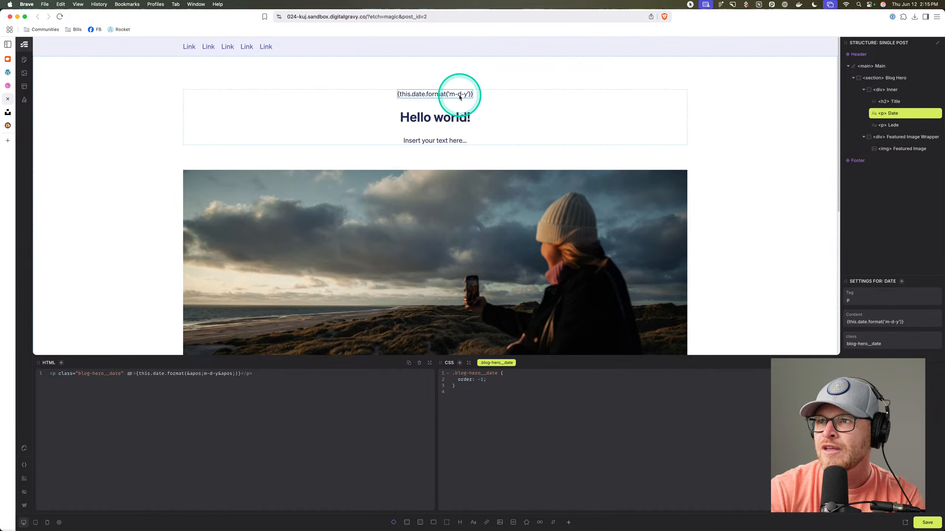
{"action": "left_click", "coordinate": [940, 323]}
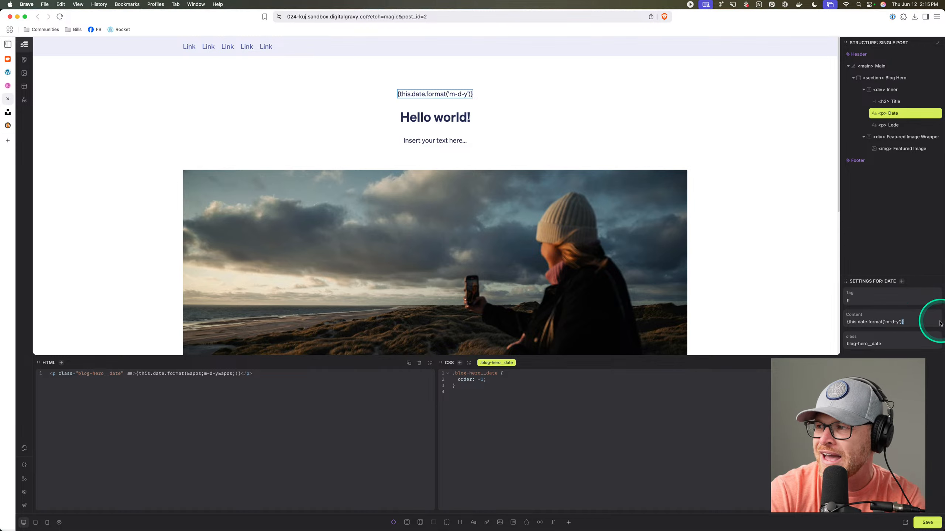
{"action": "triple_click", "coordinate": [928, 323]}
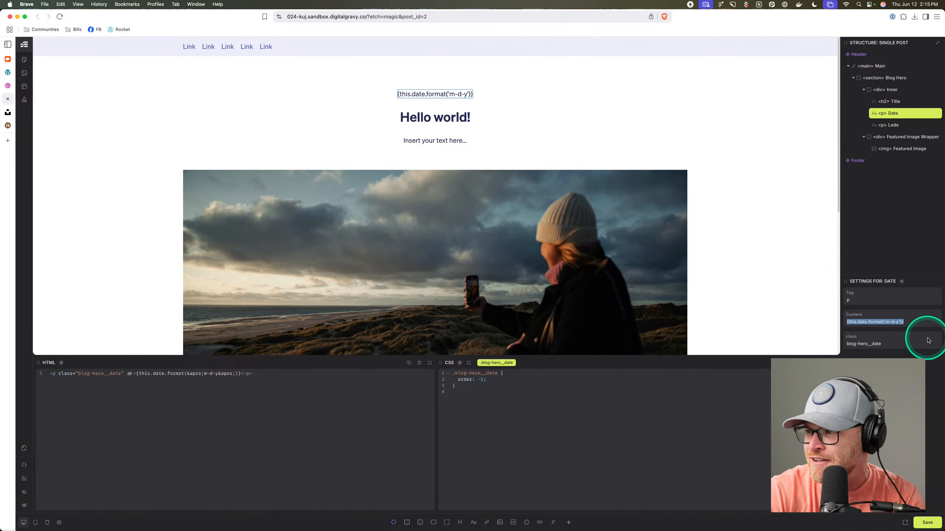
{"action": "left_click_drag", "start_coordinate": [919, 323], "coordinate": [892, 325]}
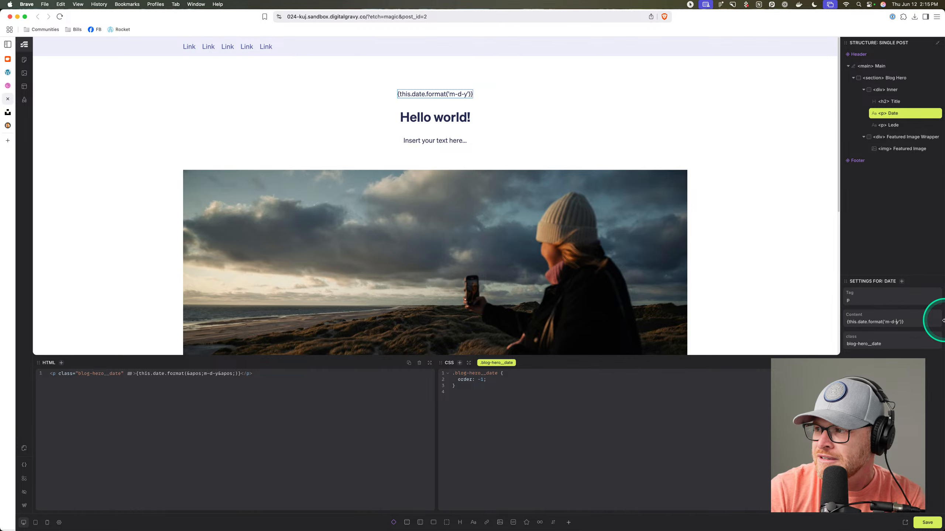
{"action": "left_click", "coordinate": [921, 325]}
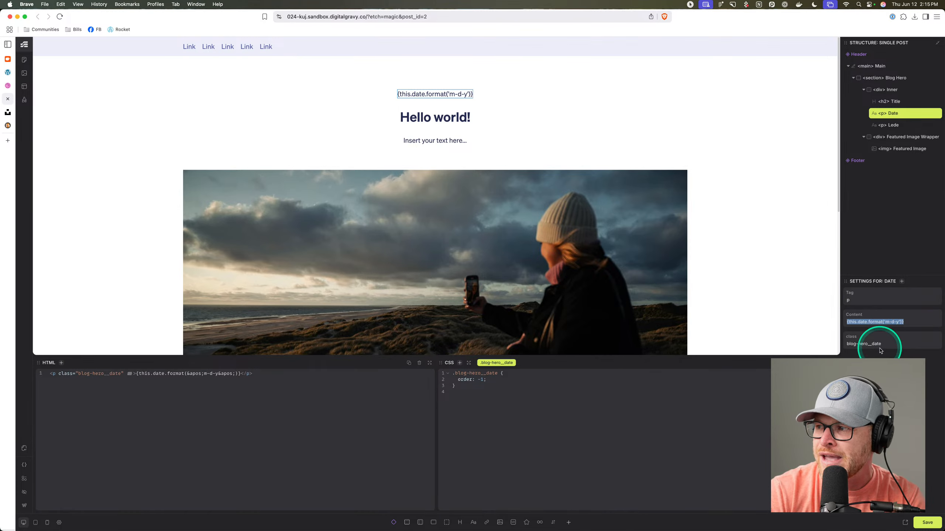
{"action": "left_click", "coordinate": [609, 170]}
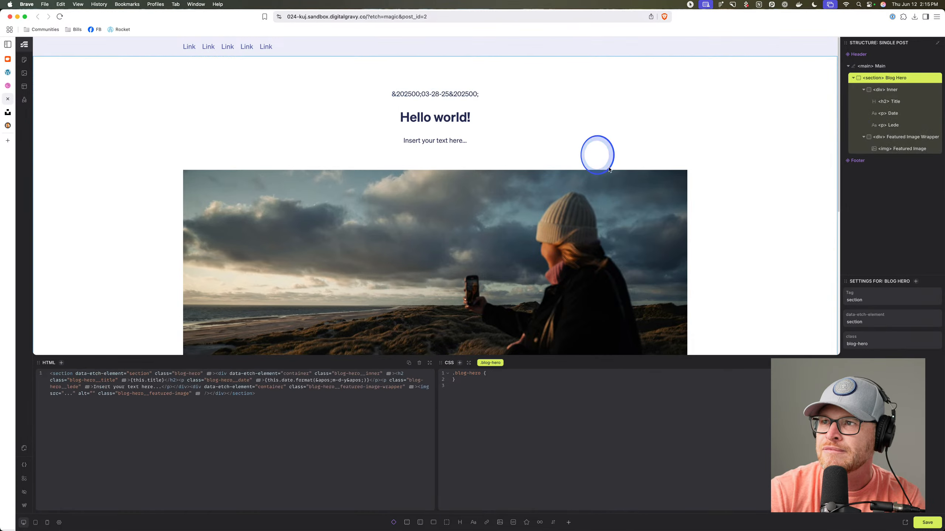
Settle on {this.date.format('F')} for the month name and save the template.
{"action": "left_click", "coordinate": [454, 93]}
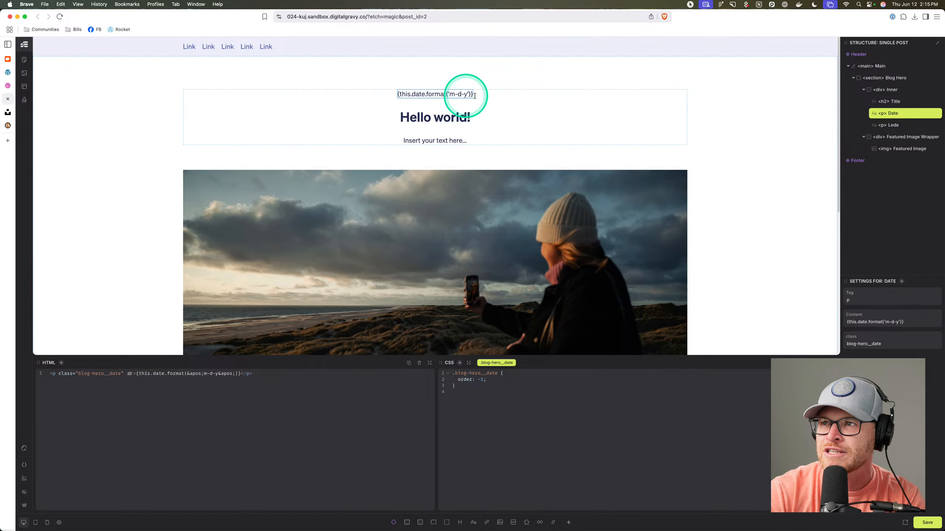
{"action": "left_click", "coordinate": [459, 94]}
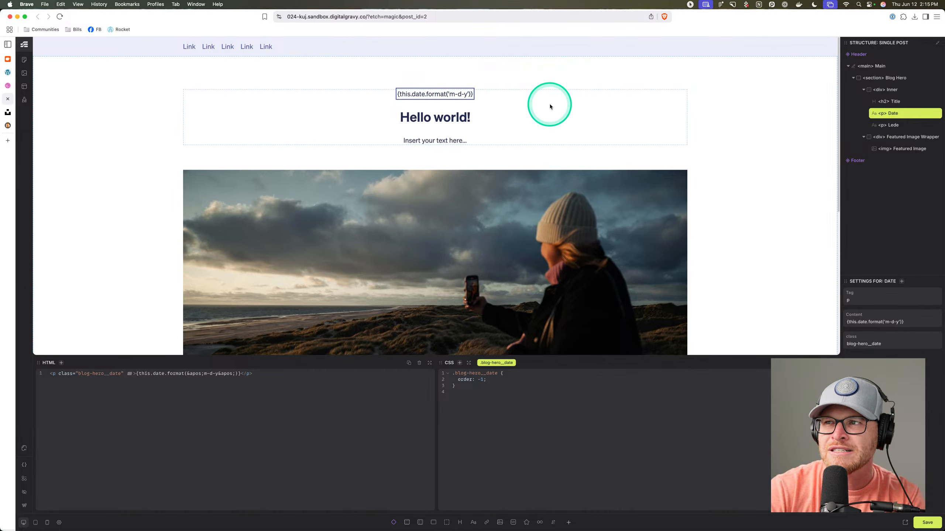
{"action": "type", "text": "d"}
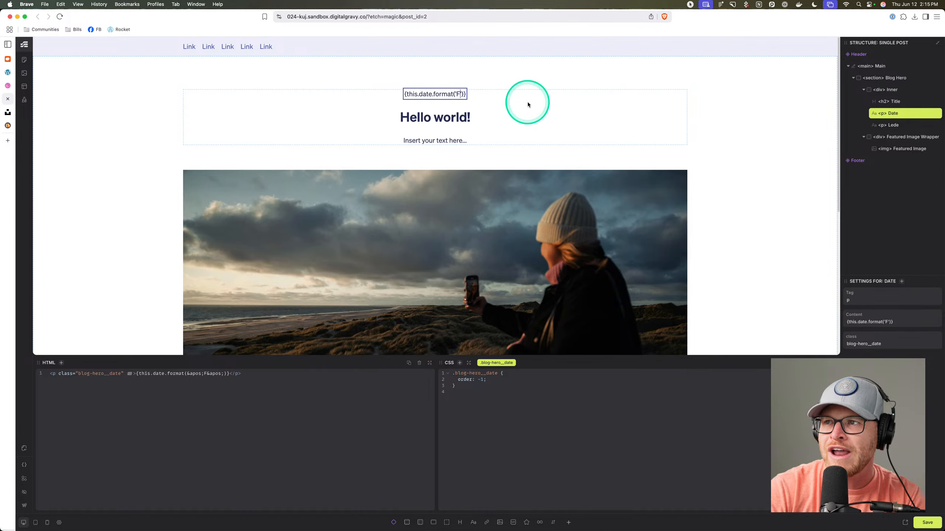
{"action": "left_click", "coordinate": [456, 96]}
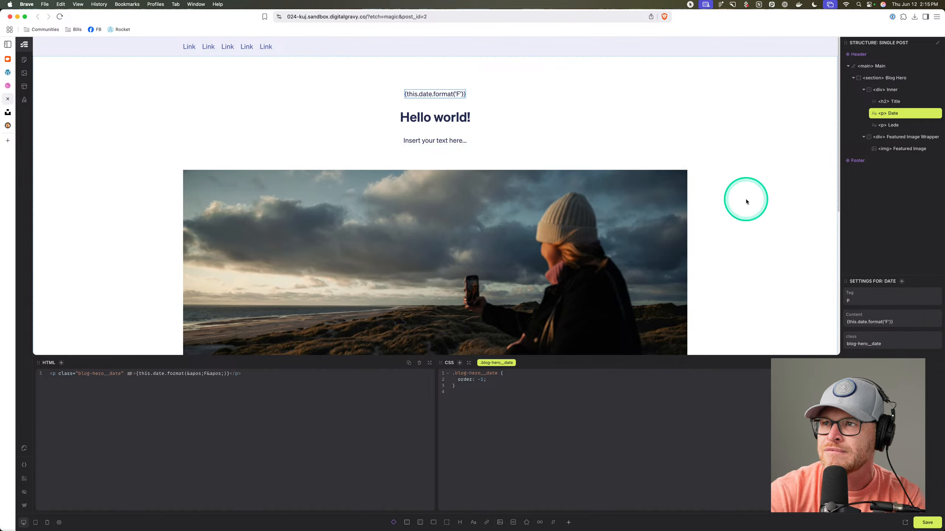
{"action": "left_click", "coordinate": [910, 515]}
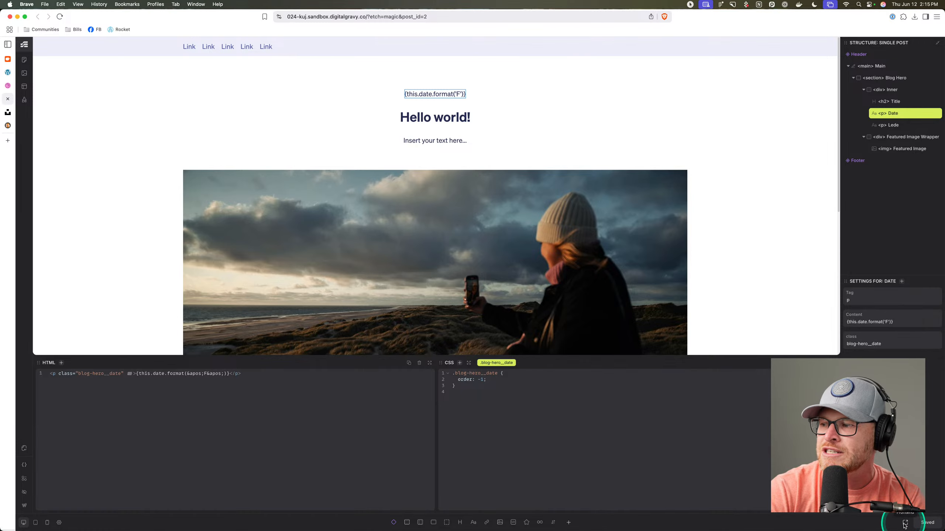
{"action": "left_click", "coordinate": [904, 523]}
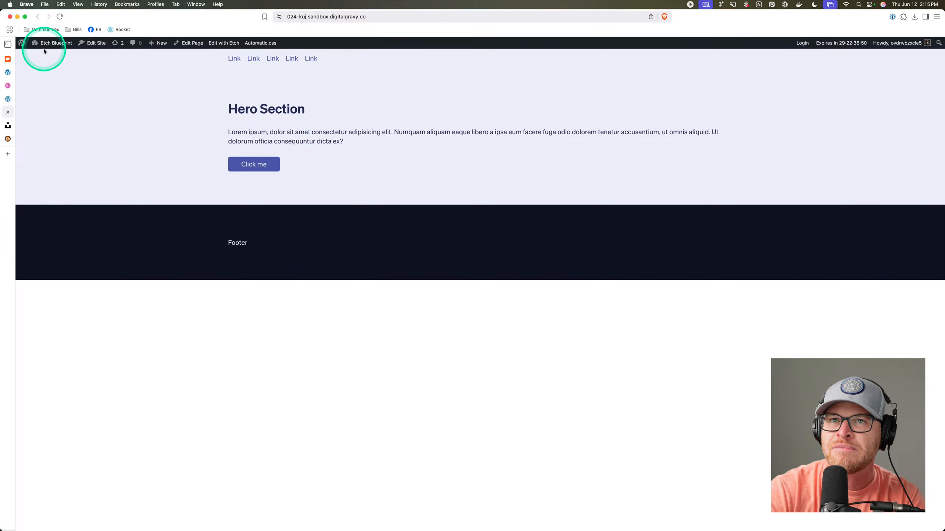
Check the Hello world! post's hero date reads March, then return to the Etch builder.
{"action": "left_click", "coordinate": [42, 54]}
{"action": "left_click", "coordinate": [35, 98]}
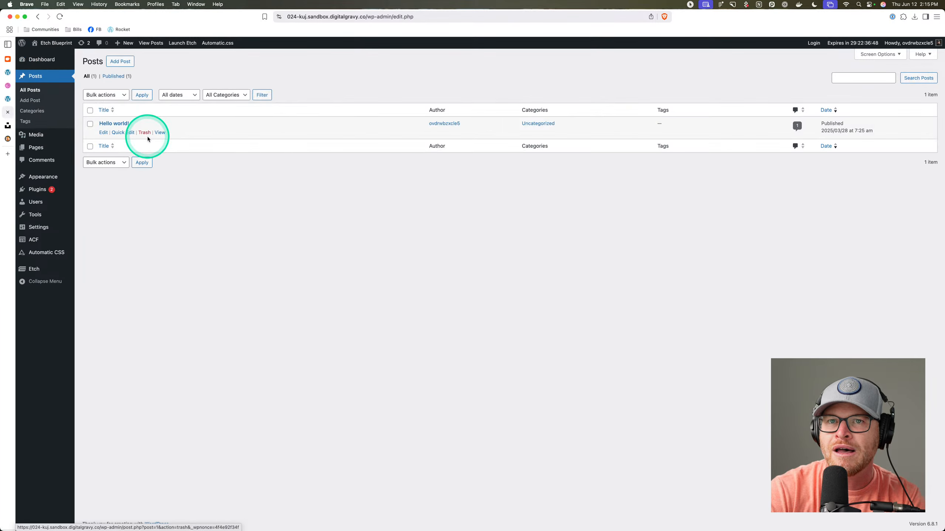
{"action": "left_click", "coordinate": [160, 132]}
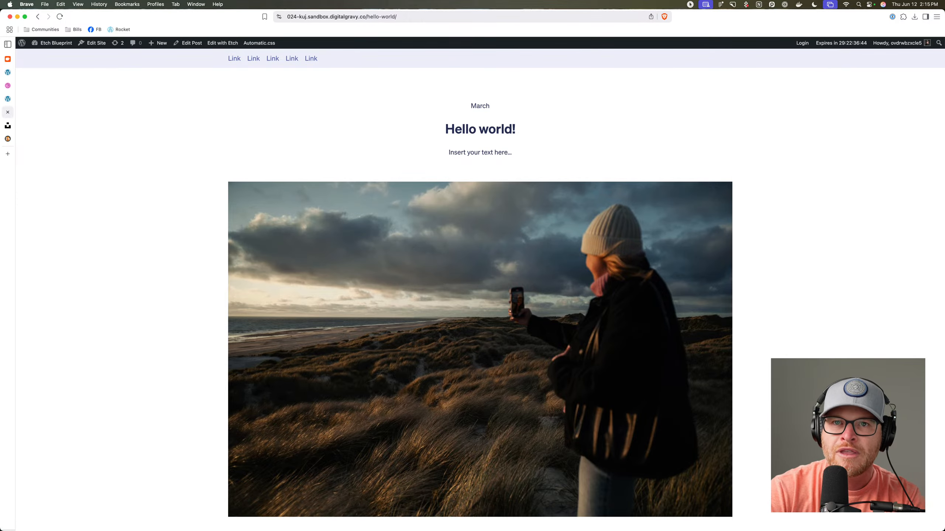
{"action": "left_click", "coordinate": [9, 99]}
{"action": "left_click_drag", "start_coordinate": [441, 119], "coordinate": [446, 138]}
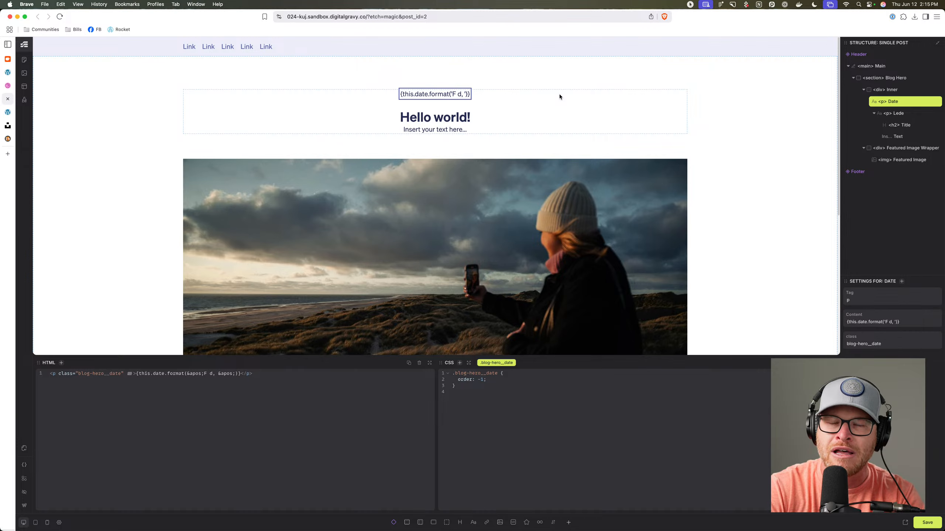
Check the 'F d, Y' date on the live post and move the Title above the Lede.
{"action": "left_click", "coordinate": [730, 121]}
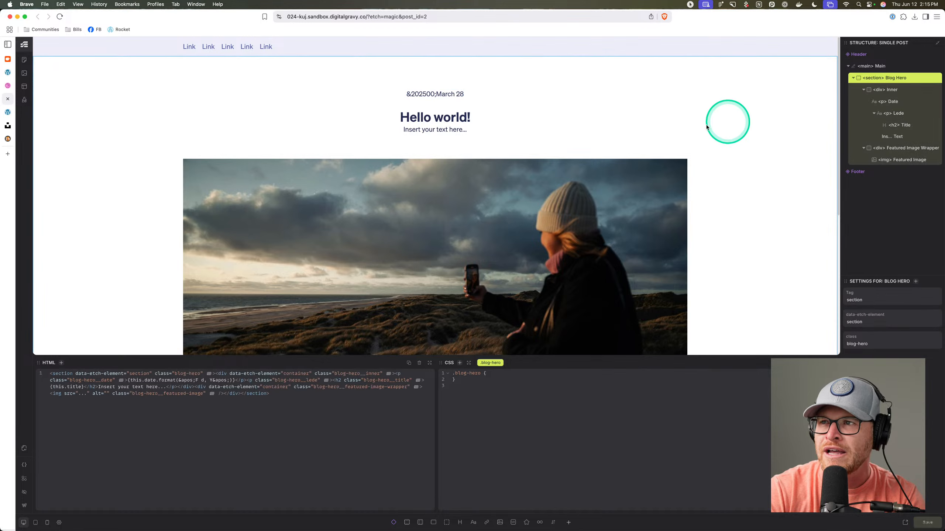
{"action": "left_click", "coordinate": [8, 113]}
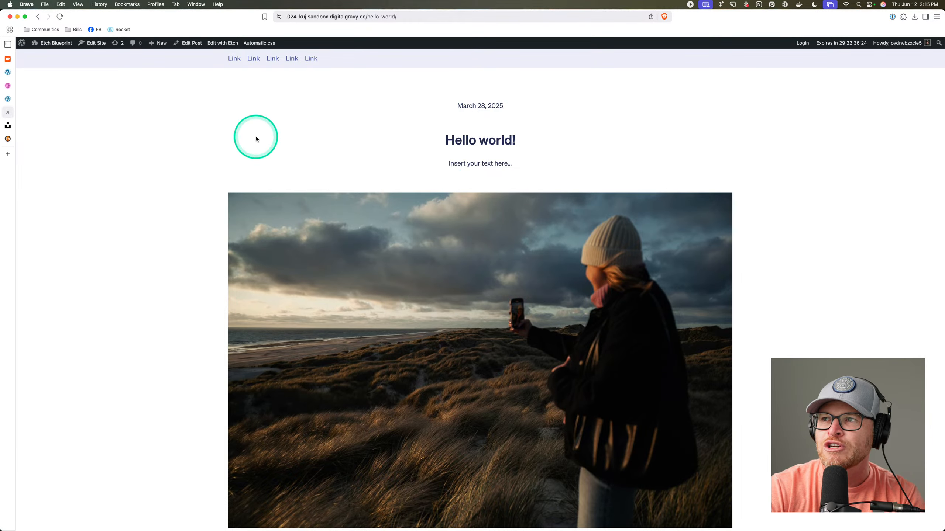
{"action": "left_click", "coordinate": [5, 100]}
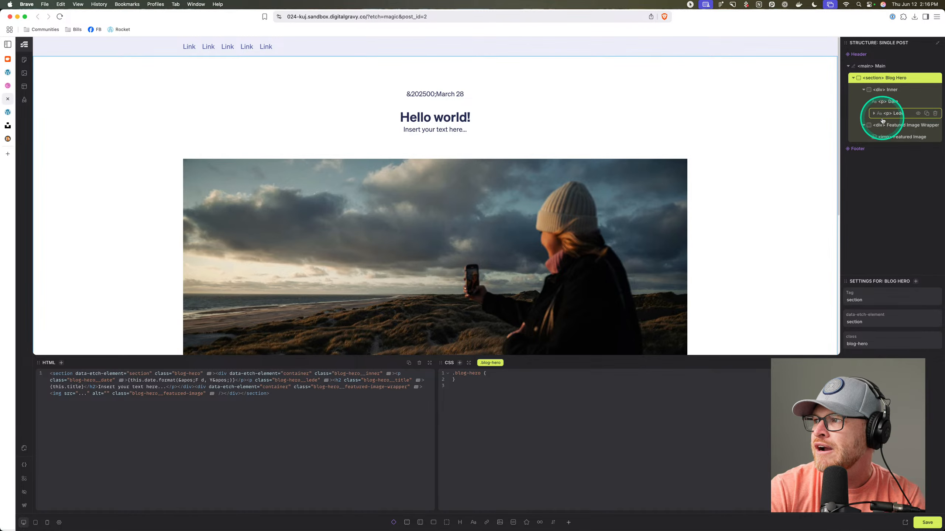
{"action": "left_click_drag", "start_coordinate": [904, 126], "coordinate": [889, 119]}
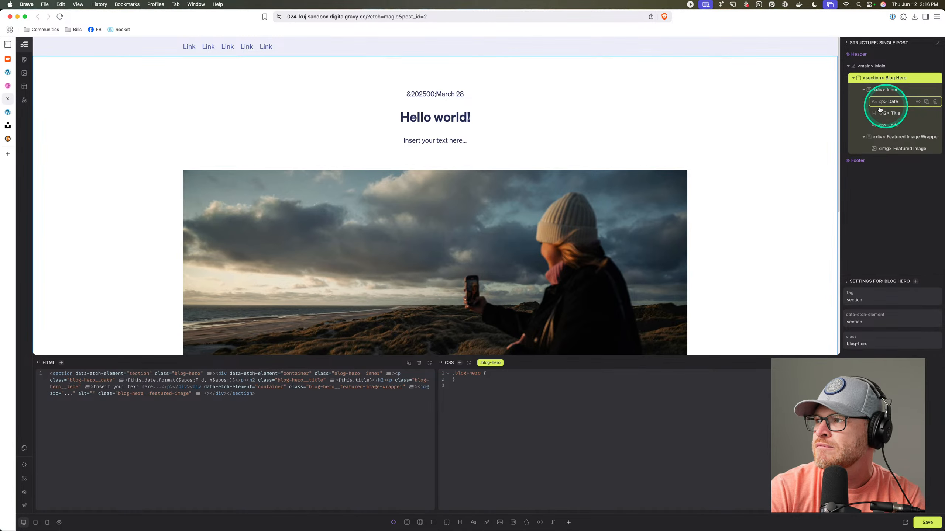
Compare the hero with the live Hello world post, then select the Blog Hero section.
{"action": "left_click", "coordinate": [539, 112]}
{"action": "left_click", "coordinate": [456, 122]}
{"action": "left_click", "coordinate": [8, 112]}
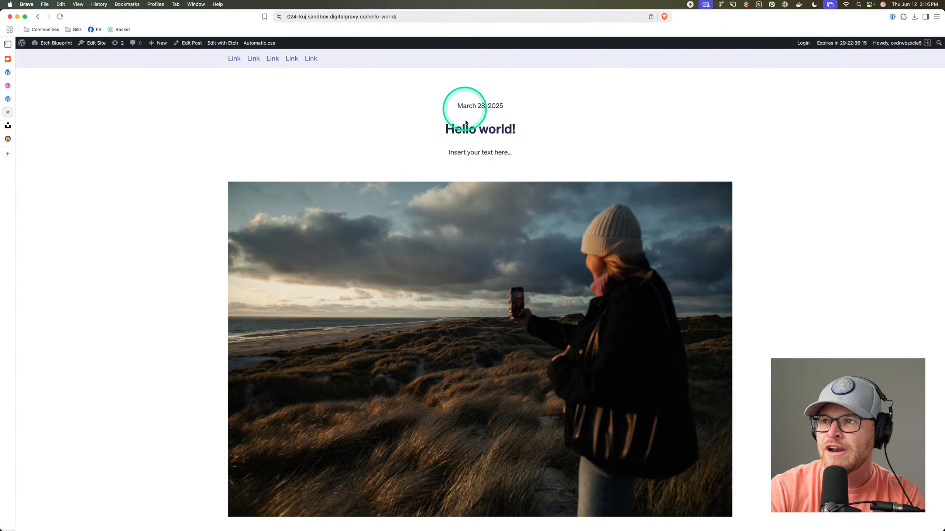
{"action": "triple_click", "coordinate": [458, 157]}
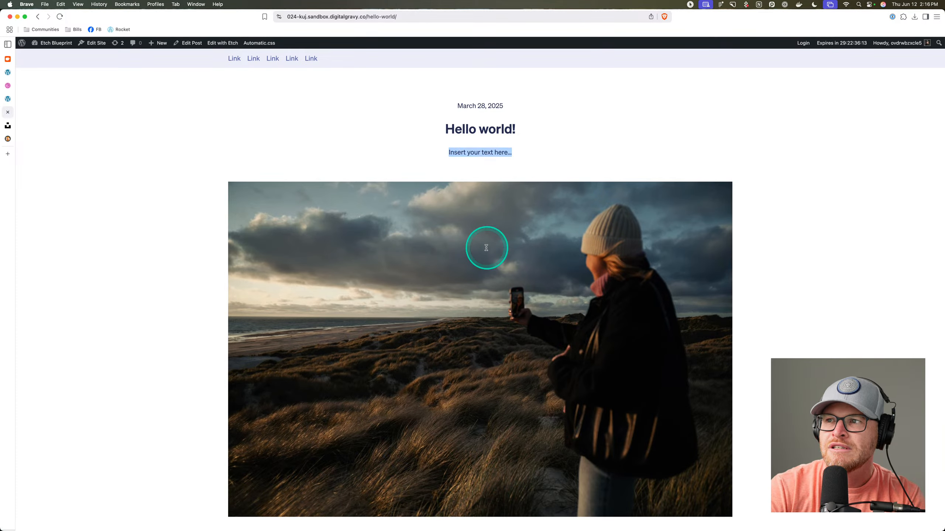
{"action": "scroll", "coordinate": [465, 241], "scroll_direction": "down", "scroll_amount": 3}
{"action": "left_click", "coordinate": [8, 99]}
{"action": "left_click", "coordinate": [160, 121]}
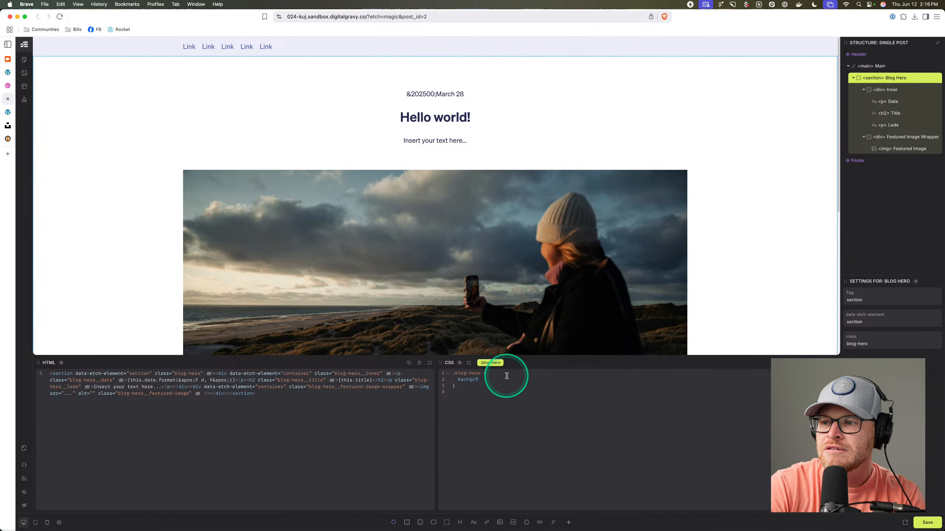
Start a red-to-blue linear-gradient background on .blog-hero.
{"action": "key", "text": "BackSpace"}
{"action": "type", "text": "ound: linear-graid"}
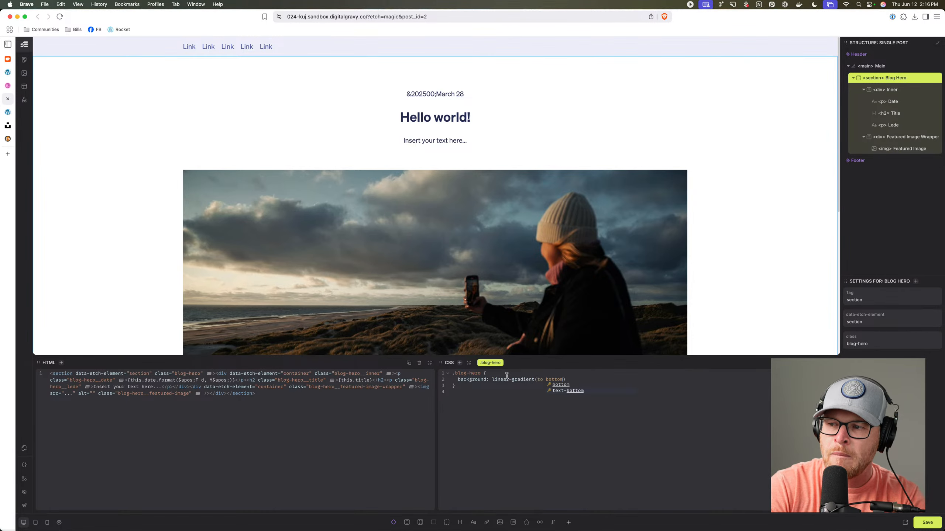
{"action": "type", "text": "d, blue"}
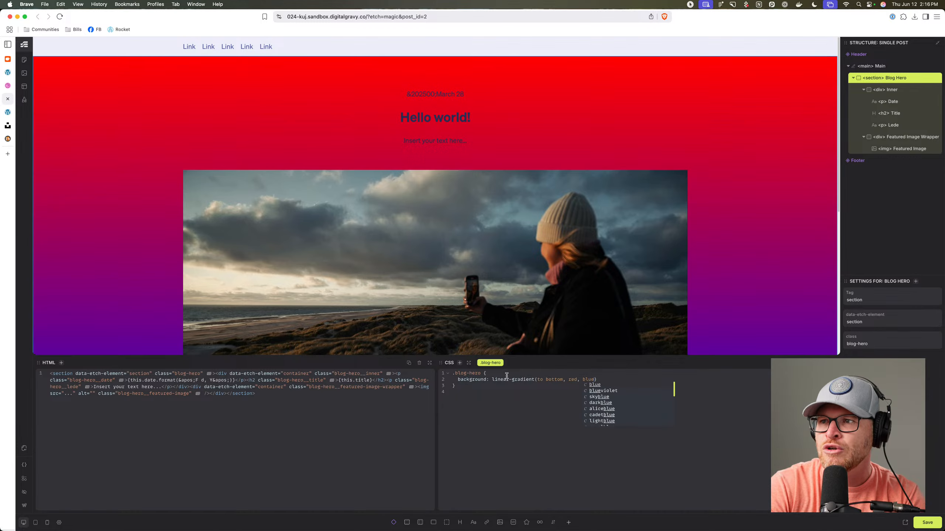
{"action": "scroll", "coordinate": [583, 186], "scroll_direction": "down", "scroll_amount": 3}
{"action": "scroll", "coordinate": [544, 177], "scroll_direction": "down", "scroll_amount": 3}
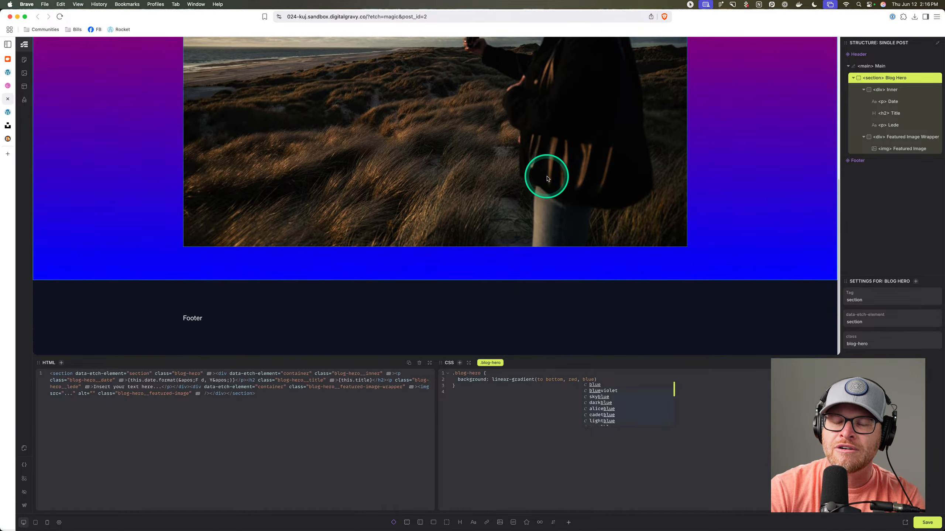
{"action": "scroll", "coordinate": [547, 178], "scroll_direction": "up", "scroll_amount": 6}
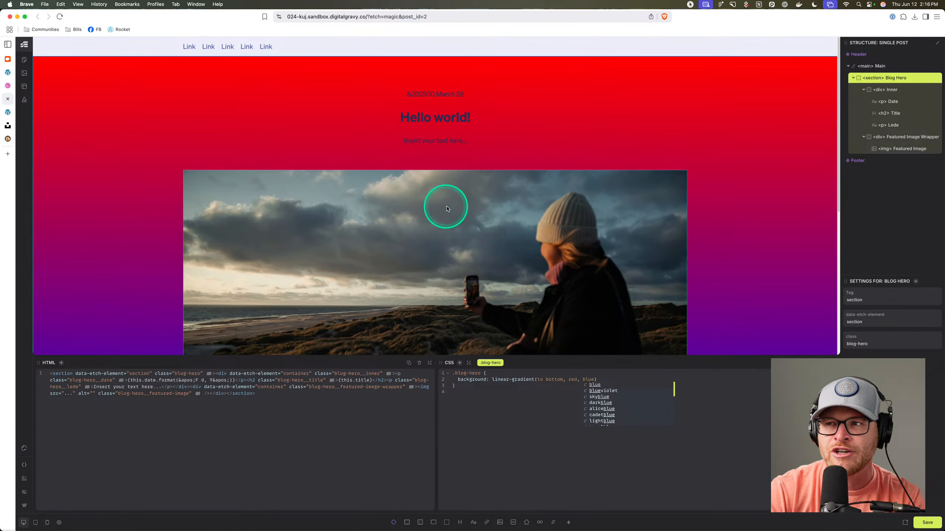
{"action": "scroll", "coordinate": [456, 207], "scroll_direction": "down", "scroll_amount": 6}
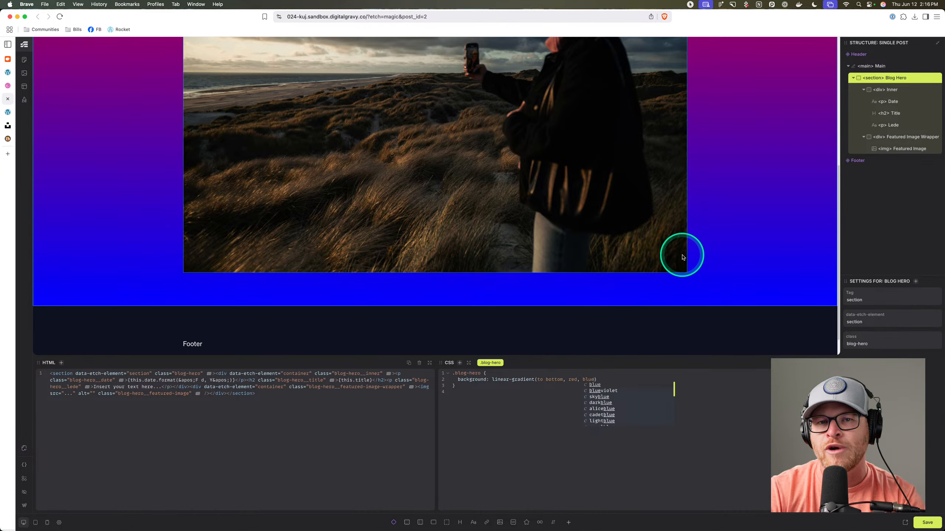
{"action": "scroll", "coordinate": [645, 242], "scroll_direction": "up", "scroll_amount": 1}
{"action": "scroll", "coordinate": [274, 201], "scroll_direction": "up", "scroll_amount": 6}
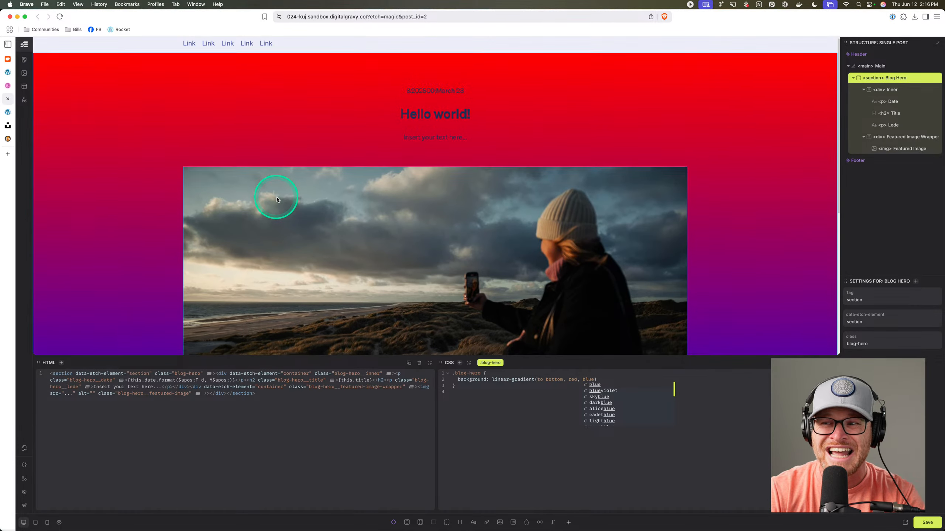
Set both gradient stops to 50% and replace blue with transparent.
{"action": "left_click", "coordinate": [578, 379]}
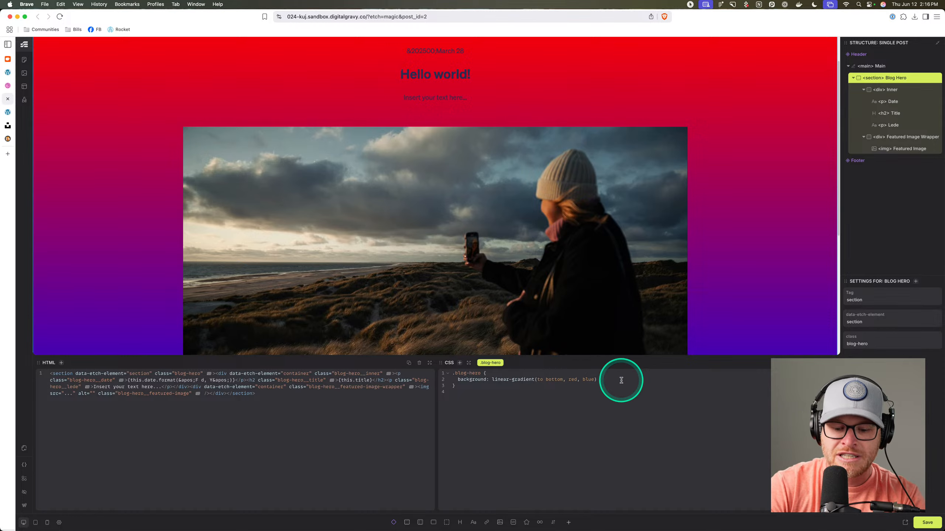
{"action": "type", "text": "50%"}
{"action": "left_click", "coordinate": [605, 379]}
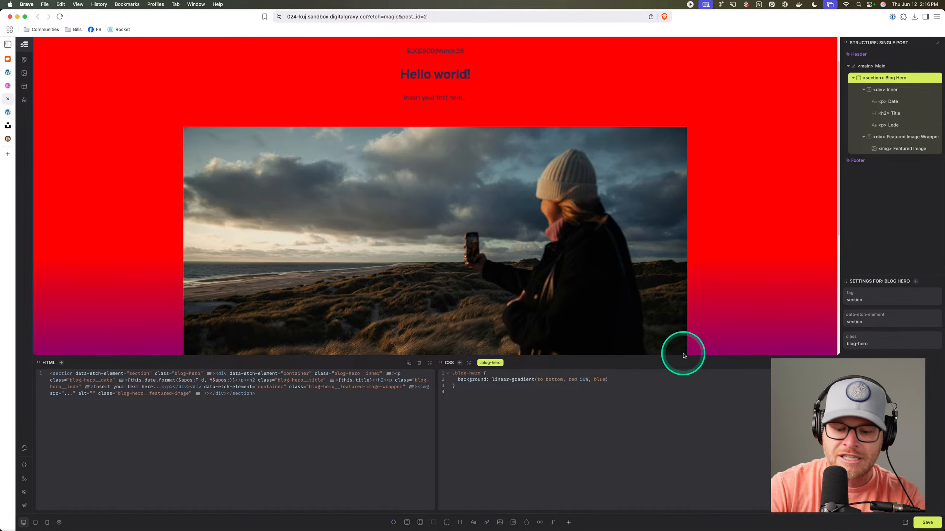
{"action": "type", "text": "50%"}
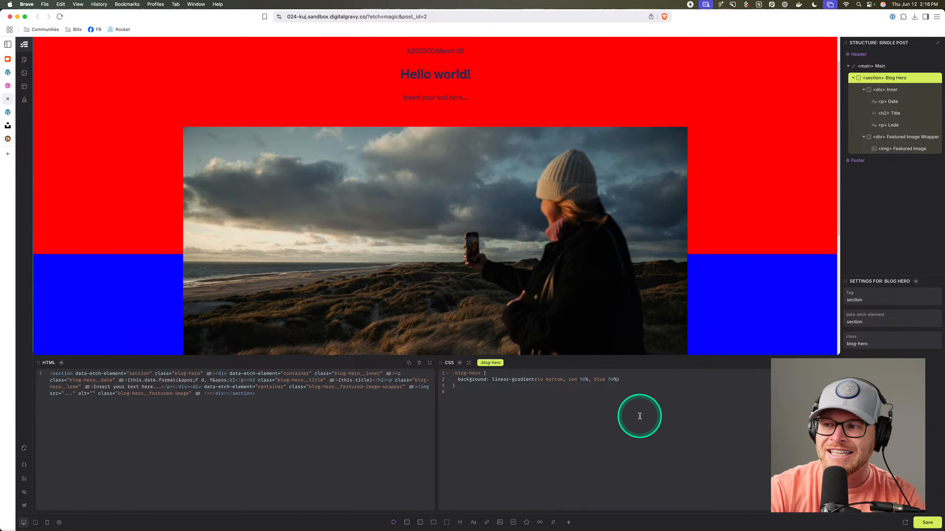
{"action": "scroll", "coordinate": [223, 253], "scroll_direction": "down", "scroll_amount": 3}
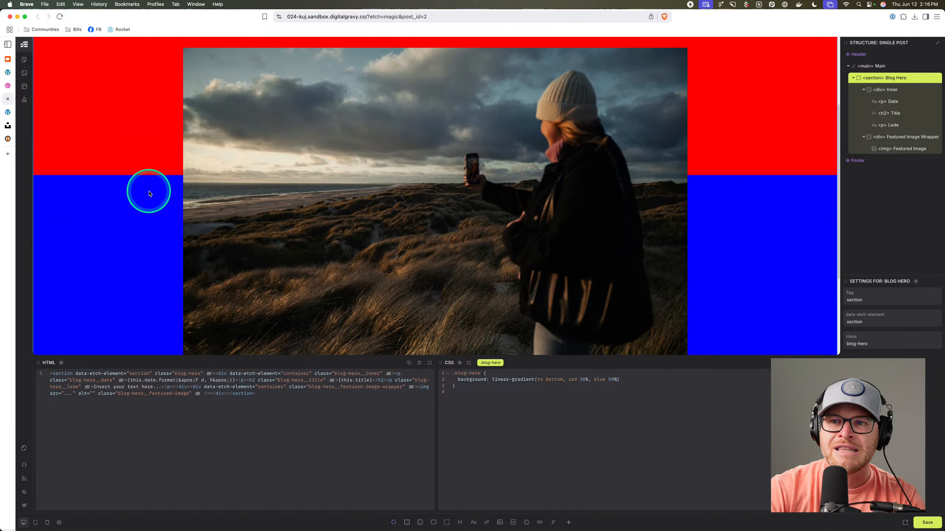
{"action": "scroll", "coordinate": [152, 192], "scroll_direction": "up", "scroll_amount": 3}
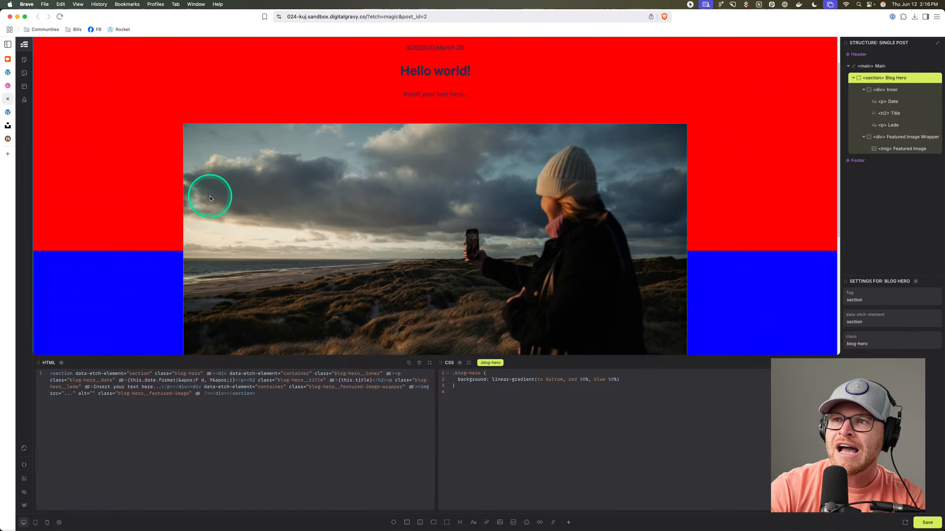
{"action": "double_click", "coordinate": [607, 379]}
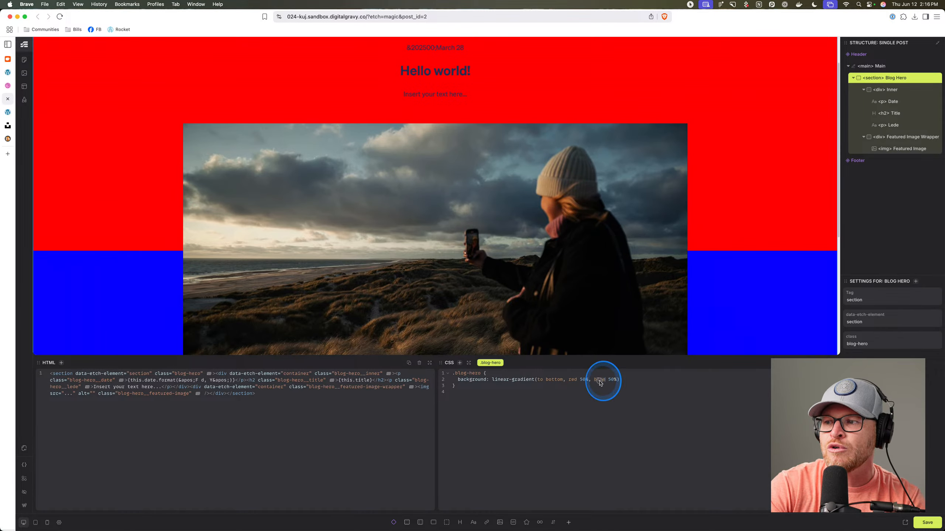
{"action": "type", "text": "transparent"}
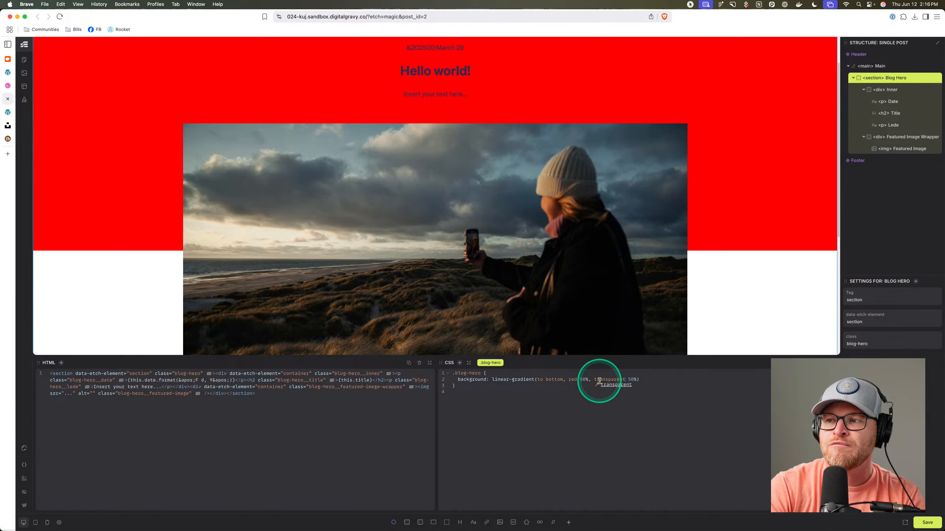
{"action": "left_click", "coordinate": [7, 86]}
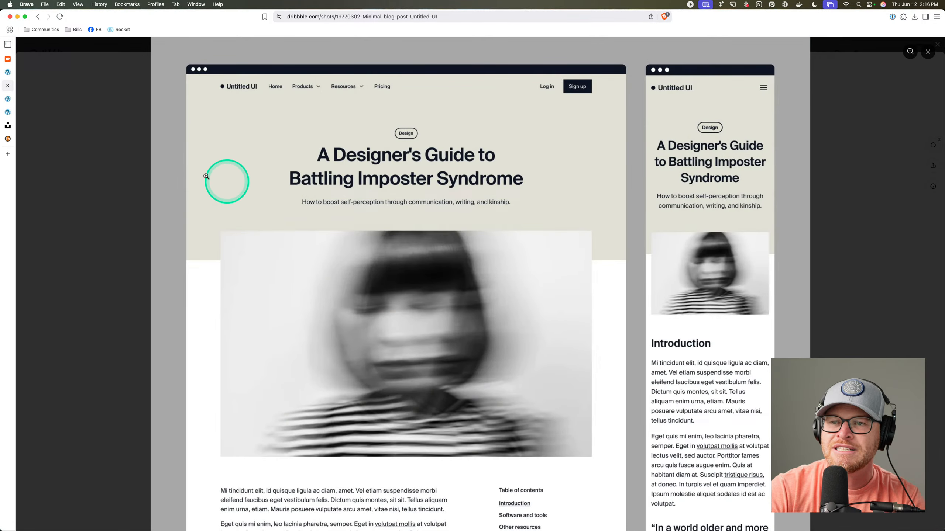
Change the gradient stop positions to 40%.
{"action": "left_click", "coordinate": [8, 99]}
{"action": "double_click", "coordinate": [582, 380]}
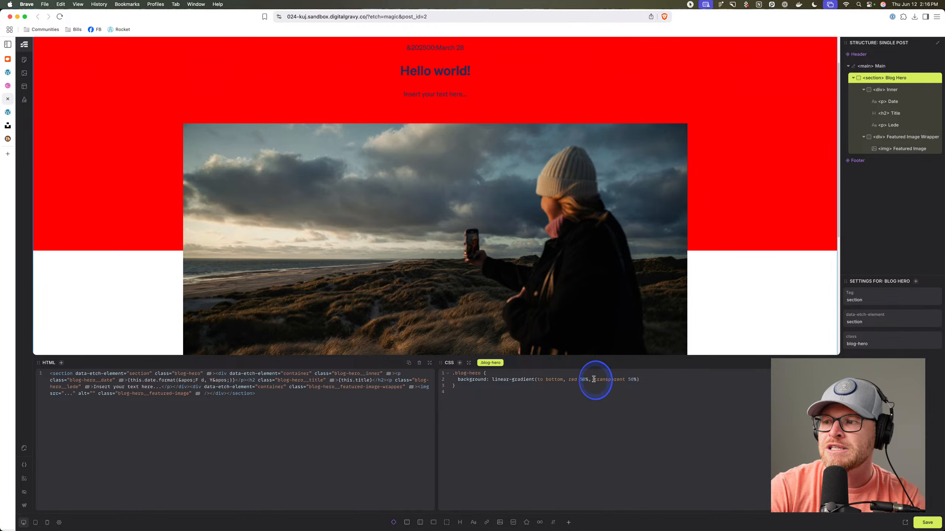
{"action": "type", "text": "30"}
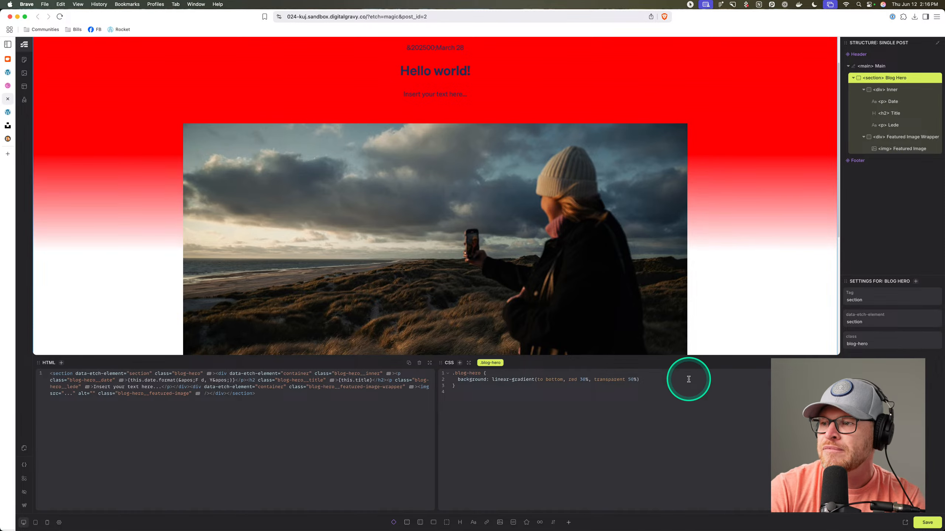
{"action": "double_click", "coordinate": [629, 380]}
{"action": "type", "text": "30"}
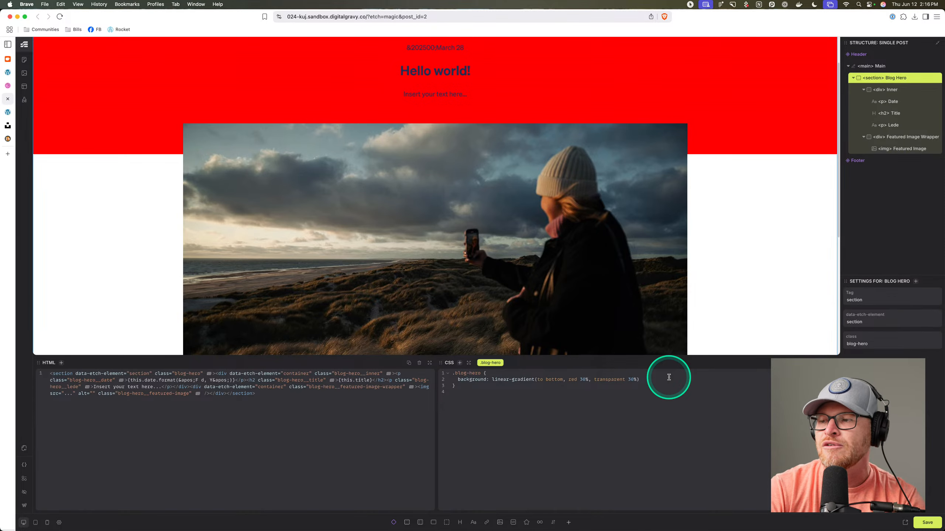
{"action": "type", "text": "4"}
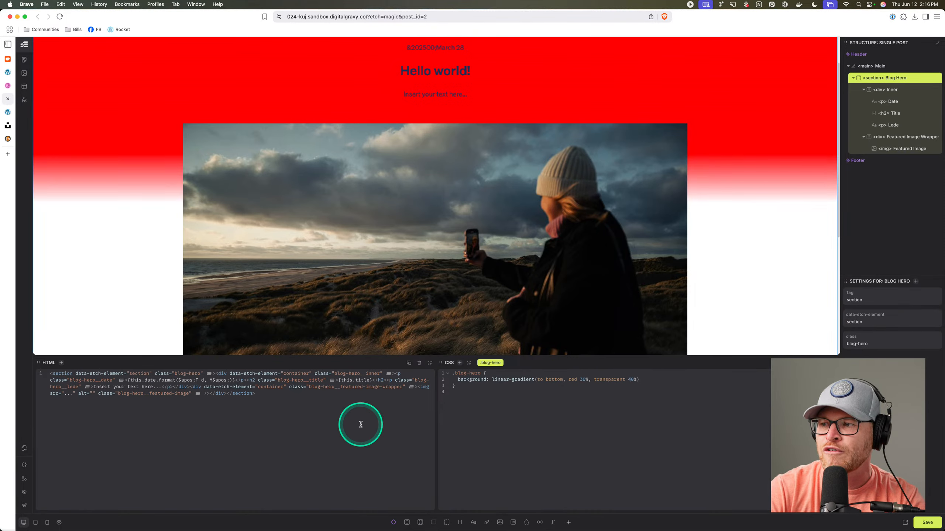
{"action": "double_click", "coordinate": [583, 380]}
{"action": "type", "text": "40"}
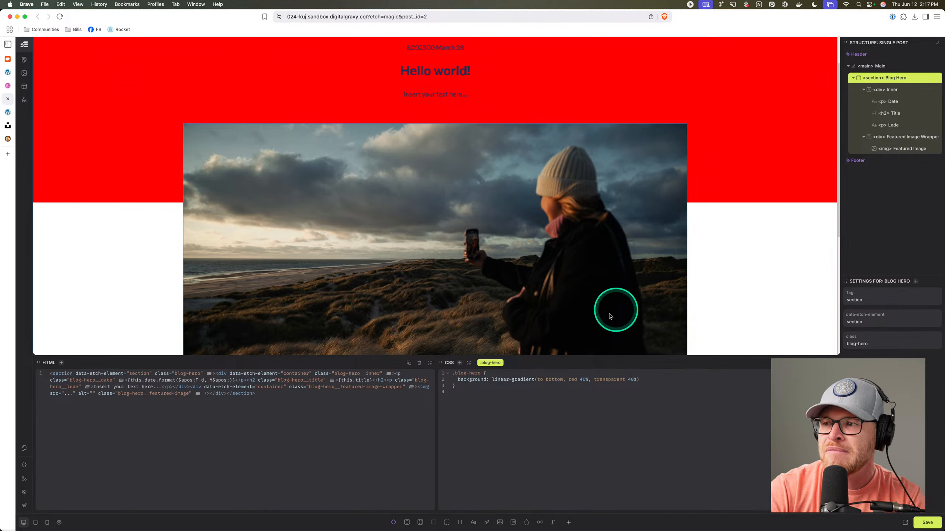
Replace red with var(--base-ultra-light), save, and view the live Hello world post.
{"action": "double_click", "coordinate": [572, 379]}
{"action": "type", "text": "va"}
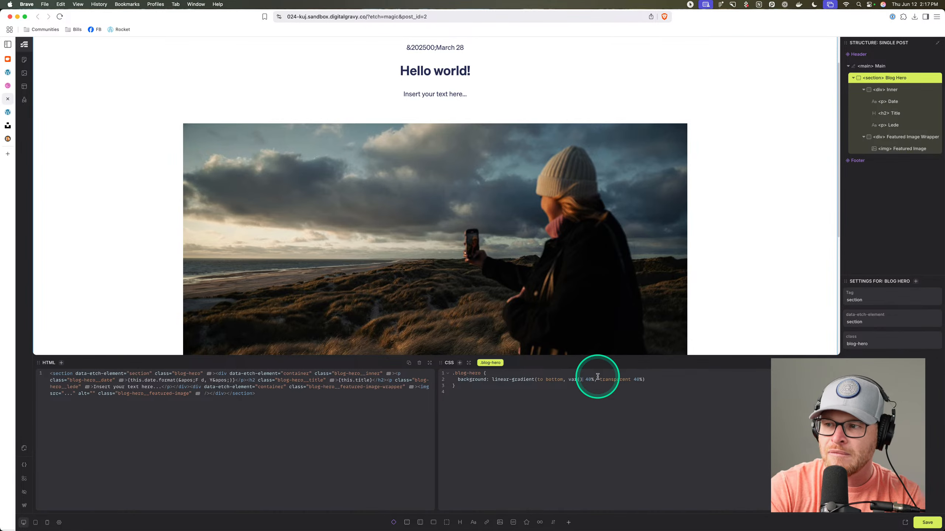
{"action": "type", "text": "r(--base-ultra-"}
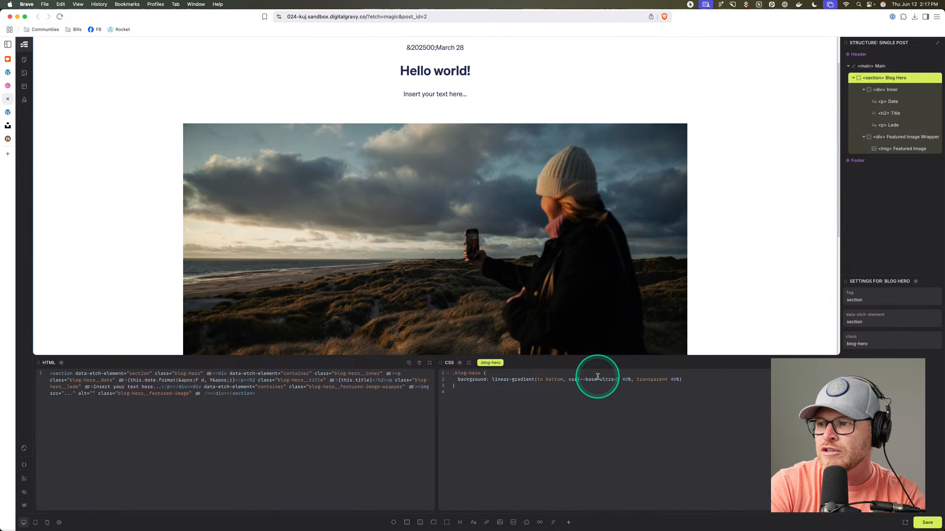
{"action": "type", "text": "light"}
{"action": "key", "text": "super+s"}
{"action": "scroll", "coordinate": [189, 119], "scroll_direction": "up", "scroll_amount": 1}
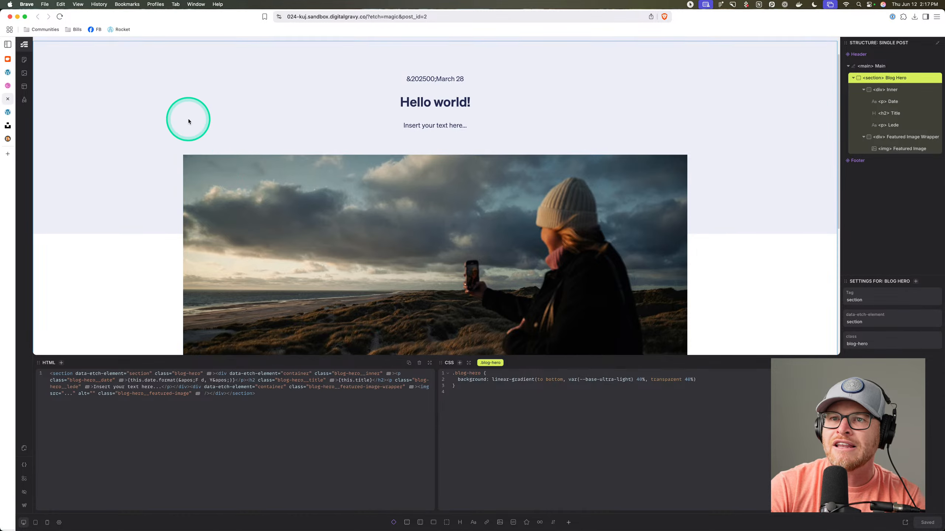
{"action": "scroll", "coordinate": [188, 121], "scroll_direction": "up", "scroll_amount": 1}
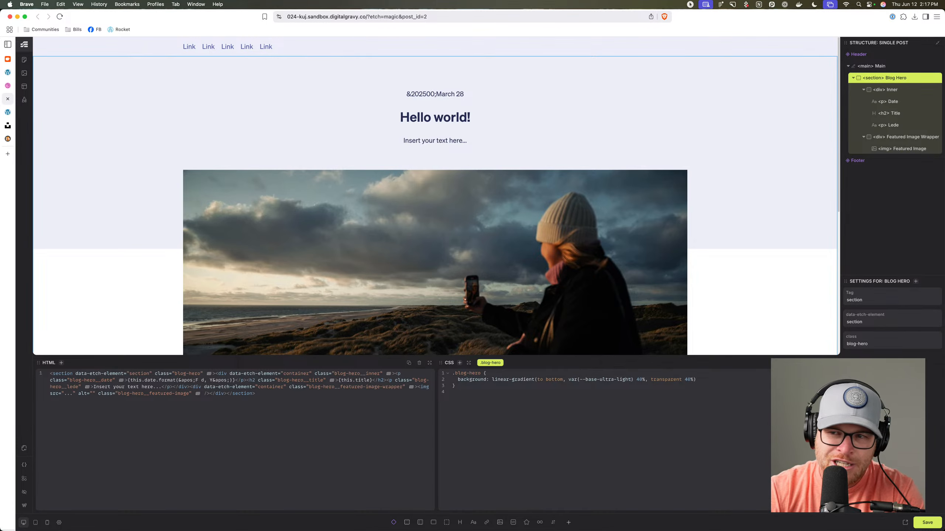
{"action": "scroll", "coordinate": [483, 275], "scroll_direction": "down", "scroll_amount": 5}
{"action": "scroll", "coordinate": [484, 275], "scroll_direction": "up", "scroll_amount": 5}
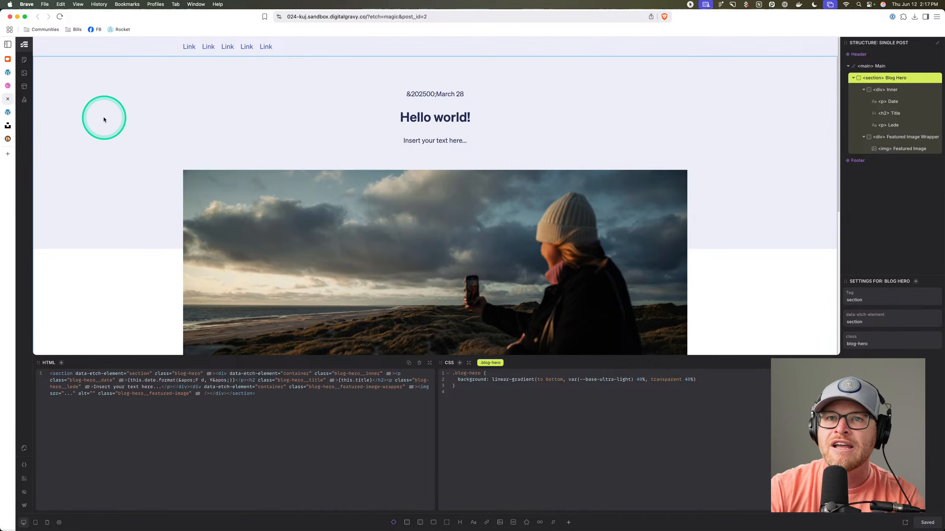
{"action": "left_click", "coordinate": [11, 114]}
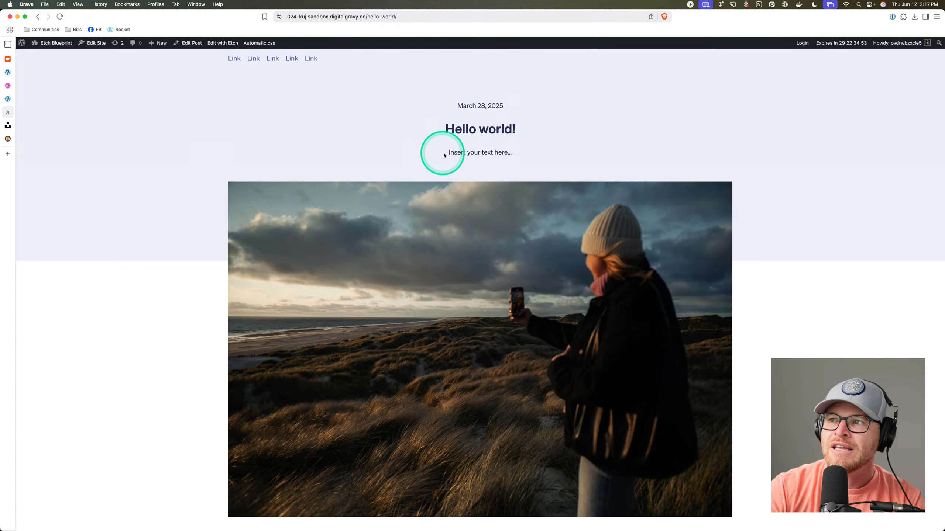
Check the live post's lede placeholder, then go to ACF's field groups list.
{"action": "left_click_drag", "start_coordinate": [446, 152], "coordinate": [514, 153]}
{"action": "left_click", "coordinate": [53, 157]}
{"action": "left_click", "coordinate": [8, 73]}
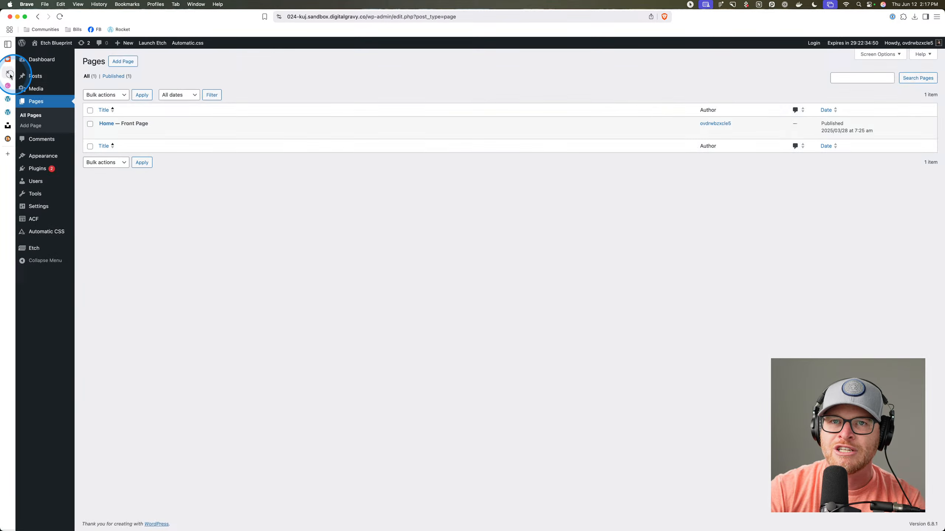
{"action": "mouse_move", "coordinate": [46, 219]}
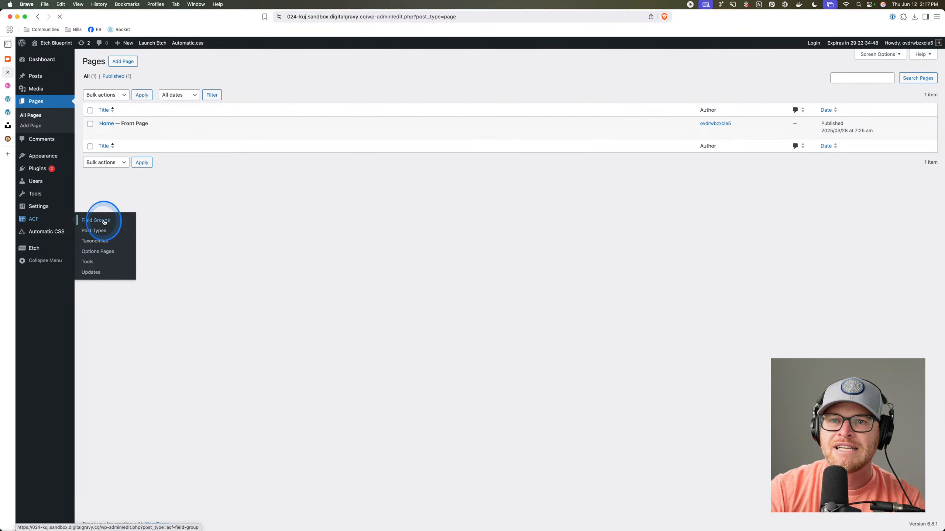
{"action": "left_click", "coordinate": [105, 219]}
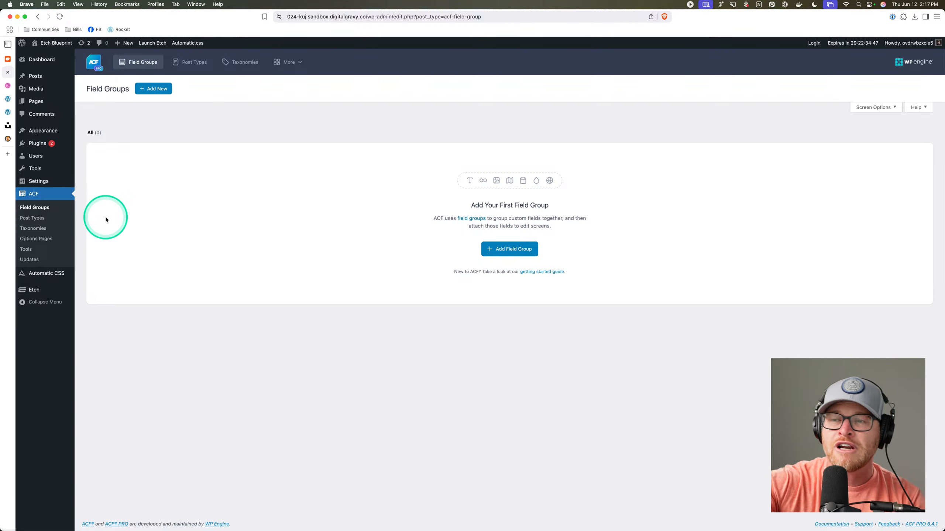
Publish a 'Posts' field group with a Blog Lede Text Area field, then edit Hello world!
{"action": "left_click", "coordinate": [521, 249]}
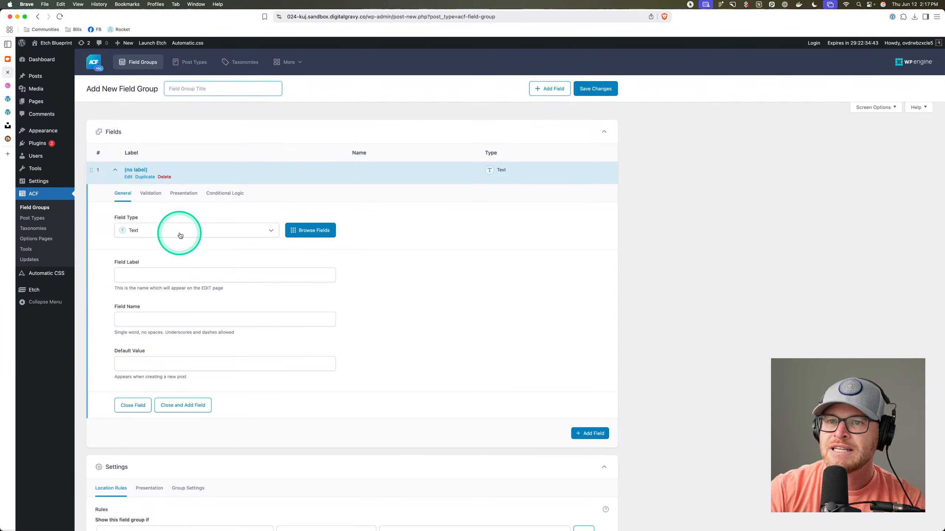
{"action": "left_click", "coordinate": [167, 277]}
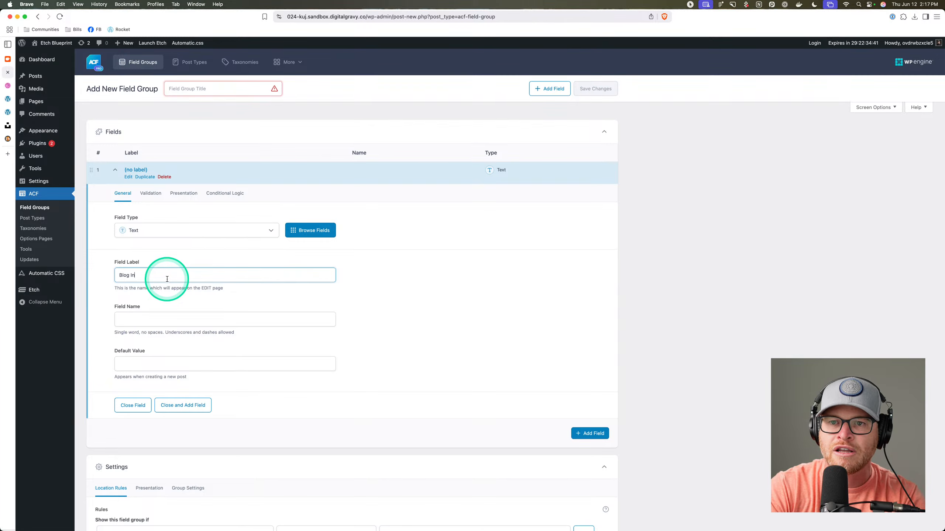
{"action": "left_click", "coordinate": [186, 228]}
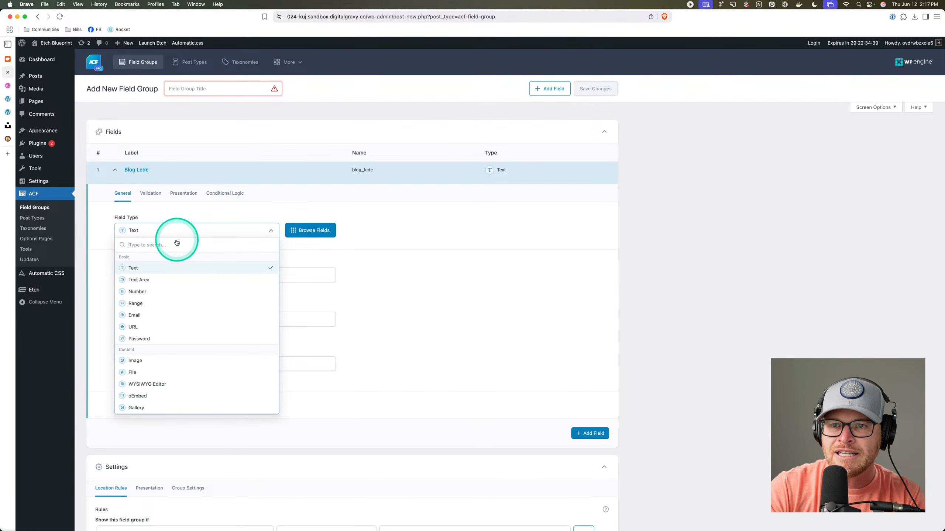
{"action": "left_click", "coordinate": [166, 276]}
{"action": "scroll", "coordinate": [413, 336], "scroll_direction": "down", "scroll_amount": 5}
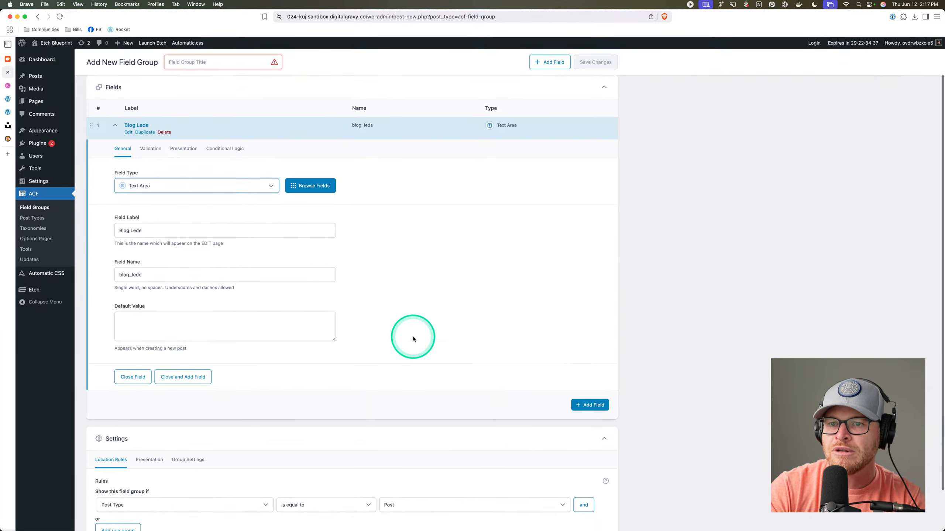
{"action": "scroll", "coordinate": [443, 377], "scroll_direction": "up", "scroll_amount": 5}
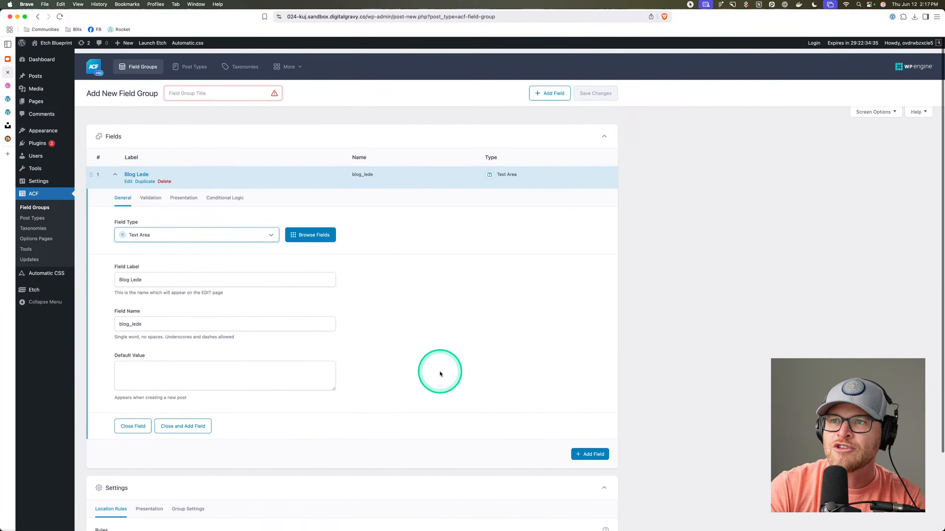
{"action": "left_click", "coordinate": [217, 89]}
{"action": "type", "text": "Posts"}
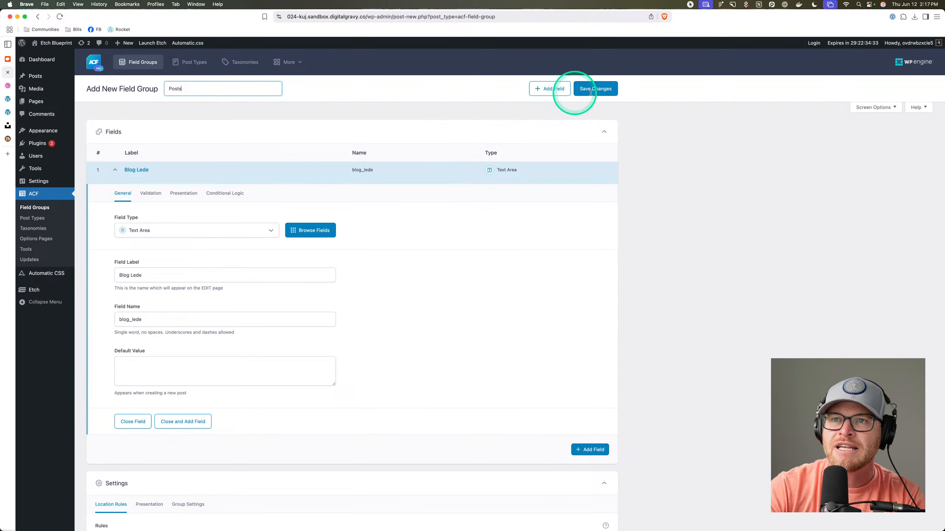
{"action": "left_click", "coordinate": [595, 89]}
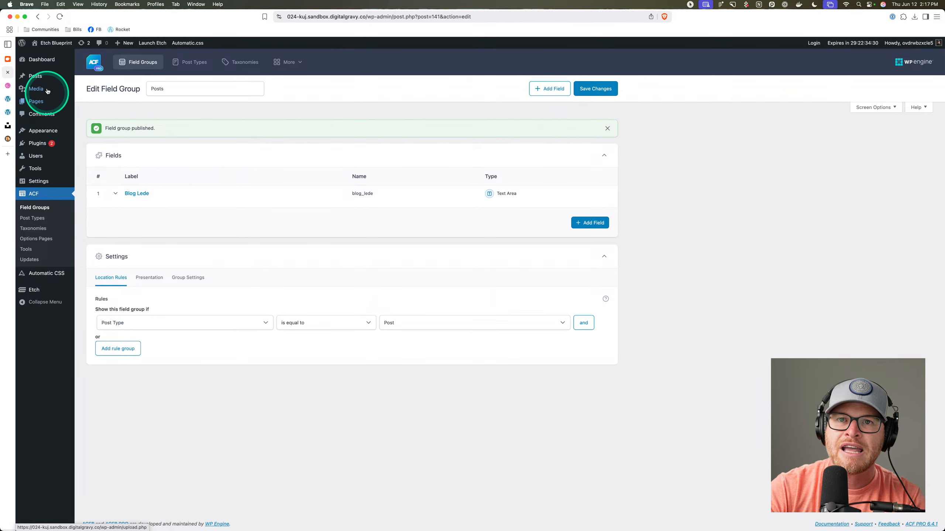
{"action": "left_click", "coordinate": [36, 76]}
{"action": "left_click", "coordinate": [122, 128]}
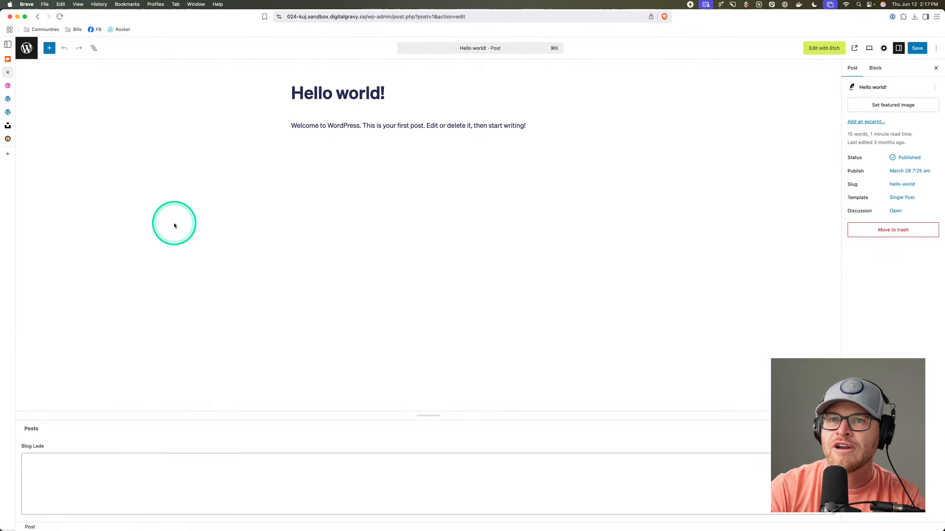
Begin the Blog Lede text, checking the Etch builder and design reference.
{"action": "left_click", "coordinate": [57, 478]}
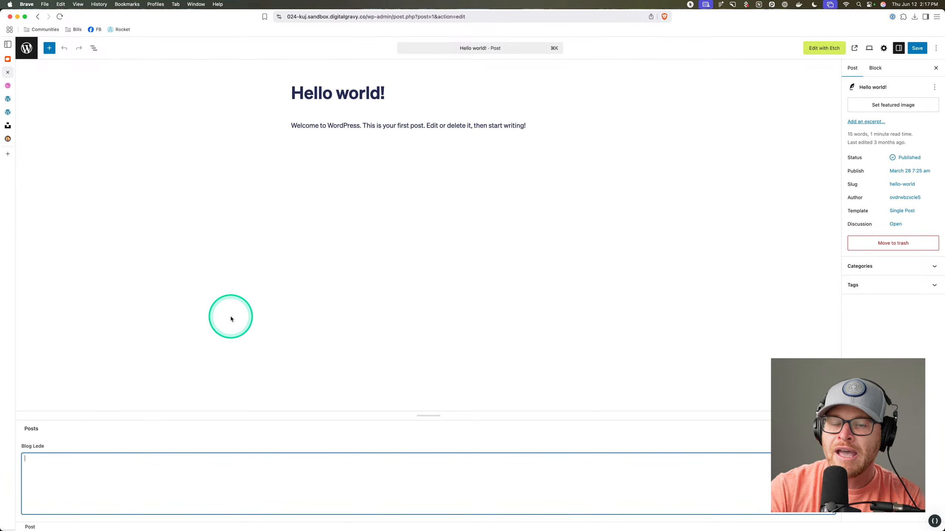
{"action": "left_click", "coordinate": [7, 99]}
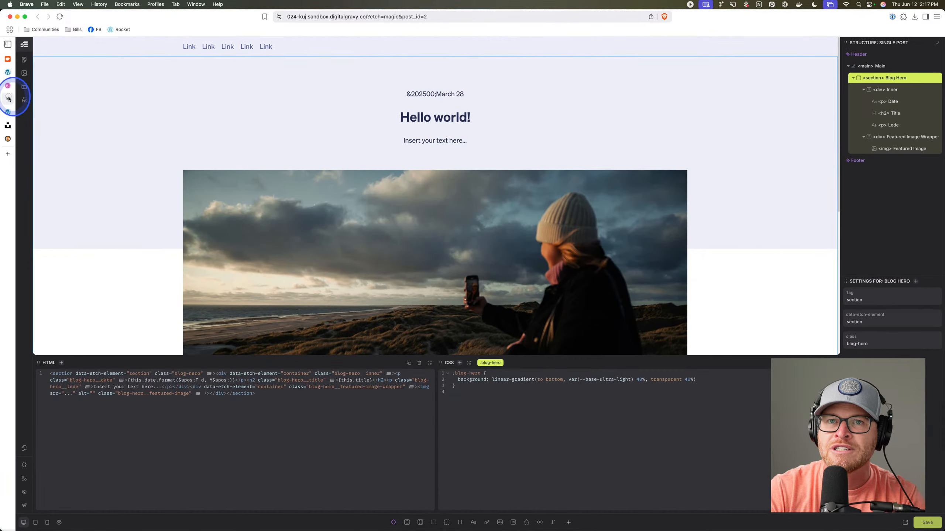
{"action": "left_click", "coordinate": [8, 72]}
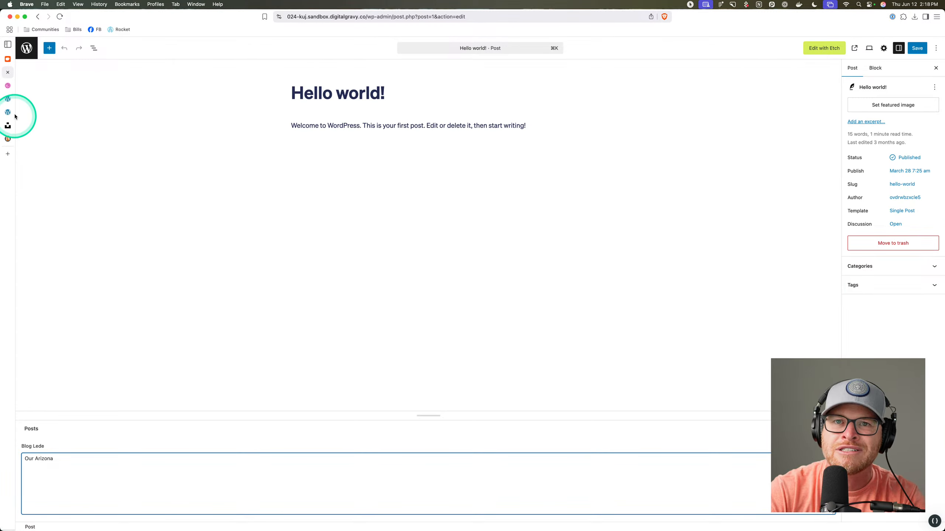
{"action": "left_click", "coordinate": [8, 99]}
{"action": "scroll", "coordinate": [217, 223], "scroll_direction": "down", "scroll_amount": 4}
{"action": "scroll", "coordinate": [218, 223], "scroll_direction": "down", "scroll_amount": 3}
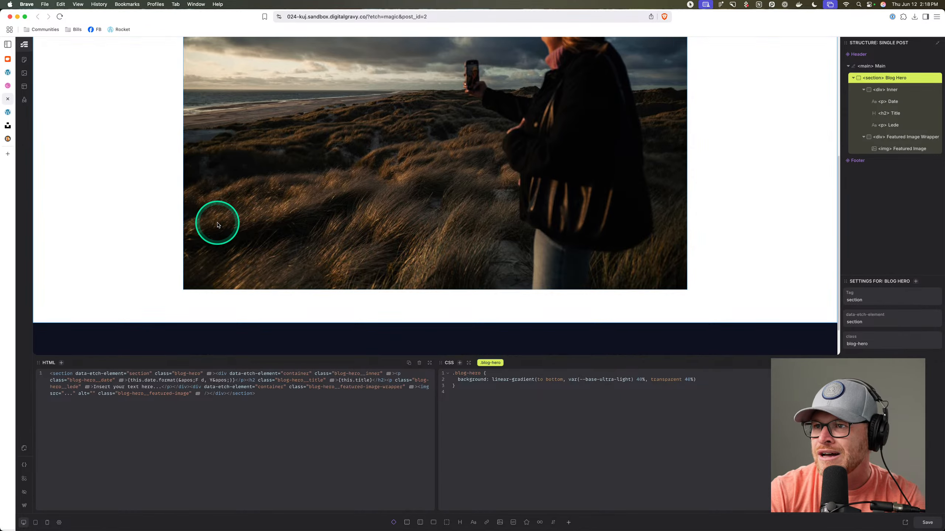
{"action": "scroll", "coordinate": [220, 226], "scroll_direction": "up", "scroll_amount": 3}
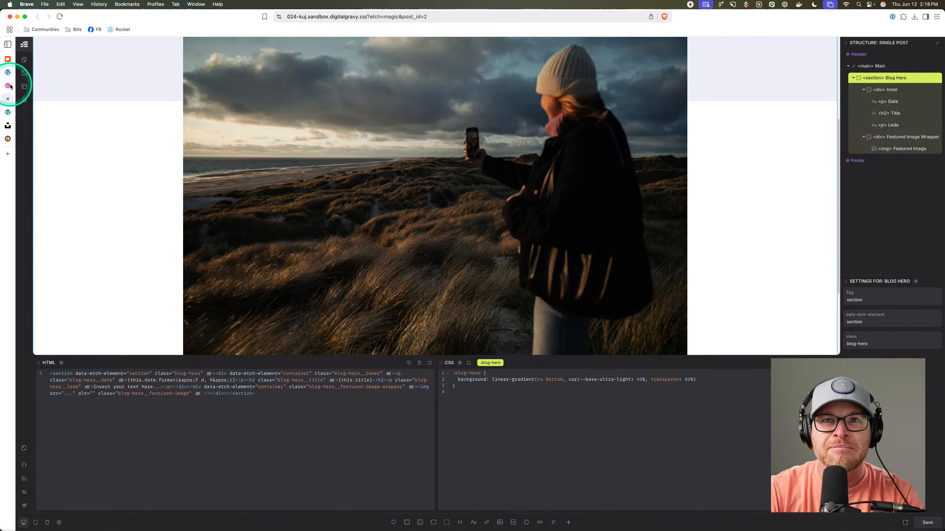
{"action": "left_click", "coordinate": [9, 86]}
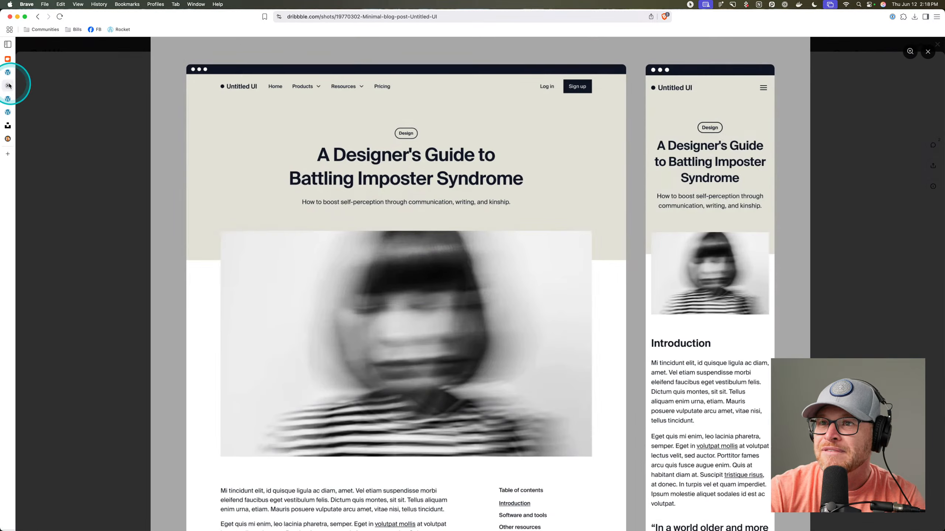
{"action": "left_click", "coordinate": [11, 77]}
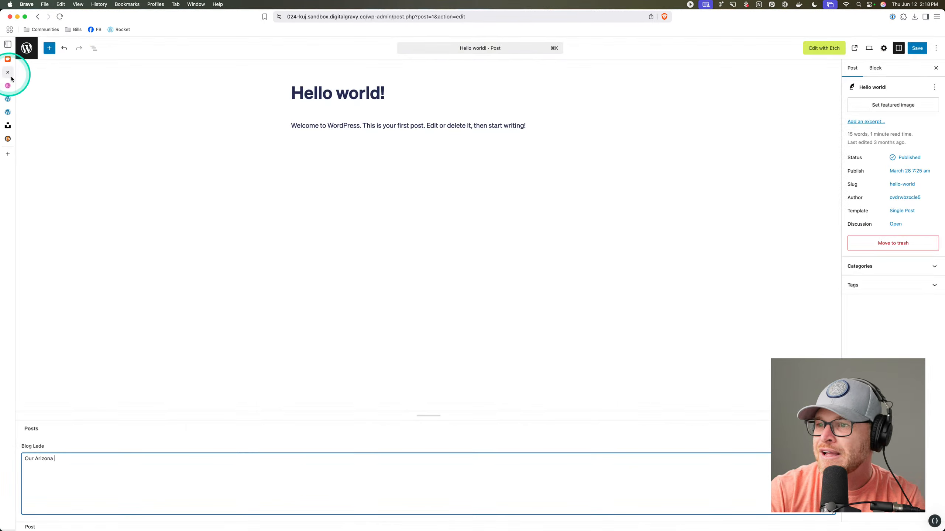
Finish the Arizona trip lede sentence and leave the post editor.
{"action": "double_click", "coordinate": [40, 458]}
{"action": "left_click", "coordinate": [77, 457]}
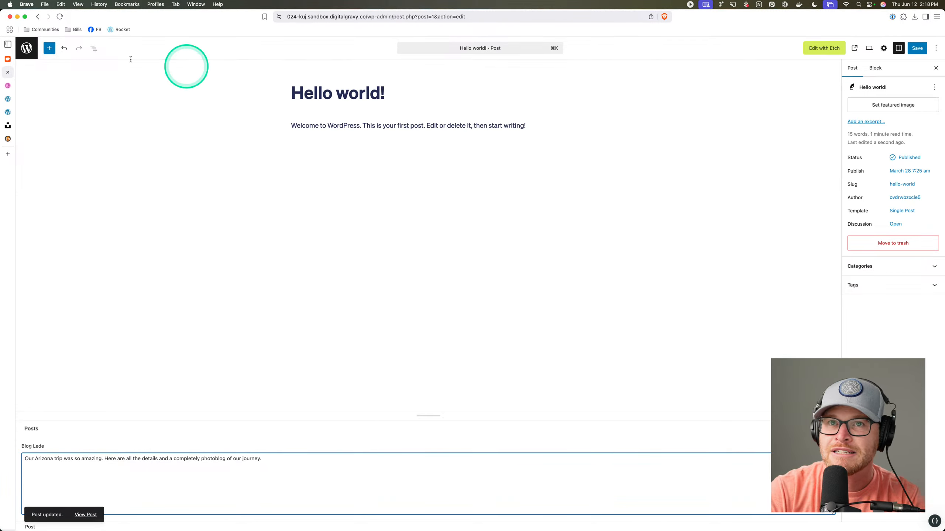
{"action": "left_click_drag", "start_coordinate": [263, 459], "coordinate": [35, 459]}
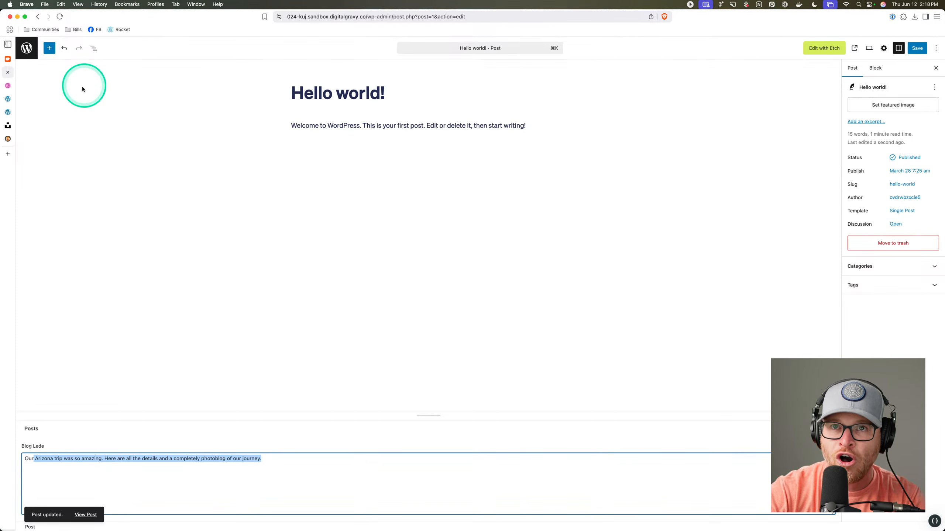
{"action": "left_click", "coordinate": [27, 47]}
{"action": "left_click", "coordinate": [494, 184]}
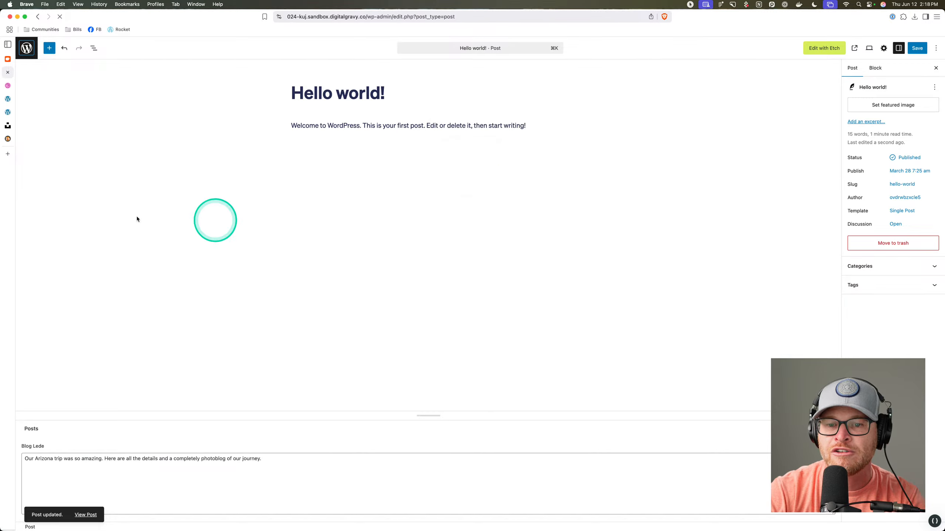
Copy the blog_lede field name from the ACF Posts field group, then go back to the Etch builder.
{"action": "left_click", "coordinate": [53, 240]}
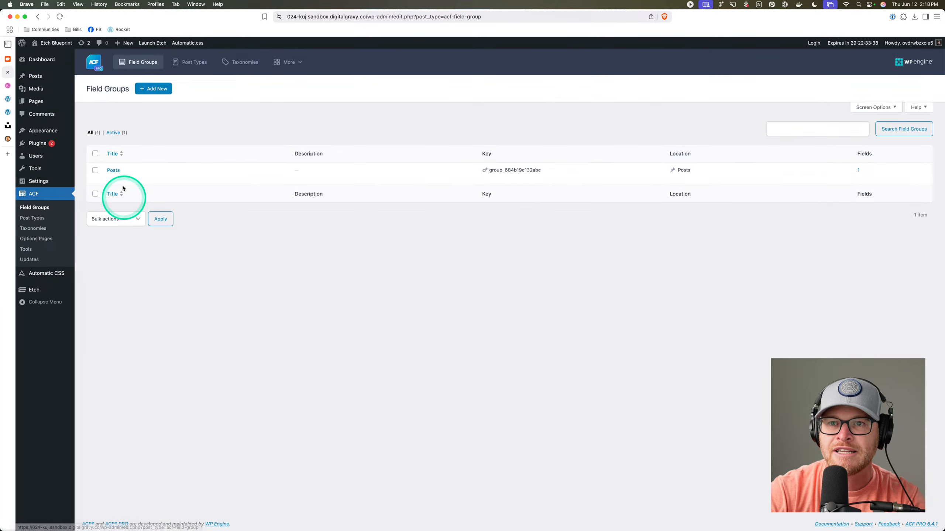
{"action": "left_click", "coordinate": [113, 170]}
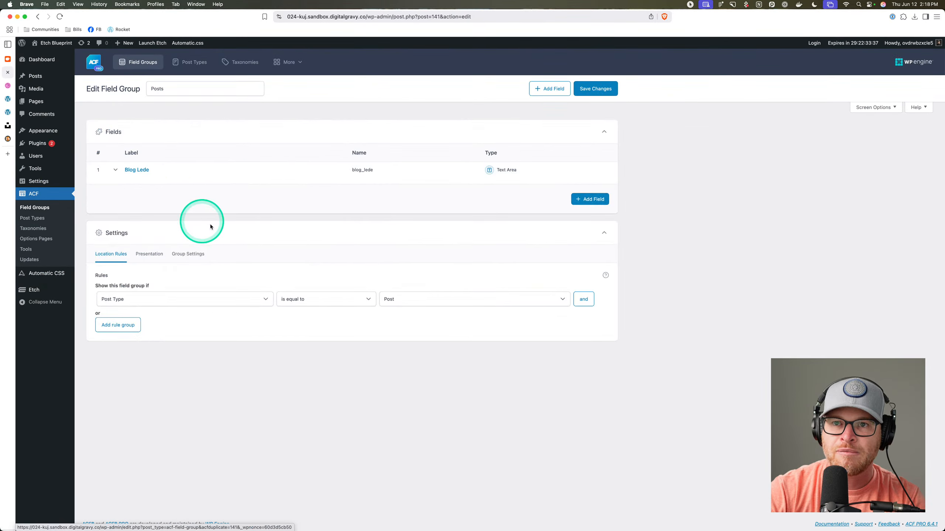
{"action": "left_click", "coordinate": [374, 171]}
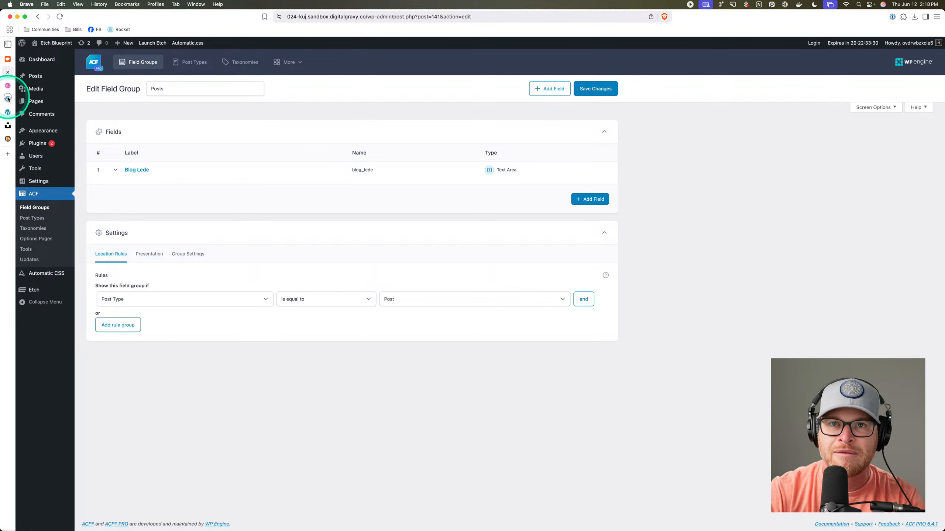
{"action": "left_click", "coordinate": [8, 110]}
{"action": "scroll", "coordinate": [253, 201], "scroll_direction": "up", "scroll_amount": 5}
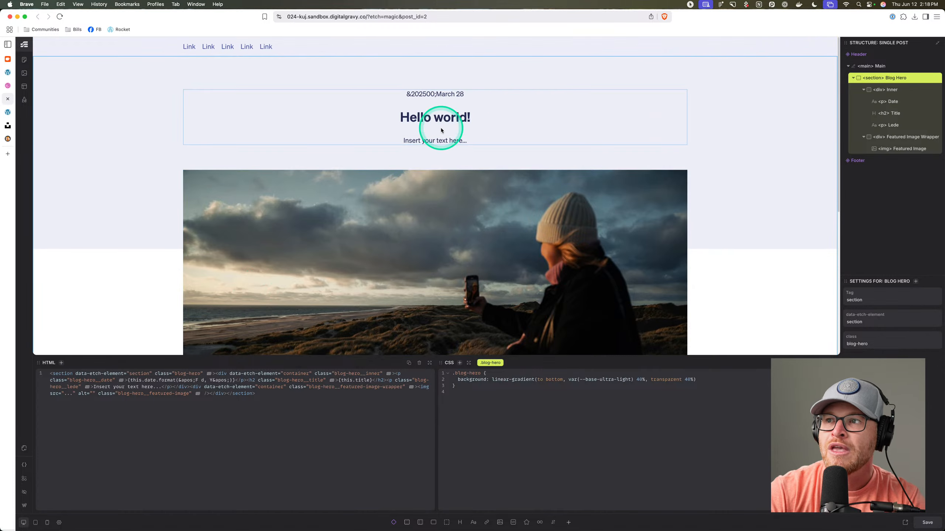
Reload the Etch builder and open the Single Post template for editing.
{"action": "left_click", "coordinate": [435, 141]}
{"action": "left_click", "coordinate": [433, 140]}
{"action": "key", "text": "super+r"}
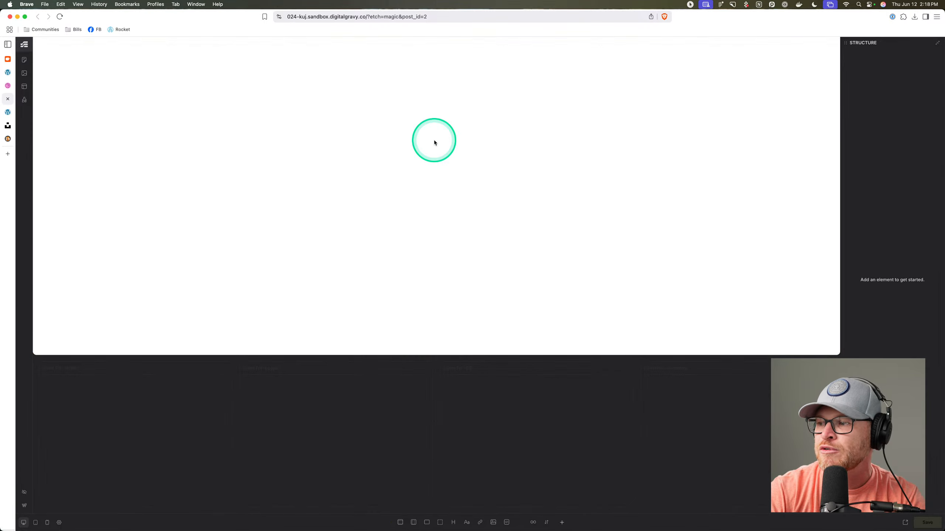
{"action": "left_click", "coordinate": [25, 87]}
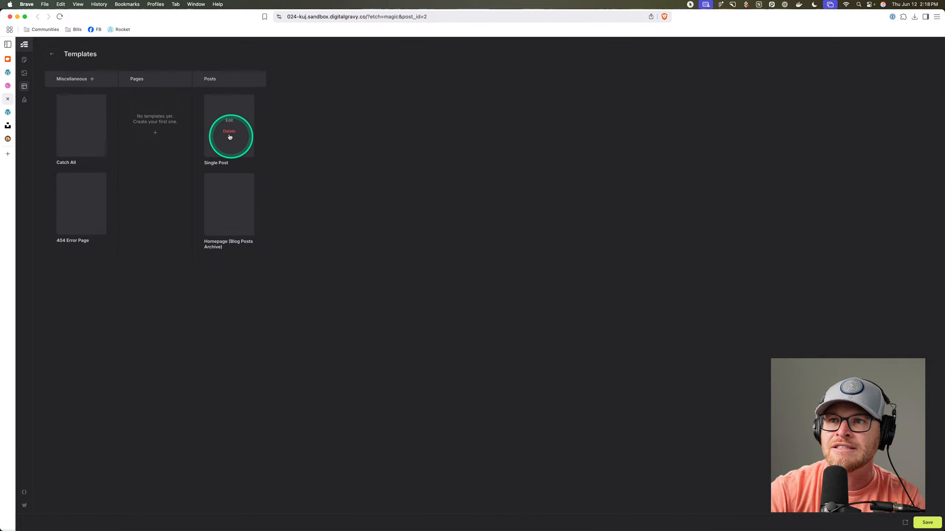
{"action": "left_click", "coordinate": [231, 130]}
Replace the placeholder lede with {this.acf.blog_lede} and confirm the Arizona text on the live post.
{"action": "left_click", "coordinate": [438, 141]}
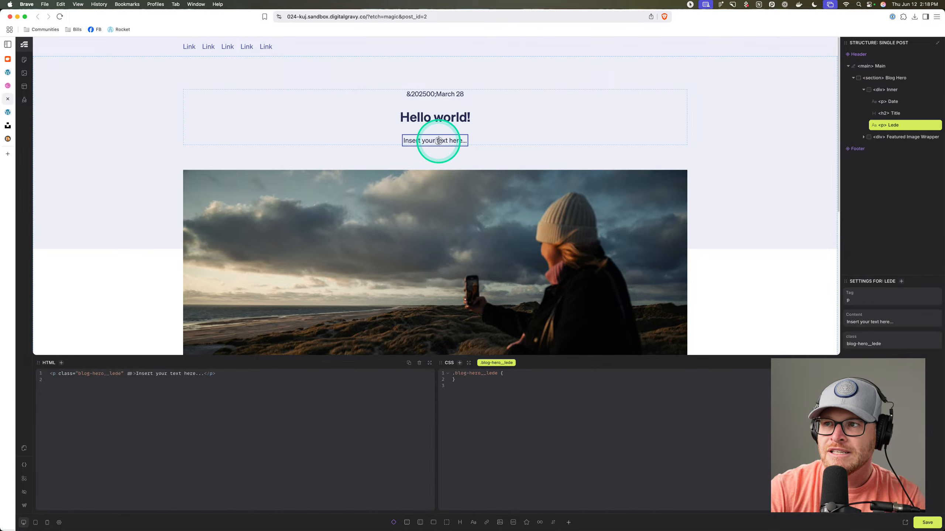
{"action": "triple_click", "coordinate": [438, 140]}
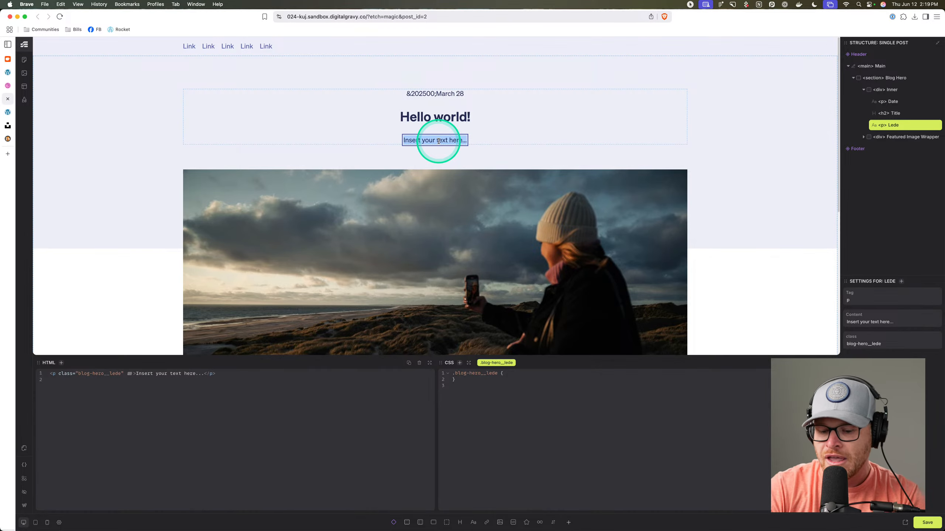
{"action": "type", "text": "{}"}
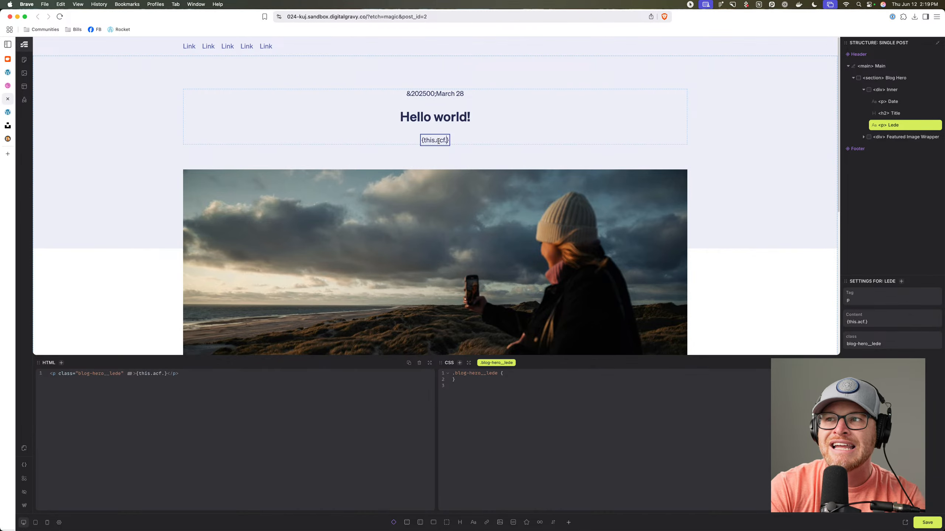
{"action": "type", "text": "blog_lede"}
{"action": "left_click", "coordinate": [430, 157]}
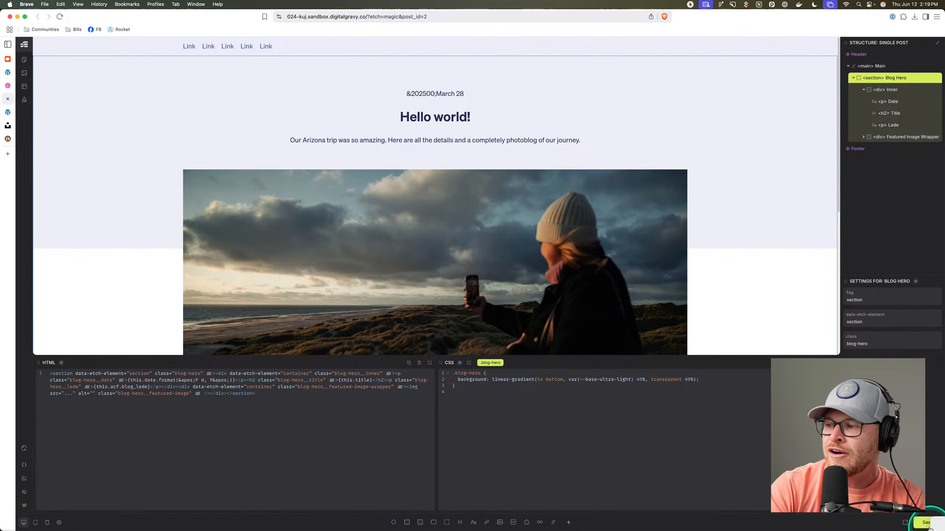
{"action": "left_click", "coordinate": [7, 113]}
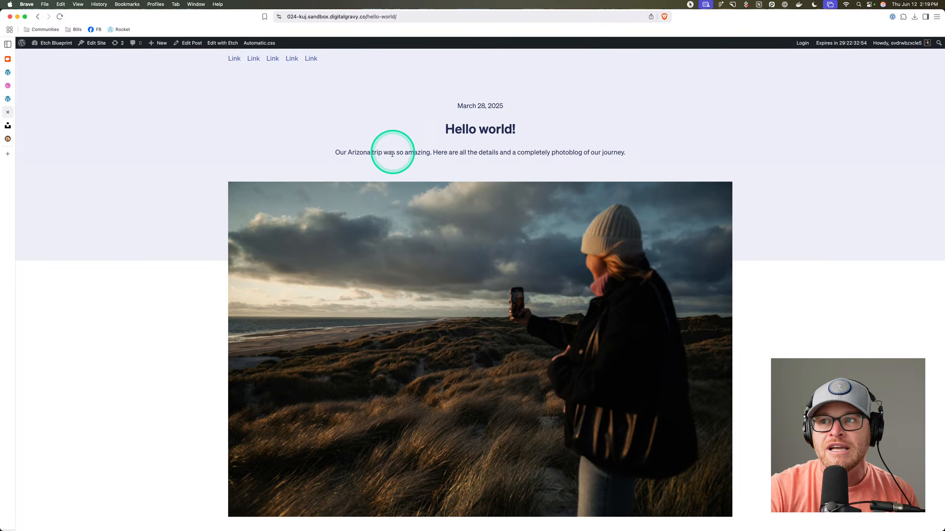
{"action": "left_click", "coordinate": [8, 99]}
Move the Lede paragraph inside an If condition block in the hero.
{"action": "left_click", "coordinate": [587, 138]}
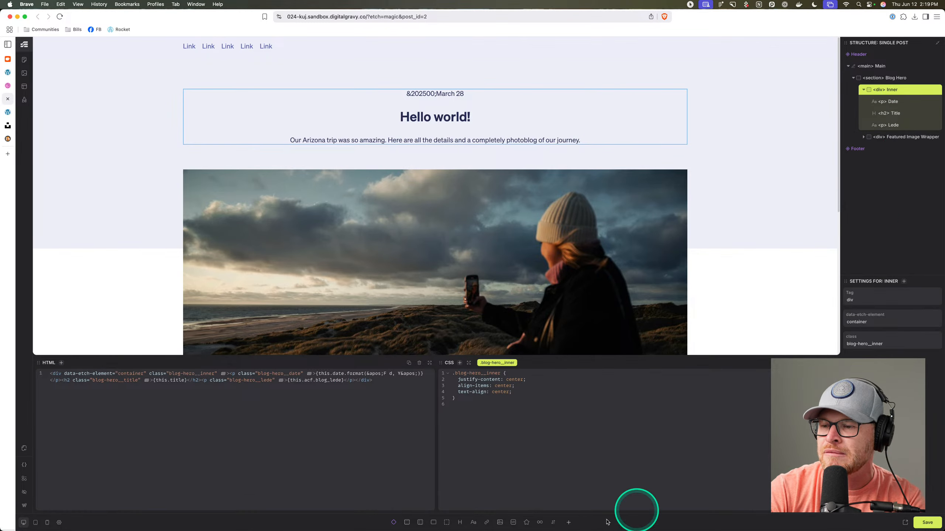
{"action": "left_click_drag", "start_coordinate": [555, 523], "coordinate": [910, 145]}
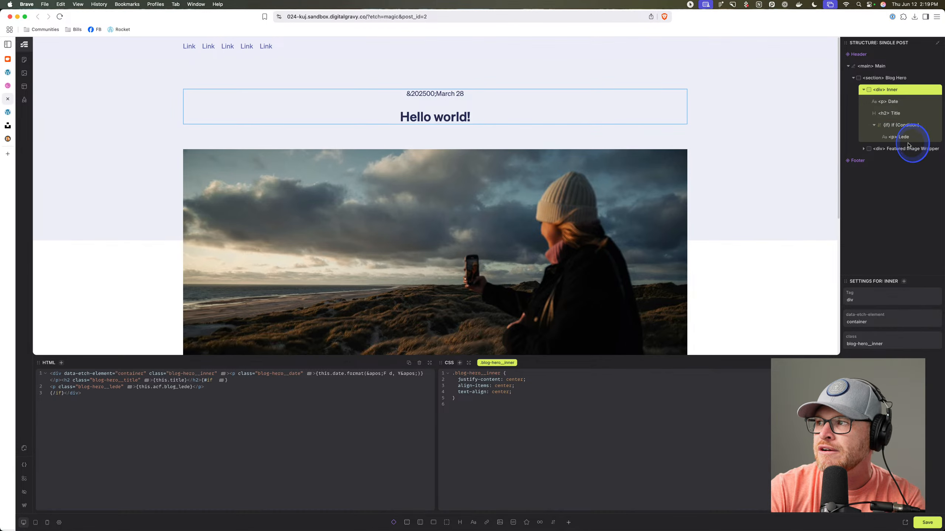
{"action": "left_click", "coordinate": [908, 141]}
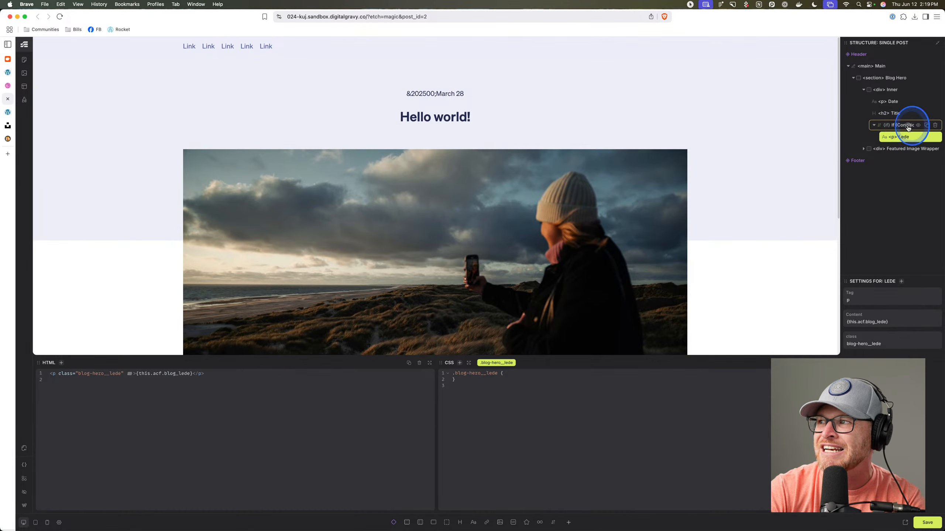
Set the If block's condition to this.acf.blog_lede.
{"action": "left_click", "coordinate": [907, 125]}
{"action": "left_click", "coordinate": [906, 303]}
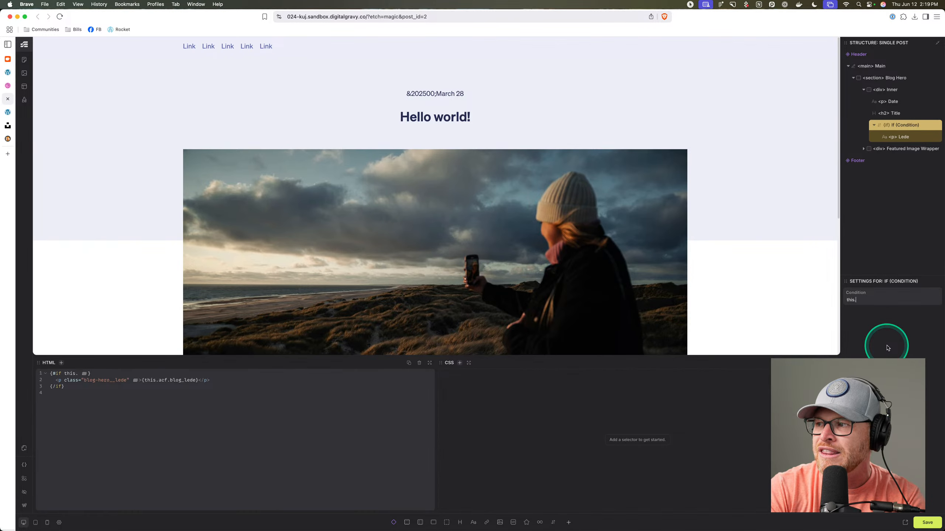
{"action": "type", "text": "this.acf."}
{"action": "key", "text": "super+v"}
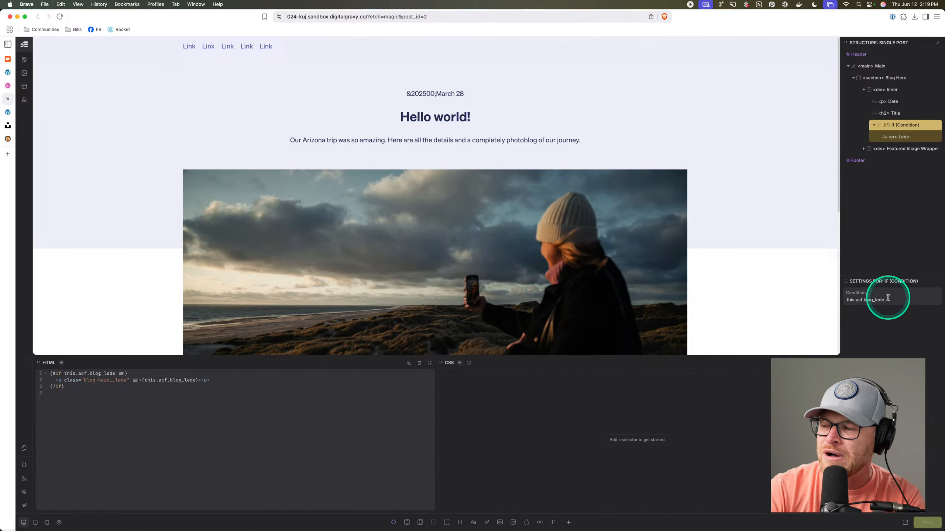
{"action": "left_click", "coordinate": [7, 112]}
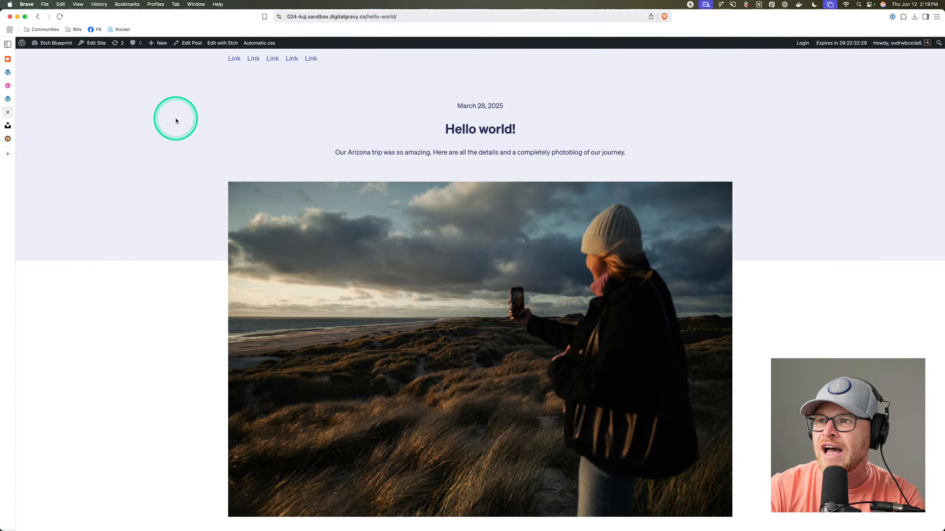
Start a new post titled 'Another Post' with the body text 'Sample content.'.
{"action": "left_click", "coordinate": [47, 55]}
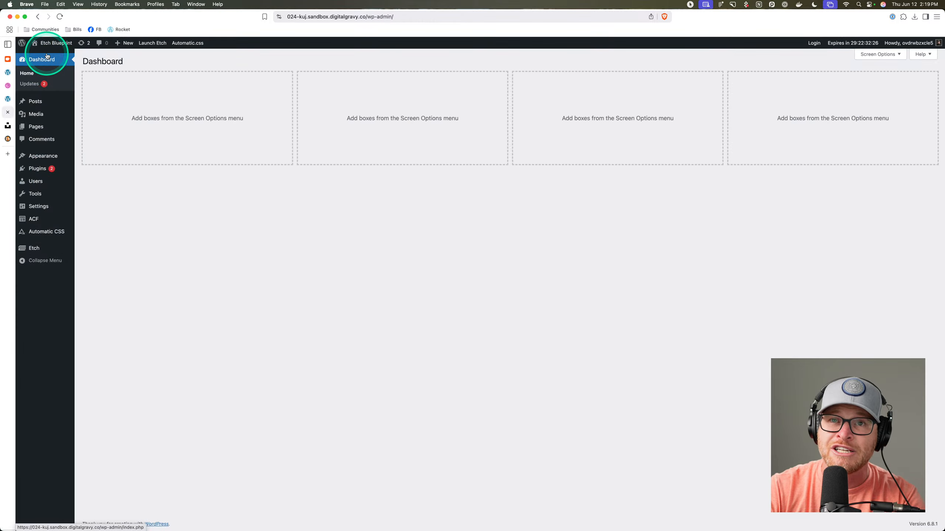
{"action": "left_click", "coordinate": [45, 101]}
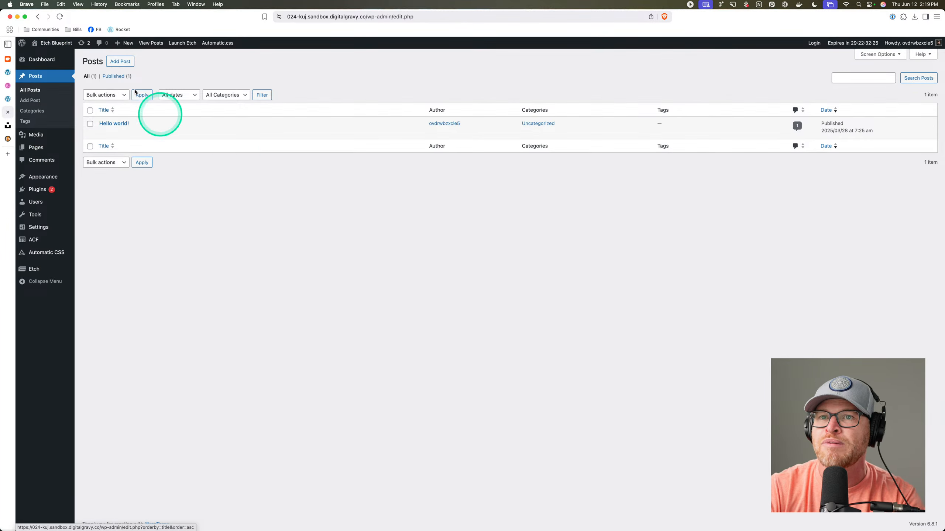
{"action": "left_click", "coordinate": [120, 61]}
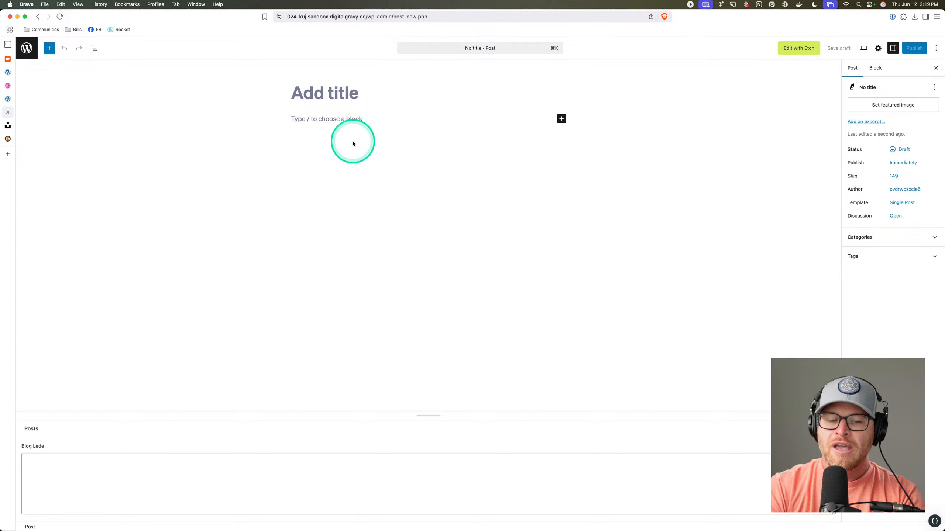
{"action": "type", "text": "Another Post"}
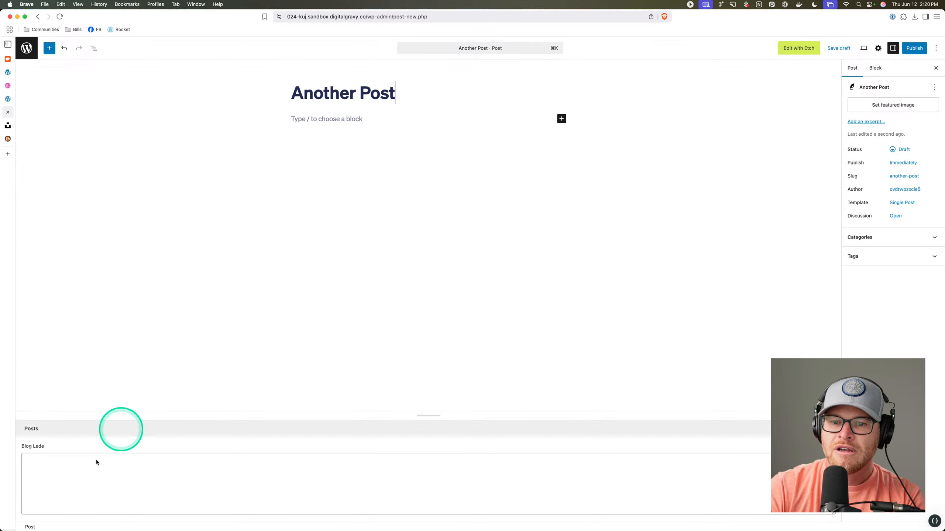
{"action": "left_click", "coordinate": [342, 119]}
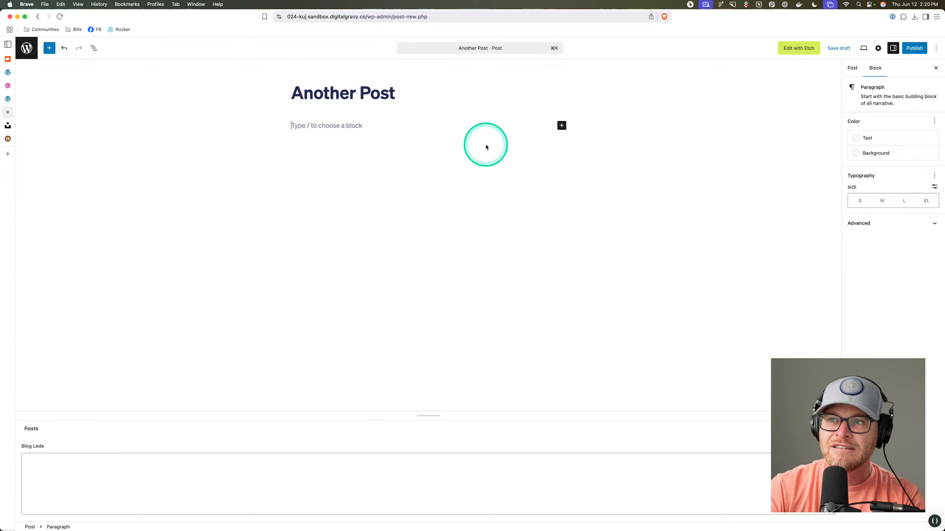
{"action": "type", "text": "Samp"}
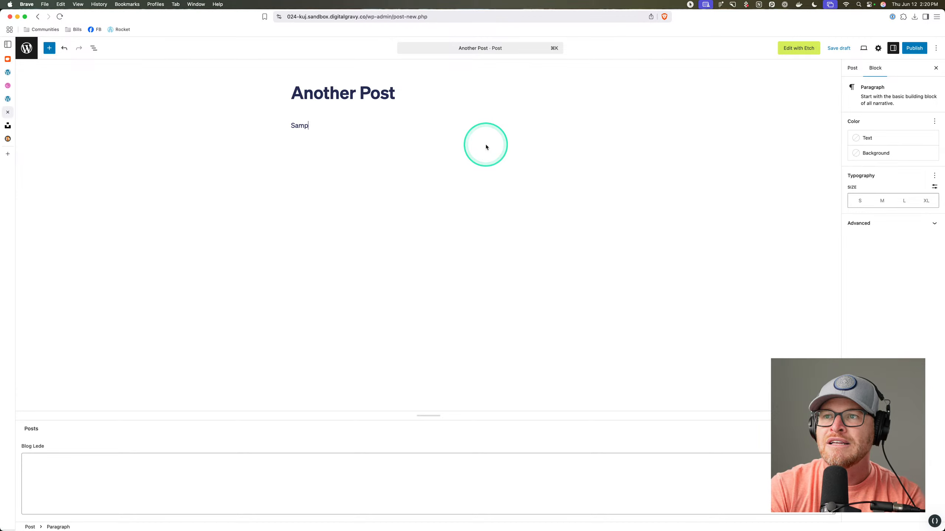
{"action": "type", "text": "le content."}
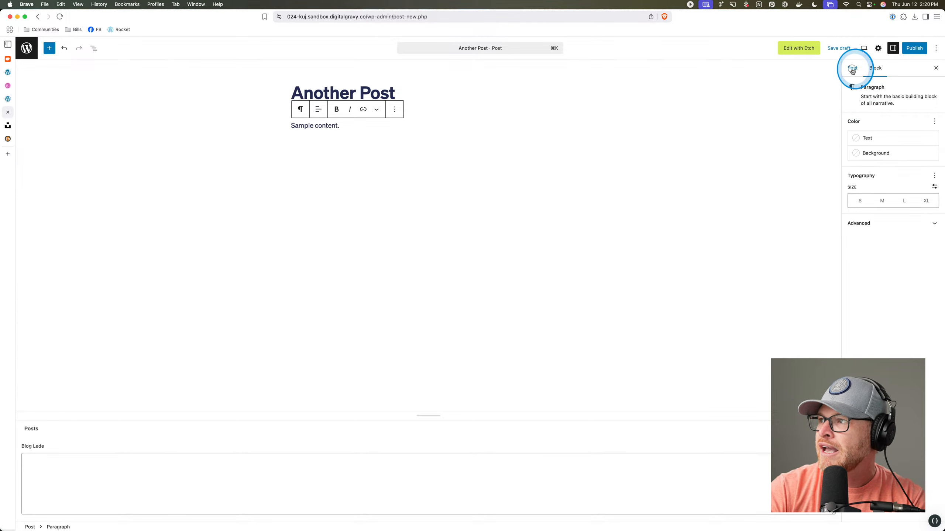
Set the rock-in-water photo as the post's featured image.
{"action": "left_click", "coordinate": [852, 69]}
{"action": "left_click", "coordinate": [894, 103]}
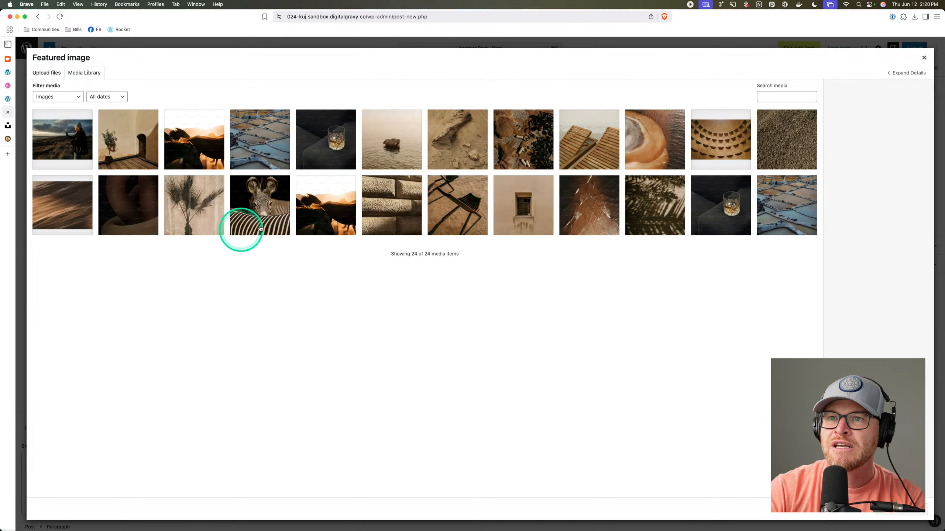
{"action": "left_click", "coordinate": [785, 205]}
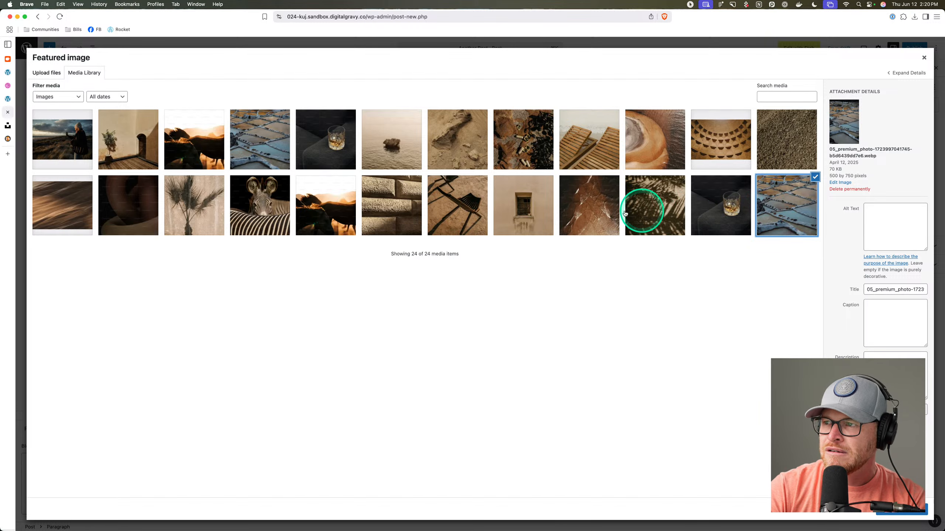
{"action": "left_click", "coordinate": [589, 206]}
{"action": "left_click", "coordinate": [523, 205]}
{"action": "left_click", "coordinate": [392, 205]}
{"action": "left_click", "coordinate": [326, 204]}
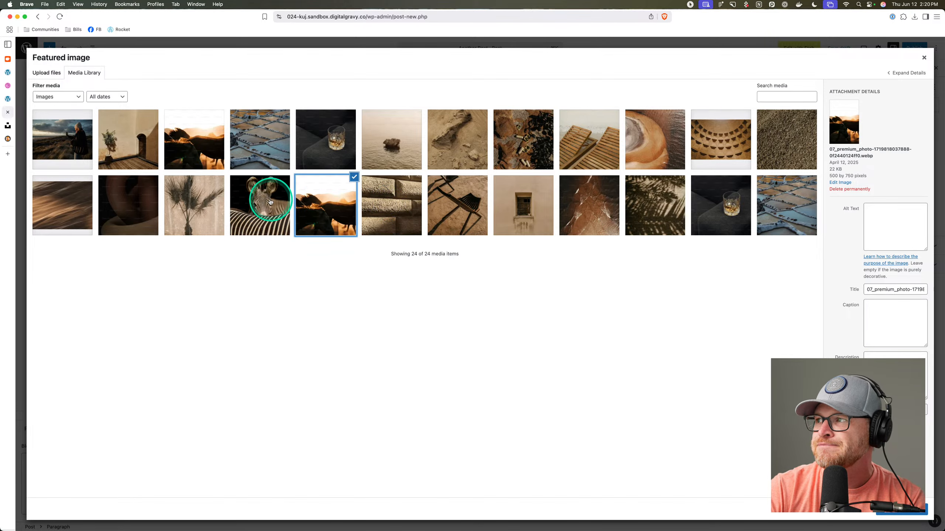
{"action": "left_click", "coordinate": [270, 202]}
{"action": "left_click", "coordinate": [203, 204]}
{"action": "left_click", "coordinate": [130, 203]}
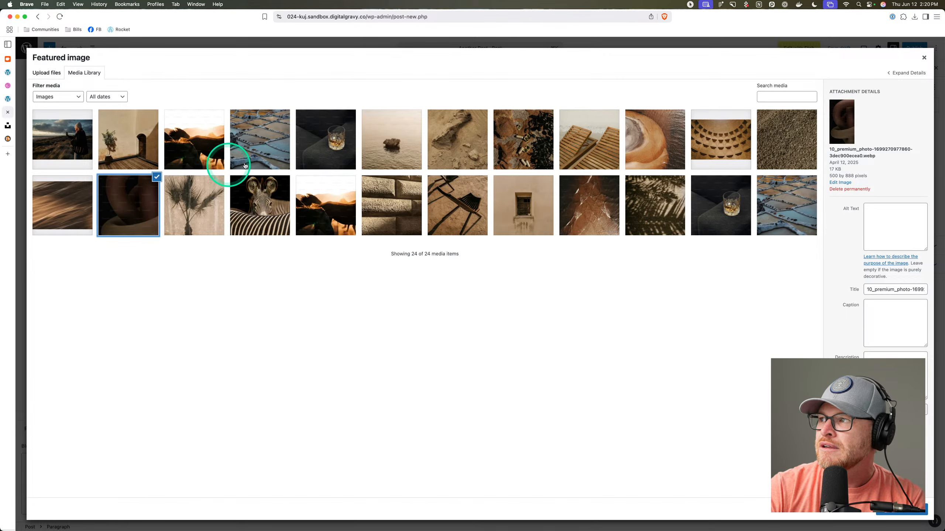
{"action": "left_click", "coordinate": [530, 222]}
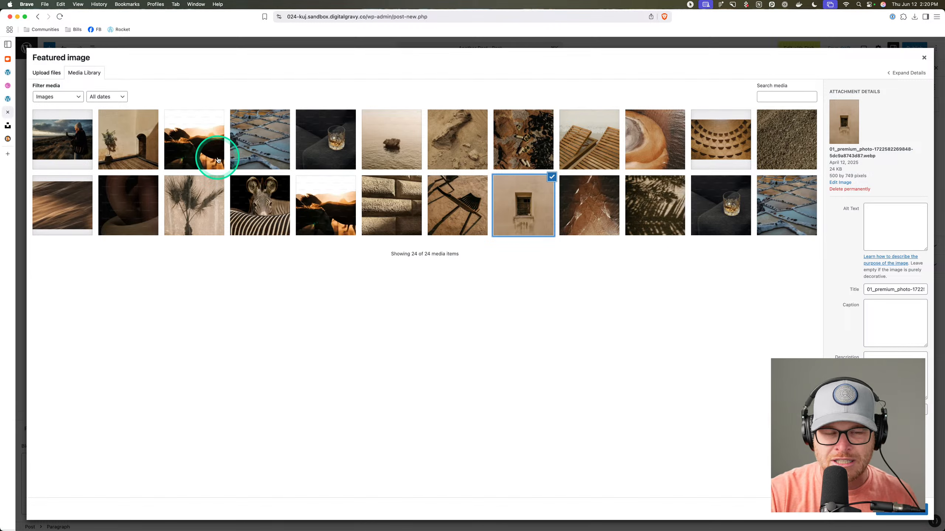
{"action": "left_click", "coordinate": [333, 156]}
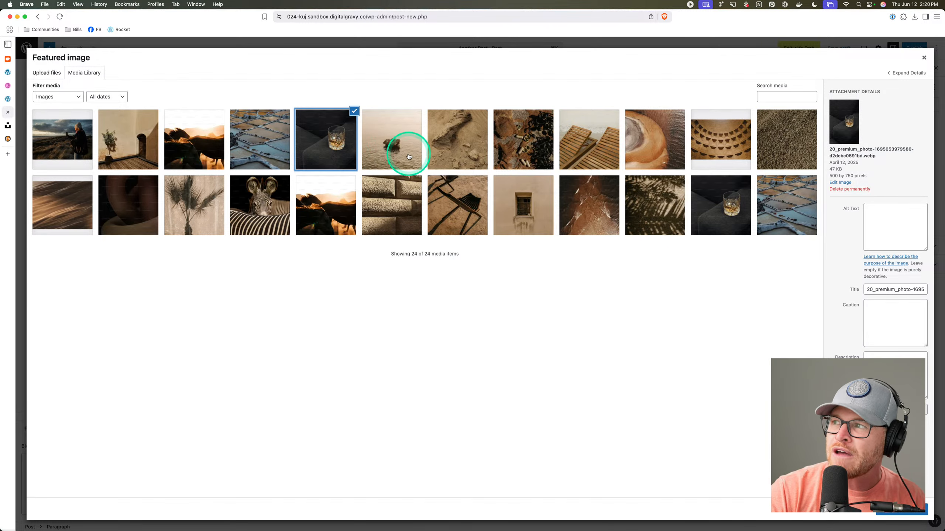
{"action": "left_click", "coordinate": [405, 155]}
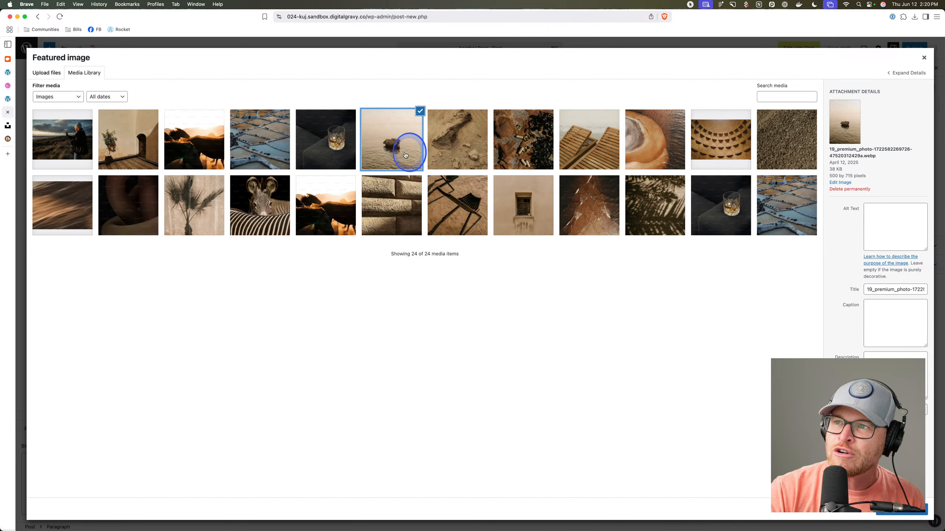
{"action": "left_click", "coordinate": [889, 514]}
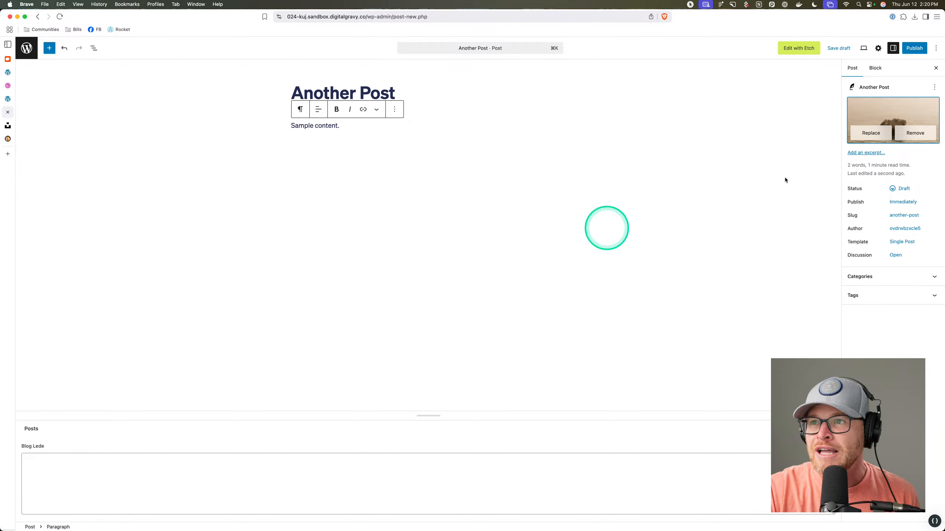
Publish Another Post with the Blog Lede left empty and view its live page.
{"action": "left_click", "coordinate": [912, 55]}
{"action": "left_click", "coordinate": [913, 48]}
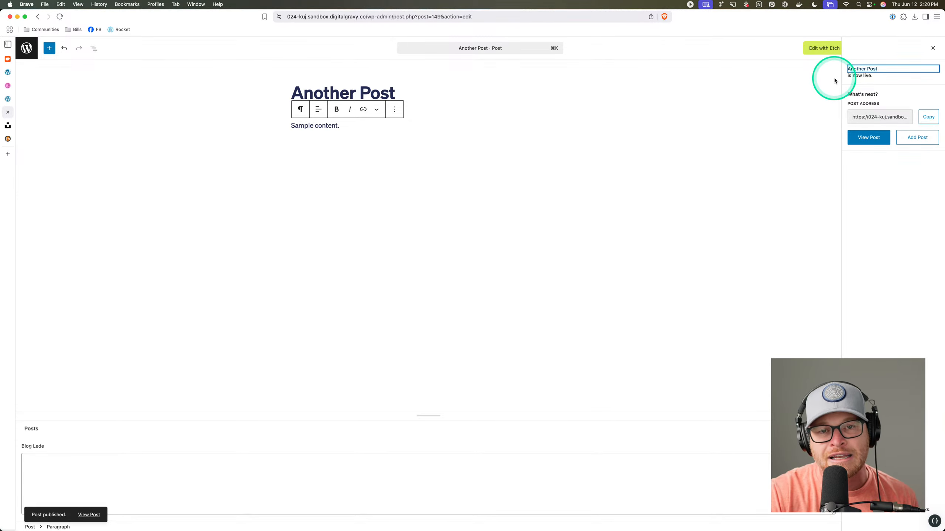
{"action": "left_click", "coordinate": [7, 101]}
{"action": "left_click", "coordinate": [7, 112]}
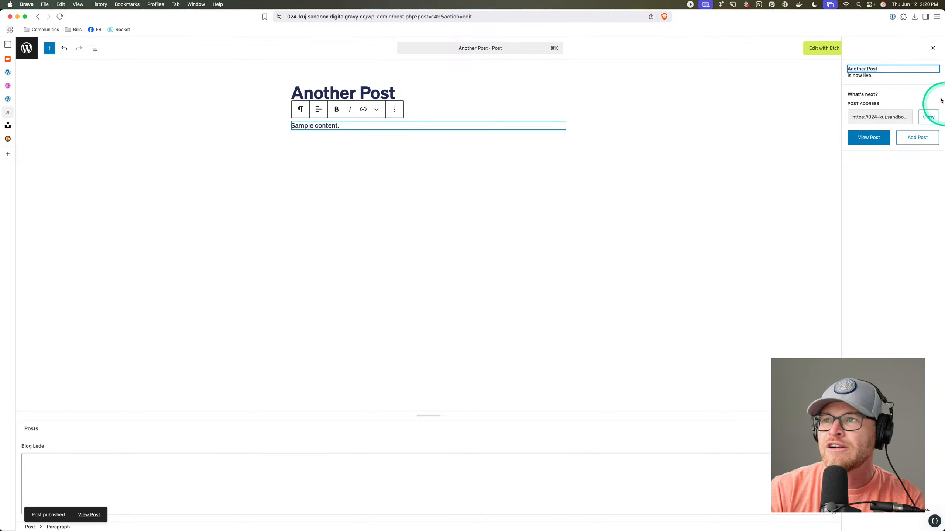
{"action": "left_click", "coordinate": [874, 138]}
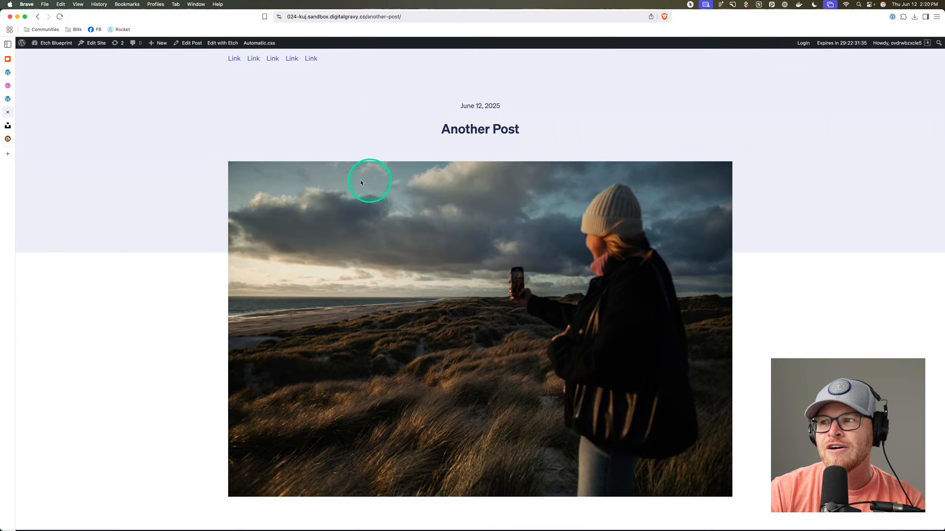
Inspect Another Post's blog-hero__inner in DevTools and confirm it contains only the date and title.
{"action": "right_click", "coordinate": [489, 150]}
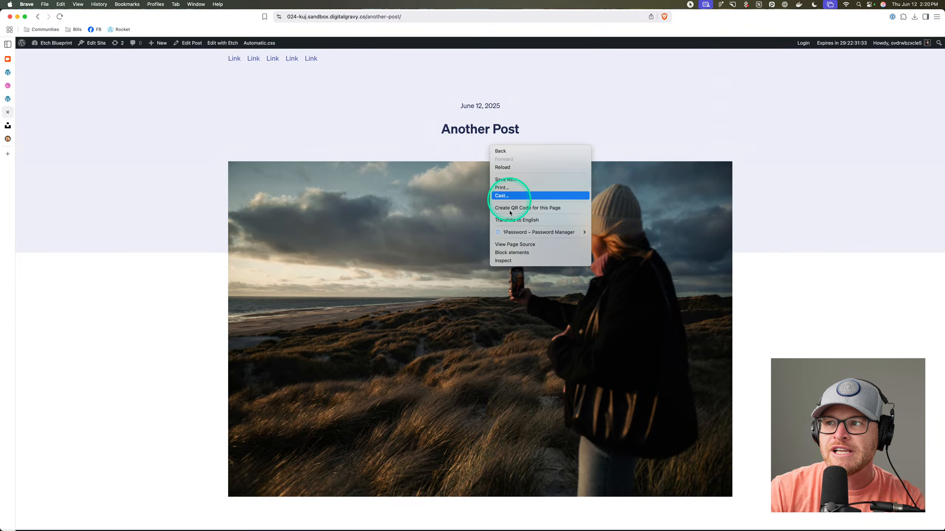
{"action": "left_click", "coordinate": [507, 259]}
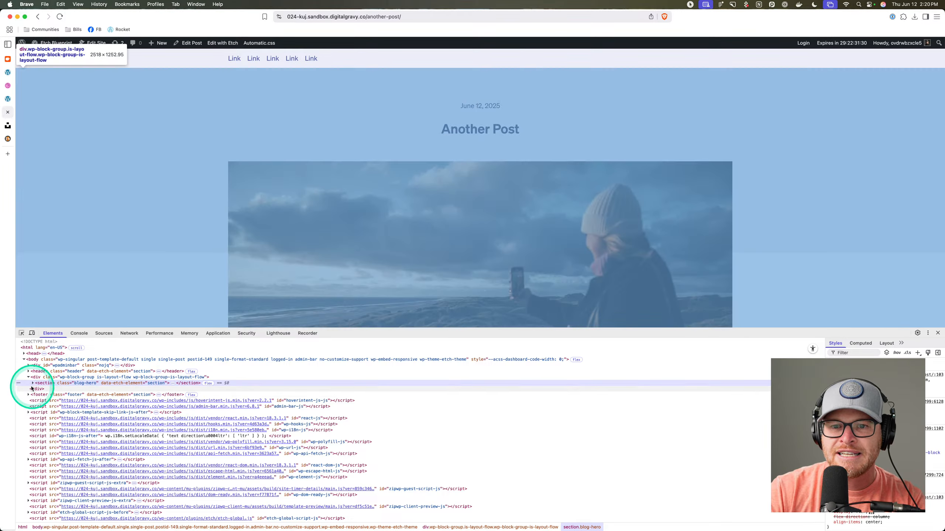
{"action": "left_click", "coordinate": [33, 383]}
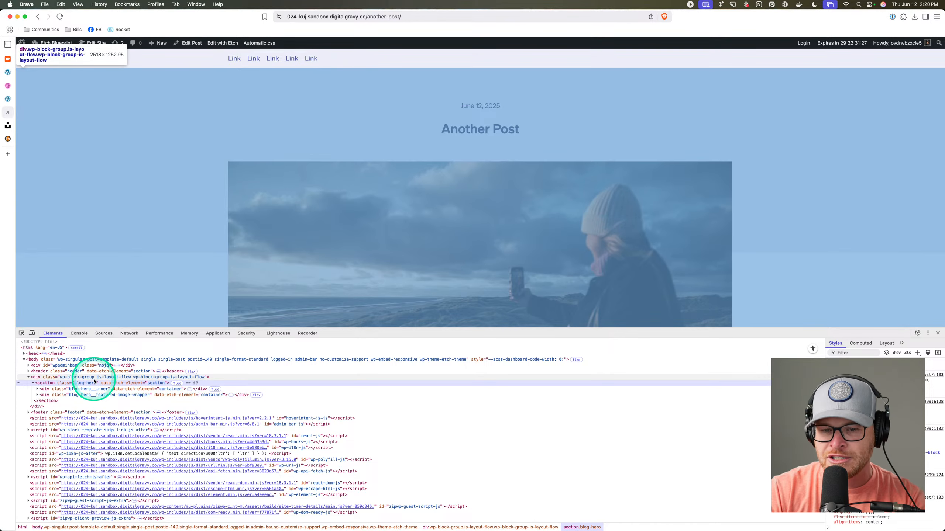
{"action": "key", "text": "super+equal"}
{"action": "key", "text": "super+equal"}
{"action": "key", "text": "super+equal"}
{"action": "key", "text": "super+equal"}
{"action": "key", "text": "super+equal"}
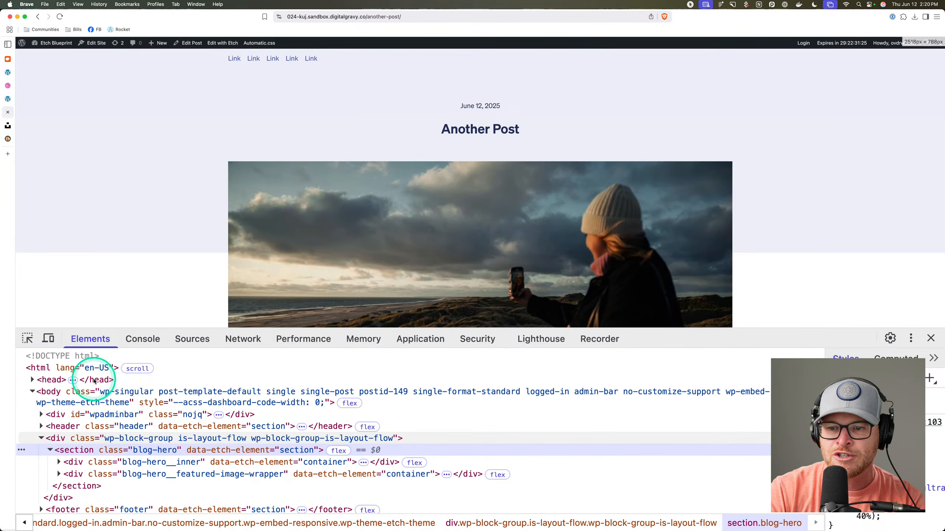
{"action": "key", "text": "super+minus"}
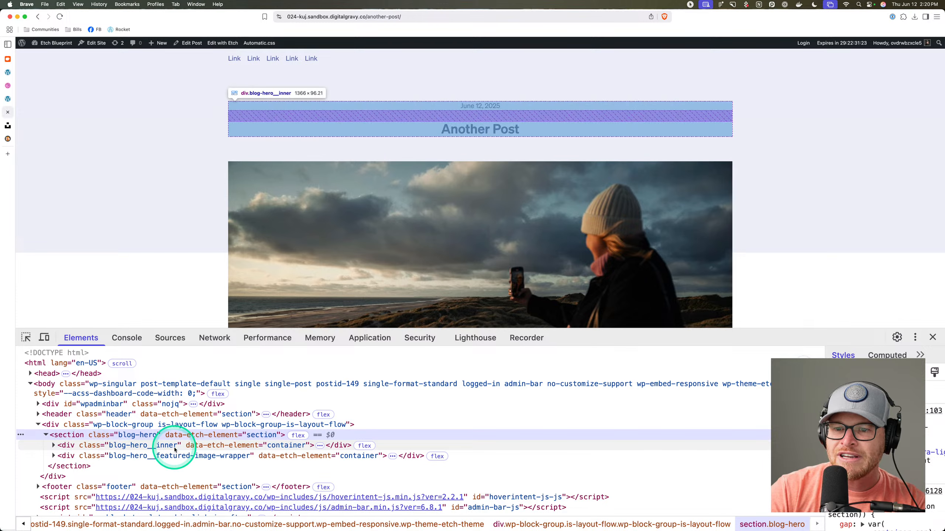
{"action": "left_click", "coordinate": [53, 445]}
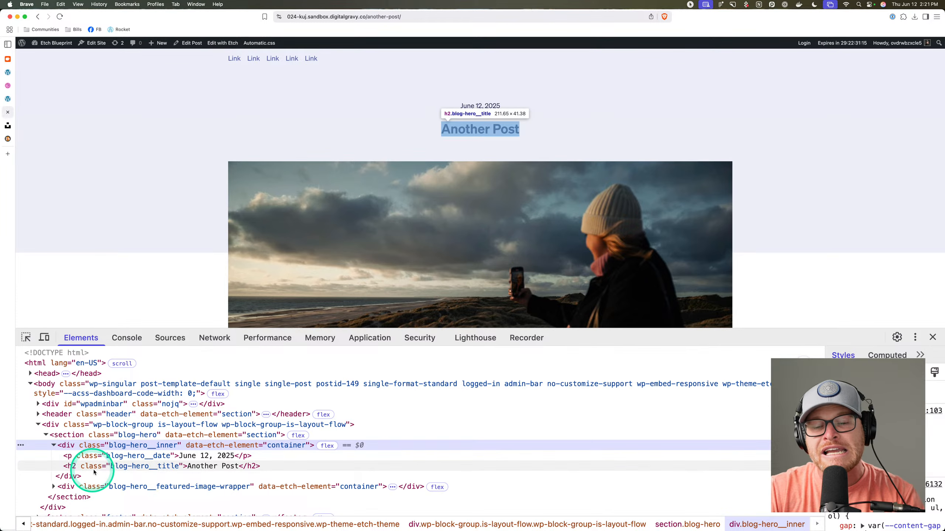
{"action": "left_click", "coordinate": [9, 98]}
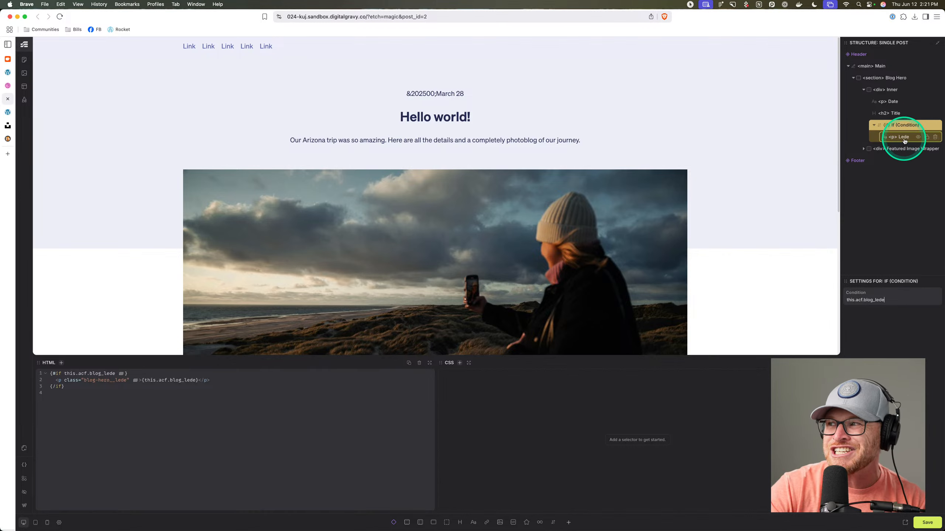
{"action": "left_click_drag", "start_coordinate": [885, 300], "coordinate": [826, 303]}
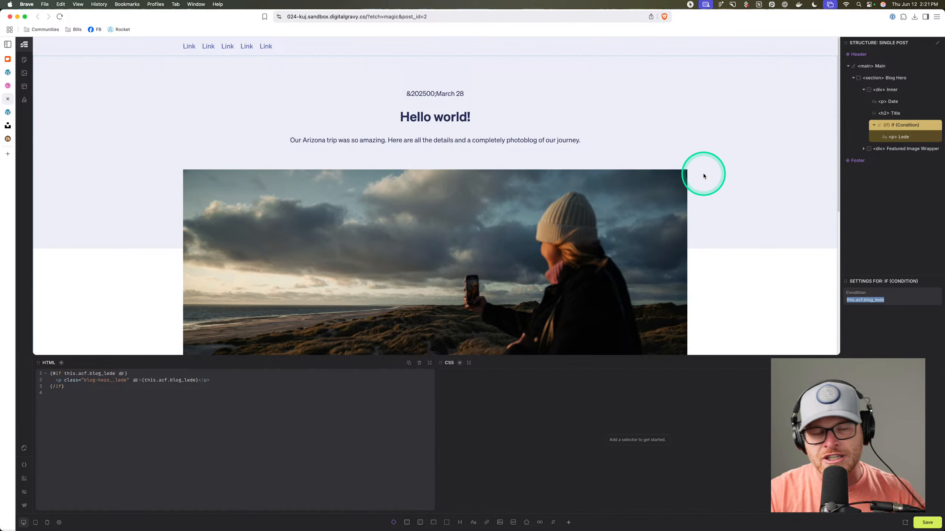
{"action": "left_click", "coordinate": [859, 301]}
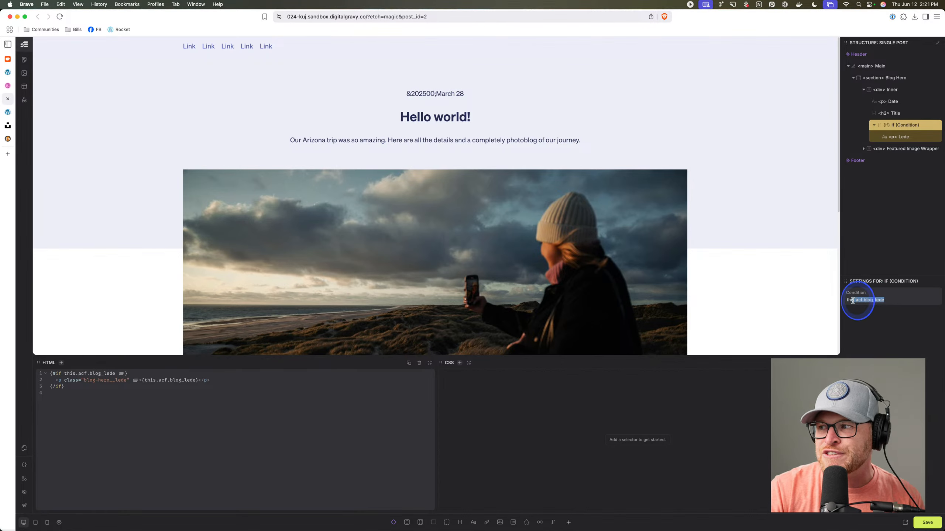
{"action": "left_click_drag", "start_coordinate": [848, 301], "coordinate": [891, 304]}
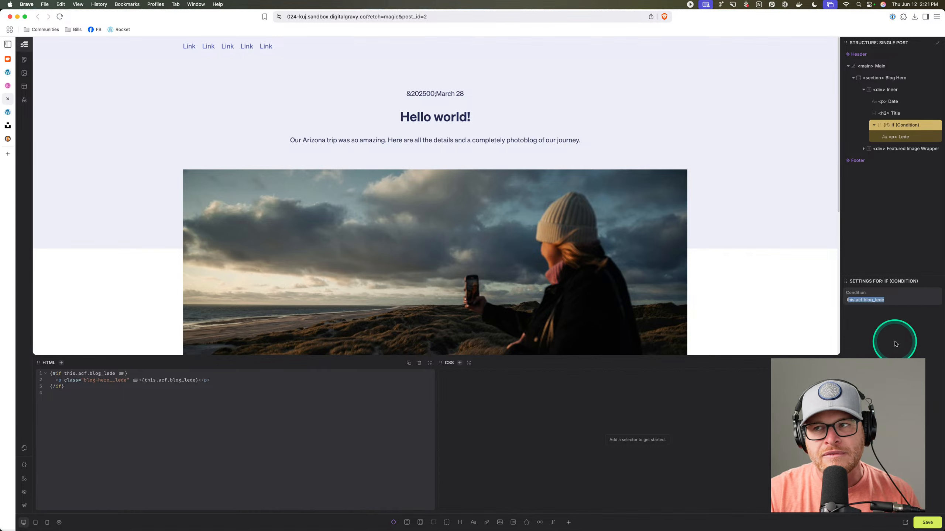
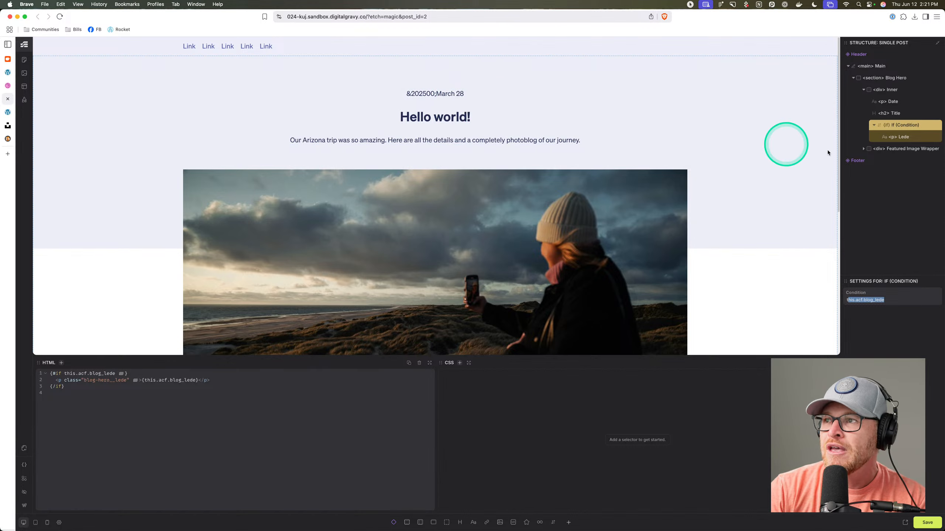
Bind the featured image's src to {this.featuredImage.url} and view the Another Post page.
{"action": "left_click", "coordinate": [353, 223]}
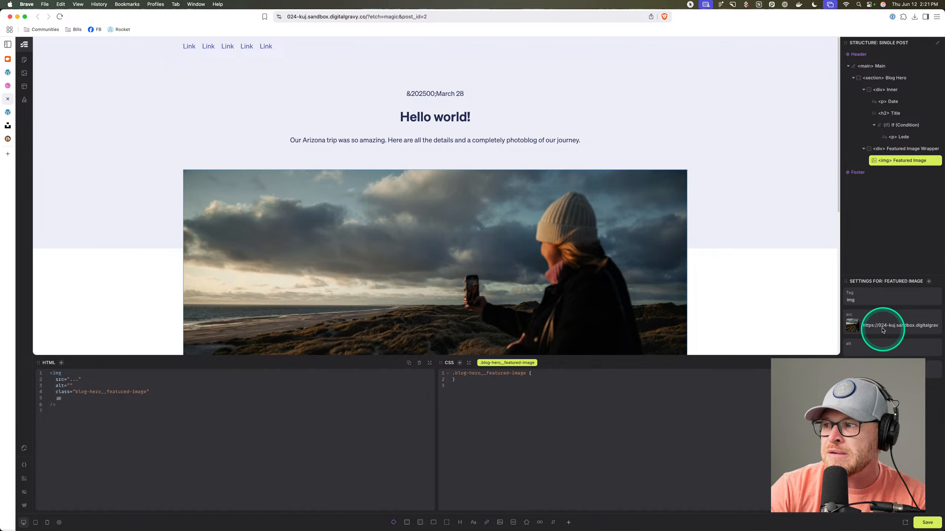
{"action": "type", "text": "{this"}
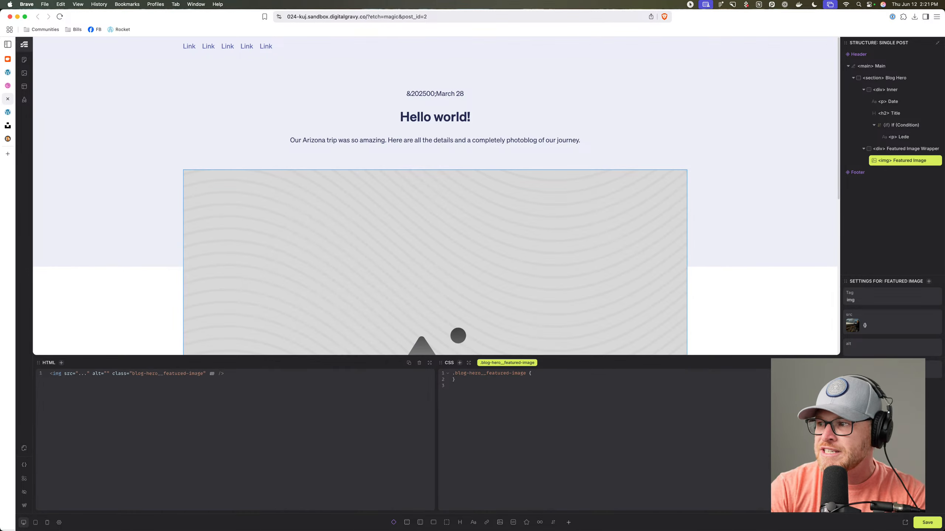
{"action": "type", "text": ".featuredImage"}
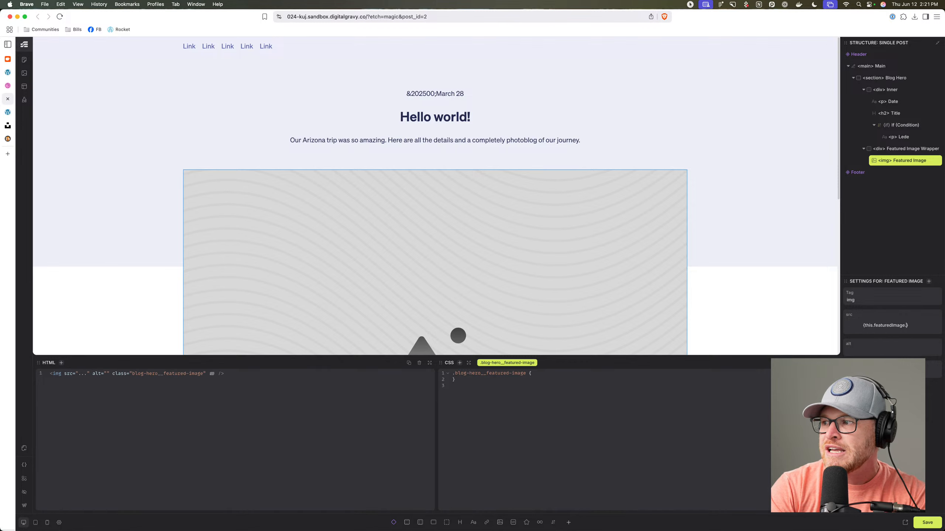
{"action": "type", "text": ".url"}
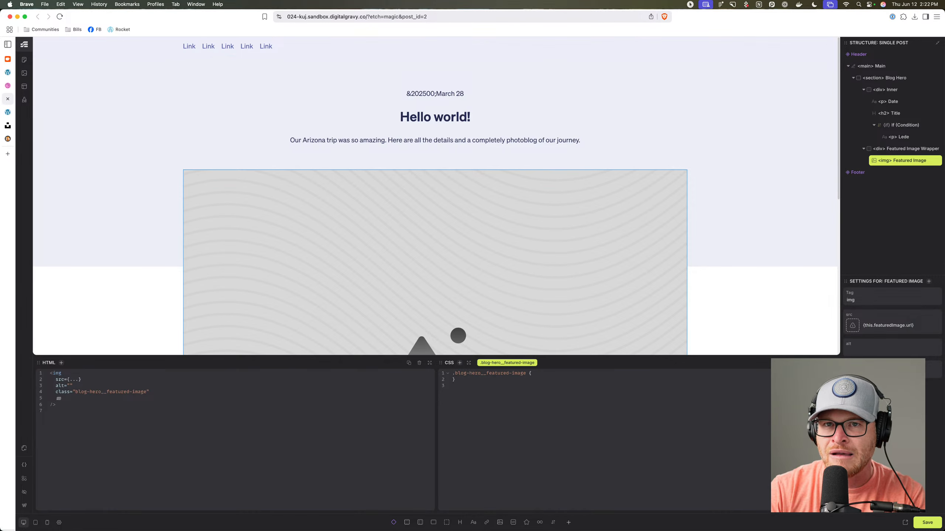
{"action": "left_click", "coordinate": [7, 112]}
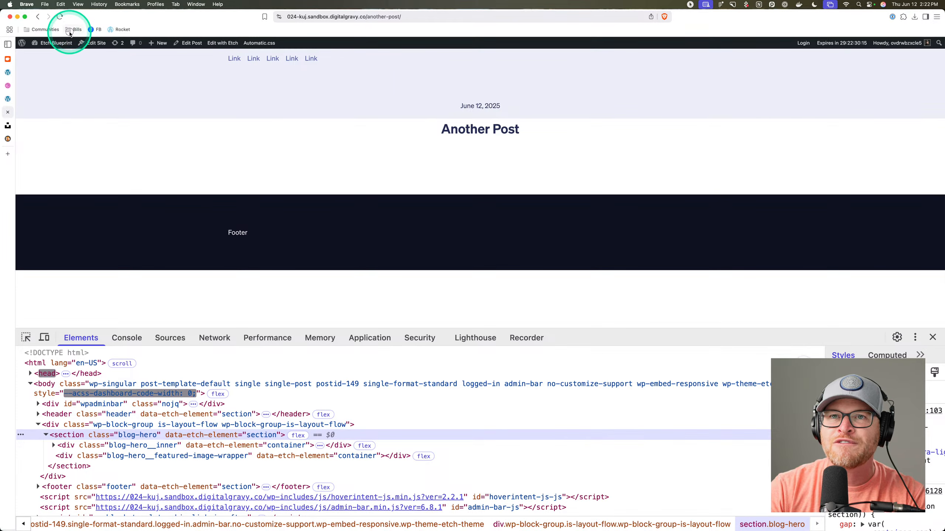
Open the Etch Community's How to Etch training area and its FAQ posts list.
{"action": "left_click", "coordinate": [53, 32]}
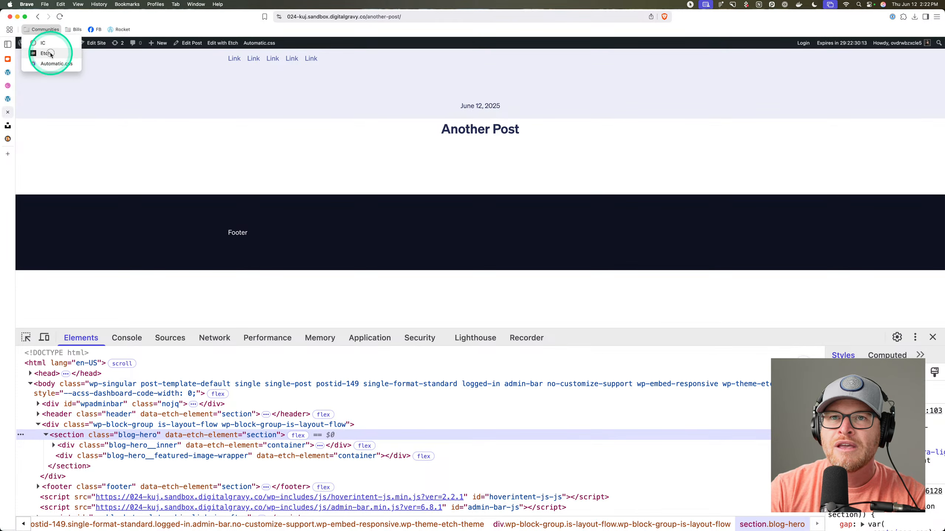
{"action": "left_click", "coordinate": [51, 53], "text": "super"}
{"action": "left_click", "coordinate": [13, 153]}
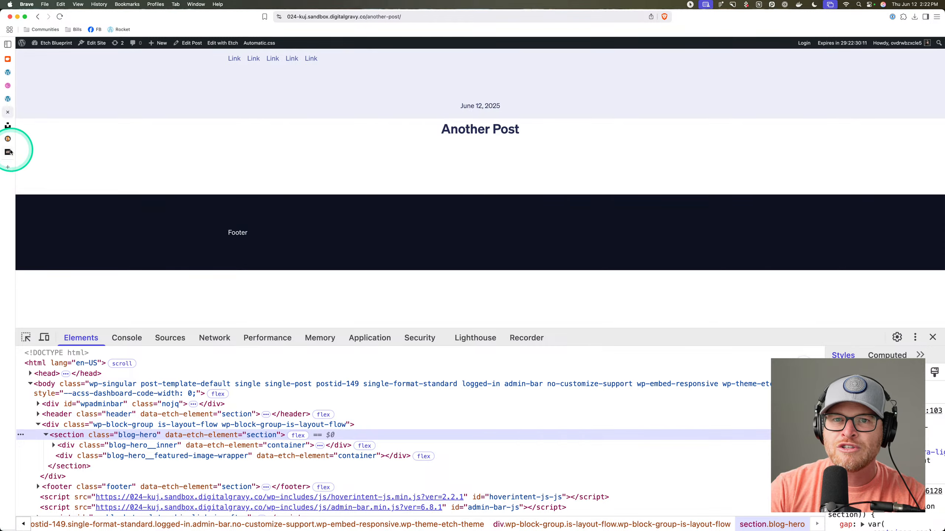
{"action": "left_click", "coordinate": [7, 151]}
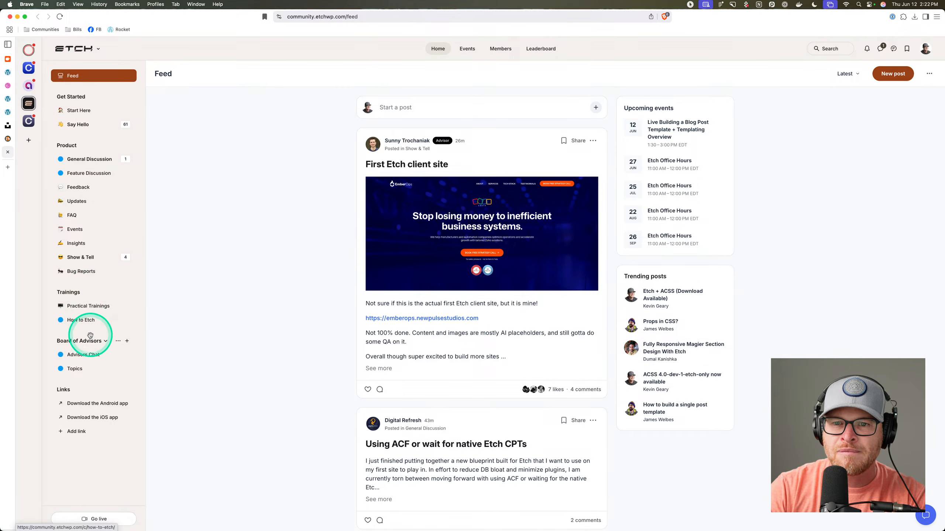
{"action": "left_click", "coordinate": [91, 323]}
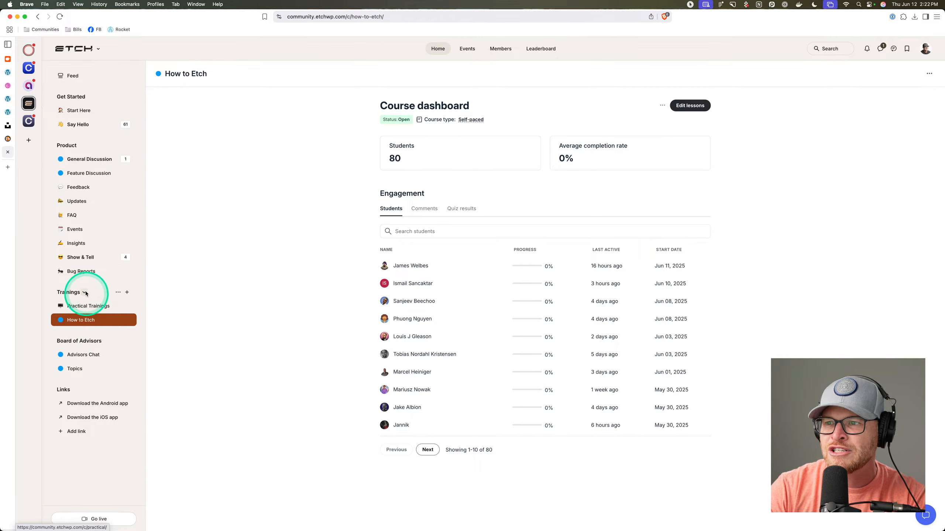
{"action": "left_click", "coordinate": [78, 220]}
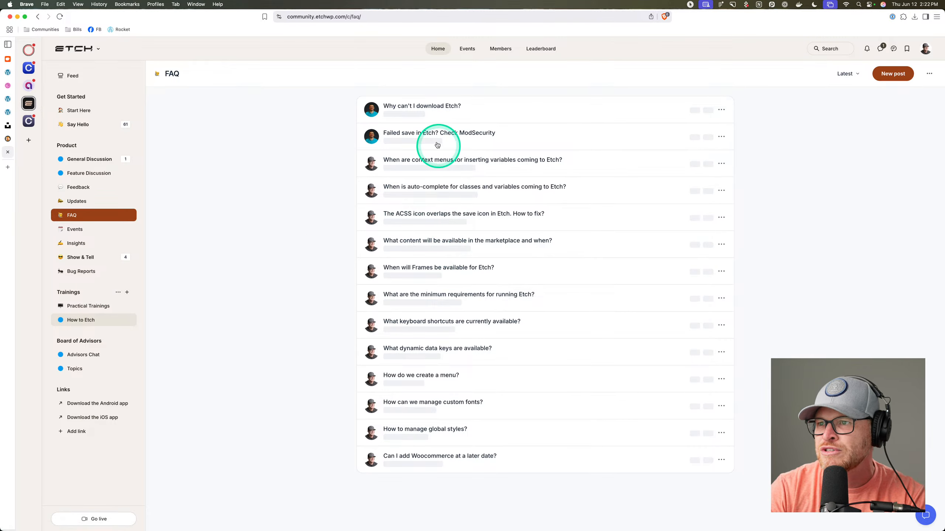
Find the dynamic data keys FAQ post and read down to the featuredImage.url reply.
{"action": "key", "text": "super+f"}
{"action": "type", "text": "dynamic"}
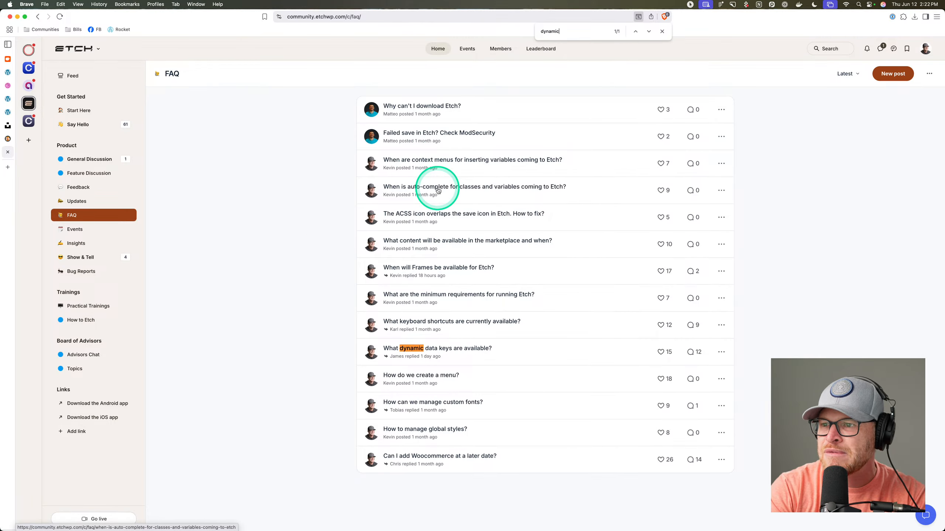
{"action": "left_click", "coordinate": [483, 350]}
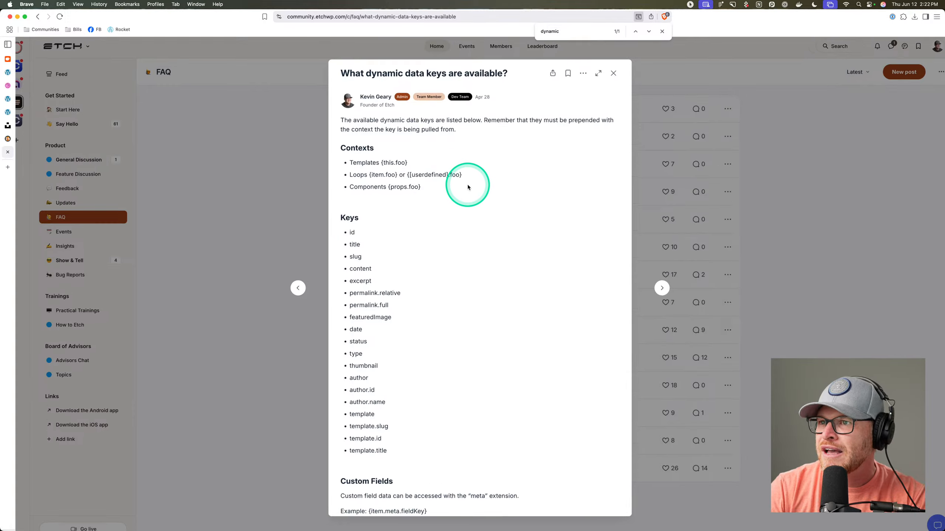
{"action": "scroll", "coordinate": [468, 187], "scroll_direction": "up", "scroll_amount": 5}
{"action": "scroll", "coordinate": [465, 193], "scroll_direction": "up", "scroll_amount": 1}
{"action": "scroll", "coordinate": [466, 193], "scroll_direction": "down", "scroll_amount": 2}
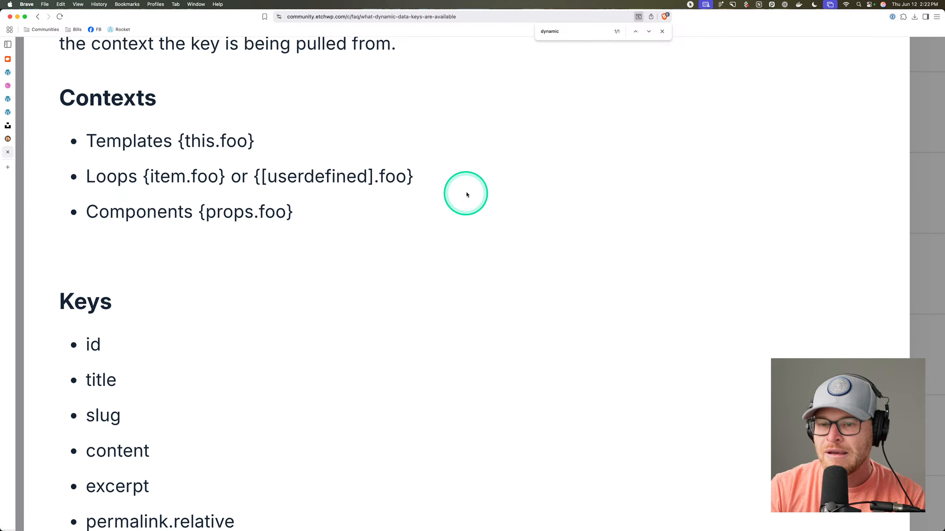
{"action": "scroll", "coordinate": [466, 195], "scroll_direction": "down", "scroll_amount": 5}
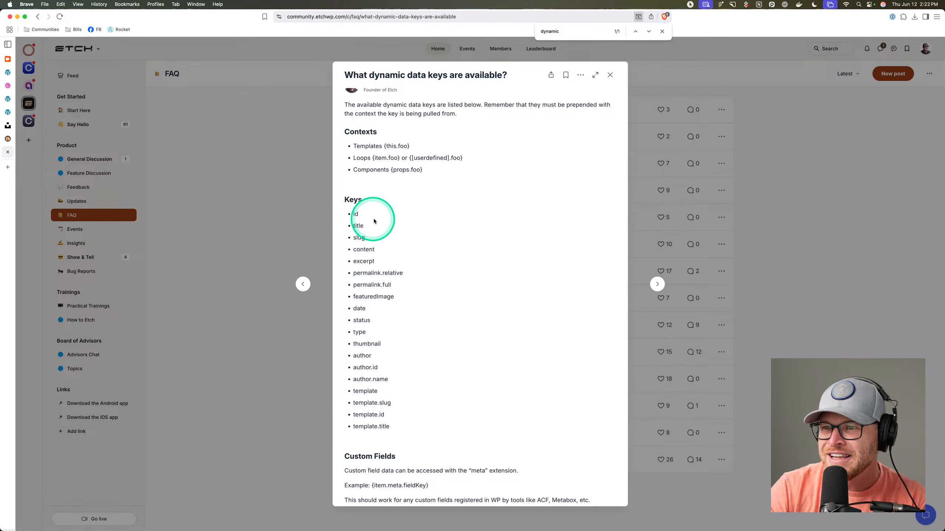
{"action": "scroll", "coordinate": [375, 221], "scroll_direction": "down", "scroll_amount": 1}
{"action": "scroll", "coordinate": [375, 222], "scroll_direction": "down", "scroll_amount": 2}
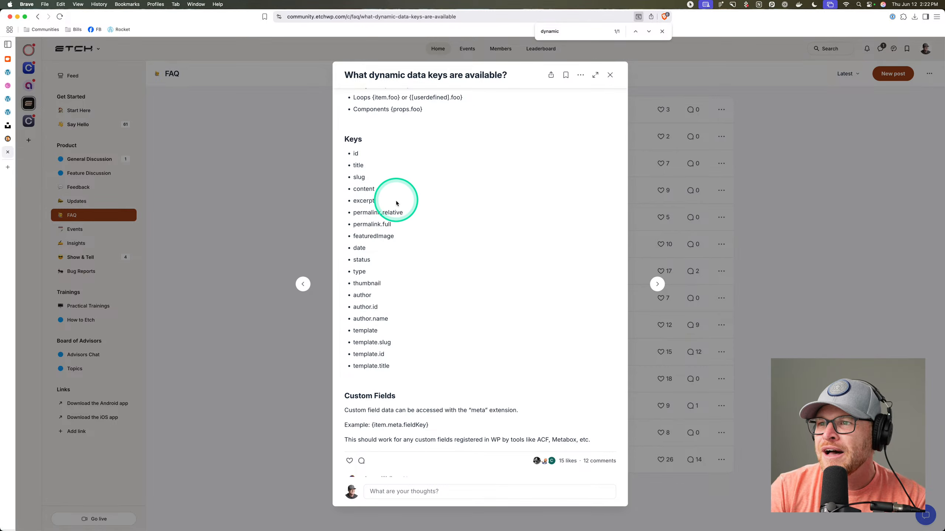
{"action": "scroll", "coordinate": [394, 210], "scroll_direction": "down", "scroll_amount": 1}
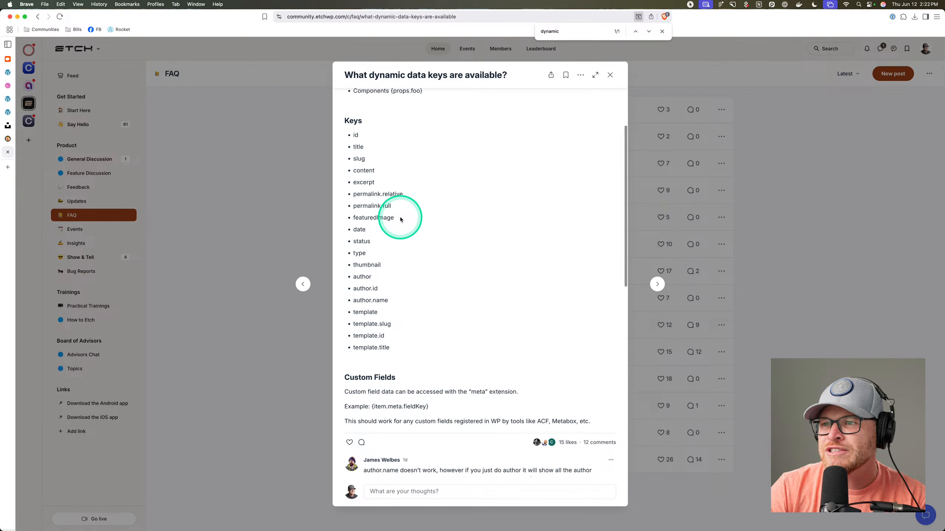
{"action": "scroll", "coordinate": [400, 220], "scroll_direction": "down", "scroll_amount": 5}
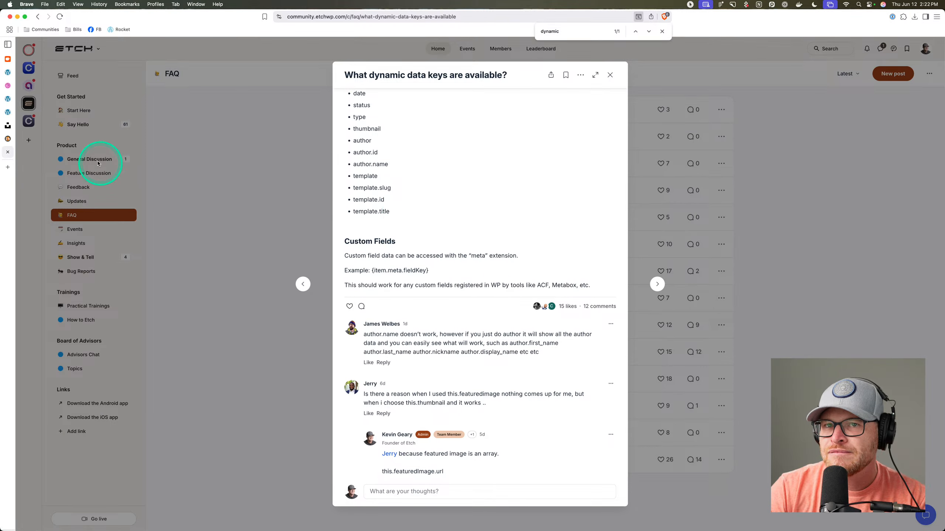
{"action": "left_click", "coordinate": [9, 99]}
Confirm Another Post's live page now renders its featured photo.
{"action": "left_click", "coordinate": [8, 113]}
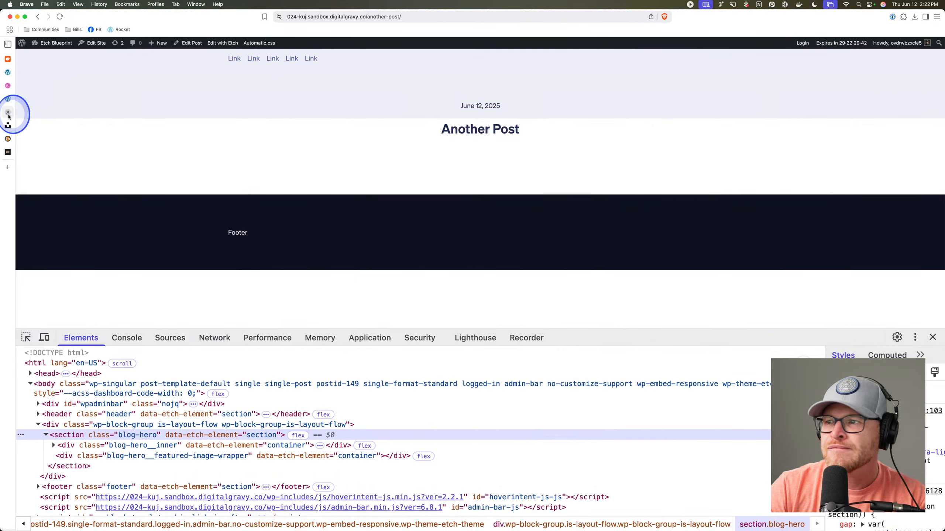
{"action": "left_click", "coordinate": [8, 99]}
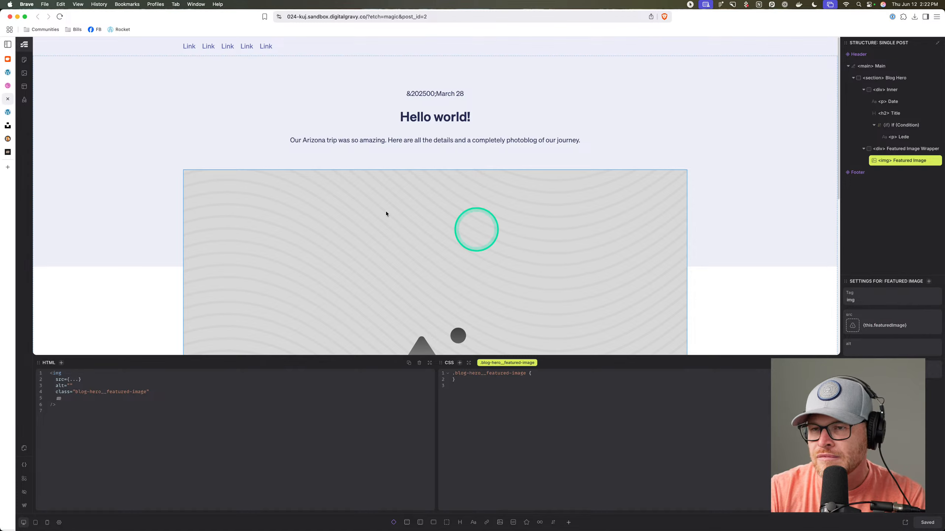
{"action": "left_click", "coordinate": [8, 112]}
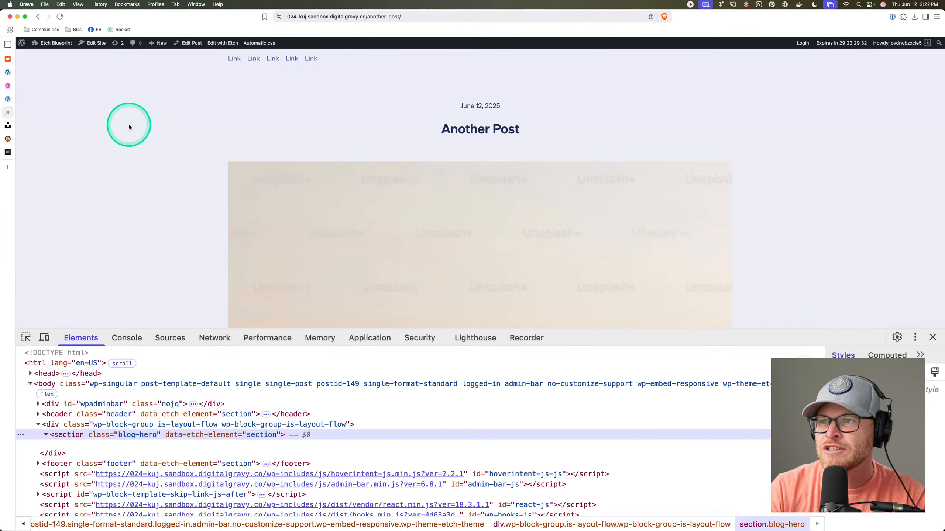
{"action": "scroll", "coordinate": [280, 209], "scroll_direction": "down", "scroll_amount": 5}
{"action": "scroll", "coordinate": [281, 210], "scroll_direction": "down", "scroll_amount": 3}
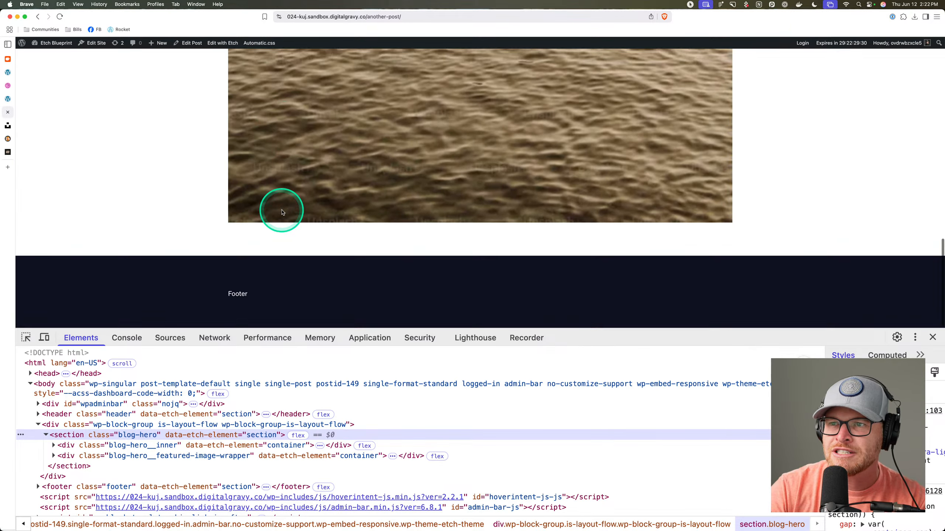
{"action": "scroll", "coordinate": [281, 210], "scroll_direction": "up", "scroll_amount": 15}
{"action": "scroll", "coordinate": [282, 211], "scroll_direction": "down", "scroll_amount": 12}
{"action": "scroll", "coordinate": [282, 213], "scroll_direction": "up", "scroll_amount": 8}
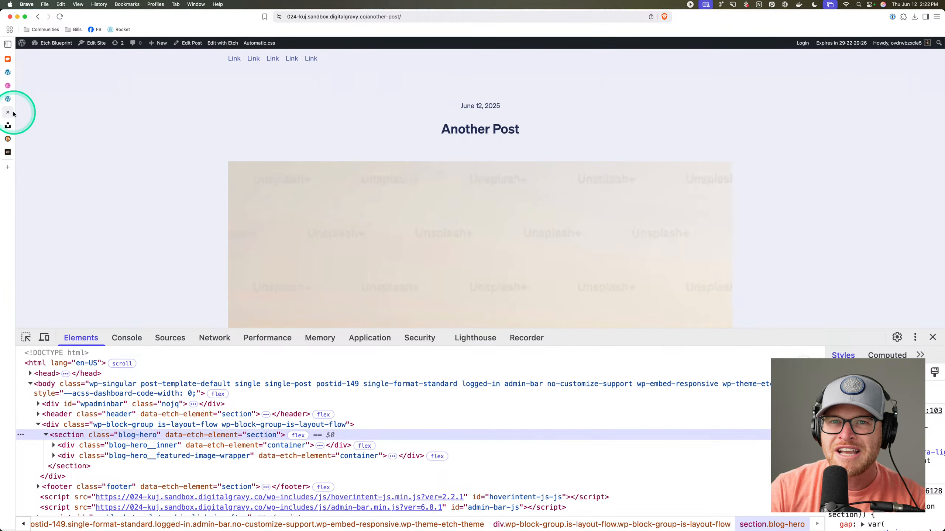
{"action": "left_click", "coordinate": [7, 98]}
Open Another Post's featured image library in wp-admin, then load squoosh.app.
{"action": "left_click", "coordinate": [7, 73]}
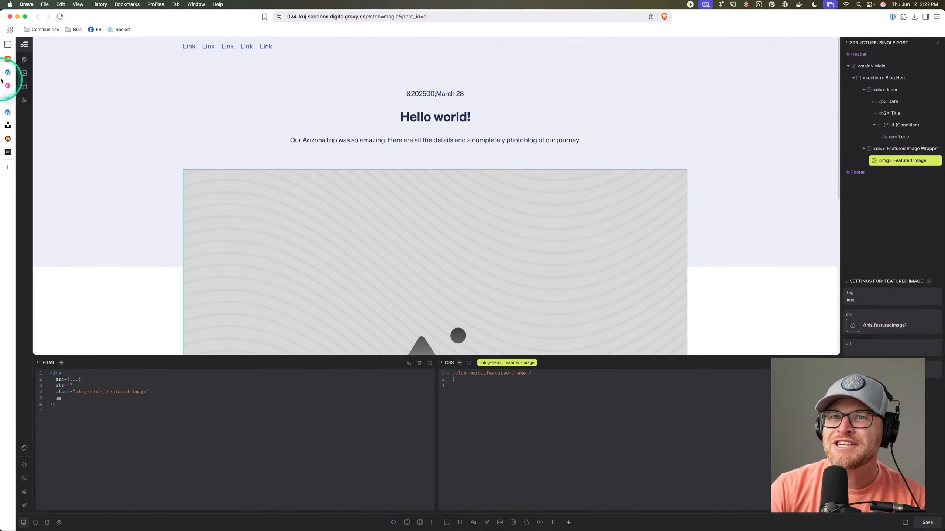
{"action": "mouse_move", "coordinate": [35, 76]}
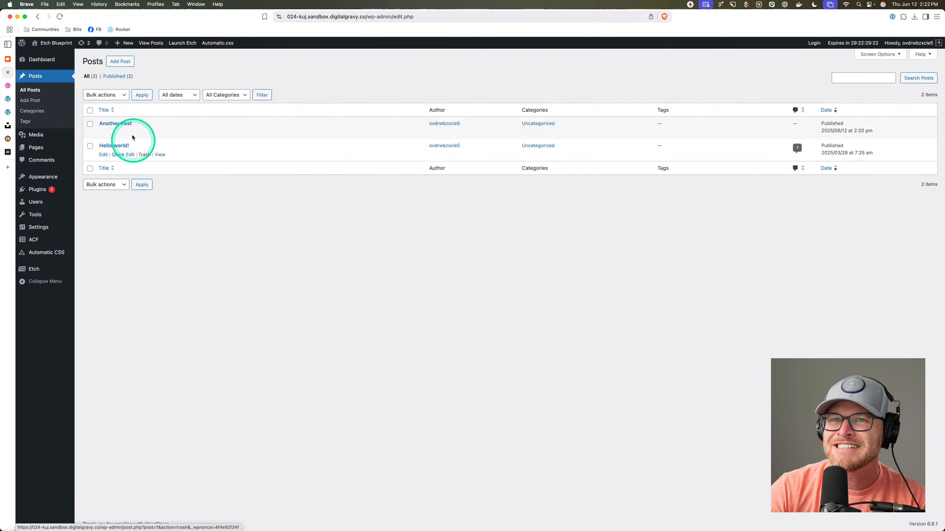
{"action": "left_click", "coordinate": [127, 124]}
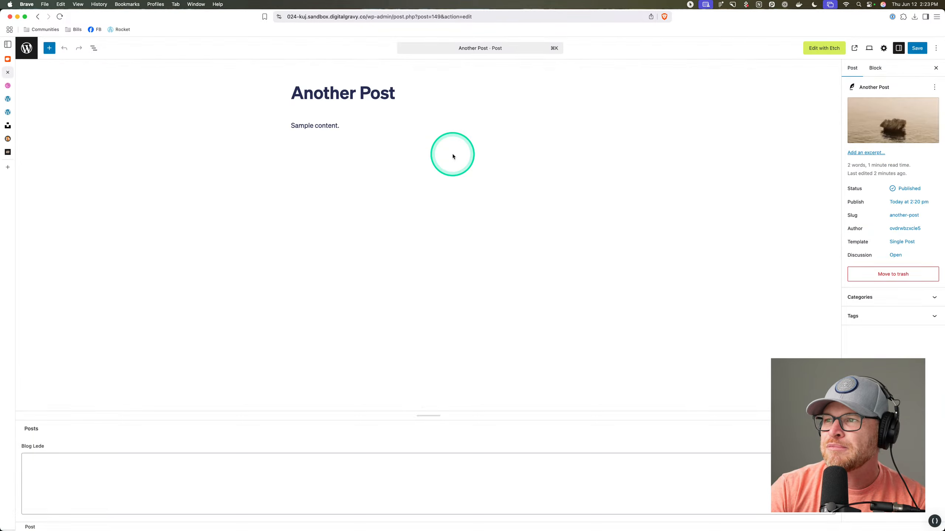
{"action": "left_click", "coordinate": [874, 123]}
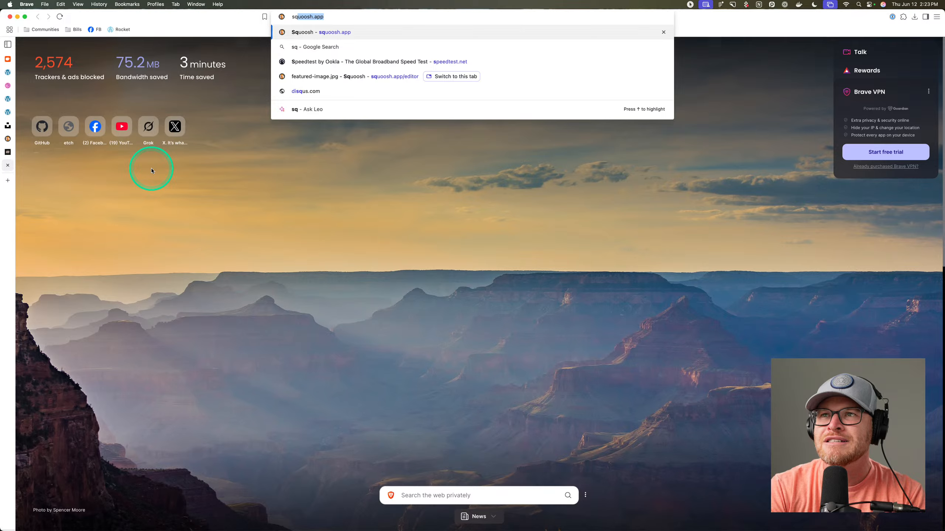
{"action": "key", "text": "Return"}
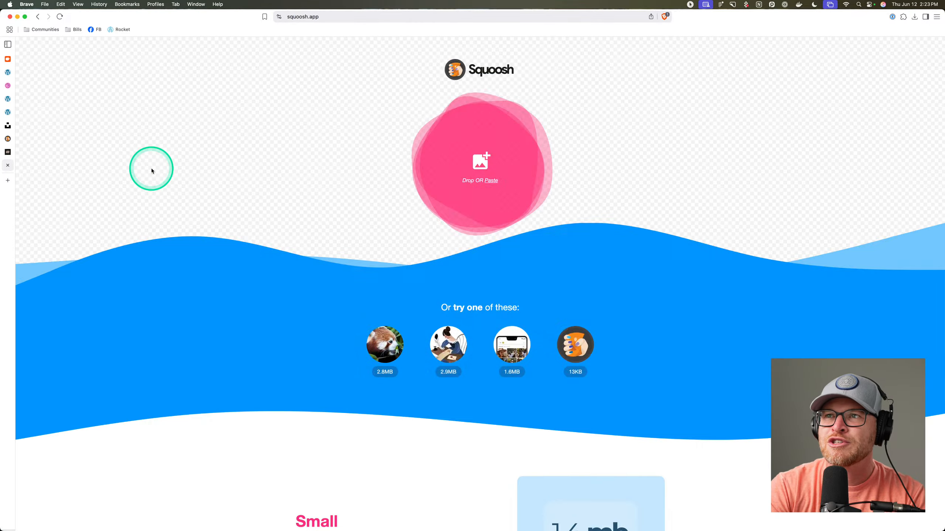
Download the original motorcycle rider photo from Unsplash.
{"action": "key", "text": "super+t"}
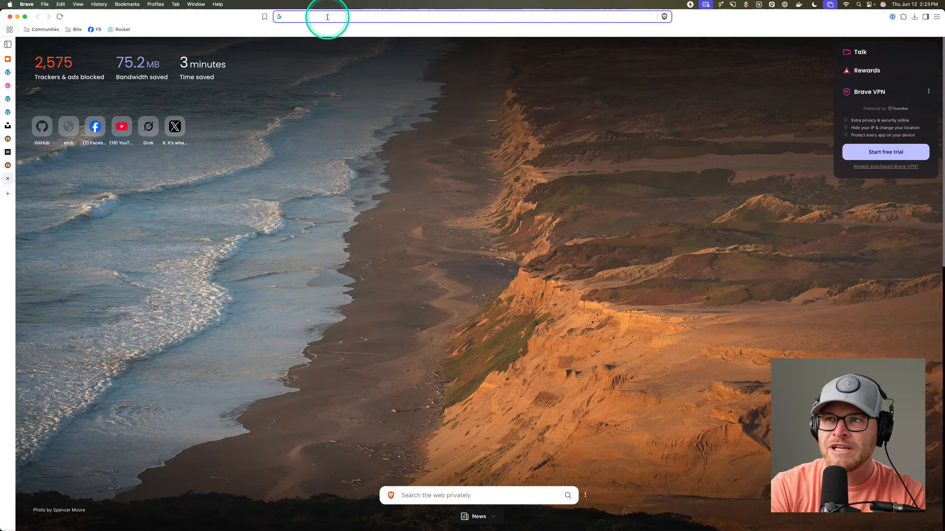
{"action": "type", "text": "unsplash"}
{"action": "key", "text": "Return"}
{"action": "scroll", "coordinate": [446, 186], "scroll_direction": "down", "scroll_amount": 10}
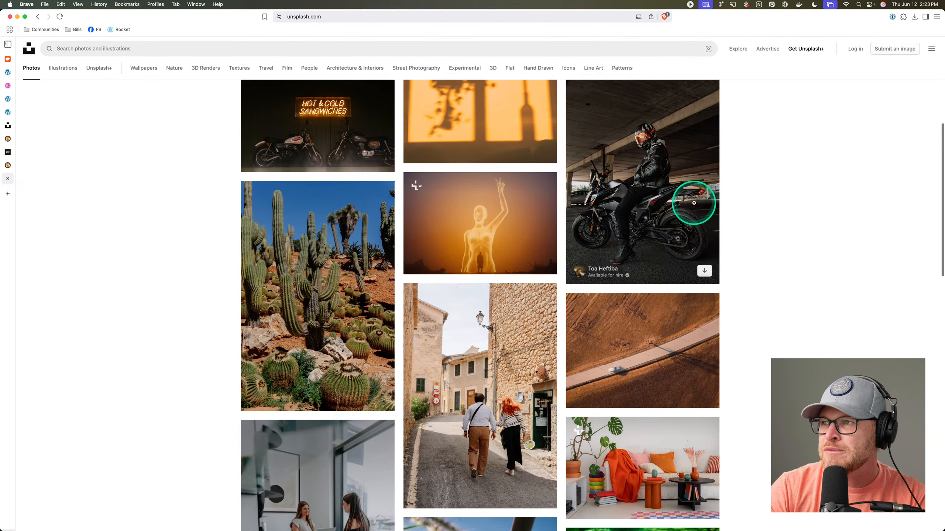
{"action": "left_click", "coordinate": [704, 270]}
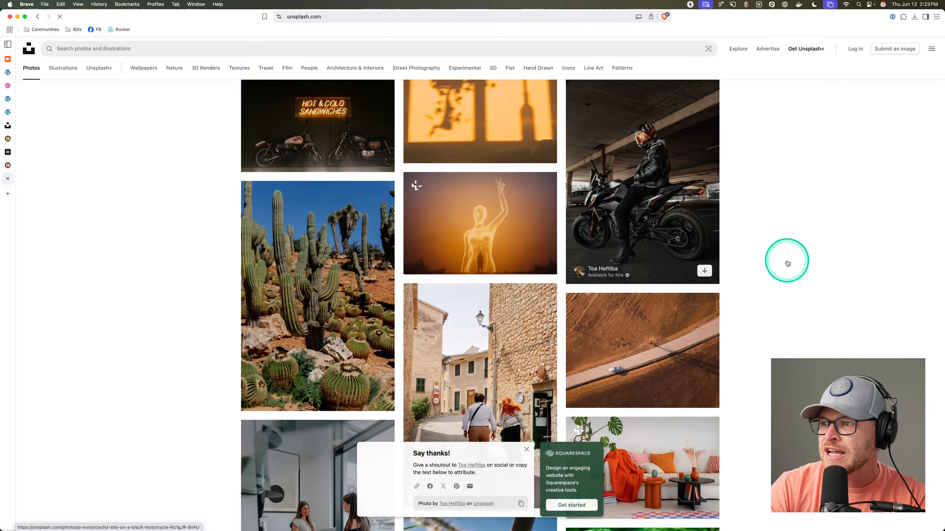
{"action": "left_click", "coordinate": [526, 294]}
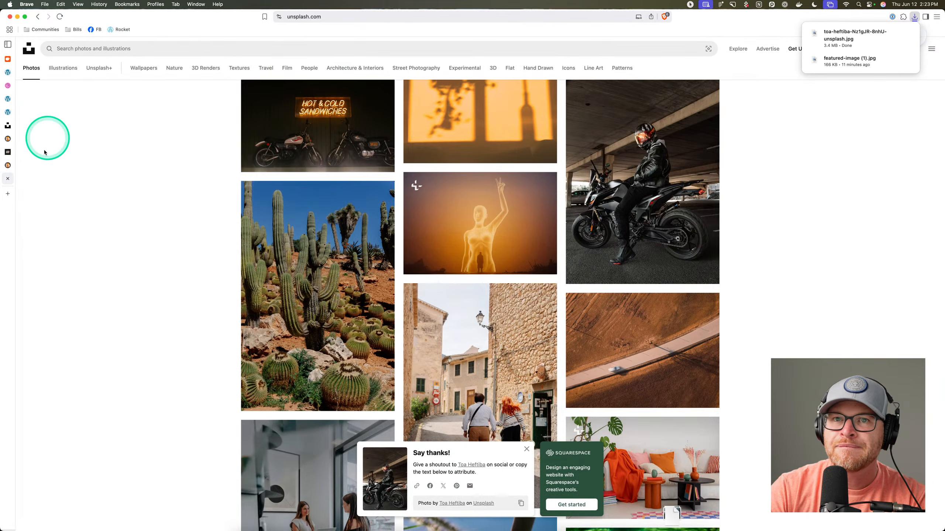
{"action": "left_click", "coordinate": [7, 163]}
Resize the motorcycle photo to 1280×1920 in Squoosh and save the compressed copy to Downloads.
{"action": "left_click_drag", "start_coordinate": [841, 27], "coordinate": [893, 237]}
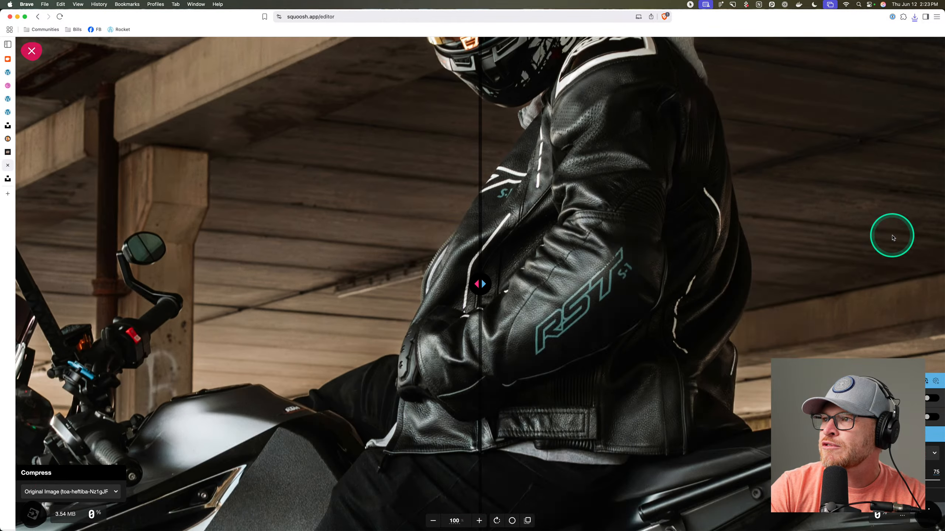
{"action": "left_click", "coordinate": [934, 396]}
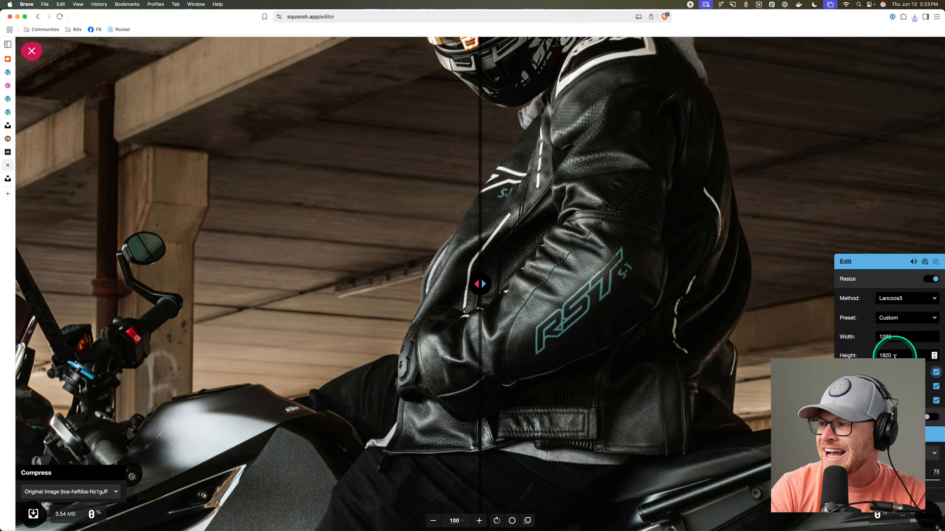
{"action": "left_click", "coordinate": [925, 515]}
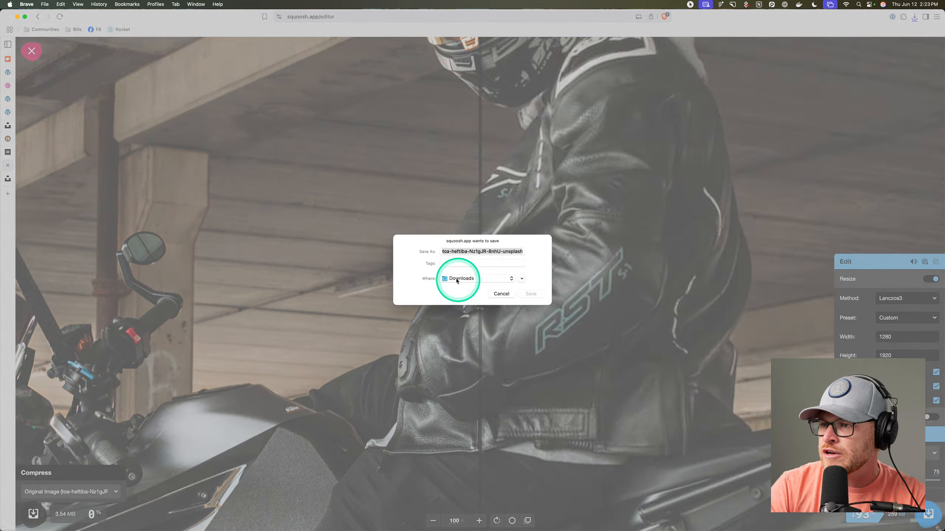
{"action": "left_click", "coordinate": [530, 297]}
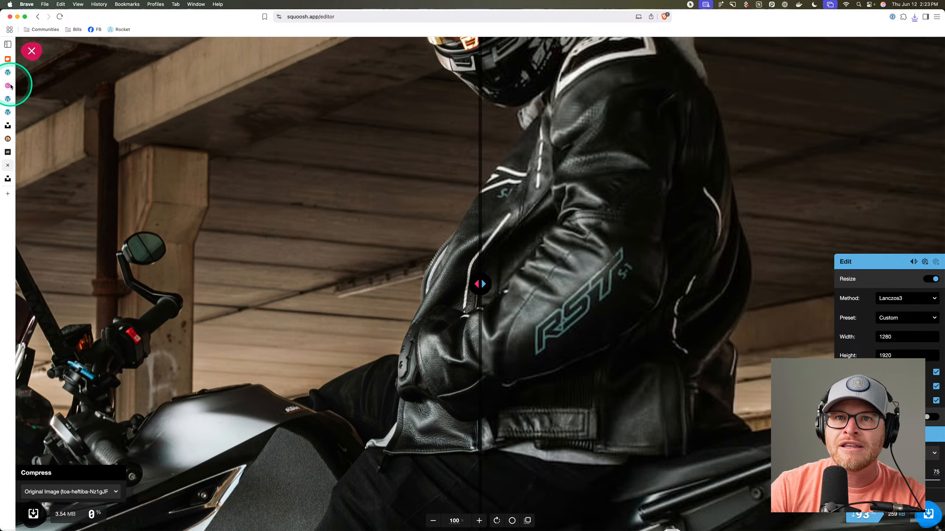
{"action": "left_click", "coordinate": [8, 102]}
{"action": "left_click", "coordinate": [8, 73]}
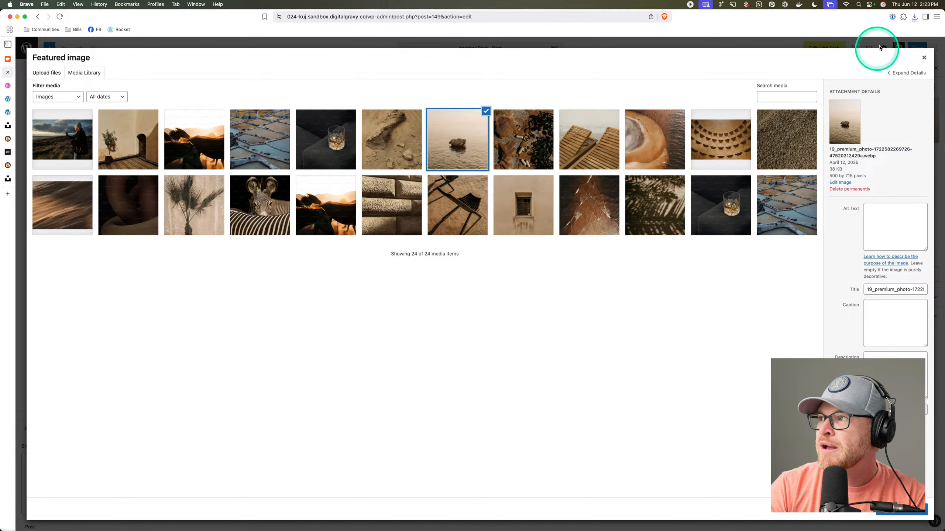
Upload the compressed motorcycle photo, make it Another Post's featured image, and save the post.
{"action": "left_click", "coordinate": [914, 16]}
{"action": "left_click_drag", "start_coordinate": [858, 50], "coordinate": [609, 251]}
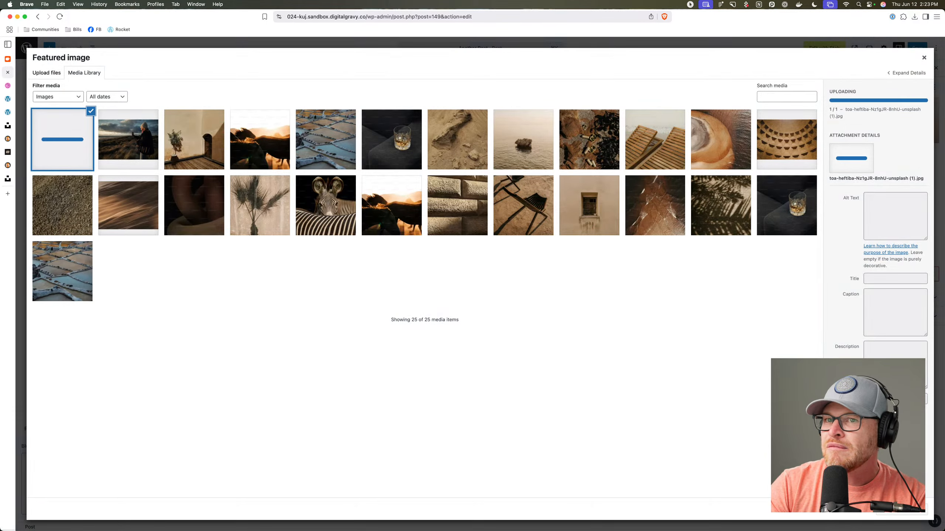
{"action": "left_click", "coordinate": [908, 512]}
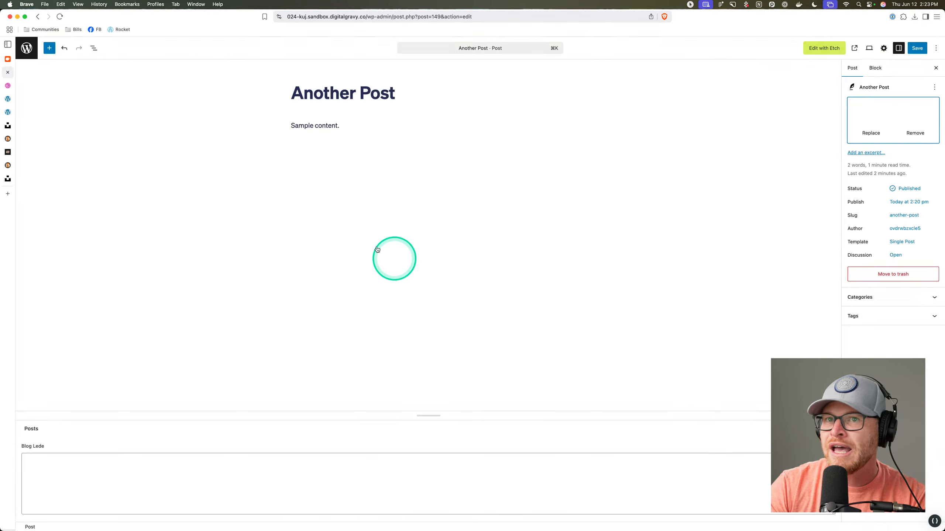
{"action": "left_click", "coordinate": [917, 47]}
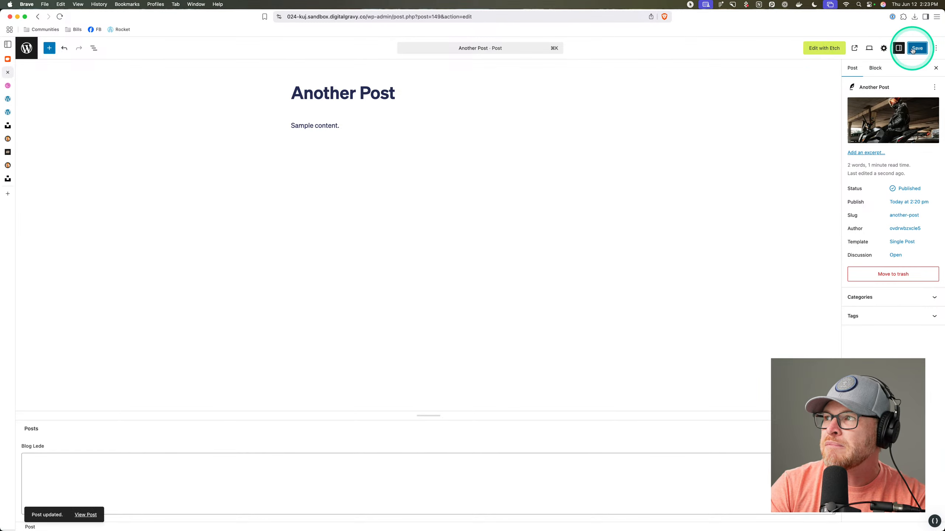
{"action": "left_click", "coordinate": [853, 48]}
Check the motorcycle featured image on the live post and in the Etch builder preview.
{"action": "scroll", "coordinate": [457, 189], "scroll_direction": "down", "scroll_amount": 10}
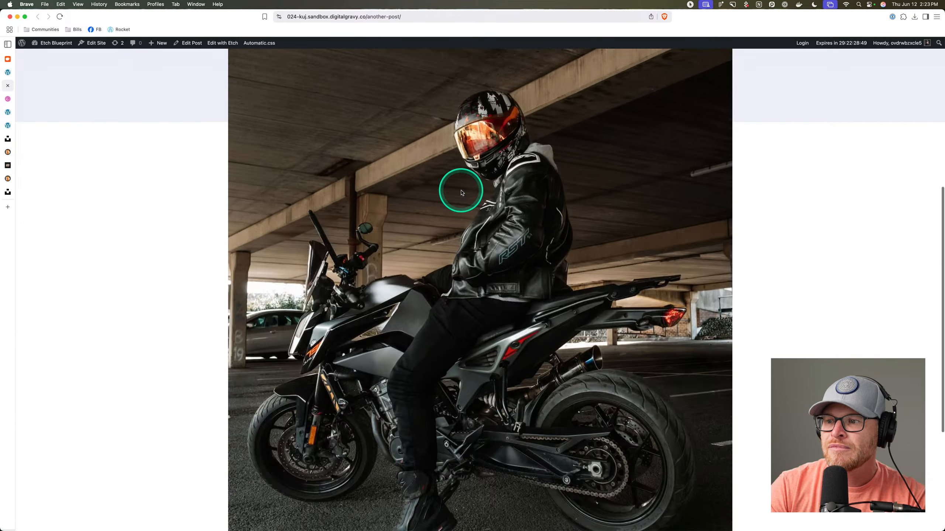
{"action": "scroll", "coordinate": [461, 192], "scroll_direction": "up", "scroll_amount": 10}
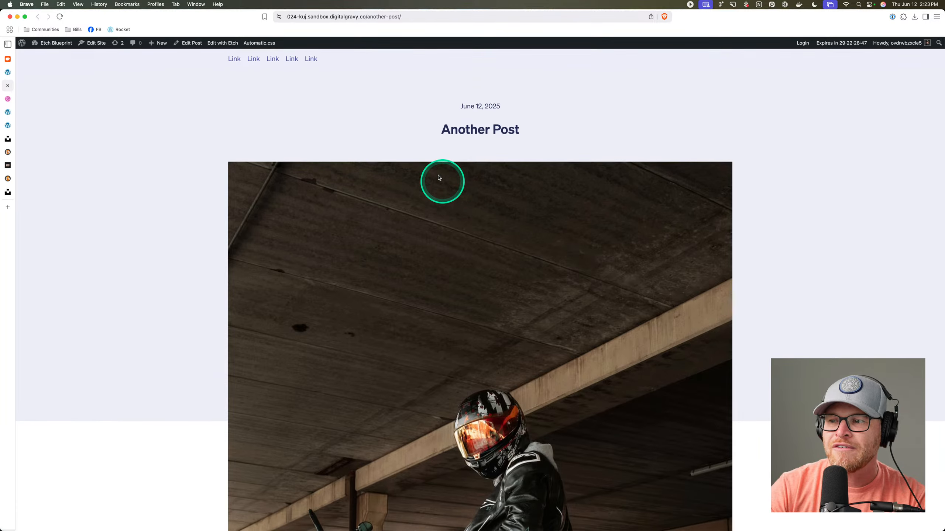
{"action": "left_click", "coordinate": [8, 74]}
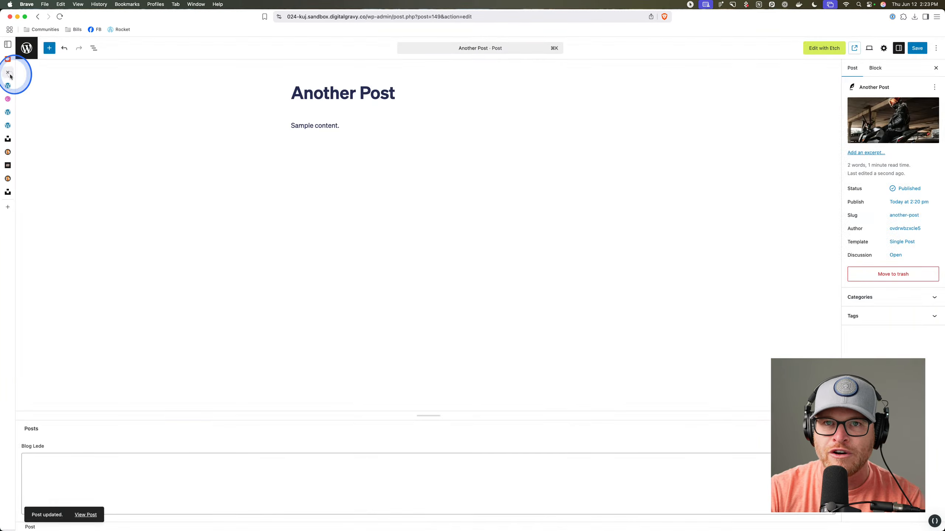
{"action": "left_click", "coordinate": [7, 113]}
{"action": "scroll", "coordinate": [409, 254], "scroll_direction": "down", "scroll_amount": 5}
{"action": "scroll", "coordinate": [417, 255], "scroll_direction": "up", "scroll_amount": 2}
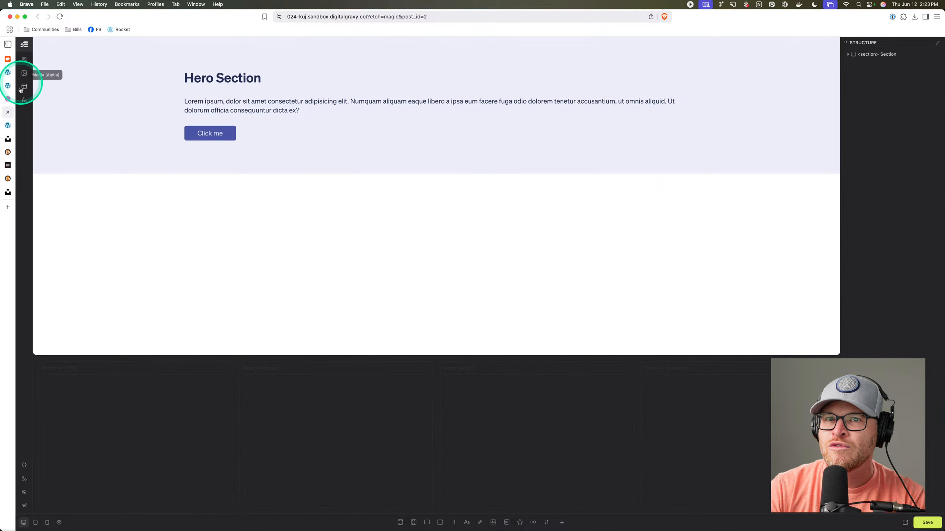
{"action": "left_click", "coordinate": [20, 90]}
Load the Single Post template and set its Featured Image CSS to aspect-ratio 16/9.
{"action": "left_click", "coordinate": [236, 119]}
{"action": "left_click", "coordinate": [433, 213]}
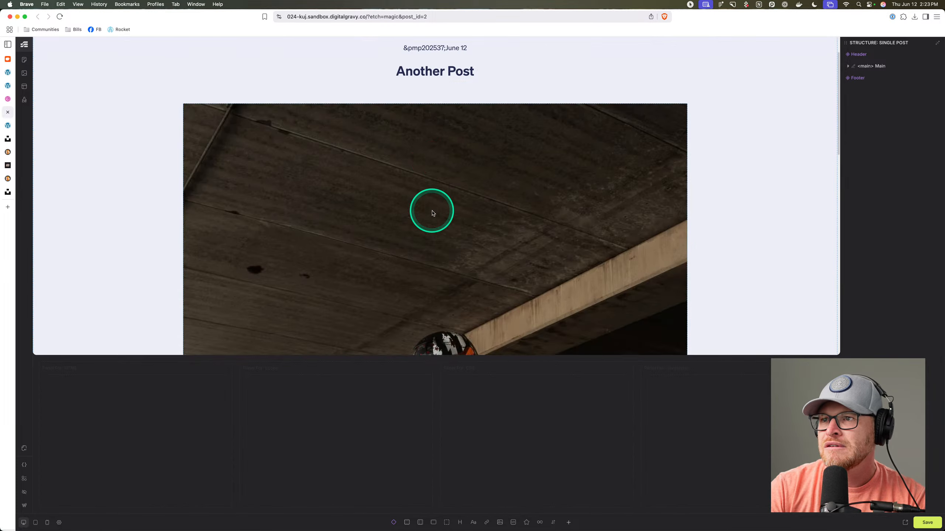
{"action": "scroll", "coordinate": [431, 212], "scroll_direction": "down", "scroll_amount": 10}
{"action": "scroll", "coordinate": [431, 212], "scroll_direction": "up", "scroll_amount": 10}
{"action": "left_click", "coordinate": [549, 211]}
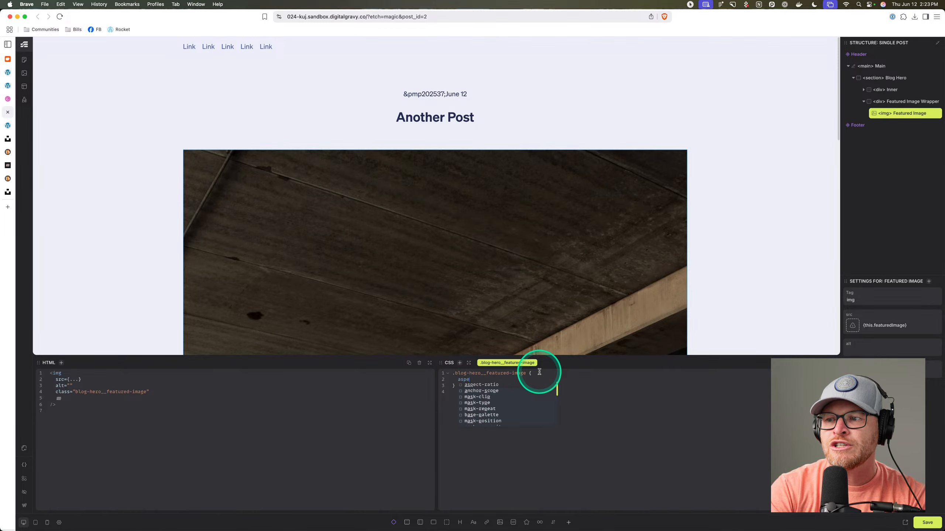
{"action": "type", "text": "6/"}
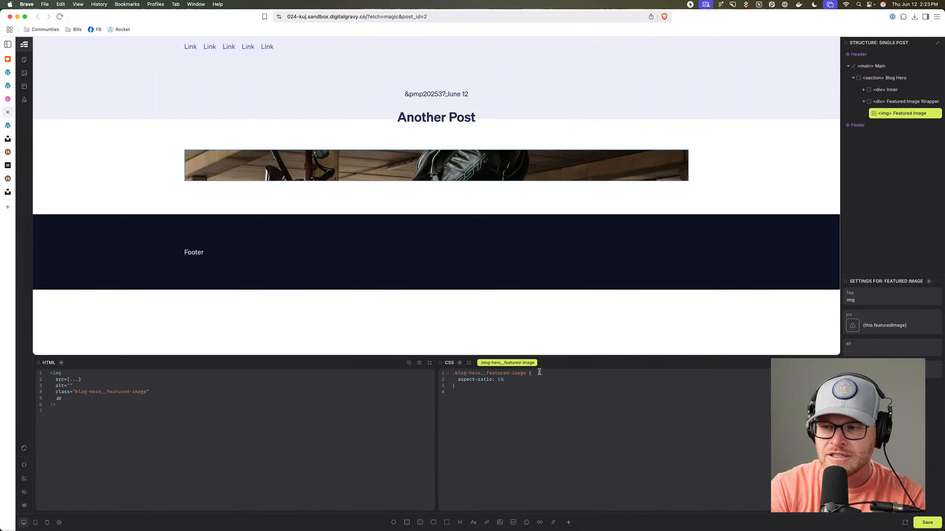
{"action": "key", "text": "BackSpace"}
{"action": "key", "text": "BackSpace"}
{"action": "type", "text": "9;"}
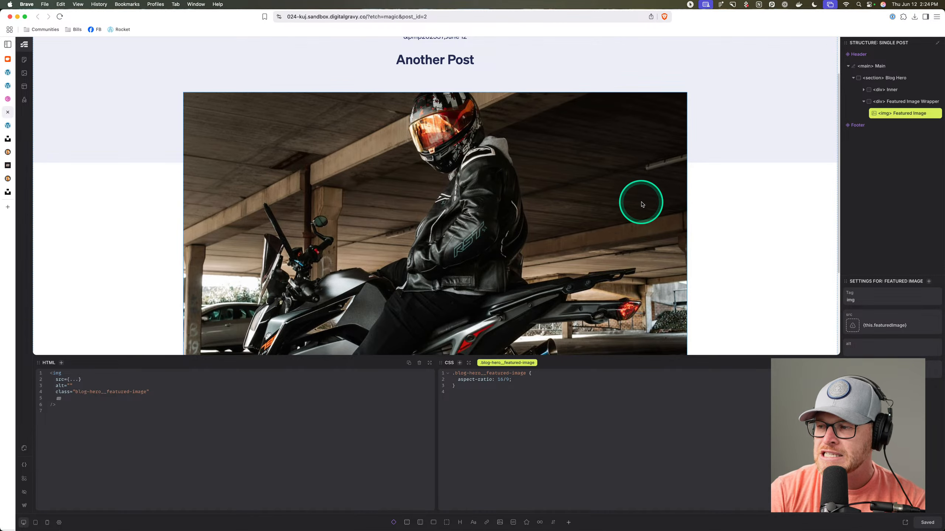
{"action": "scroll", "coordinate": [605, 183], "scroll_direction": "down", "scroll_amount": 3}
{"action": "scroll", "coordinate": [604, 183], "scroll_direction": "up", "scroll_amount": 4}
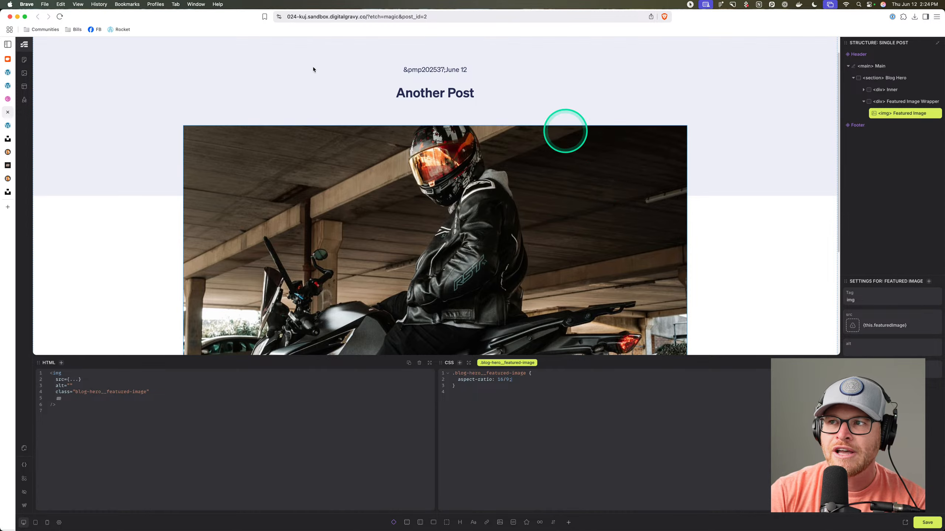
{"action": "left_click", "coordinate": [7, 125]}
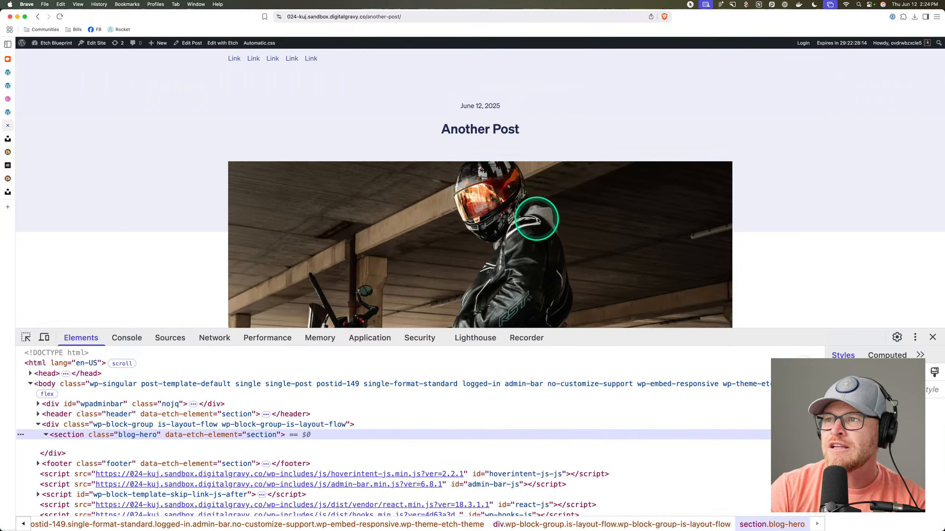
Close DevTools and write a motorcycle-enthusiast sentence into Another Post's Blog Lede field.
{"action": "key", "text": "super+alt+i"}
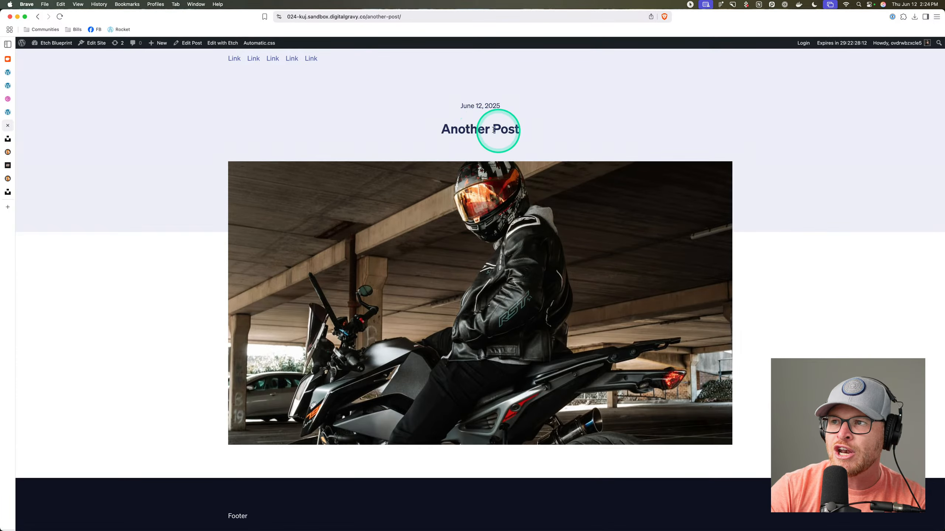
{"action": "left_click", "coordinate": [7, 112]}
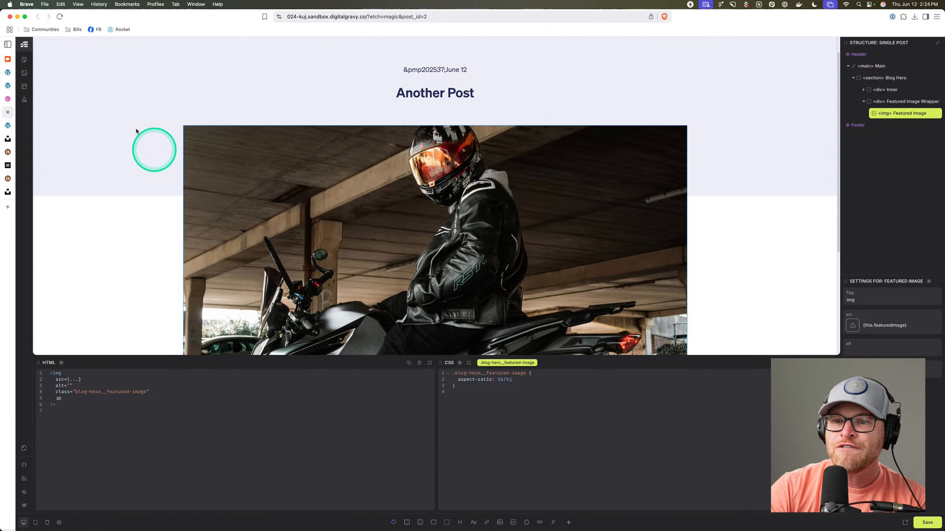
{"action": "left_click", "coordinate": [10, 72]}
{"action": "left_click", "coordinate": [150, 472]}
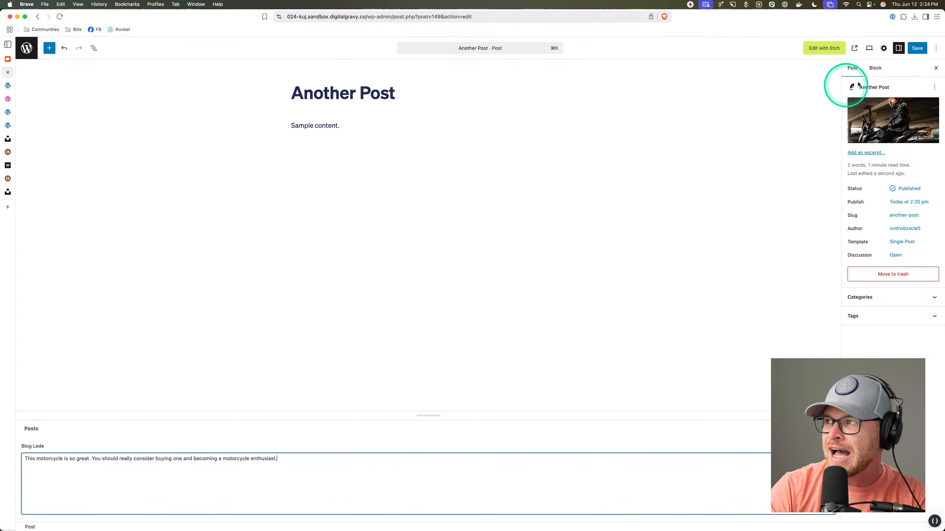
Save Another Post and check the lede and June 12, 2025 date on the live page.
{"action": "left_click", "coordinate": [911, 51]}
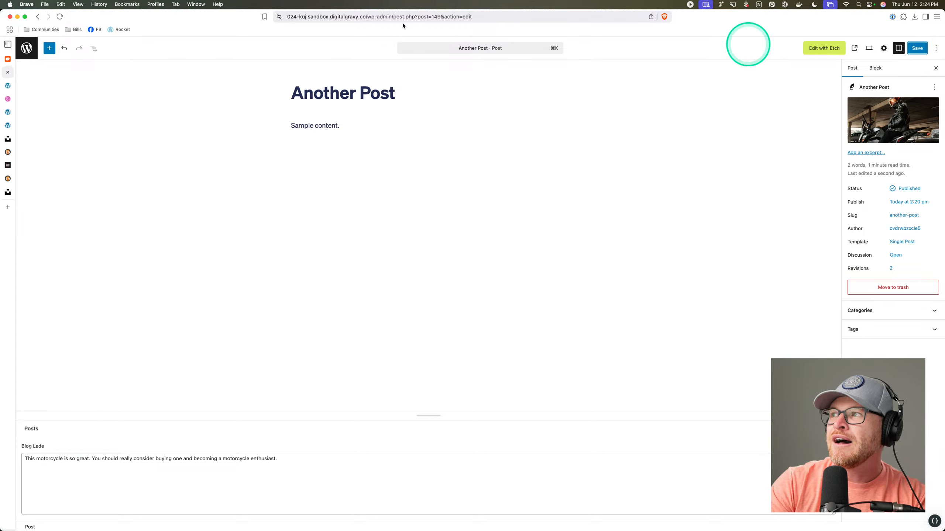
{"action": "left_click", "coordinate": [12, 90]}
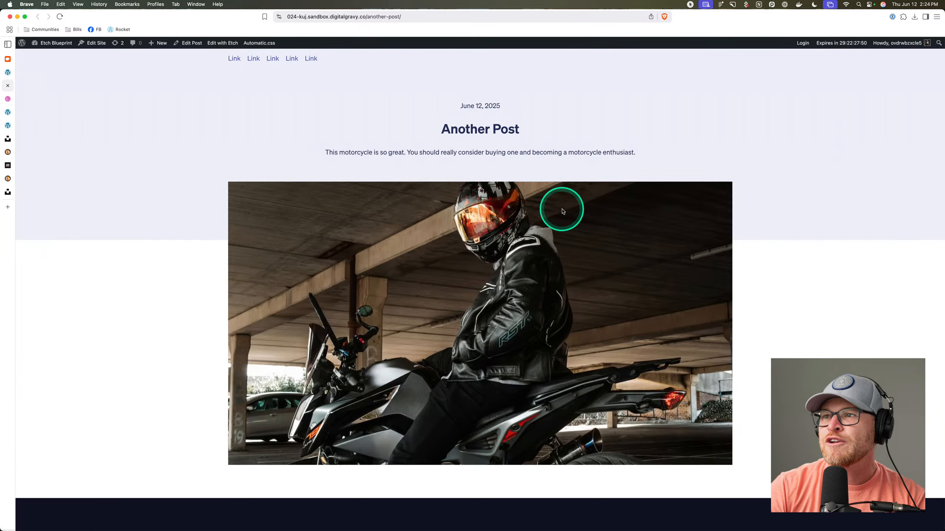
{"action": "left_click_drag", "start_coordinate": [368, 152], "coordinate": [623, 152]}
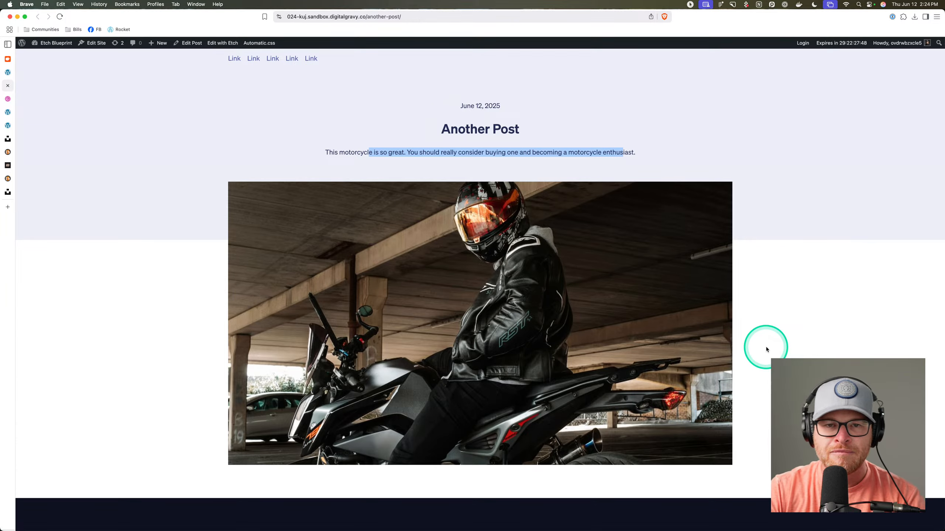
{"action": "scroll", "coordinate": [494, 353], "scroll_direction": "down", "scroll_amount": 2}
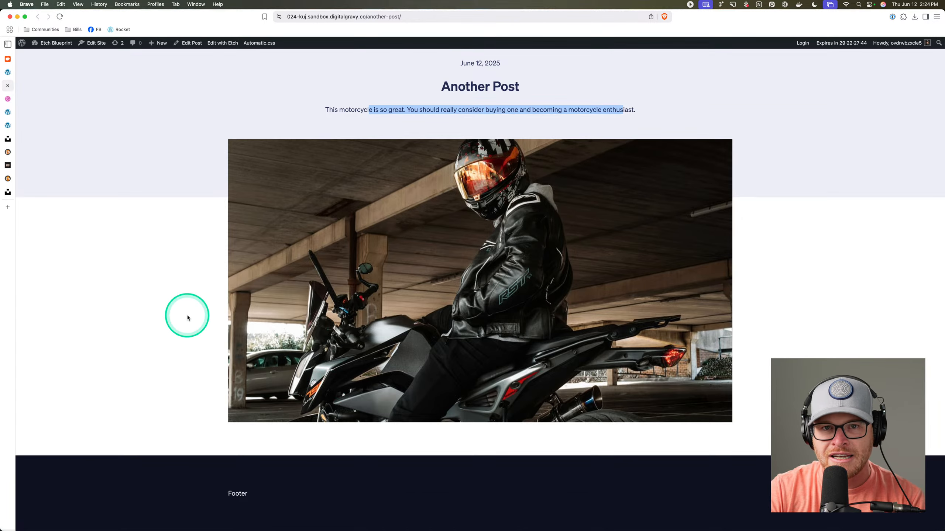
{"action": "scroll", "coordinate": [385, 148], "scroll_direction": "up", "scroll_amount": 2}
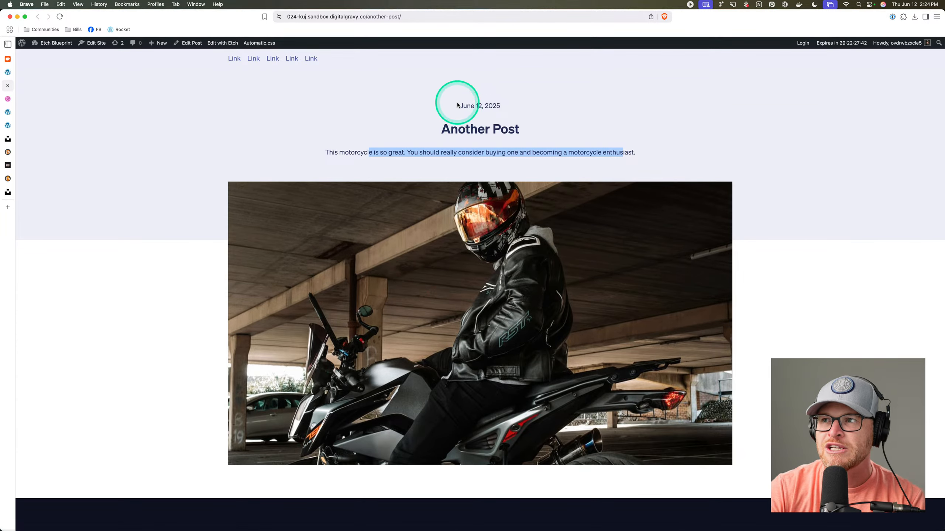
{"action": "left_click_drag", "start_coordinate": [457, 105], "coordinate": [527, 106]}
{"action": "left_click", "coordinate": [527, 129]}
{"action": "left_click_drag", "start_coordinate": [329, 152], "coordinate": [658, 175]}
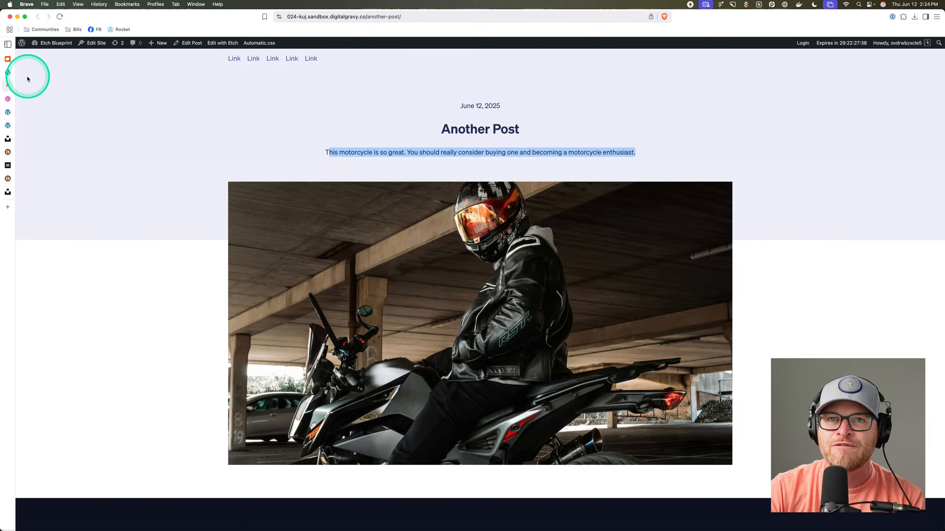
{"action": "left_click", "coordinate": [8, 78]}
{"action": "left_click", "coordinate": [7, 89]}
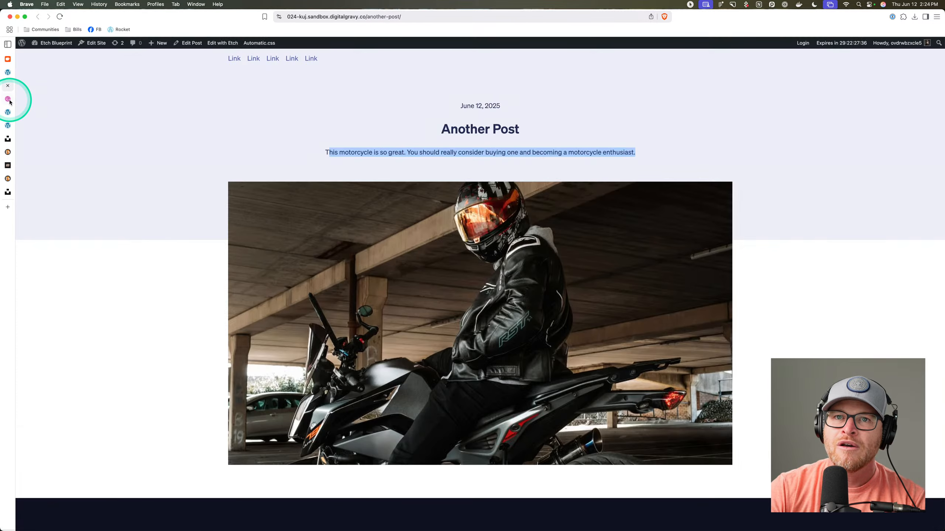
{"action": "left_click", "coordinate": [8, 73]}
Search 'website ipsum' in a new tab and open the lipsum.com generator.
{"action": "key", "text": "super+t"}
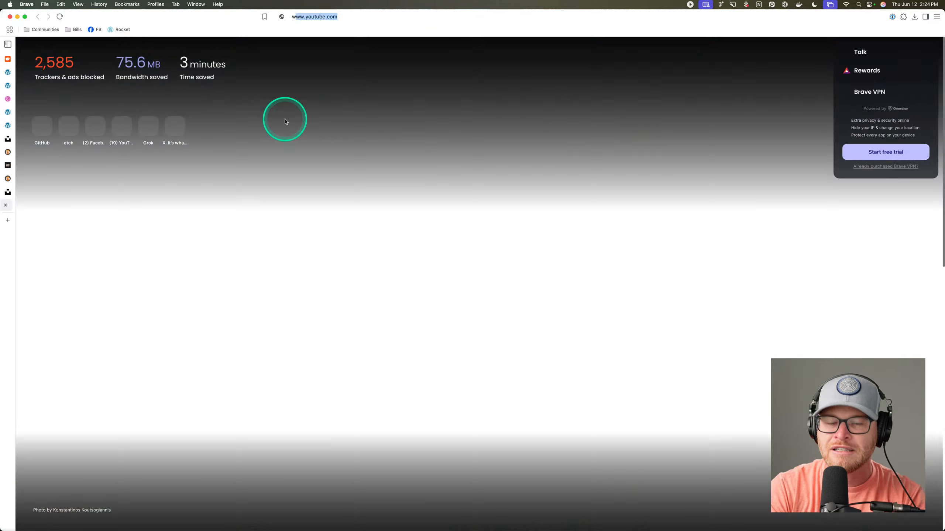
{"action": "type", "text": "websiteispum.com"}
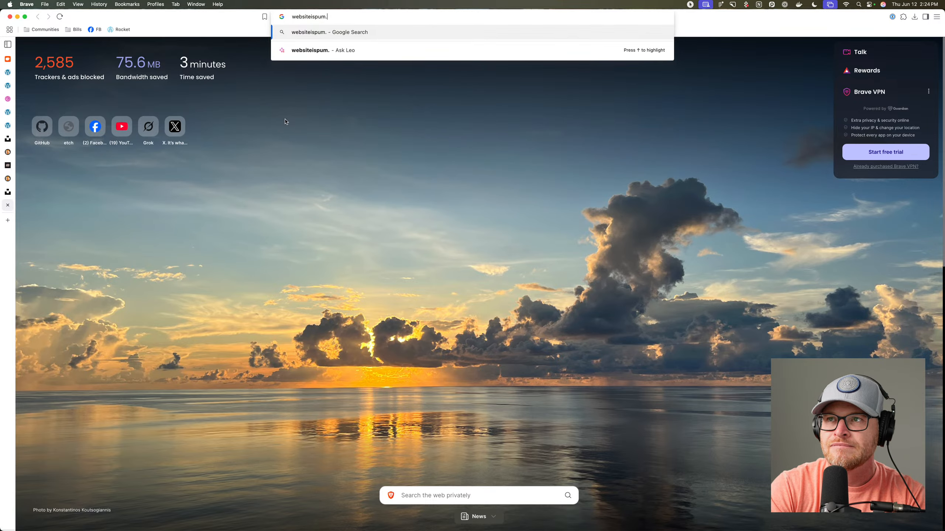
{"action": "key", "text": "Return"}
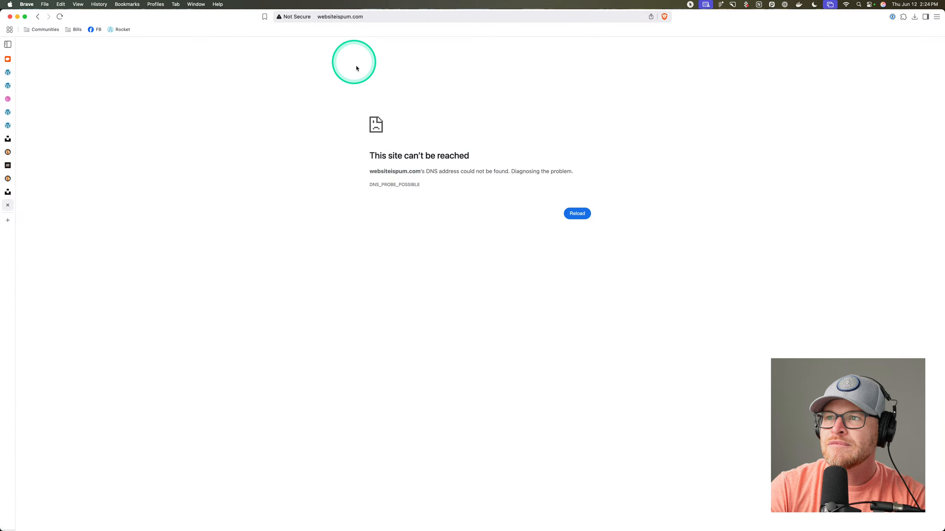
{"action": "left_click", "coordinate": [415, 18]}
{"action": "type", "text": "website ipsum"}
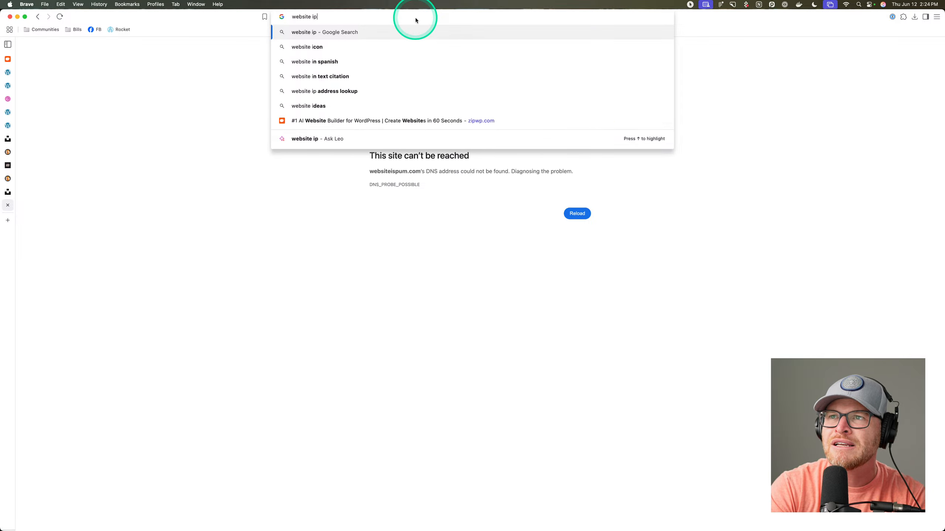
{"action": "key", "text": "Return"}
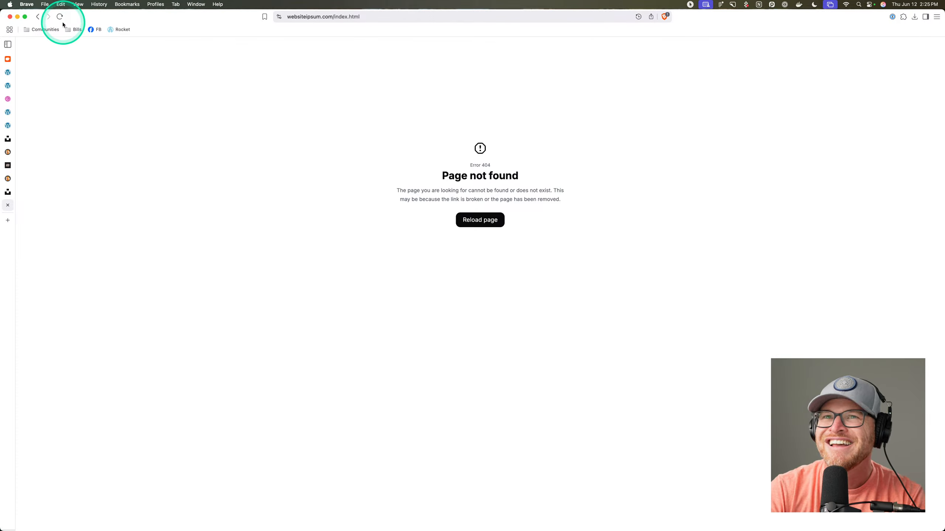
{"action": "left_click", "coordinate": [38, 16]}
{"action": "scroll", "coordinate": [254, 262], "scroll_direction": "down", "scroll_amount": 5}
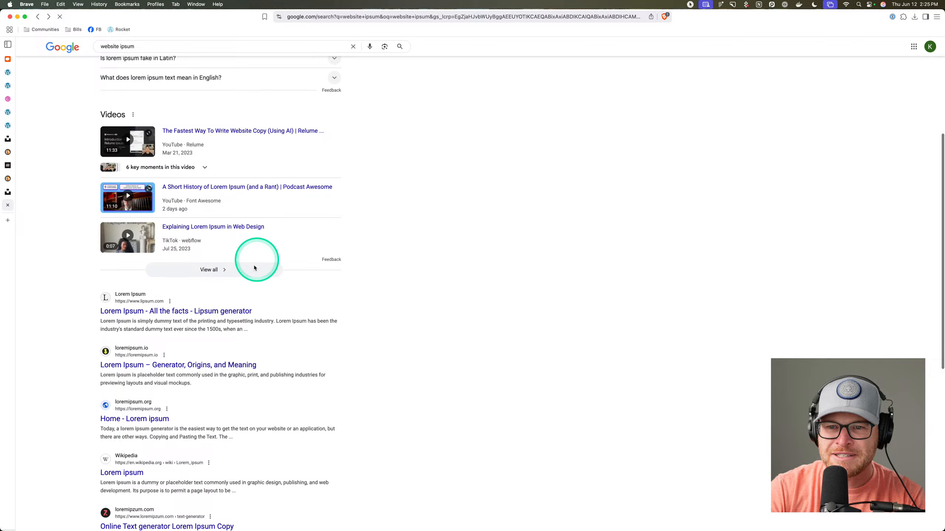
{"action": "left_click", "coordinate": [188, 311]}
Generate five paragraphs of Lorem Ipsum and select all the generated text.
{"action": "scroll", "coordinate": [410, 295], "scroll_direction": "down", "scroll_amount": 5}
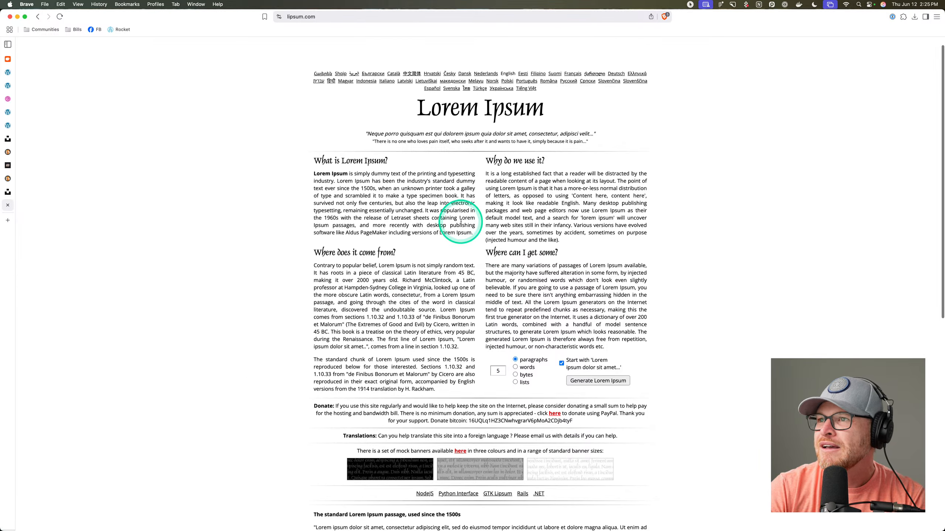
{"action": "scroll", "coordinate": [455, 216], "scroll_direction": "down", "scroll_amount": 5}
{"action": "scroll", "coordinate": [460, 211], "scroll_direction": "up", "scroll_amount": 4}
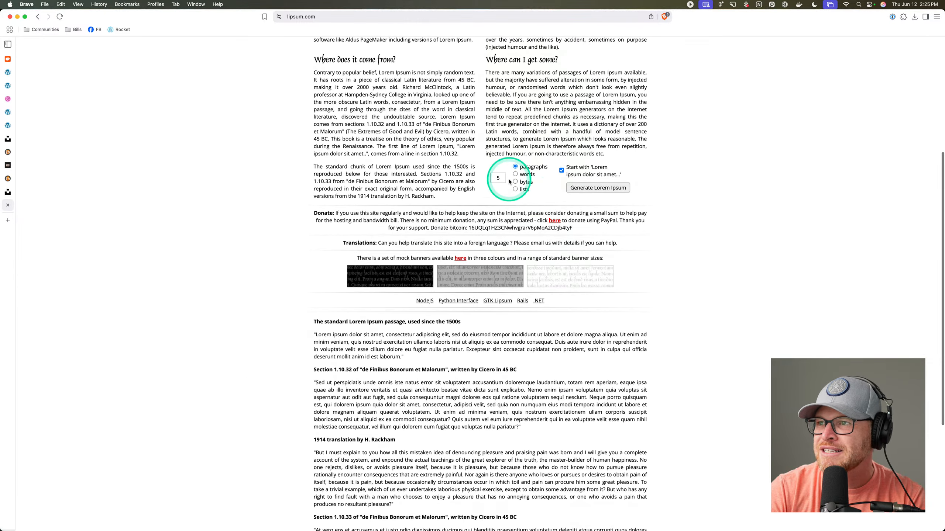
{"action": "left_click", "coordinate": [603, 188]}
{"action": "left_click", "coordinate": [312, 179]}
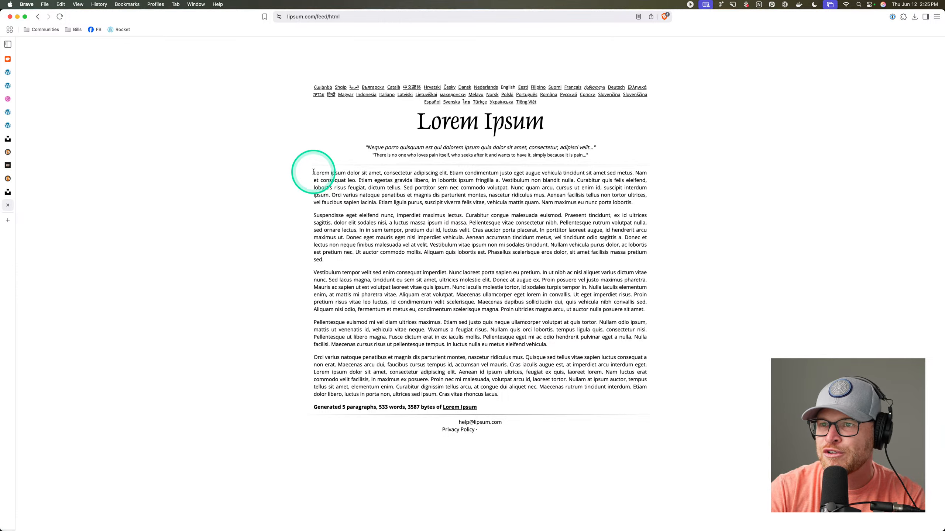
{"action": "left_click_drag", "start_coordinate": [314, 172], "coordinate": [550, 398]}
{"action": "key", "text": "super+c"}
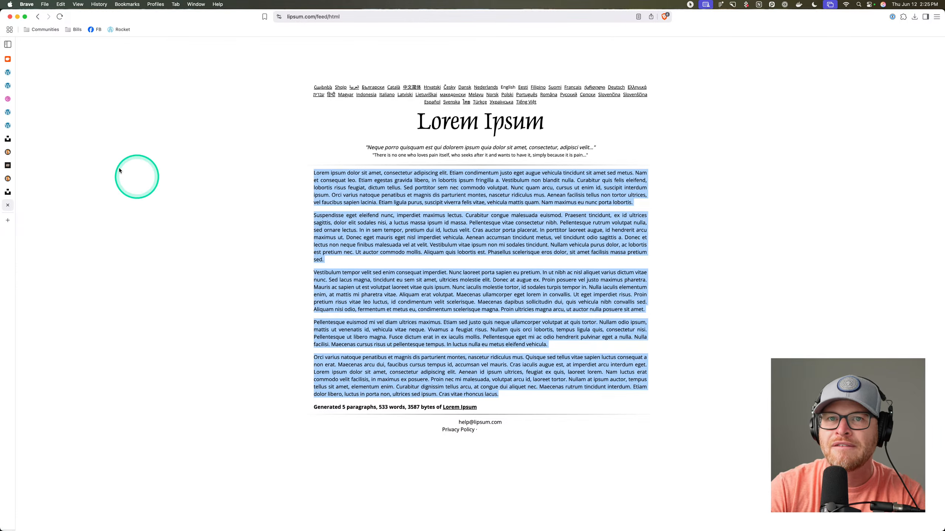
{"action": "left_click", "coordinate": [10, 129]}
Replace Another Post's 'Sample content.' placeholder with lorem ipsum paragraphs and save.
{"action": "left_click", "coordinate": [10, 76]}
{"action": "triple_click", "coordinate": [325, 129]}
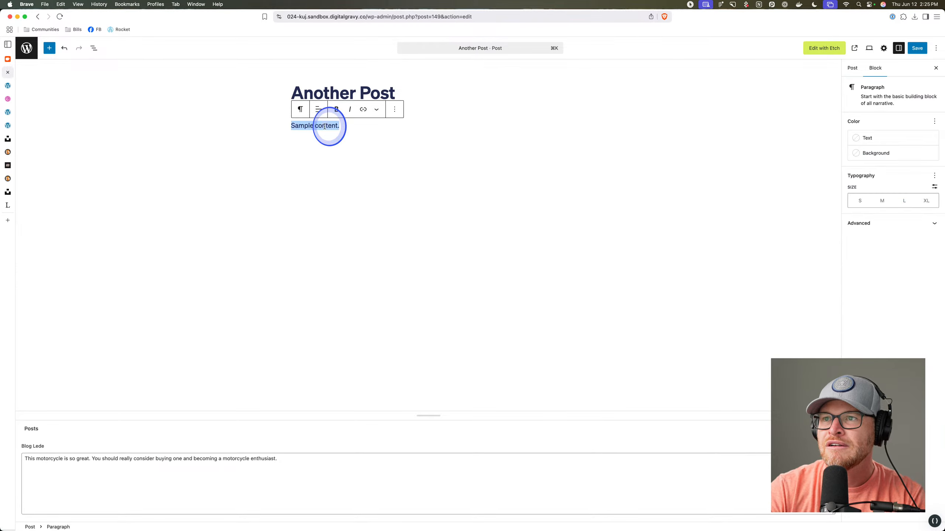
{"action": "key", "text": "super+v"}
{"action": "scroll", "coordinate": [510, 211], "scroll_direction": "up", "scroll_amount": 5}
{"action": "left_click", "coordinate": [917, 49]}
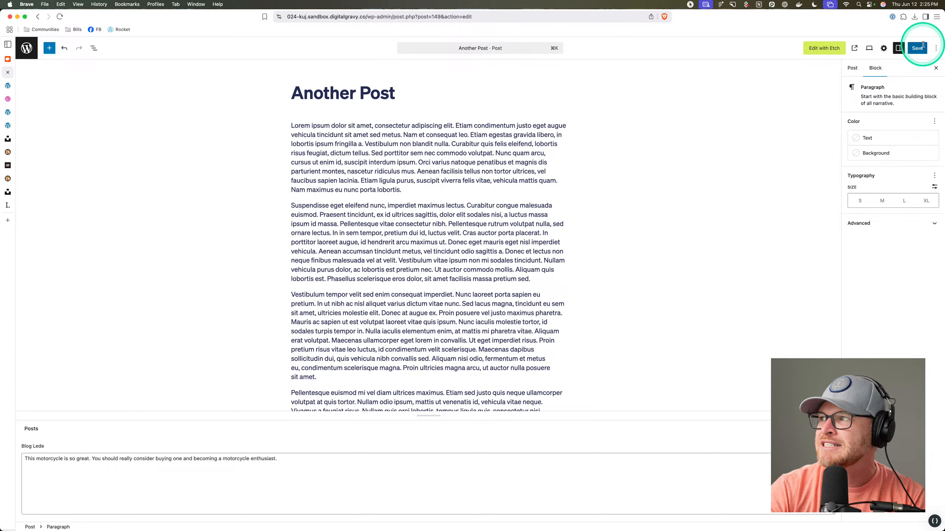
Replace the Hello world! post's welcome paragraph with the lorem ipsum text and save.
{"action": "left_click", "coordinate": [28, 47]}
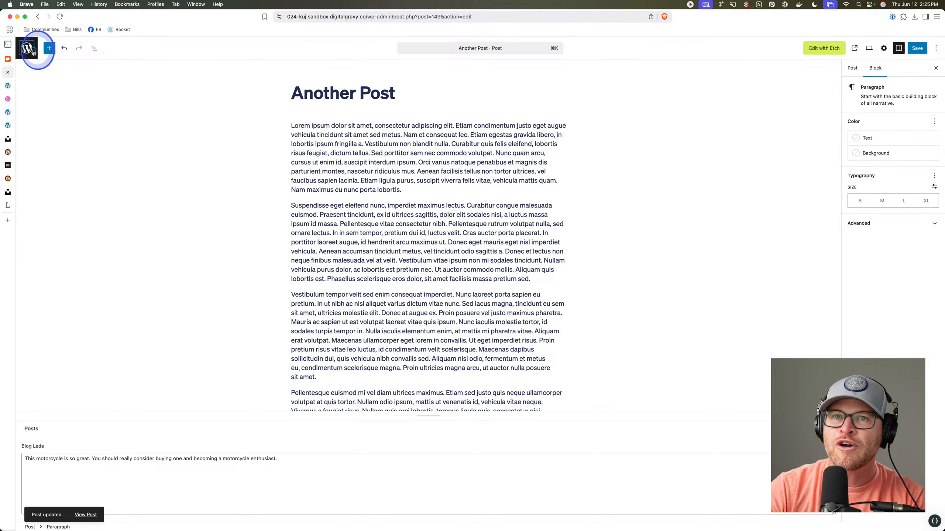
{"action": "left_click", "coordinate": [115, 144]}
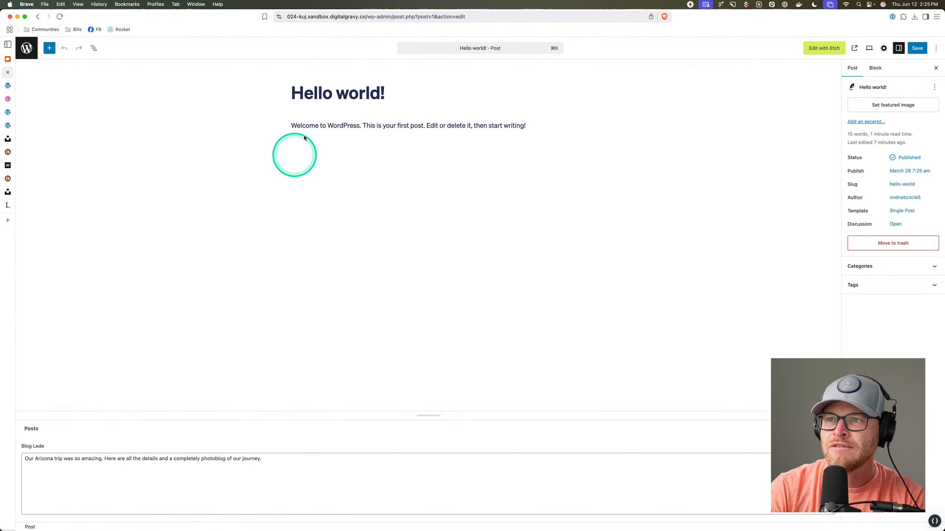
{"action": "left_click", "coordinate": [318, 124]}
{"action": "key", "text": "super+a"}
{"action": "key", "text": "super+v"}
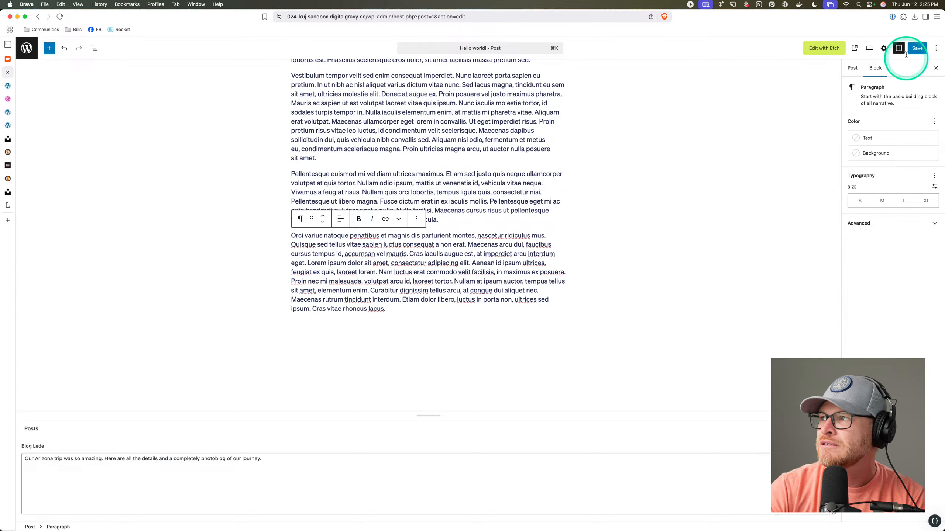
{"action": "left_click", "coordinate": [916, 48]}
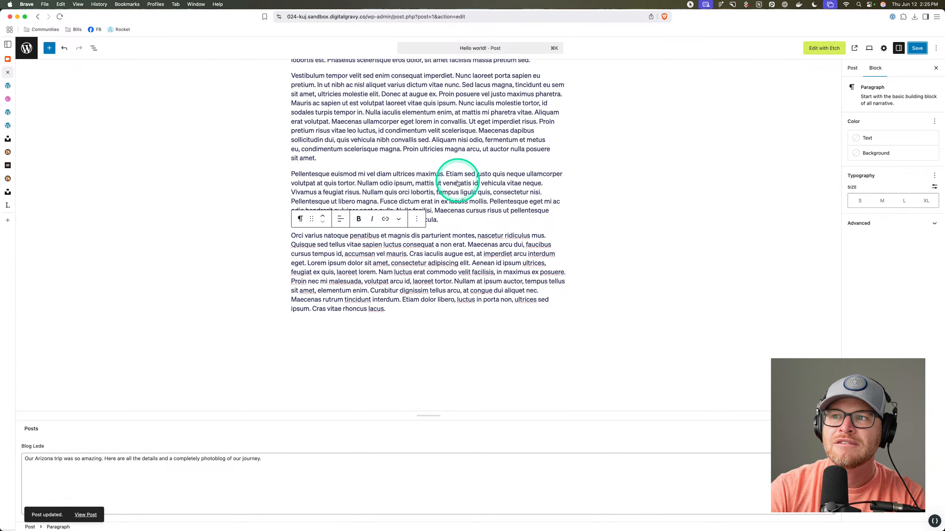
Insert an Image block after 'sit amet.' with a Media Library photo and save Hello world!
{"action": "left_click", "coordinate": [440, 159]}
{"action": "key", "text": "Return"}
{"action": "type", "text": "/image"}
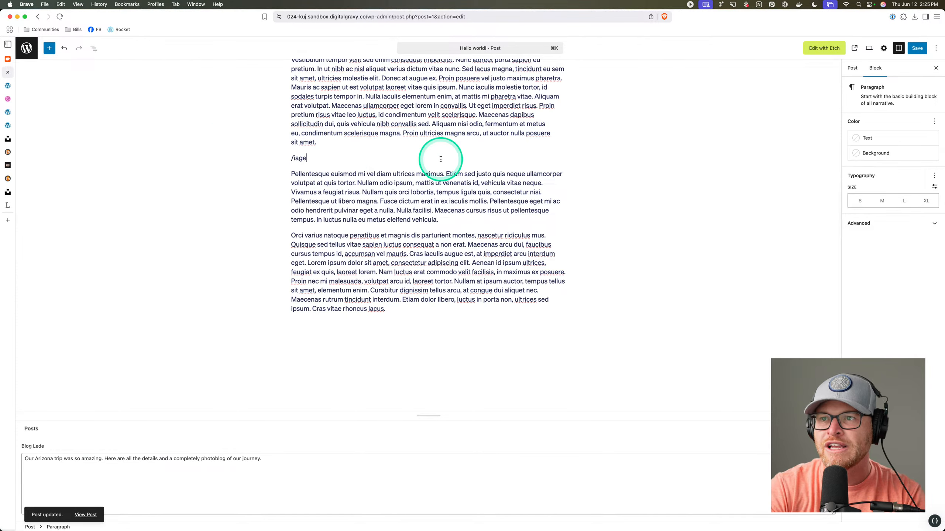
{"action": "key", "text": "Return"}
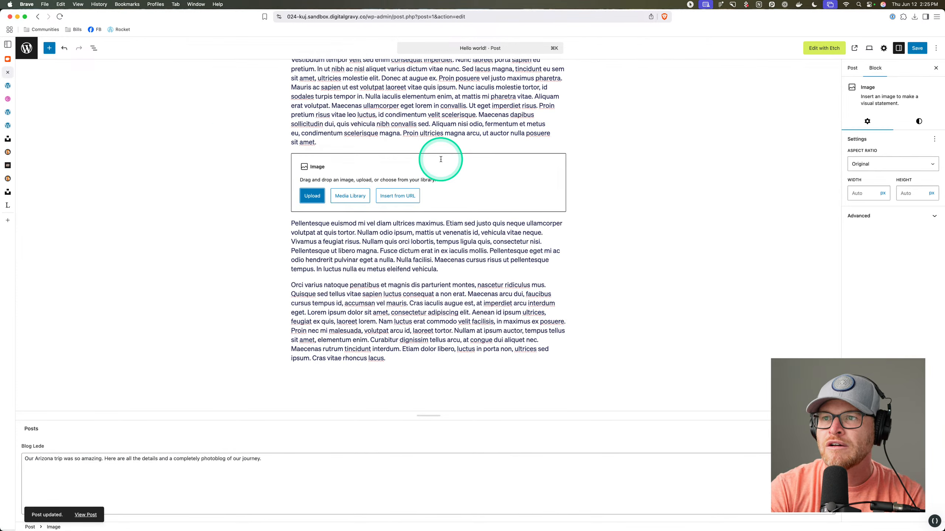
{"action": "left_click", "coordinate": [312, 195]}
{"action": "key", "text": "Escape"}
{"action": "left_click", "coordinate": [337, 197]}
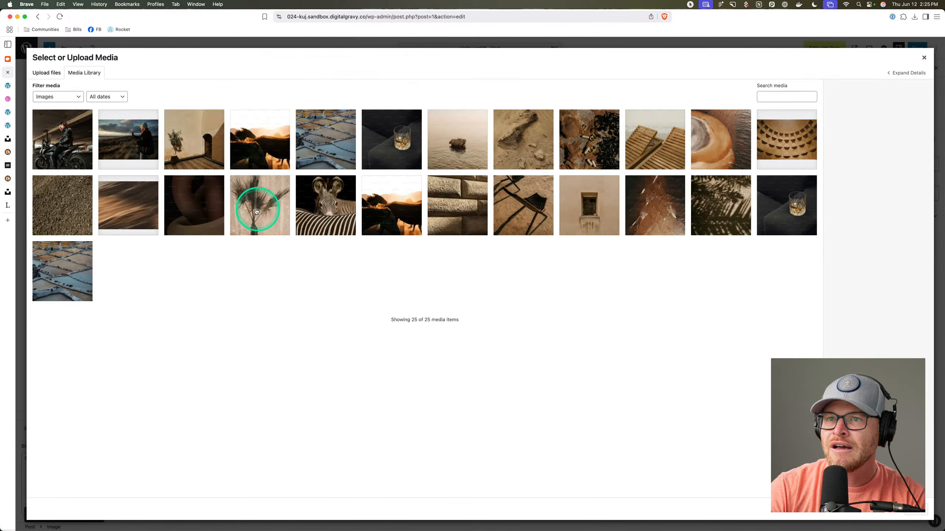
{"action": "left_click", "coordinate": [121, 143]}
{"action": "left_click", "coordinate": [541, 276]}
{"action": "left_click", "coordinate": [903, 516]}
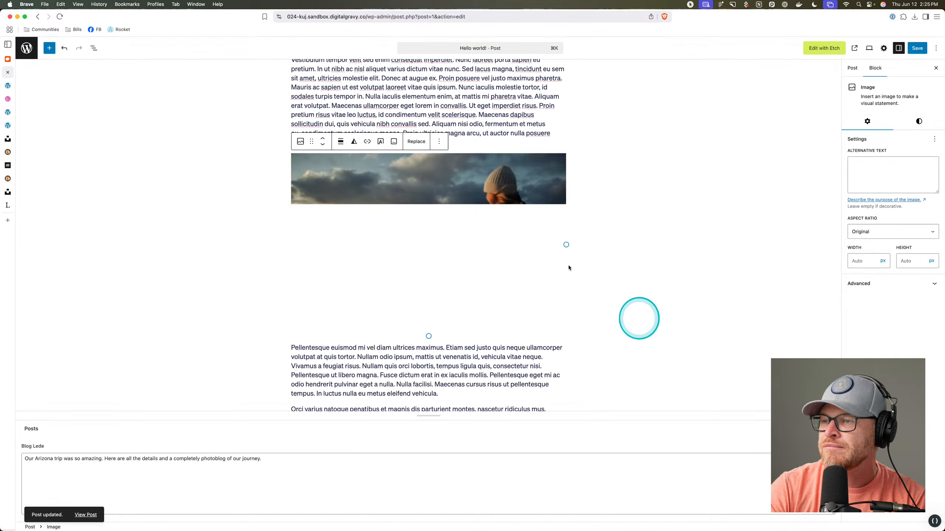
{"action": "left_click", "coordinate": [910, 51]}
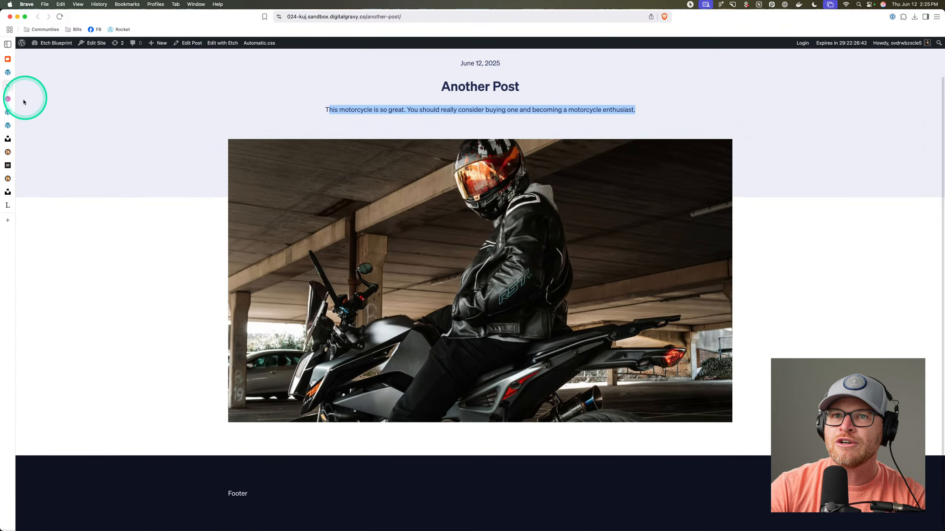
Add a section with container below the Blog Hero, named Body with class blog-body.
{"action": "left_click", "coordinate": [7, 114]}
{"action": "scroll", "coordinate": [442, 179], "scroll_direction": "down", "scroll_amount": 5}
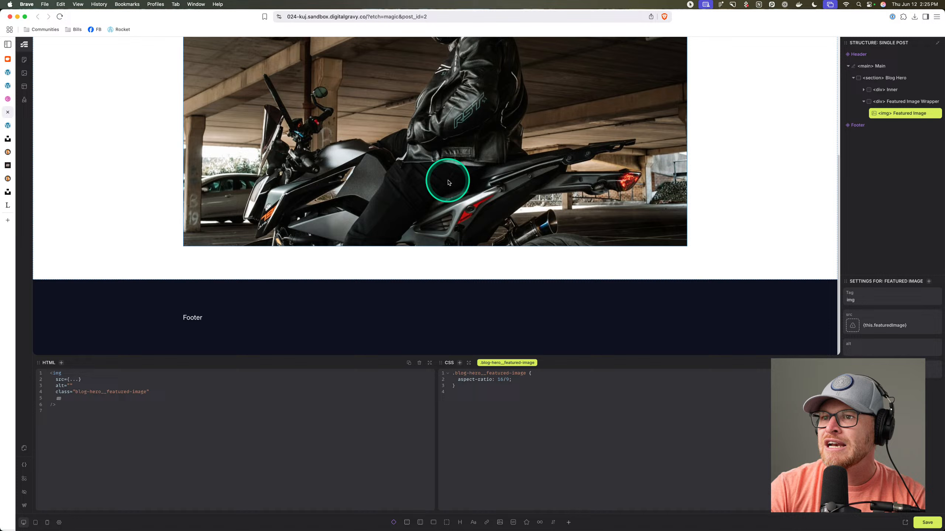
{"action": "left_click", "coordinate": [450, 252]}
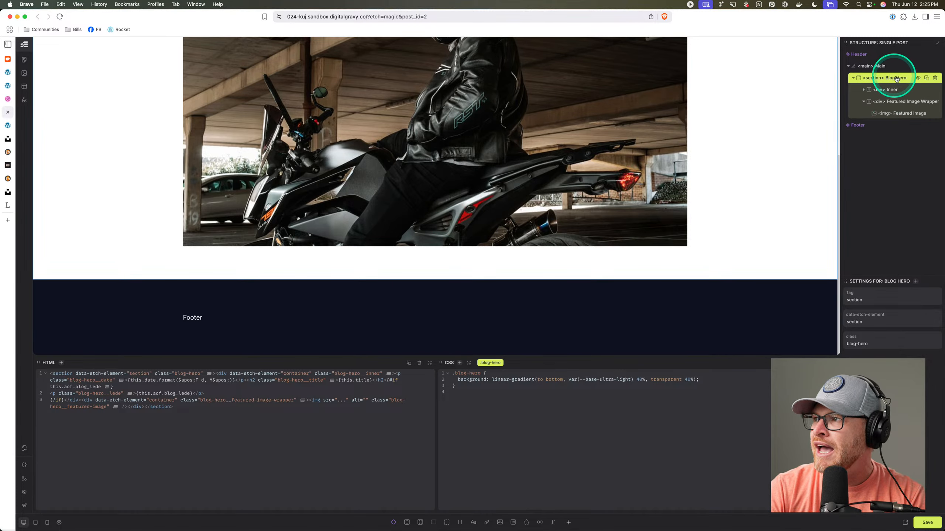
{"action": "left_click", "coordinate": [890, 67]}
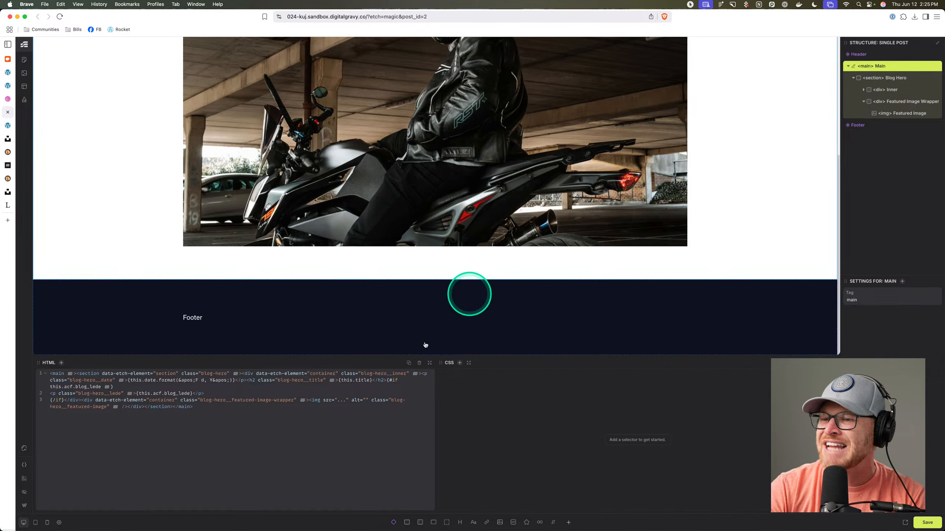
{"action": "left_click", "coordinate": [892, 78]}
{"action": "left_click", "coordinate": [408, 522]}
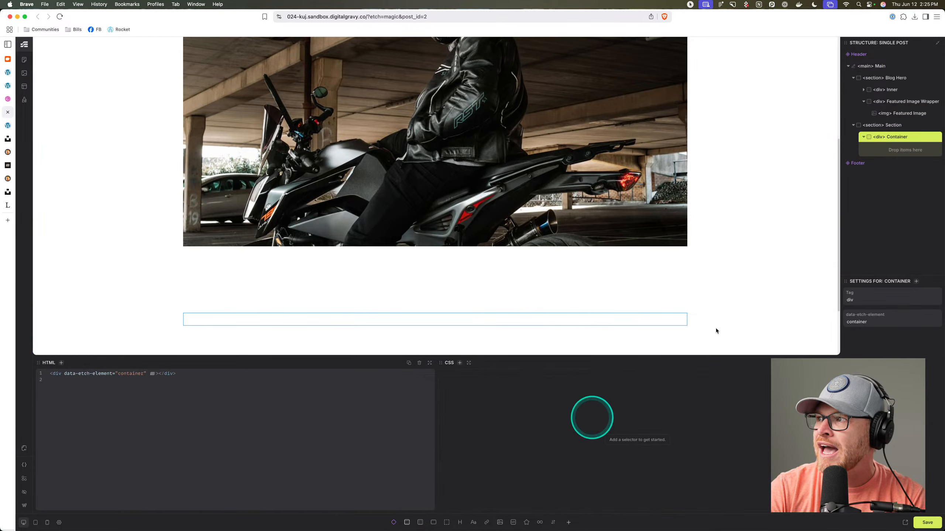
{"action": "double_click", "coordinate": [894, 125]}
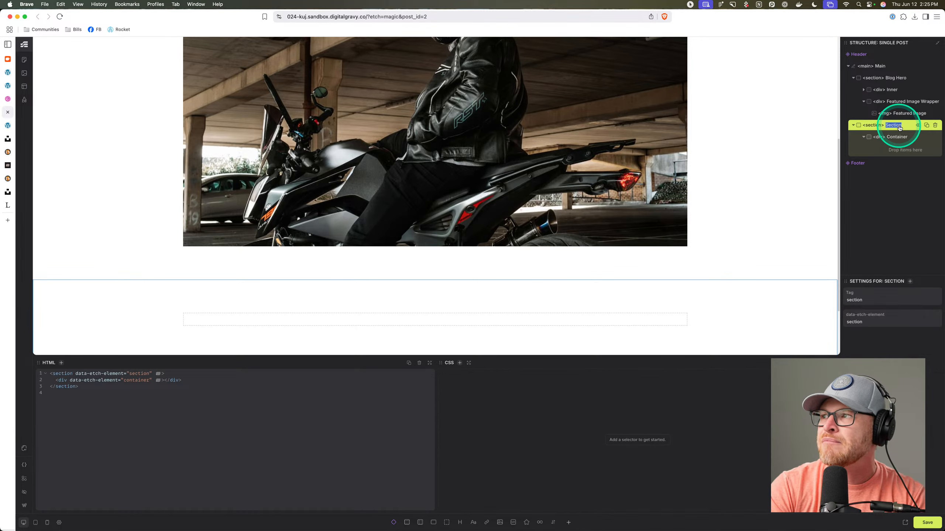
{"action": "key", "text": "super+Return"}
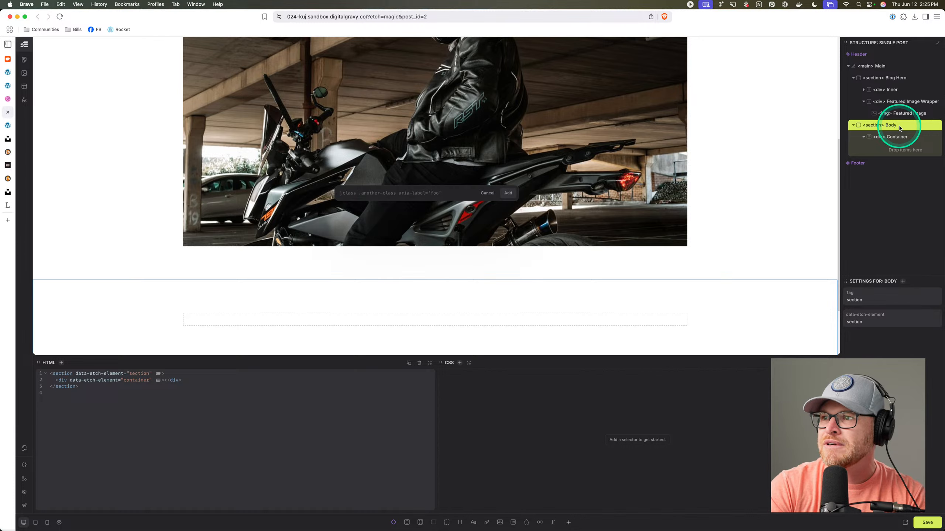
{"action": "key", "text": "Return"}
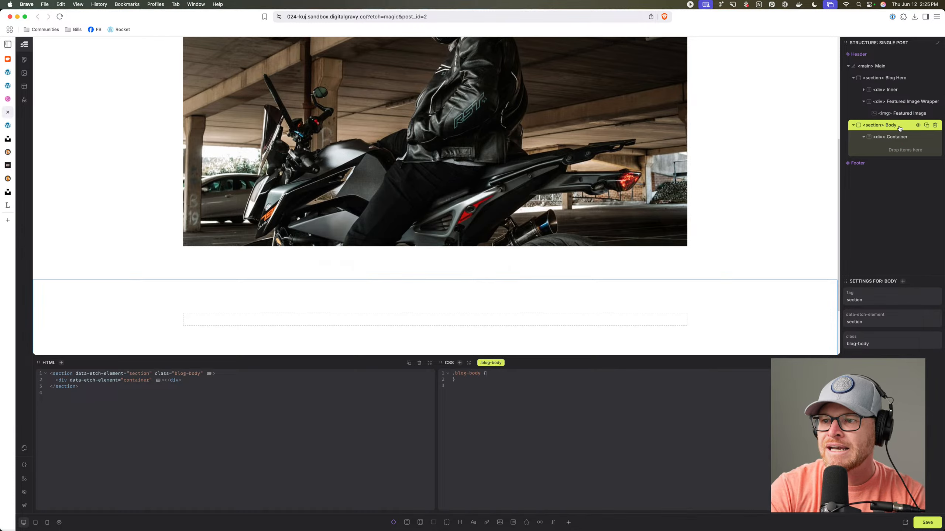
Name the Body's container Inner and give it the class blog-body__inner.
{"action": "left_click", "coordinate": [902, 142]}
{"action": "key", "text": "super+Return"}
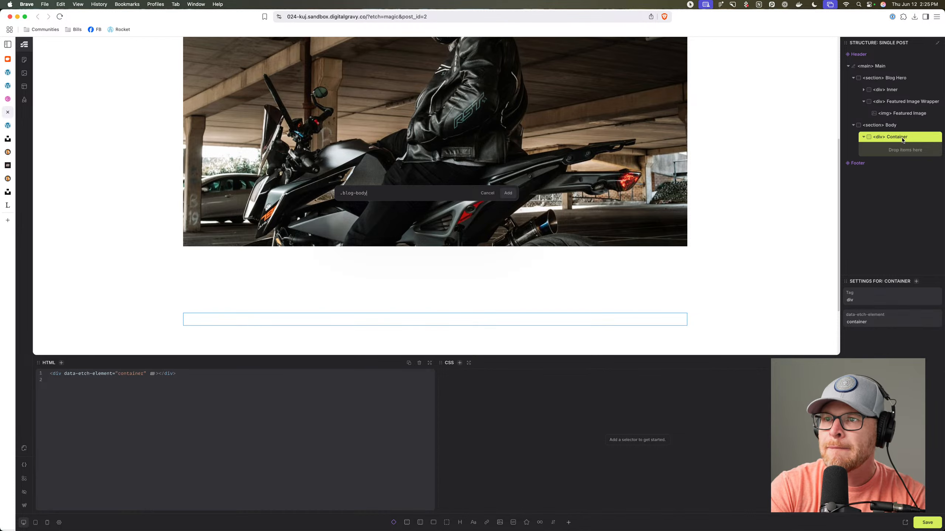
{"action": "type", "text": ".blog-body__inner"}
{"action": "key", "text": "Return"}
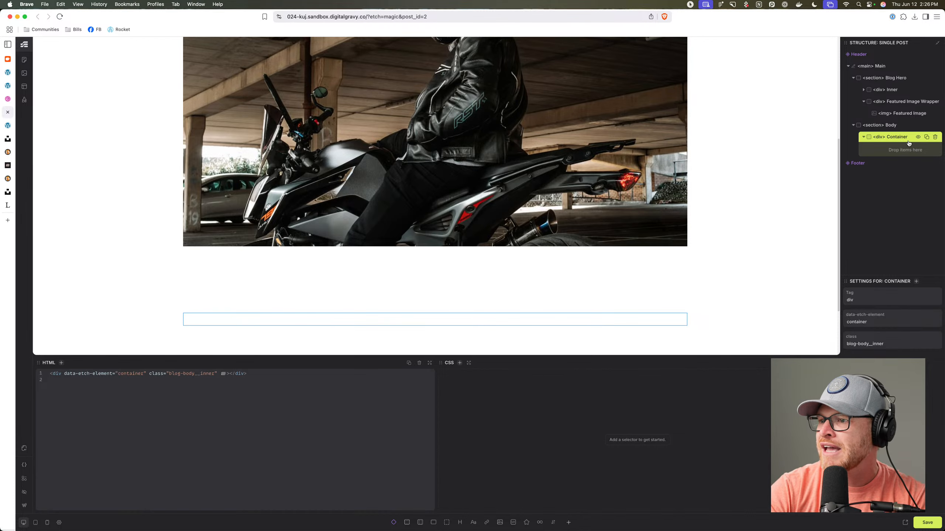
{"action": "key", "text": "super+Return"}
{"action": "key", "text": "Escape"}
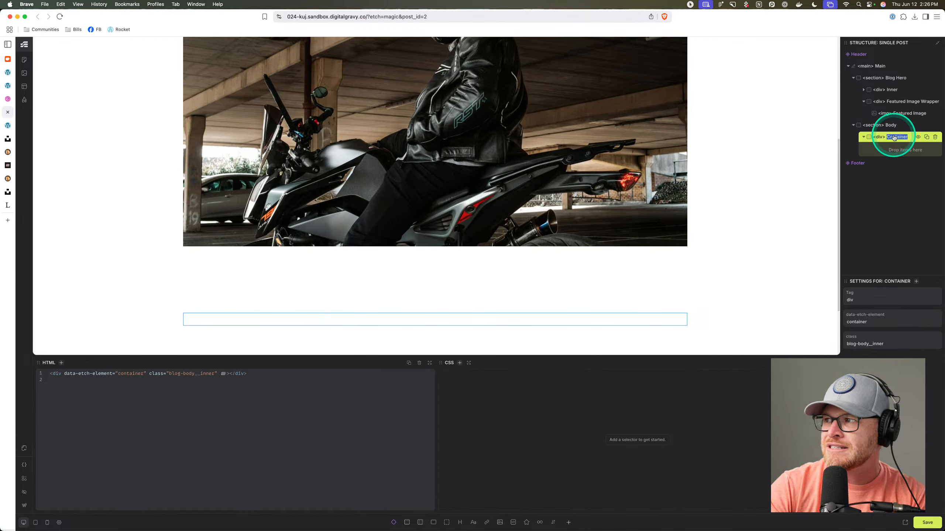
{"action": "key", "text": "super+Return"}
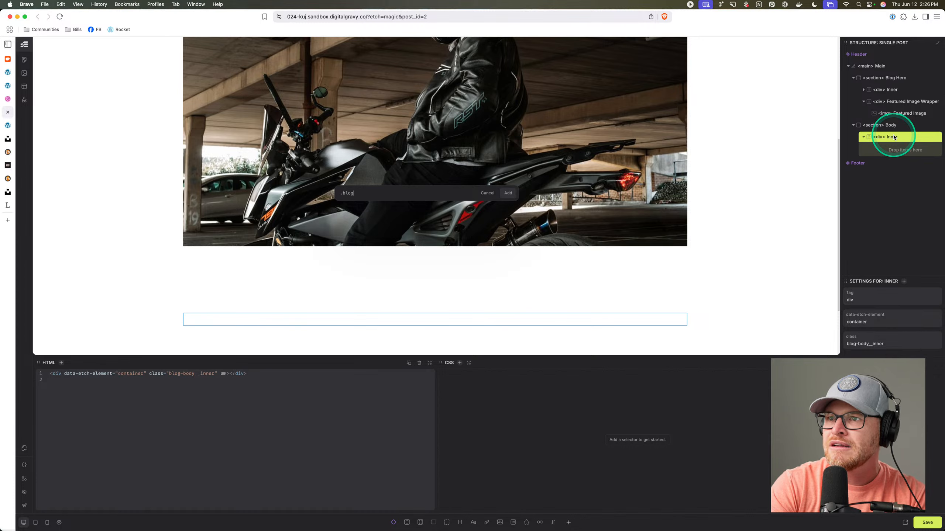
{"action": "type", "text": ".blog-body__inner"}
{"action": "key", "text": "Return"}
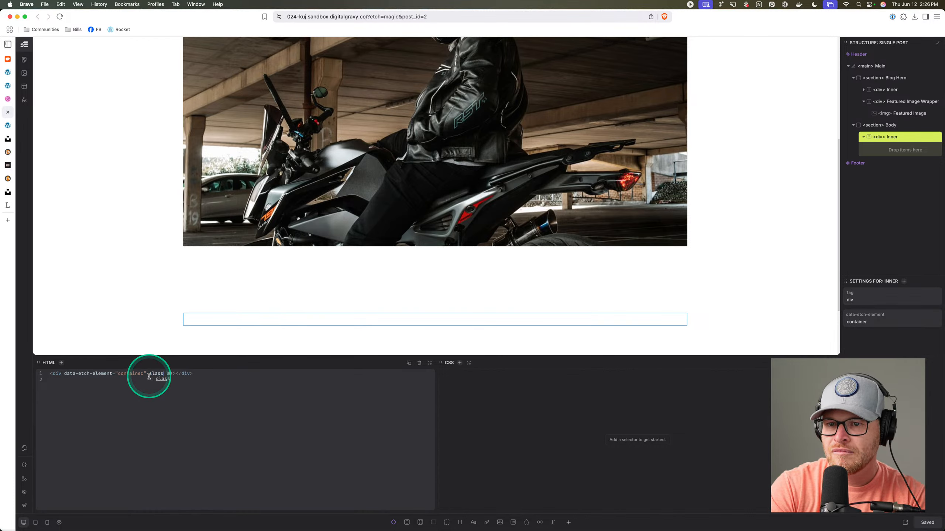
{"action": "key", "text": "super+z"}
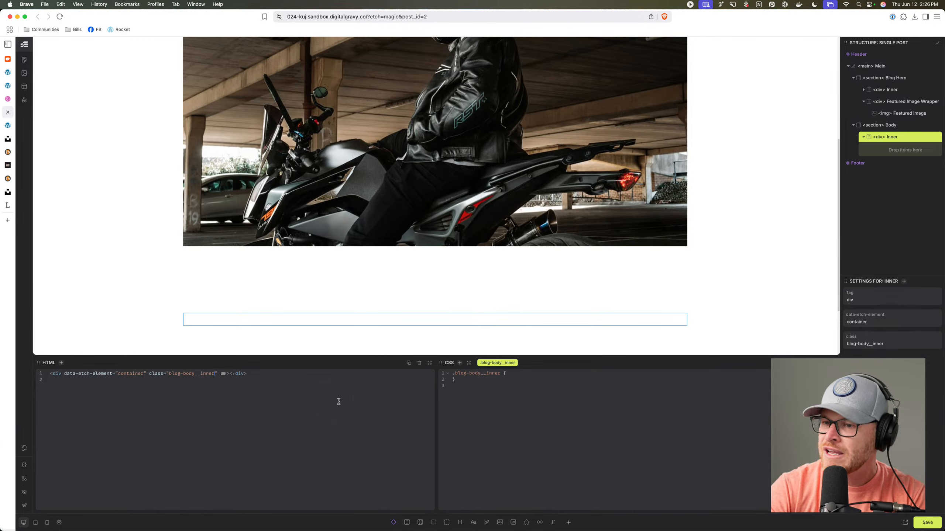
Remove the padding-top: 0 declaration from the .blog-body rule.
{"action": "left_click", "coordinate": [504, 300]}
{"action": "left_click", "coordinate": [491, 373]}
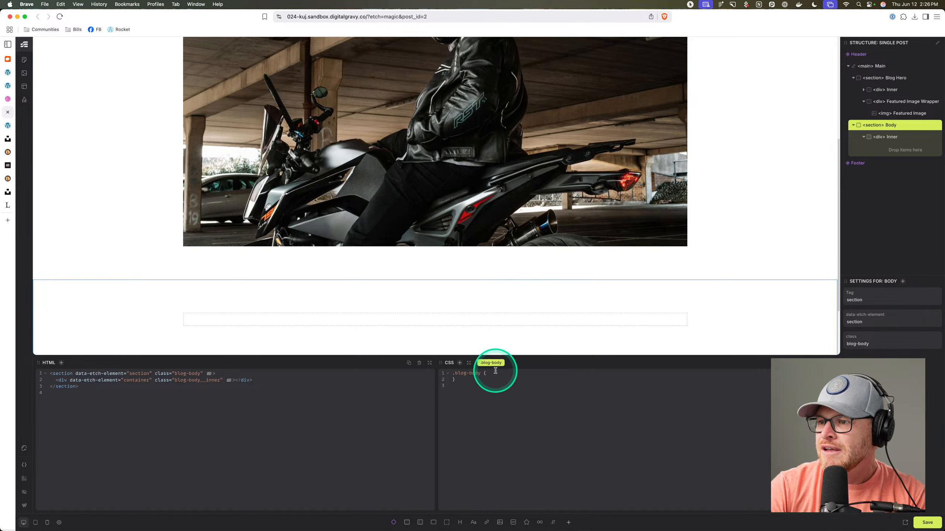
{"action": "key", "text": "Return"}
{"action": "type", "text": "padding-top: 0;"}
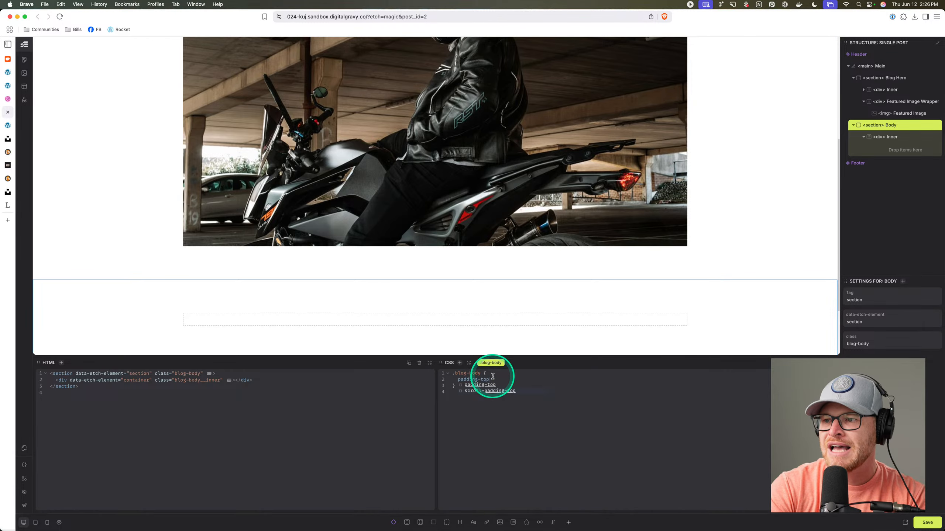
{"action": "left_click", "coordinate": [424, 270]}
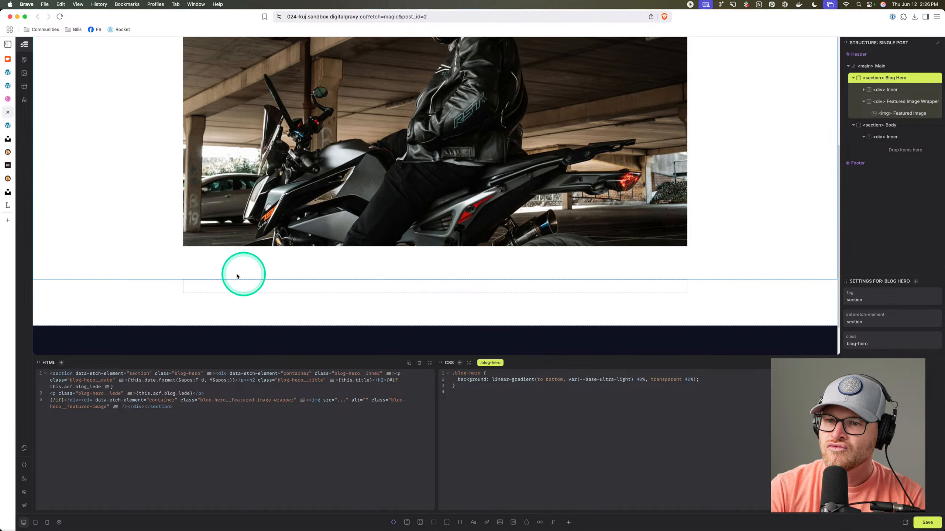
{"action": "left_click", "coordinate": [131, 289]}
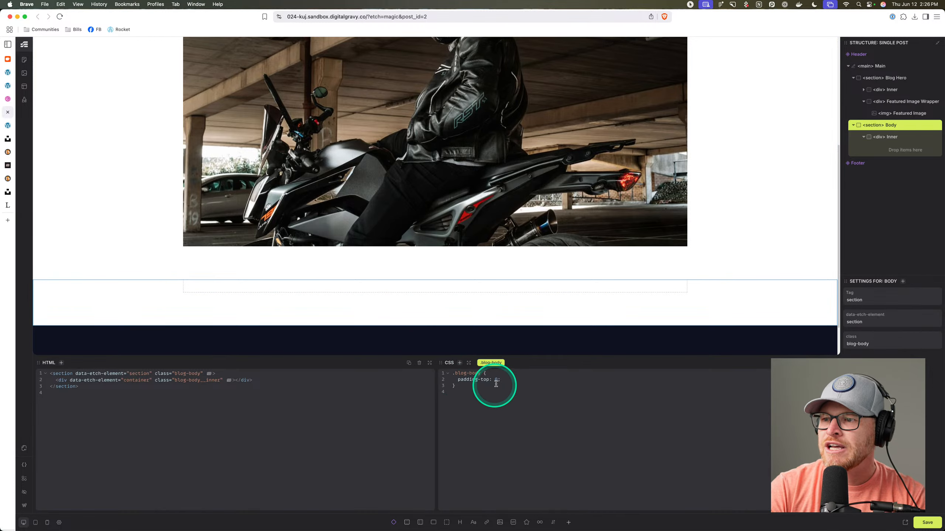
{"action": "left_click", "coordinate": [459, 383]}
{"action": "left_click_drag", "start_coordinate": [460, 383], "coordinate": [458, 381]}
{"action": "type", "text": "]\\"}
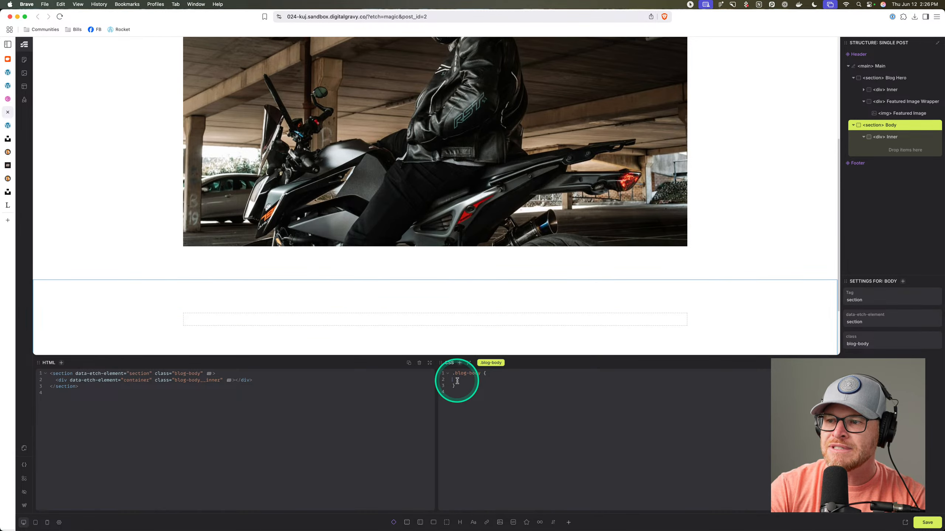
Add padding-block-end: 0 to the .blog-hero rule after the background.
{"action": "left_click", "coordinate": [263, 268]}
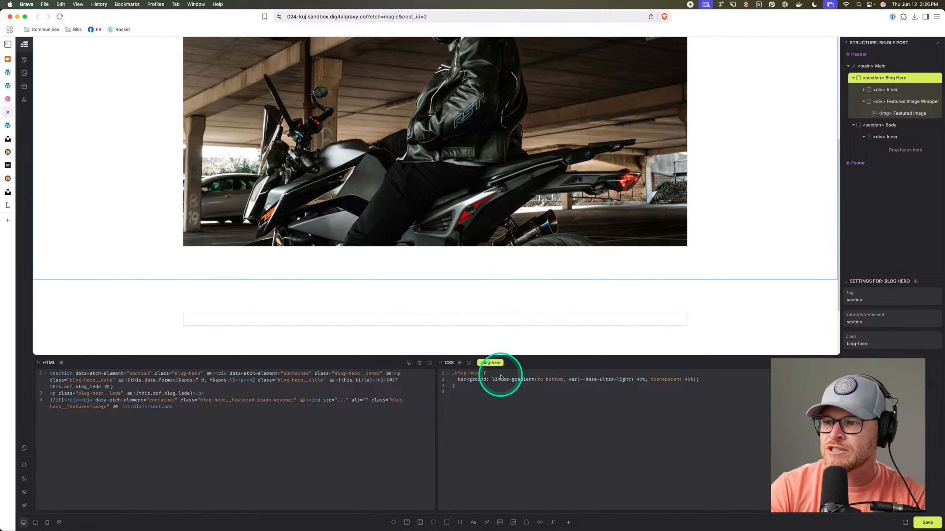
{"action": "left_click", "coordinate": [701, 378]}
{"action": "key", "text": "Return"}
{"action": "type", "text": "pa"}
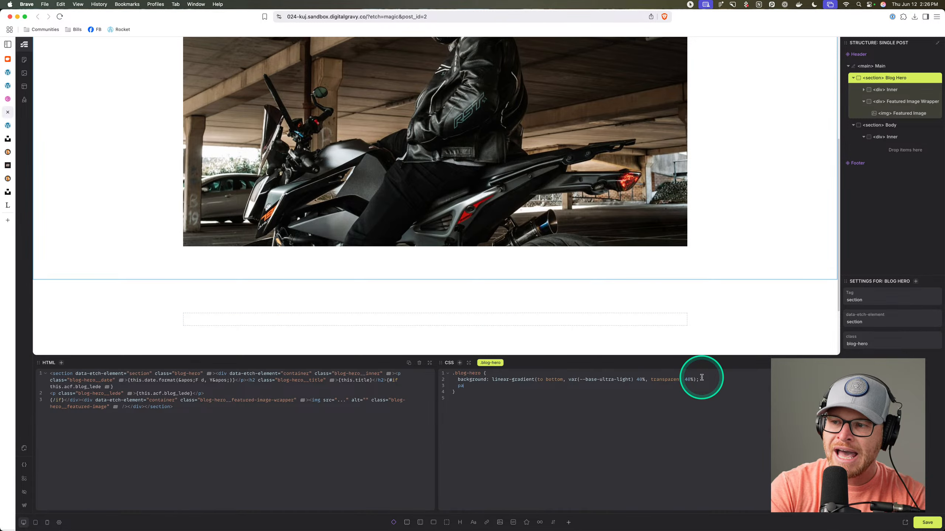
{"action": "type", "text": "dding-block-end: 0;"}
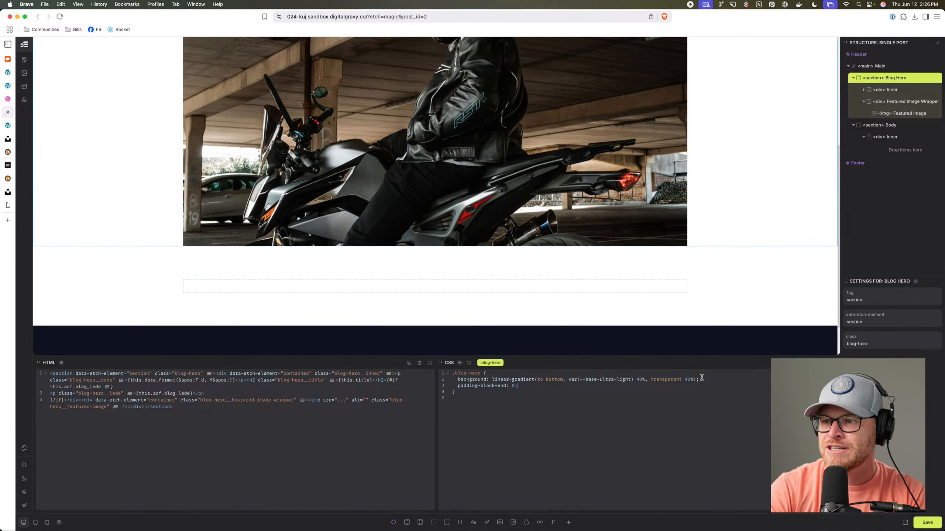
Give .blog-body__inner width: 100% and max-width: 60ch.
{"action": "left_click", "coordinate": [475, 291]}
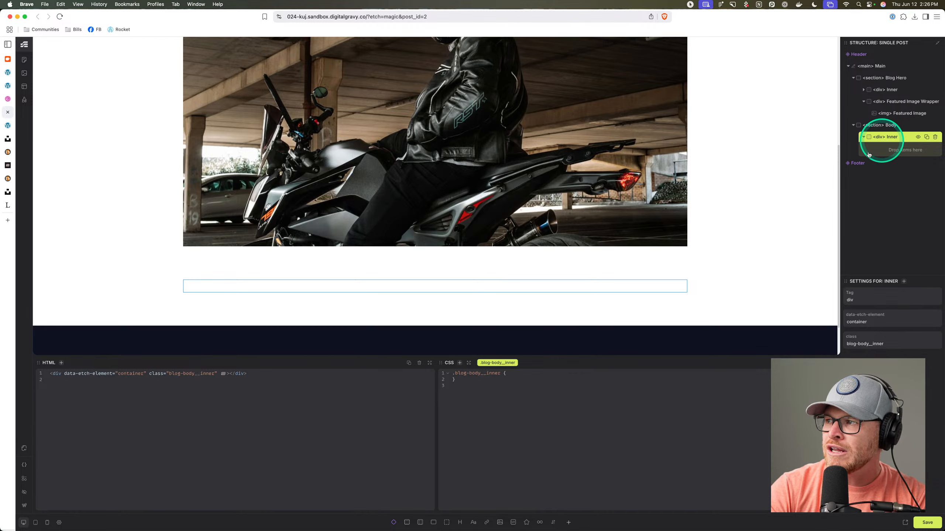
{"action": "left_click", "coordinate": [510, 374]}
{"action": "key", "text": "Return"}
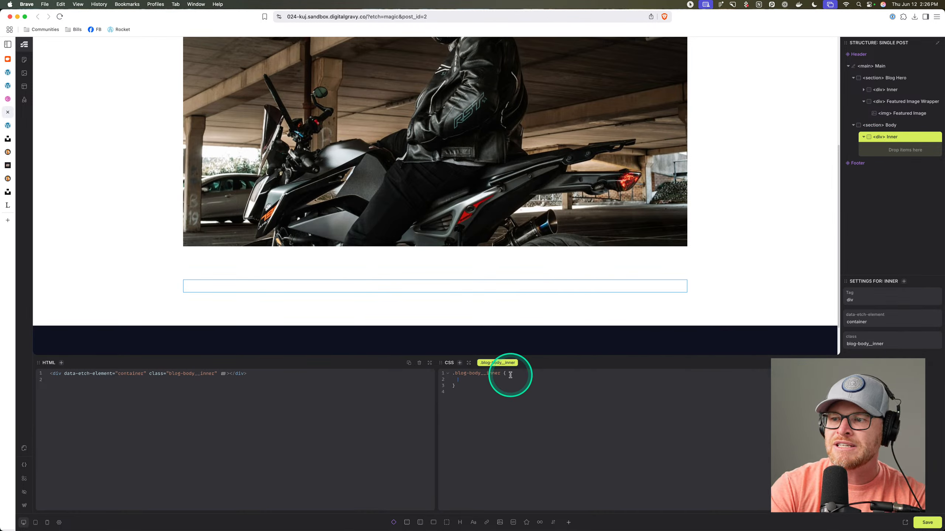
{"action": "type", "text": "width: 100%;"}
{"action": "key", "text": "Return"}
{"action": "type", "text": "max-w"}
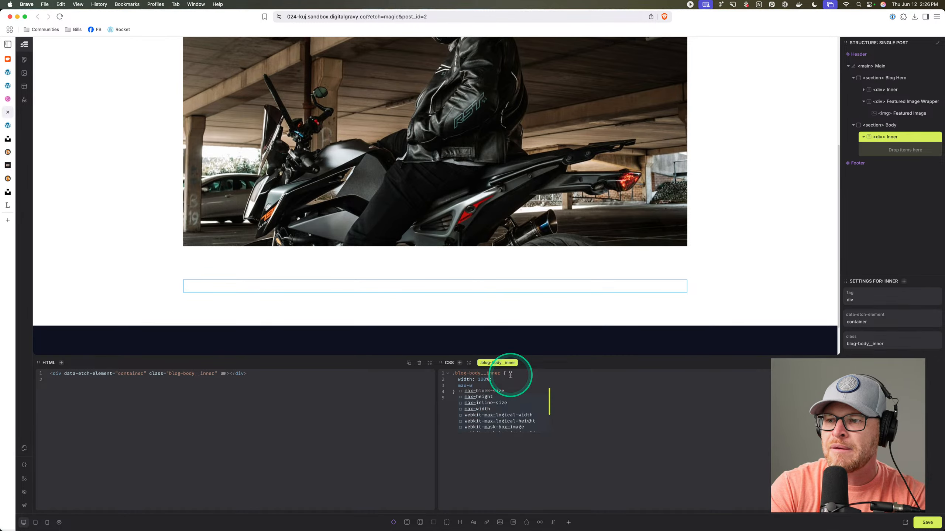
{"action": "type", "text": "idth: 60ch;"}
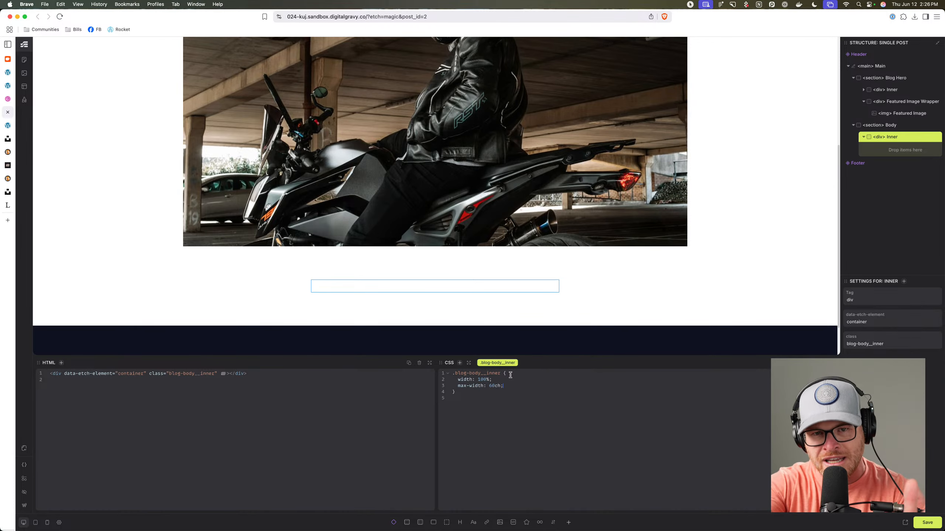
Add a content slot to the Inner container, then scroll through the live Another Post page.
{"action": "left_click", "coordinate": [394, 522]}
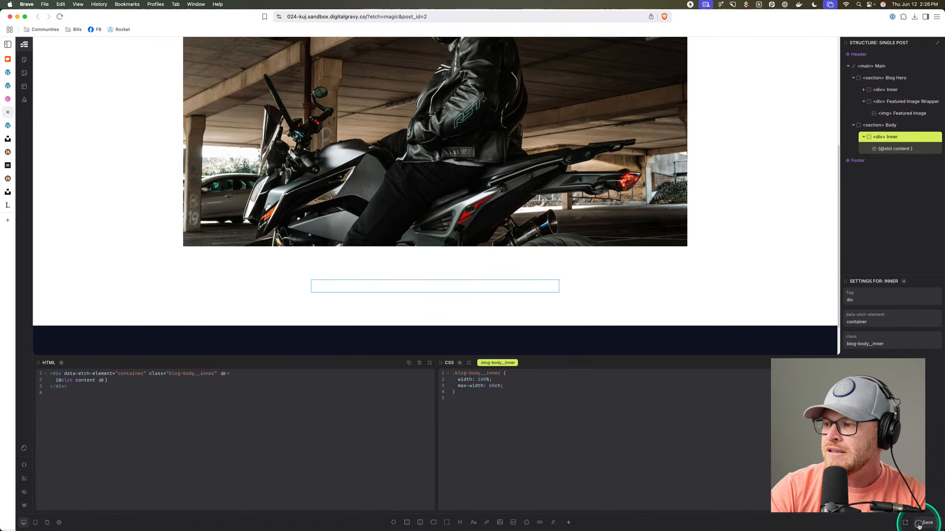
{"action": "left_click", "coordinate": [10, 126]}
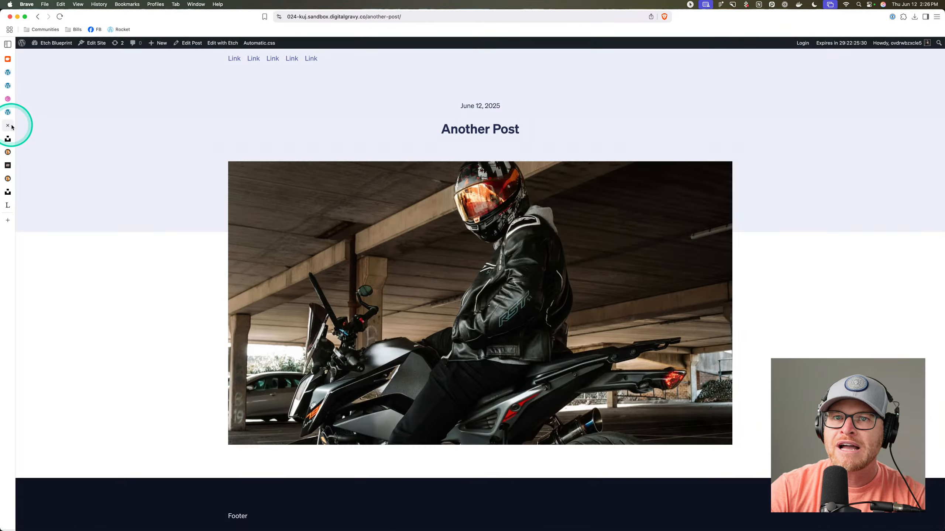
{"action": "scroll", "coordinate": [327, 188], "scroll_direction": "down", "scroll_amount": 10}
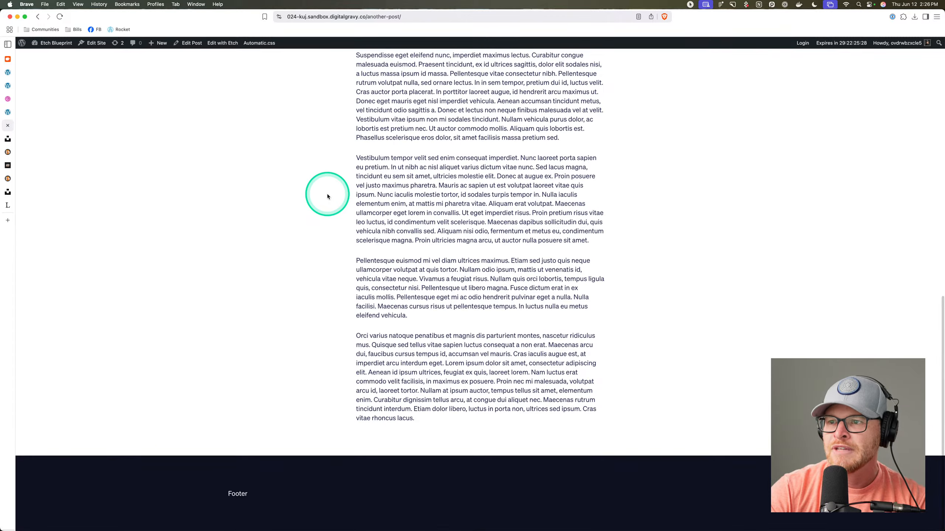
{"action": "scroll", "coordinate": [327, 196], "scroll_direction": "up", "scroll_amount": 13}
{"action": "scroll", "coordinate": [327, 197], "scroll_direction": "down", "scroll_amount": 13}
{"action": "scroll", "coordinate": [327, 197], "scroll_direction": "up", "scroll_amount": 13}
{"action": "scroll", "coordinate": [327, 197], "scroll_direction": "down", "scroll_amount": 7}
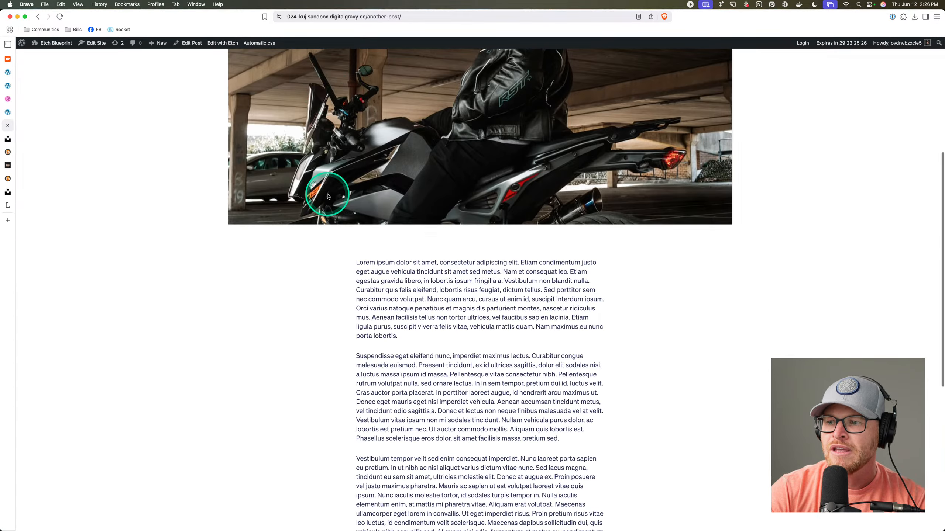
{"action": "scroll", "coordinate": [327, 196], "scroll_direction": "up", "scroll_amount": 7}
{"action": "scroll", "coordinate": [327, 196], "scroll_direction": "down", "scroll_amount": 13}
{"action": "scroll", "coordinate": [328, 196], "scroll_direction": "up", "scroll_amount": 13}
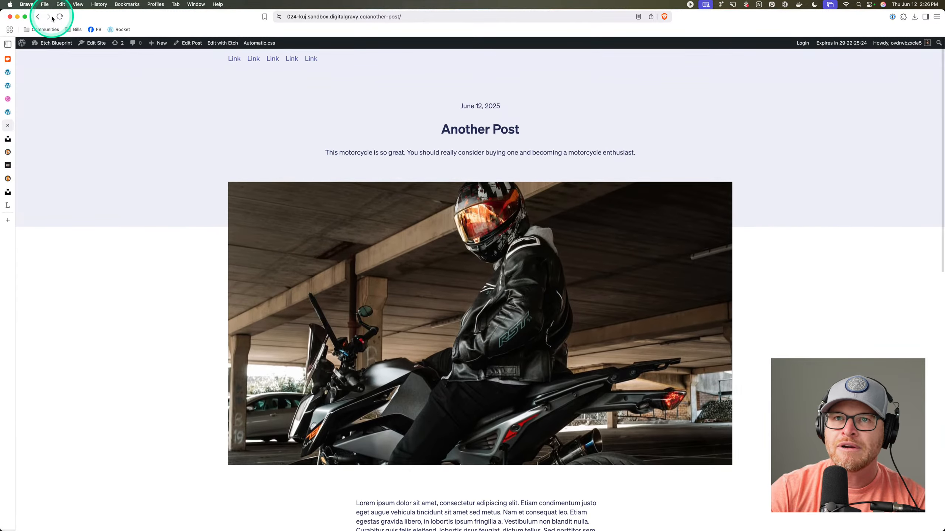
Preview the published Hello world! post, then return to its editor.
{"action": "left_click", "coordinate": [7, 73]}
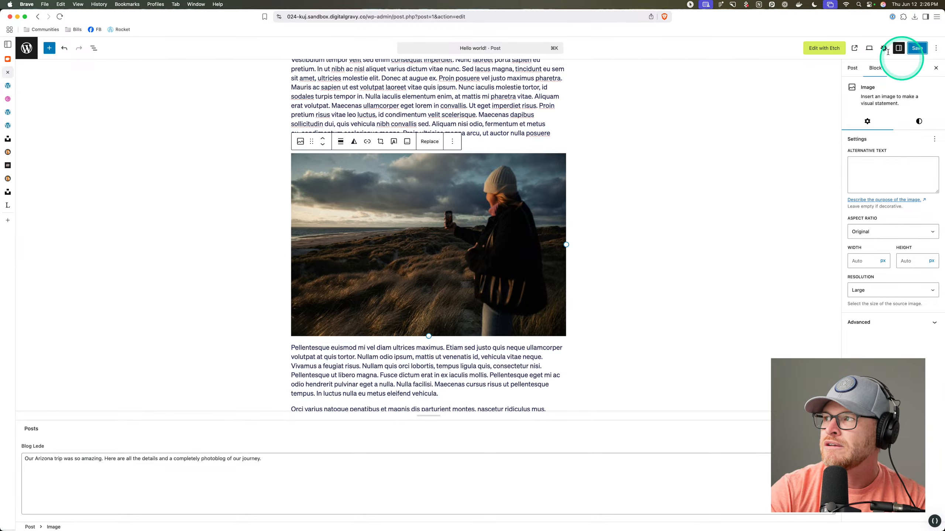
{"action": "left_click", "coordinate": [854, 47]}
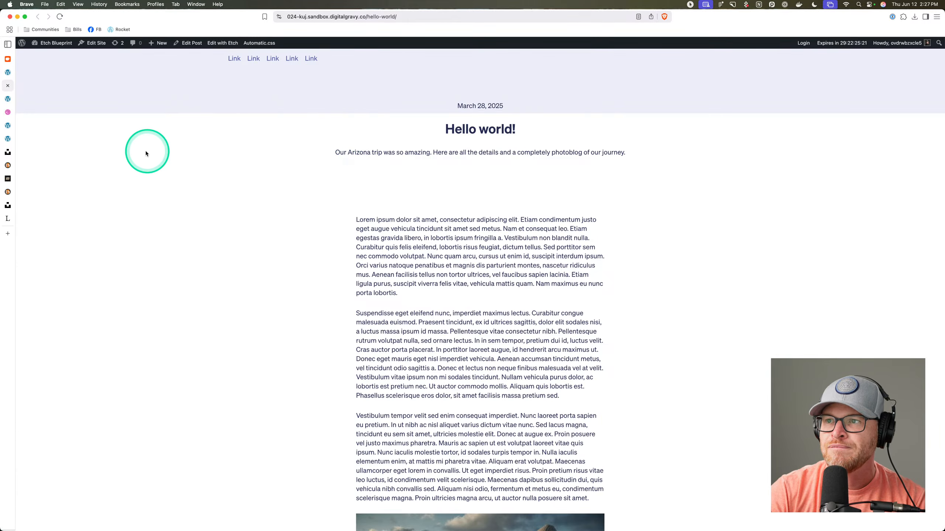
{"action": "scroll", "coordinate": [323, 186], "scroll_direction": "down", "scroll_amount": 5}
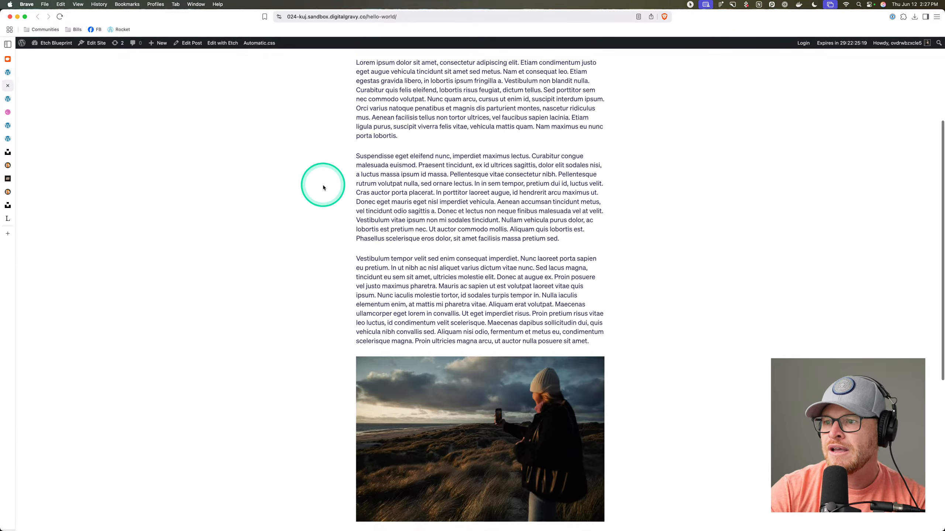
{"action": "scroll", "coordinate": [323, 186], "scroll_direction": "down", "scroll_amount": 8}
{"action": "scroll", "coordinate": [323, 186], "scroll_direction": "up", "scroll_amount": 12}
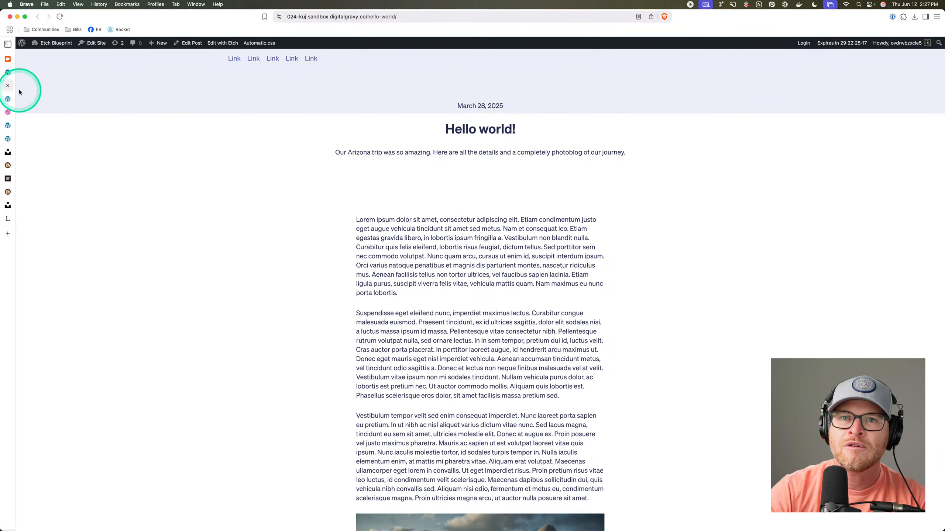
{"action": "left_click", "coordinate": [7, 86]}
{"action": "scroll", "coordinate": [706, 186], "scroll_direction": "up", "scroll_amount": 6}
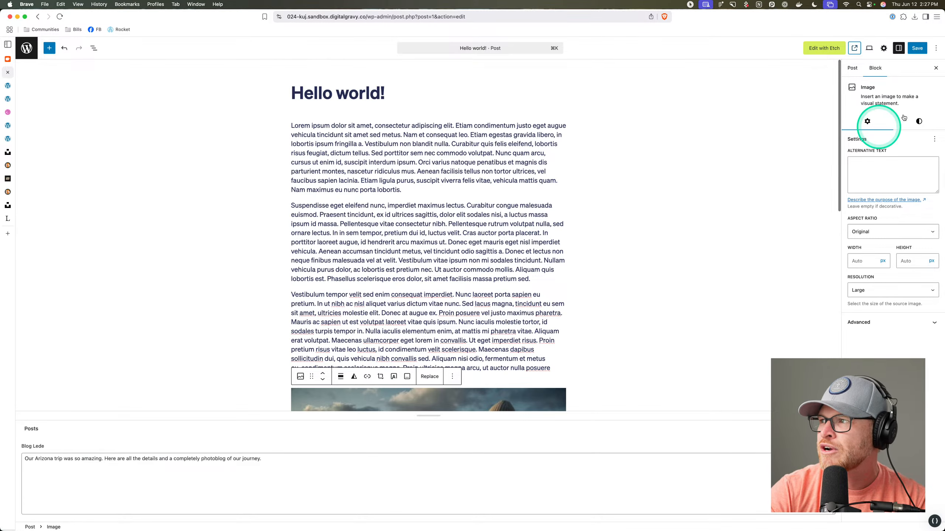
Set the motorcycle photo as Hello world!'s featured image, save, and compare both live posts.
{"action": "left_click", "coordinate": [852, 69]}
{"action": "left_click", "coordinate": [891, 106]}
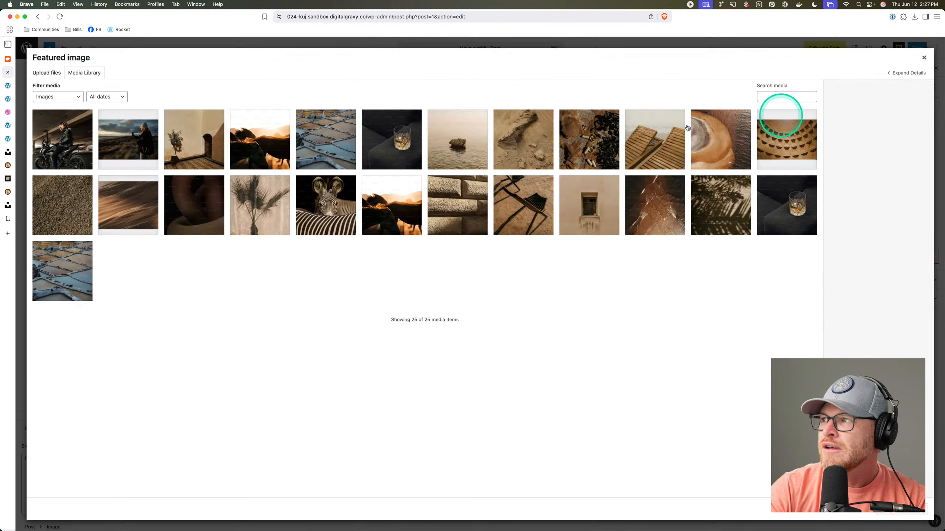
{"action": "left_click", "coordinate": [84, 143]}
{"action": "left_click", "coordinate": [897, 511]}
{"action": "left_click", "coordinate": [917, 48]}
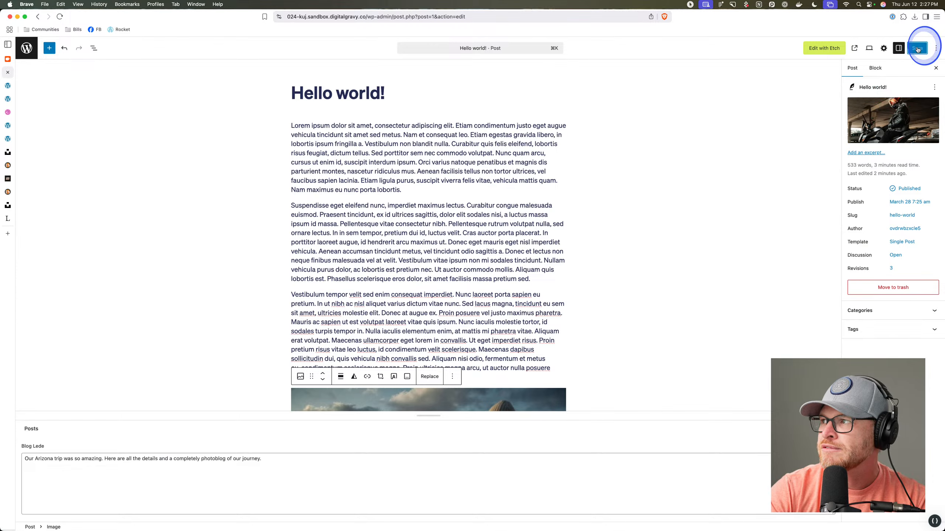
{"action": "left_click", "coordinate": [8, 98]}
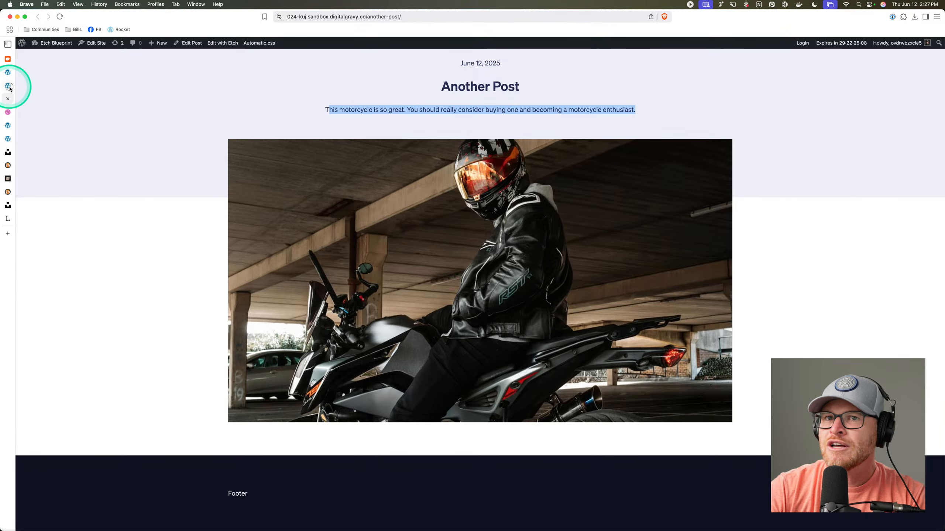
{"action": "left_click", "coordinate": [8, 87]}
{"action": "left_click", "coordinate": [8, 100]}
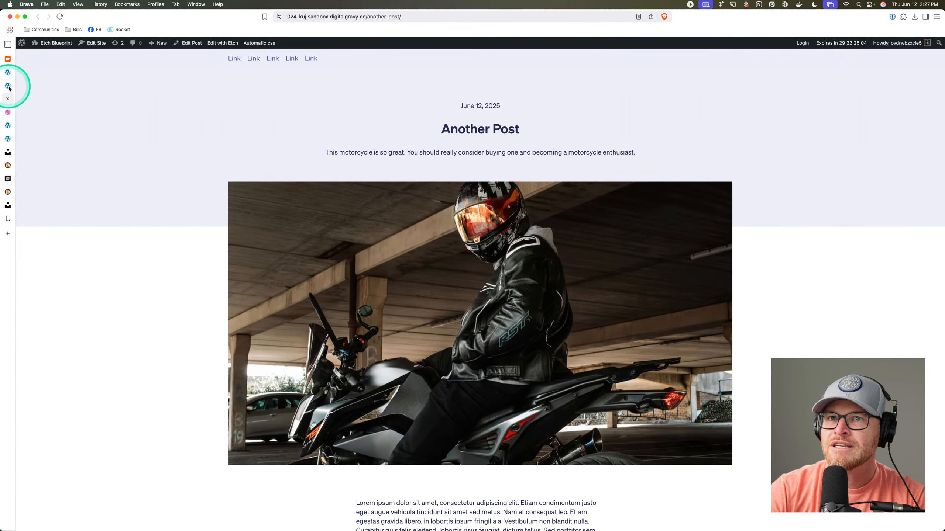
{"action": "left_click", "coordinate": [9, 87]}
{"action": "scroll", "coordinate": [259, 178], "scroll_direction": "down", "scroll_amount": 4}
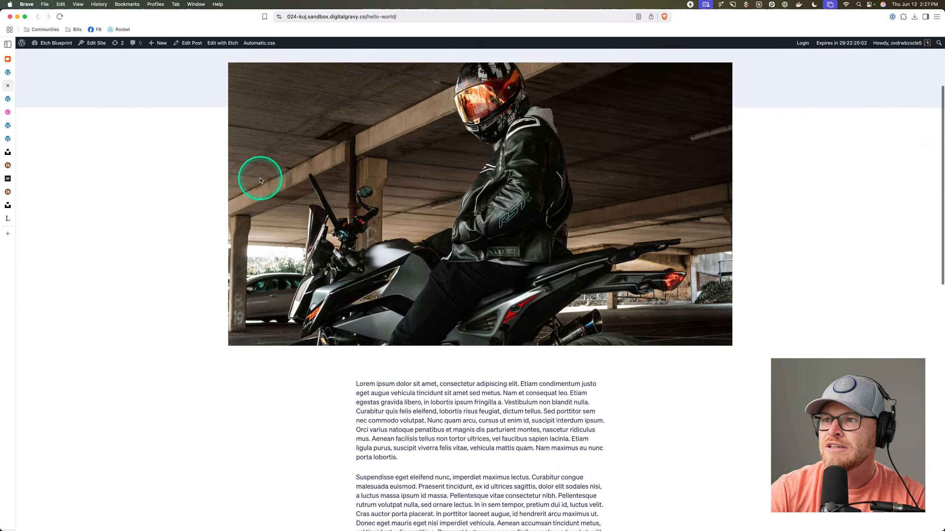
{"action": "scroll", "coordinate": [259, 179], "scroll_direction": "up", "scroll_amount": 4}
Swap the featured image to the hillside photo, save, and reload the live post.
{"action": "left_click", "coordinate": [9, 74]}
{"action": "left_click", "coordinate": [893, 112]}
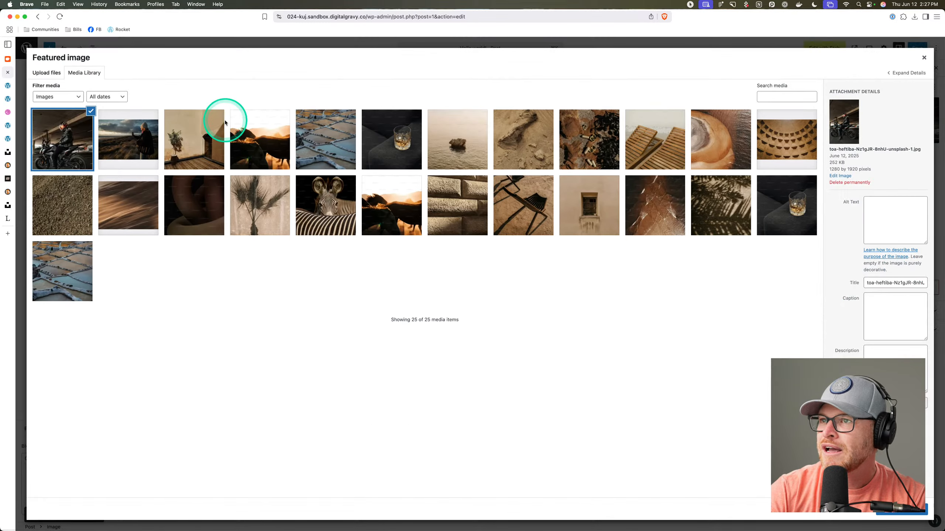
{"action": "left_click", "coordinate": [128, 139]}
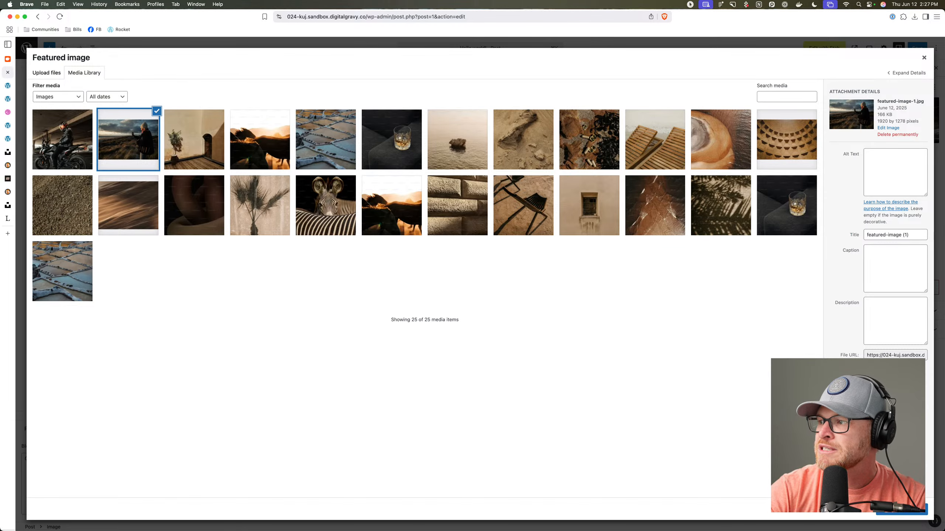
{"action": "left_click", "coordinate": [892, 513]}
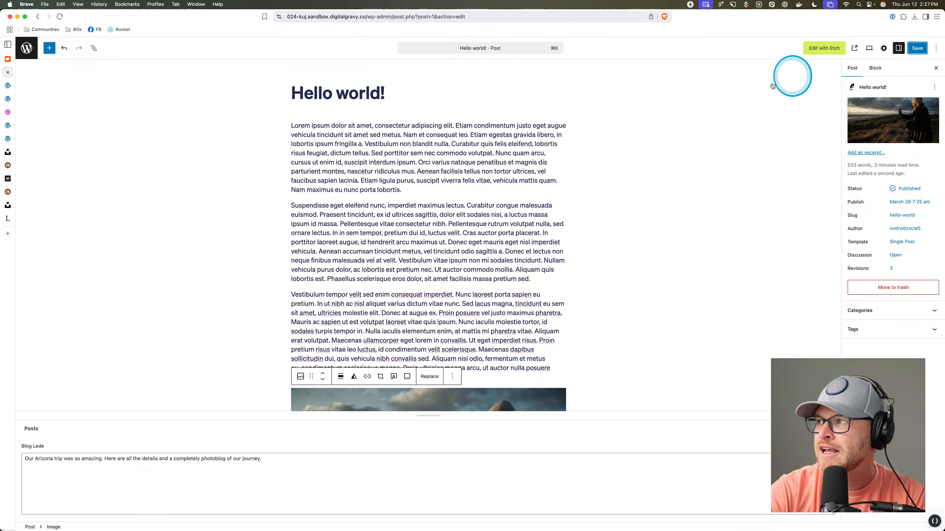
{"action": "left_click", "coordinate": [916, 48]}
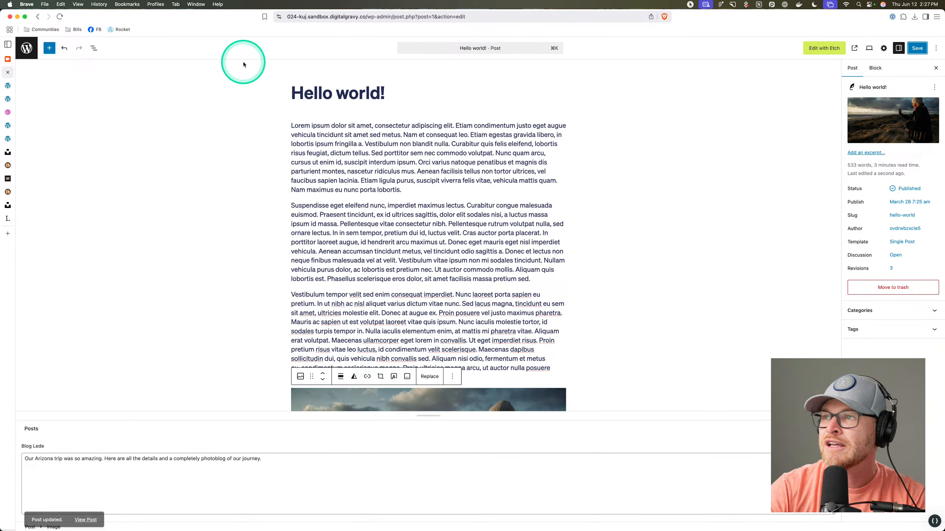
{"action": "left_click", "coordinate": [12, 92]}
{"action": "key", "text": "super+r"}
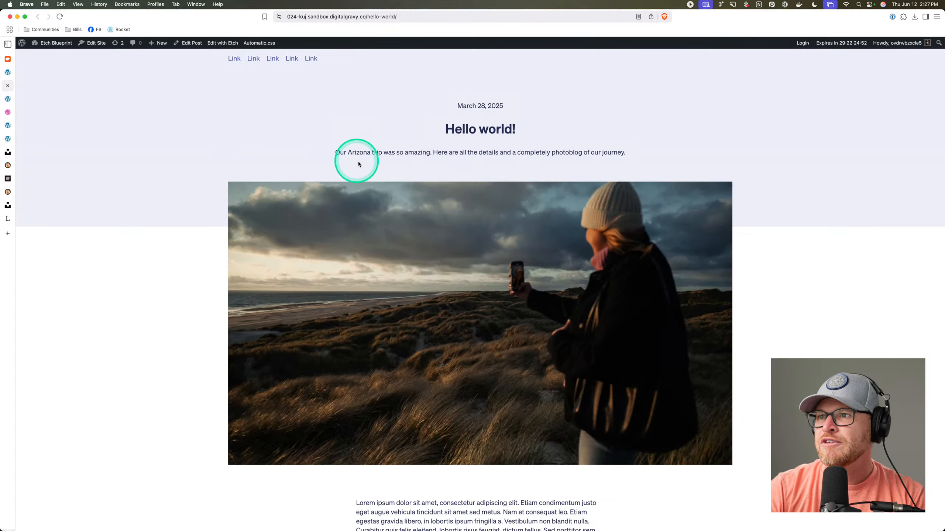
Scroll the live Hello world! page to check the hero, featured photo and narrow body.
{"action": "scroll", "coordinate": [306, 163], "scroll_direction": "down", "scroll_amount": 20}
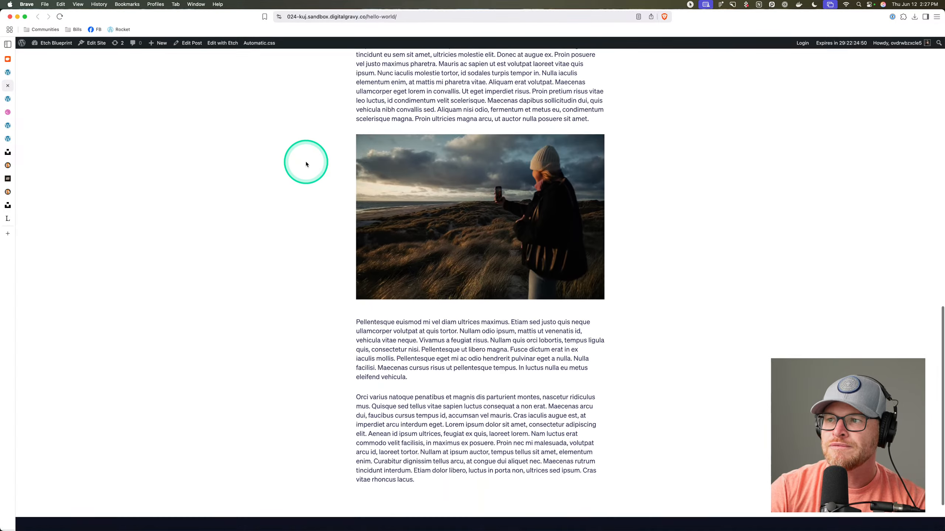
{"action": "scroll", "coordinate": [305, 162], "scroll_direction": "up", "scroll_amount": 20}
{"action": "scroll", "coordinate": [305, 164], "scroll_direction": "down", "scroll_amount": 5}
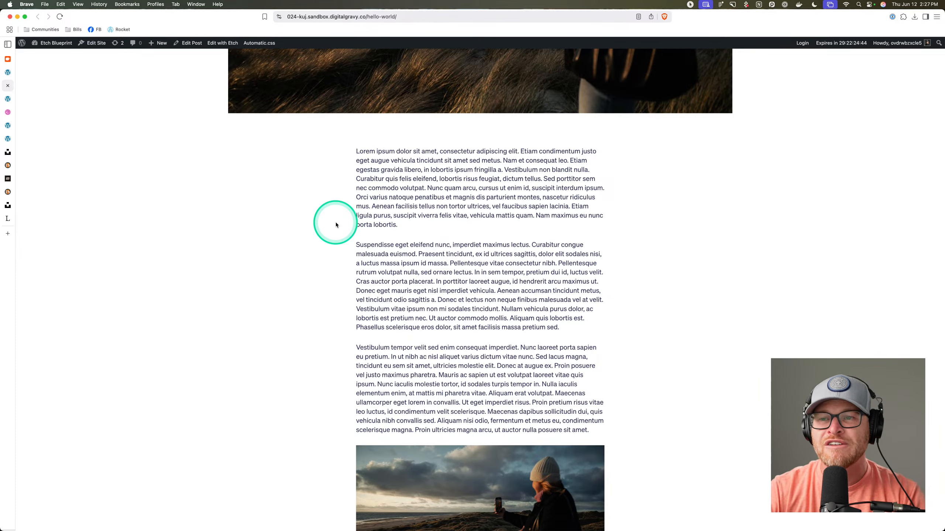
{"action": "scroll", "coordinate": [409, 297], "scroll_direction": "down", "scroll_amount": 4}
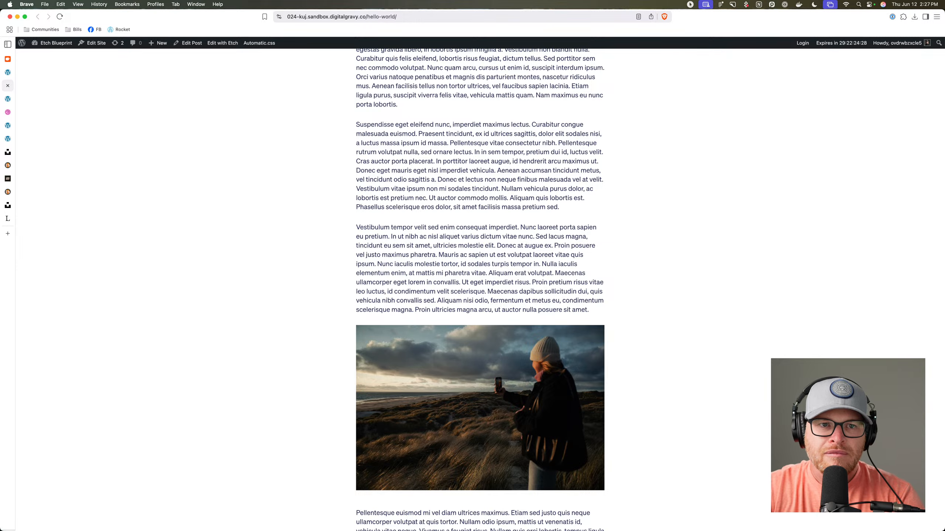
{"action": "left_click", "coordinate": [539, 310]}
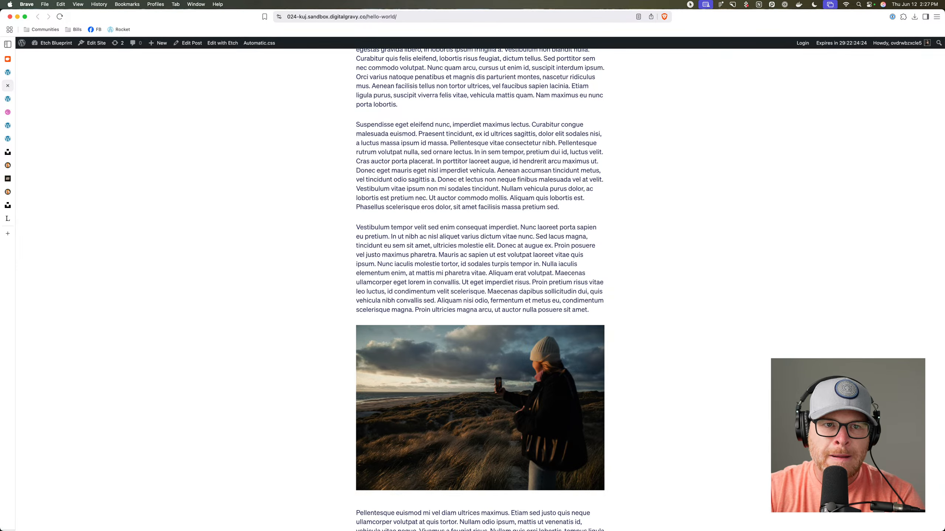
{"action": "scroll", "coordinate": [473, 249], "scroll_direction": "up", "scroll_amount": 15}
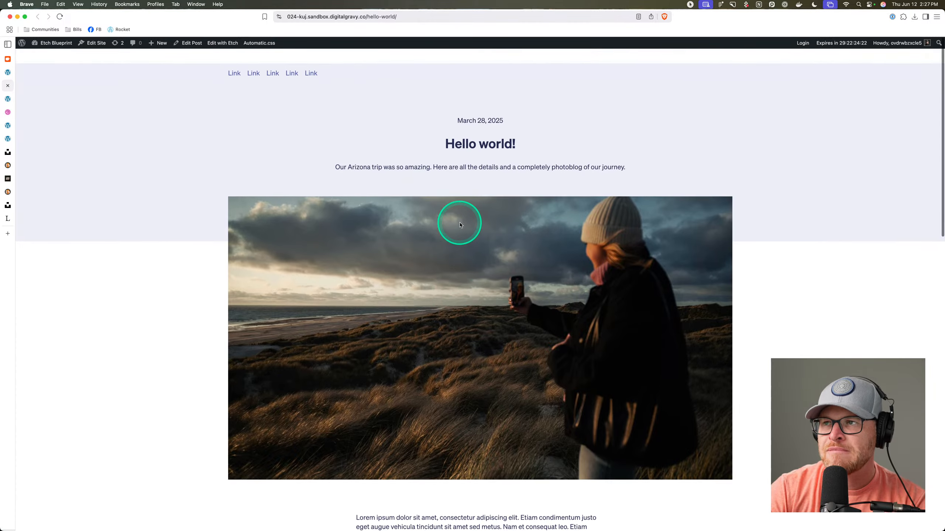
{"action": "scroll", "coordinate": [460, 224], "scroll_direction": "down", "scroll_amount": 4}
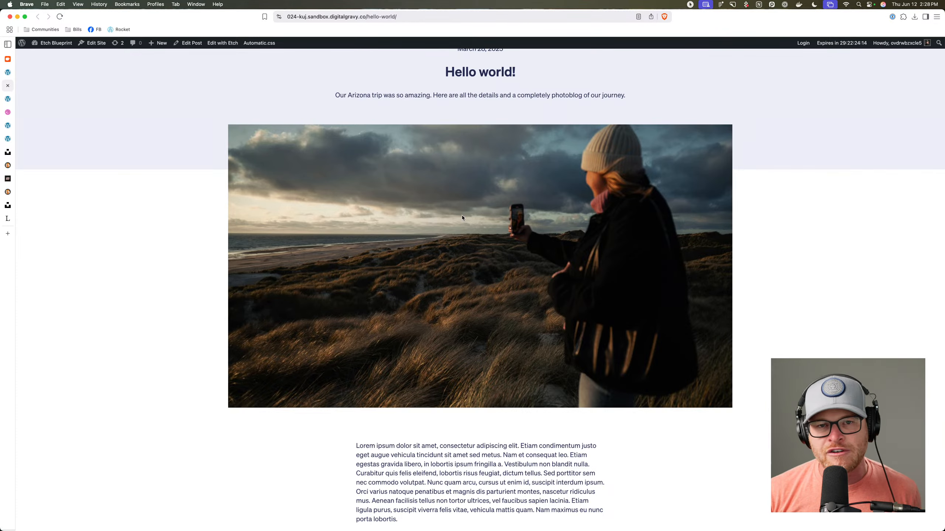
{"action": "left_click", "coordinate": [461, 221]}
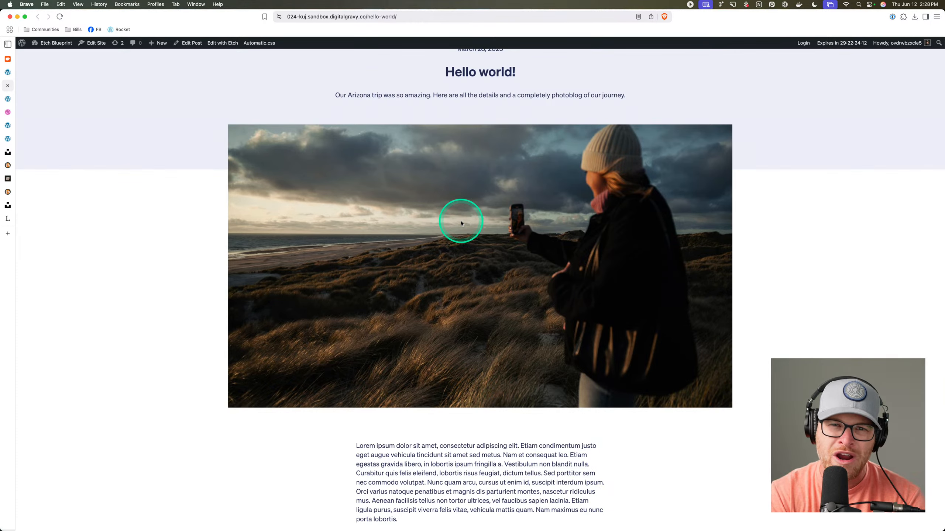
{"action": "scroll", "coordinate": [502, 283], "scroll_direction": "down", "scroll_amount": 8}
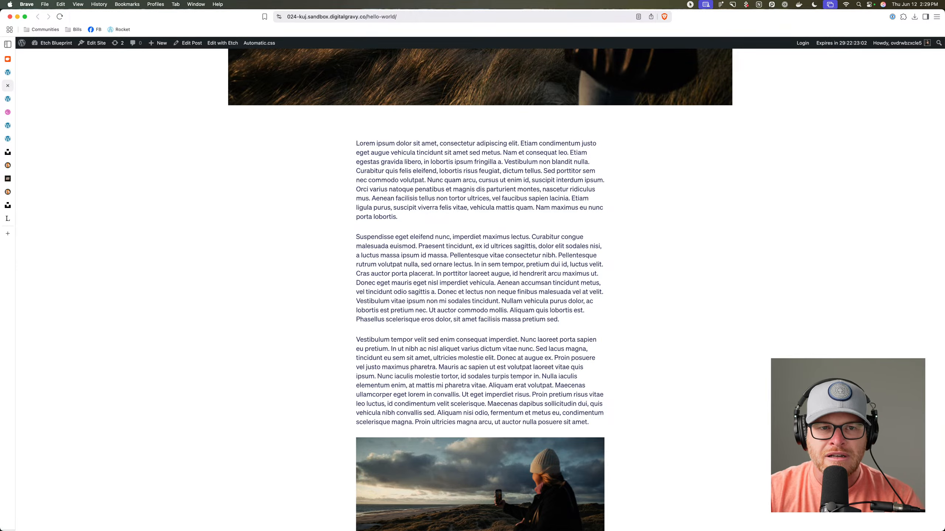
Add a test rule body { background: red; } to the Automatic.css Global SCSS.
{"action": "left_click", "coordinate": [259, 43]}
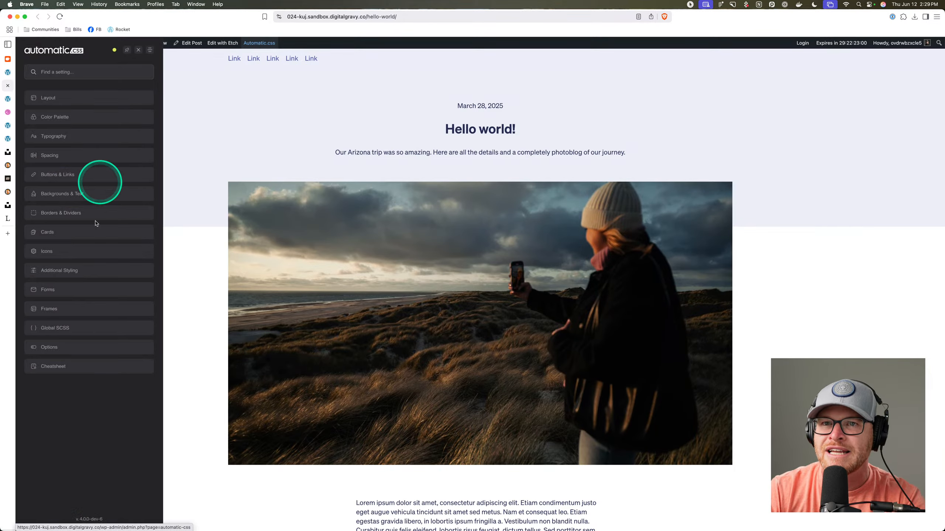
{"action": "left_click", "coordinate": [86, 323]}
{"action": "left_click", "coordinate": [98, 142]}
{"action": "left_click", "coordinate": [94, 265]}
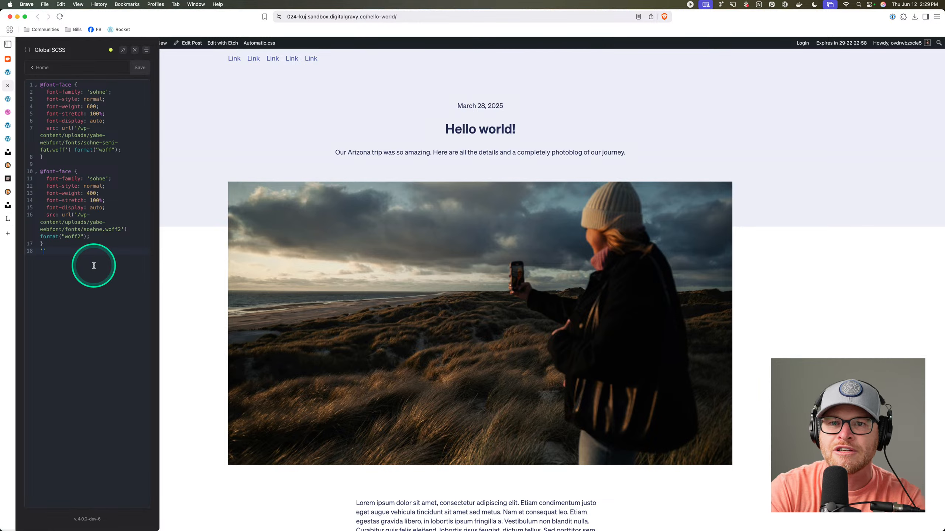
{"action": "key", "text": "Return"}
{"action": "type", "text": "body {"}
{"action": "key", "text": "Return"}
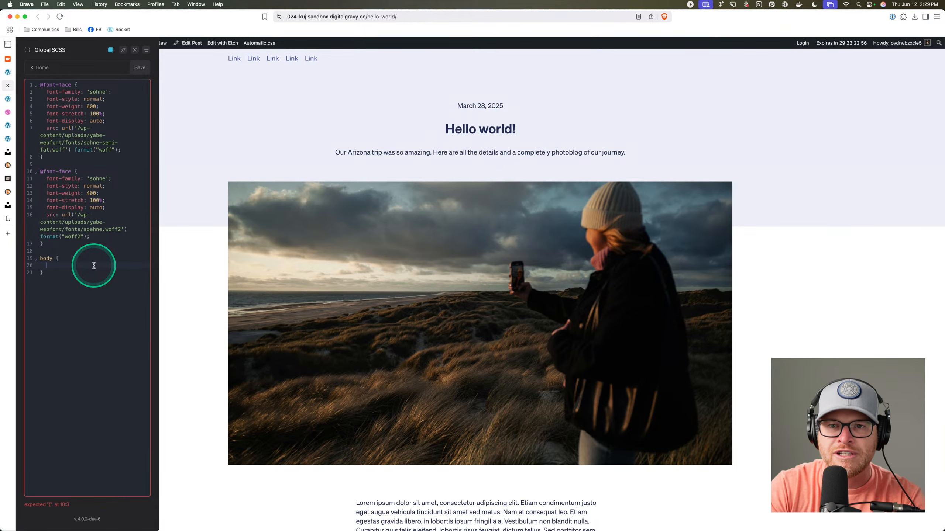
{"action": "type", "text": "background-"}
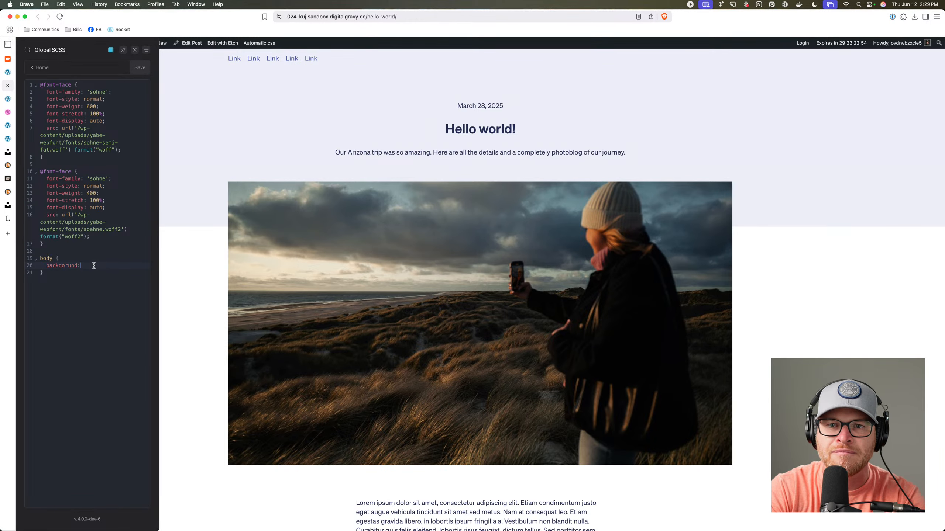
{"action": "key", "text": "BackSpace"}
{"action": "key", "text": "BackSpace"}
{"action": "key", "text": "BackSpace"}
{"action": "key", "text": "BackSpace"}
{"action": "key", "text": "BackSpace"}
{"action": "key", "text": "BackSpace"}
{"action": "key", "text": "BackSpace"}
{"action": "type", "text": "groud"}
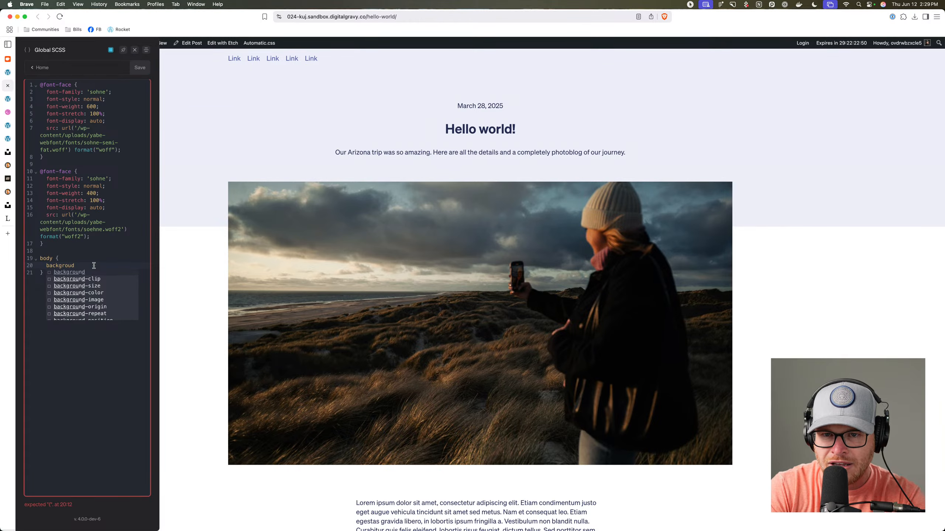
{"action": "key", "text": "Return"}
{"action": "type", "text": "red;"}
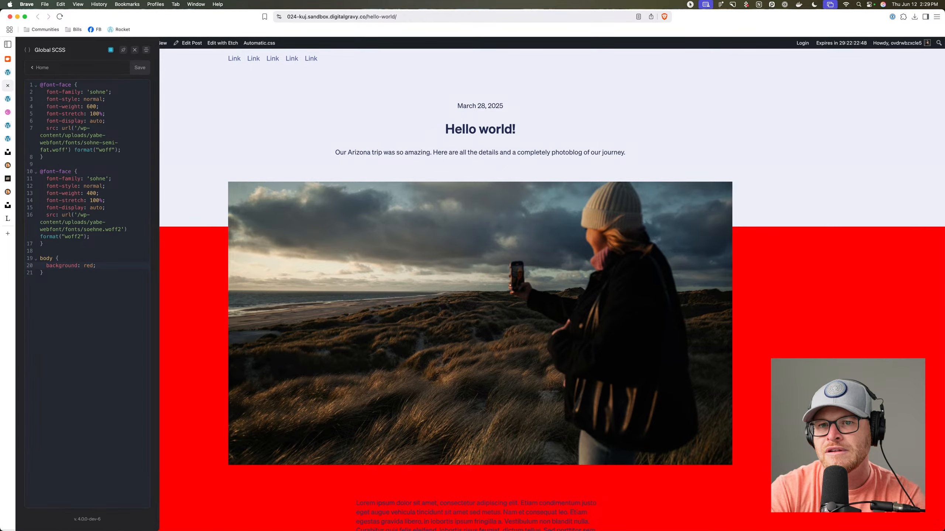
Delete the test body rule and save the Global SCSS.
{"action": "scroll", "coordinate": [294, 331], "scroll_direction": "down", "scroll_amount": 9}
{"action": "scroll", "coordinate": [295, 332], "scroll_direction": "up", "scroll_amount": 15}
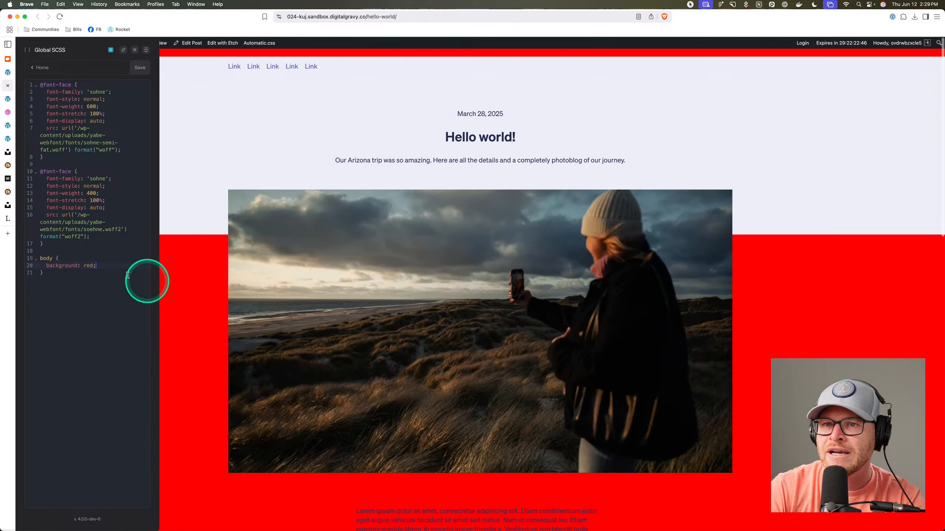
{"action": "left_click_drag", "start_coordinate": [88, 281], "coordinate": [40, 258]}
{"action": "key", "text": "BackSpace"}
{"action": "key", "text": "super+s"}
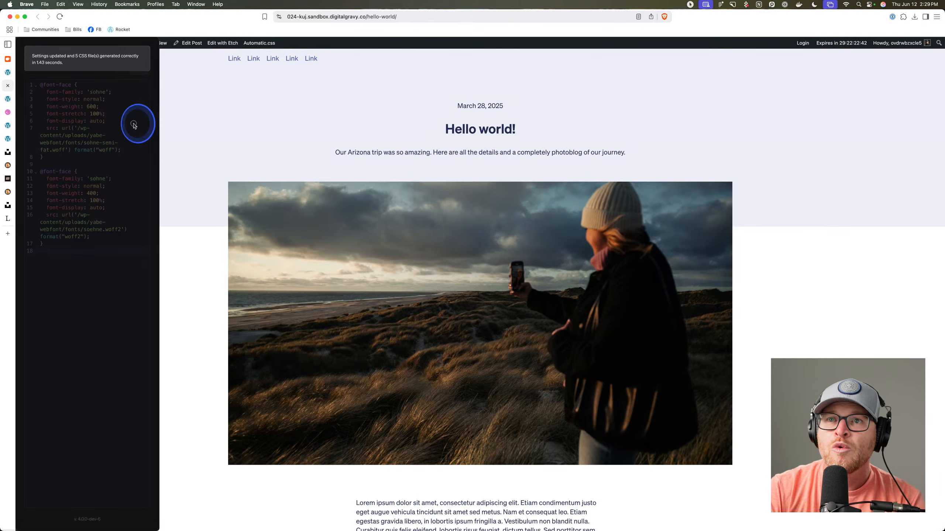
Drag the Global SCSS panel between floating, right and left docked positions.
{"action": "left_click_drag", "start_coordinate": [86, 59], "coordinate": [498, 101]}
{"action": "left_click_drag", "start_coordinate": [433, 99], "coordinate": [905, 84]}
{"action": "left_click_drag", "start_coordinate": [848, 48], "coordinate": [478, 109]}
{"action": "left_click_drag", "start_coordinate": [418, 111], "coordinate": [37, 93]}
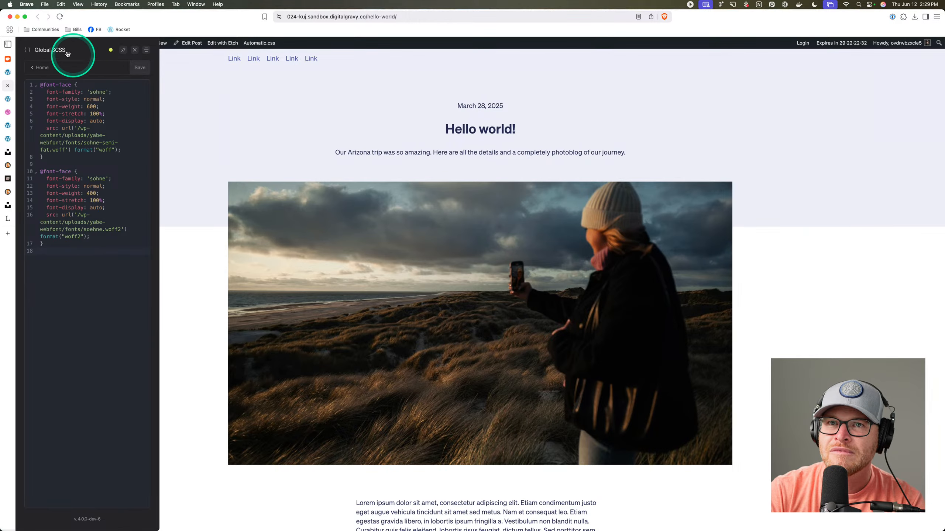
{"action": "left_click_drag", "start_coordinate": [67, 54], "coordinate": [517, 109]}
Close the Global SCSS panel and open the post in the Etch builder.
{"action": "left_click", "coordinate": [554, 109]}
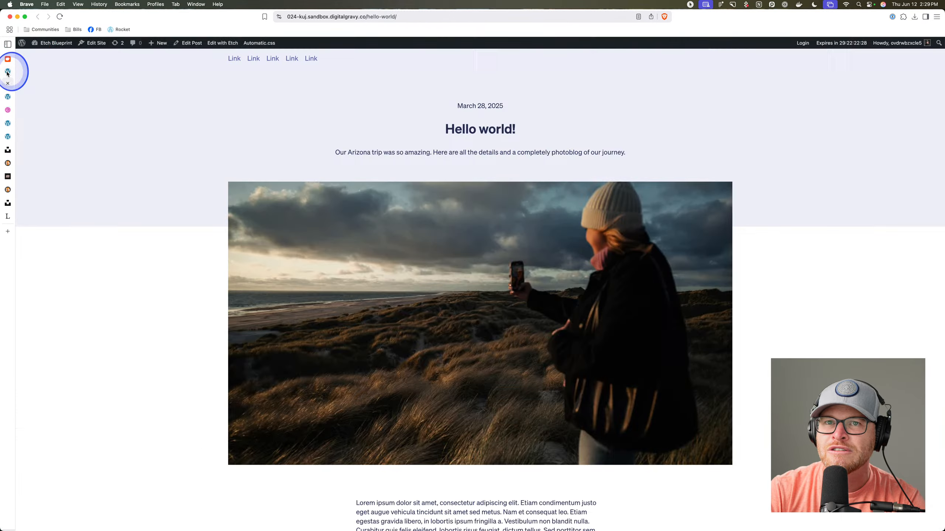
{"action": "left_click", "coordinate": [7, 73]}
{"action": "left_click", "coordinate": [222, 42]}
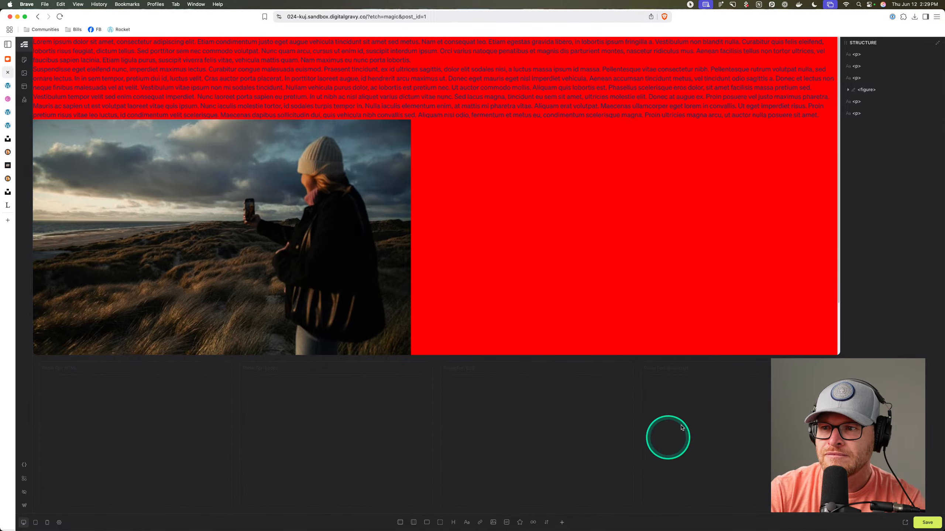
{"action": "left_click", "coordinate": [23, 90]}
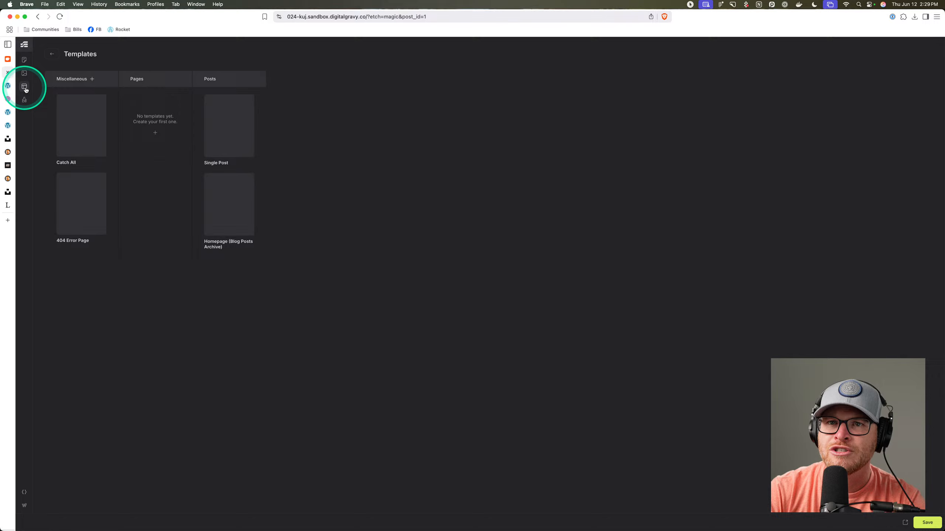
{"action": "left_click", "coordinate": [48, 55]}
Delete the leftover body rule from the ACSS Global SCSS and save.
{"action": "left_click", "coordinate": [25, 465]}
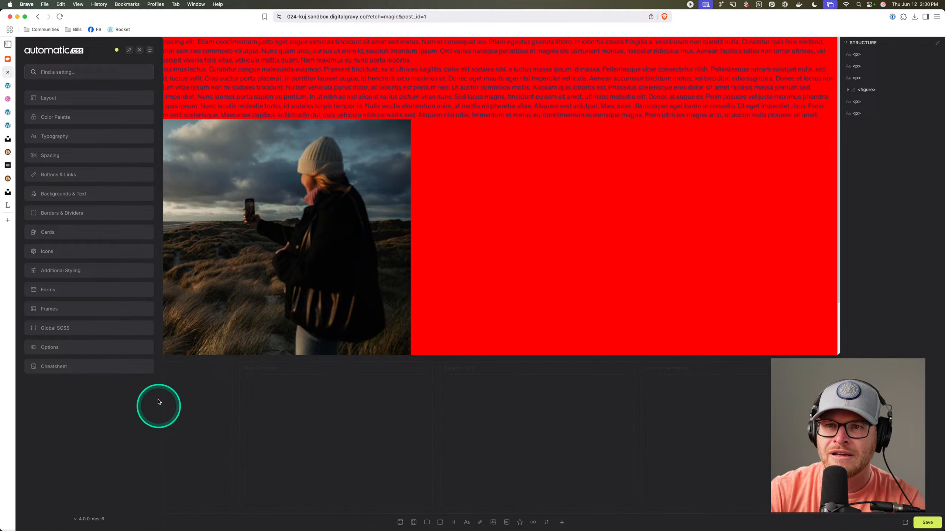
{"action": "left_click", "coordinate": [80, 337]}
{"action": "left_click_drag", "start_coordinate": [126, 251], "coordinate": [22, 225]}
{"action": "type", "text": "\\"}
{"action": "key", "text": "BackSpace"}
{"action": "key", "text": "BackSpace"}
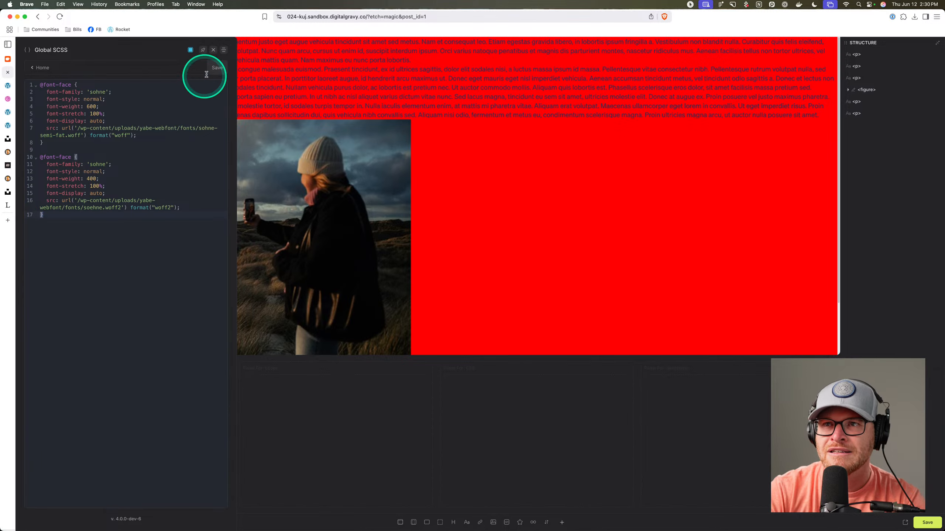
{"action": "left_click", "coordinate": [215, 70]}
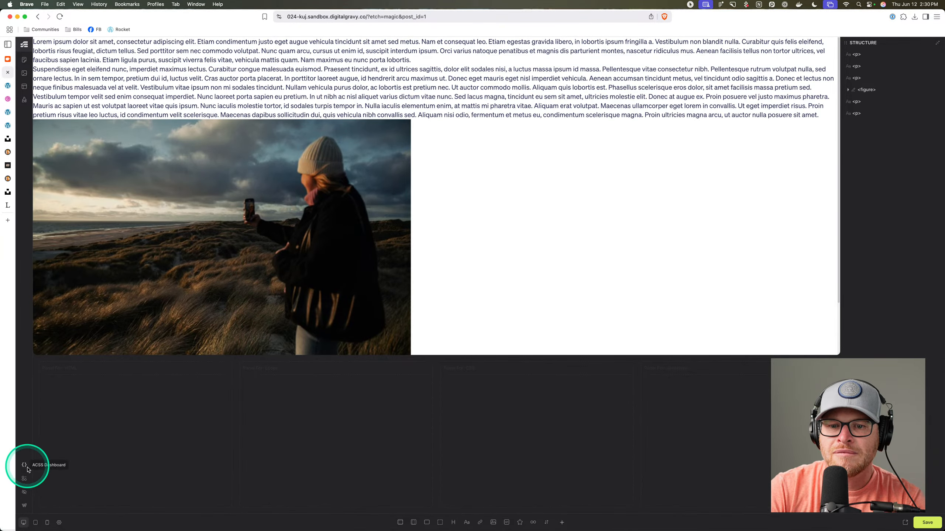
Leave the builder and open the Home page in Etch from the Pages list.
{"action": "left_click", "coordinate": [24, 505]}
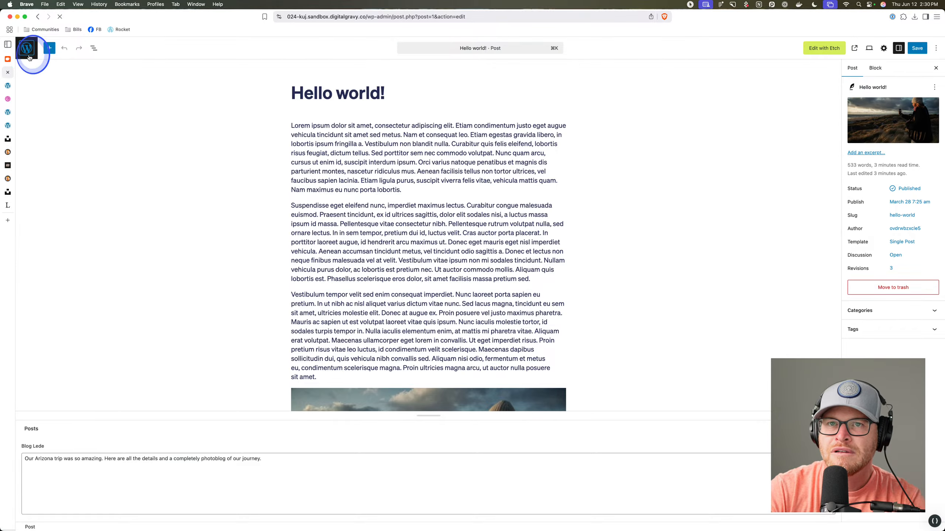
{"action": "left_click", "coordinate": [25, 47]}
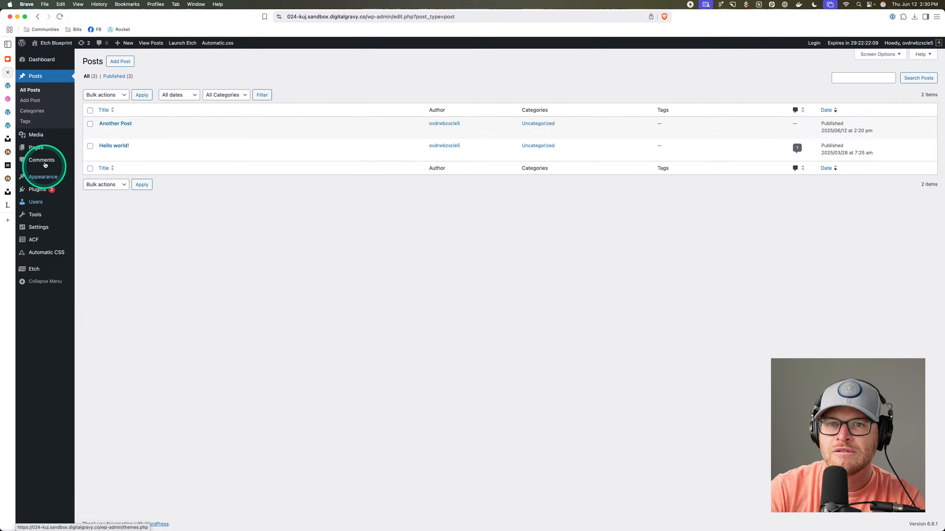
{"action": "left_click", "coordinate": [37, 147]}
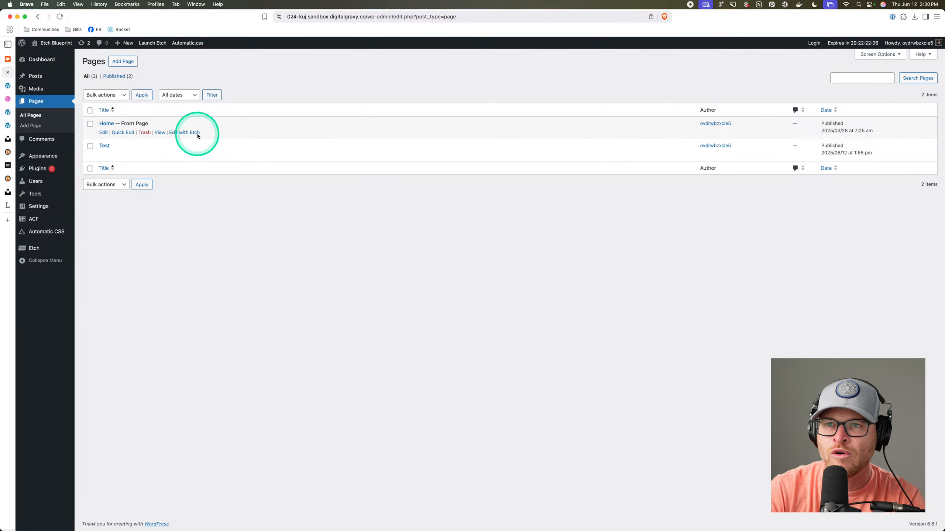
{"action": "left_click", "coordinate": [191, 132]}
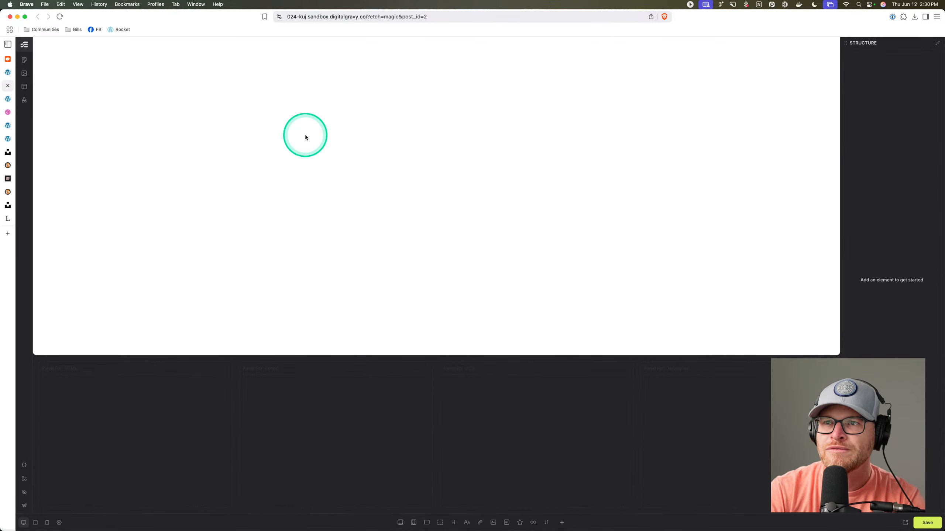
Dock and pin the Automatic.css panel on the right, then on the left, then close it.
{"action": "left_click", "coordinate": [25, 466]}
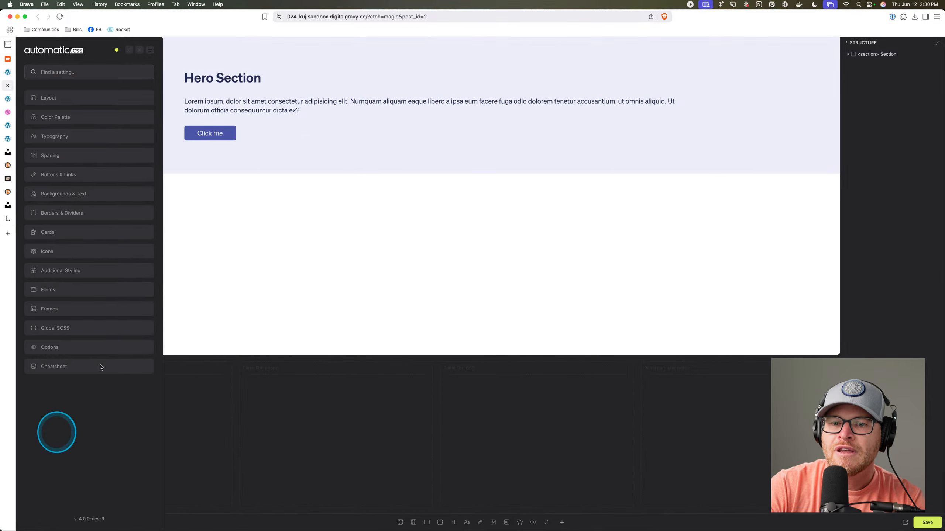
{"action": "left_click_drag", "start_coordinate": [81, 44], "coordinate": [893, 60]}
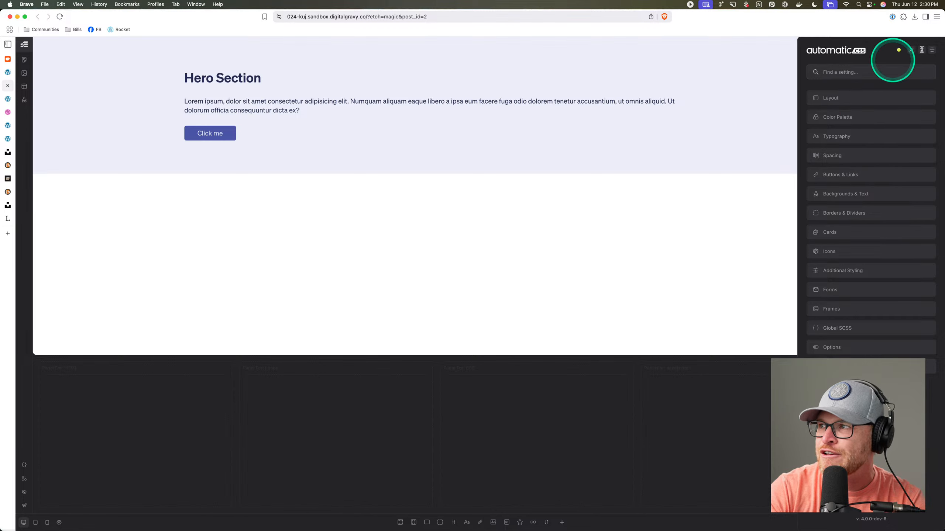
{"action": "left_click", "coordinate": [913, 51]}
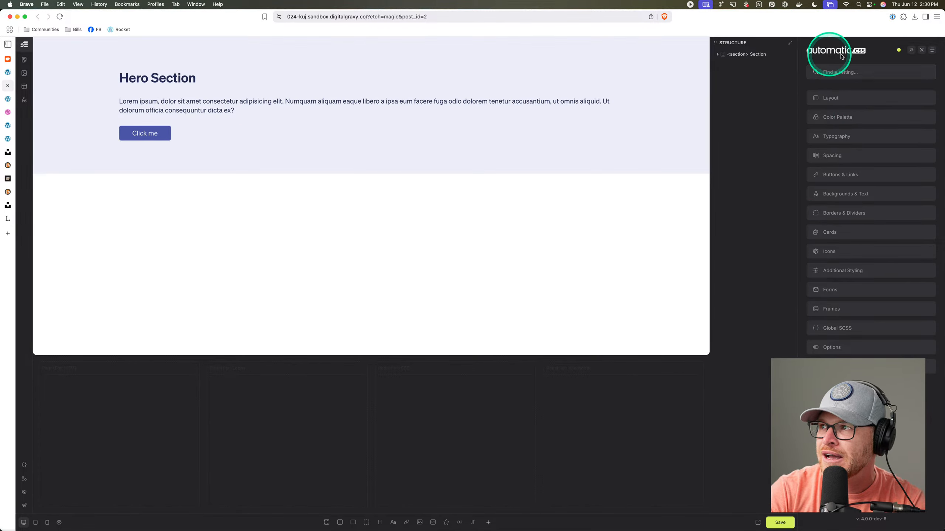
{"action": "left_click", "coordinate": [911, 50]}
{"action": "left_click_drag", "start_coordinate": [847, 52], "coordinate": [36, 83]}
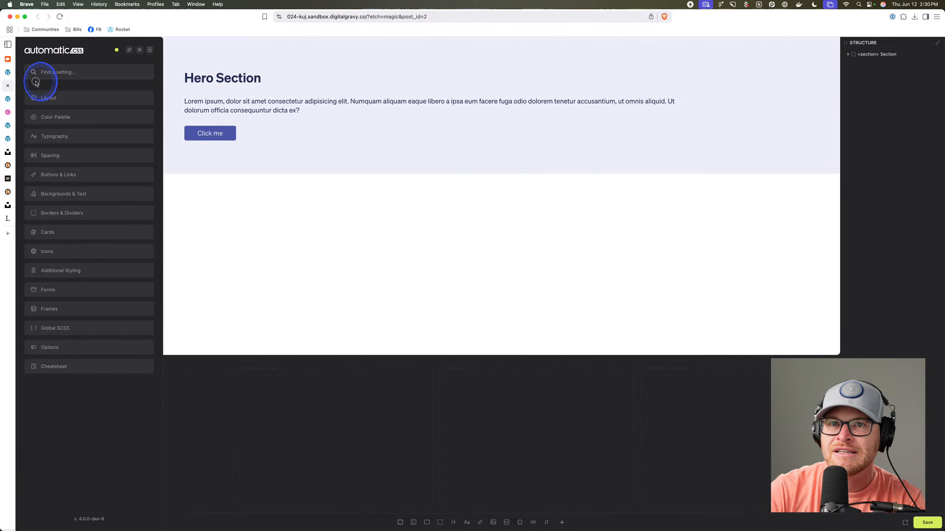
{"action": "left_click", "coordinate": [129, 51]}
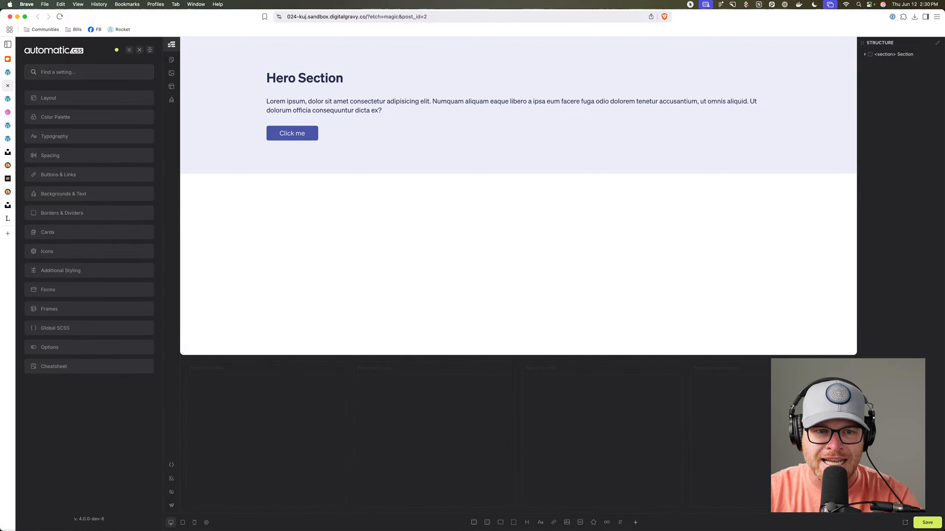
{"action": "left_click", "coordinate": [138, 50]}
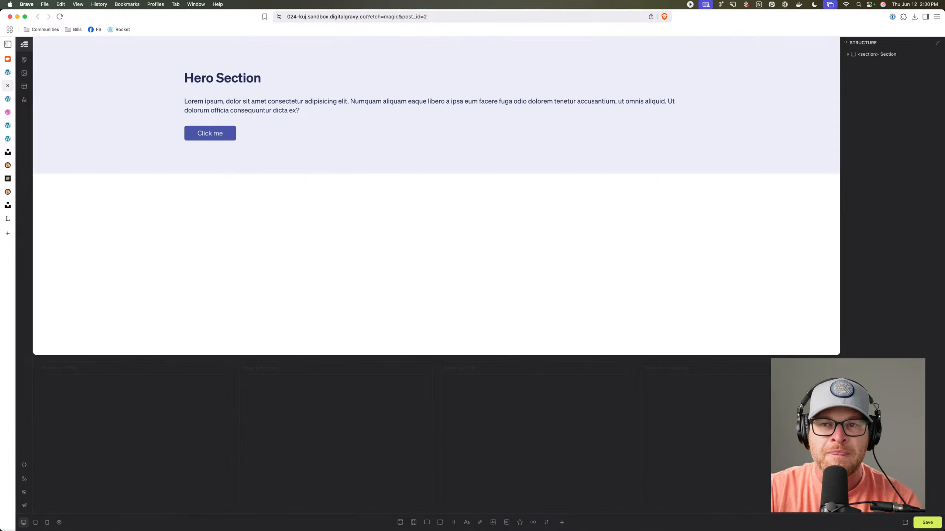
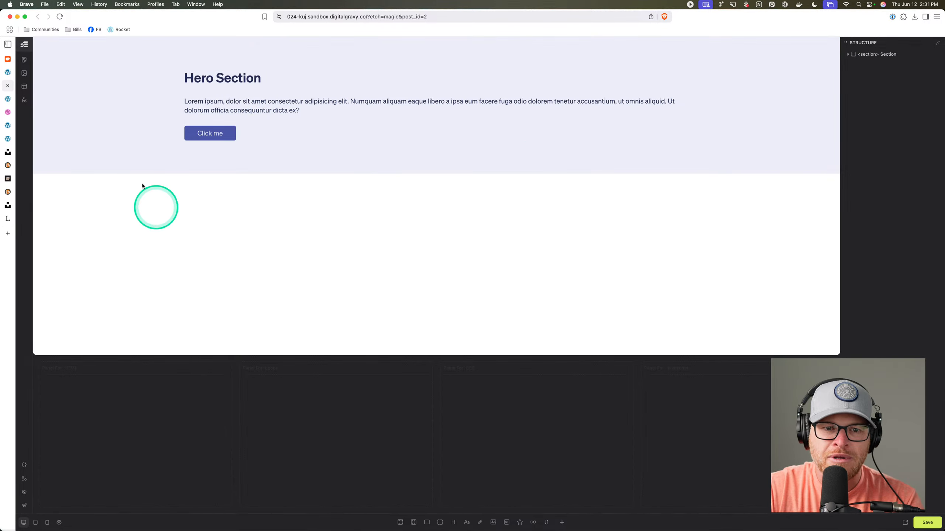
In WordPress admin, go to ACF Post Types and start a new post type.
{"action": "left_click", "coordinate": [9, 98]}
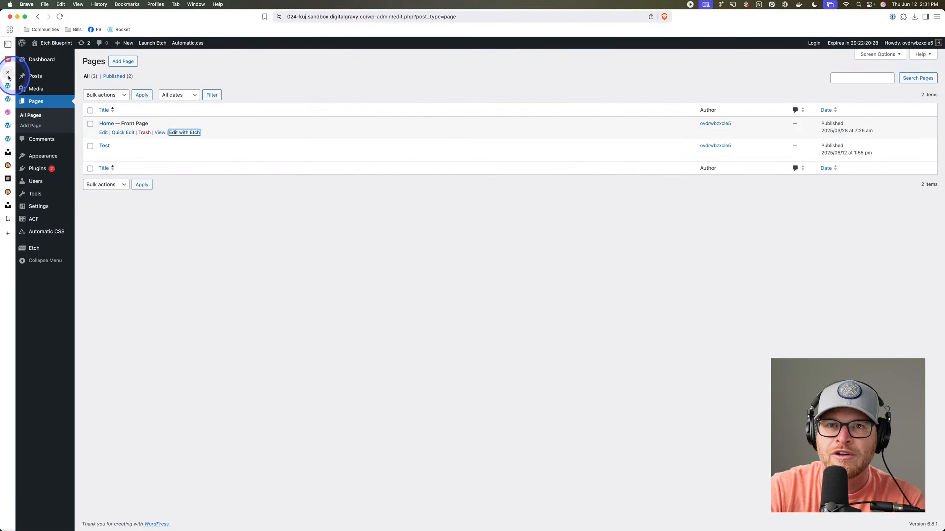
{"action": "left_click", "coordinate": [35, 217]}
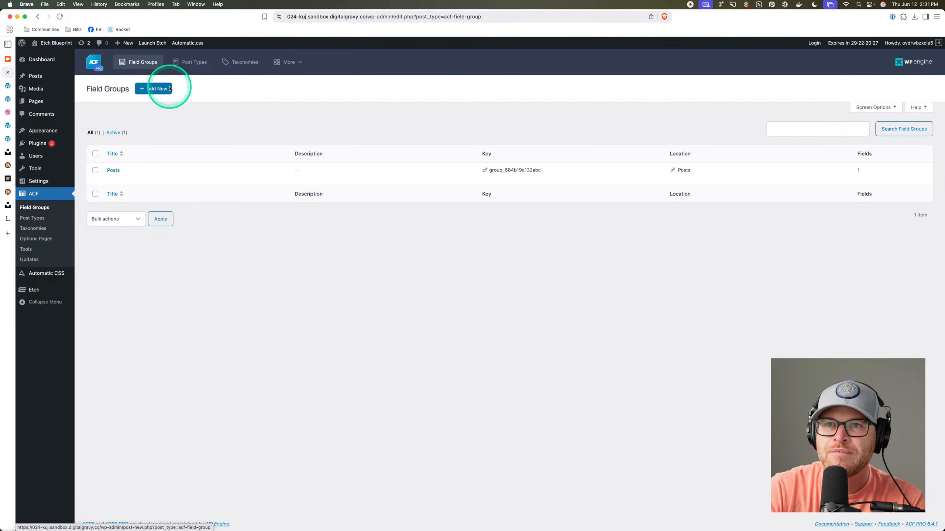
{"action": "left_click", "coordinate": [153, 89]}
{"action": "left_click", "coordinate": [33, 218]}
{"action": "left_click", "coordinate": [153, 89]}
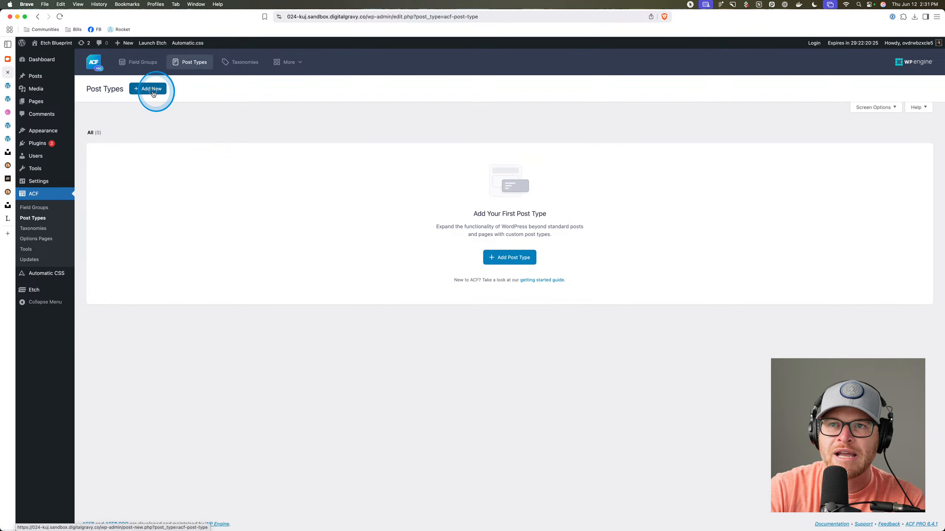
Enter Team as the plural and singular label and save the post type.
{"action": "left_click", "coordinate": [152, 157]}
{"action": "type", "text": "team"}
{"action": "key", "text": "BackSpace"}
{"action": "key", "text": "BackSpace"}
{"action": "key", "text": "BackSpace"}
{"action": "key", "text": "BackSpace"}
{"action": "key", "text": "BackSpace"}
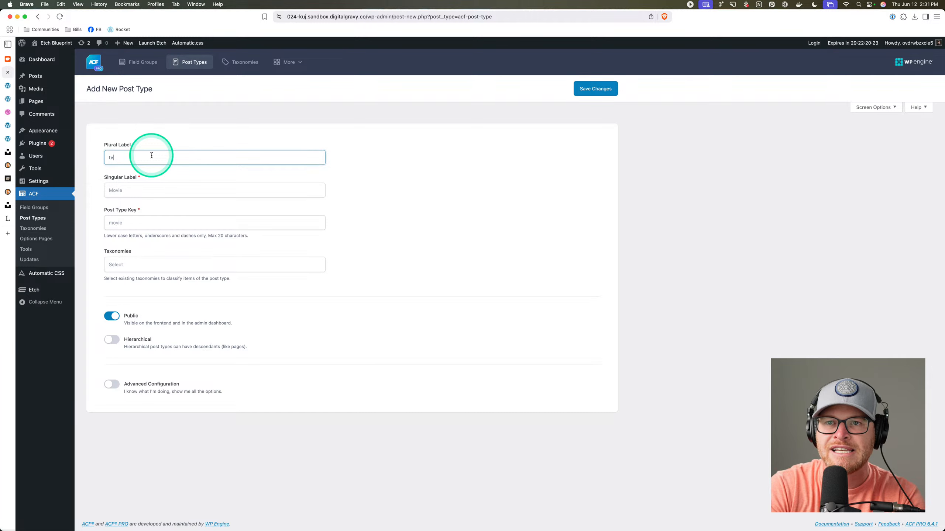
{"action": "type", "text": "Team"}
{"action": "key", "text": "Tab"}
{"action": "key", "text": "Tab"}
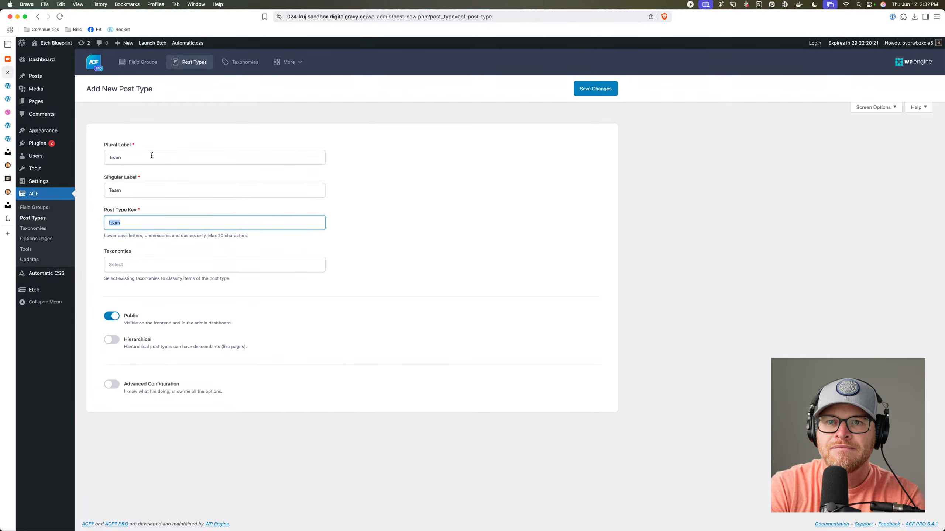
{"action": "key", "text": "Tab"}
{"action": "key", "text": "shift+Tab"}
{"action": "key", "text": "Tab"}
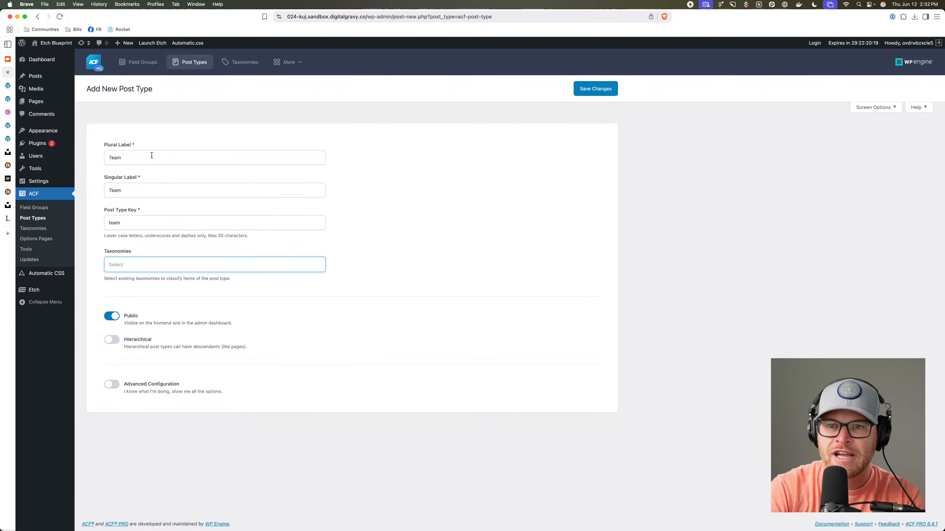
{"action": "left_click", "coordinate": [595, 89]}
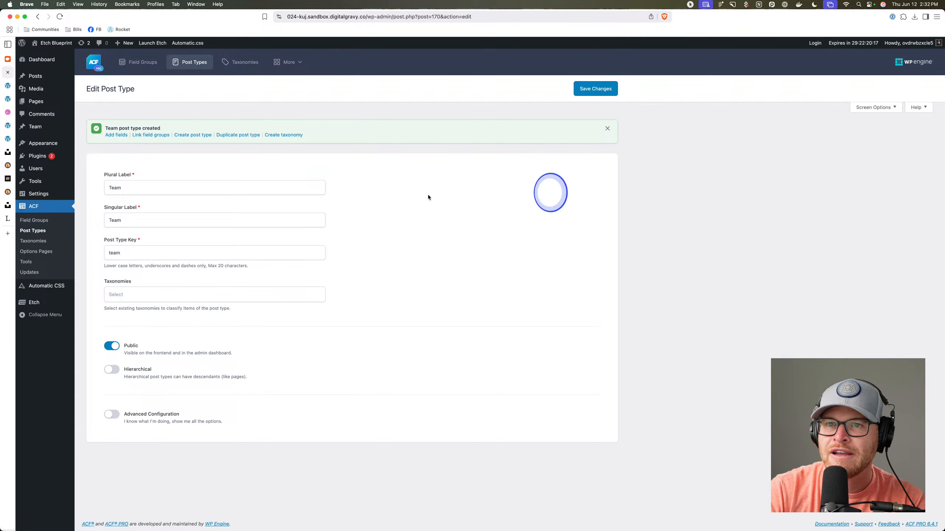
Open the Home page in Etch from the Pages list and show the Templates overview.
{"action": "mouse_move", "coordinate": [47, 128]}
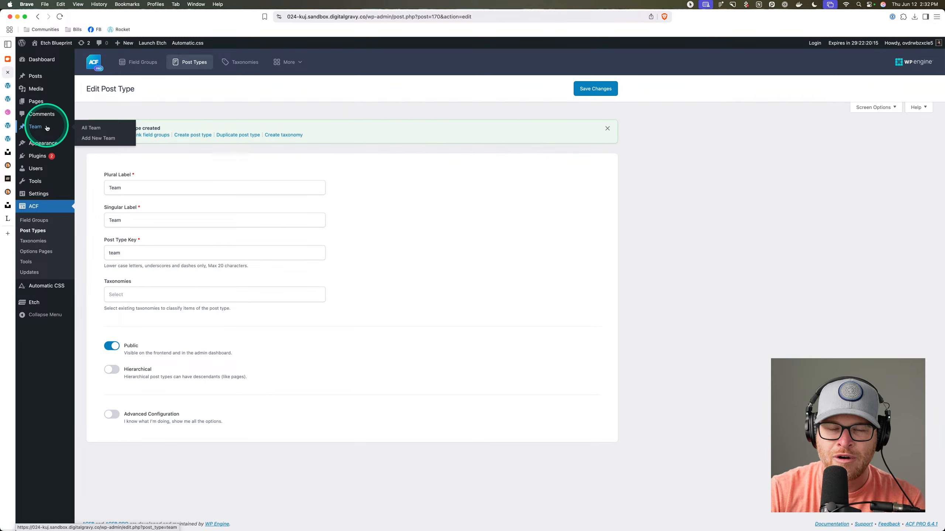
{"action": "left_click", "coordinate": [45, 101]}
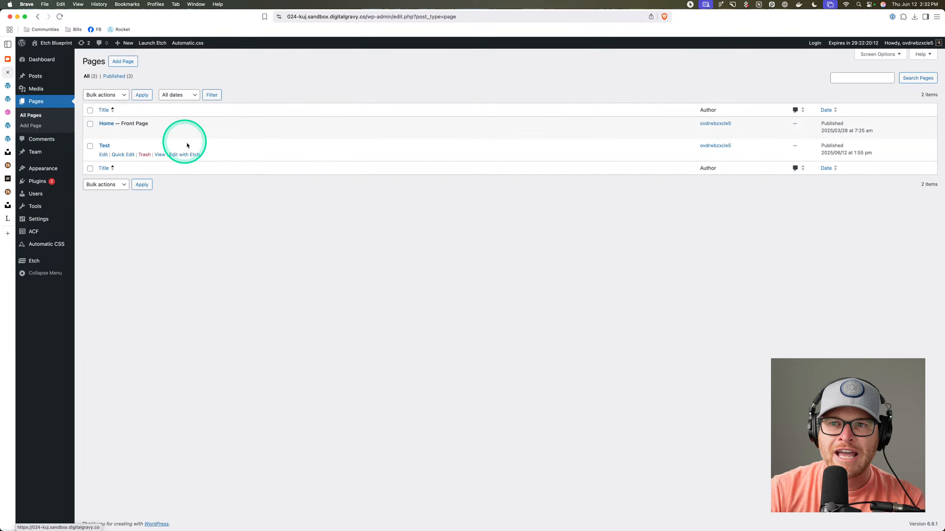
{"action": "left_click", "coordinate": [174, 131]}
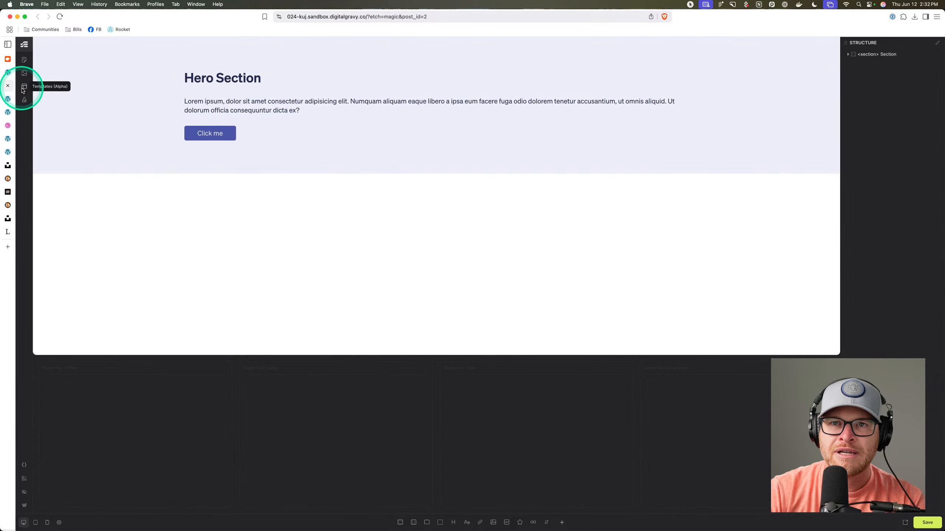
{"action": "left_click", "coordinate": [23, 87]}
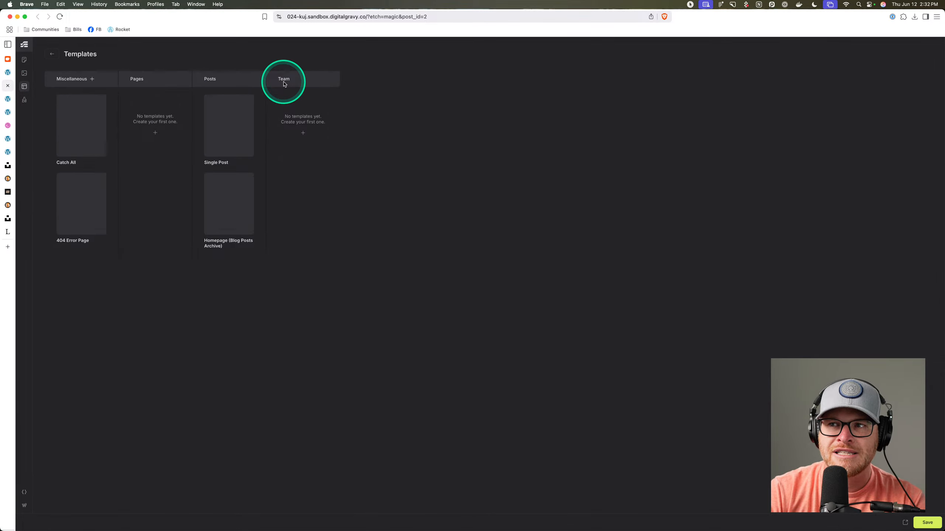
Check the Team template options, which offer only Single Team, then switch to the front-end post tab.
{"action": "left_click", "coordinate": [302, 134]}
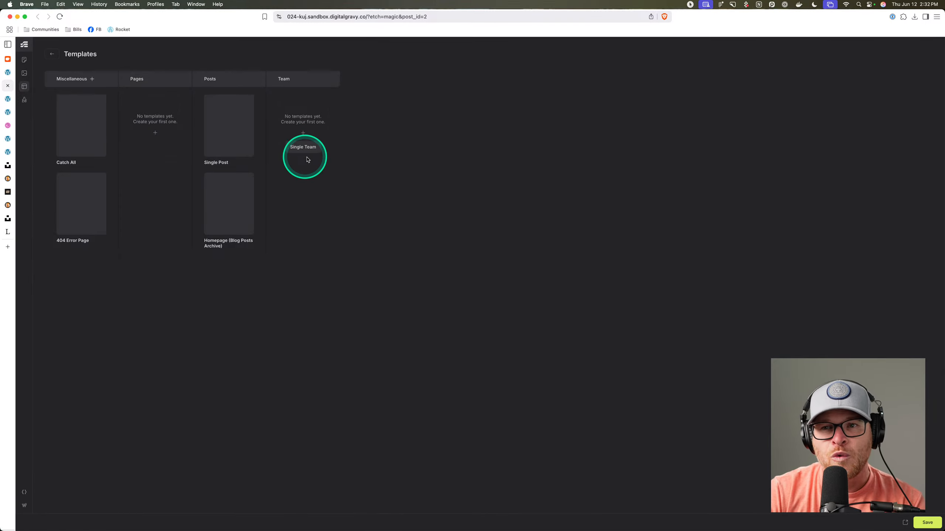
{"action": "left_click", "coordinate": [10, 99]}
{"action": "left_click", "coordinate": [14, 112]}
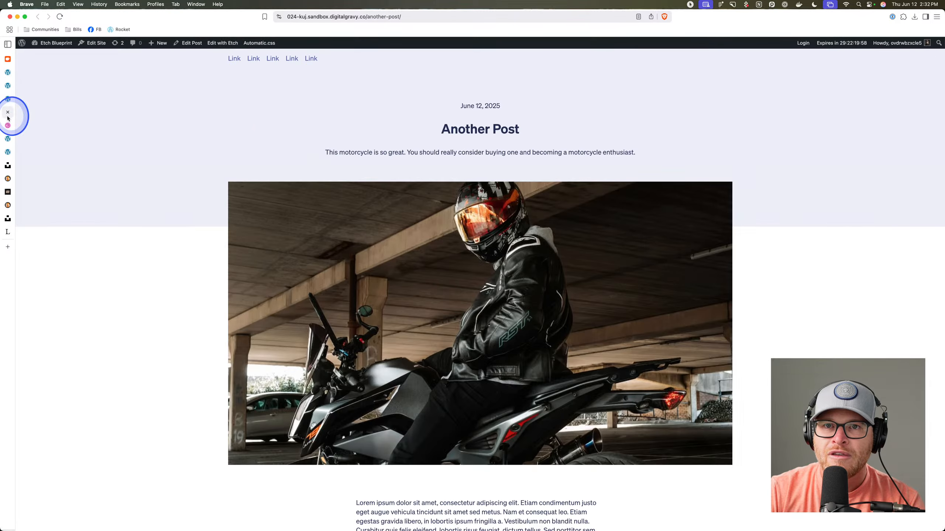
Open the Team post type for editing from the ACF post types list.
{"action": "left_click", "coordinate": [9, 73]}
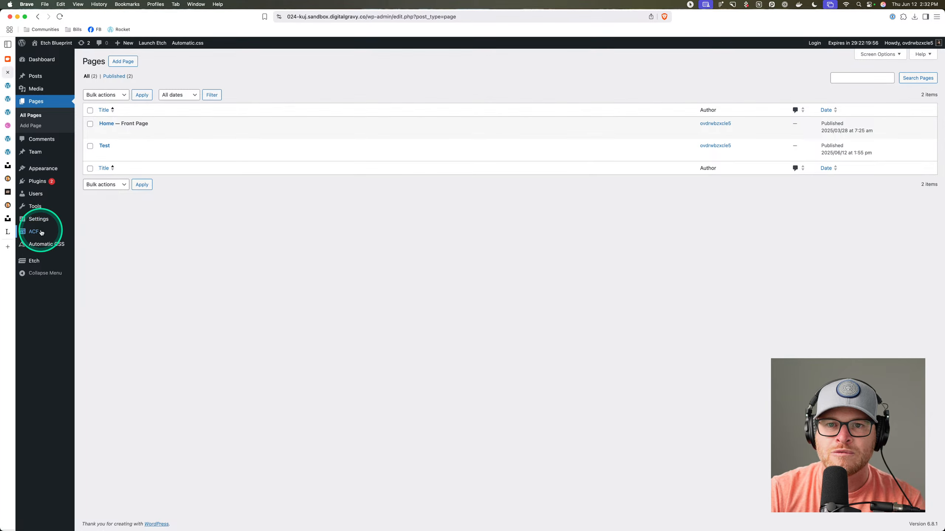
{"action": "mouse_move", "coordinate": [44, 231]}
{"action": "left_click", "coordinate": [97, 240]}
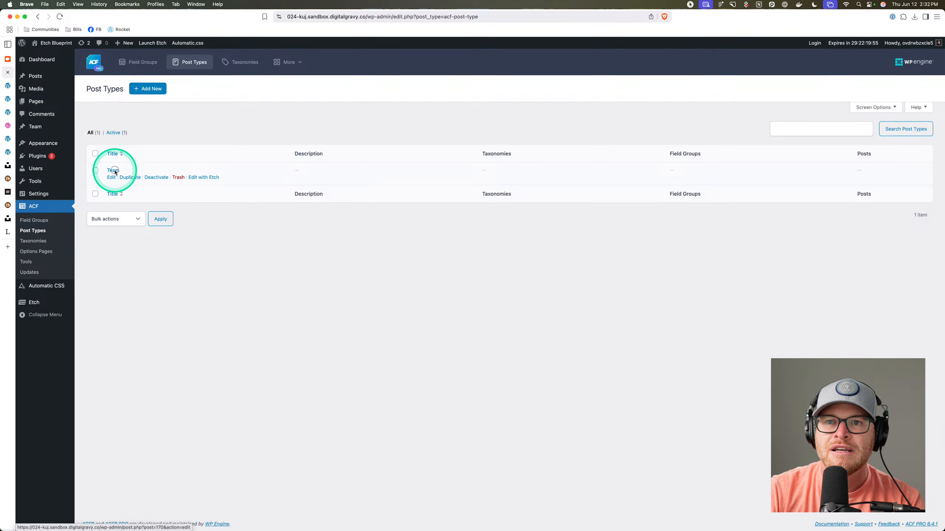
{"action": "left_click", "coordinate": [113, 170]}
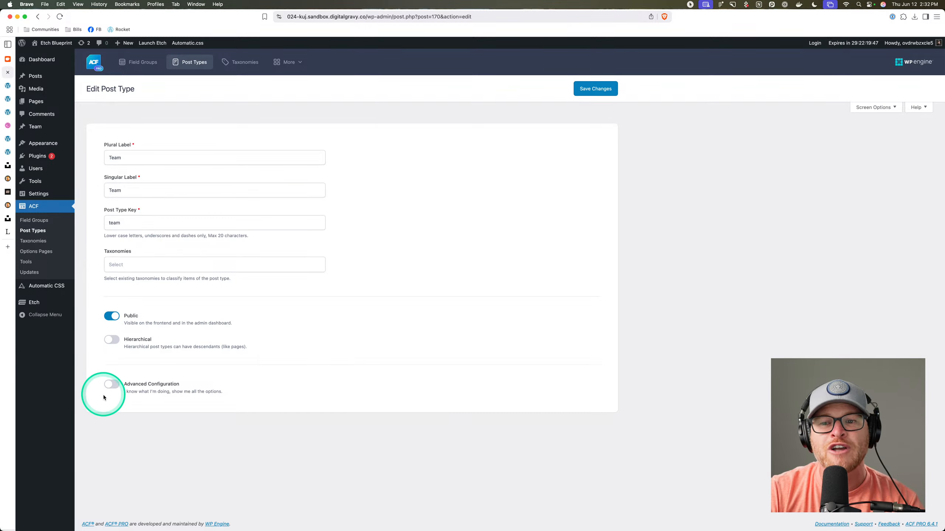
Turn on advanced configuration, enable Archive under the URLs settings, and save.
{"action": "left_click", "coordinate": [111, 384]}
{"action": "scroll", "coordinate": [153, 371], "scroll_direction": "down", "scroll_amount": 5}
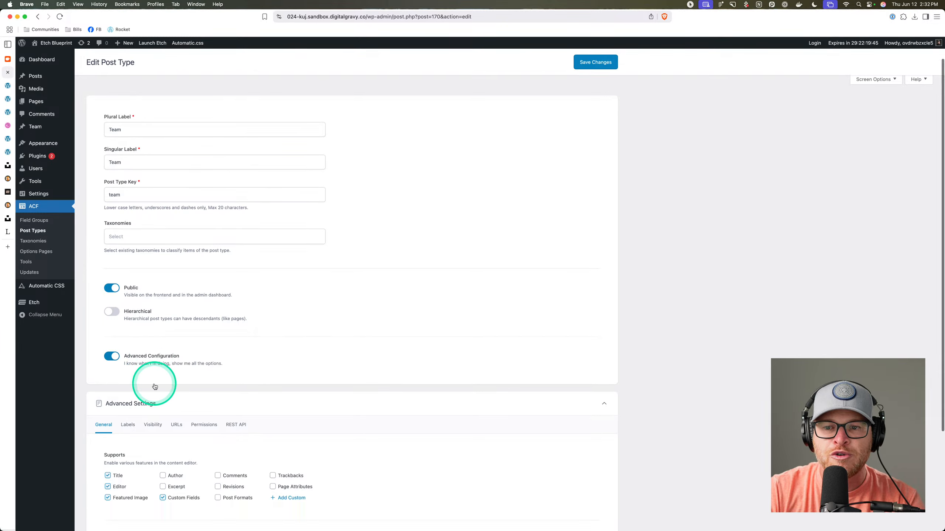
{"action": "left_click", "coordinate": [176, 293]}
{"action": "scroll", "coordinate": [169, 396], "scroll_direction": "down", "scroll_amount": 3}
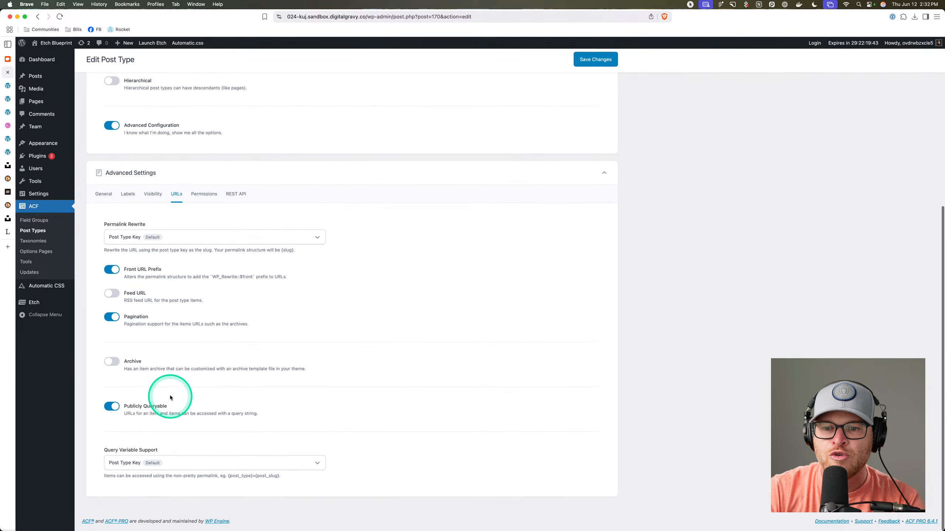
{"action": "left_click", "coordinate": [112, 365]}
{"action": "left_click", "coordinate": [595, 62]}
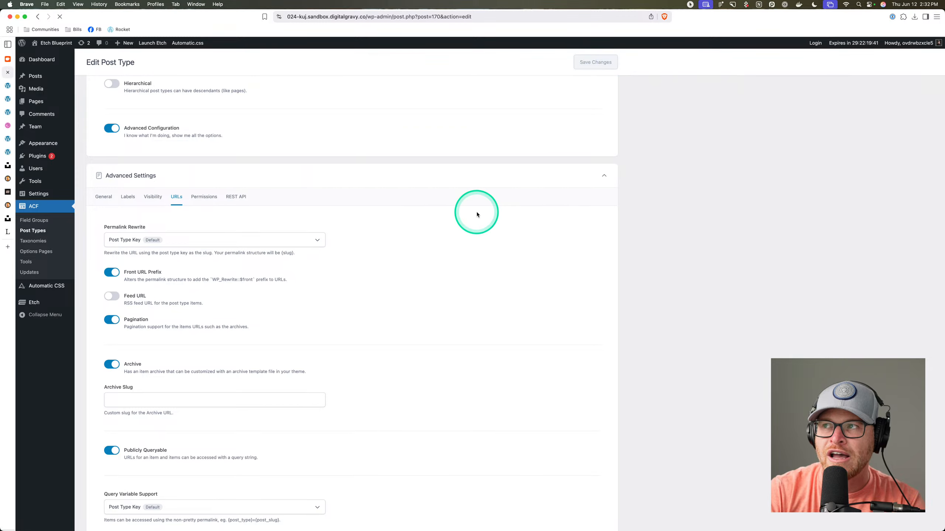
Reload Etch, confirm Team now offers Team Archive and Single Team templates, and return to the canvas.
{"action": "left_click", "coordinate": [7, 86]}
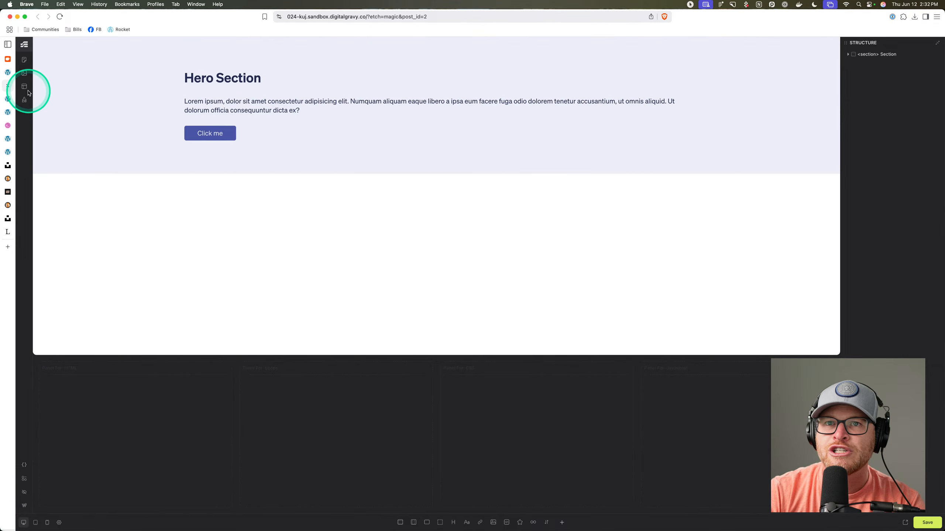
{"action": "left_click", "coordinate": [25, 87]}
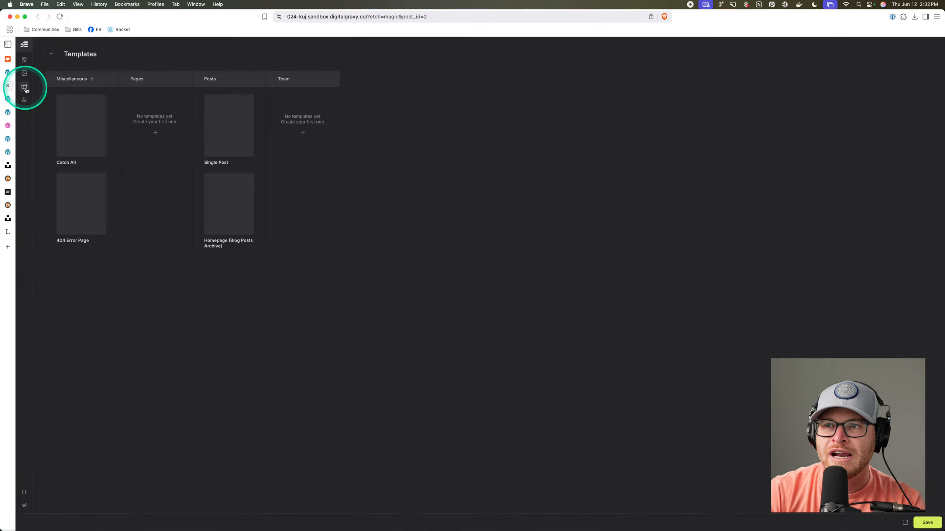
{"action": "left_click", "coordinate": [302, 133]}
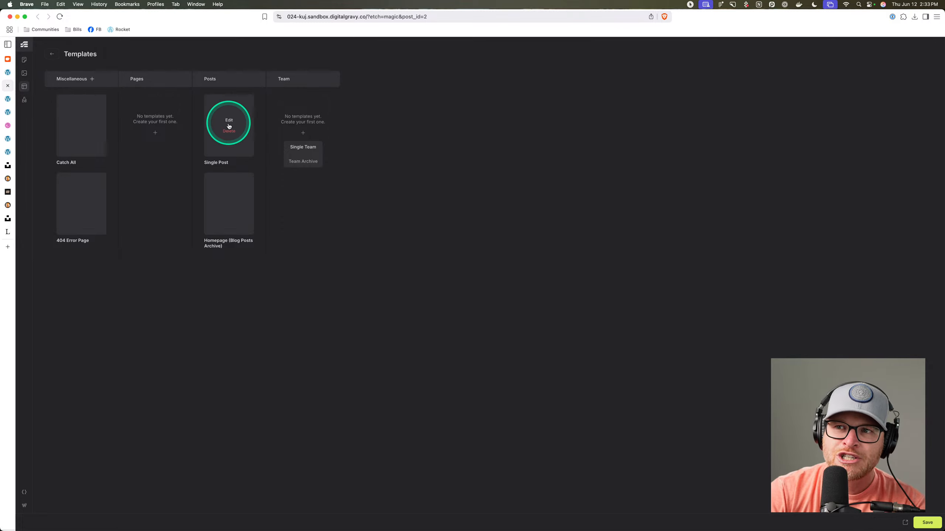
{"action": "mouse_move", "coordinate": [238, 110]}
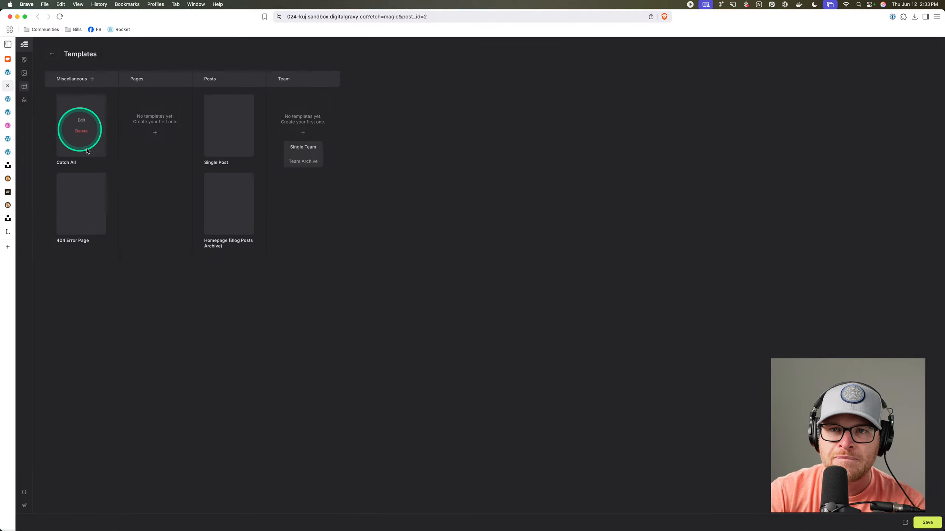
{"action": "left_click", "coordinate": [406, 191]}
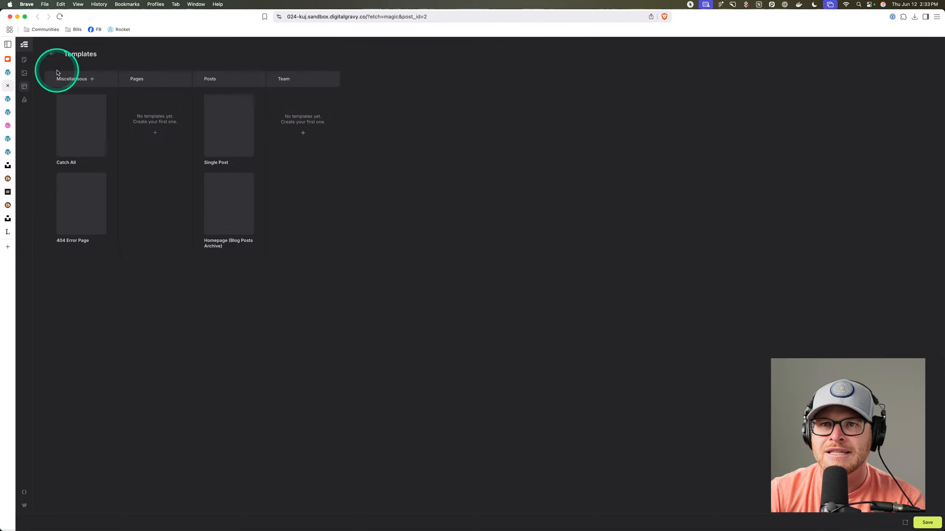
{"action": "left_click", "coordinate": [52, 54]}
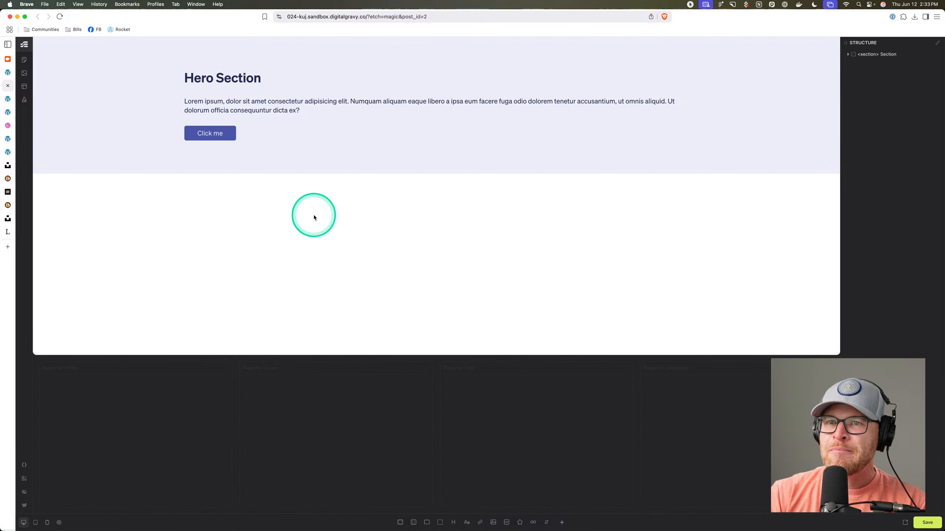
Select the hero section to review its HTML and CSS, then bring up the Style Manager.
{"action": "left_click", "coordinate": [141, 79]}
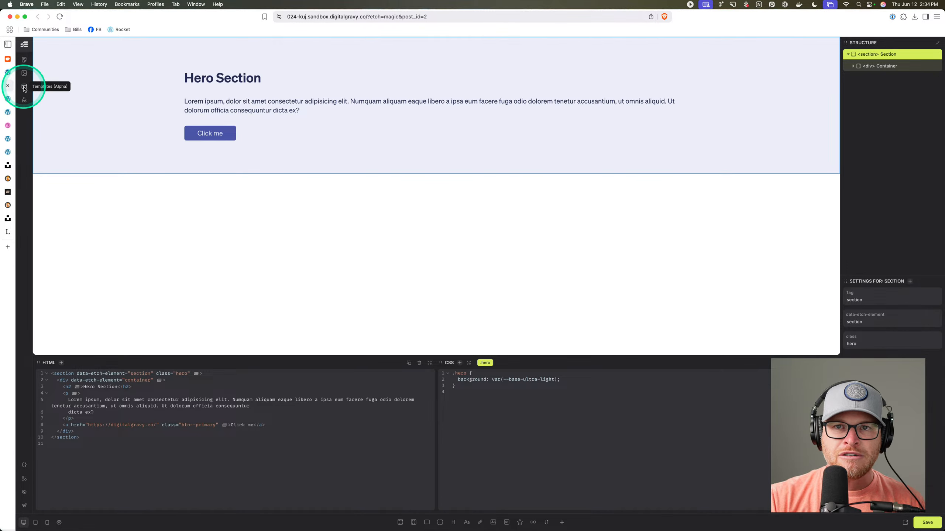
{"action": "left_click", "coordinate": [25, 100]}
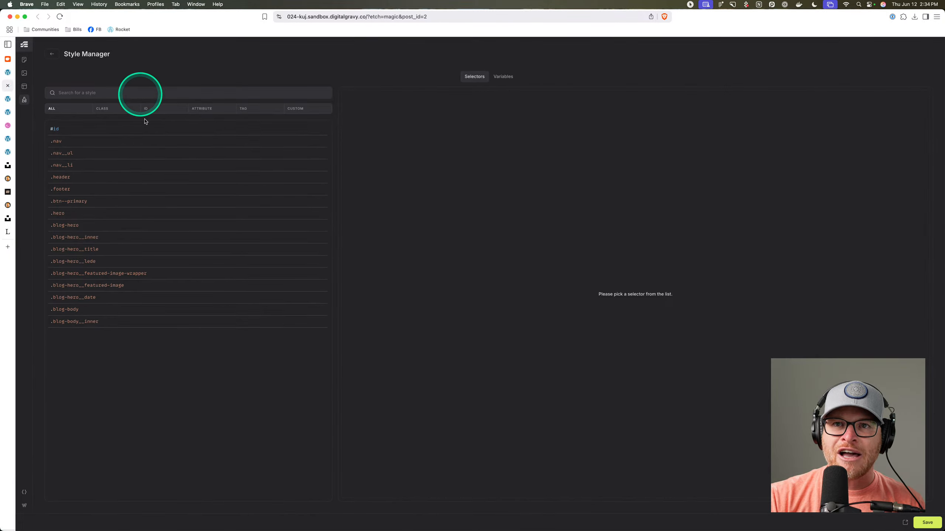
View the CSS variable collections, select the hero Container, and glance over the templates overview.
{"action": "left_click", "coordinate": [504, 77]}
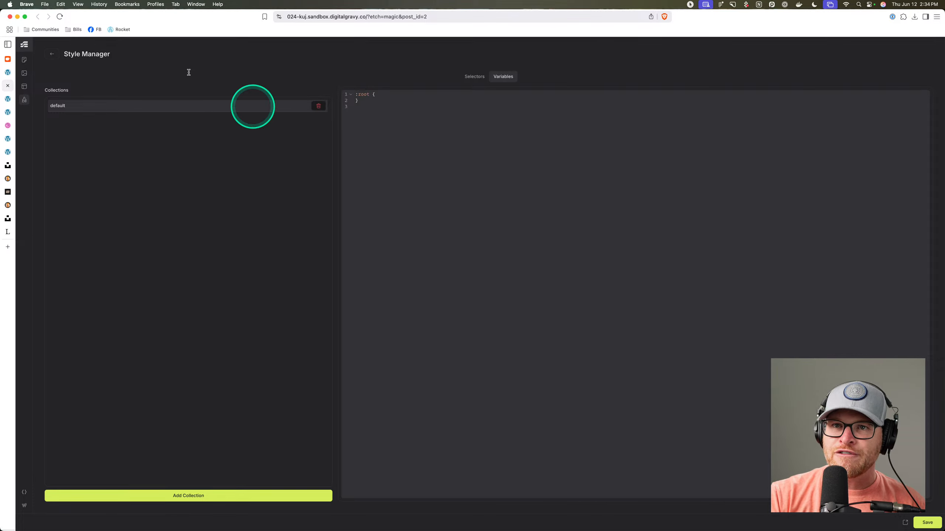
{"action": "left_click", "coordinate": [52, 54]}
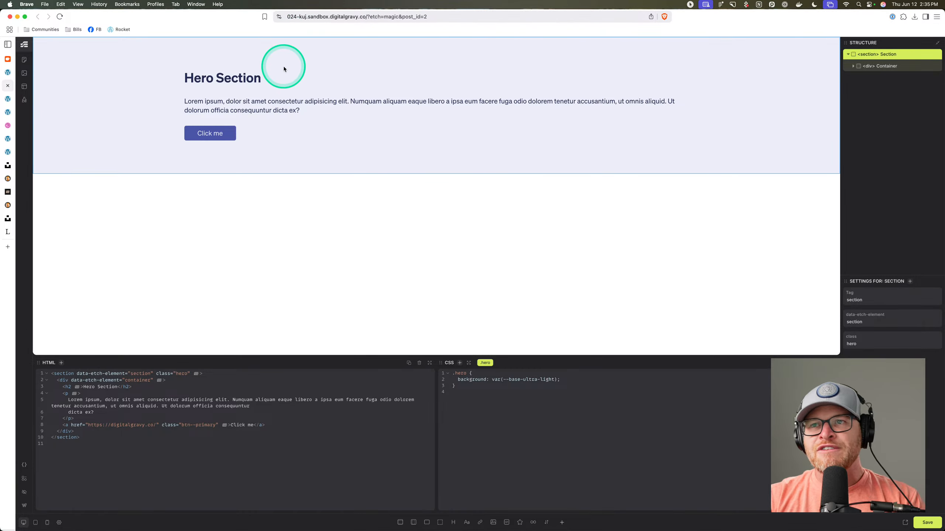
{"action": "left_click", "coordinate": [287, 88]}
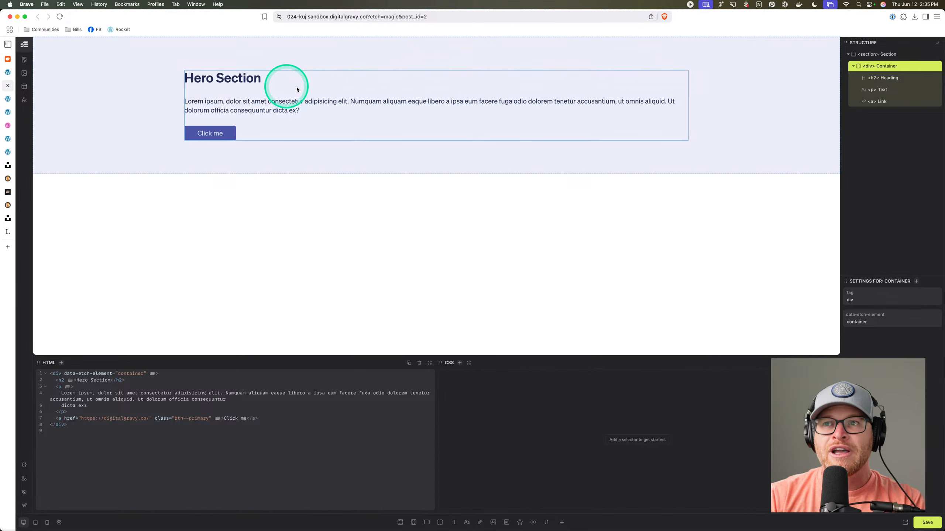
{"action": "left_click", "coordinate": [23, 88]}
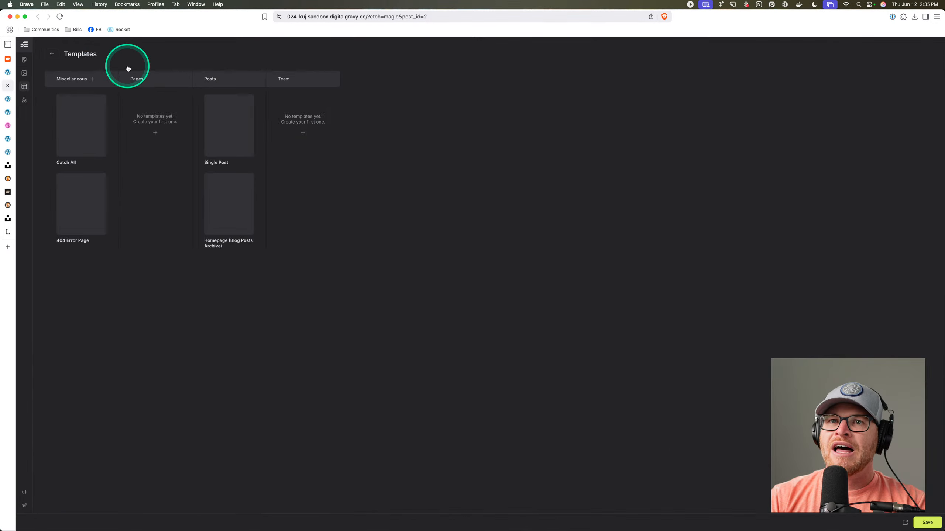
{"action": "left_click", "coordinate": [52, 55]}
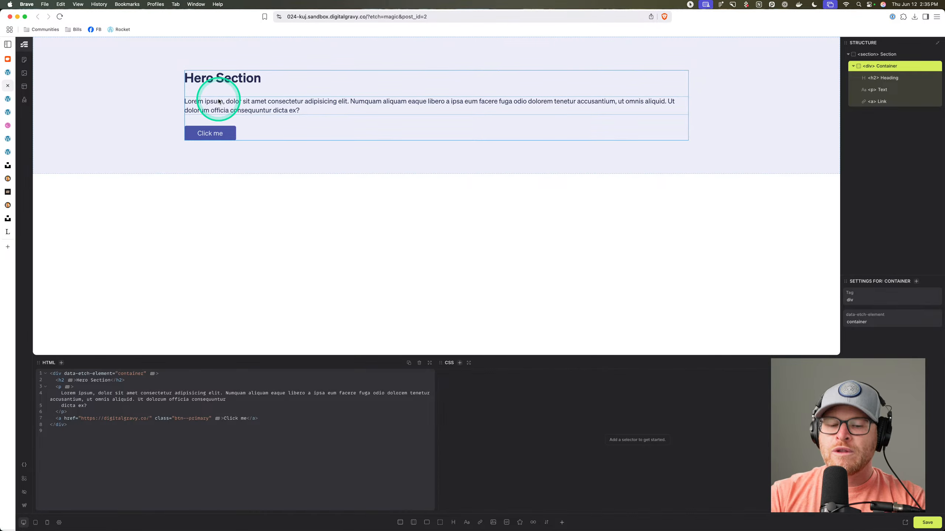
Search the web for shadcn in a new tab and open the shadcn/ui homepage.
{"action": "key", "text": "super+t"}
{"action": "type", "text": "shadcn"}
{"action": "key", "text": "Return"}
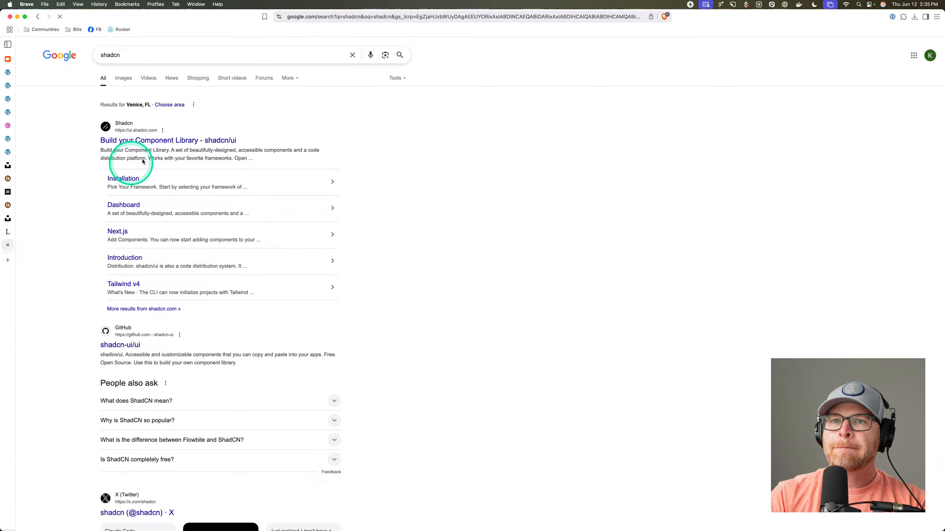
{"action": "left_click", "coordinate": [164, 141]}
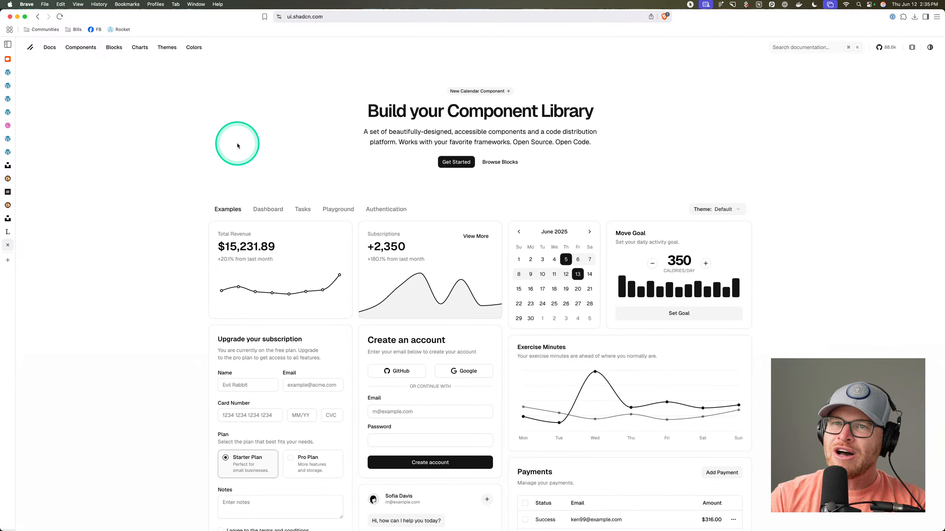
Browse the shadcn/ui examples and components, then open the Accordion documentation page.
{"action": "scroll", "coordinate": [435, 153], "scroll_direction": "down", "scroll_amount": 4}
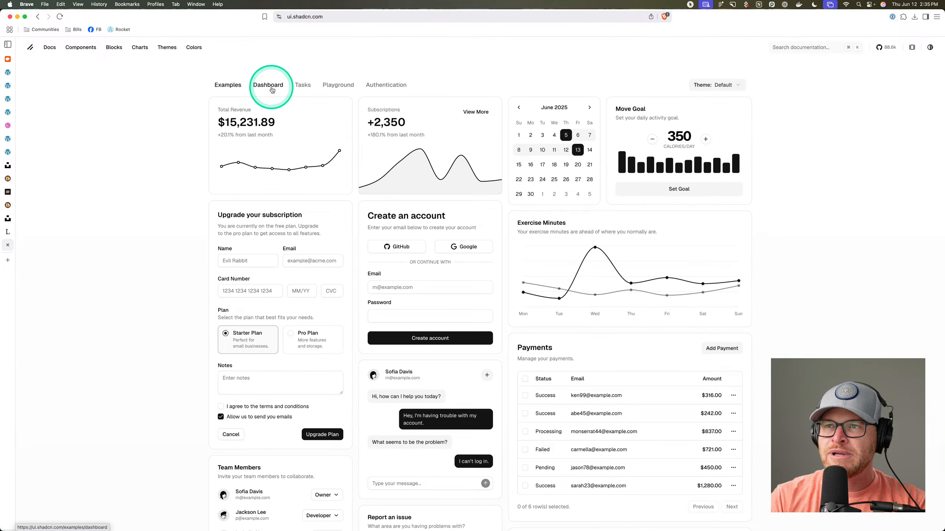
{"action": "left_click", "coordinate": [273, 88]}
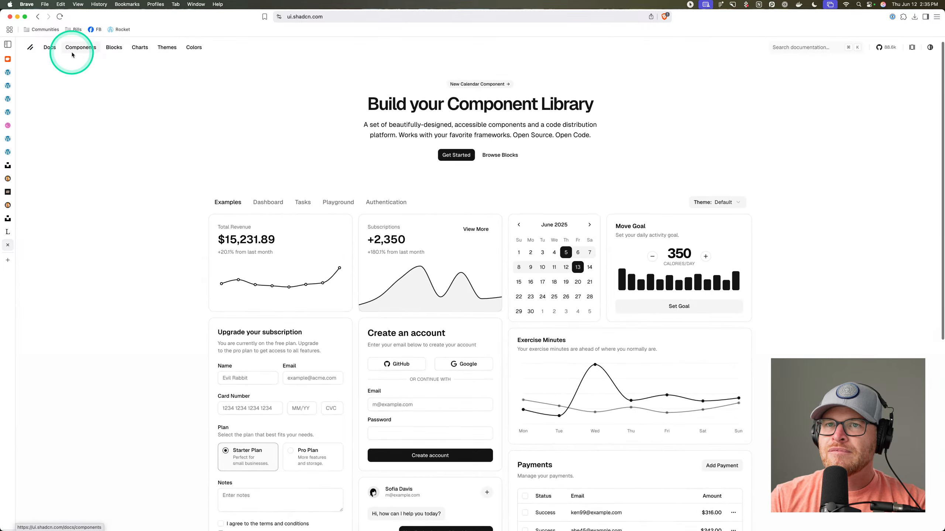
{"action": "left_click", "coordinate": [74, 50]}
{"action": "left_click", "coordinate": [51, 48]}
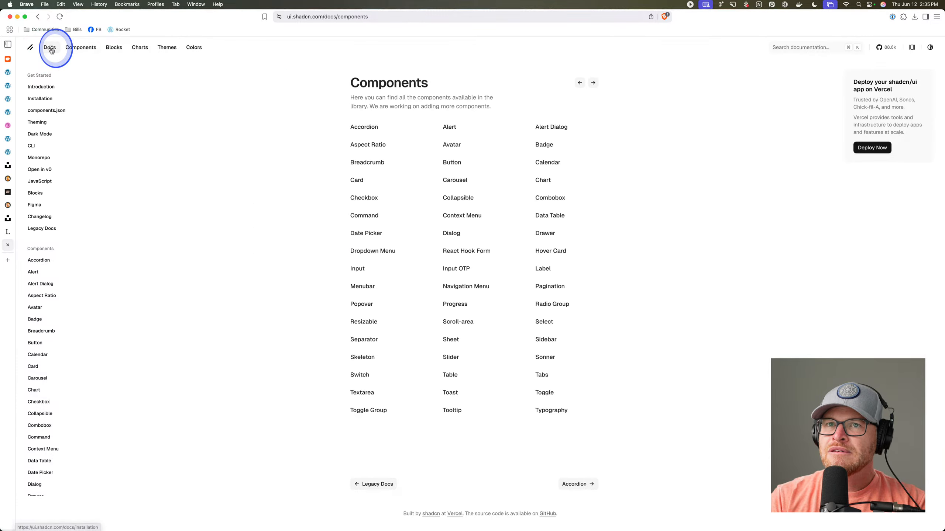
{"action": "left_click", "coordinate": [72, 51]}
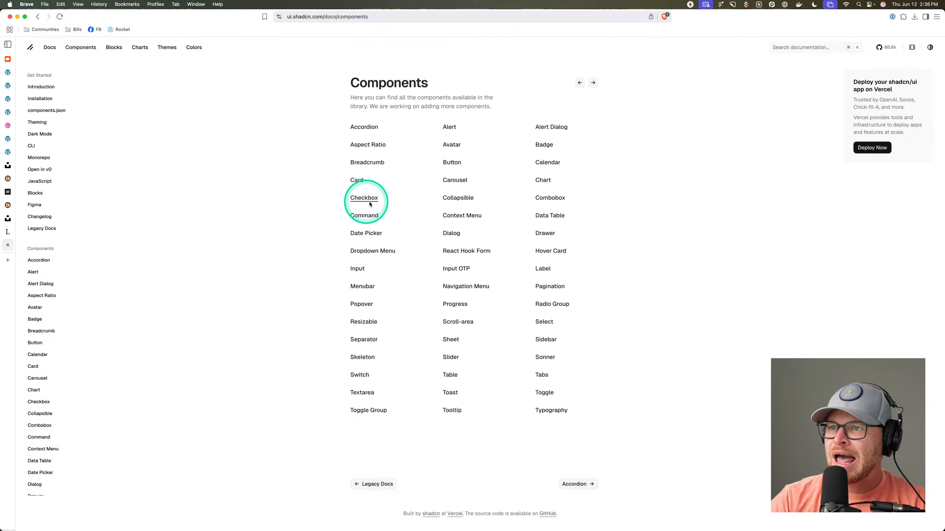
{"action": "left_click", "coordinate": [468, 201]}
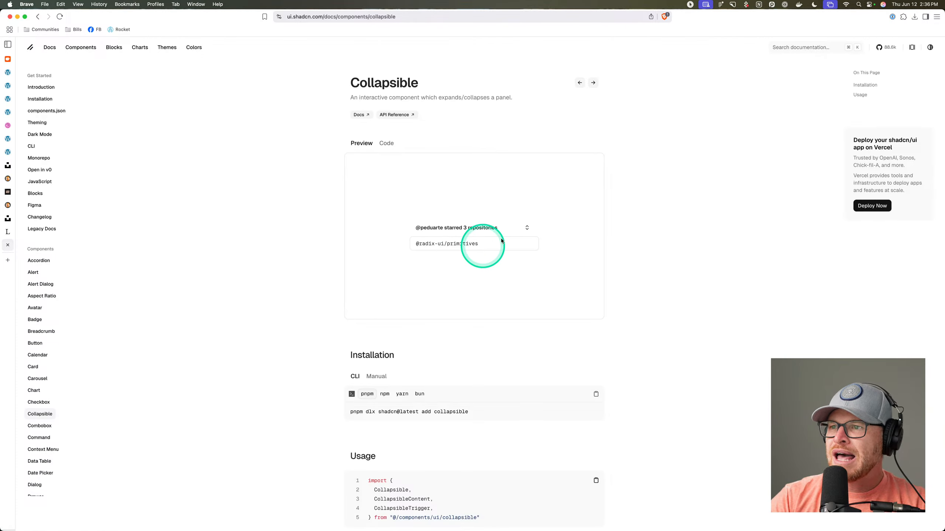
{"action": "left_click", "coordinate": [38, 16]}
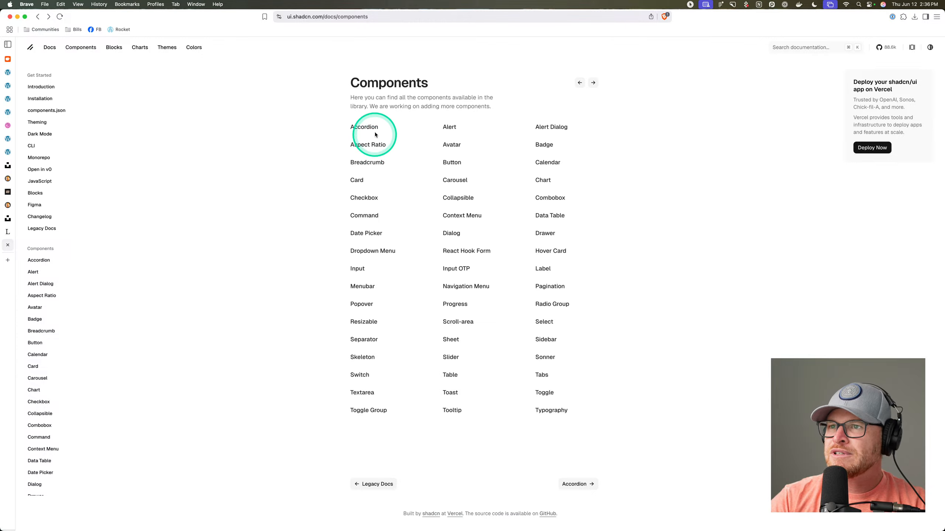
{"action": "left_click", "coordinate": [363, 128]}
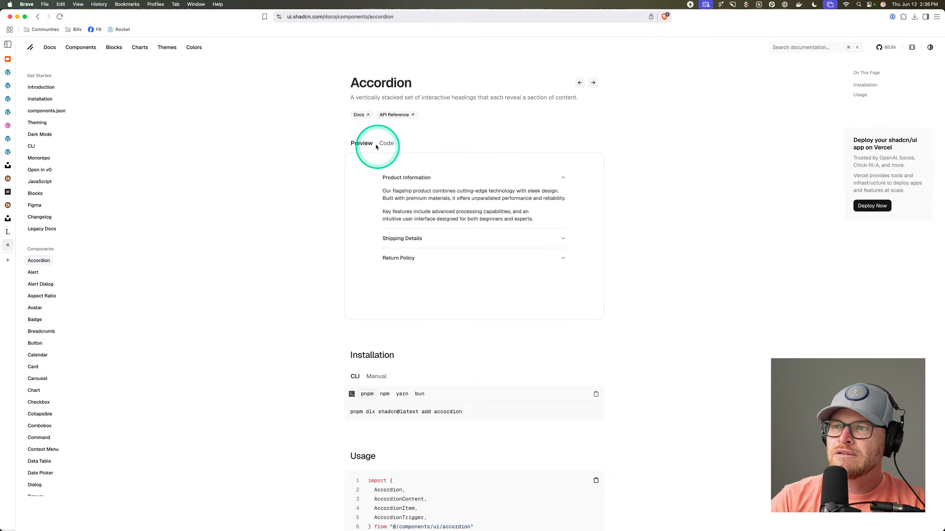
{"action": "left_click", "coordinate": [403, 17]}
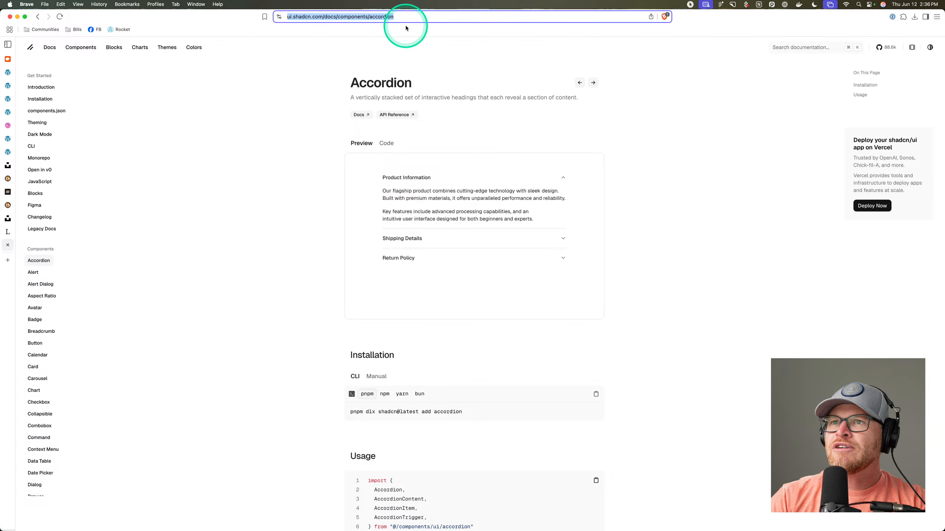
Load grok.com in a new tab.
{"action": "key", "text": "super+t"}
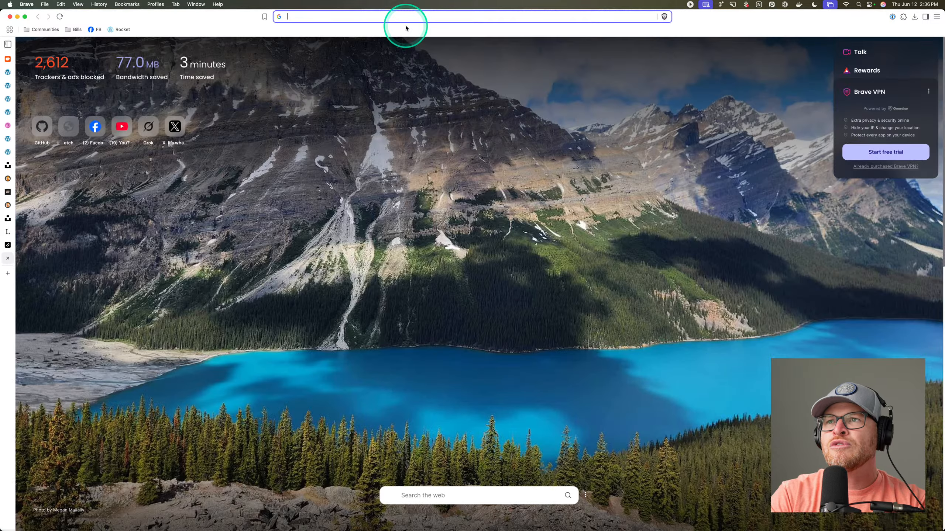
{"action": "type", "text": "grok"}
{"action": "key", "text": "Return"}
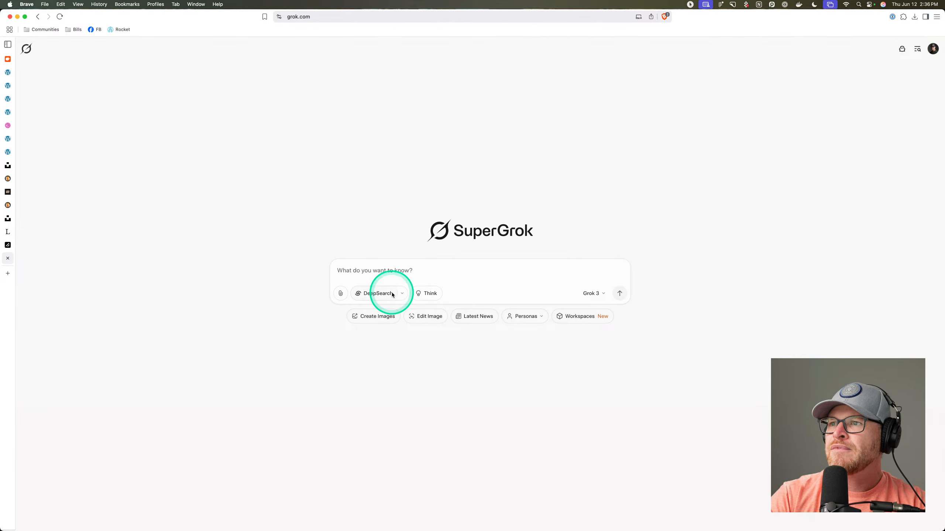
Ask Grok to convert the shadcn accordion into accessible vanilla JS with BEM-named, nested CSS.
{"action": "type", "text": "I wa"}
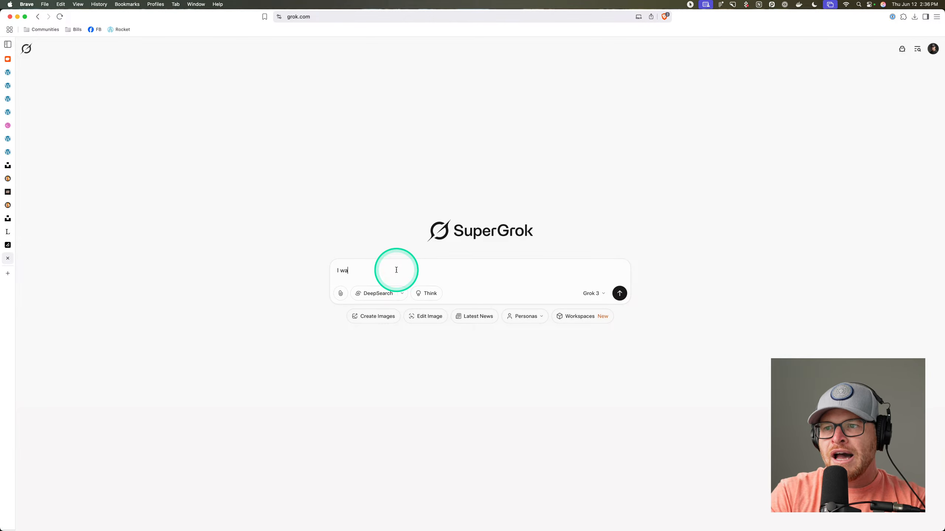
{"action": "type", "text": "nt to conver this"}
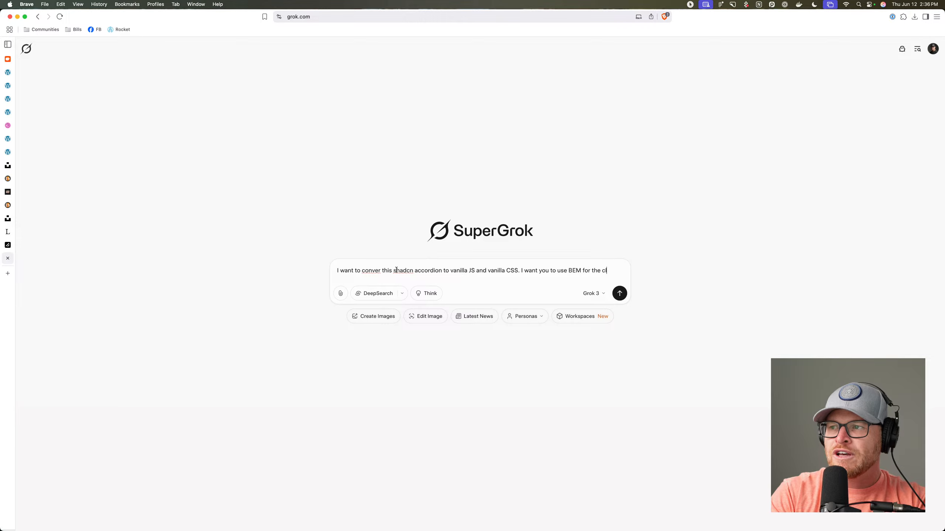
{"action": "type", "text": "ass names and I want you to nest all the CSS at the parent selector wi"}
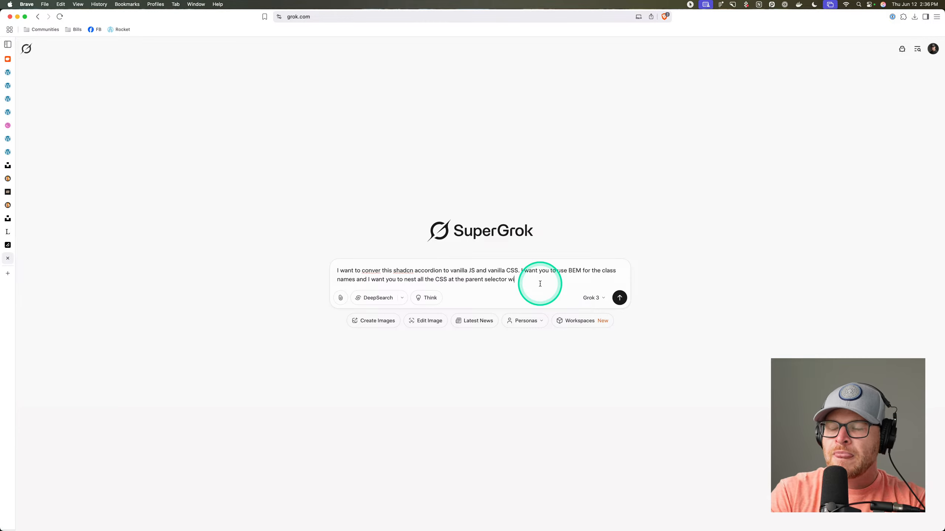
{"action": "type", "text": "VANILLA CSS NESTING"}
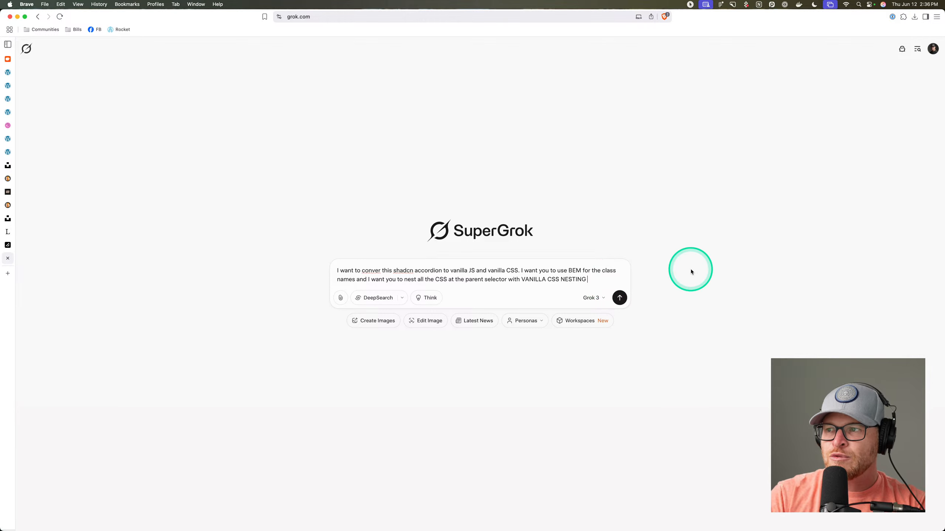
{"action": "key", "text": "super+equal"}
{"action": "key", "text": "super+equal"}
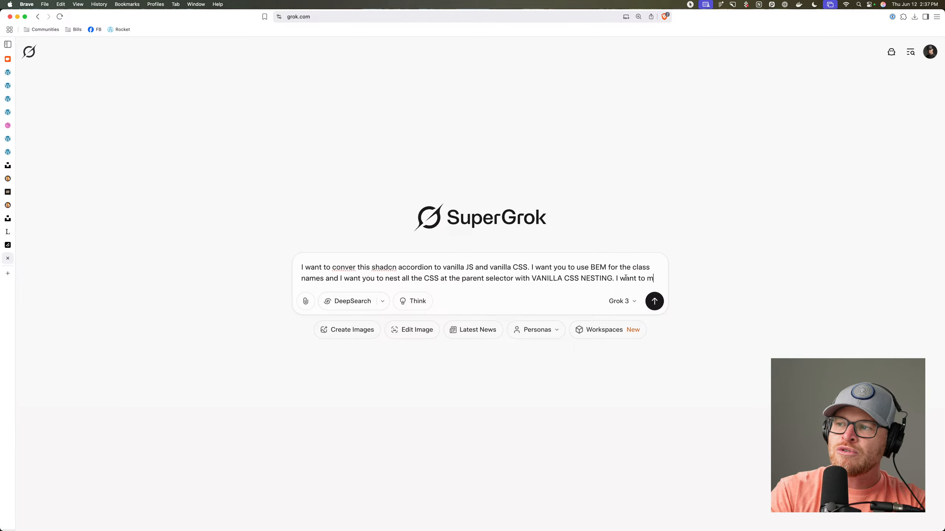
{"action": "type", "text": "count for all accessibility req"}
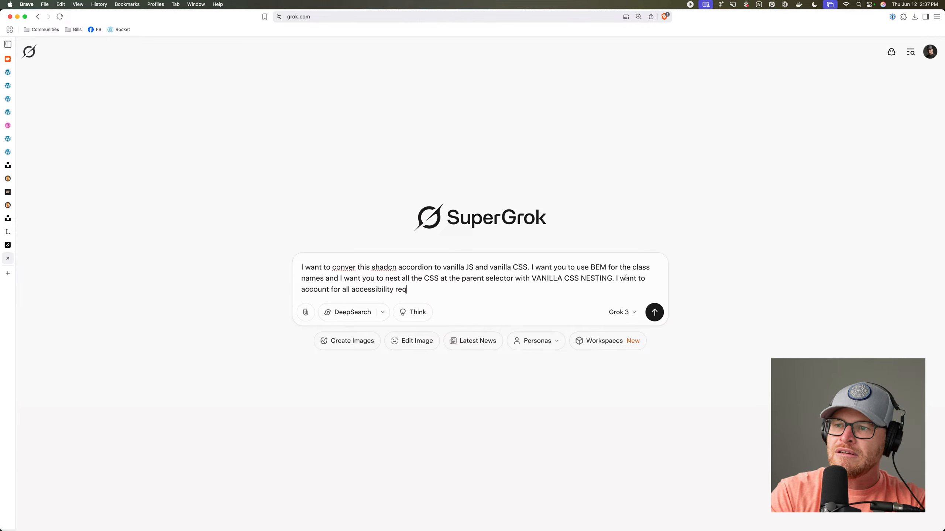
{"action": "type", "text": "uirements when we do this."}
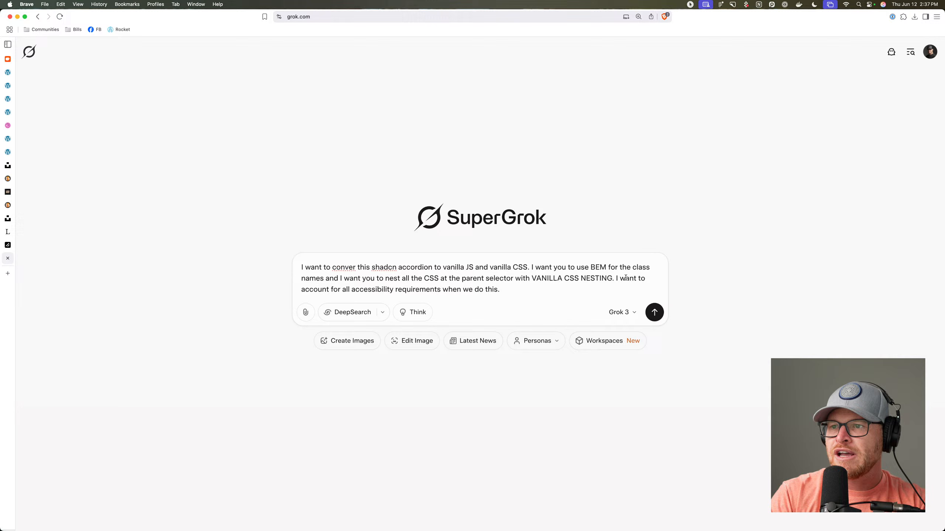
{"action": "left_click", "coordinate": [625, 278]}
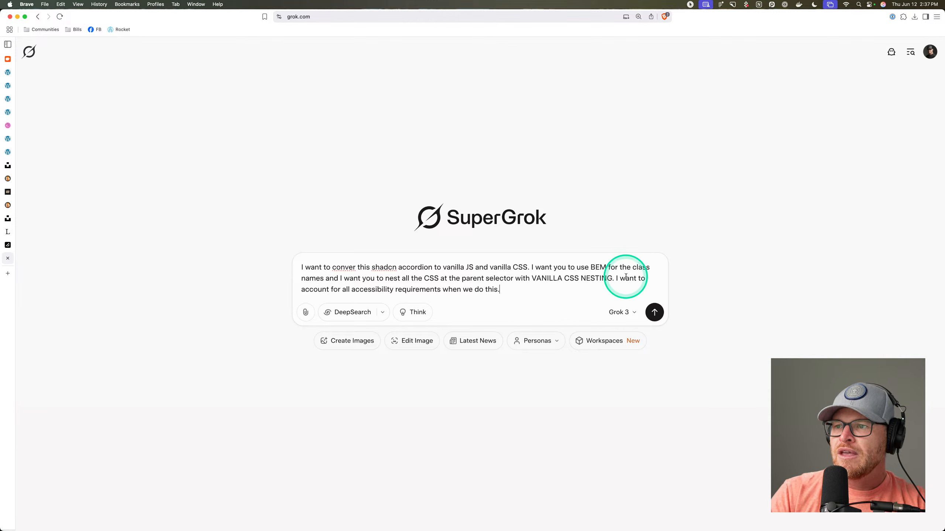
{"action": "key", "text": "Return"}
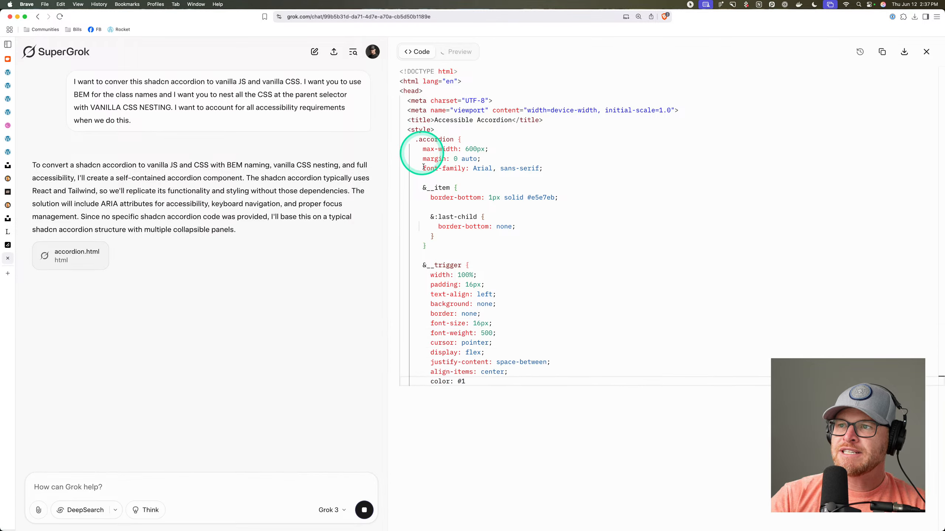
Review the generated CSS, highlighting the & nesting on the __trigger and __icon rules.
{"action": "left_click", "coordinate": [422, 187]}
{"action": "left_click_drag", "start_coordinate": [422, 267], "coordinate": [430, 268]}
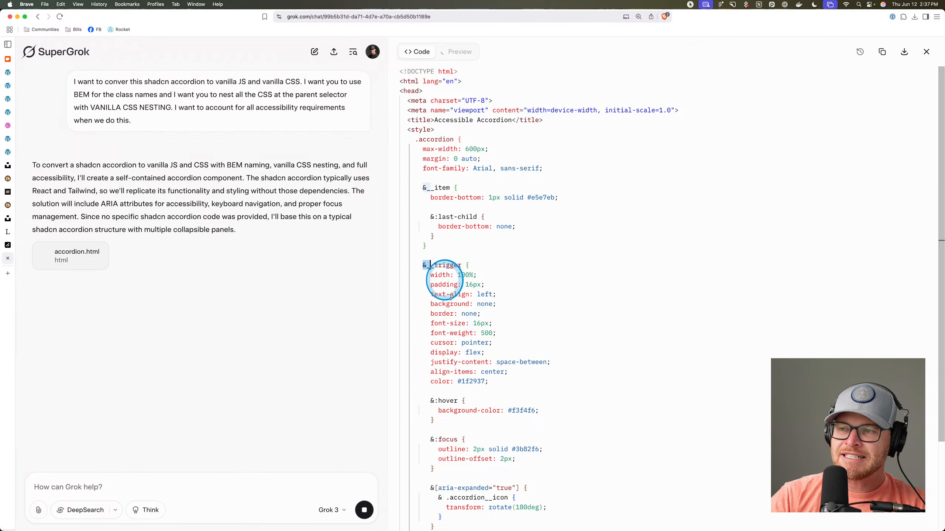
{"action": "scroll", "coordinate": [451, 326], "scroll_direction": "down", "scroll_amount": 4}
{"action": "scroll", "coordinate": [451, 326], "scroll_direction": "down", "scroll_amount": 5}
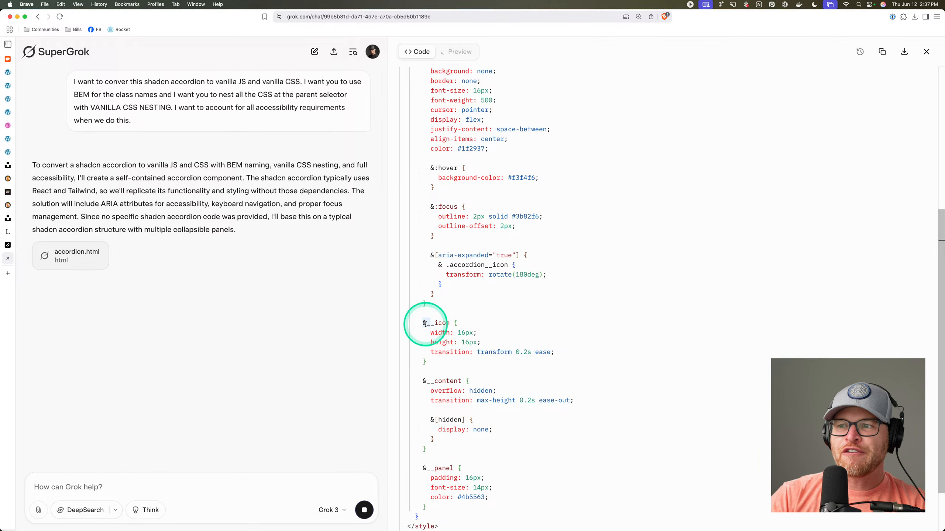
{"action": "left_click", "coordinate": [421, 323]}
{"action": "left_click_drag", "start_coordinate": [421, 323], "coordinate": [428, 322]}
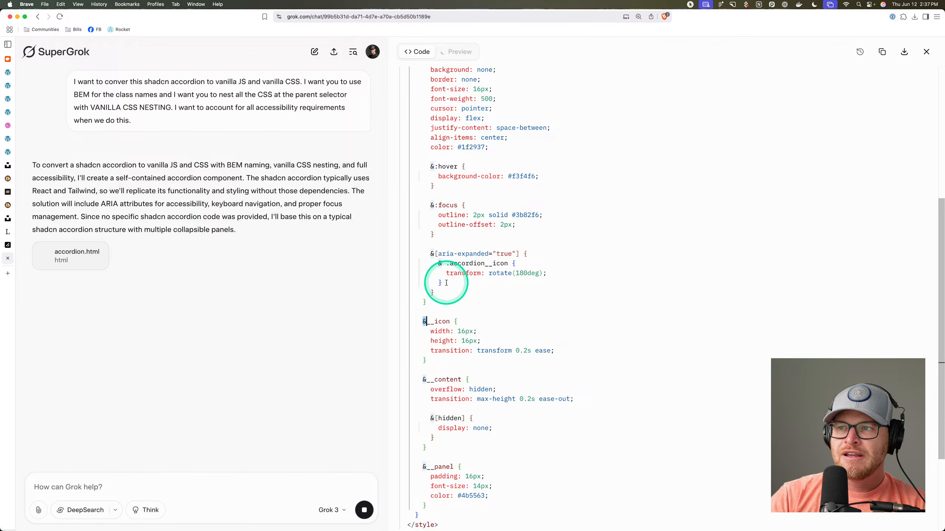
{"action": "scroll", "coordinate": [447, 283], "scroll_direction": "down", "scroll_amount": 6}
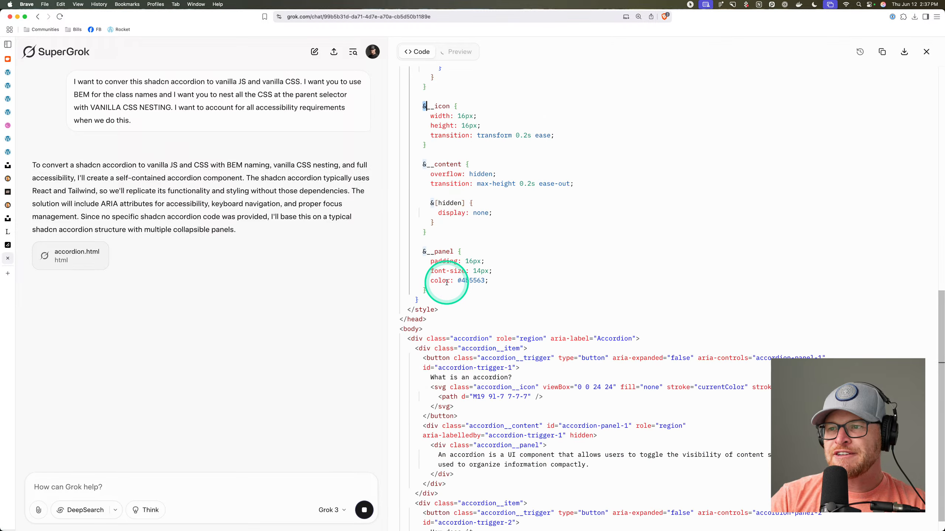
{"action": "scroll", "coordinate": [443, 283], "scroll_direction": "down", "scroll_amount": 3}
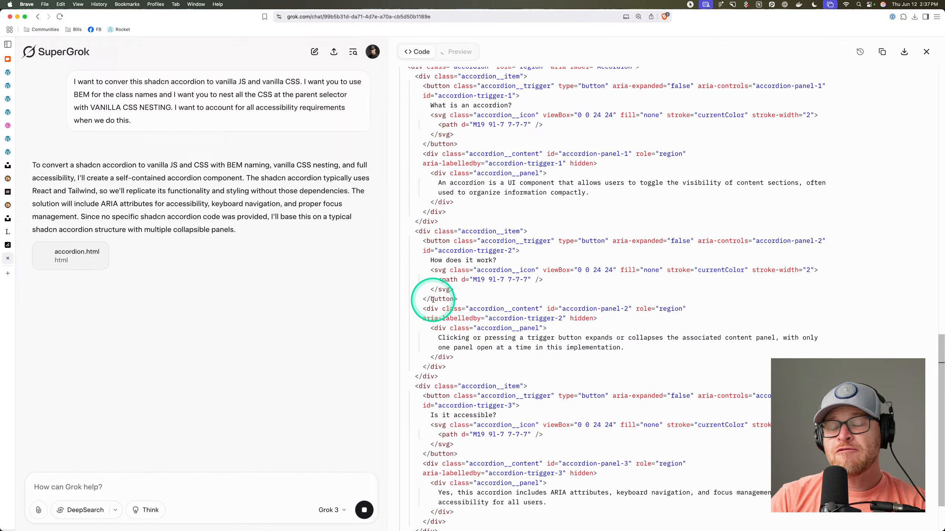
{"action": "left_click", "coordinate": [213, 483]}
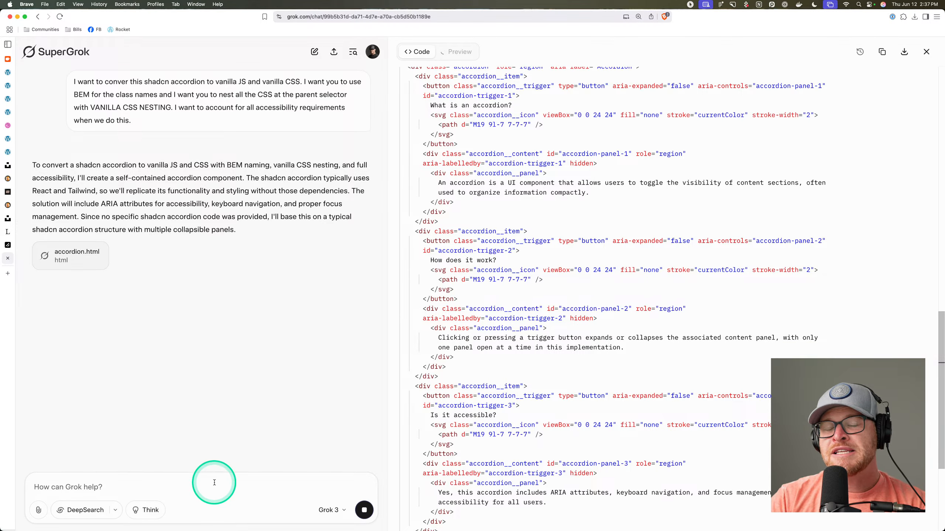
{"action": "scroll", "coordinate": [539, 379], "scroll_direction": "down", "scroll_amount": 7}
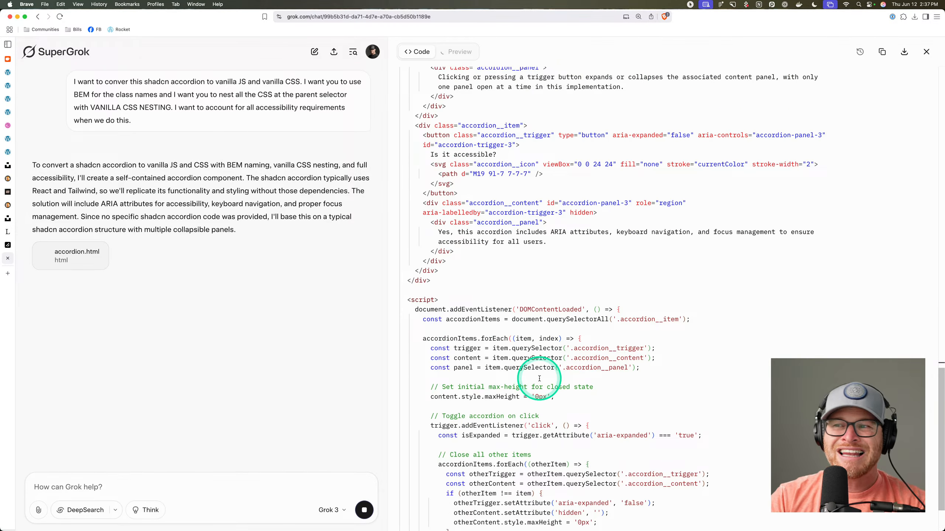
{"action": "scroll", "coordinate": [539, 378], "scroll_direction": "up", "scroll_amount": 3}
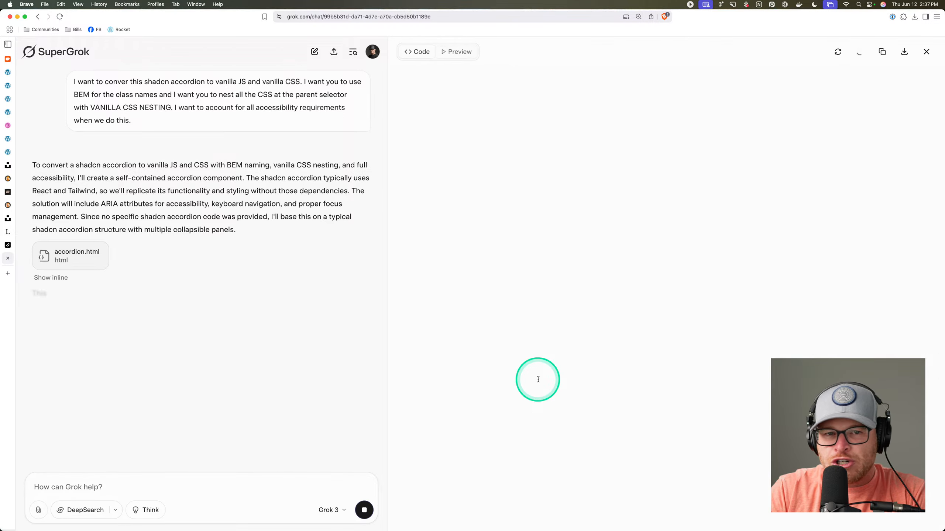
Test the preview by opening the What is an accordion?, How does it work? and Is it accessible? panels.
{"action": "left_click", "coordinate": [572, 109]}
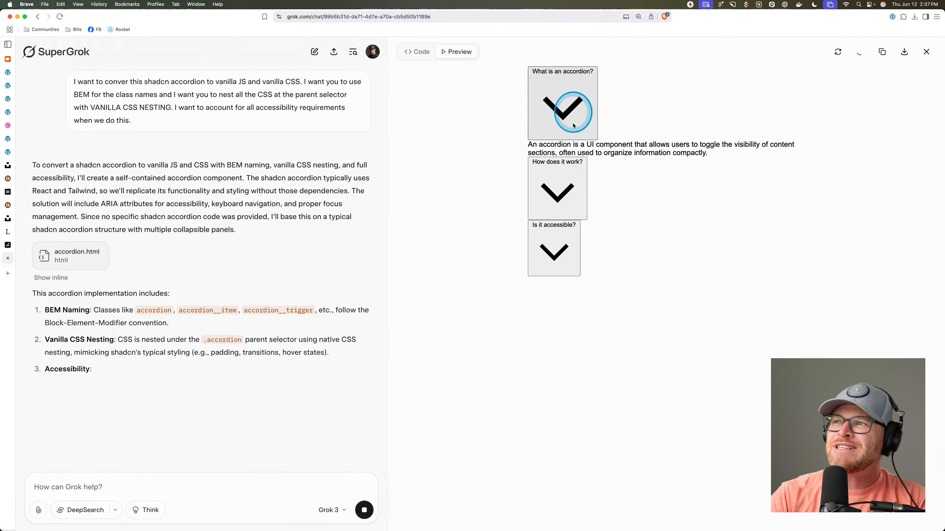
{"action": "left_click", "coordinate": [552, 184]}
{"action": "left_click", "coordinate": [554, 252]}
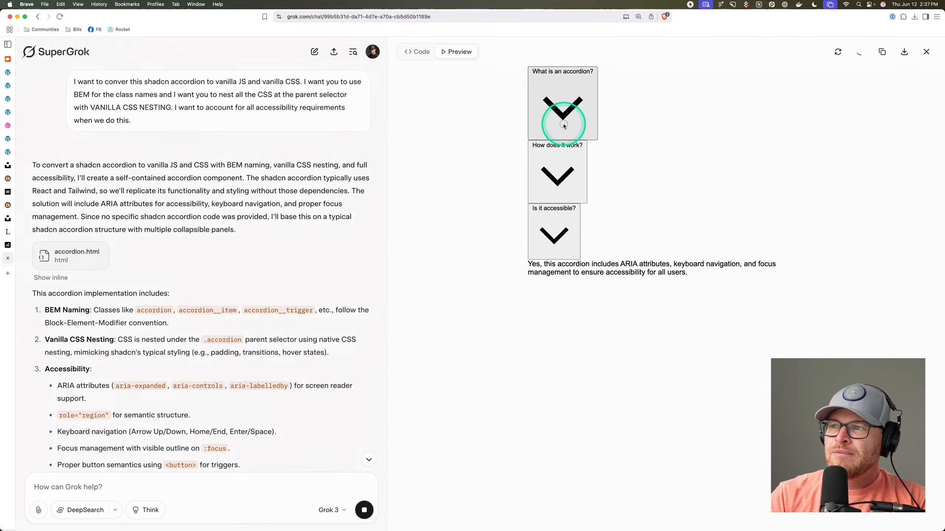
{"action": "left_click", "coordinate": [560, 106]}
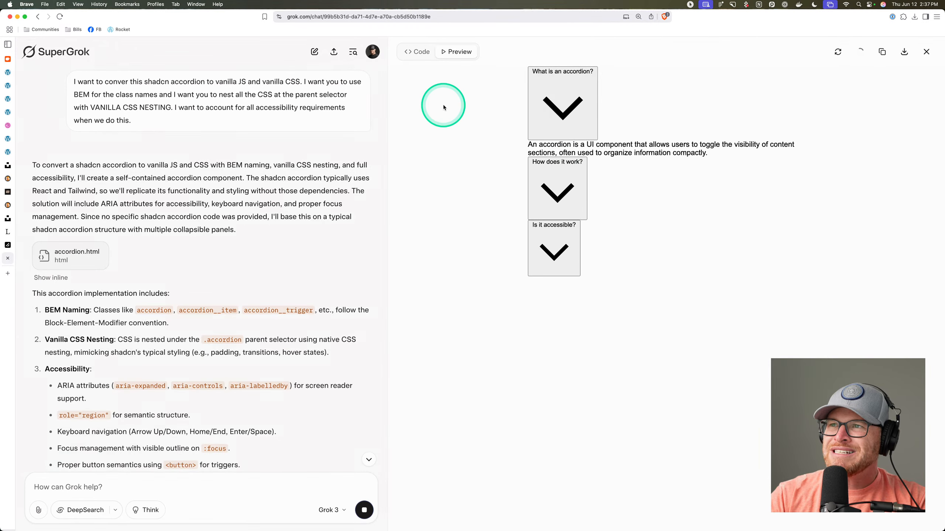
{"action": "left_click", "coordinate": [423, 19]}
Go to claude.ai in the current tab.
{"action": "type", "text": "claud"}
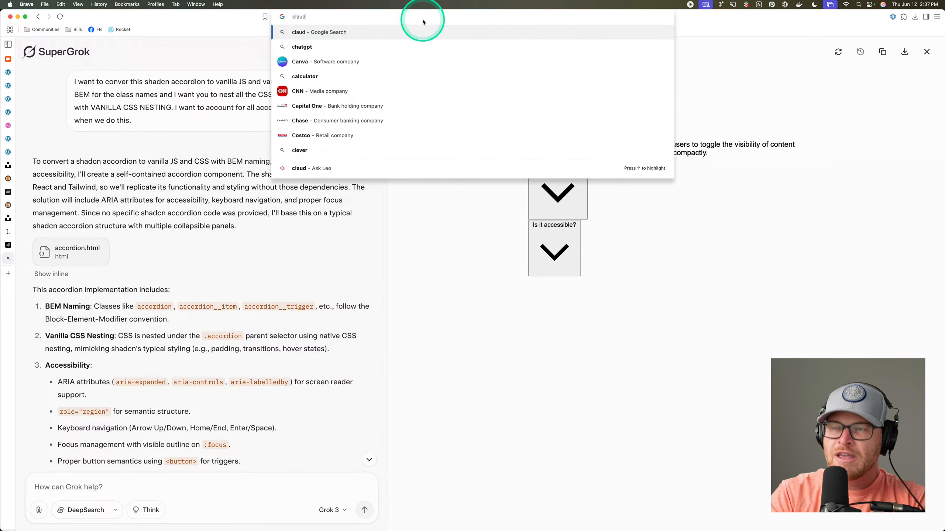
{"action": "type", "text": "e.ai"}
{"action": "key", "text": "Return"}
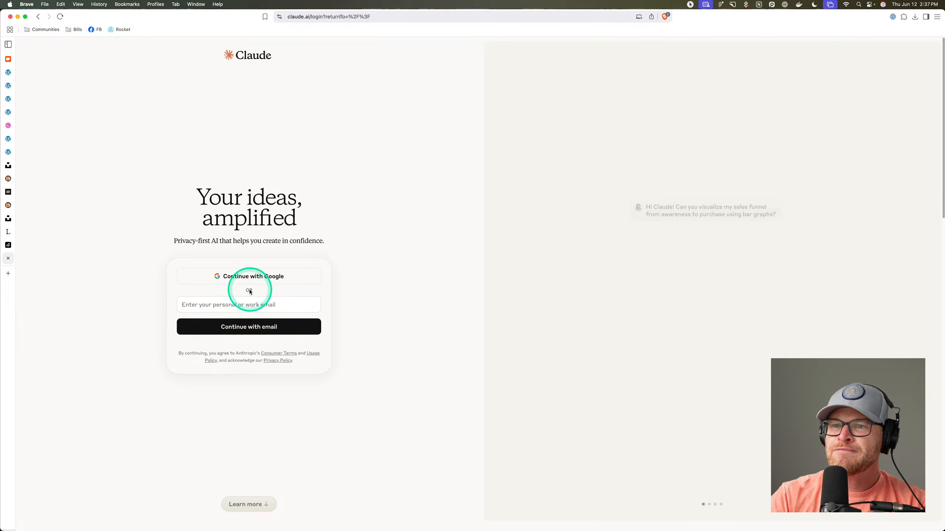
{"action": "left_click_drag", "start_coordinate": [229, 20], "coordinate": [207, 30]}
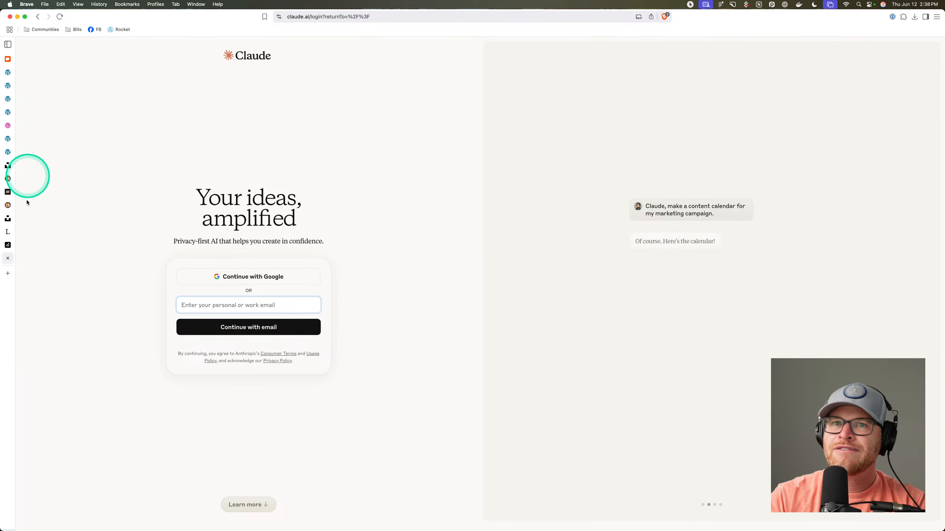
Close the Claude login, lorem ipsum and shadcn Accordion docs tabs, then start a new tab.
{"action": "left_click", "coordinate": [8, 258]}
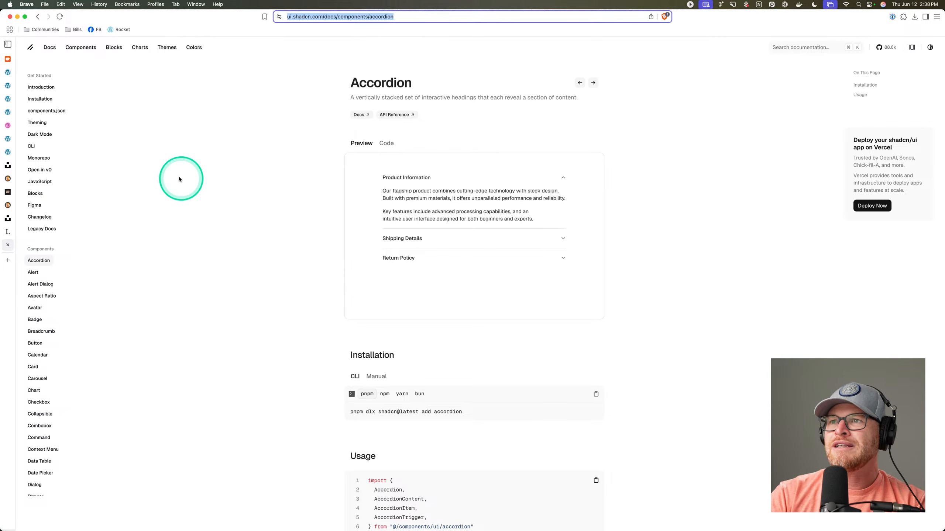
{"action": "left_click", "coordinate": [12, 217]}
{"action": "left_click", "coordinate": [8, 245]}
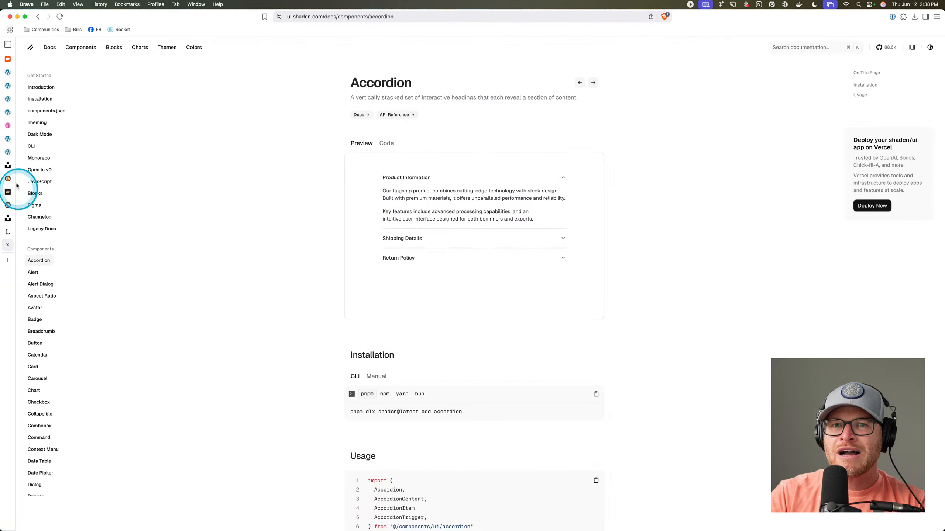
{"action": "left_click", "coordinate": [8, 232]}
{"action": "left_click", "coordinate": [7, 232]}
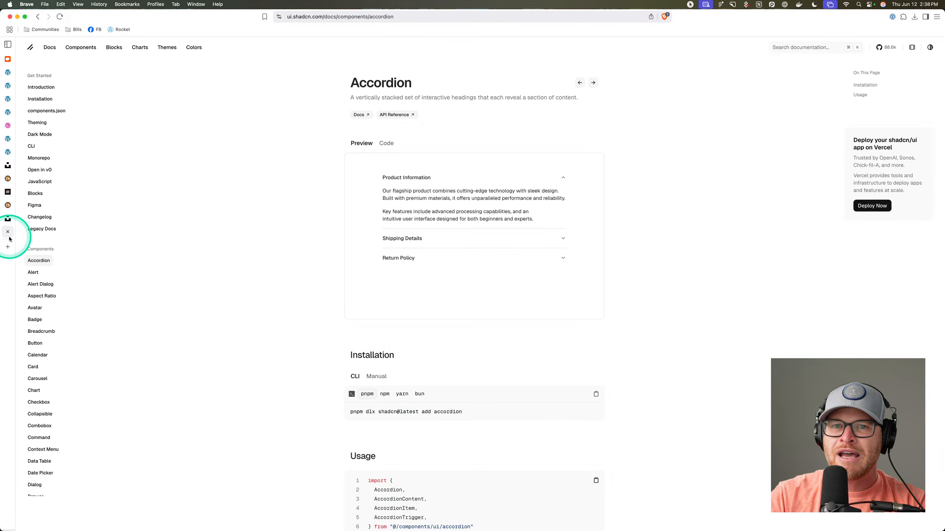
{"action": "left_click", "coordinate": [8, 233]}
{"action": "key", "text": "super+t"}
On grok.com, ask for a vanilla accordion component built from the pasted shadcn/ui accordion documentation link.
{"action": "type", "text": "grok"}
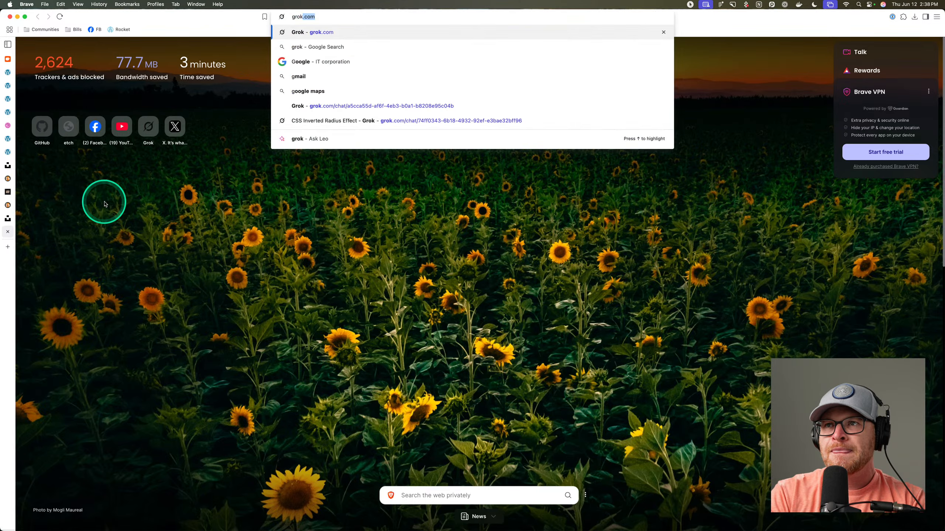
{"action": "key", "text": "Return"}
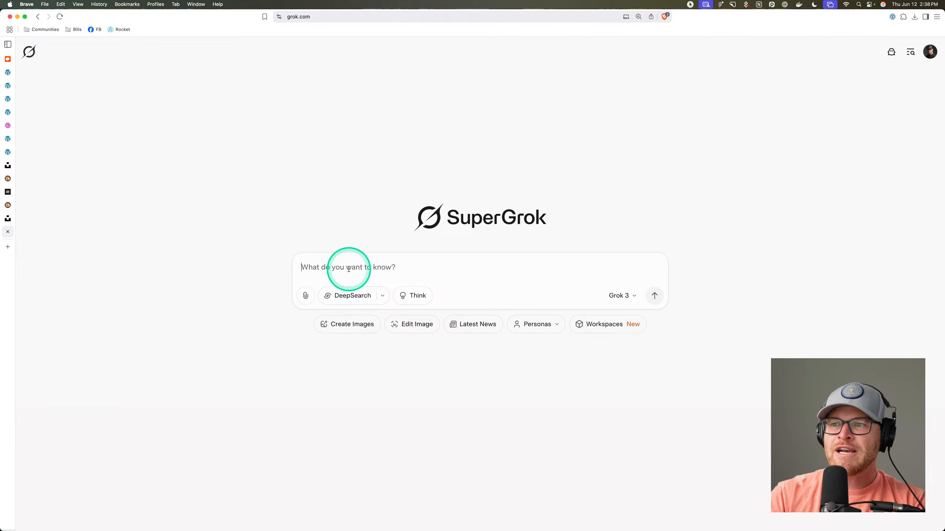
{"action": "left_click", "coordinate": [348, 268]}
{"action": "type", "text": "Build me "}
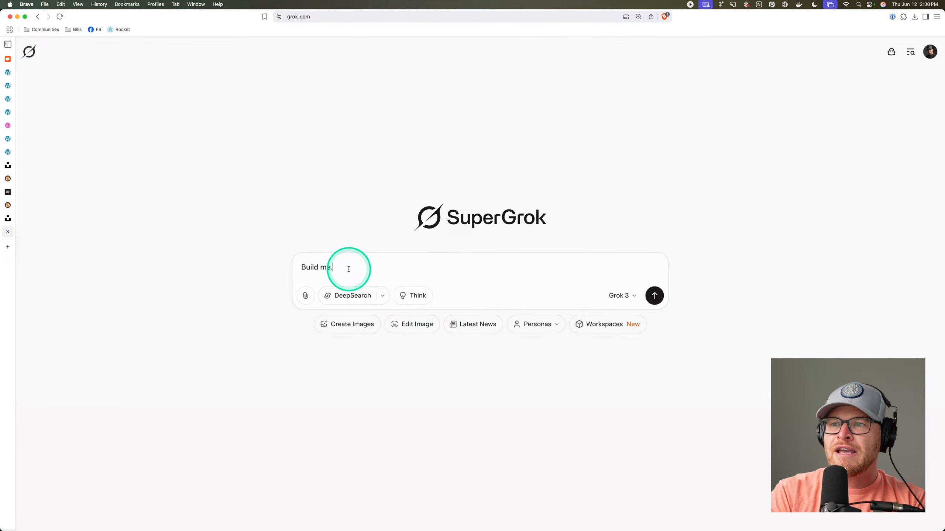
{"action": "type", "text": "a vanilla"}
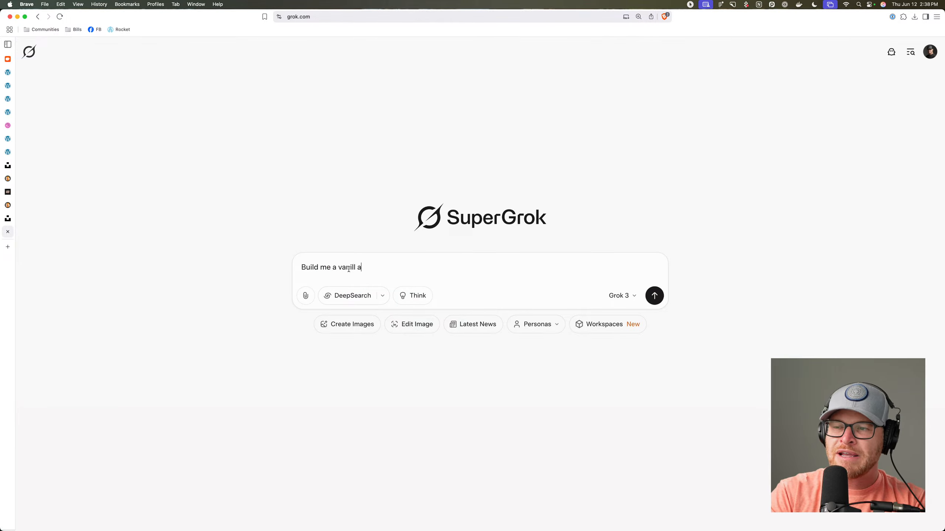
{"action": "type", "text": " ac"}
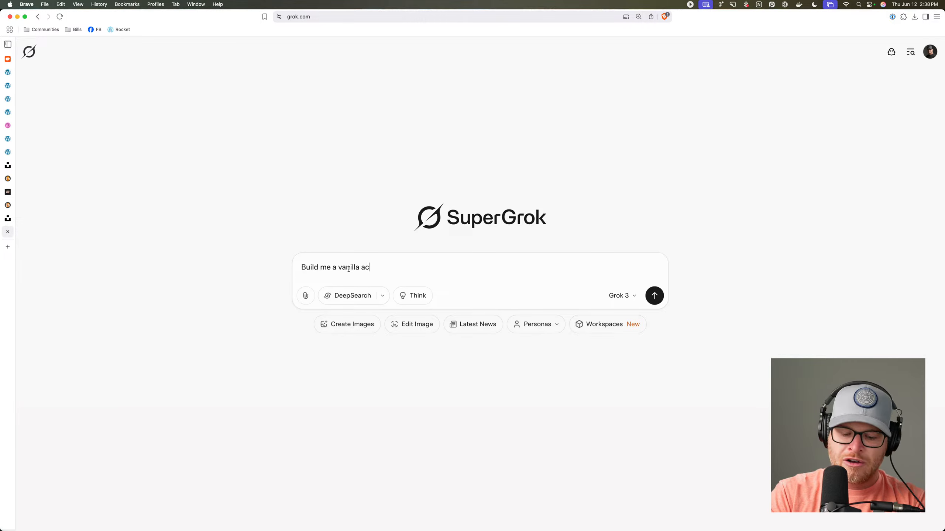
{"action": "type", "text": "cordion component from this docu"}
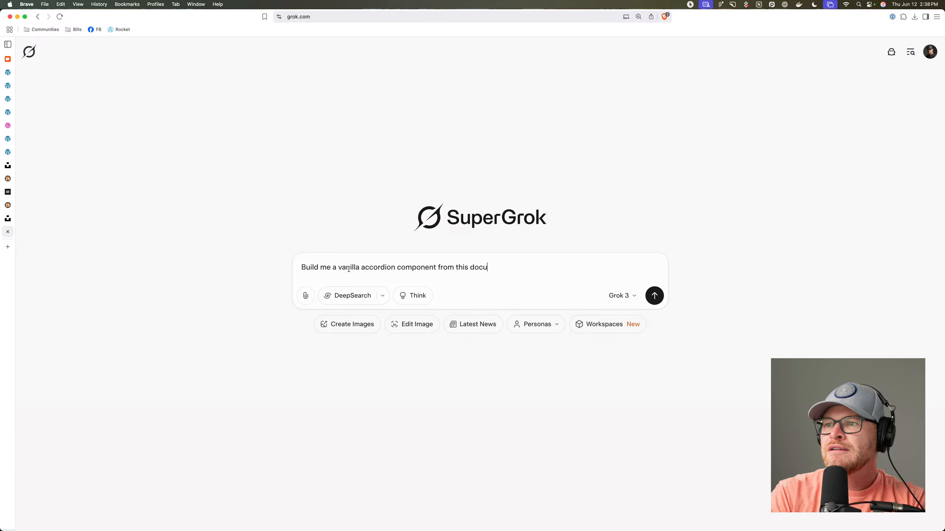
{"action": "type", "text": "n:"}
{"action": "type", "text": "https://ui.shadcn.com/docs/components/accordion"}
{"action": "key", "text": "Return"}
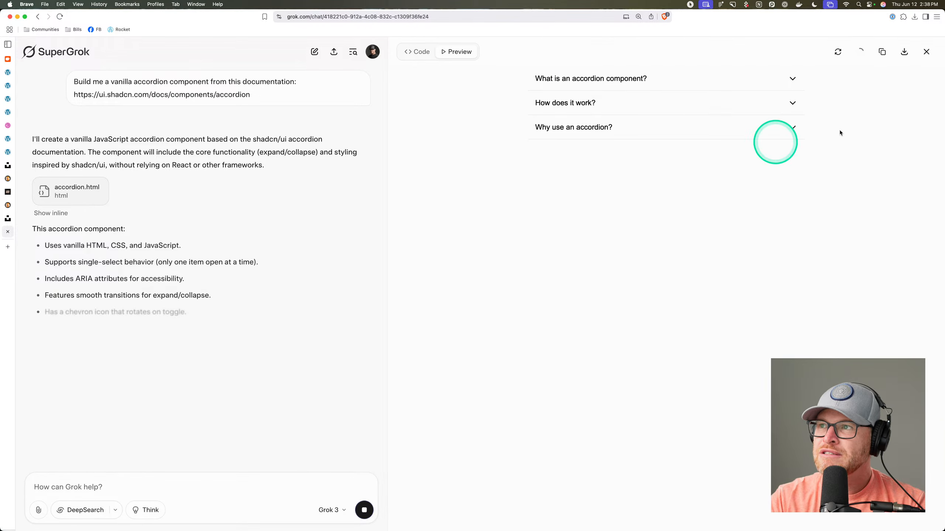
Test the preview by toggling 'What is an accordion component?' and 'How does it work?'.
{"action": "left_click", "coordinate": [611, 79]}
{"action": "left_click", "coordinate": [610, 80]}
{"action": "left_click", "coordinate": [598, 103]}
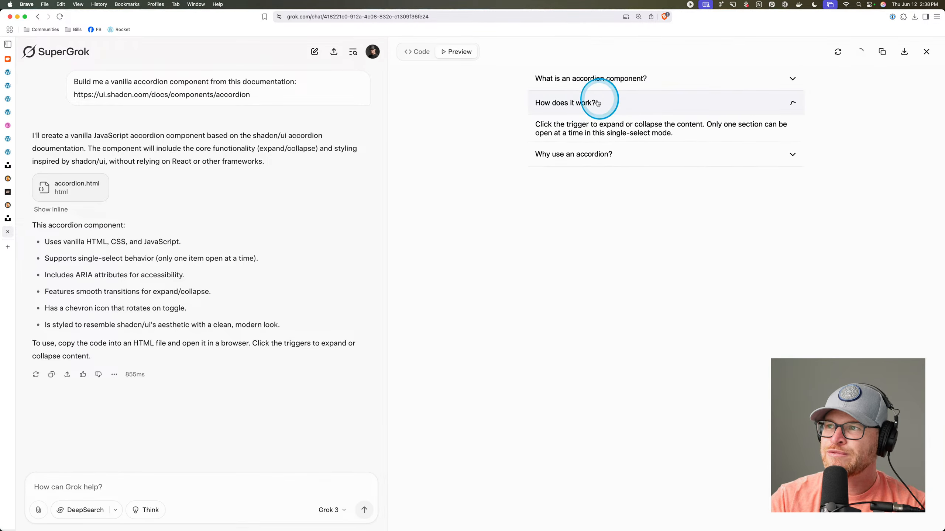
{"action": "left_click", "coordinate": [598, 103]}
Ask Grok to rework the accordion with BEM class names and vanilla CSS nesting, not SCSS.
{"action": "left_click", "coordinate": [70, 489]}
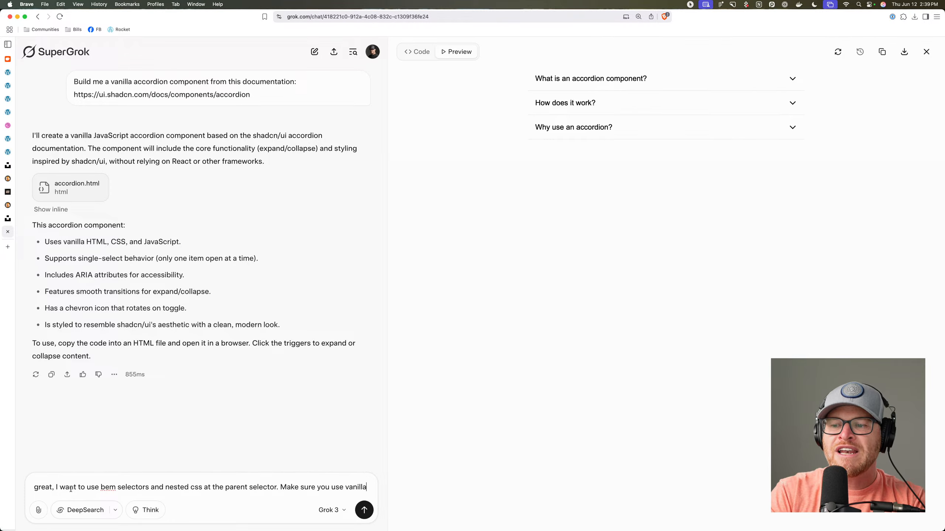
{"action": "type", "text": "css nesting and not scss nesting."}
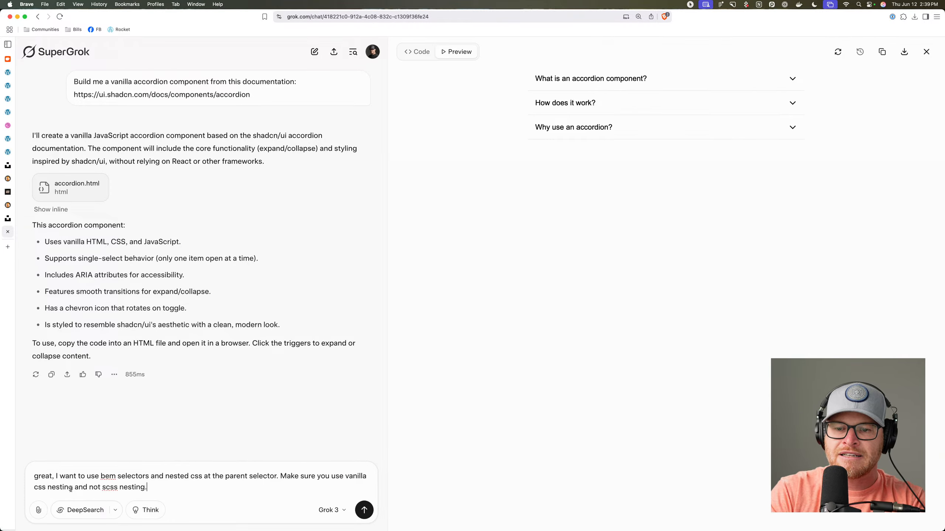
{"action": "key", "text": "Return"}
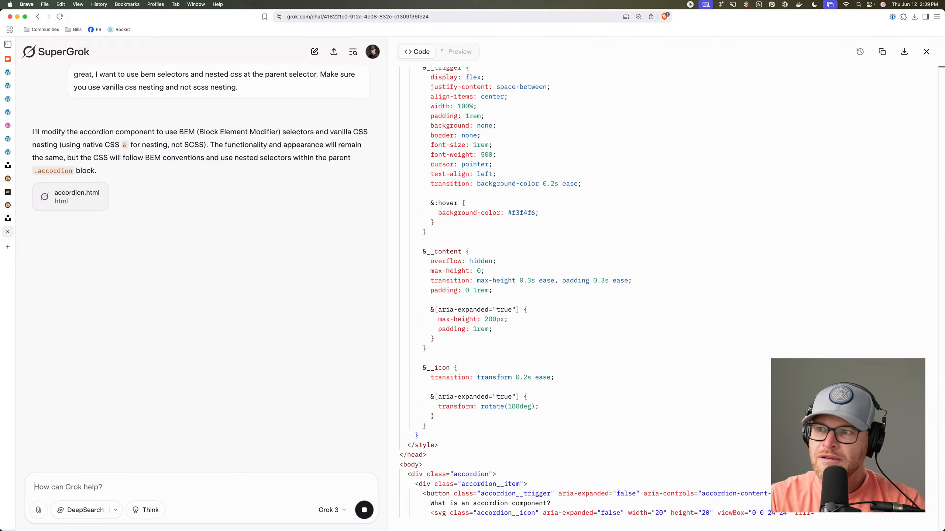
{"action": "scroll", "coordinate": [519, 313], "scroll_direction": "up", "scroll_amount": 5}
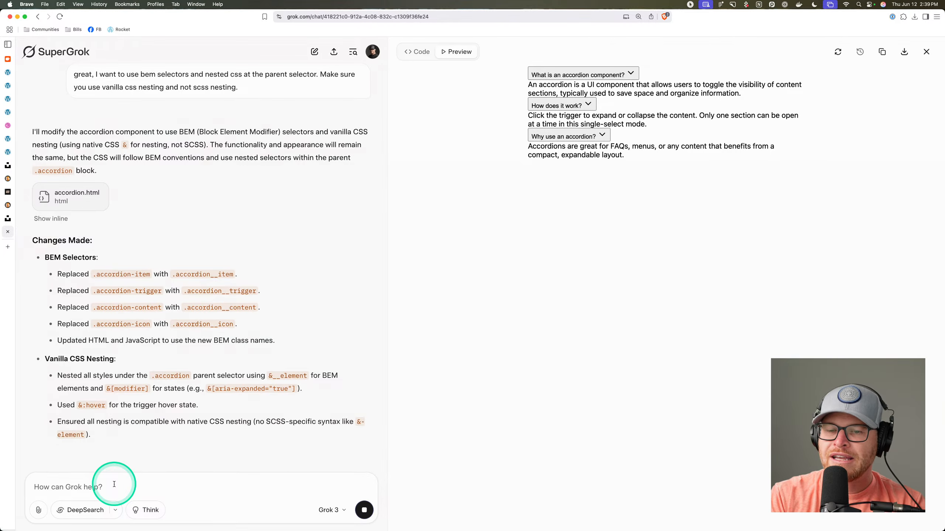
Tell Grok 'that's scss nesting, not vanilla.' so it switches to & .accordion__element selectors.
{"action": "type", "text": "that's scss nesting, not vanilla."}
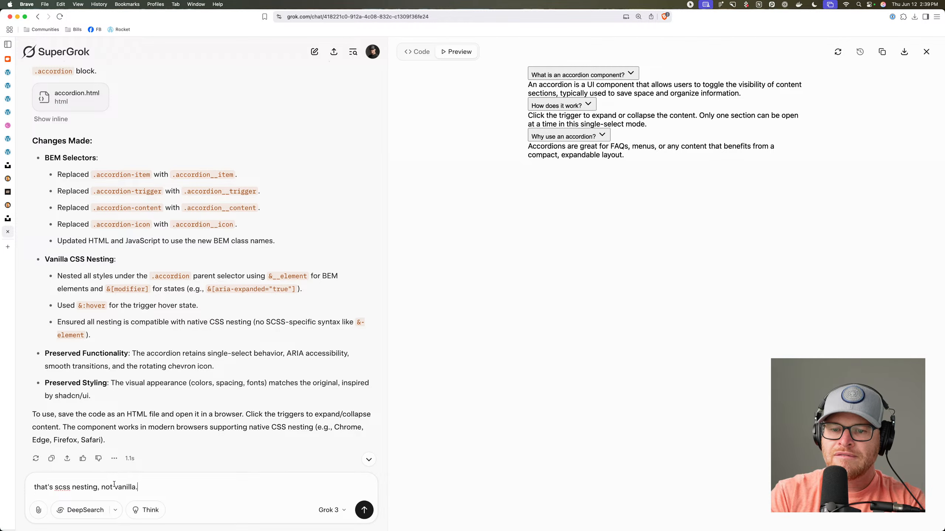
{"action": "key", "text": "Return"}
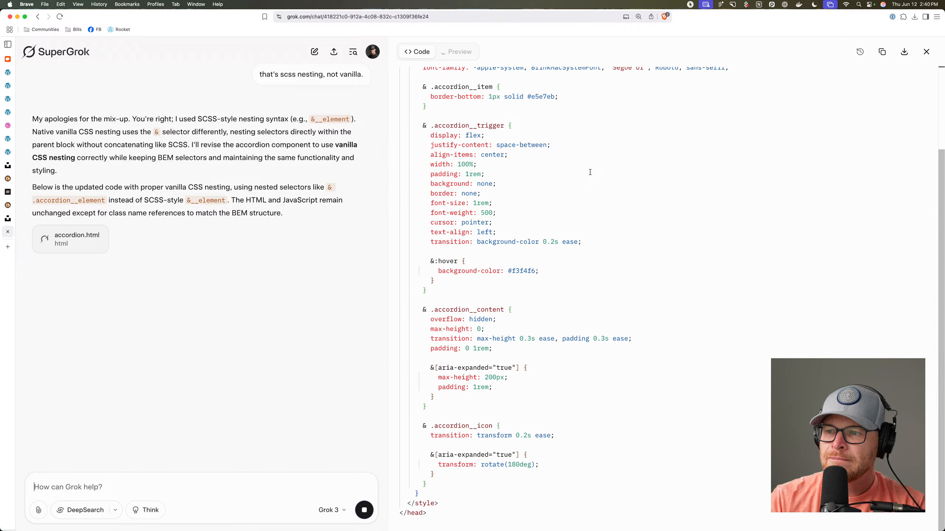
{"action": "left_click", "coordinate": [589, 172]}
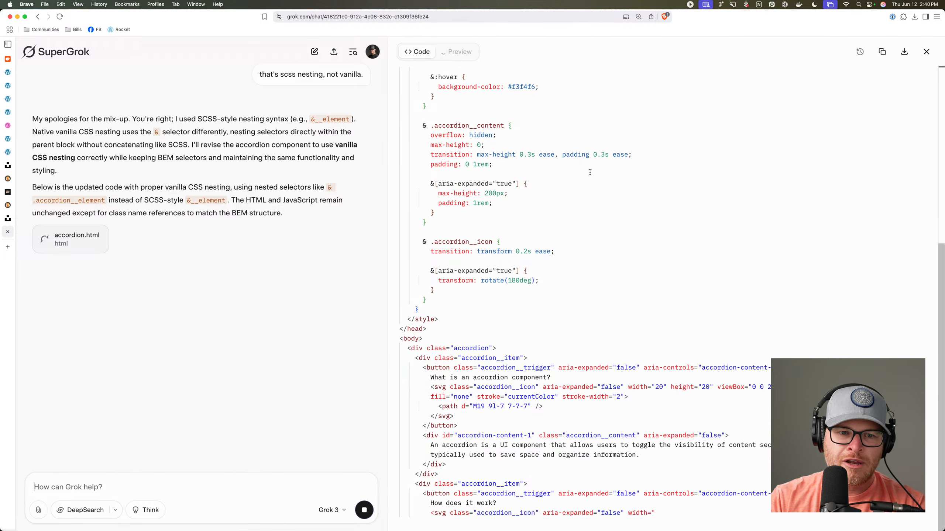
{"action": "left_click", "coordinate": [589, 172]}
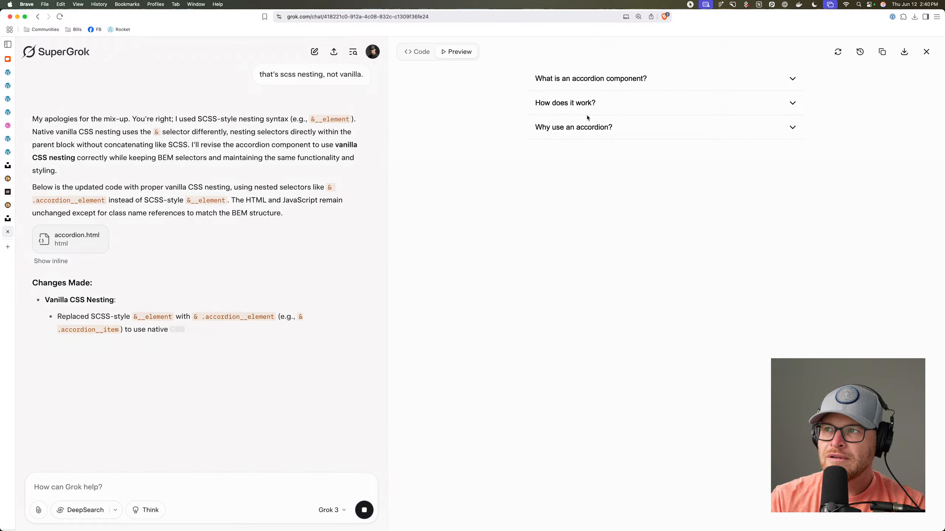
Test the first preview item, review the rewritten code, then go to the Rocket.net dashboard.
{"action": "left_click", "coordinate": [587, 78]}
{"action": "left_click", "coordinate": [426, 51]}
{"action": "scroll", "coordinate": [532, 238], "scroll_direction": "down", "scroll_amount": 5}
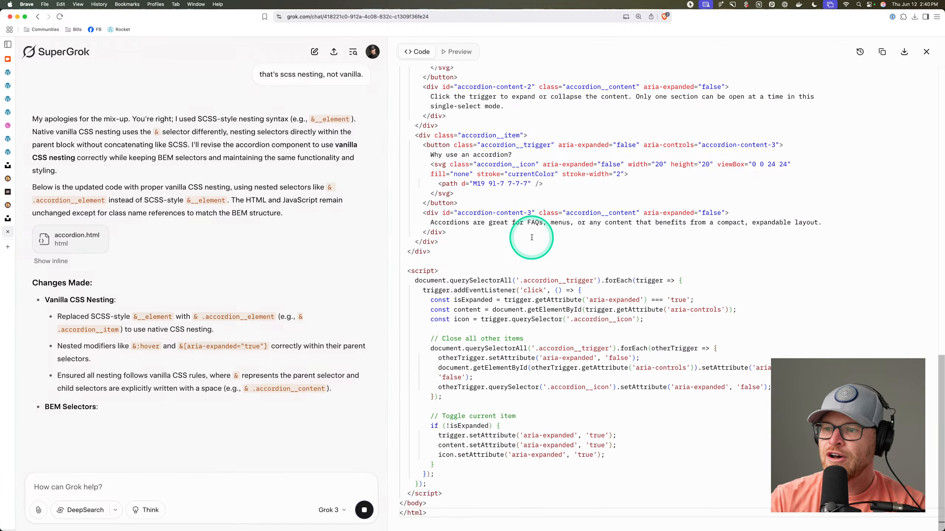
{"action": "scroll", "coordinate": [531, 239], "scroll_direction": "up", "scroll_amount": 6}
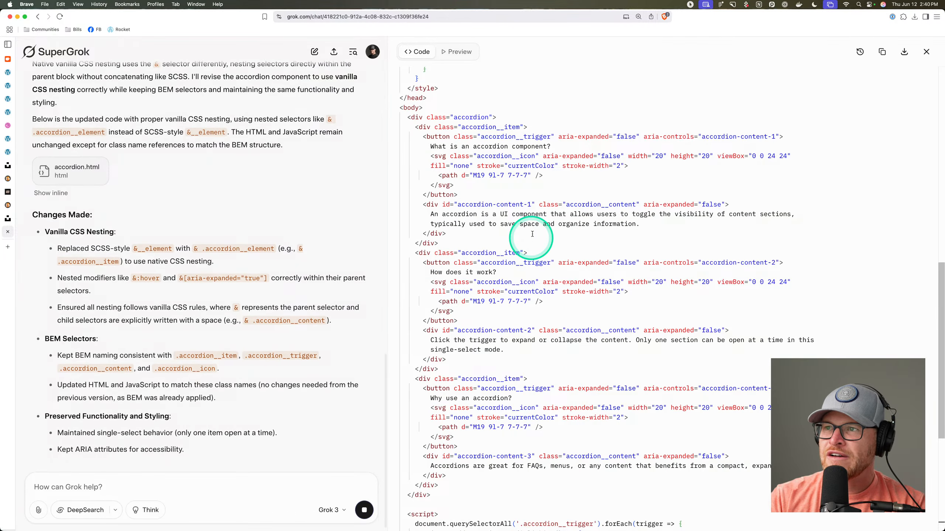
{"action": "scroll", "coordinate": [545, 158], "scroll_direction": "up", "scroll_amount": 10}
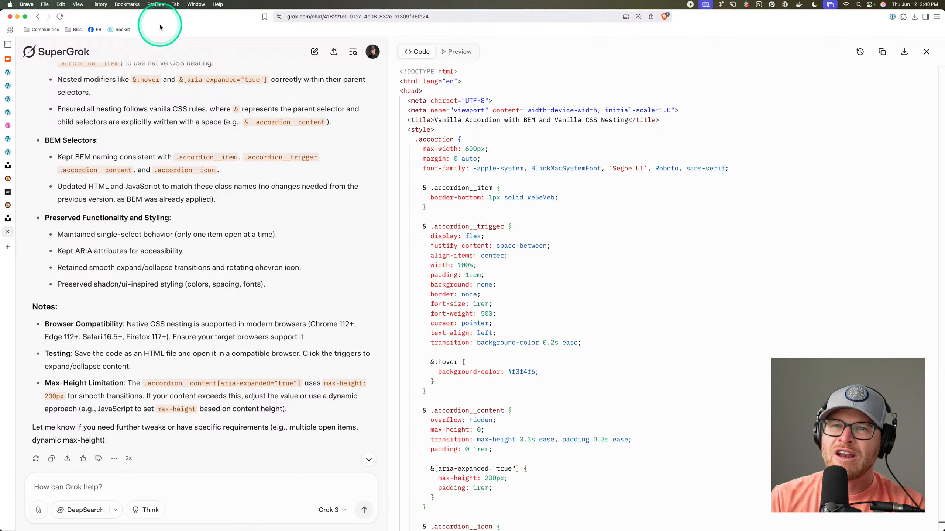
{"action": "left_click", "coordinate": [124, 29]}
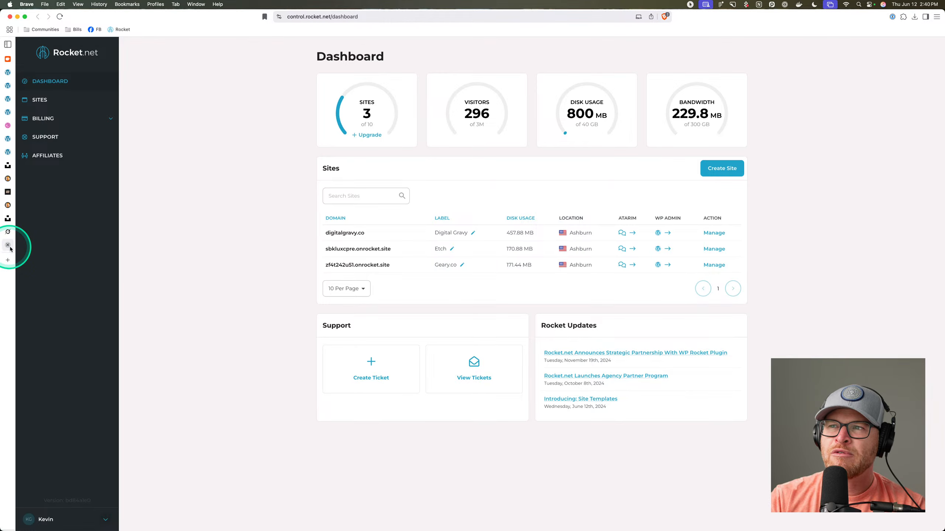
Open the Rocket.net sites list, close stale Etch and page tabs, and open the site's WordPress Pages list.
{"action": "left_click", "coordinate": [50, 99]}
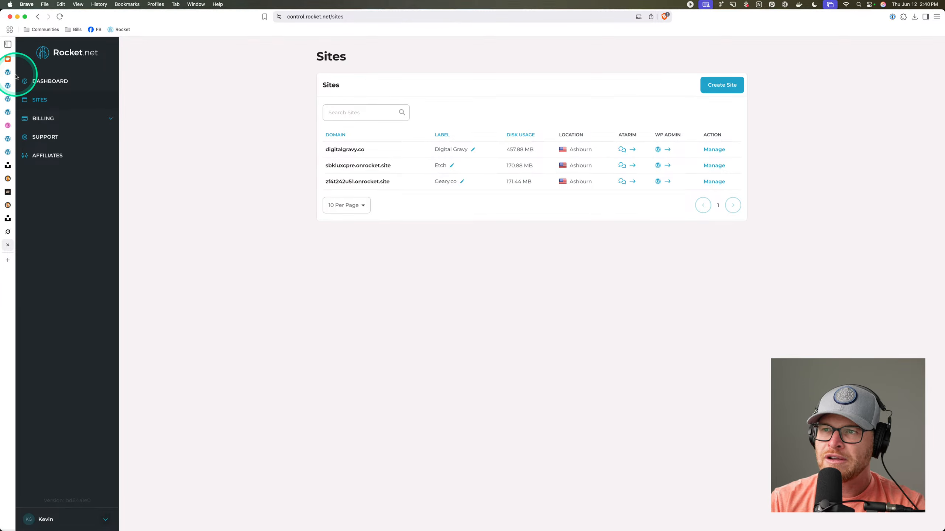
{"action": "left_click", "coordinate": [7, 113]}
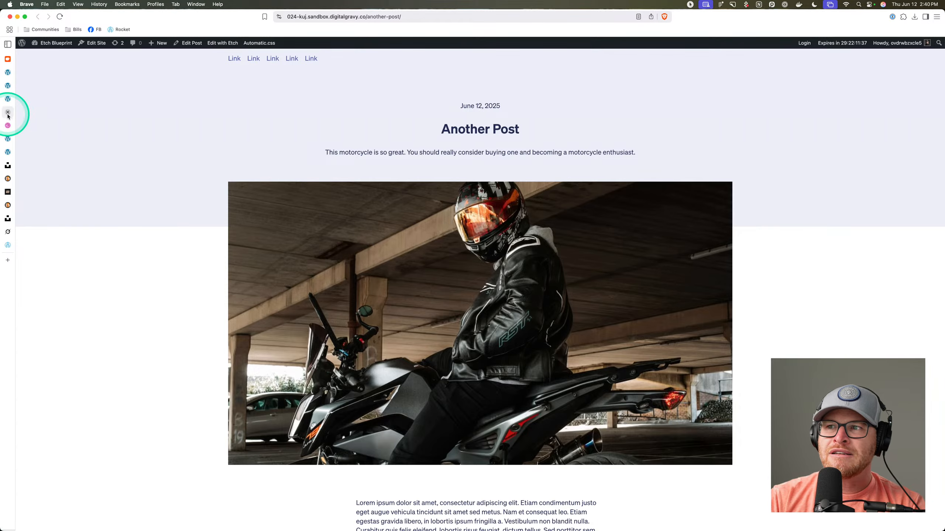
{"action": "left_click", "coordinate": [8, 113]}
{"action": "left_click", "coordinate": [8, 98]}
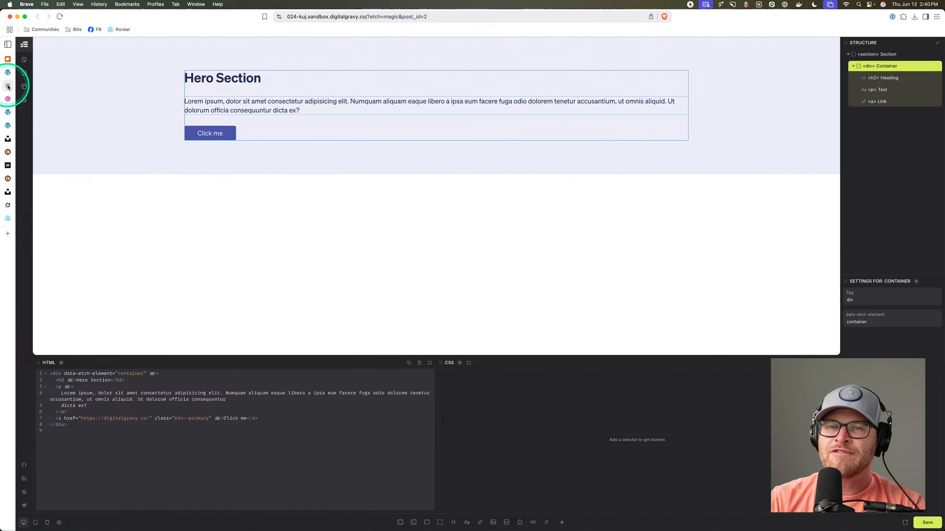
{"action": "left_click", "coordinate": [9, 76]}
{"action": "left_click", "coordinate": [8, 85]}
{"action": "left_click", "coordinate": [7, 85]}
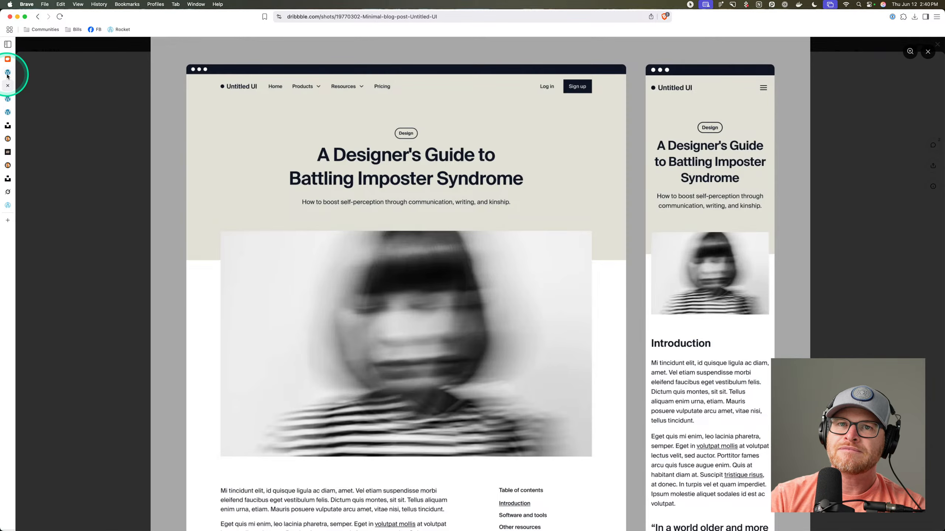
{"action": "left_click", "coordinate": [7, 75]}
{"action": "left_click", "coordinate": [44, 103]}
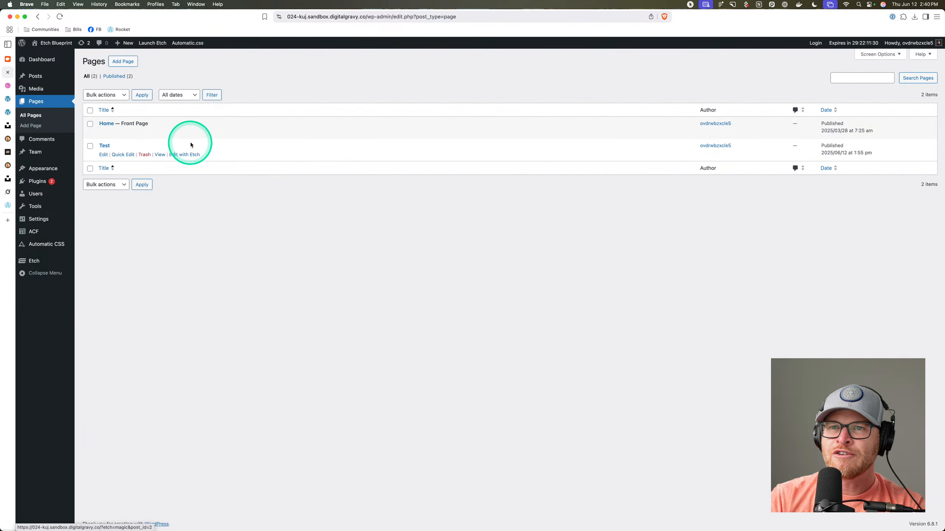
Open the page in Etch and add an empty Flex Div container to the hero section, then return to Grok's code.
{"action": "left_click", "coordinate": [191, 133]}
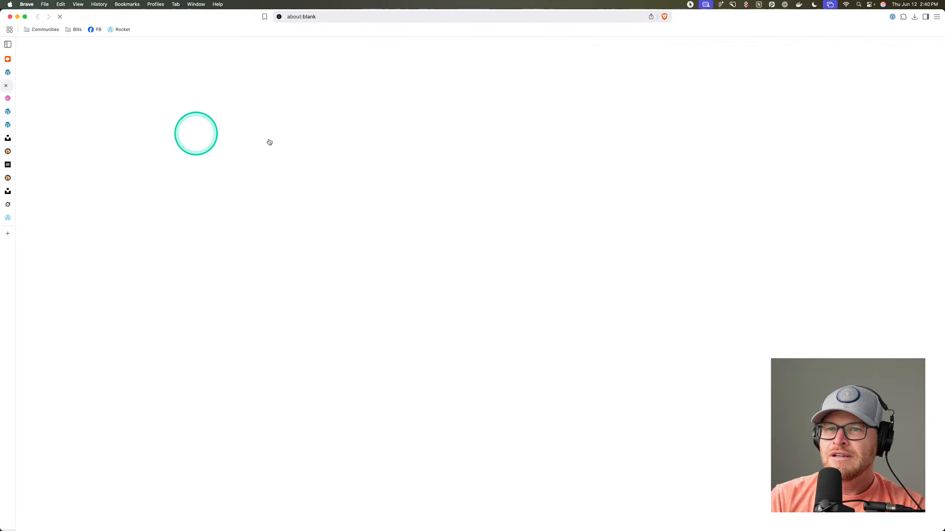
{"action": "left_click", "coordinate": [477, 162]}
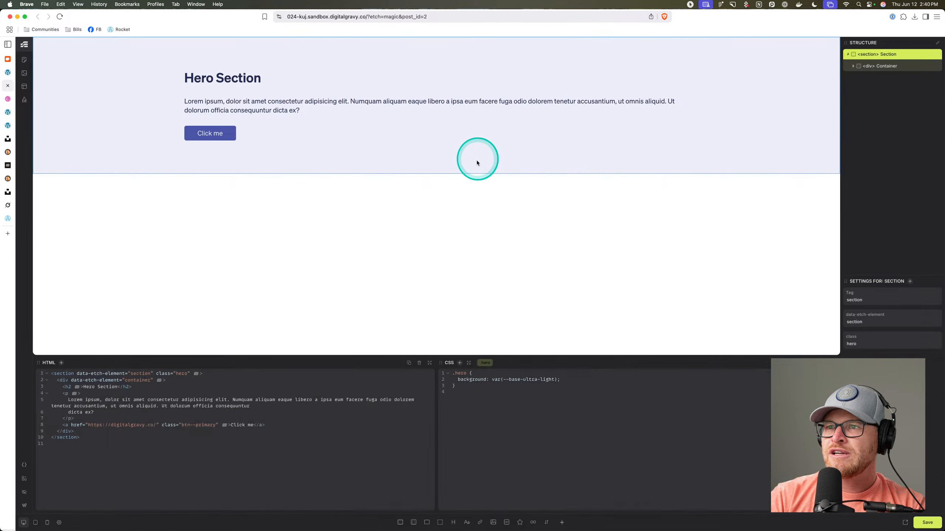
{"action": "left_click", "coordinate": [896, 93]}
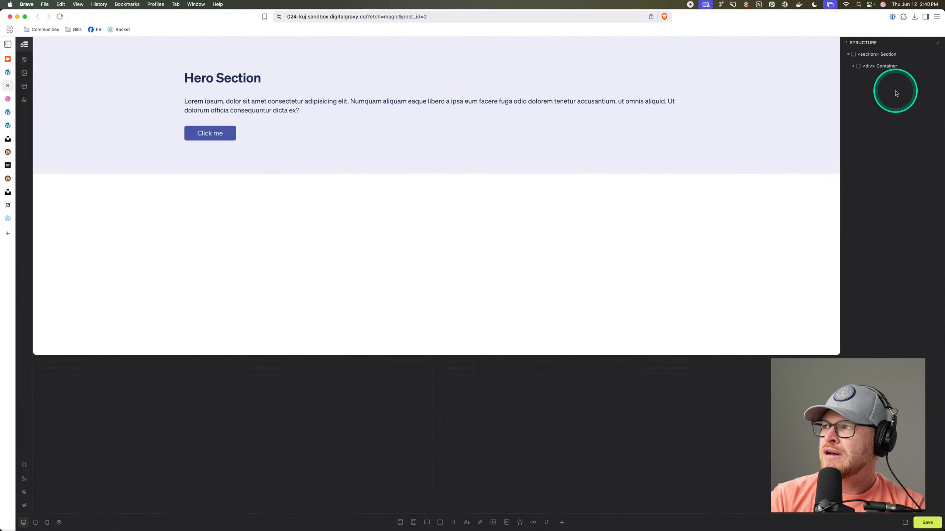
{"action": "left_click", "coordinate": [905, 68]}
{"action": "left_click", "coordinate": [907, 54]}
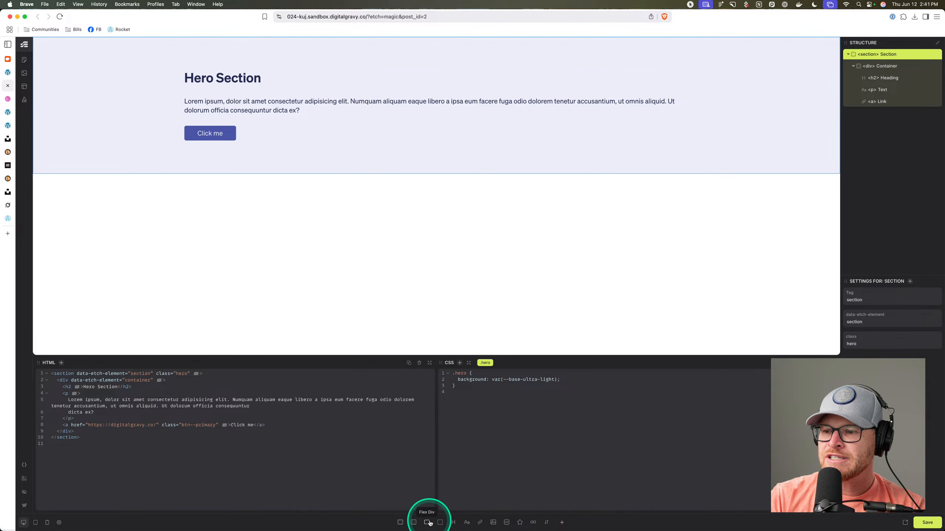
{"action": "left_click", "coordinate": [414, 522]}
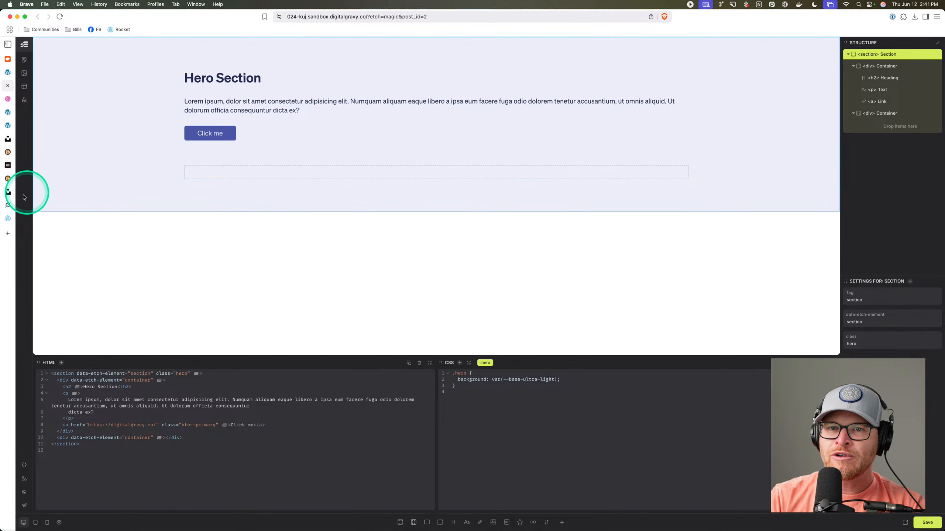
{"action": "left_click", "coordinate": [7, 205]}
{"action": "scroll", "coordinate": [479, 211], "scroll_direction": "down", "scroll_amount": 15}
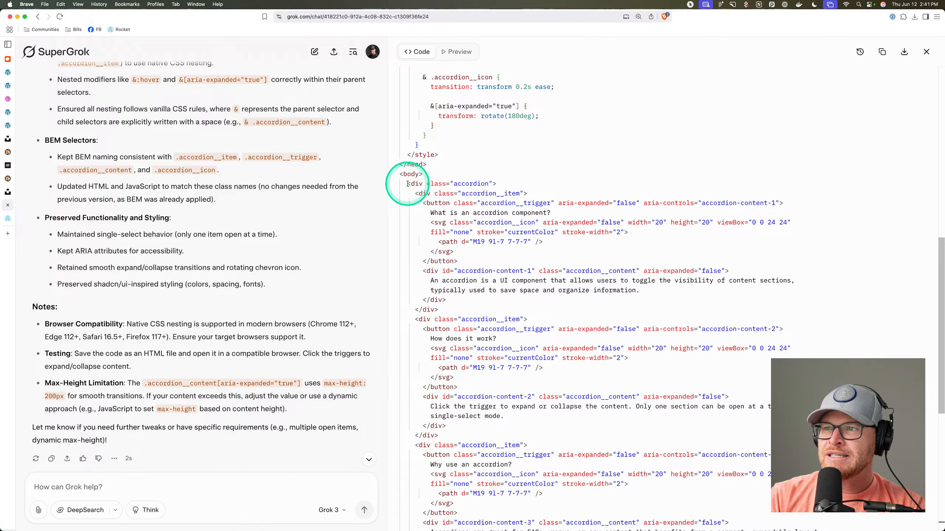
Select and copy the accordion div markup from Grok's generated accordion.html.
{"action": "left_click_drag", "start_coordinate": [407, 183], "coordinate": [433, 387]}
{"action": "scroll", "coordinate": [495, 298], "scroll_direction": "up", "scroll_amount": 5}
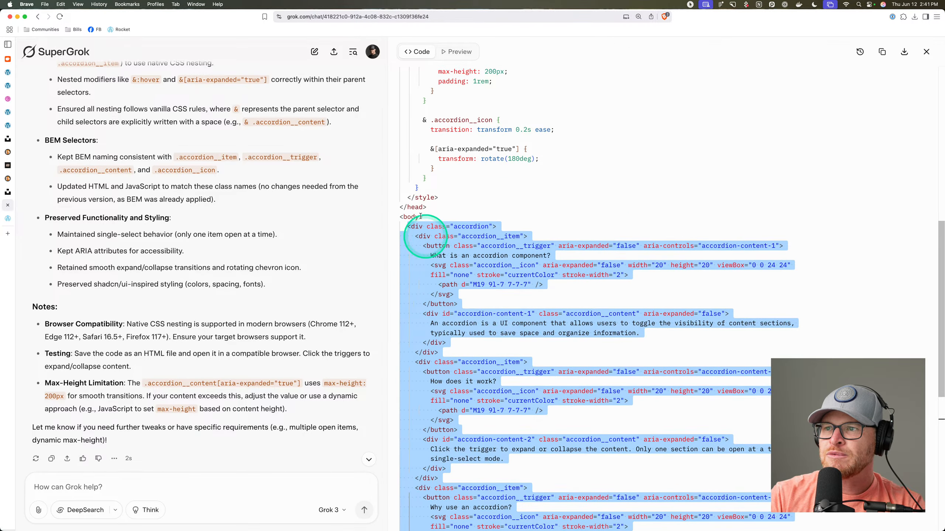
{"action": "scroll", "coordinate": [420, 216], "scroll_direction": "down", "scroll_amount": 8}
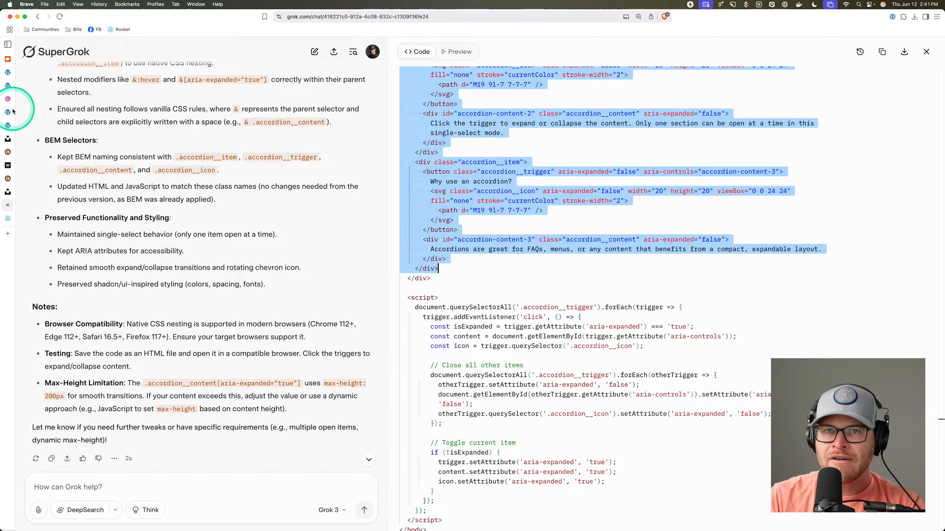
Close the extra page, duplicate Etch, Unsplash, Squoosh, FAQ and Dribbble tabs, returning to Etch.
{"action": "left_click", "coordinate": [9, 126]}
{"action": "left_click", "coordinate": [8, 113]}
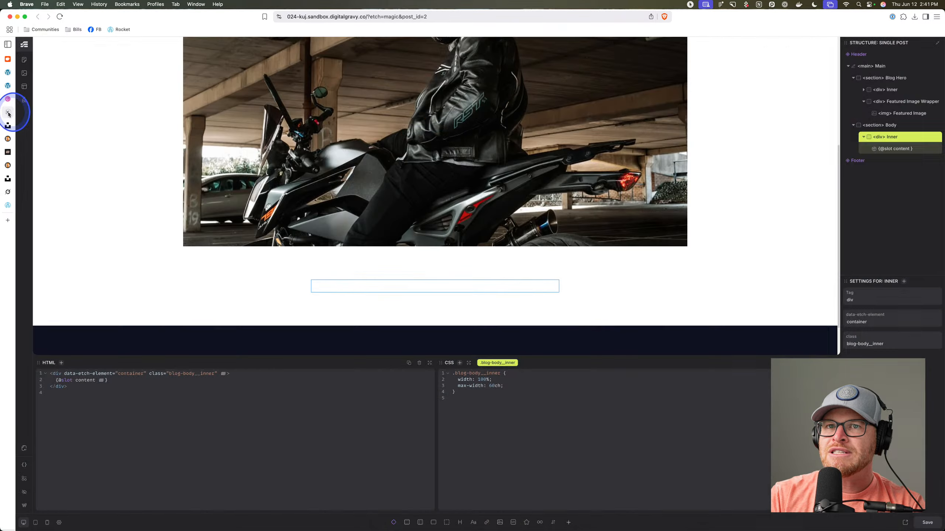
{"action": "left_click", "coordinate": [8, 114]}
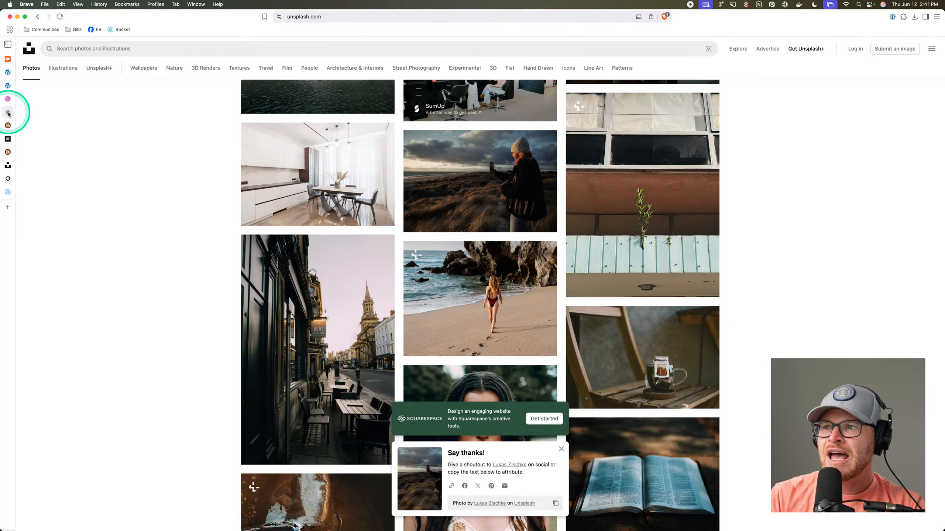
{"action": "left_click", "coordinate": [9, 114]}
{"action": "left_click", "coordinate": [8, 113]}
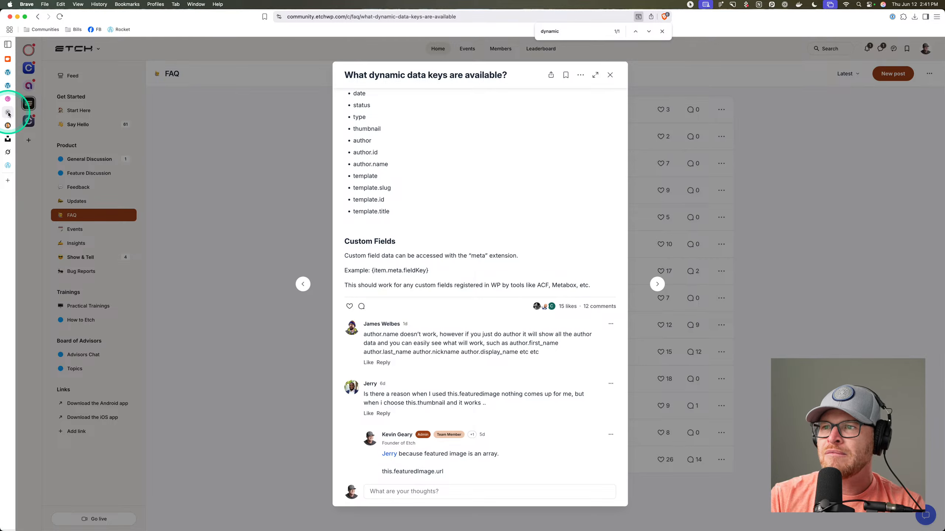
{"action": "left_click", "coordinate": [8, 113]}
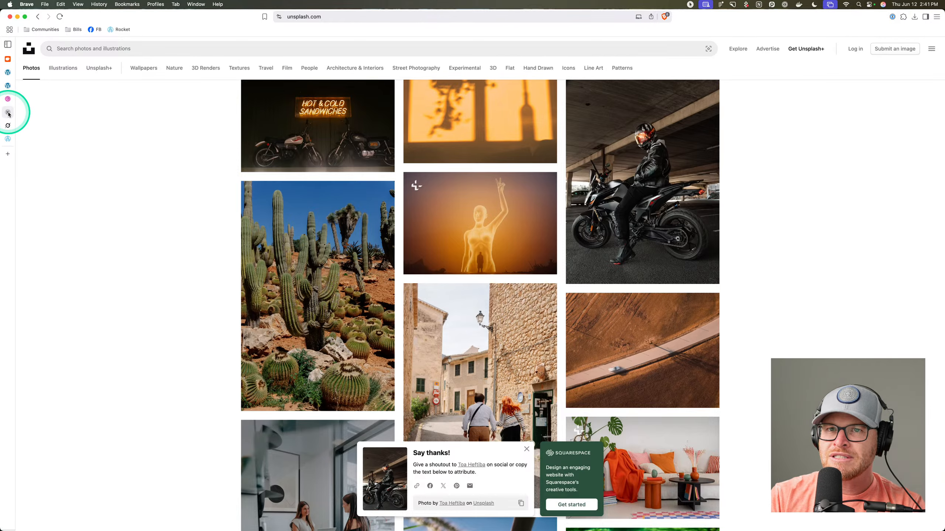
{"action": "left_click", "coordinate": [8, 113]}
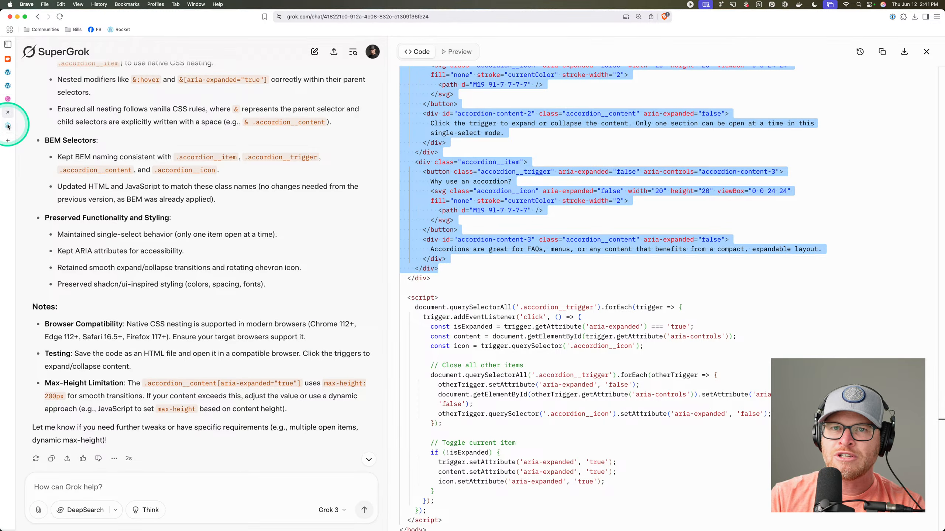
{"action": "left_click", "coordinate": [9, 99]}
{"action": "left_click", "coordinate": [8, 99]}
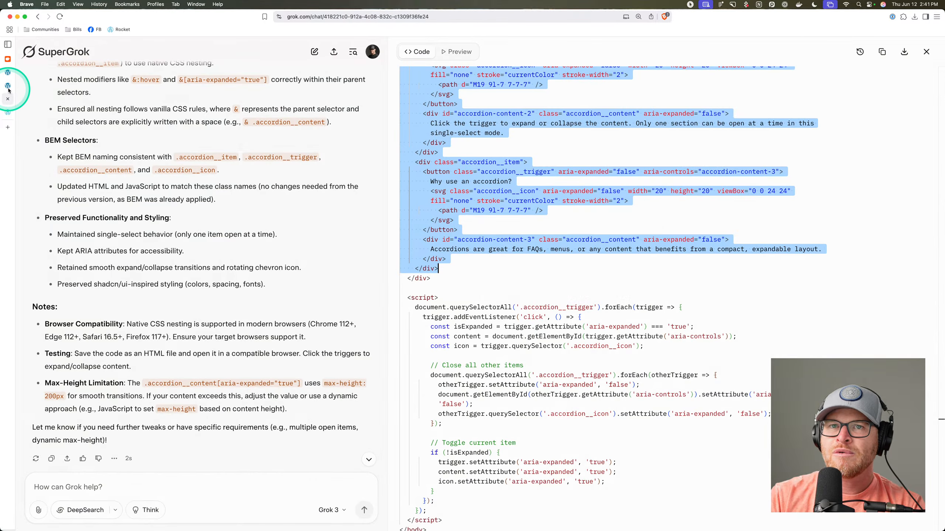
{"action": "left_click", "coordinate": [8, 85]}
Paste the accordion markup into the new container's HTML, clearing and re-pasting it once.
{"action": "left_click", "coordinate": [210, 174]}
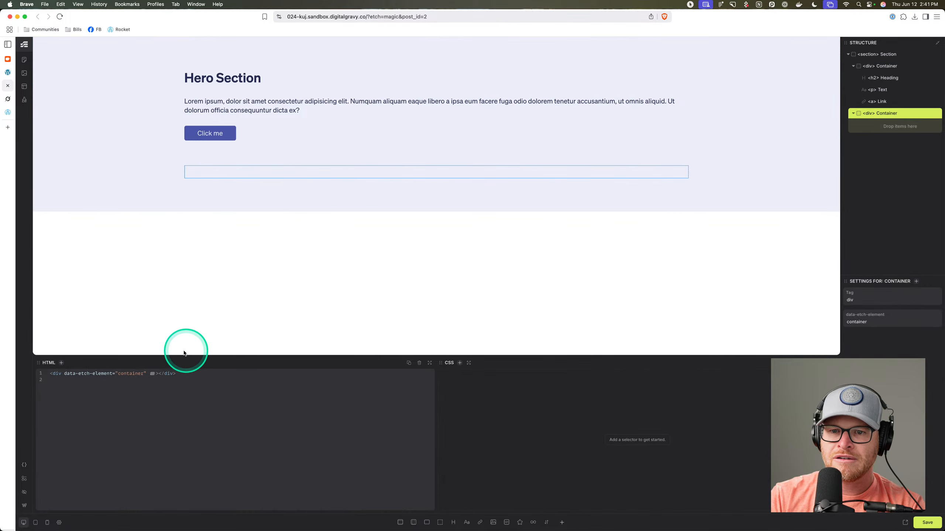
{"action": "left_click", "coordinate": [158, 373]}
{"action": "key", "text": "Return"}
{"action": "key", "text": "Return"}
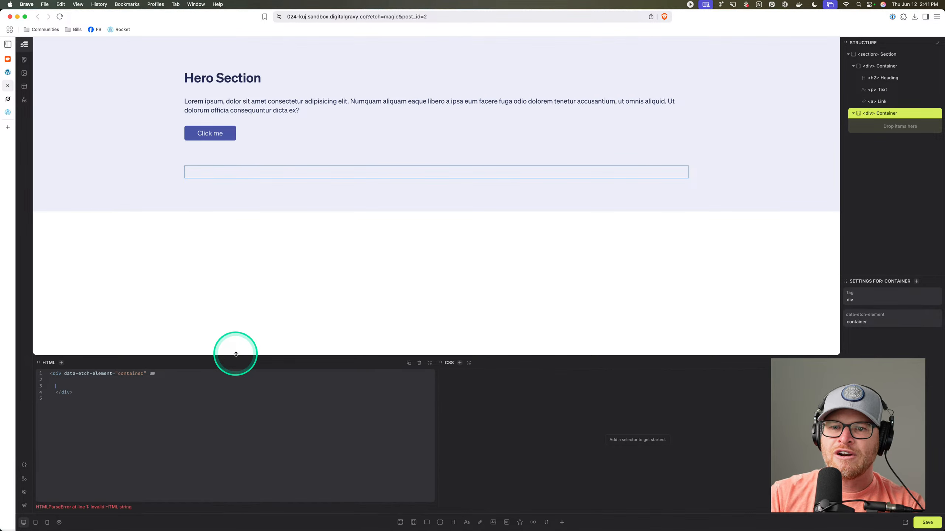
{"action": "key", "text": "super+v"}
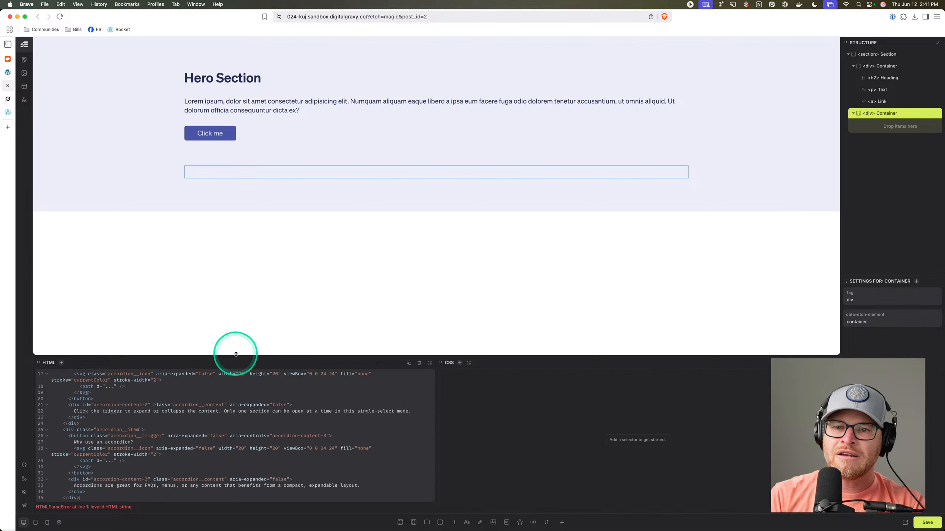
{"action": "scroll", "coordinate": [193, 428], "scroll_direction": "up", "scroll_amount": 5}
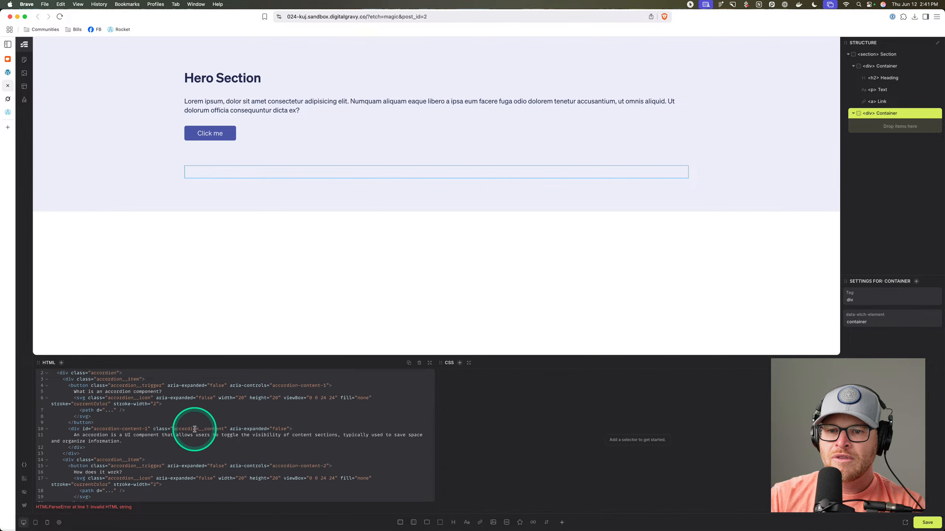
{"action": "scroll", "coordinate": [194, 430], "scroll_direction": "down", "scroll_amount": 5}
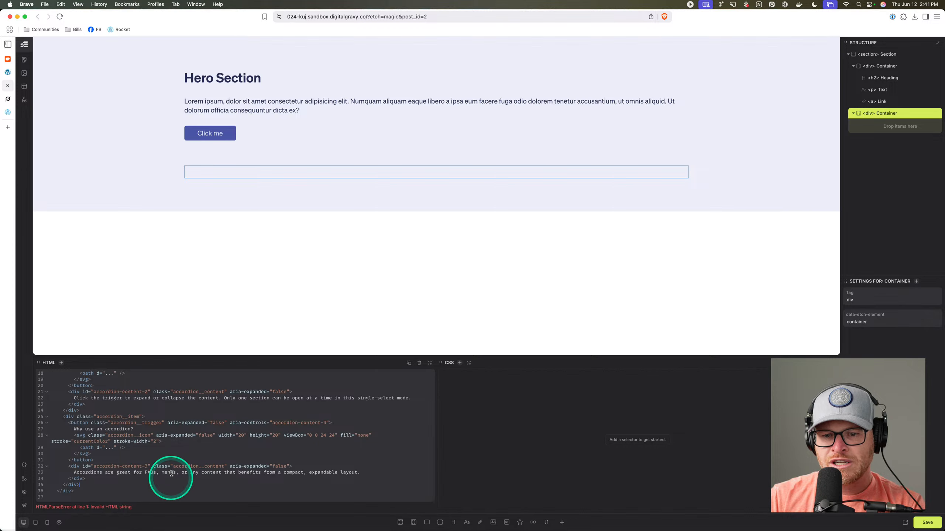
{"action": "scroll", "coordinate": [177, 464], "scroll_direction": "up", "scroll_amount": 1}
{"action": "scroll", "coordinate": [178, 464], "scroll_direction": "up", "scroll_amount": 5}
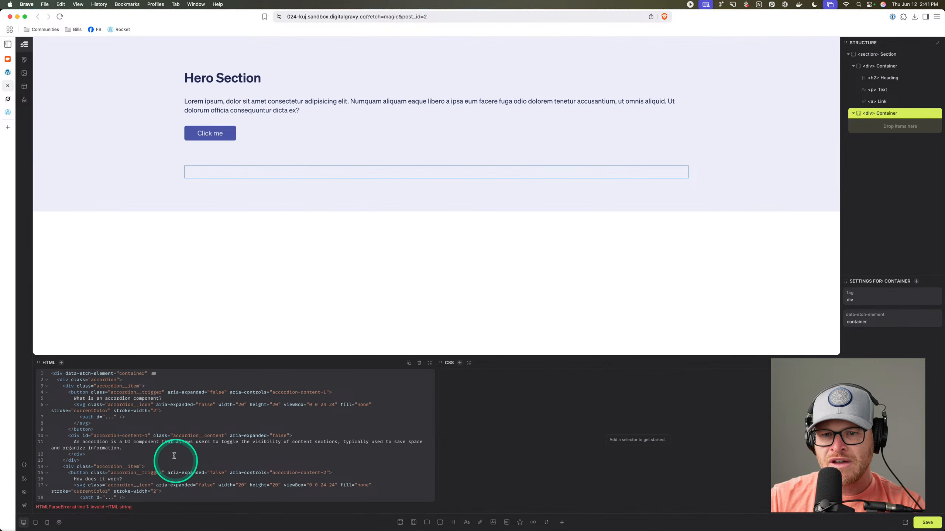
{"action": "key", "text": "super+a"}
{"action": "key", "text": "BackSpace"}
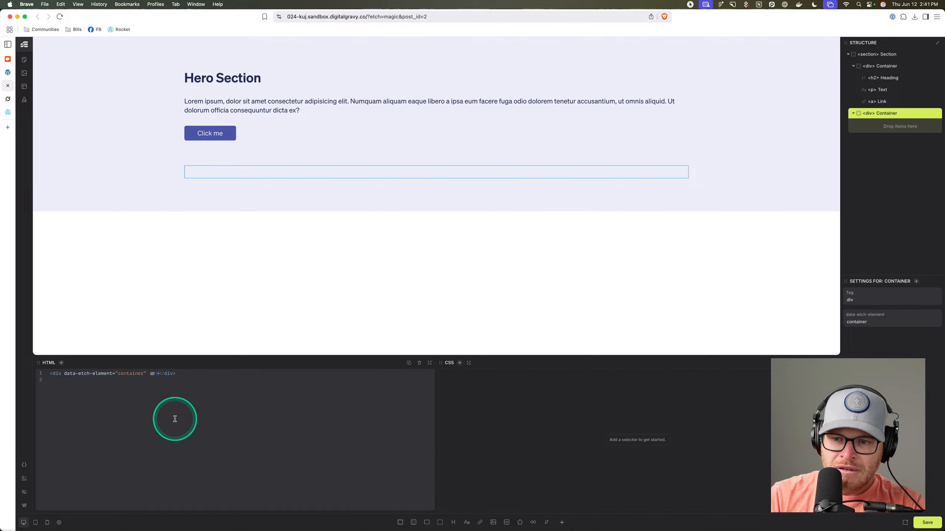
{"action": "key", "text": "super+v"}
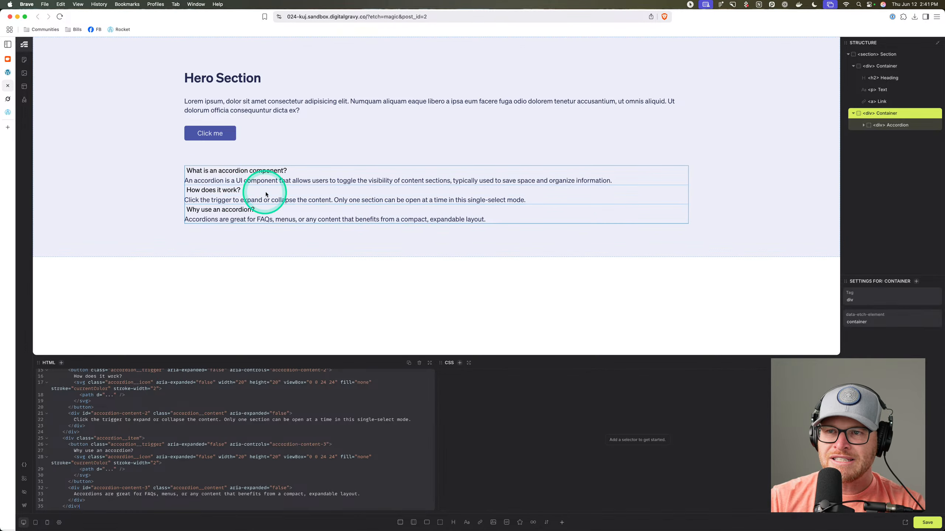
{"action": "scroll", "coordinate": [184, 415], "scroll_direction": "up", "scroll_amount": 1}
{"action": "scroll", "coordinate": [184, 416], "scroll_direction": "down", "scroll_amount": 2}
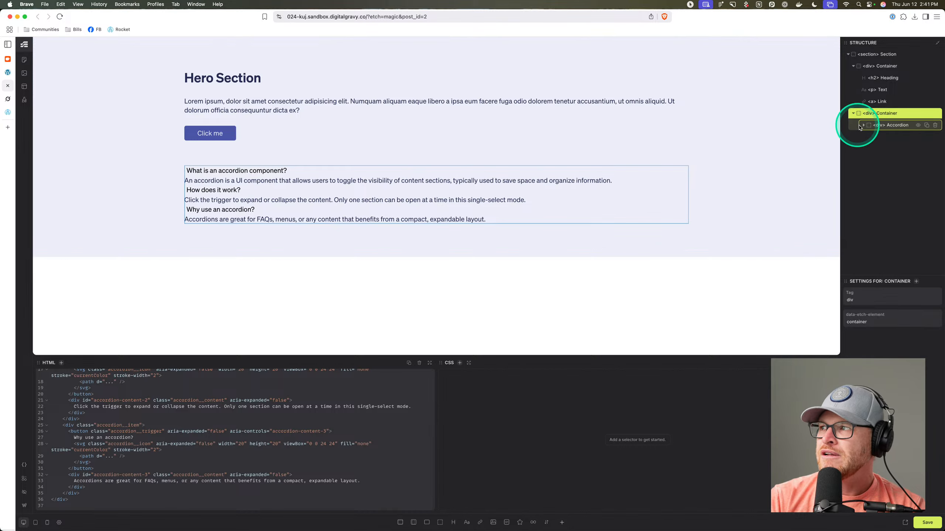
Check the Item, Trigger and chevron Icon classes, ending on the empty .accordion rule.
{"action": "left_click", "coordinate": [900, 125]}
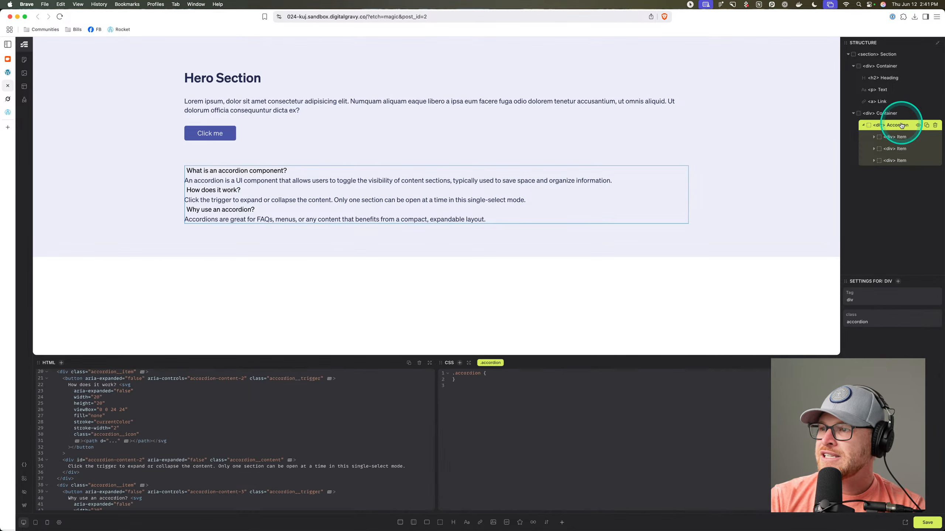
{"action": "left_click", "coordinate": [902, 138]}
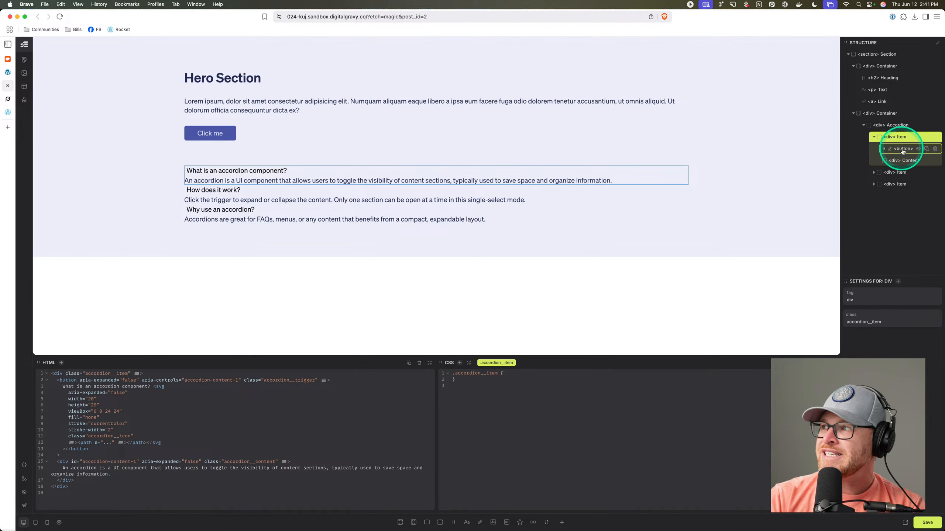
{"action": "left_click", "coordinate": [905, 150]}
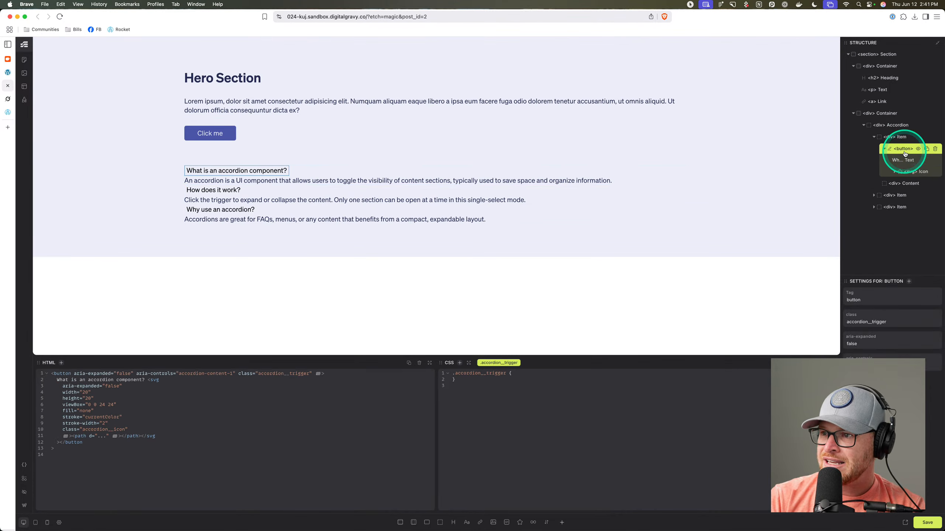
{"action": "left_click", "coordinate": [902, 172]}
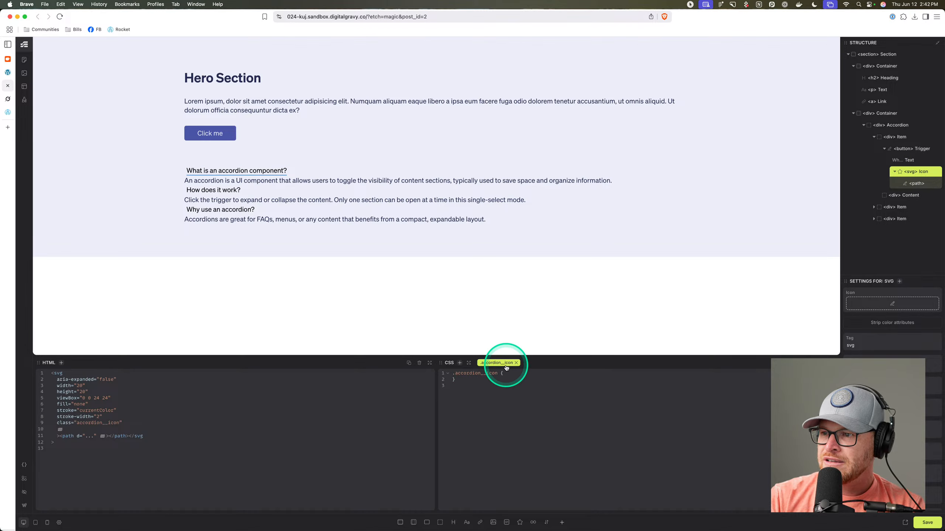
{"action": "left_click", "coordinate": [893, 125]}
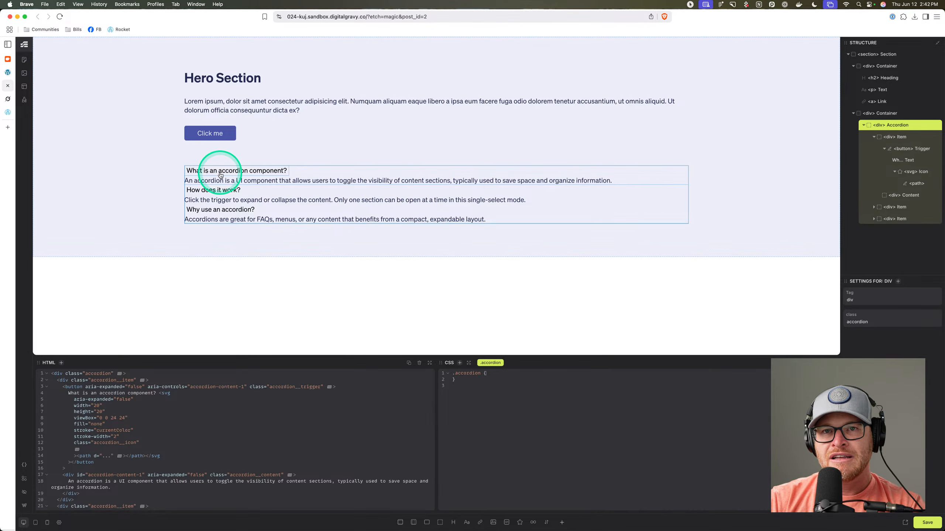
In Grok's code, select the nested CSS from the .accordion properties to the icon rule, then return to Etch.
{"action": "left_click", "coordinate": [7, 98]}
{"action": "scroll", "coordinate": [566, 272], "scroll_direction": "up", "scroll_amount": 20}
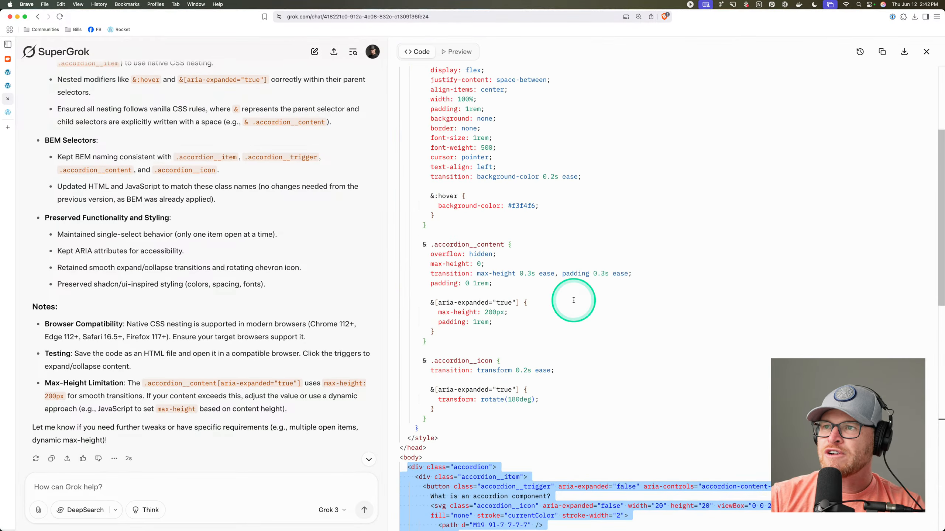
{"action": "left_click_drag", "start_coordinate": [572, 236], "coordinate": [580, 225]}
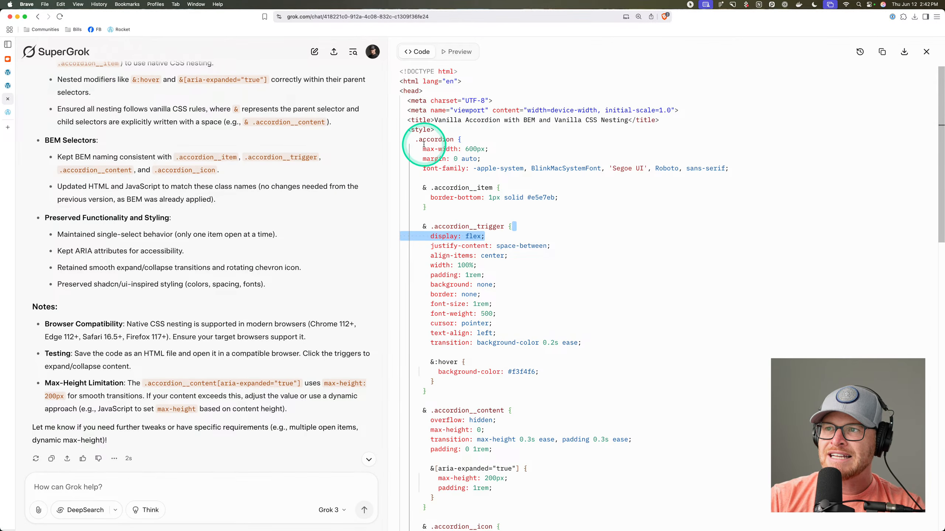
{"action": "left_click_drag", "start_coordinate": [414, 139], "coordinate": [540, 314]}
{"action": "left_click", "coordinate": [480, 203]}
{"action": "scroll", "coordinate": [450, 186], "scroll_direction": "down", "scroll_amount": 10}
{"action": "scroll", "coordinate": [539, 313], "scroll_direction": "up", "scroll_amount": 6}
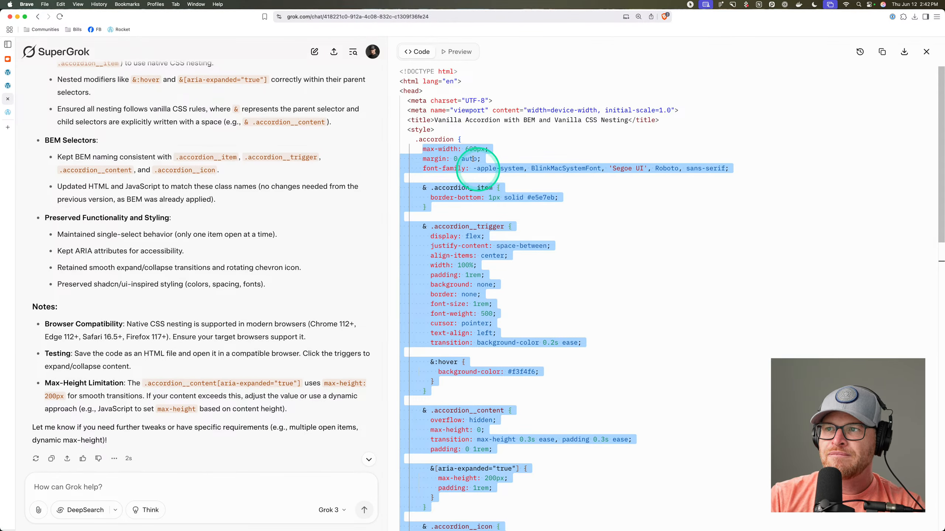
{"action": "scroll", "coordinate": [470, 261], "scroll_direction": "down", "scroll_amount": 15}
{"action": "scroll", "coordinate": [473, 260], "scroll_direction": "up", "scroll_amount": 12}
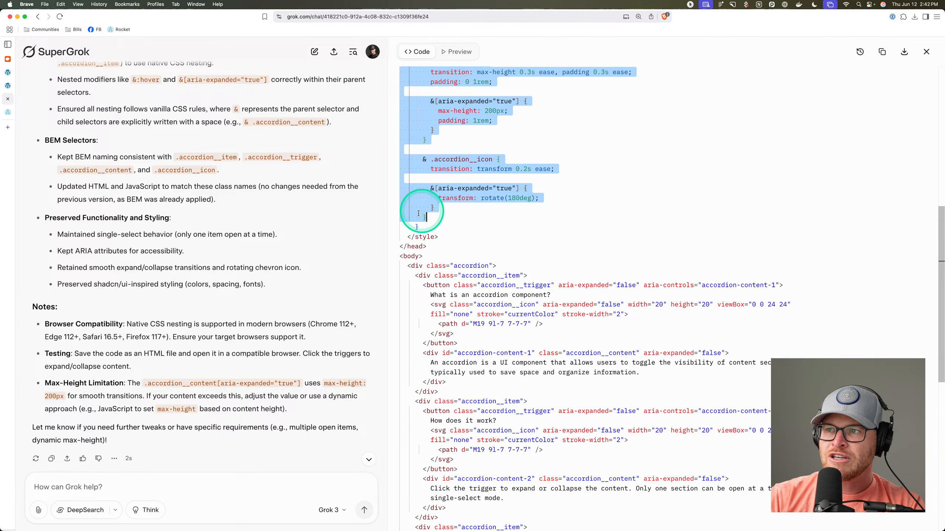
{"action": "left_click", "coordinate": [7, 73]}
{"action": "left_click", "coordinate": [8, 87]}
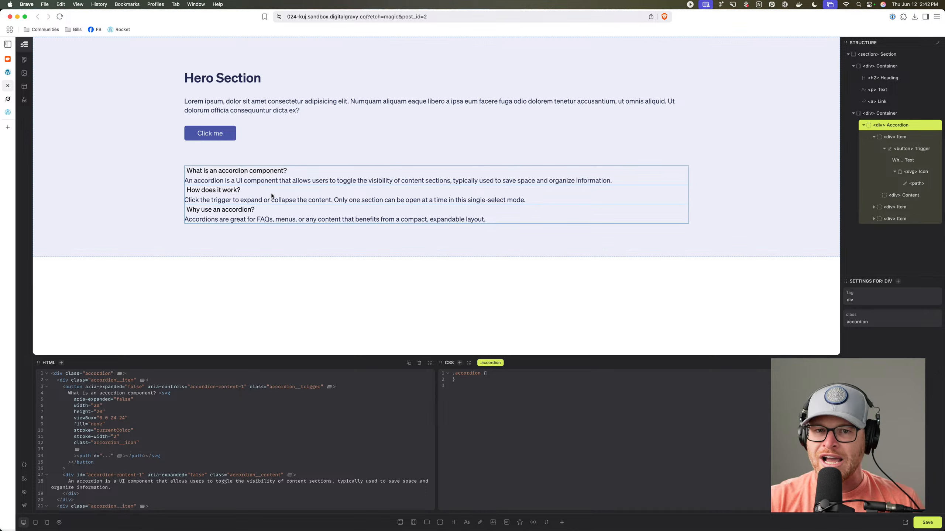
Paste the nested accordion CSS into the .accordion rule and check the items render collapsed.
{"action": "left_click", "coordinate": [500, 417]}
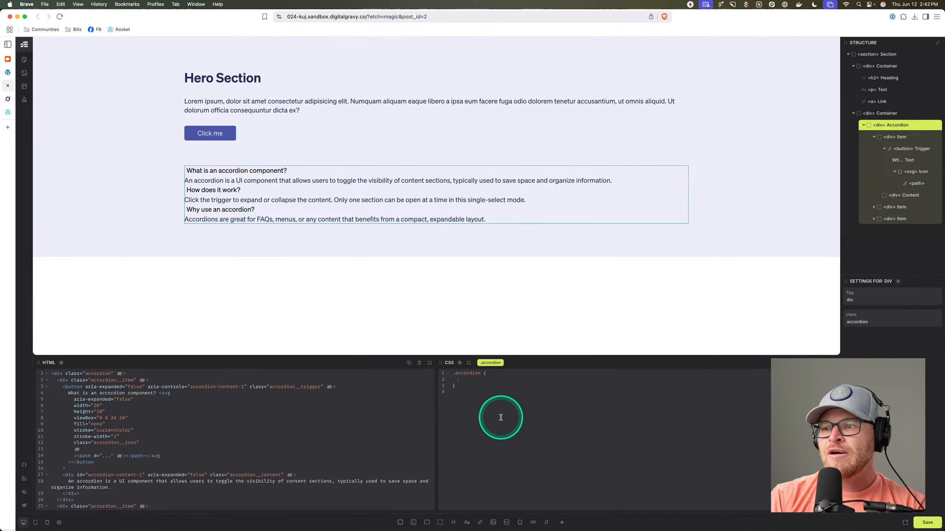
{"action": "key", "text": "super+v"}
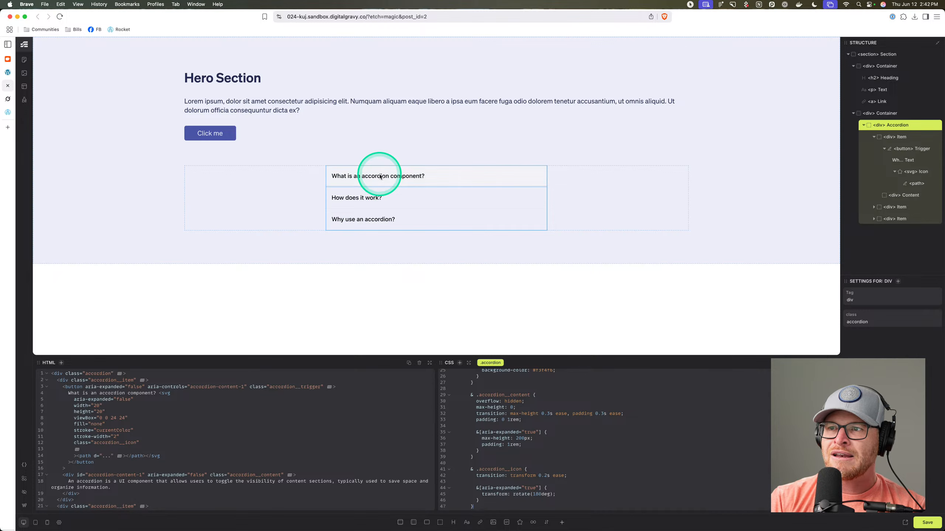
{"action": "left_click", "coordinate": [381, 205]}
{"action": "left_click", "coordinate": [381, 181]}
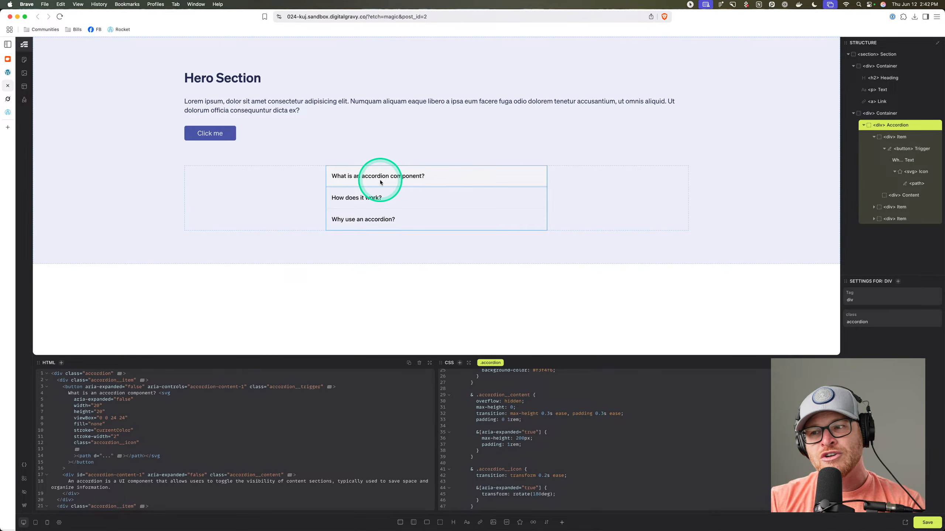
Switch on the JS Editor panel alongside the HTML and CSS editors.
{"action": "left_click", "coordinate": [24, 492]}
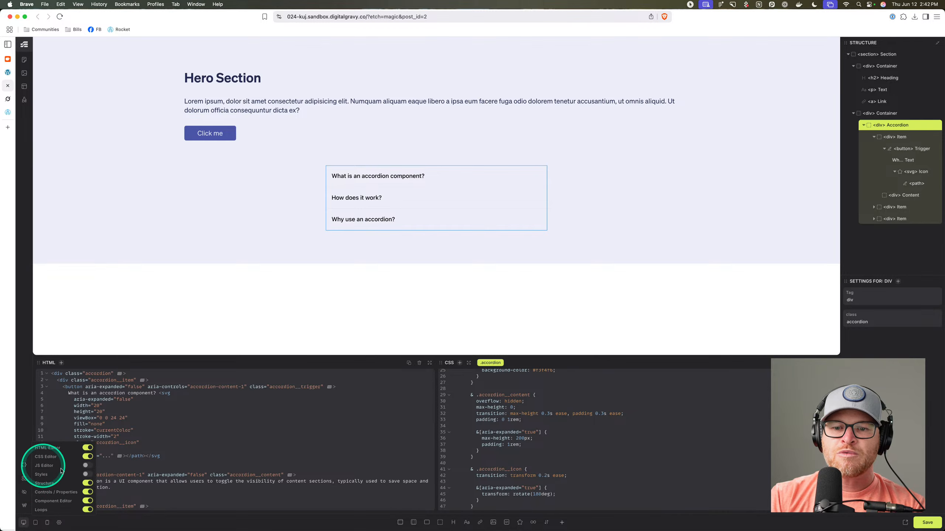
{"action": "left_click", "coordinate": [86, 466]}
{"action": "left_click", "coordinate": [612, 387]}
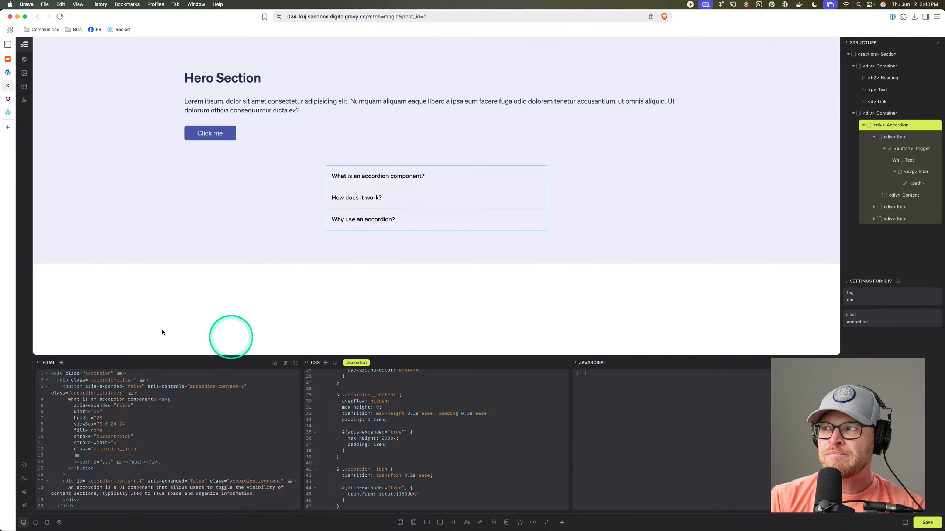
Test all three accordion items in Grok's live preview before returning to the code.
{"action": "left_click", "coordinate": [8, 99]}
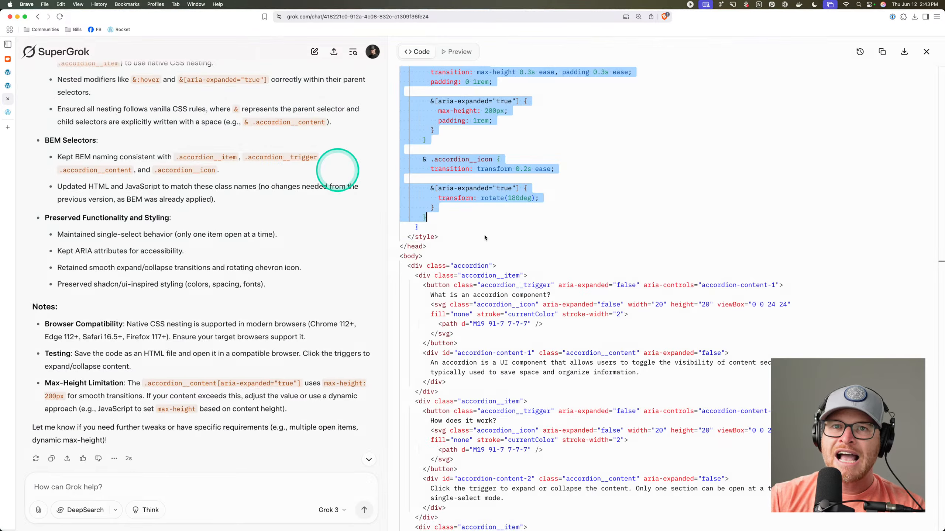
{"action": "scroll", "coordinate": [525, 266], "scroll_direction": "down", "scroll_amount": 2}
{"action": "scroll", "coordinate": [526, 266], "scroll_direction": "up", "scroll_amount": 10}
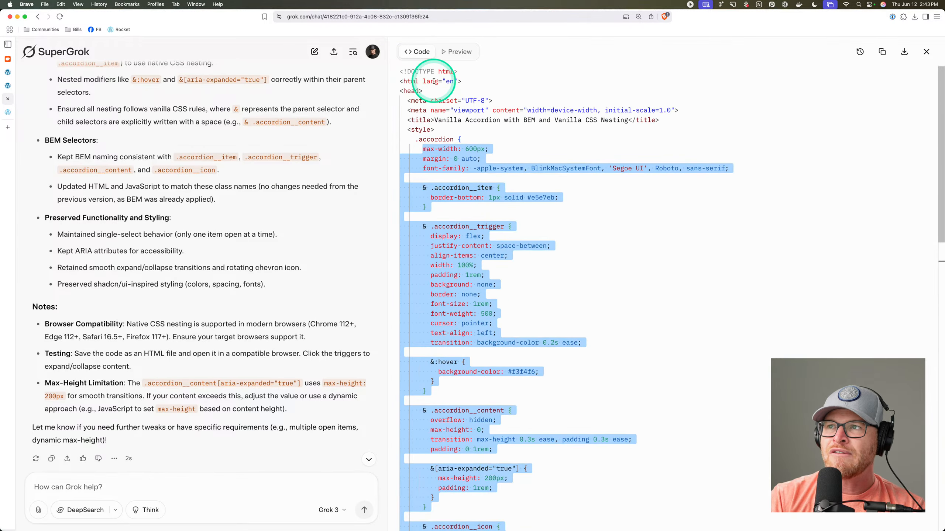
{"action": "left_click", "coordinate": [460, 52]}
{"action": "left_click", "coordinate": [576, 129]}
{"action": "left_click", "coordinate": [580, 95]}
{"action": "left_click", "coordinate": [580, 76]}
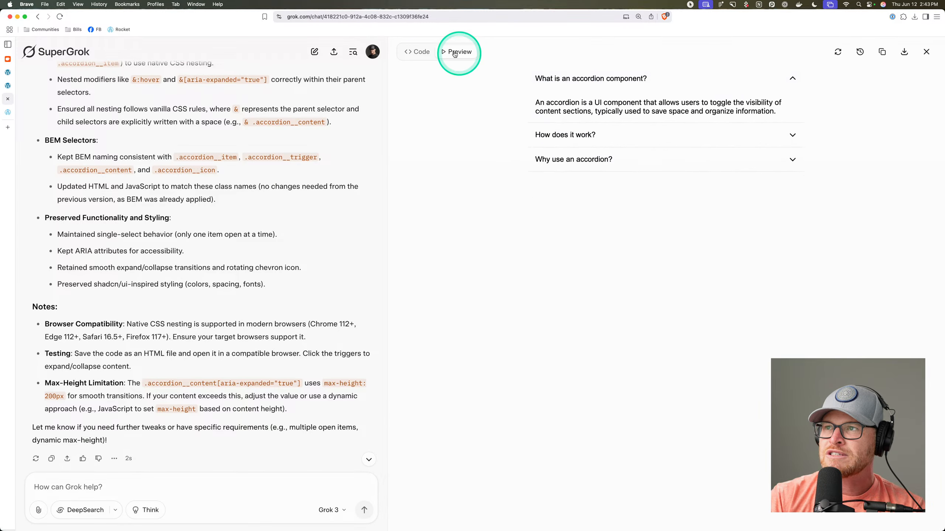
{"action": "left_click", "coordinate": [425, 55]}
Copy the accordion toggle script into Etch's JavaScript editor and view the page on the front end.
{"action": "scroll", "coordinate": [545, 221], "scroll_direction": "down", "scroll_amount": 15}
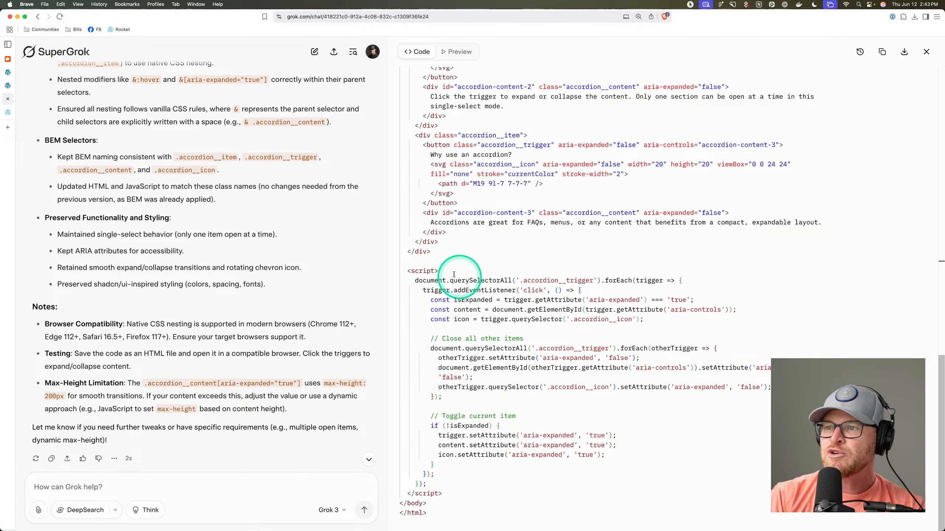
{"action": "left_click_drag", "start_coordinate": [415, 279], "coordinate": [427, 484]}
{"action": "key", "text": "super+c"}
{"action": "left_click", "coordinate": [7, 86]}
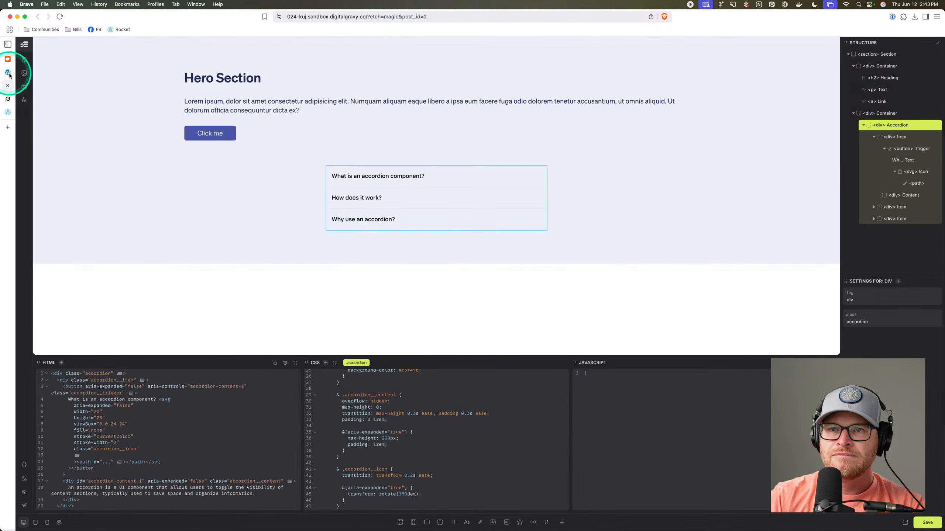
{"action": "left_click", "coordinate": [681, 428]}
{"action": "key", "text": "super+v"}
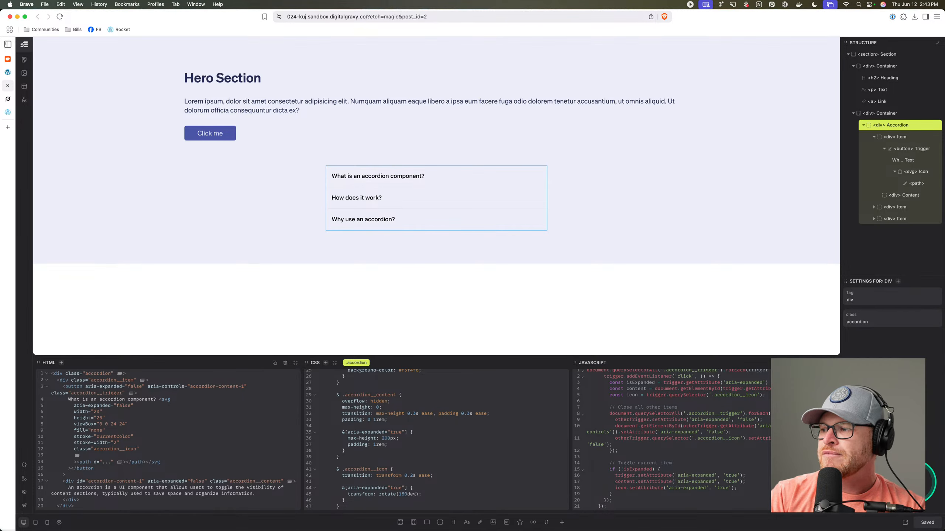
{"action": "left_click", "coordinate": [906, 523]}
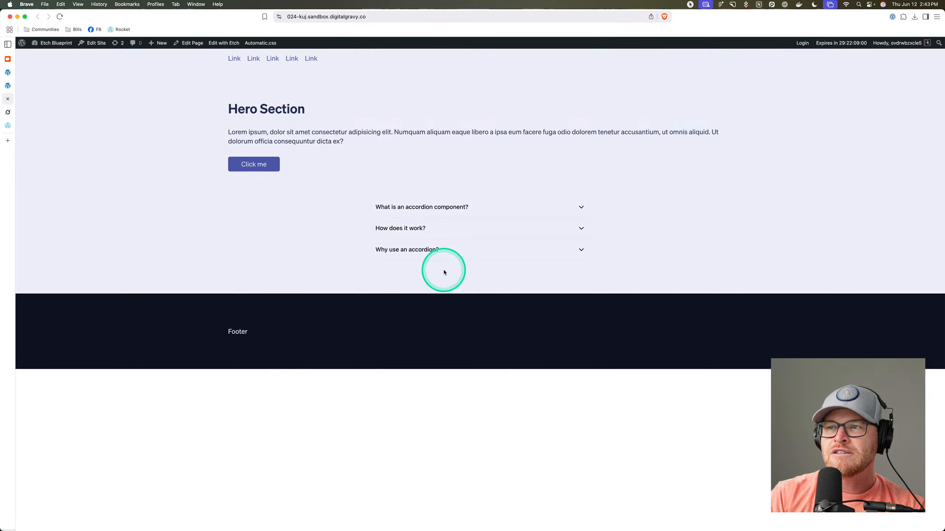
Open each of the three accordion questions on the live page in turn.
{"action": "left_click", "coordinate": [419, 207]}
{"action": "left_click", "coordinate": [422, 260]}
{"action": "left_click", "coordinate": [431, 276]}
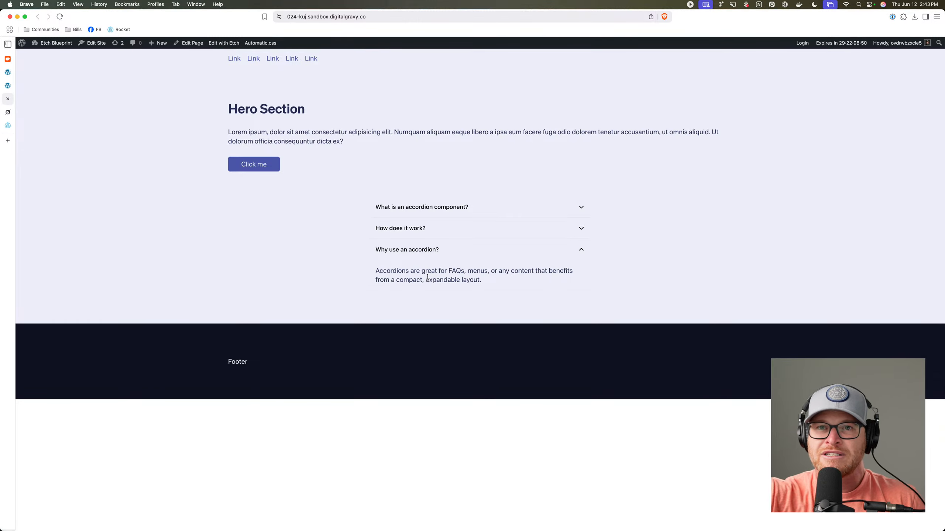
{"action": "left_click", "coordinate": [256, 265]}
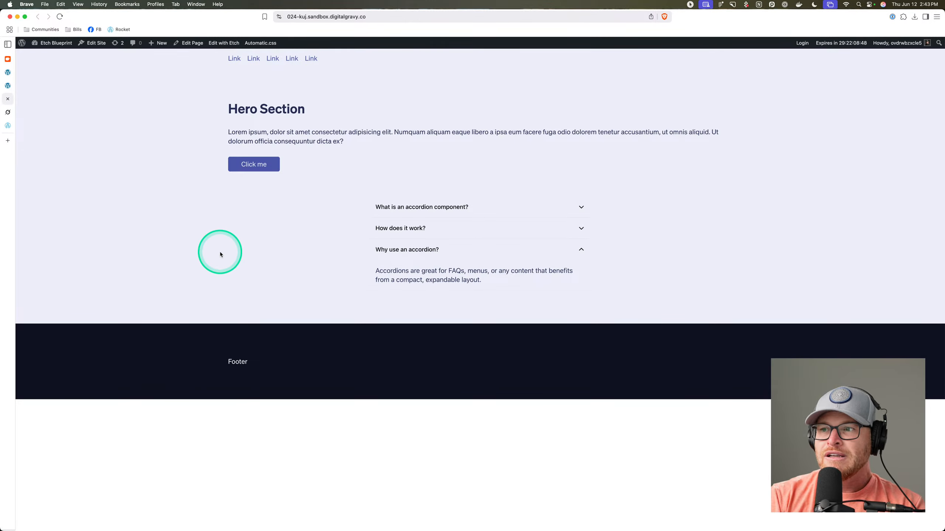
Re-test the questions to confirm only one panel opens at a time, ending on 'Why use an accordion?'.
{"action": "left_click", "coordinate": [431, 229]}
{"action": "left_click", "coordinate": [428, 212]}
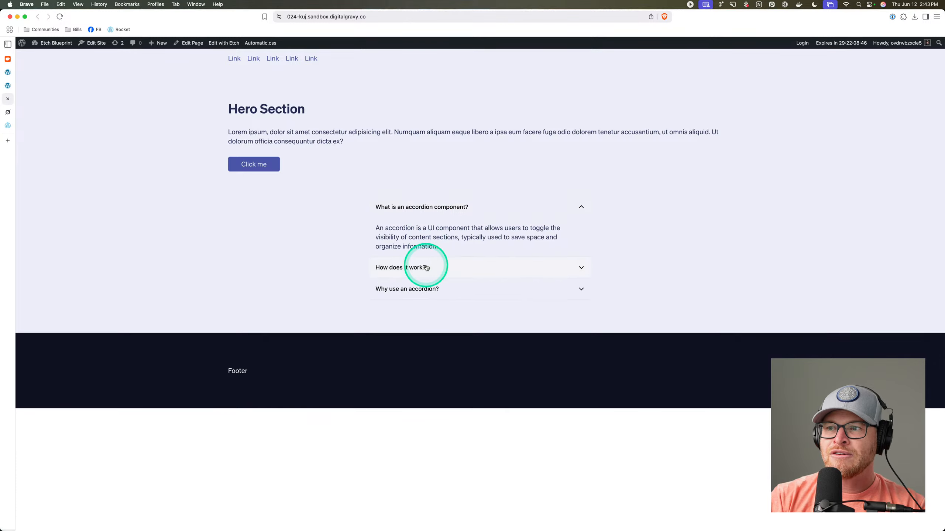
{"action": "left_click", "coordinate": [426, 268]}
{"action": "left_click", "coordinate": [428, 276]}
{"action": "left_click", "coordinate": [419, 231]}
{"action": "left_click", "coordinate": [425, 213]}
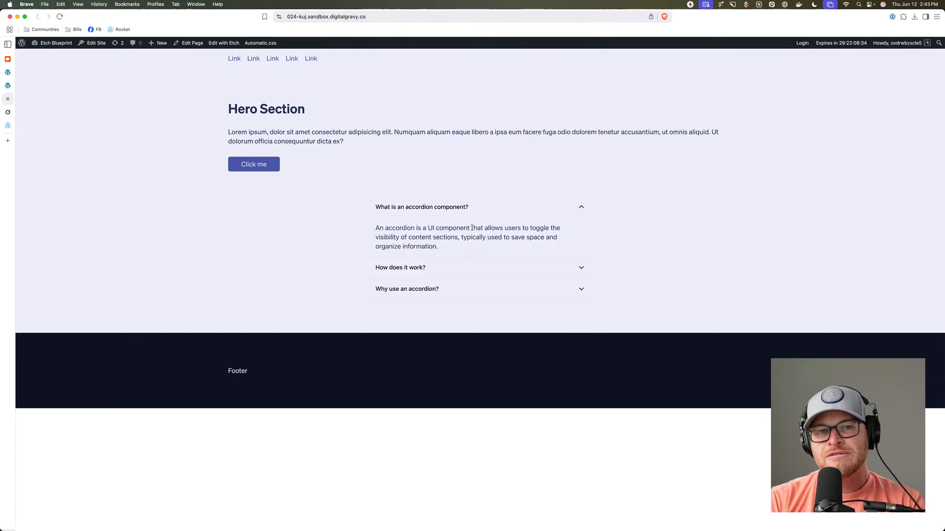
{"action": "left_click", "coordinate": [311, 285]}
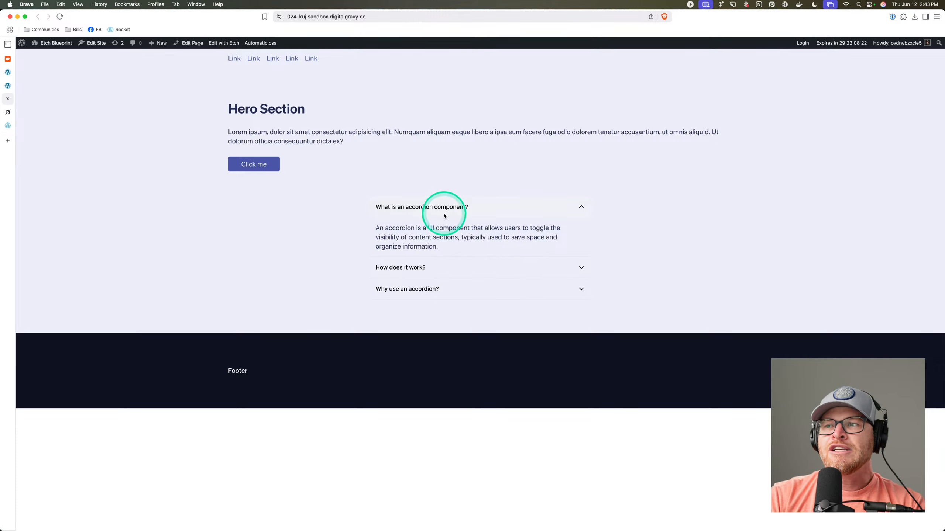
{"action": "left_click", "coordinate": [421, 268]}
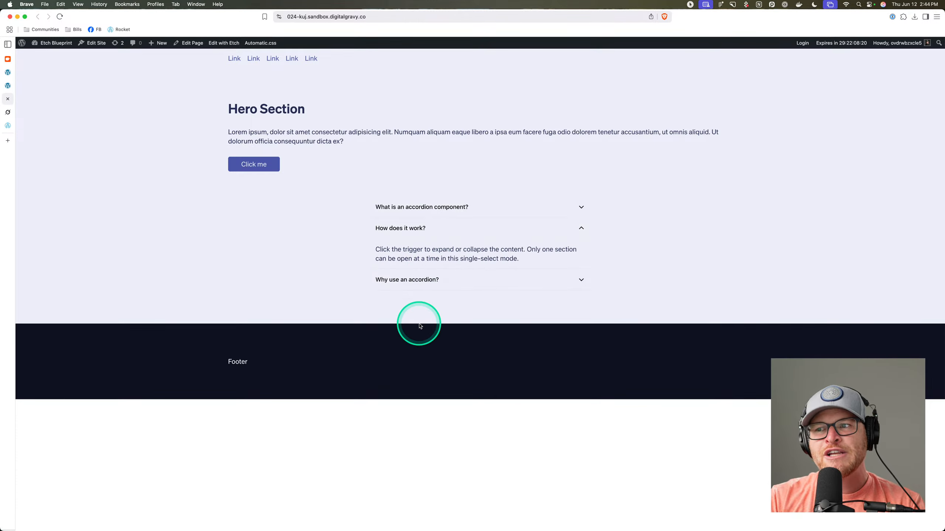
{"action": "left_click", "coordinate": [426, 271]}
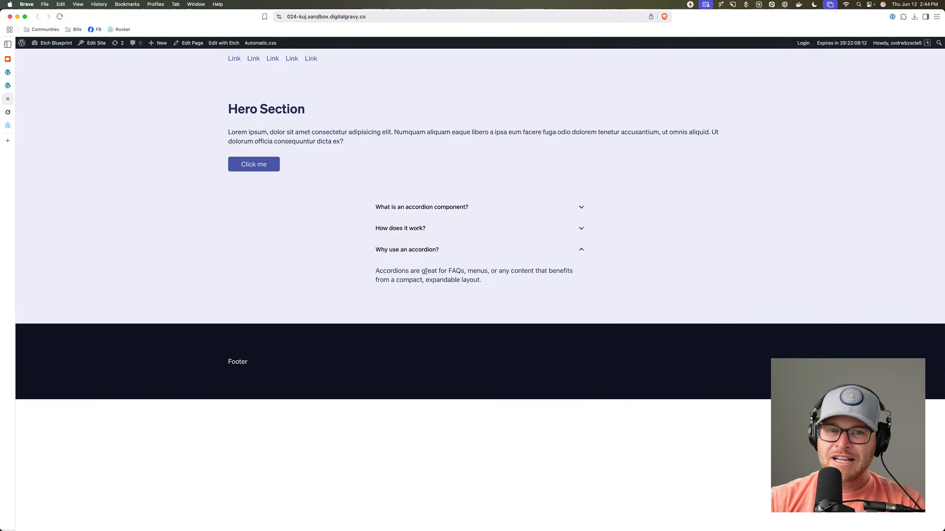
{"action": "left_click", "coordinate": [8, 85]}
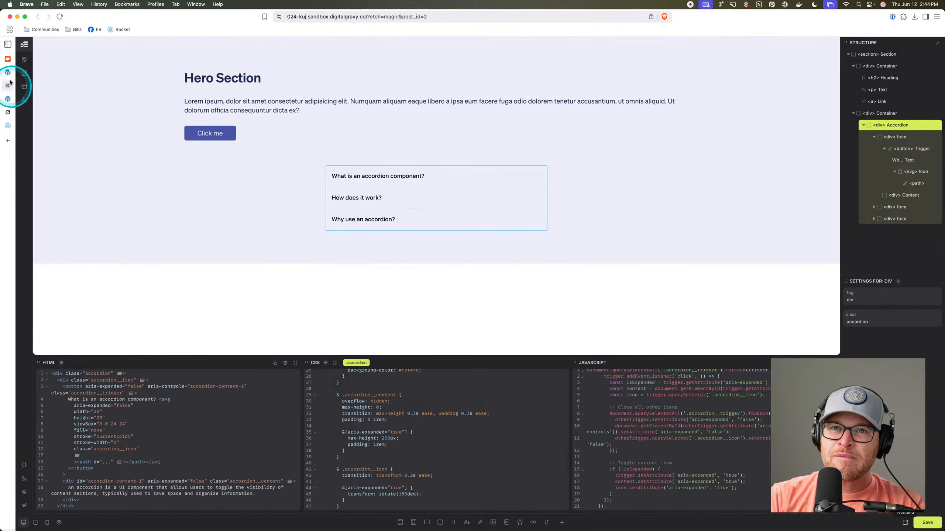
{"action": "left_click_drag", "start_coordinate": [840, 128], "coordinate": [762, 127]}
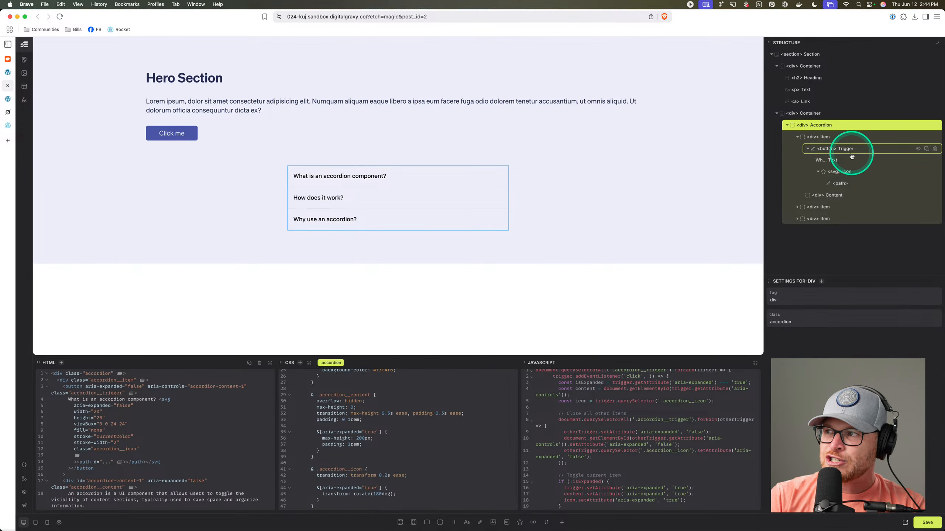
{"action": "left_click", "coordinate": [843, 150]}
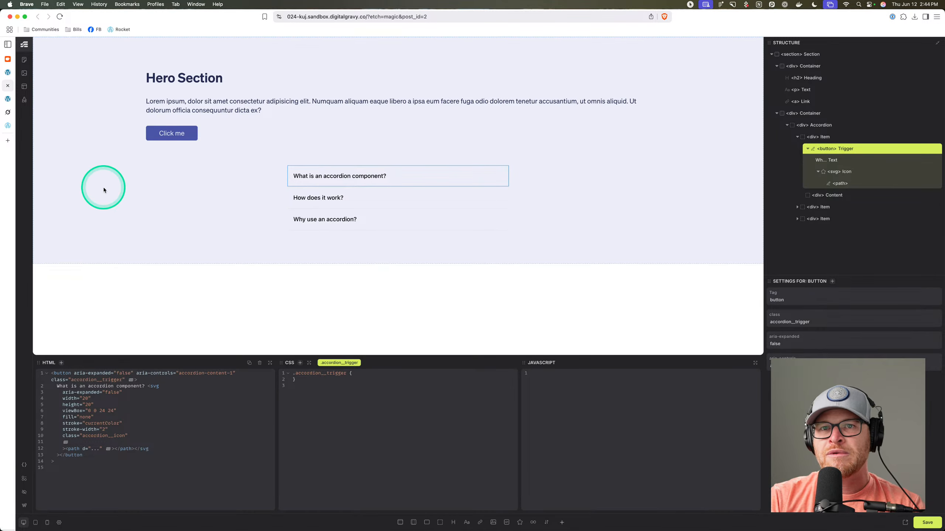
{"action": "left_click", "coordinate": [24, 99]}
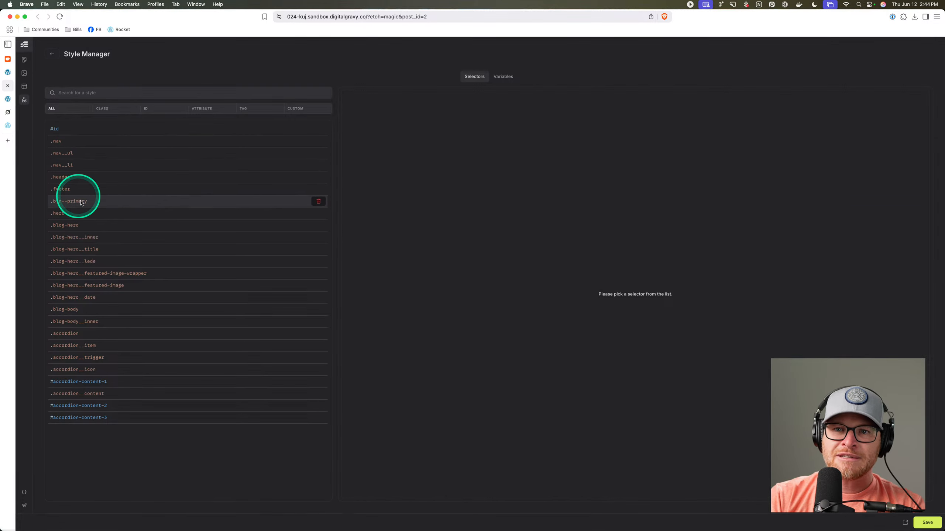
{"action": "left_click", "coordinate": [99, 375]}
{"action": "left_click", "coordinate": [95, 334]}
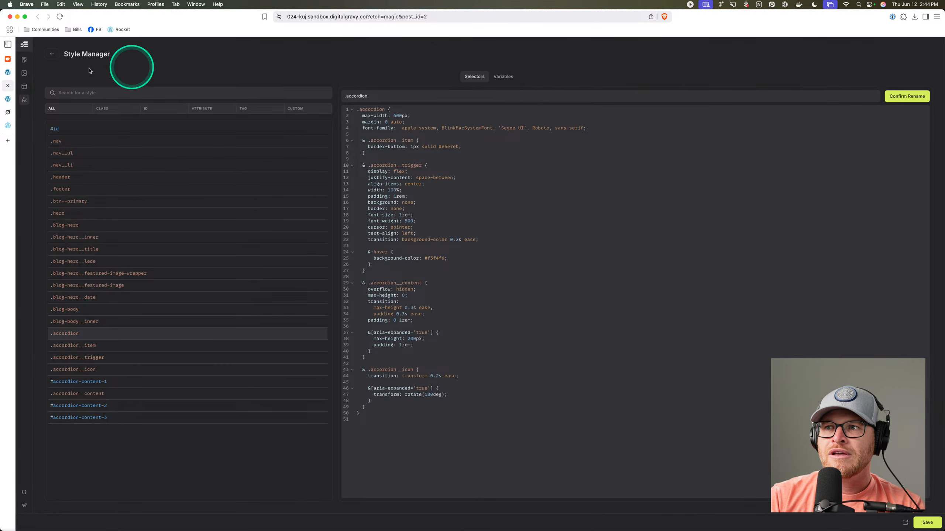
{"action": "left_click", "coordinate": [52, 53]}
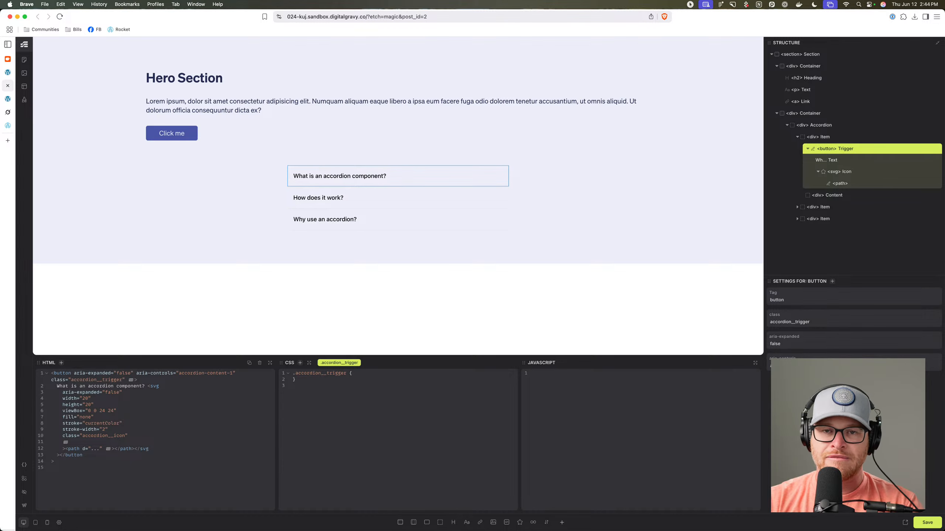
Convert the Accordion div into a New Component using Create Component from its Structure context menu.
{"action": "left_click", "coordinate": [849, 126]}
{"action": "right_click", "coordinate": [850, 127]}
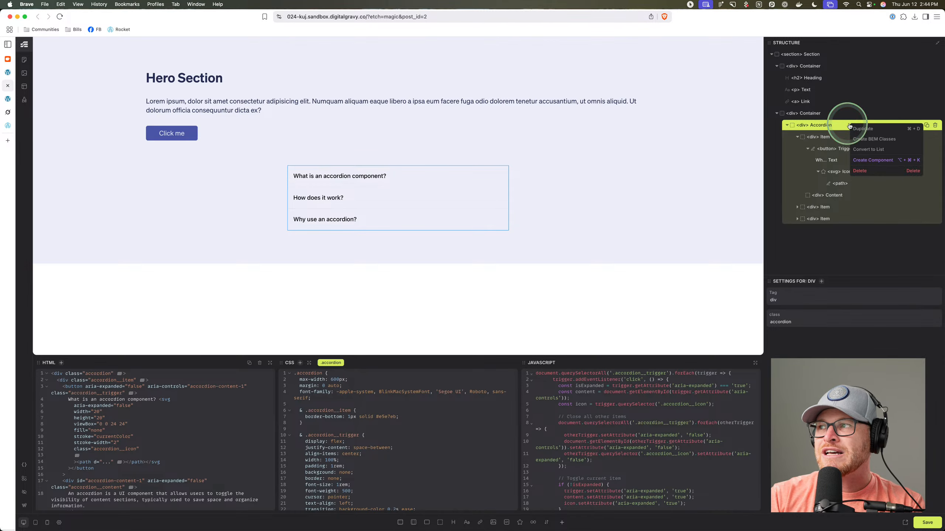
{"action": "left_click", "coordinate": [871, 164]}
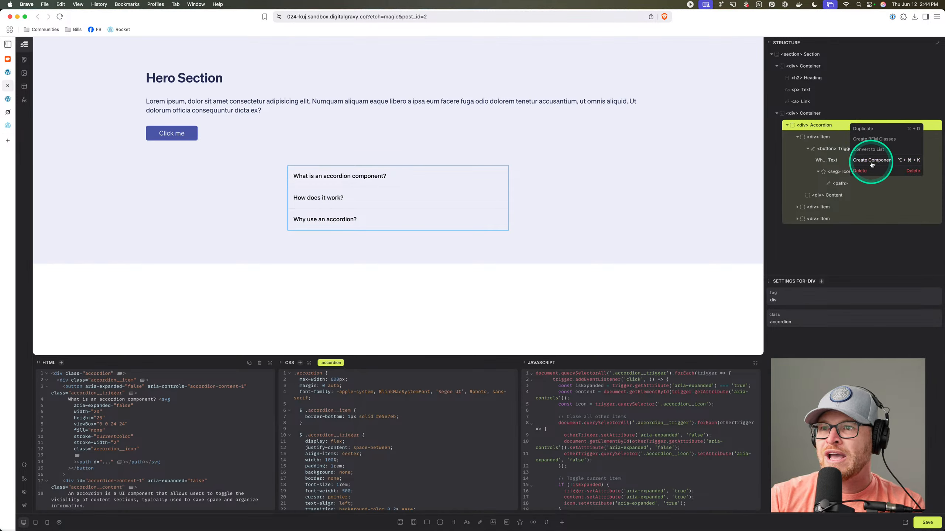
{"action": "left_click", "coordinate": [816, 127]}
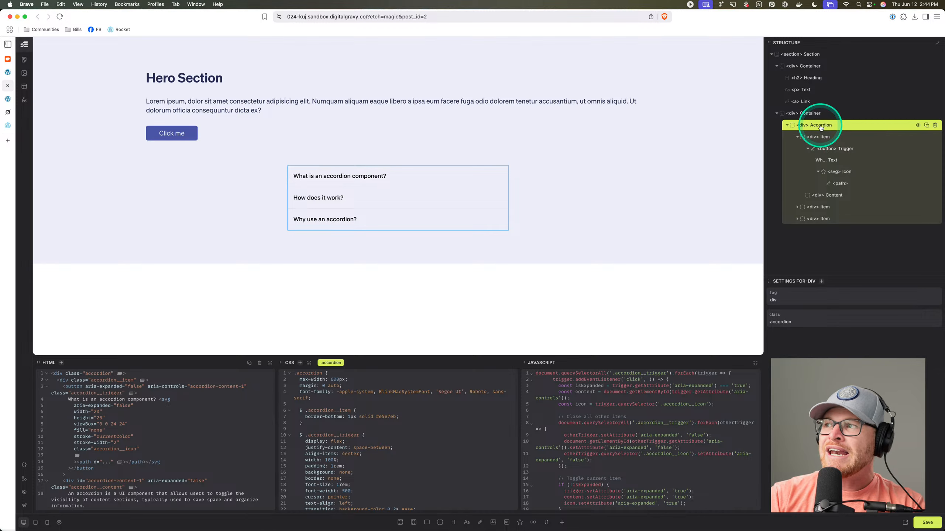
{"action": "left_click", "coordinate": [830, 138]}
{"action": "left_click_drag", "start_coordinate": [380, 194], "coordinate": [356, 182]}
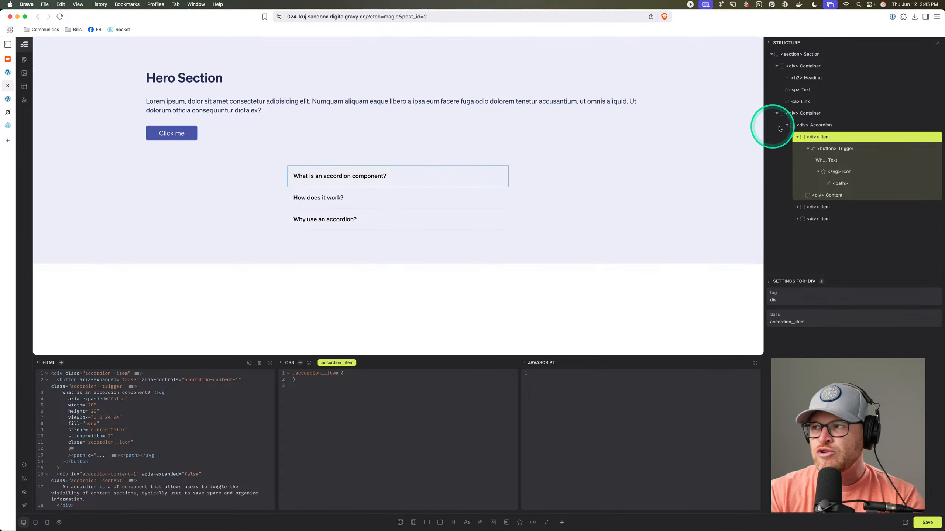
{"action": "left_click", "coordinate": [815, 126]}
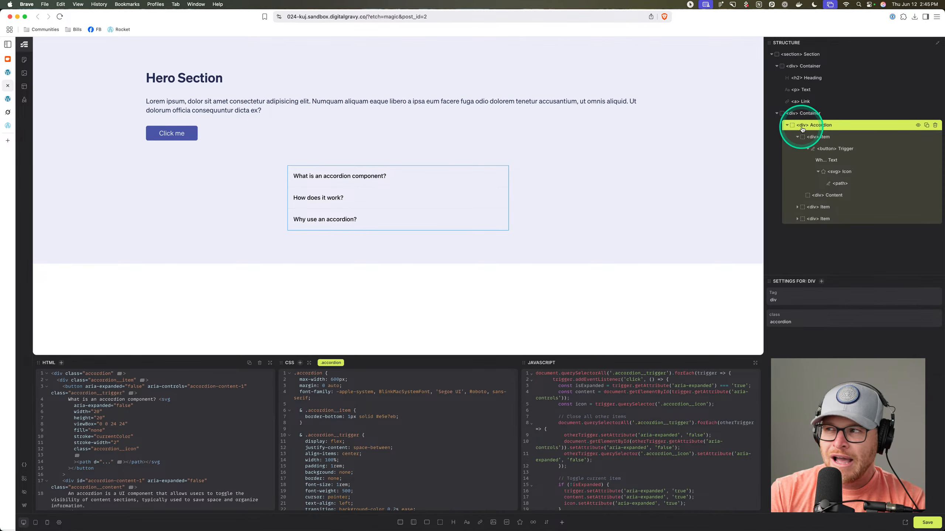
{"action": "right_click", "coordinate": [838, 126]}
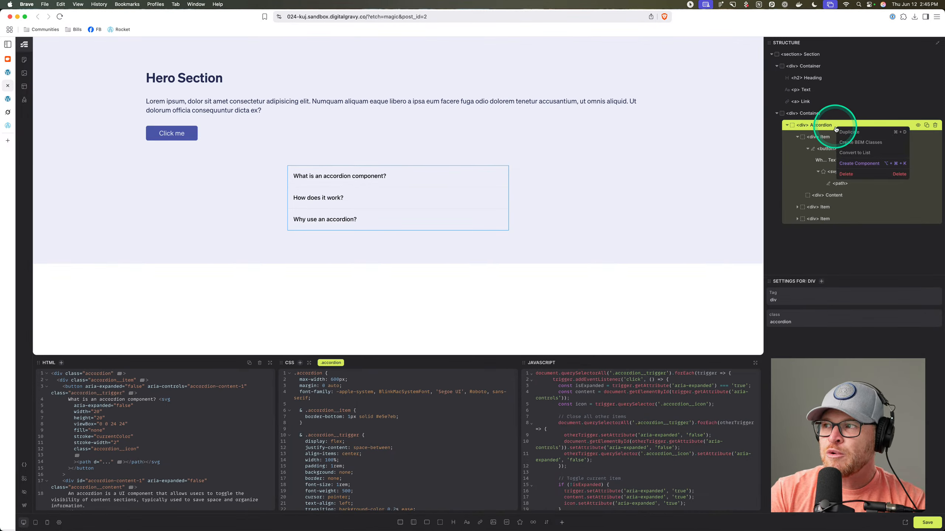
{"action": "left_click", "coordinate": [851, 164]}
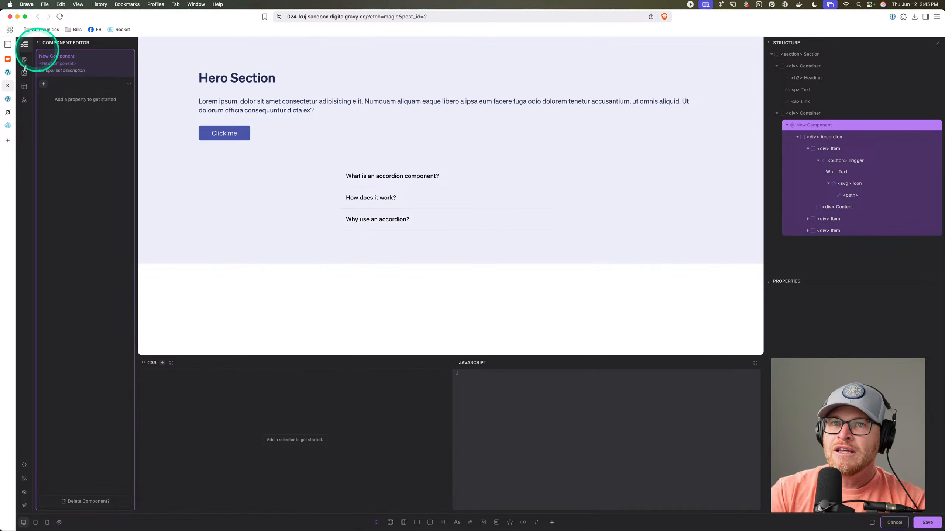
Add two text properties to the component and rename the first to Accordion Heading.
{"action": "left_click", "coordinate": [43, 84]}
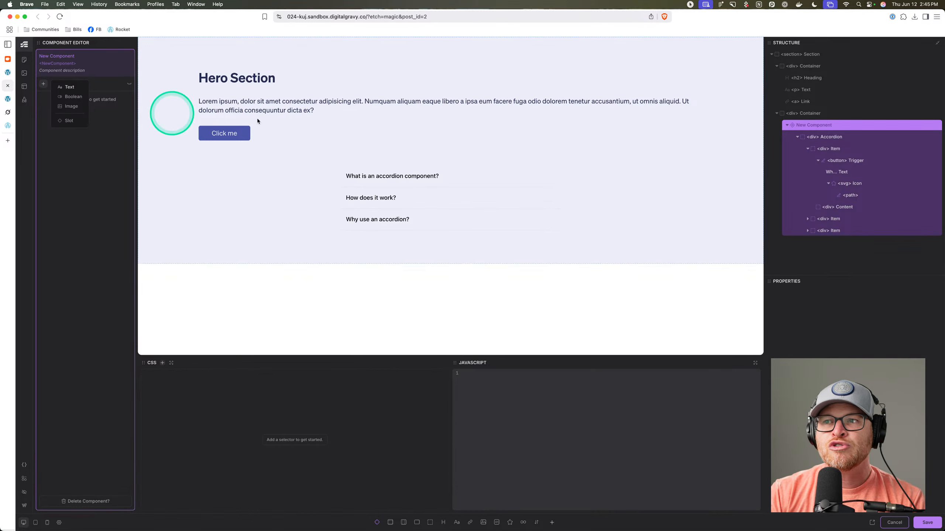
{"action": "left_click", "coordinate": [394, 179]}
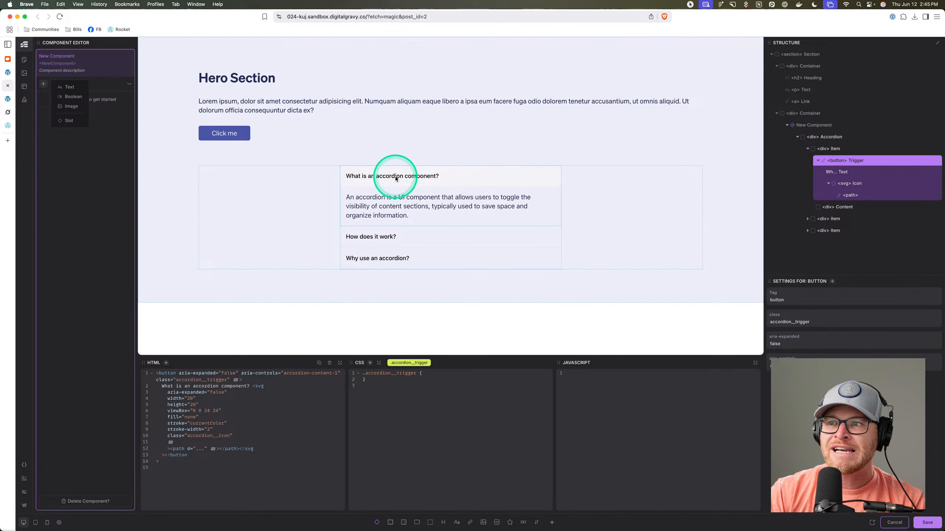
{"action": "left_click", "coordinate": [72, 88]}
{"action": "left_click", "coordinate": [73, 88]}
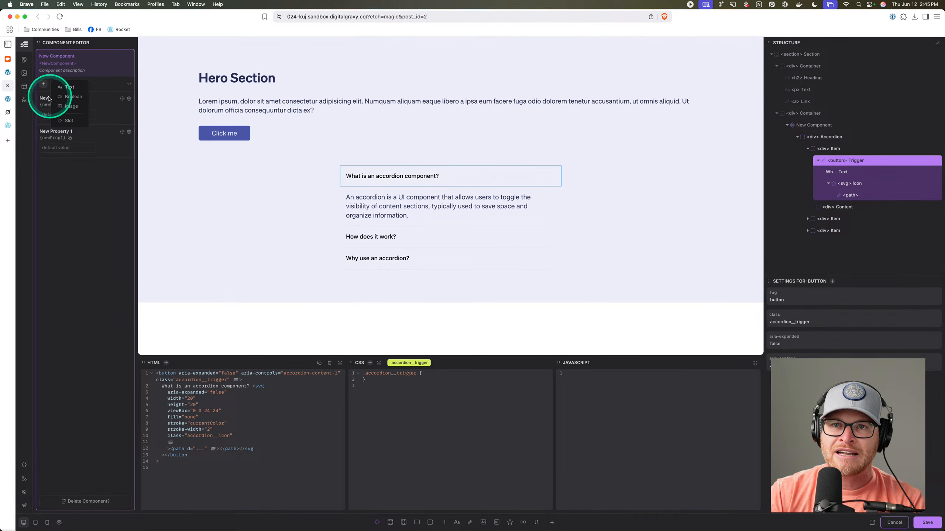
{"action": "left_click", "coordinate": [45, 98]}
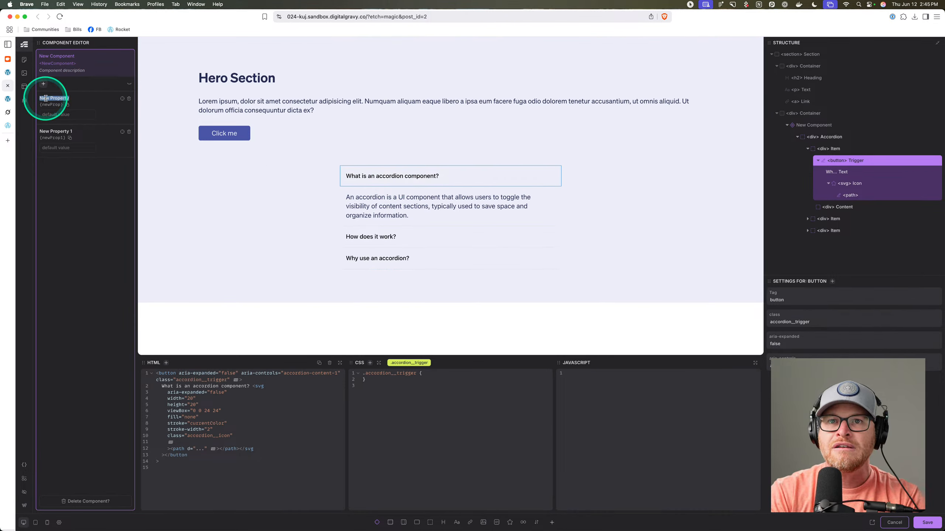
{"action": "type", "text": "Accordion Heading"}
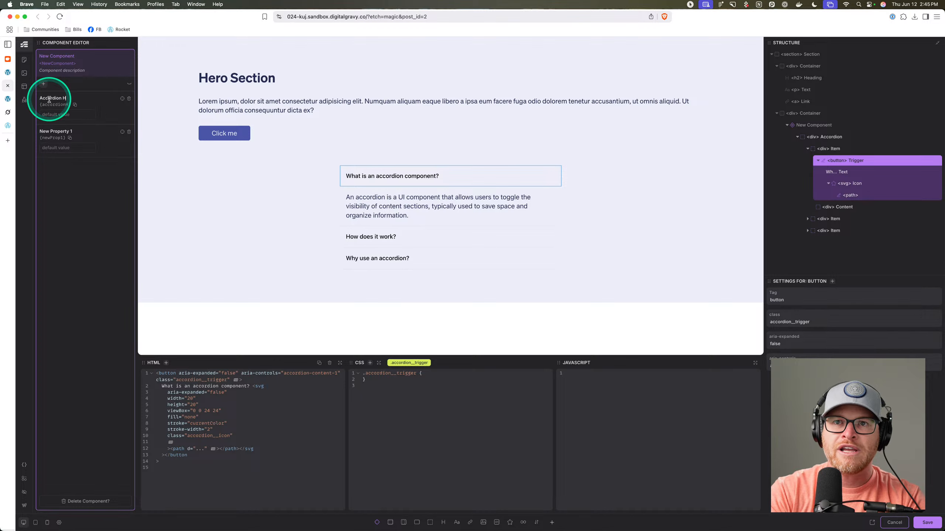
Delete the extra Accordion Text property and bind the first trigger's text to {props.accordionHeading}.
{"action": "left_click", "coordinate": [59, 132]}
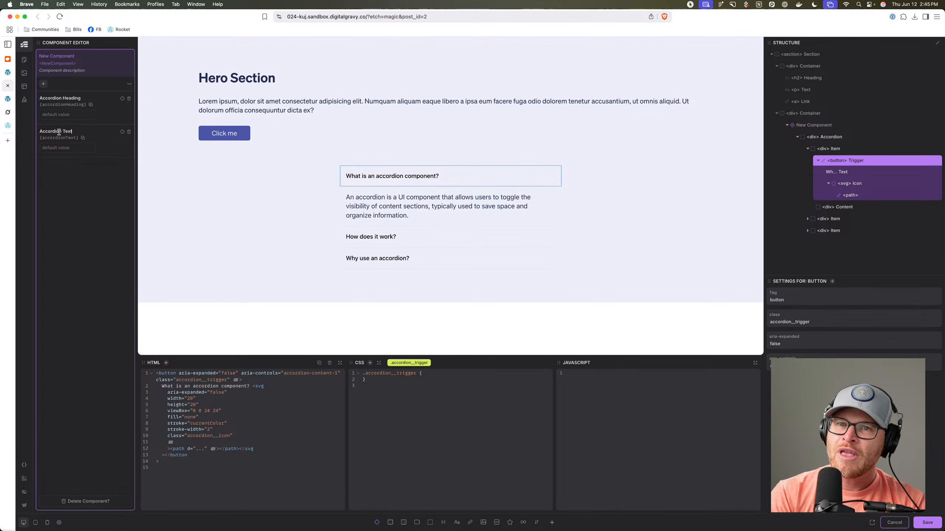
{"action": "left_click", "coordinate": [129, 132]}
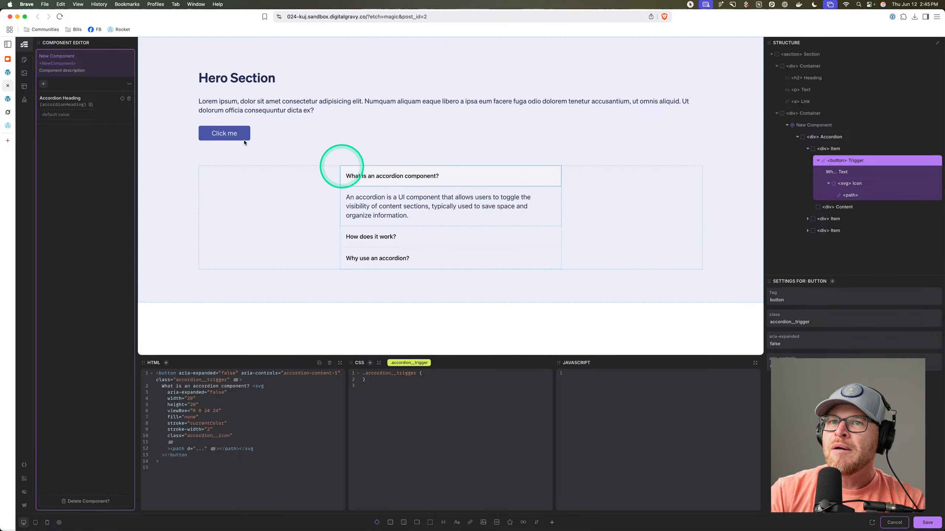
{"action": "left_click", "coordinate": [123, 99]}
{"action": "left_click", "coordinate": [366, 177]}
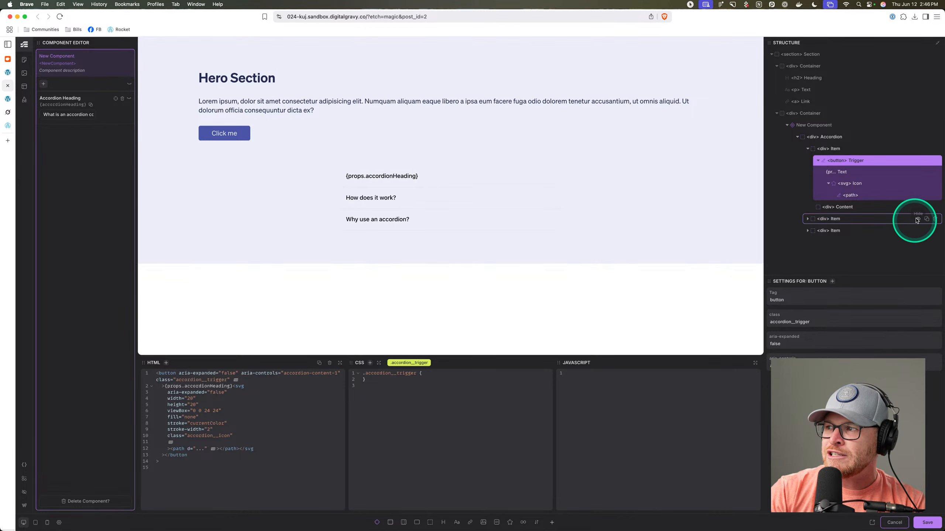
Save the component and set the placed accordion's Accordion Heading to 'This is my accordion'.
{"action": "left_click", "coordinate": [926, 528]}
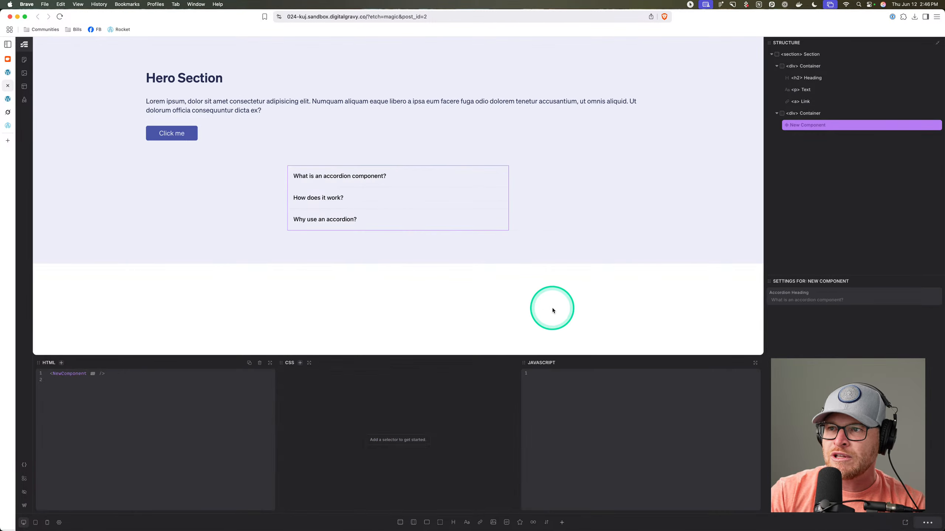
{"action": "left_click", "coordinate": [338, 173]}
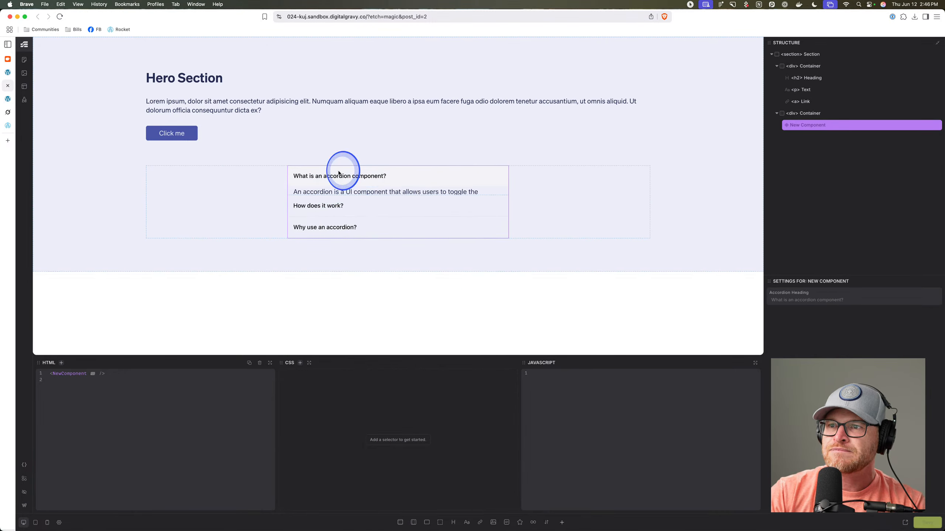
{"action": "left_click", "coordinate": [809, 301]}
{"action": "type", "text": "This i"}
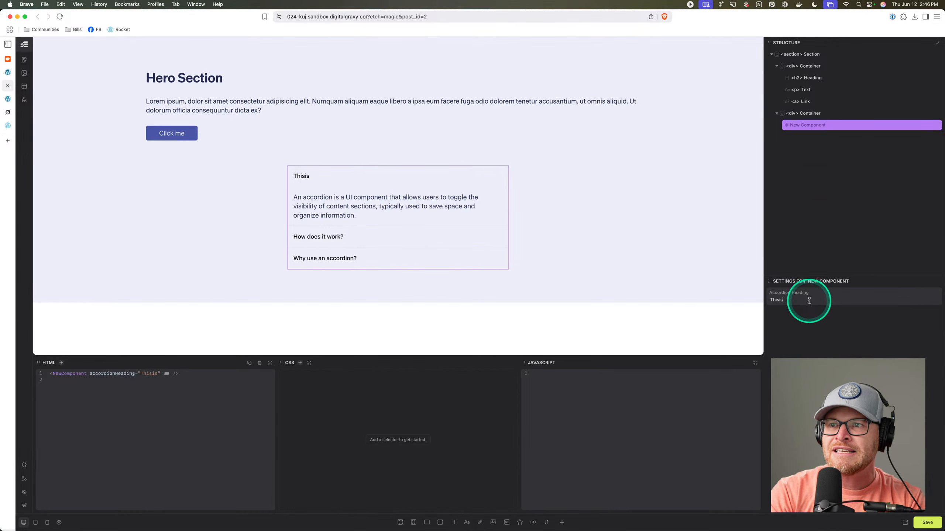
{"action": "type", "text": "s my accordion heading"}
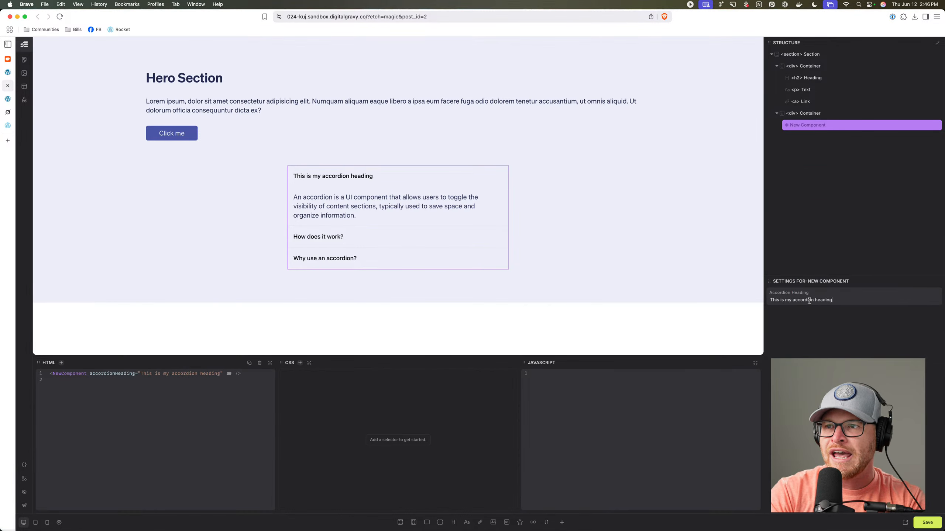
Duplicate the accordion instance, give the copy a different heading, then delete the duplicate.
{"action": "left_click", "coordinate": [867, 129]}
{"action": "key", "text": "super+d"}
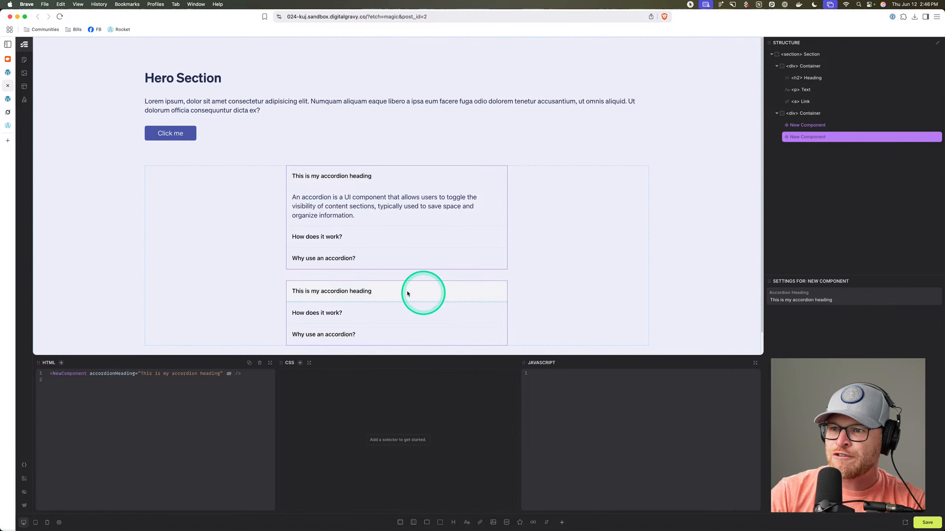
{"action": "triple_click", "coordinate": [836, 300]}
{"action": "type", "text": "Tjos"}
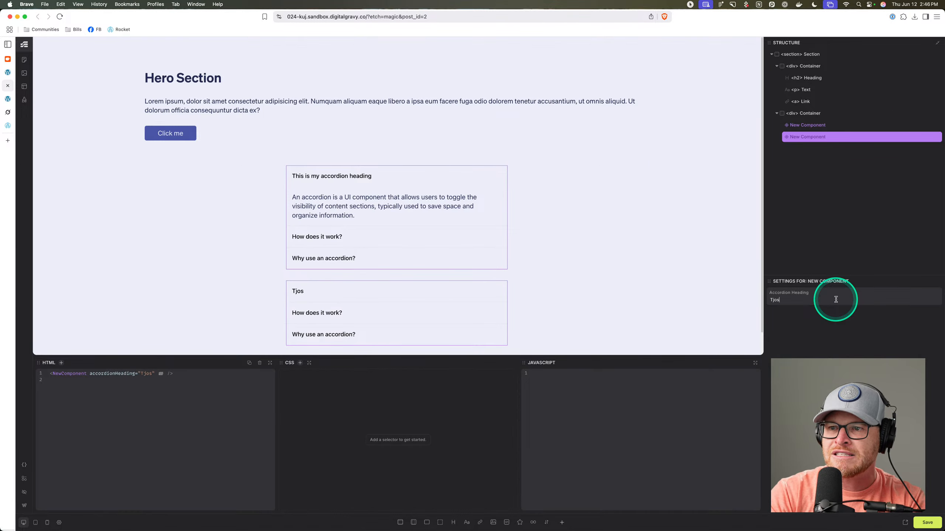
{"action": "type", "text": " is unique content."}
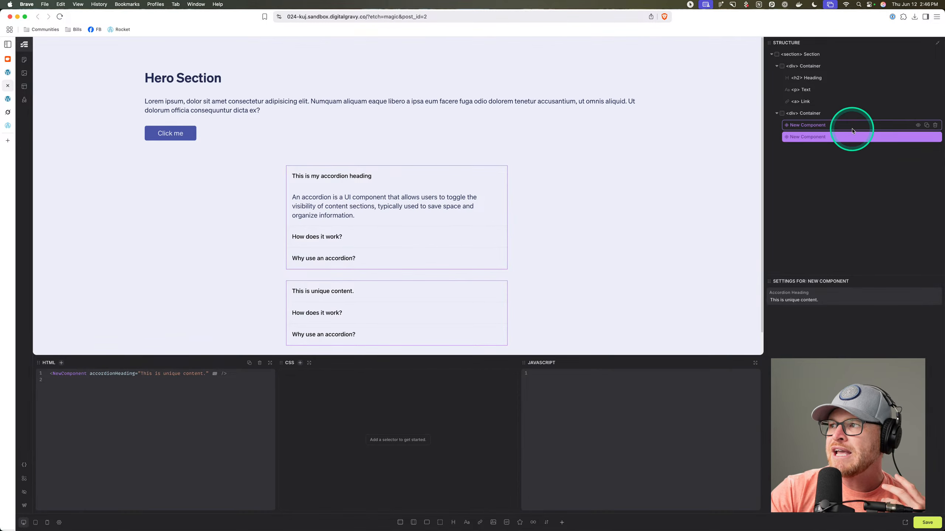
{"action": "left_click", "coordinate": [935, 136]}
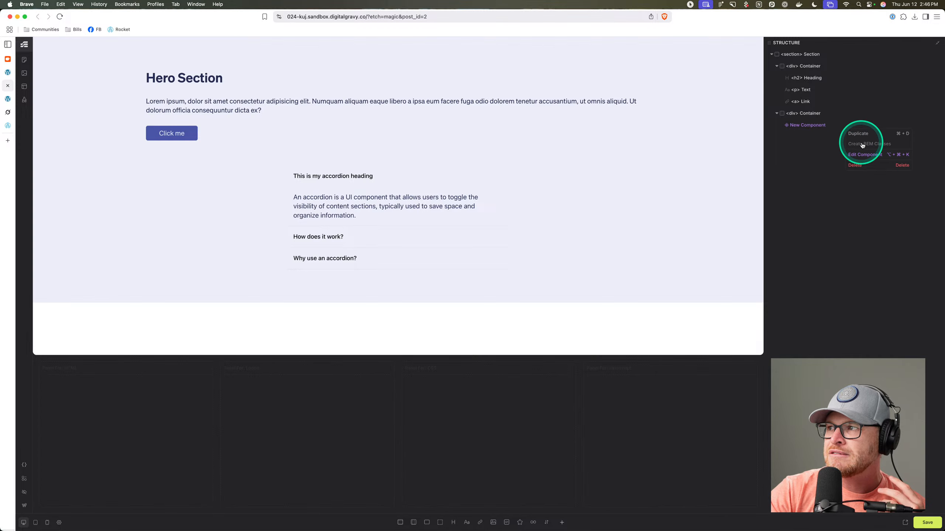
Open the component, remove the two extra accordion items, and delete the Content div's static text.
{"action": "double_click", "coordinate": [845, 128]}
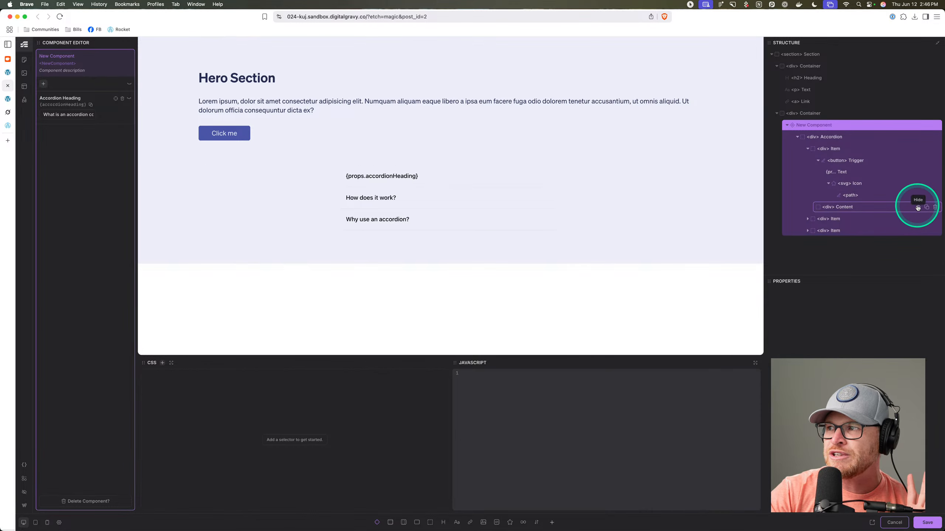
{"action": "left_click", "coordinate": [935, 218]}
{"action": "left_click", "coordinate": [935, 218]}
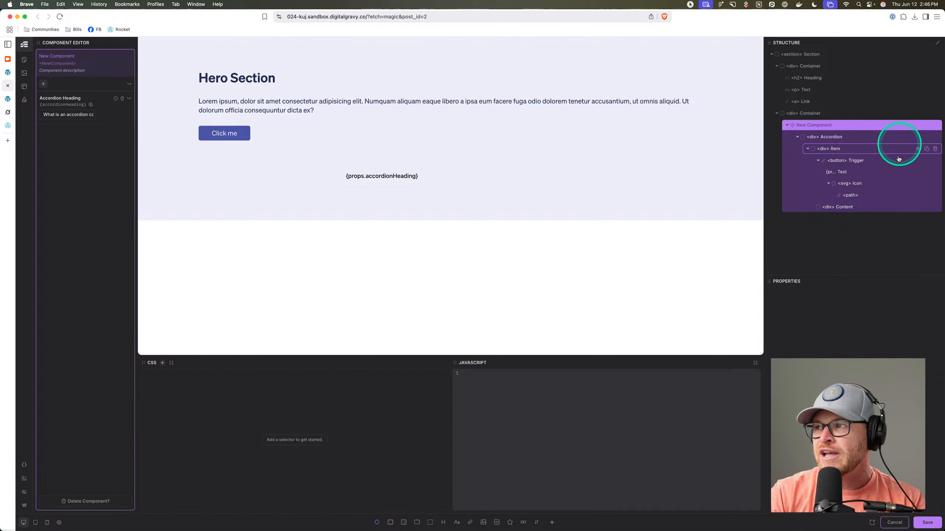
{"action": "left_click", "coordinate": [859, 207]}
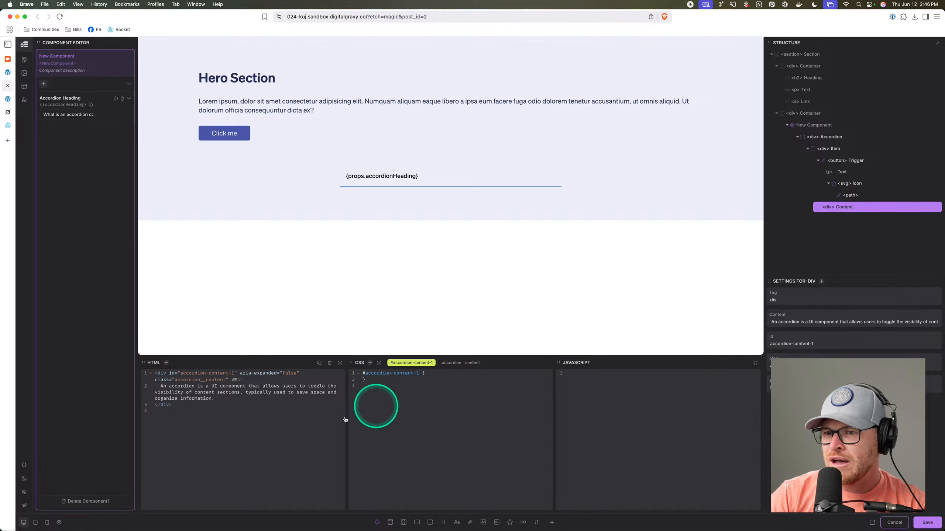
{"action": "left_click_drag", "start_coordinate": [215, 399], "coordinate": [160, 387]}
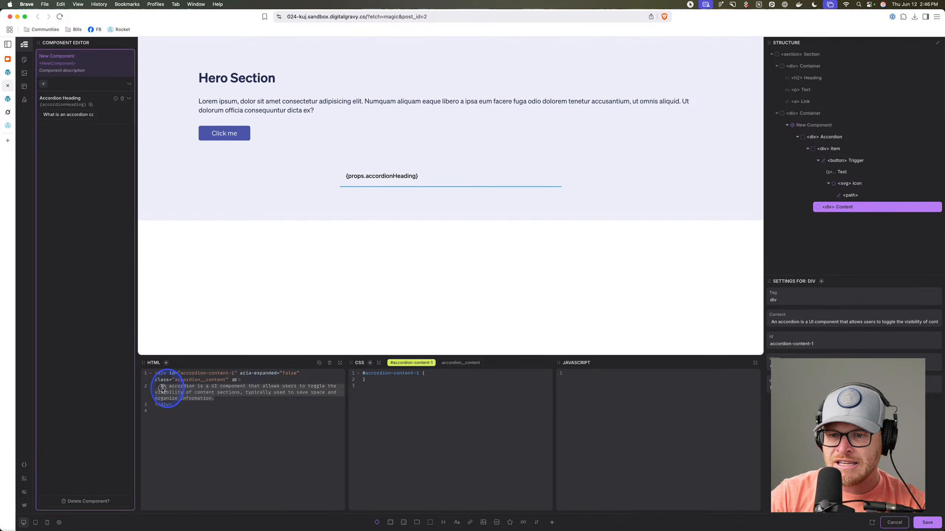
{"action": "type", "text": "\\"}
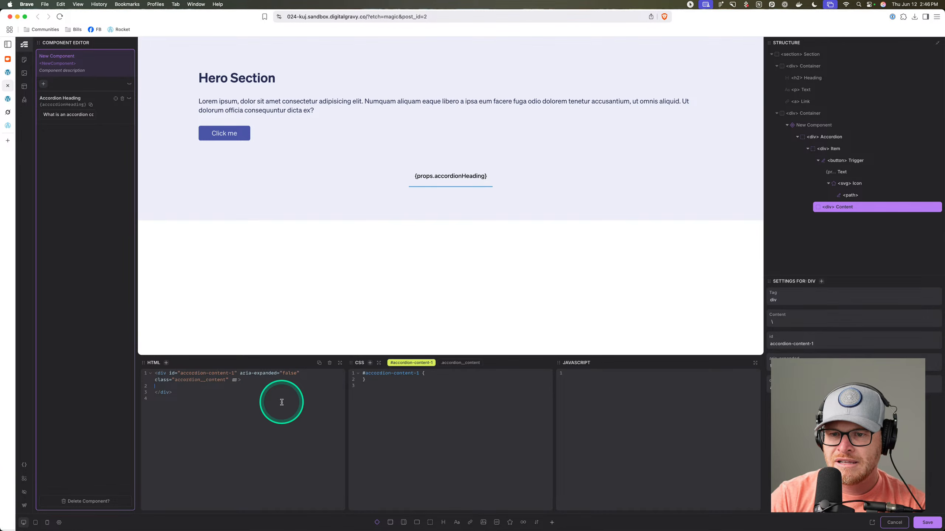
{"action": "key", "text": "BackSpace"}
{"action": "key", "text": "BackSpace"}
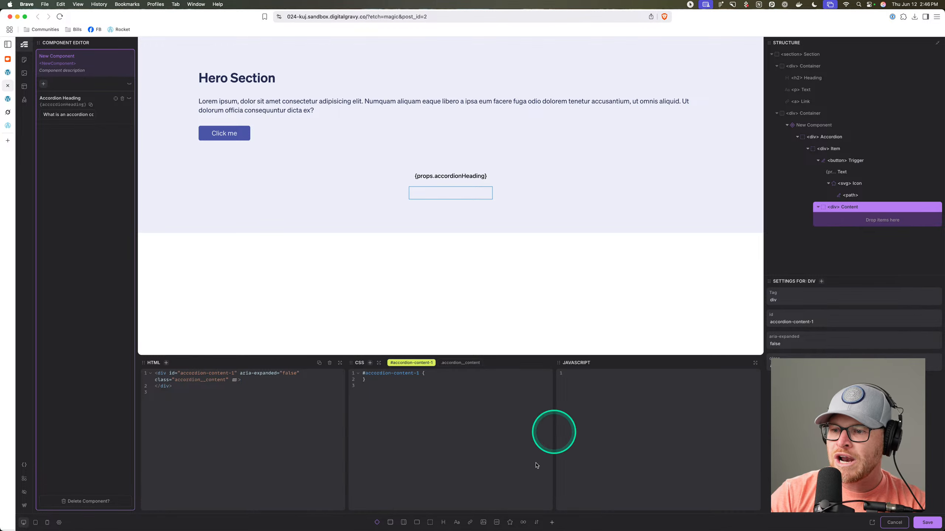
Add a slot inside the Content div named accordionContent and save the component.
{"action": "left_click", "coordinate": [376, 522]}
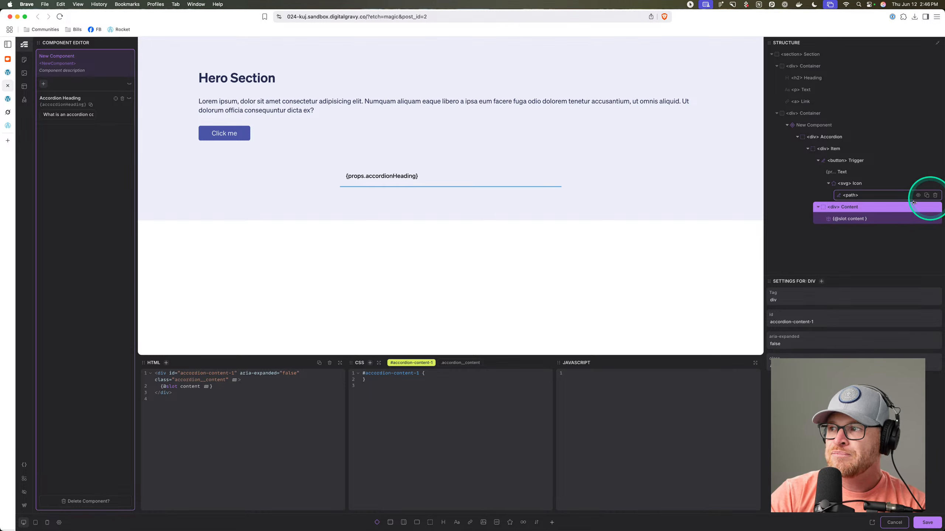
{"action": "left_click", "coordinate": [853, 219]}
{"action": "double_click", "coordinate": [780, 300]}
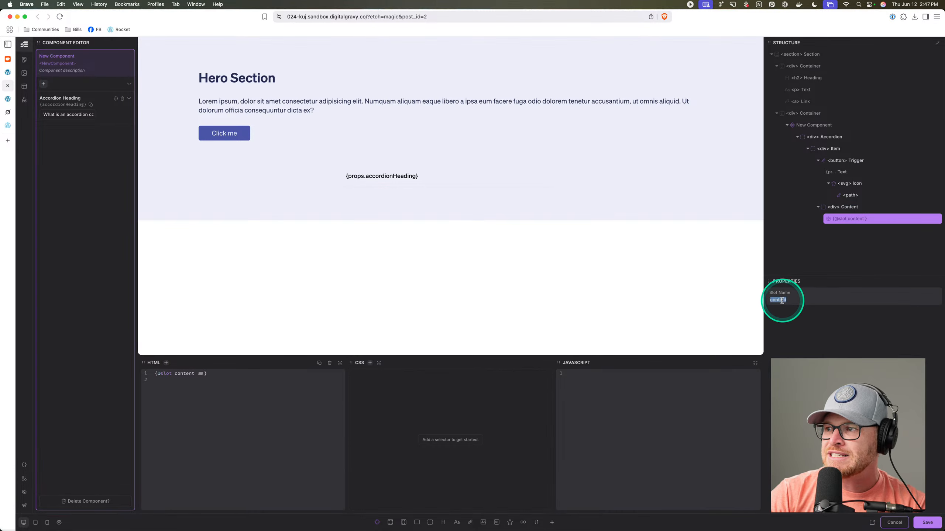
{"action": "type", "text": "accordionC"}
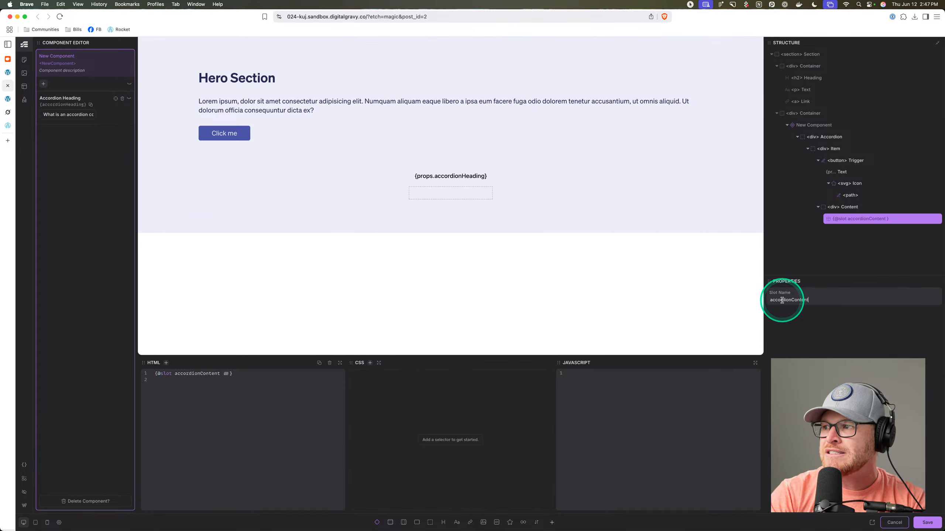
{"action": "left_click", "coordinate": [876, 250]}
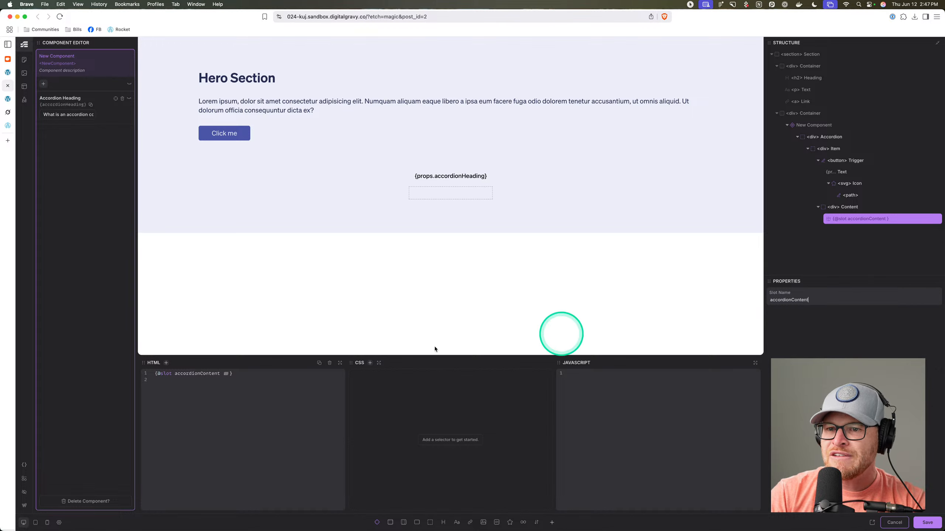
{"action": "key", "text": "super+s"}
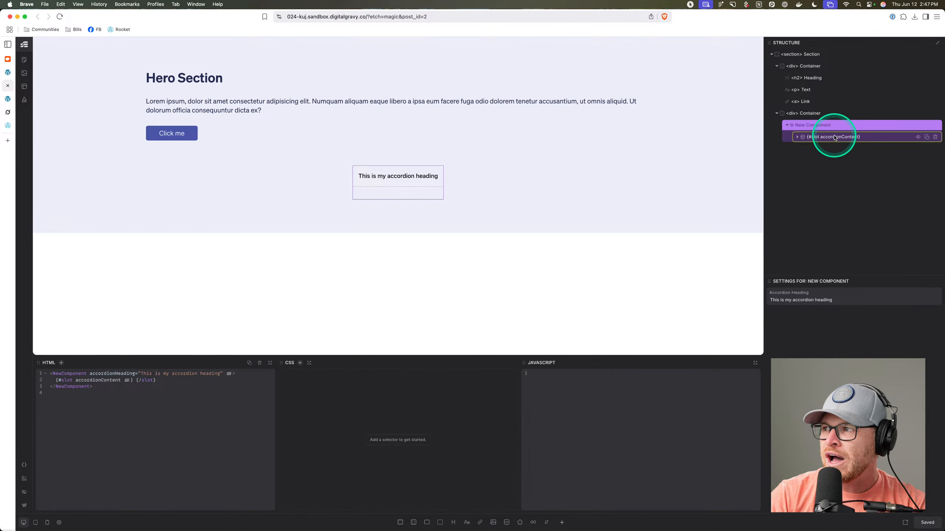
Put a paragraph reading 'This is unique content.' in the accordionContent slot, then view the live page.
{"action": "left_click", "coordinate": [835, 139]}
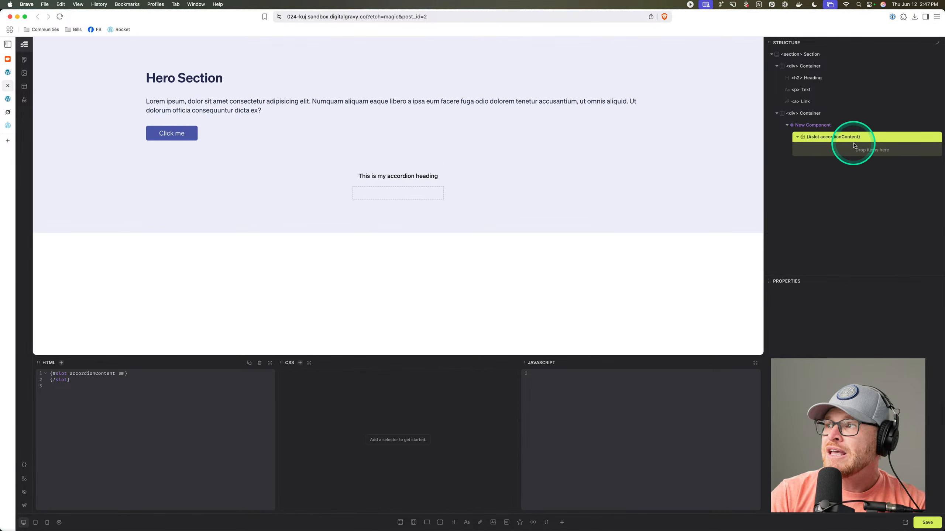
{"action": "left_click", "coordinate": [467, 522]}
{"action": "double_click", "coordinate": [828, 149]}
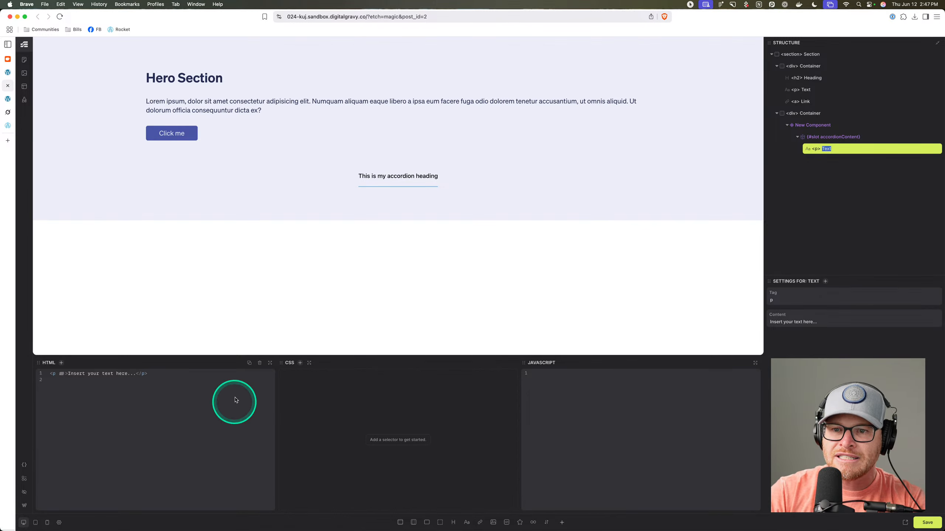
{"action": "left_click", "coordinate": [136, 373]}
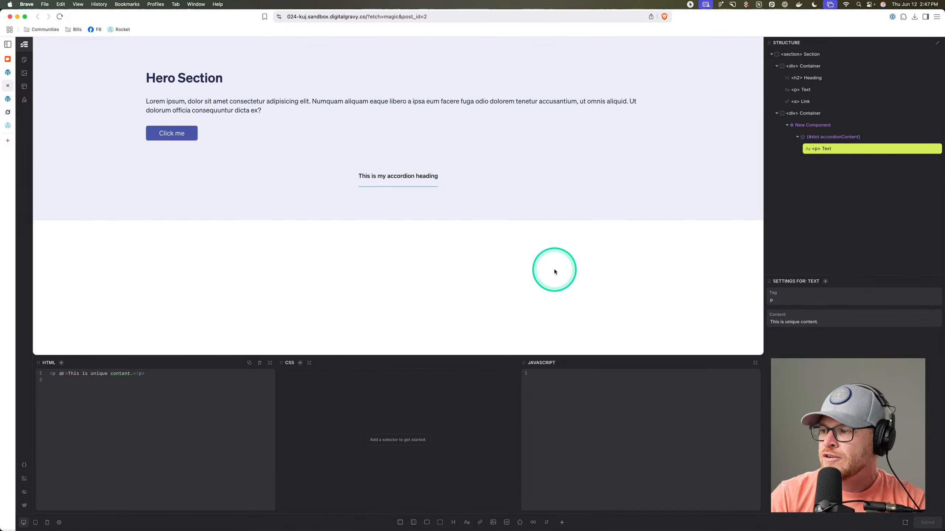
{"action": "left_click", "coordinate": [12, 100]}
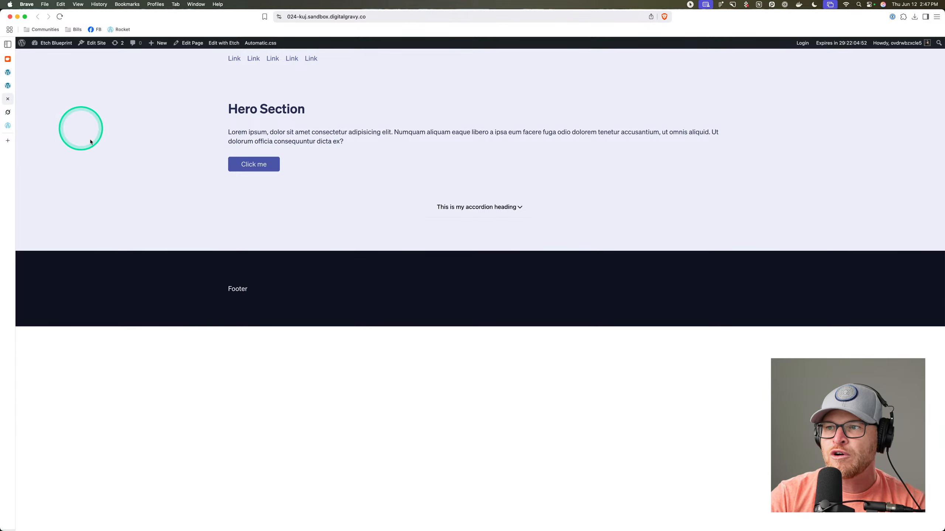
Expand the live accordion to reveal 'This is unique content.' and go back to the Etch editor.
{"action": "left_click", "coordinate": [476, 207]}
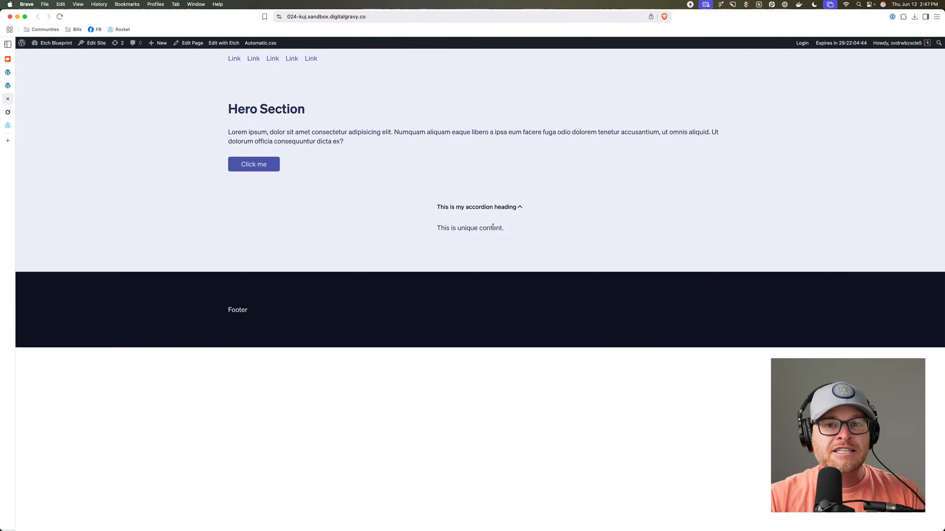
{"action": "left_click", "coordinate": [7, 86]}
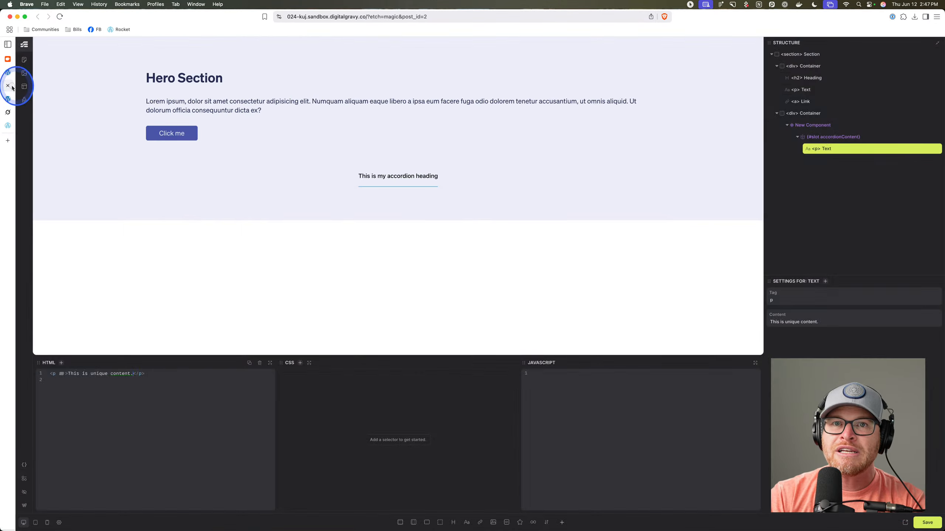
Add a media-library photo as an Image in the accordionContent slot and check it in the expanded live accordion.
{"action": "left_click", "coordinate": [858, 138]}
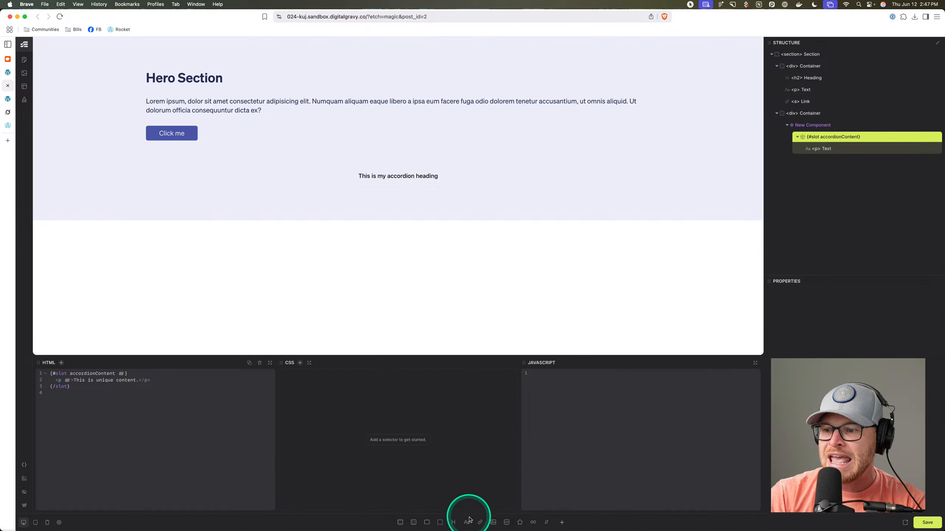
{"action": "left_click", "coordinate": [493, 523]}
{"action": "left_click", "coordinate": [836, 161]}
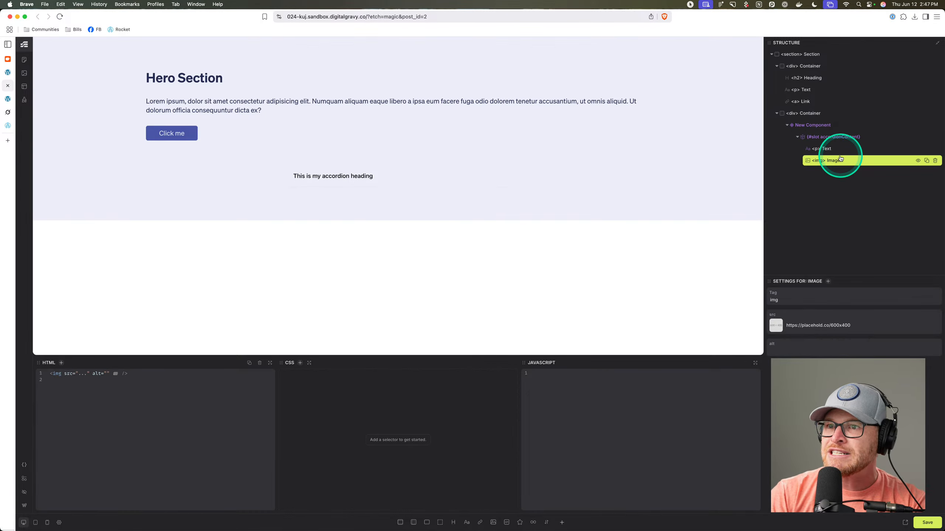
{"action": "left_click", "coordinate": [774, 325]}
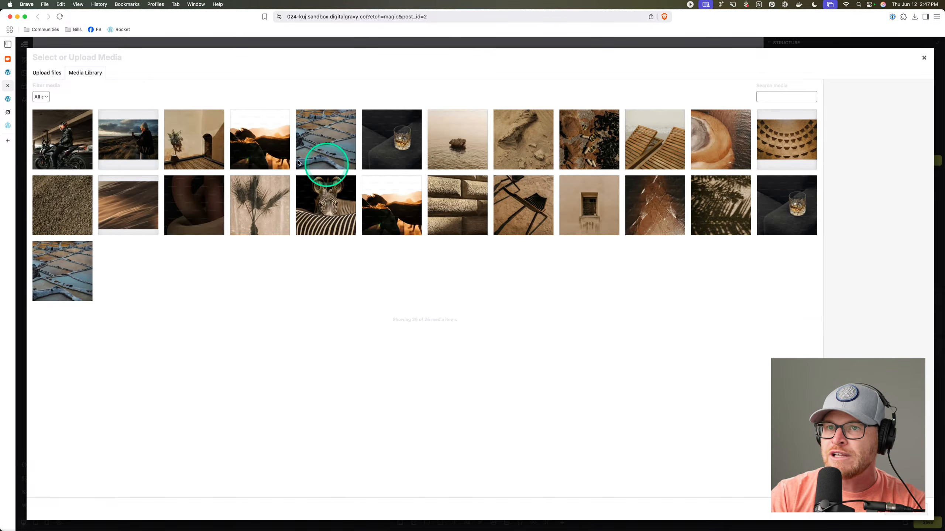
{"action": "left_click", "coordinate": [129, 138]}
{"action": "left_click", "coordinate": [905, 512]}
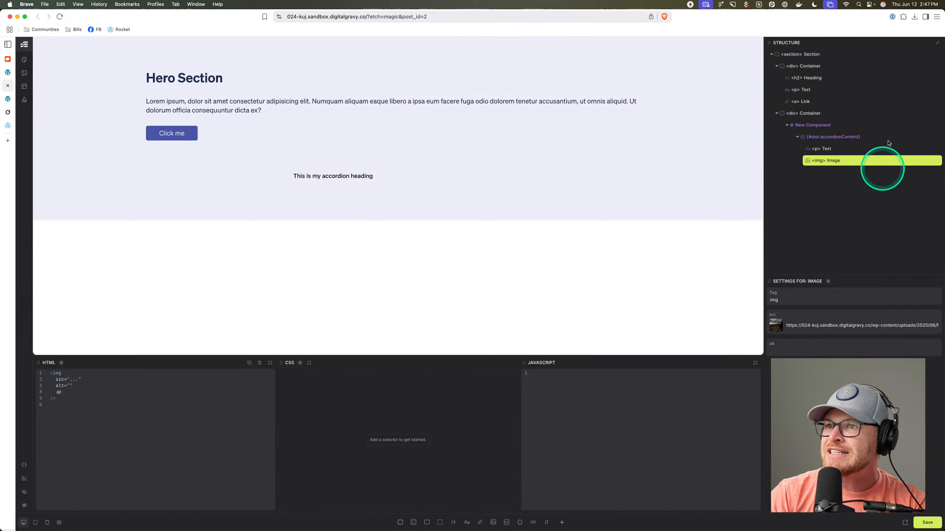
{"action": "left_click", "coordinate": [9, 100]}
{"action": "left_click", "coordinate": [432, 207]}
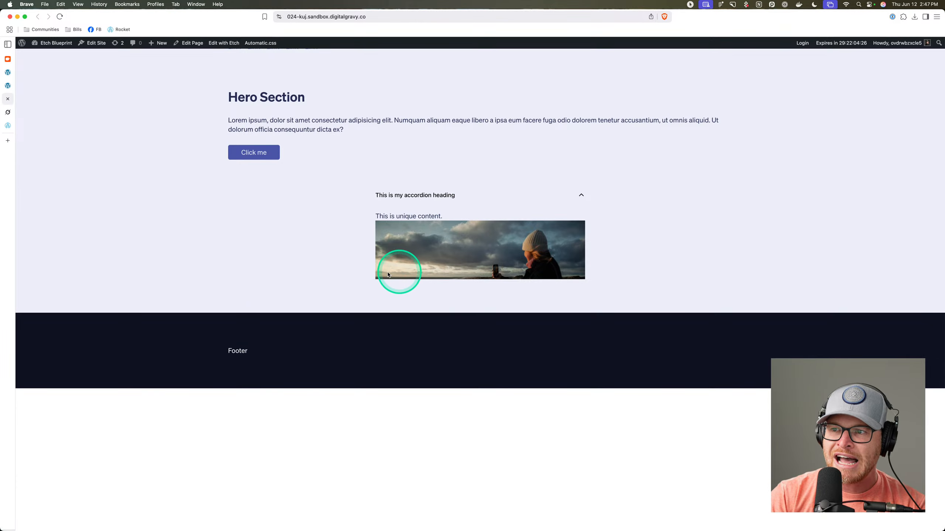
Collapse the live accordion, return to Etch, and select the New Component instance in Structure.
{"action": "left_click", "coordinate": [450, 195]}
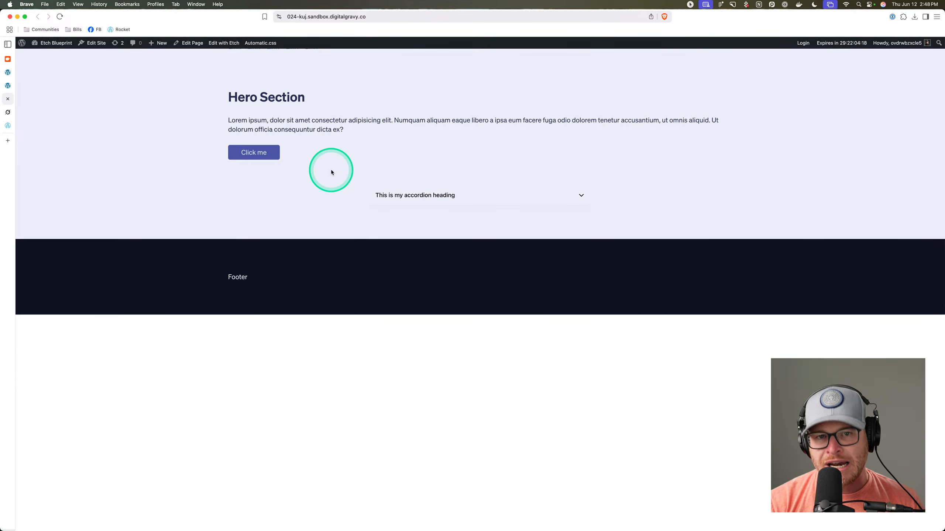
{"action": "left_click", "coordinate": [7, 85]}
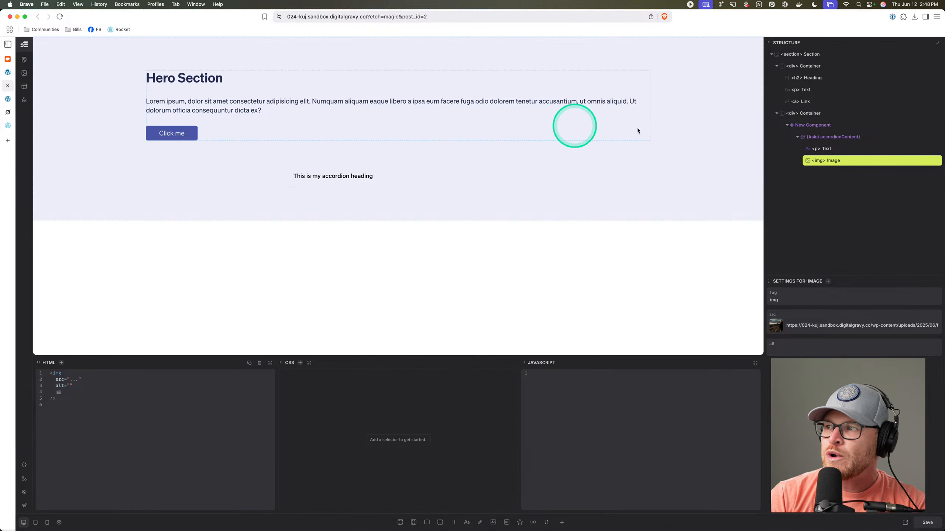
{"action": "left_click", "coordinate": [845, 127]}
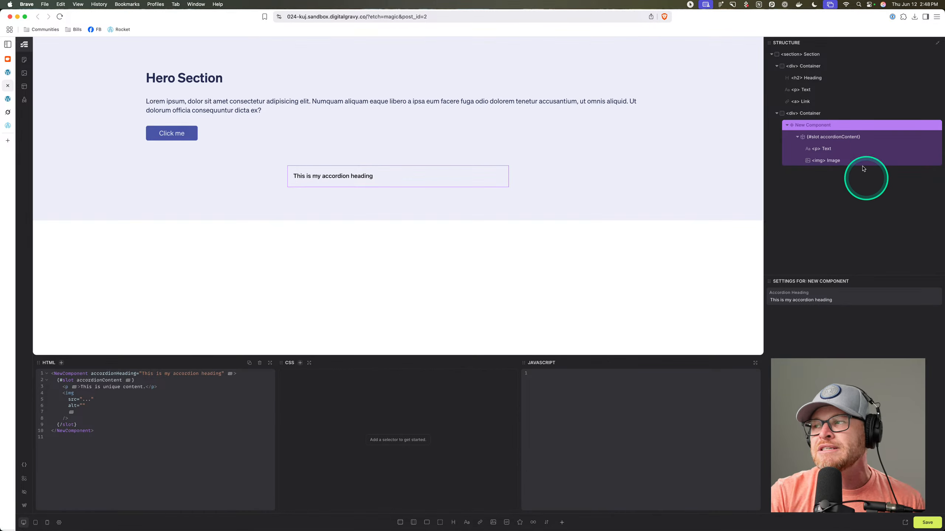
{"action": "right_click", "coordinate": [850, 127]}
{"action": "left_click", "coordinate": [867, 152]}
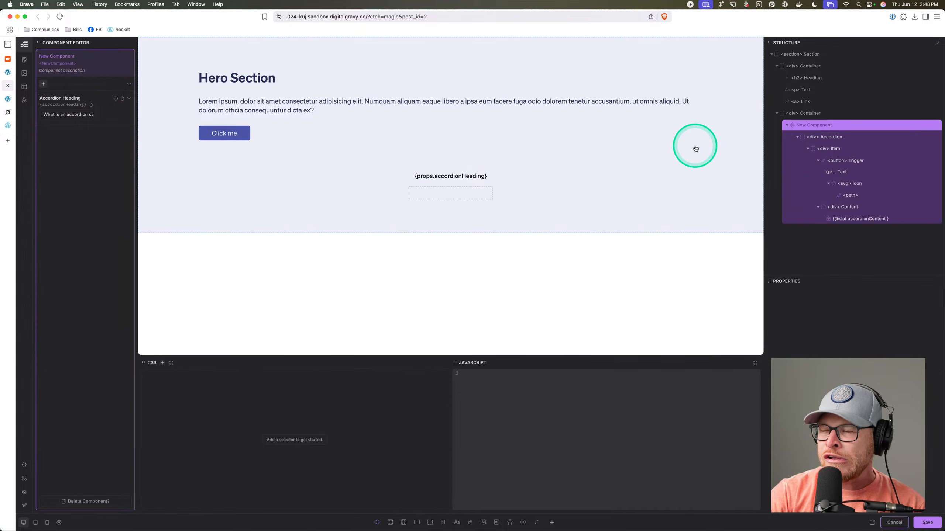
{"action": "left_click", "coordinate": [44, 84]}
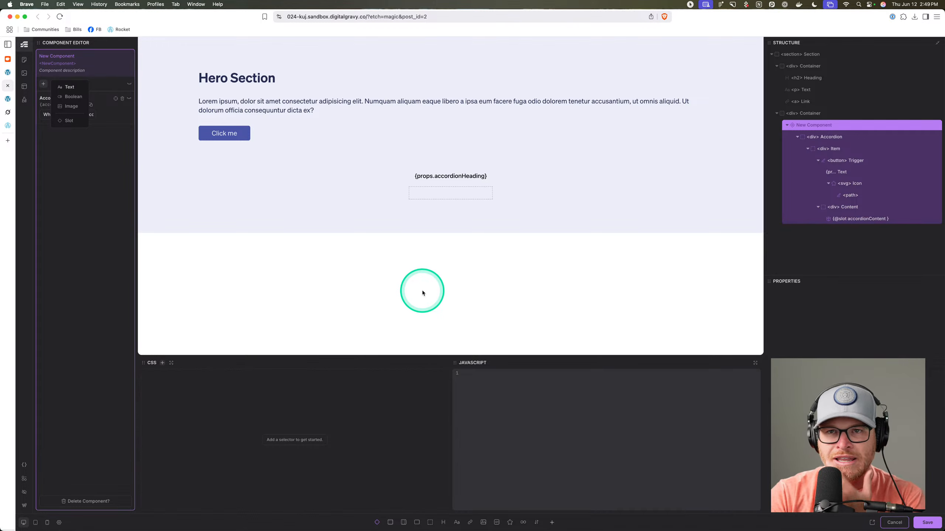
{"action": "left_click", "coordinate": [94, 249]}
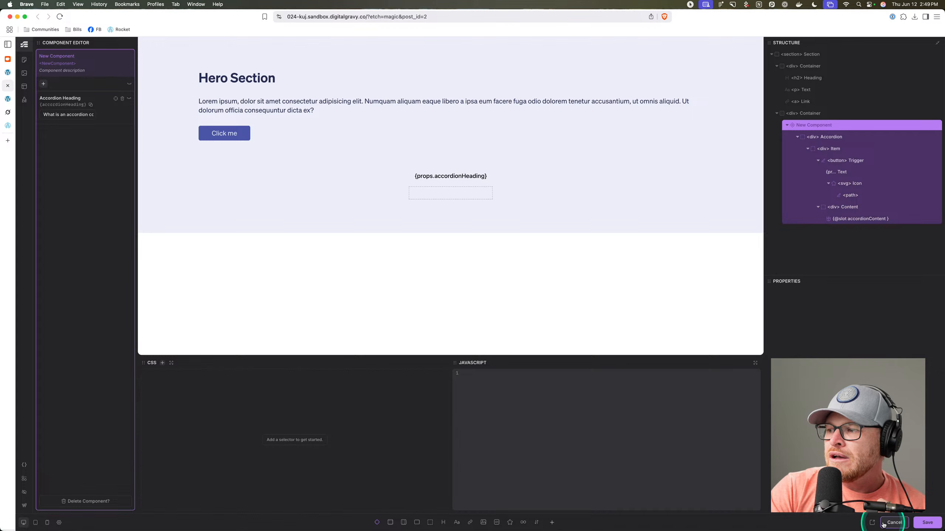
{"action": "left_click", "coordinate": [920, 522]}
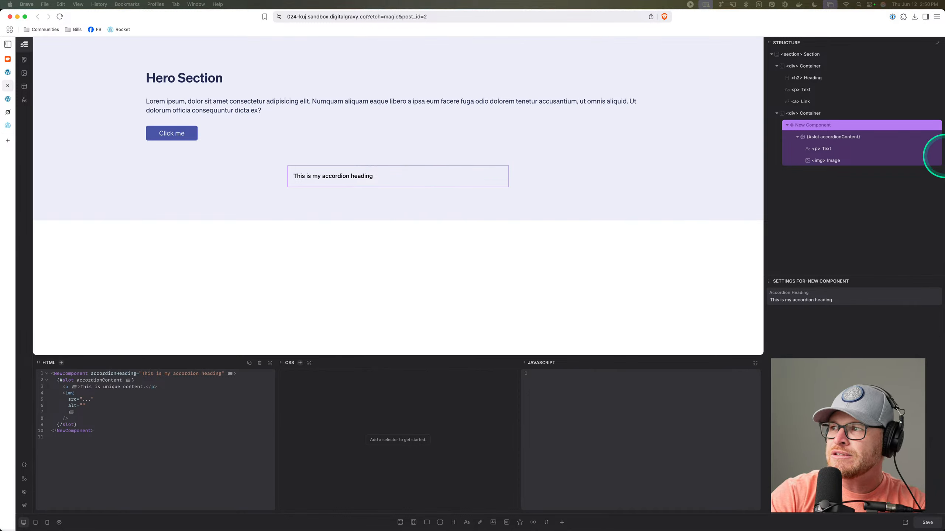
{"action": "left_click", "coordinate": [868, 140]}
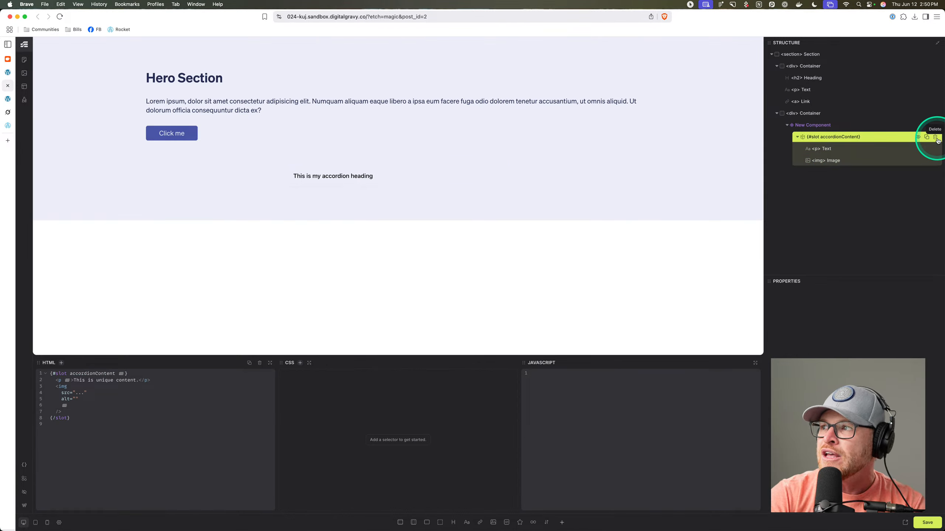
{"action": "left_click", "coordinate": [856, 129]}
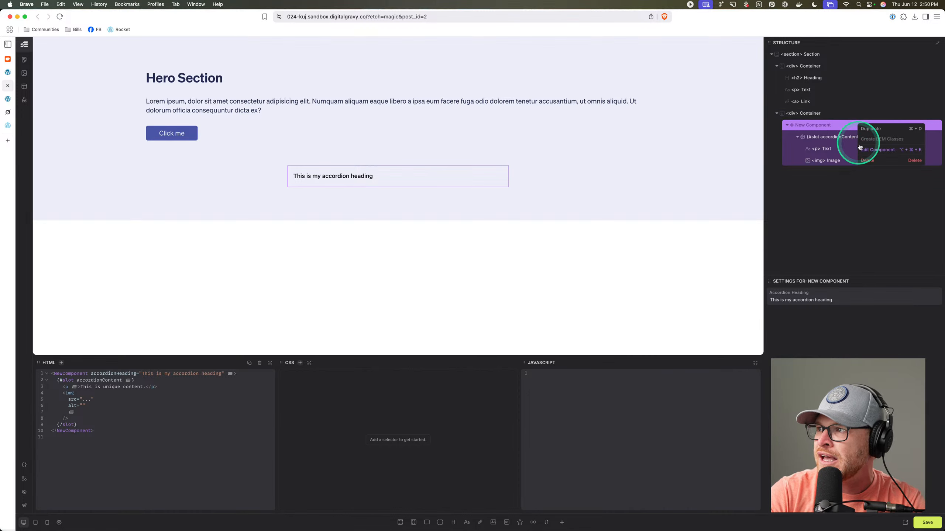
Rename the component to Accordion and remove the slot from its Content div.
{"action": "double_click", "coordinate": [872, 156]}
{"action": "triple_click", "coordinate": [66, 59]}
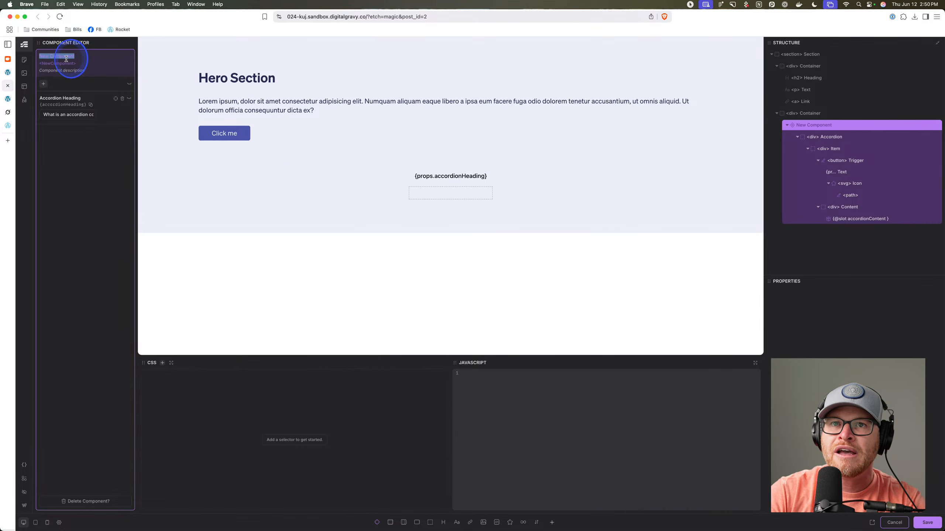
{"action": "type", "text": "Accordion"}
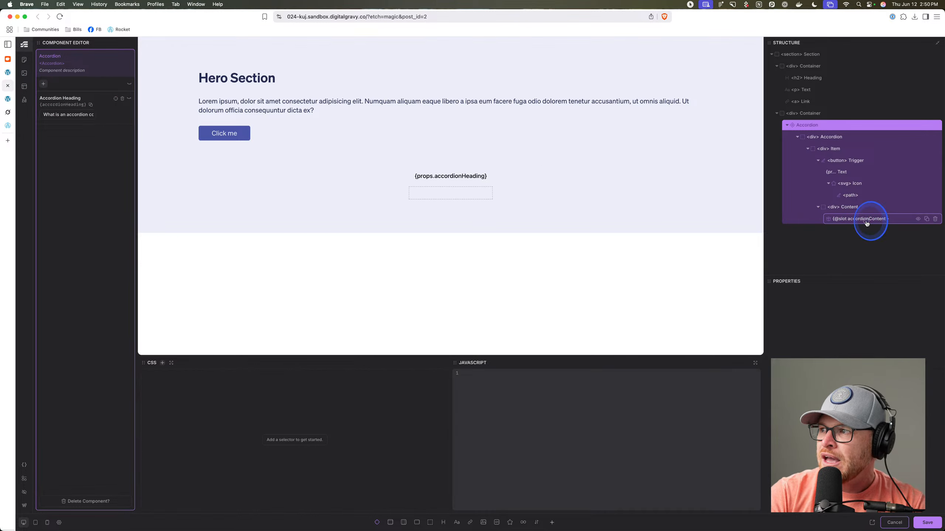
{"action": "left_click", "coordinate": [886, 218]}
{"action": "left_click", "coordinate": [936, 221]}
{"action": "left_click", "coordinate": [869, 212]}
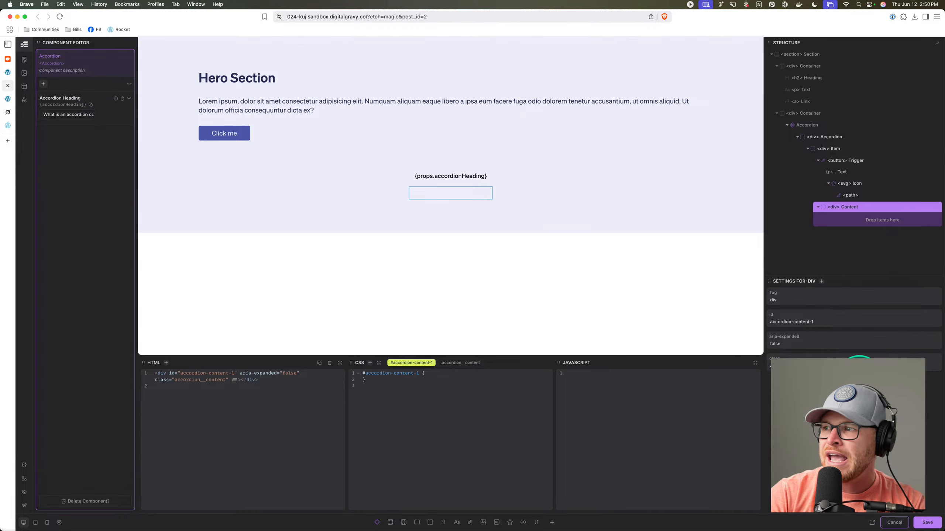
Add a paragraph named Accordion Content in the Content div and a text property Accordion Content.
{"action": "left_click", "coordinate": [458, 522]}
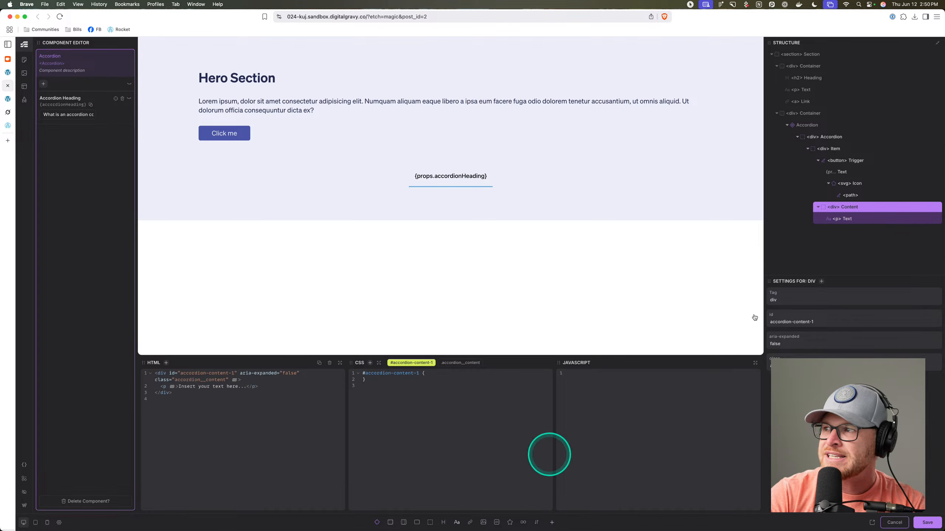
{"action": "double_click", "coordinate": [850, 222]}
{"action": "type", "text": "Accordion Content"}
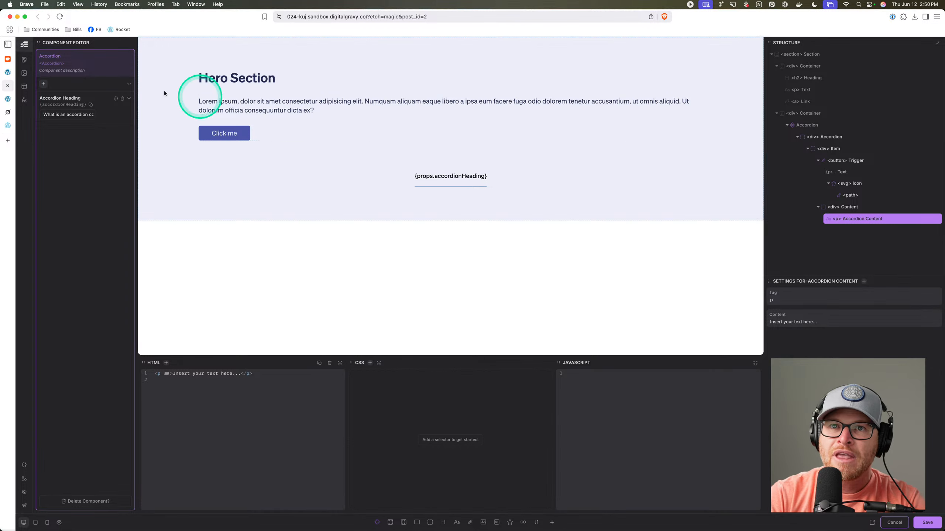
{"action": "left_click", "coordinate": [44, 83]}
{"action": "left_click", "coordinate": [66, 87]}
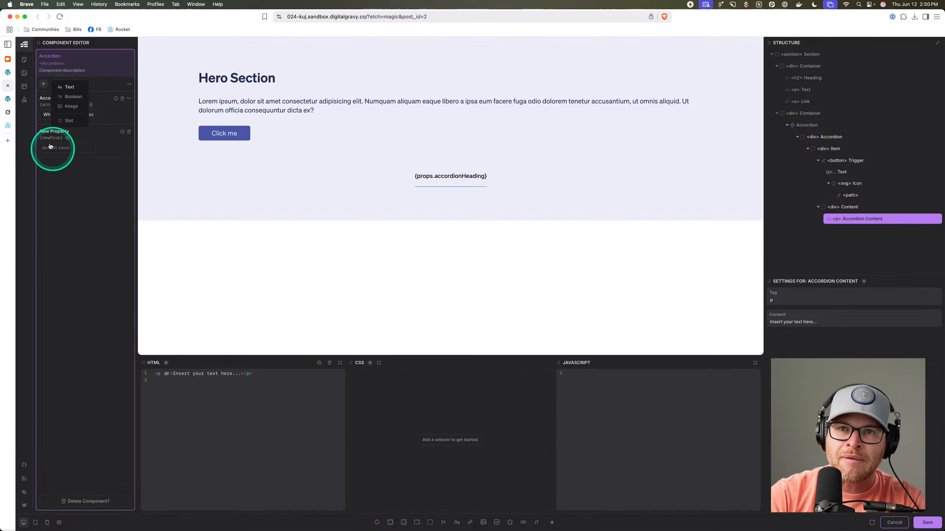
{"action": "double_click", "coordinate": [50, 131]}
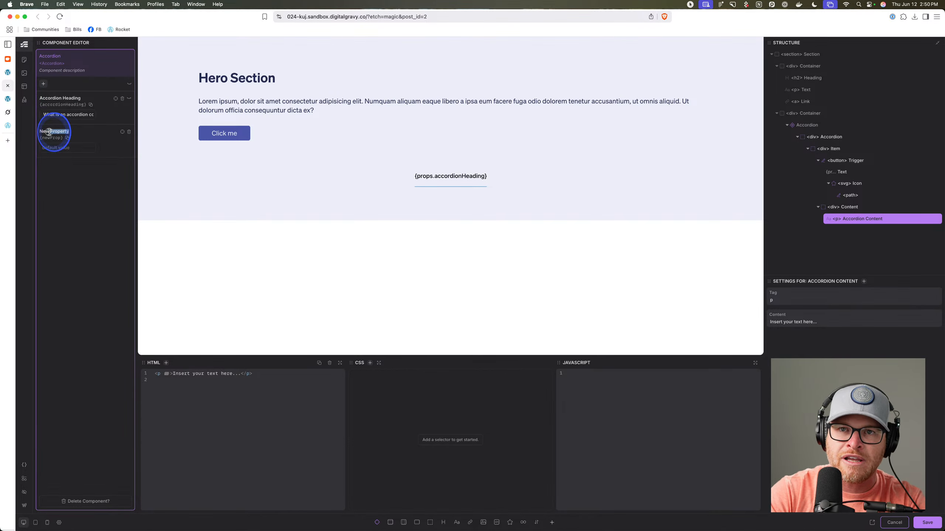
{"action": "type", "text": "Accordion Content"}
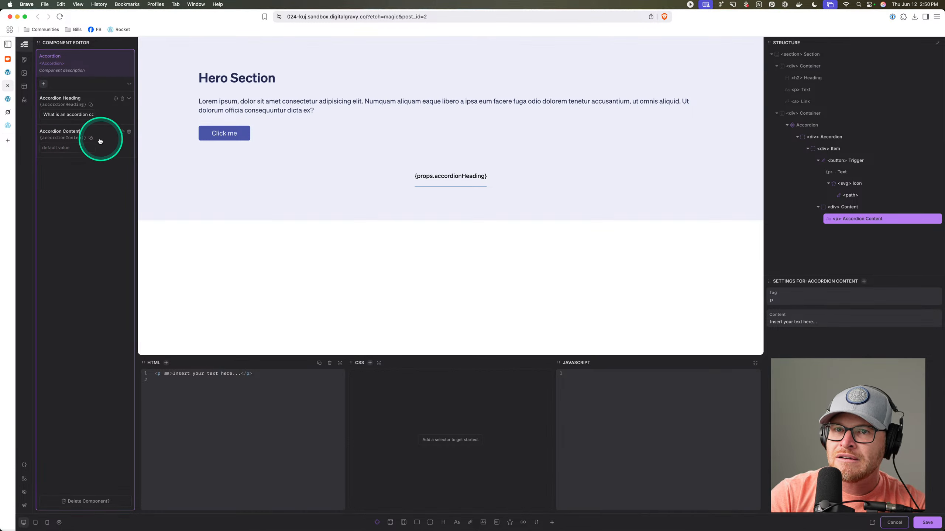
Set the paragraph's content to {props.accordionContent} and save the component.
{"action": "triple_click", "coordinate": [819, 325]}
{"action": "type", "text": "props.accordionContent"}
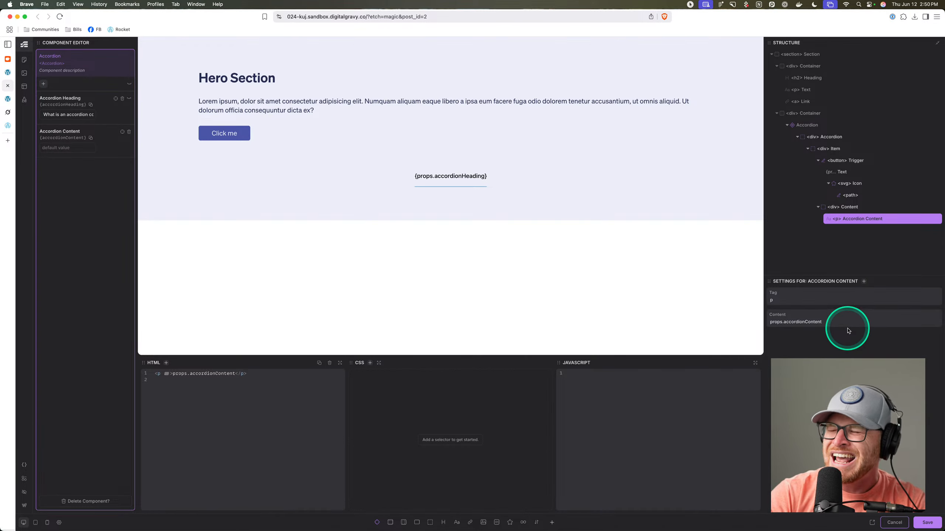
{"action": "triple_click", "coordinate": [842, 322]}
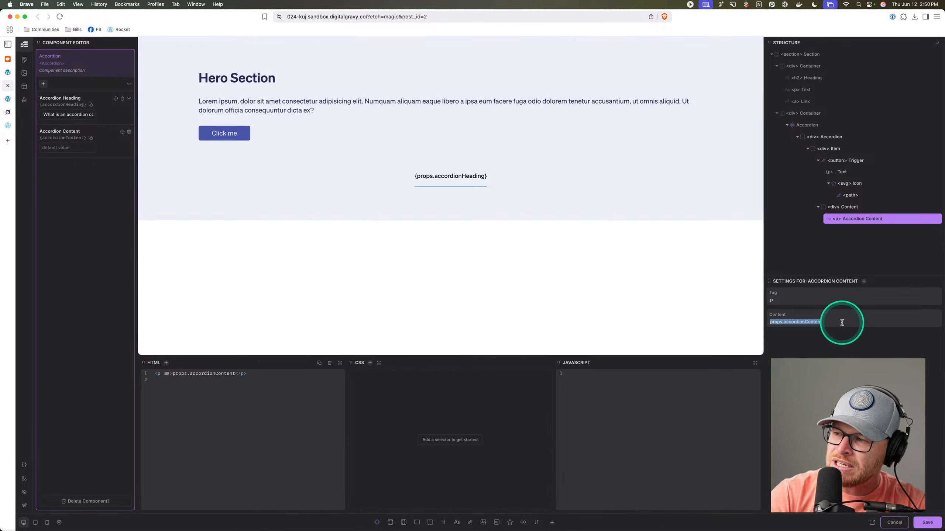
{"action": "type", "text": "{}"}
{"action": "type", "text": "props.accordionContent"}
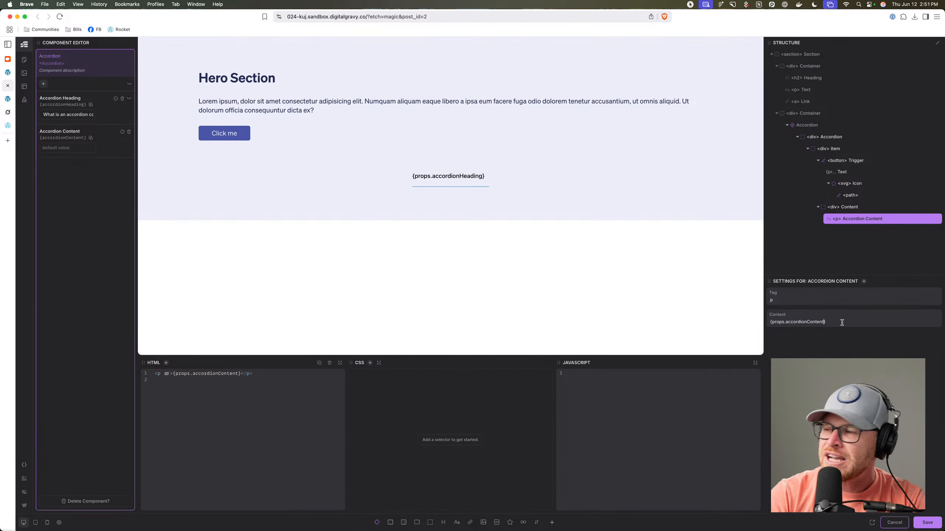
{"action": "key", "text": "super+s"}
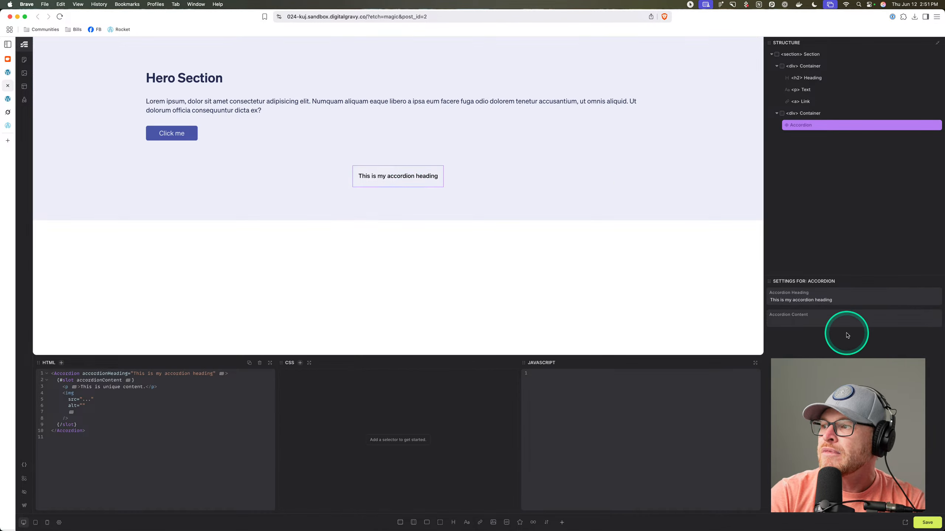
Set the Accordion Content property to 'This is the accordion content.'.
{"action": "left_click", "coordinate": [824, 322]}
{"action": "type", "text": "This "}
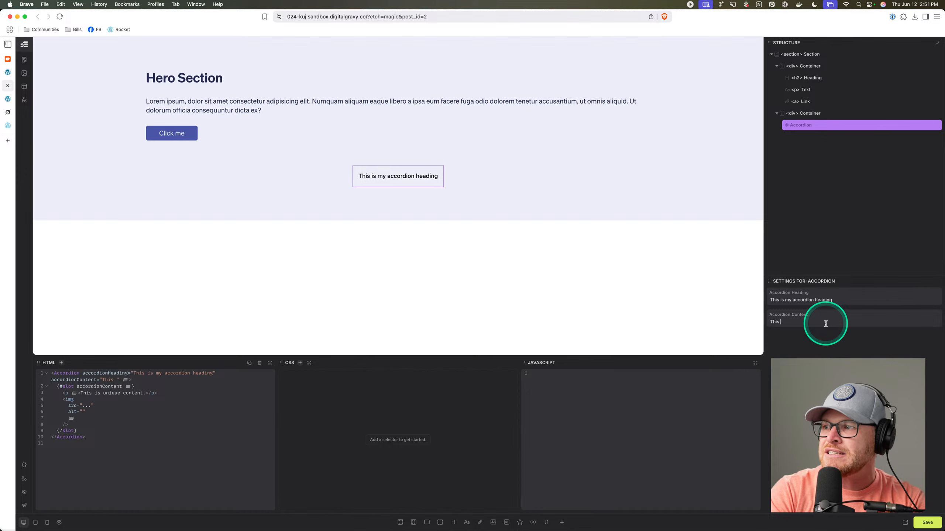
{"action": "type", "text": "is the accordion content."}
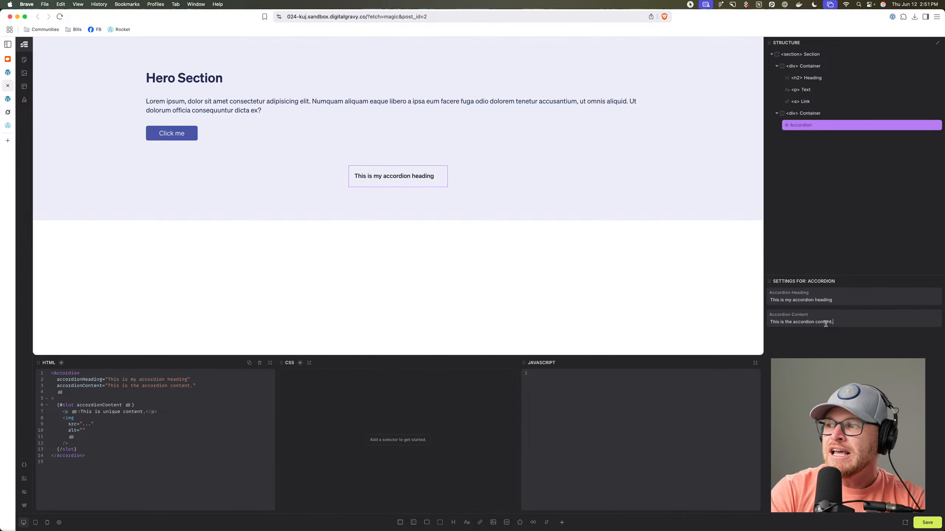
{"action": "key", "text": "BackSpace"}
{"action": "key", "text": "BackSpace"}
{"action": "key", "text": "BackSpace"}
{"action": "key", "text": "BackSpace"}
{"action": "key", "text": "BackSpace"}
{"action": "key", "text": "BackSpace"}
{"action": "key", "text": "BackSpace"}
{"action": "key", "text": "BackSpace"}
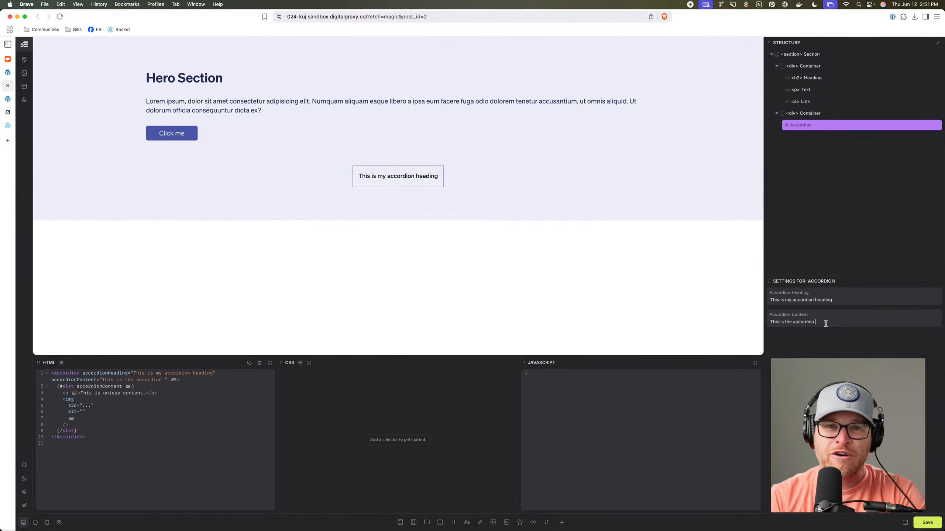
{"action": "key", "text": "BackSpace"}
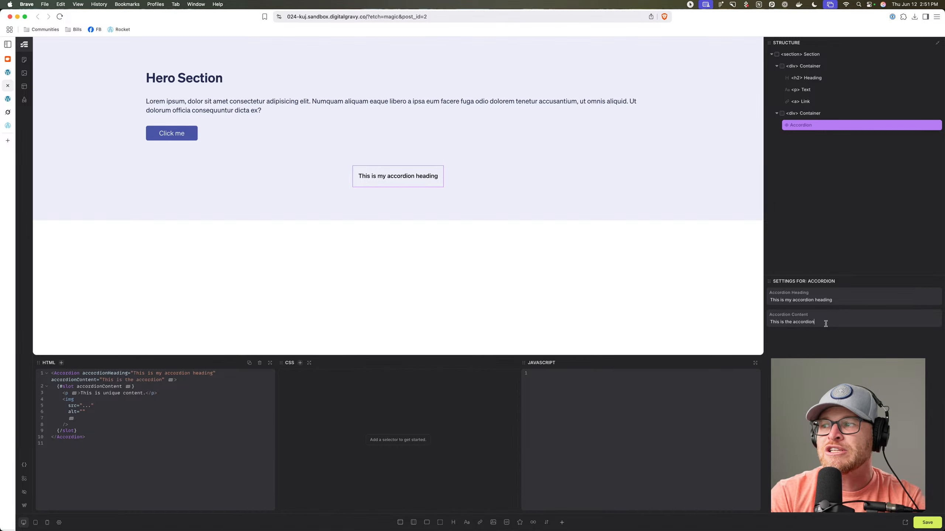
{"action": "type", "text": "content."}
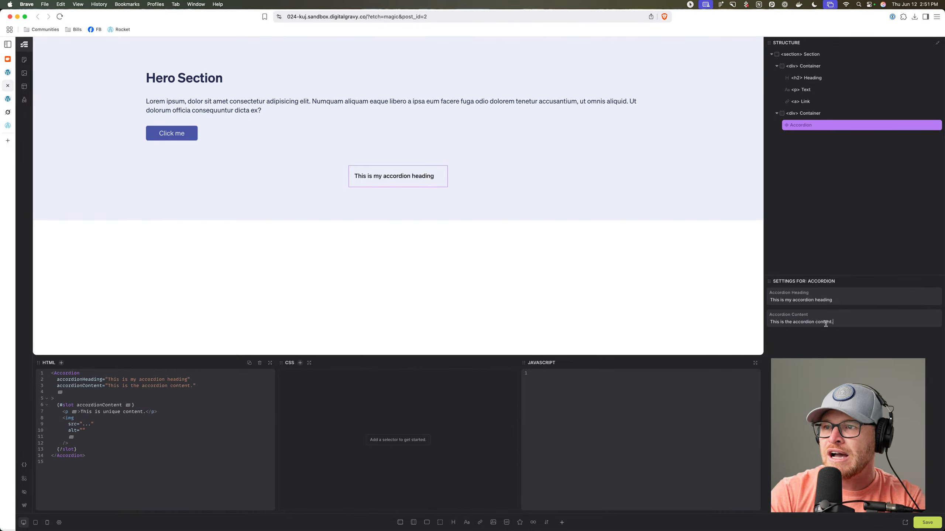
Save the page with Ctrl+S and view it on the front end.
{"action": "left_click", "coordinate": [436, 178]}
{"action": "key", "text": "ctrl+s"}
{"action": "left_click", "coordinate": [25, 100]}
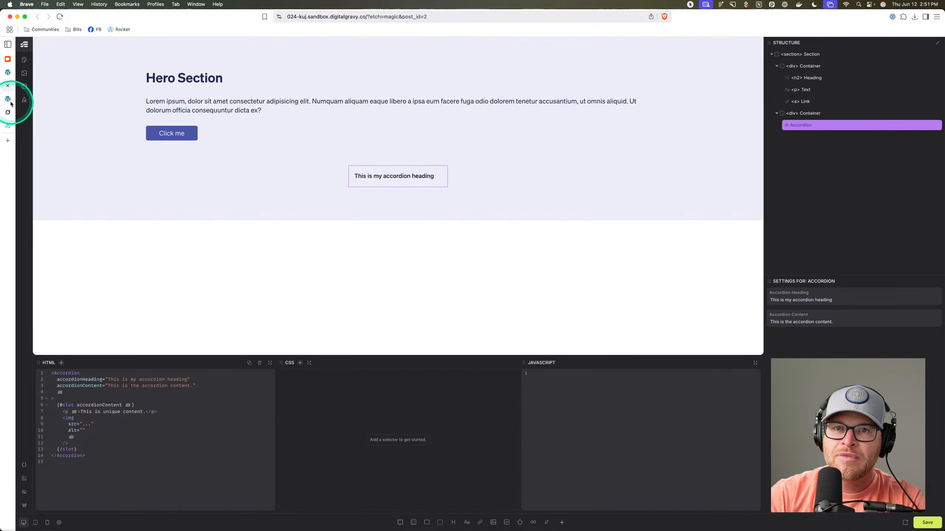
{"action": "left_click", "coordinate": [482, 197]}
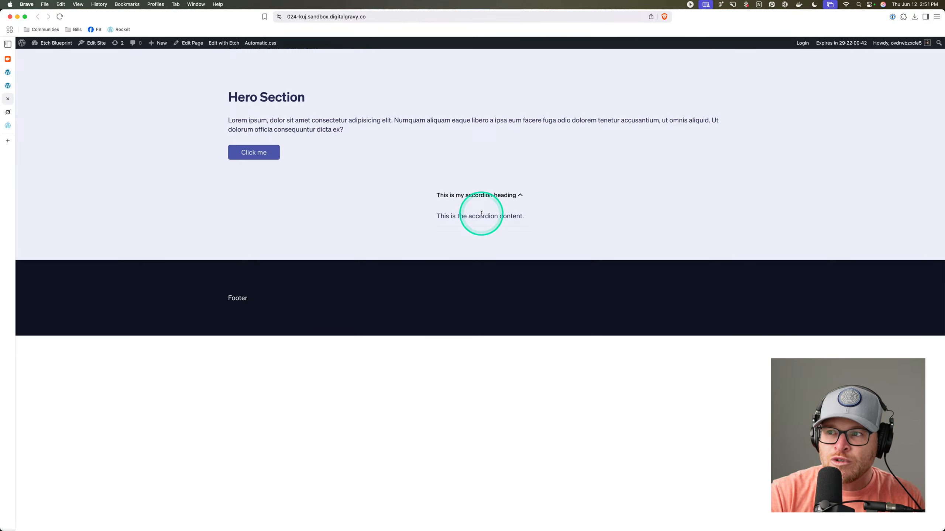
{"action": "triple_click", "coordinate": [481, 217]}
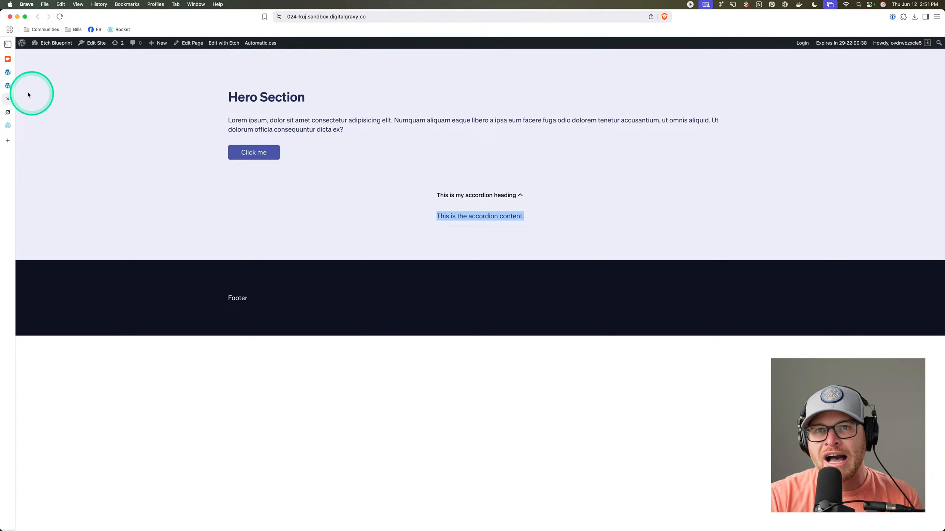
{"action": "left_click", "coordinate": [8, 86]}
{"action": "left_click_drag", "start_coordinate": [842, 322], "coordinate": [766, 322]}
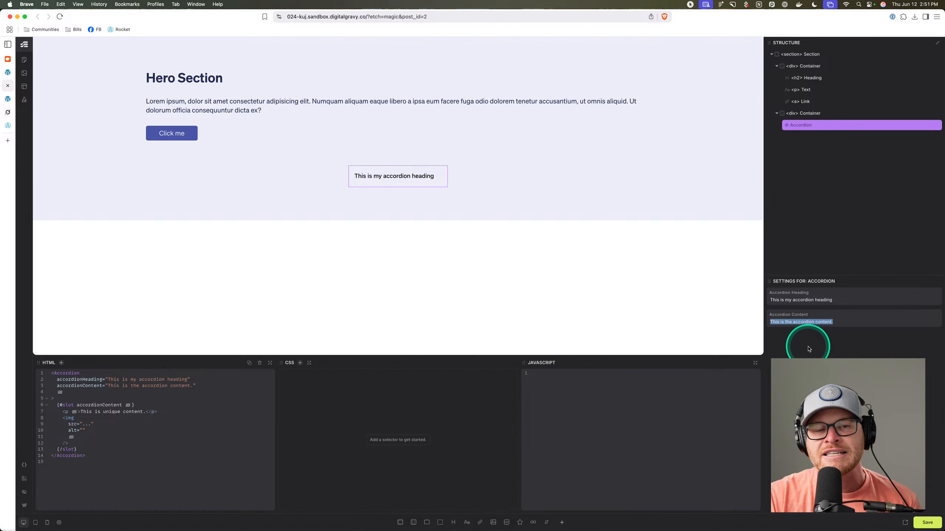
Edit the Accordion component and delete its Accordion Content paragraph and property.
{"action": "right_click", "coordinate": [857, 129]}
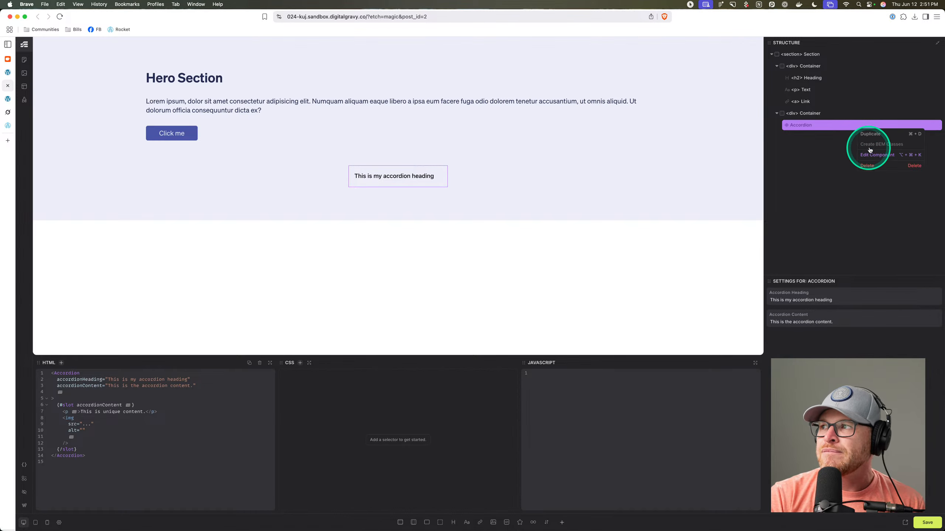
{"action": "left_click", "coordinate": [873, 157]}
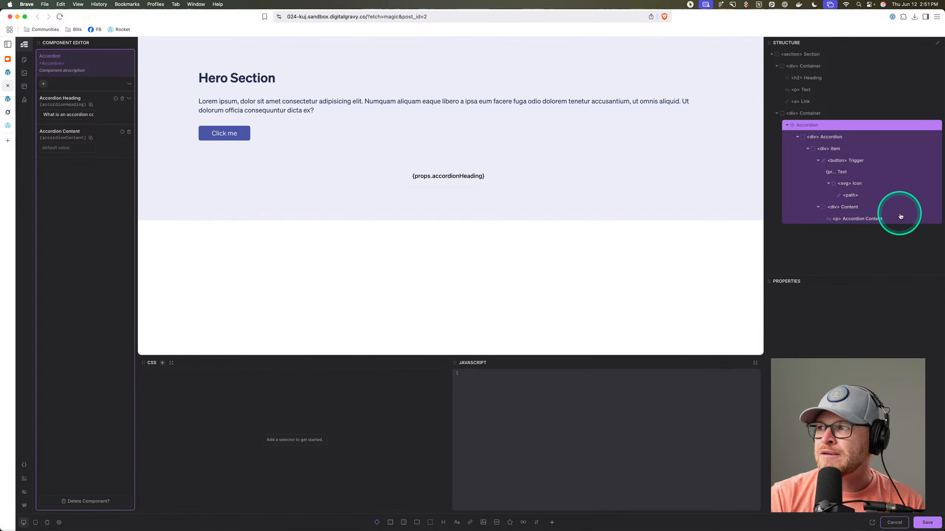
{"action": "left_click", "coordinate": [935, 219]}
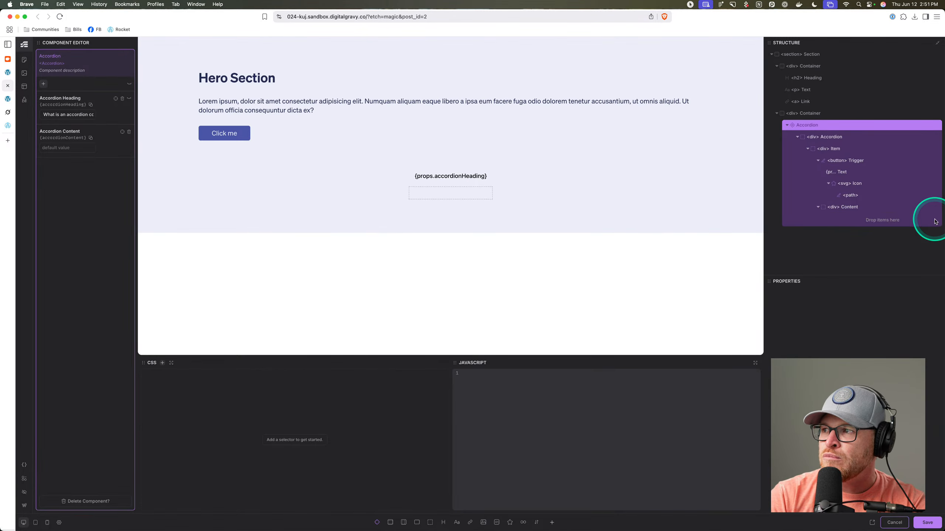
{"action": "left_click", "coordinate": [129, 131]}
Insert a slot into the Content div and name it accordionContent.
{"action": "left_click", "coordinate": [868, 207]}
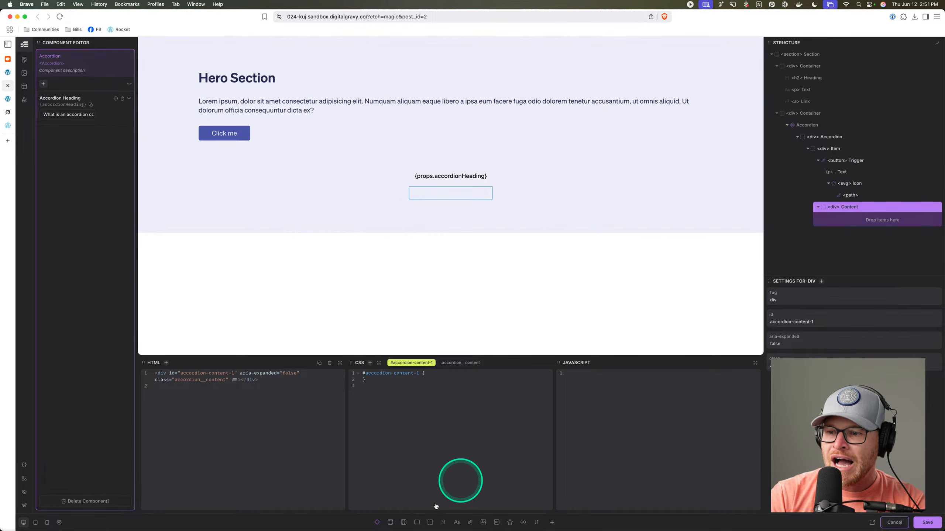
{"action": "left_click", "coordinate": [377, 522]}
{"action": "left_click", "coordinate": [869, 219]}
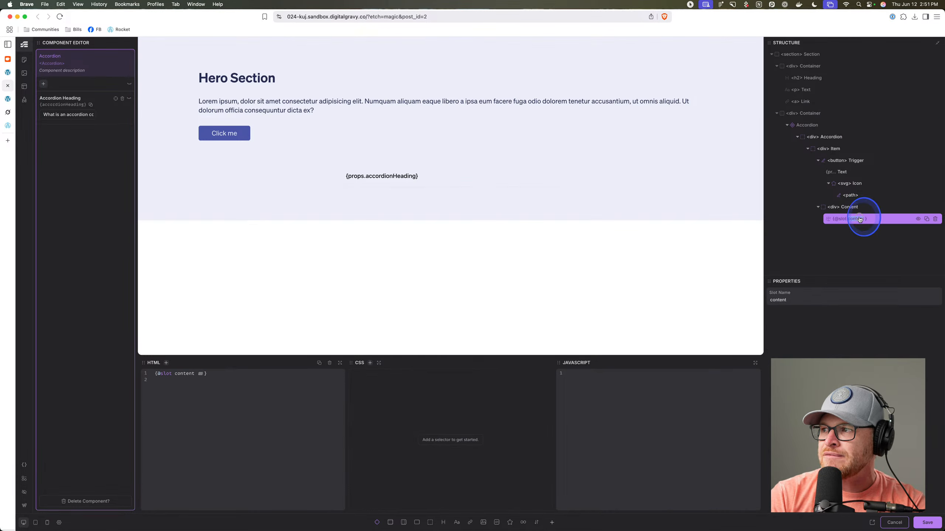
{"action": "double_click", "coordinate": [778, 300]}
{"action": "type", "text": "accordionContent"}
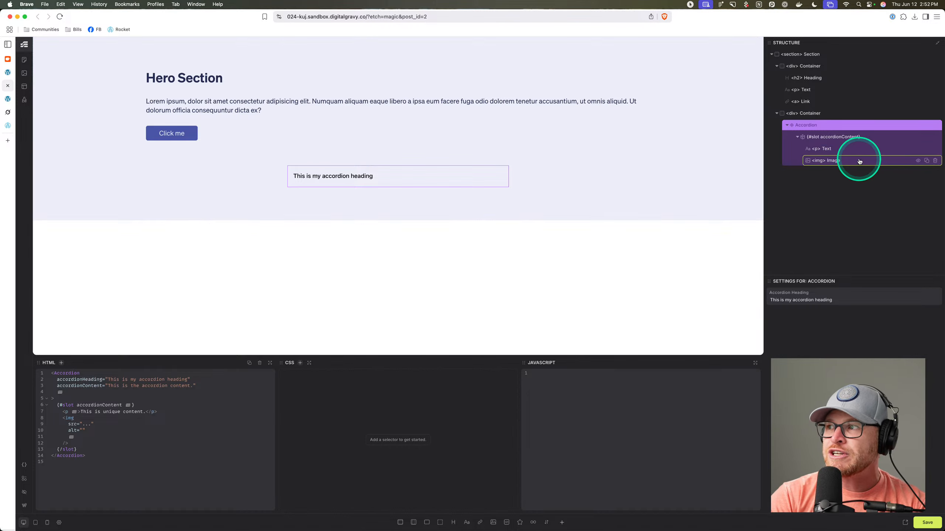
Delete the paragraph rows from the accordionContent slot, leaving only the image.
{"action": "left_click", "coordinate": [865, 139]}
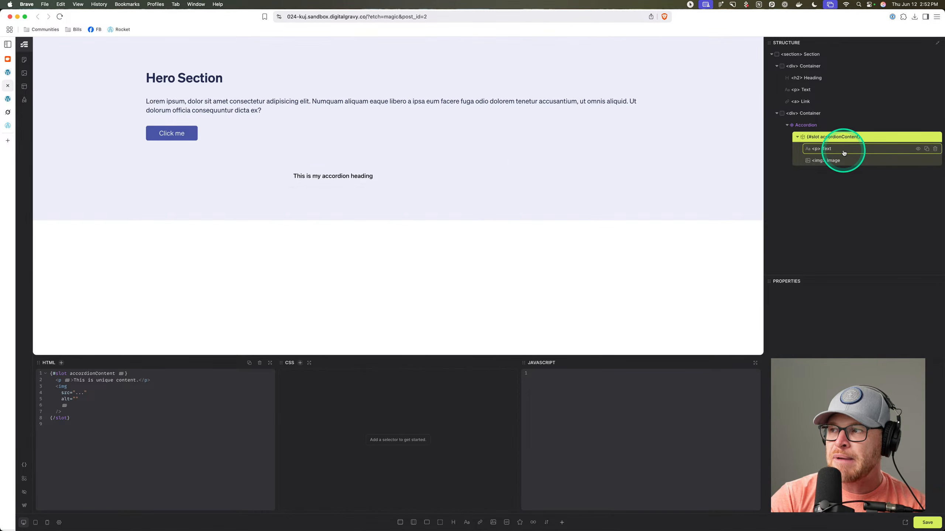
{"action": "left_click", "coordinate": [926, 148]}
{"action": "left_click", "coordinate": [926, 149]}
{"action": "left_click", "coordinate": [926, 148]}
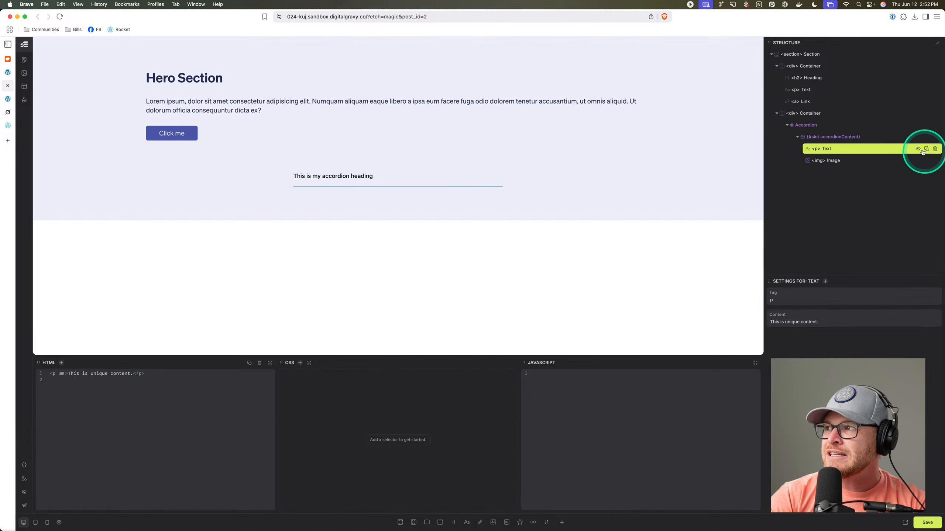
{"action": "left_click", "coordinate": [855, 219]}
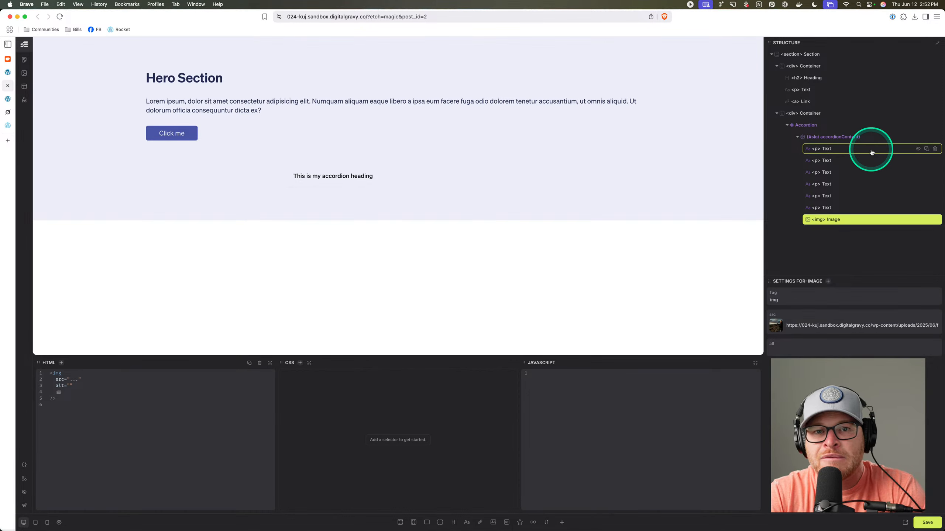
{"action": "left_click", "coordinate": [935, 148]}
{"action": "left_click", "coordinate": [935, 149]}
{"action": "left_click", "coordinate": [935, 149]}
{"action": "left_click", "coordinate": [935, 149]}
{"action": "left_click", "coordinate": [935, 149]}
{"action": "left_click", "coordinate": [935, 148]}
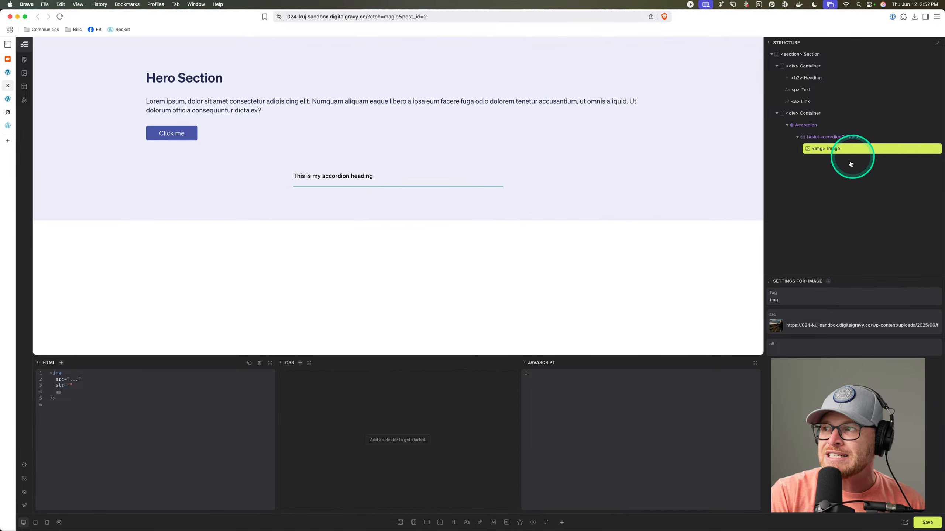
{"action": "left_click", "coordinate": [849, 137]}
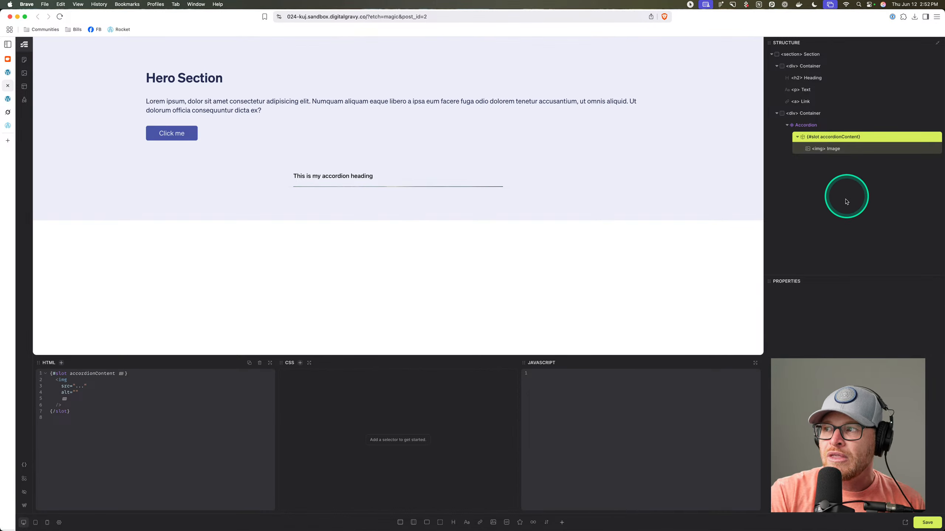
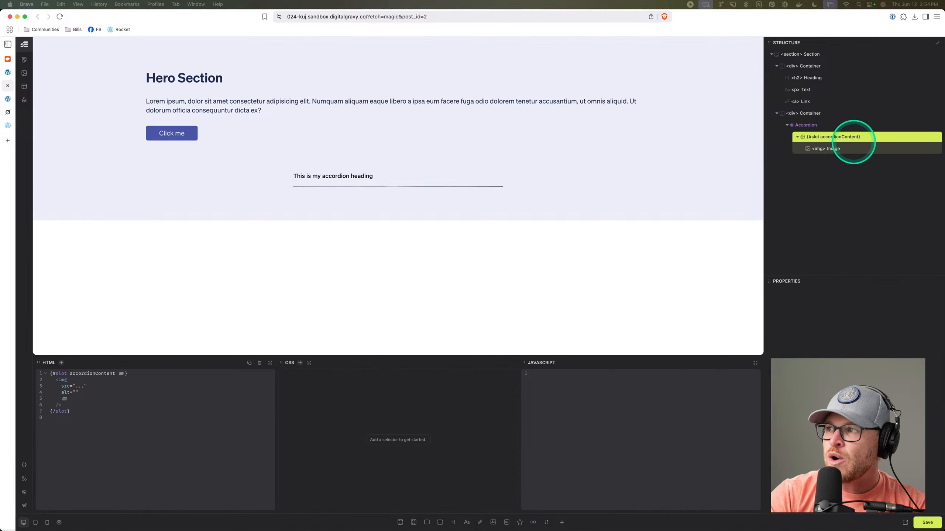
Open the Accordion component for editing, then right-click the accordion heading on the live homepage.
{"action": "right_click", "coordinate": [823, 128]}
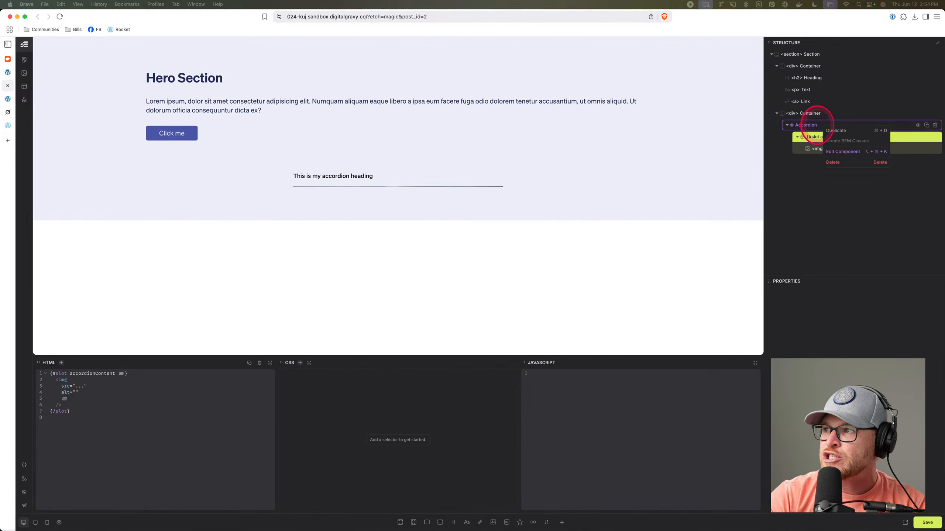
{"action": "left_click", "coordinate": [833, 152]}
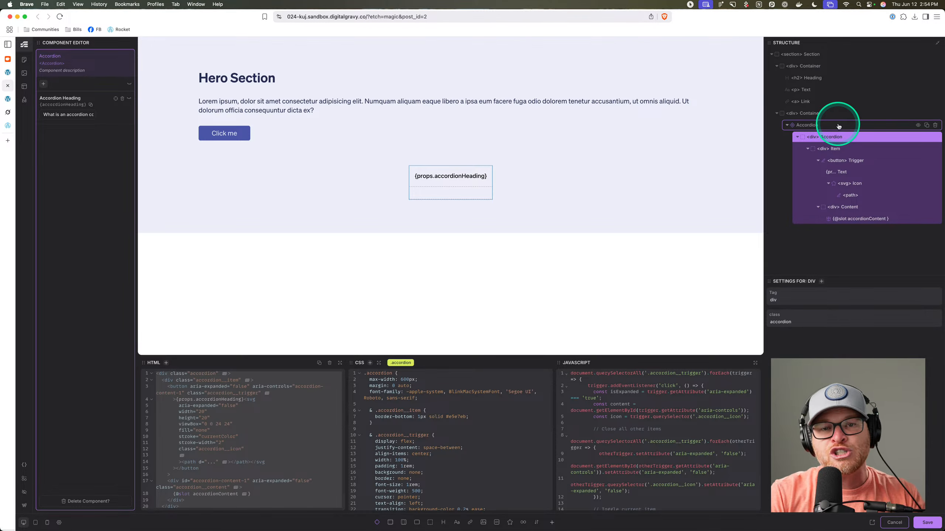
{"action": "left_click", "coordinate": [9, 99]}
{"action": "right_click", "coordinate": [459, 195]}
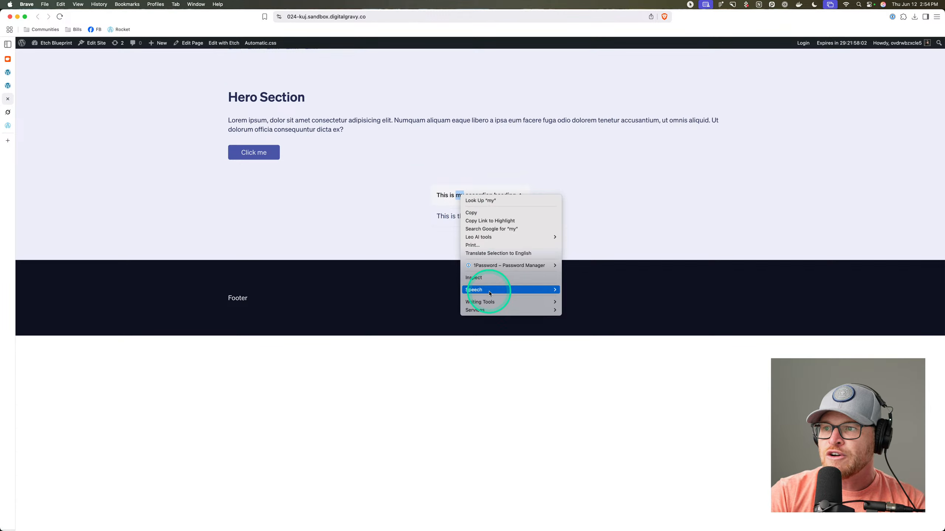
Inspect the live accordion in DevTools, expanding div.accordion to see its item, trigger and content markup.
{"action": "left_click", "coordinate": [492, 278]}
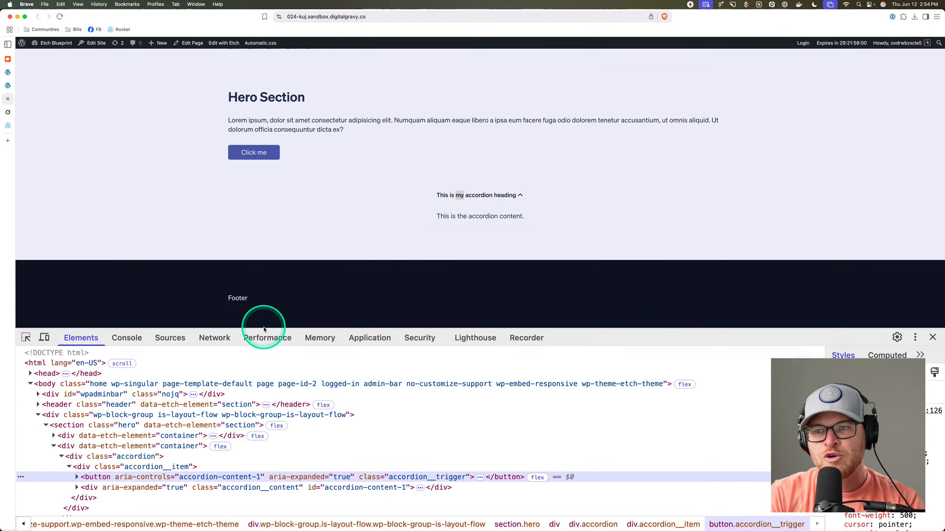
{"action": "left_click_drag", "start_coordinate": [264, 329], "coordinate": [266, 283]}
{"action": "scroll", "coordinate": [201, 372], "scroll_direction": "down", "scroll_amount": 3}
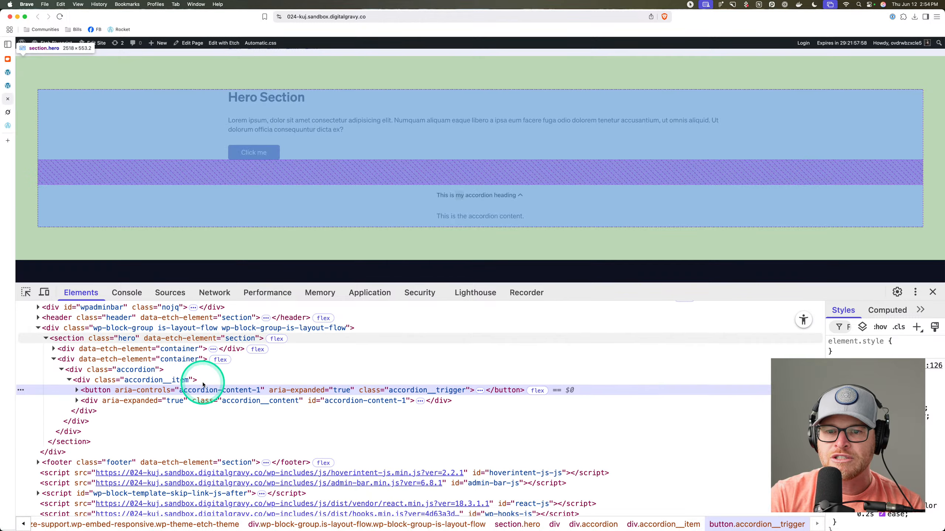
{"action": "scroll", "coordinate": [148, 383], "scroll_direction": "up", "scroll_amount": 3}
{"action": "left_click", "coordinate": [61, 369]}
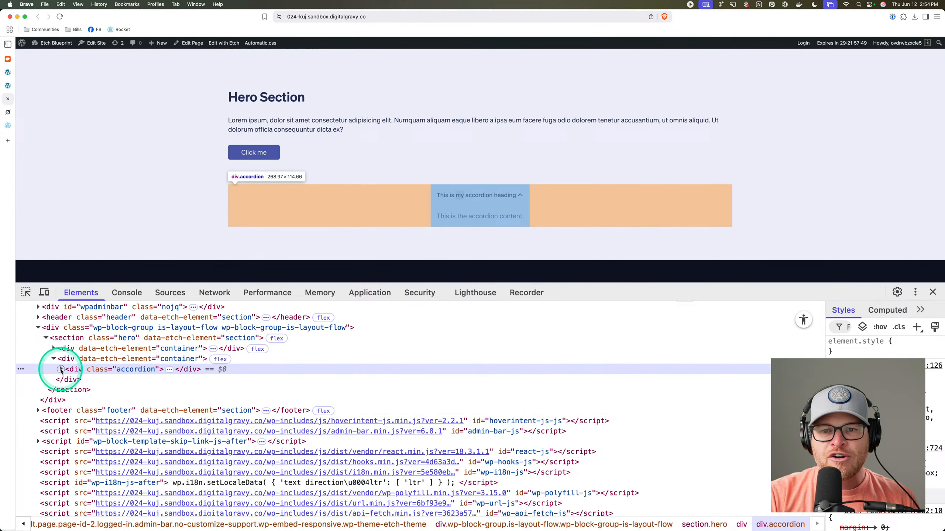
{"action": "left_click", "coordinate": [61, 370]}
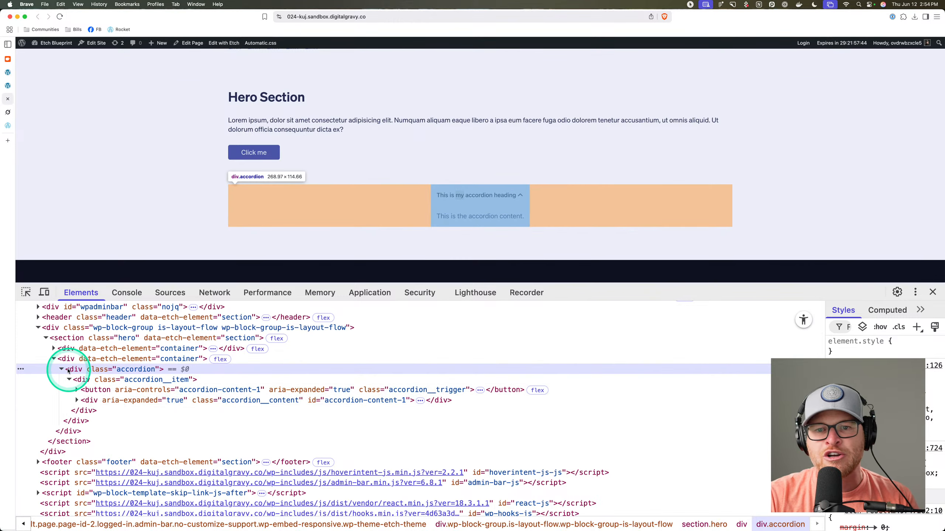
{"action": "left_click", "coordinate": [60, 369]}
{"action": "left_click", "coordinate": [7, 88]}
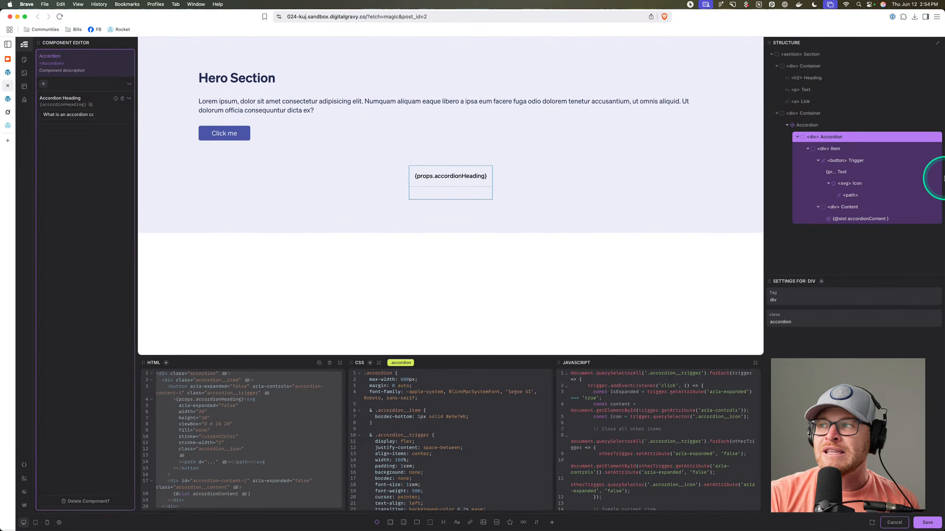
Copy the complete HTML of the Accordion's outer div, then close the Component Editor.
{"action": "left_click", "coordinate": [820, 127]}
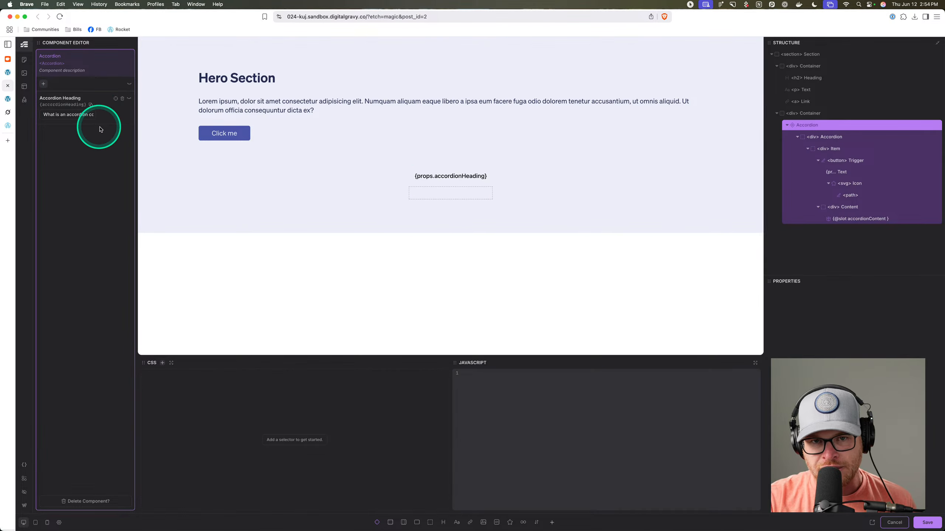
{"action": "left_click", "coordinate": [854, 139]}
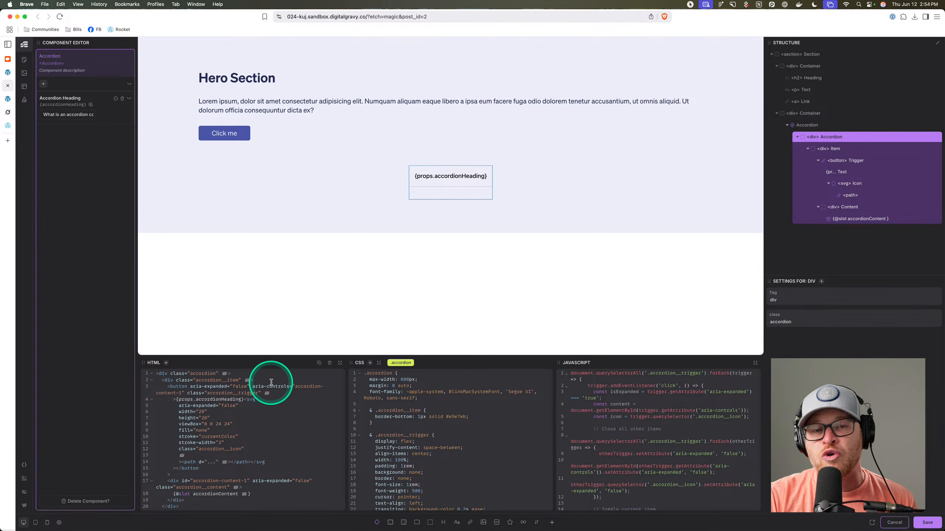
{"action": "left_click", "coordinate": [287, 425]}
{"action": "key", "text": "super+a"}
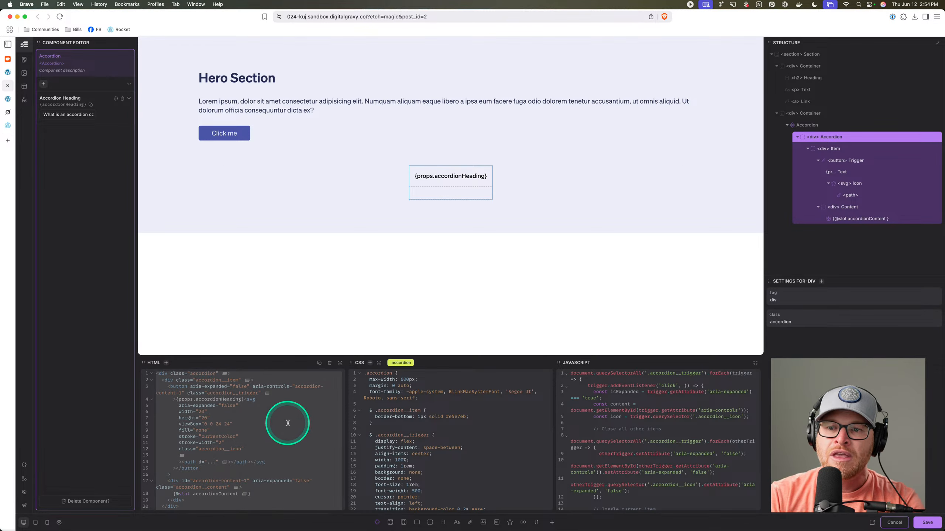
{"action": "key", "text": "super+c"}
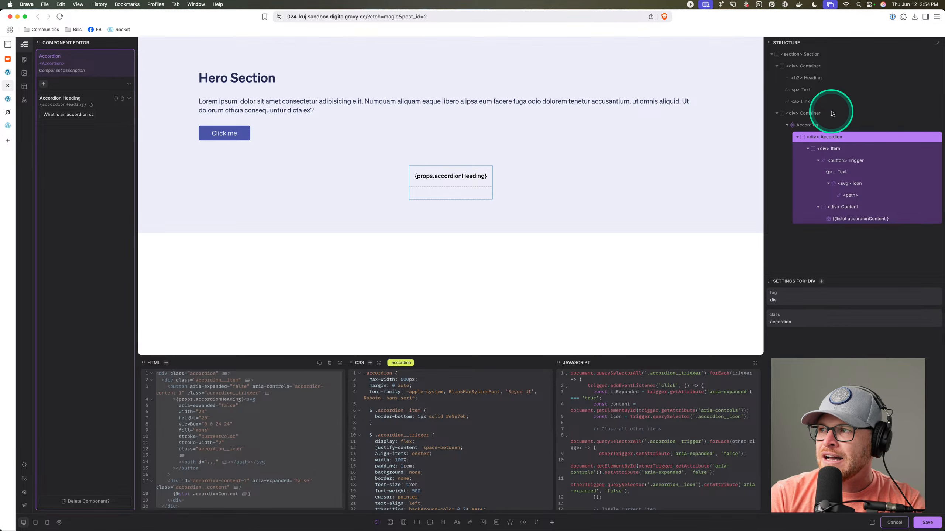
{"action": "left_click", "coordinate": [901, 523]}
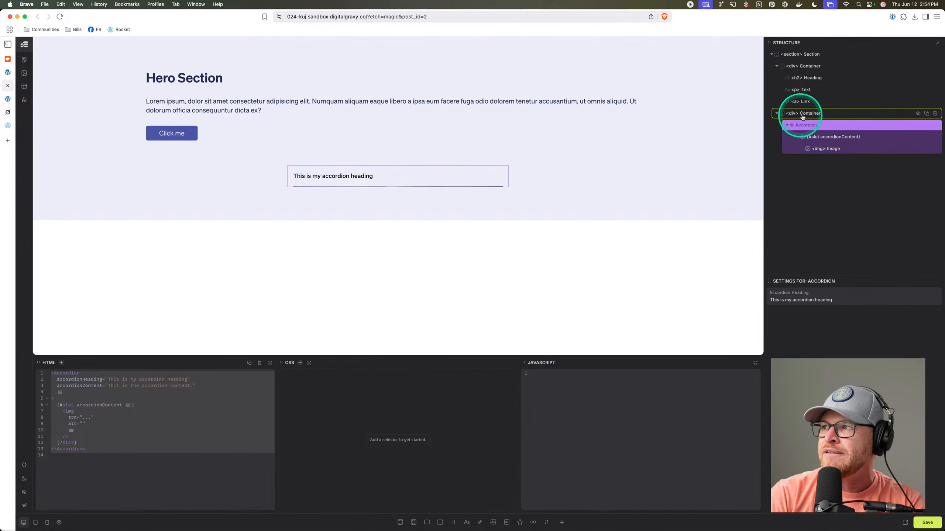
Duplicate the Accordion's container, remove its Accordion, and paste the copied accordion HTML inside.
{"action": "left_click", "coordinate": [832, 113]}
{"action": "left_click", "coordinate": [926, 114]}
{"action": "left_click", "coordinate": [935, 174]}
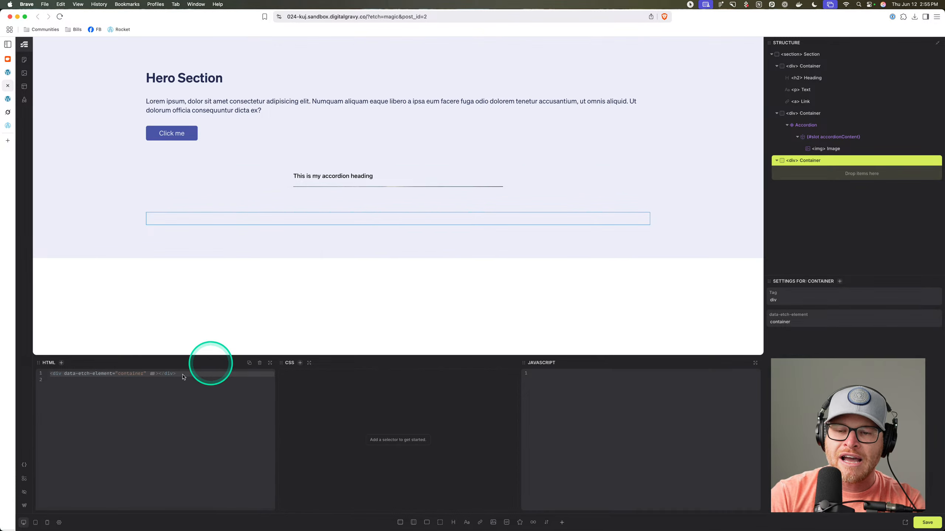
{"action": "key", "text": "super+v"}
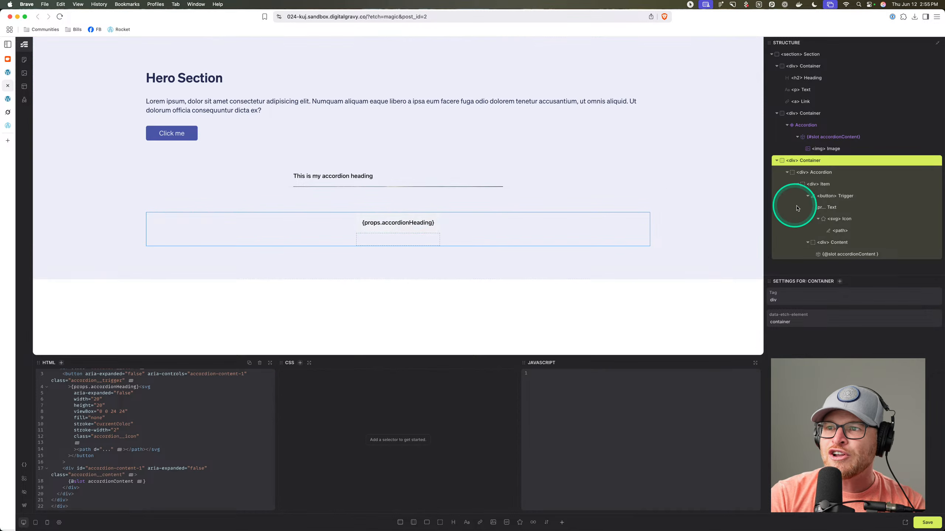
Review the pasted accordion's script and CSS rules, then delete the pasted accordion div.
{"action": "left_click", "coordinate": [821, 173]}
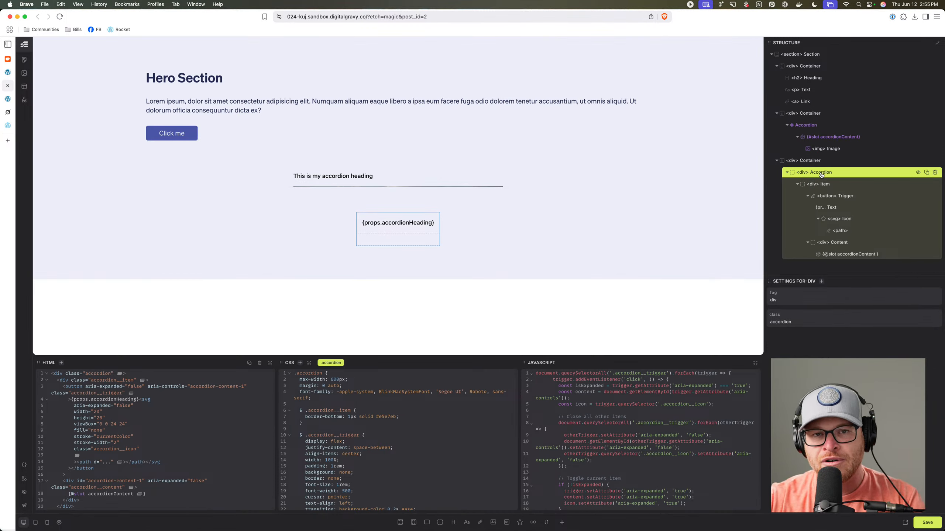
{"action": "left_click", "coordinate": [822, 175]}
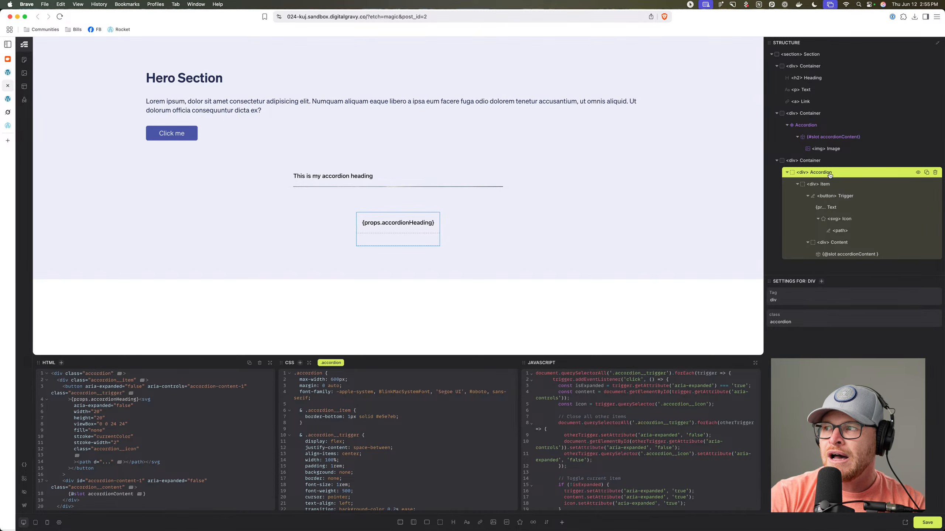
{"action": "left_click", "coordinate": [829, 175]}
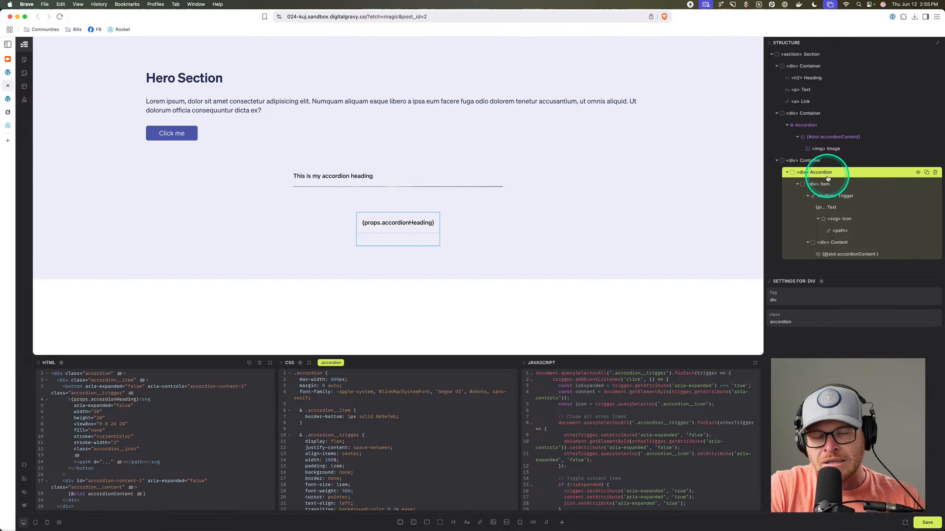
{"action": "left_click", "coordinate": [828, 180]}
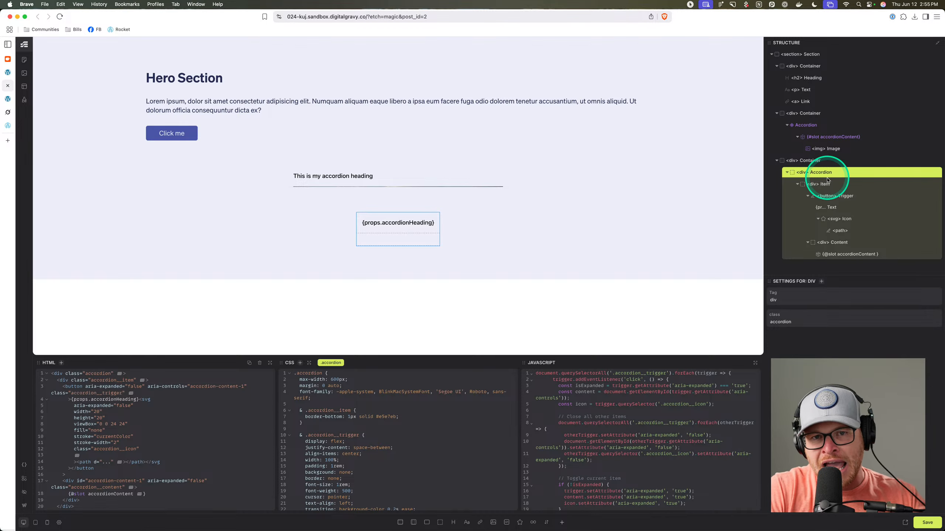
{"action": "right_click", "coordinate": [844, 127]}
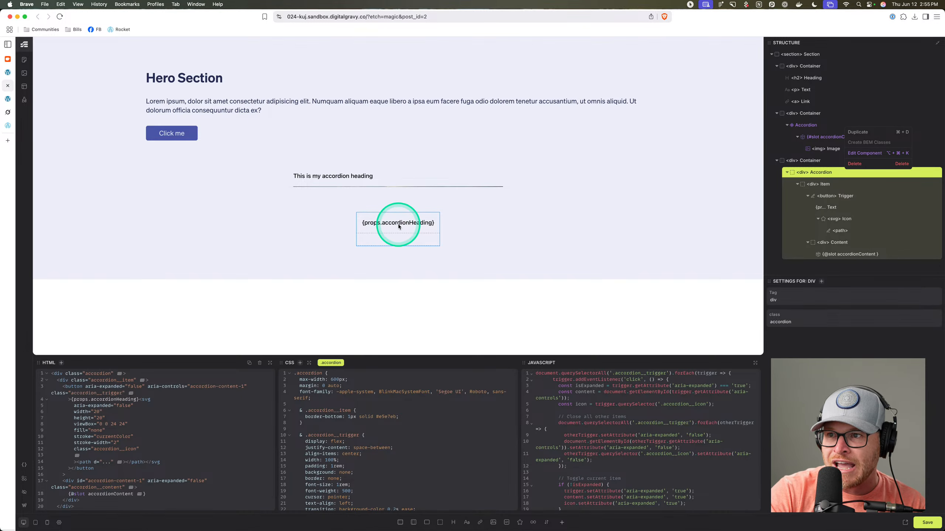
{"action": "left_click_drag", "start_coordinate": [594, 417], "coordinate": [619, 471]}
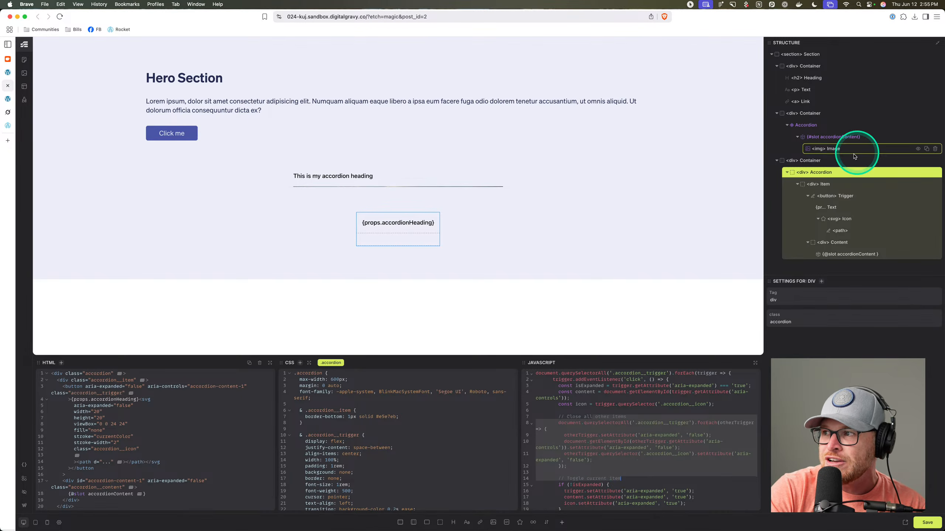
{"action": "left_click_drag", "start_coordinate": [370, 406], "coordinate": [355, 473]}
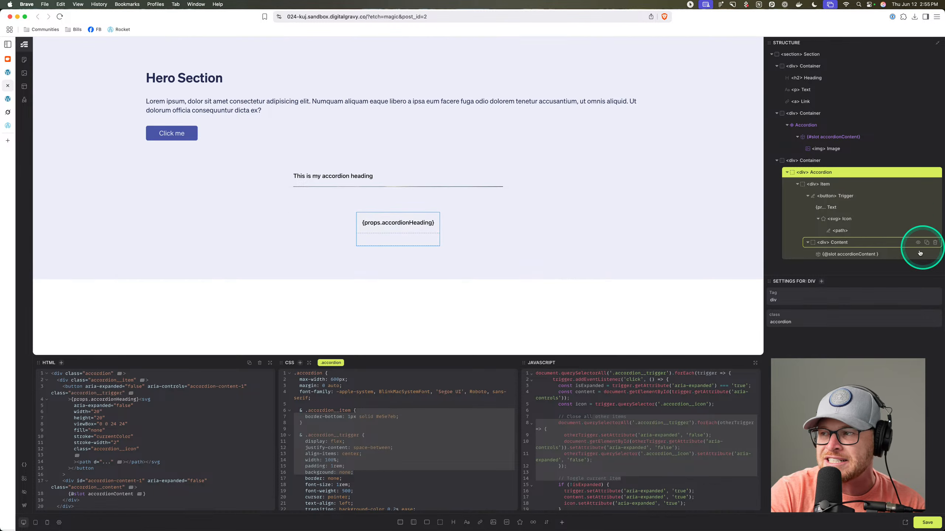
{"action": "left_click", "coordinate": [915, 169]}
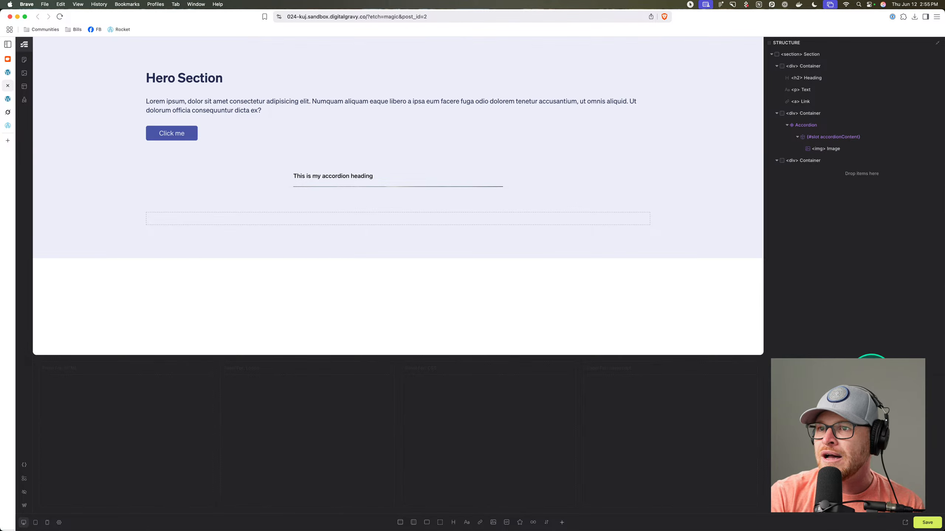
Save the page.
{"action": "left_click", "coordinate": [928, 523]}
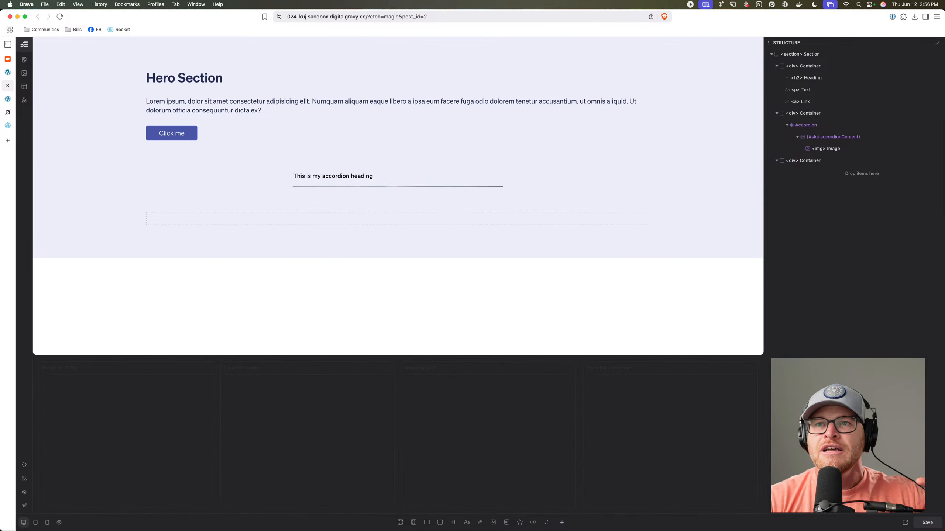
Review Grok's generated accordion code, then return to the live homepage.
{"action": "left_click", "coordinate": [7, 113]}
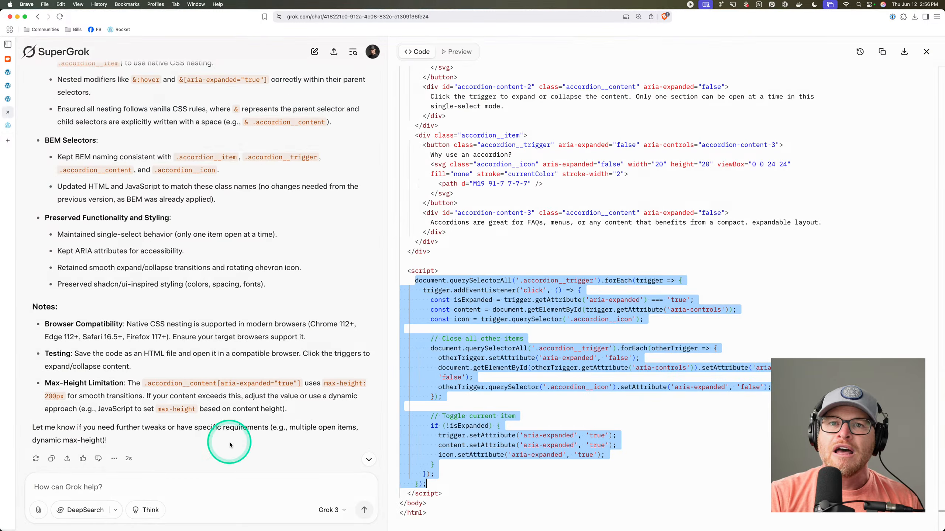
{"action": "left_click", "coordinate": [262, 485]}
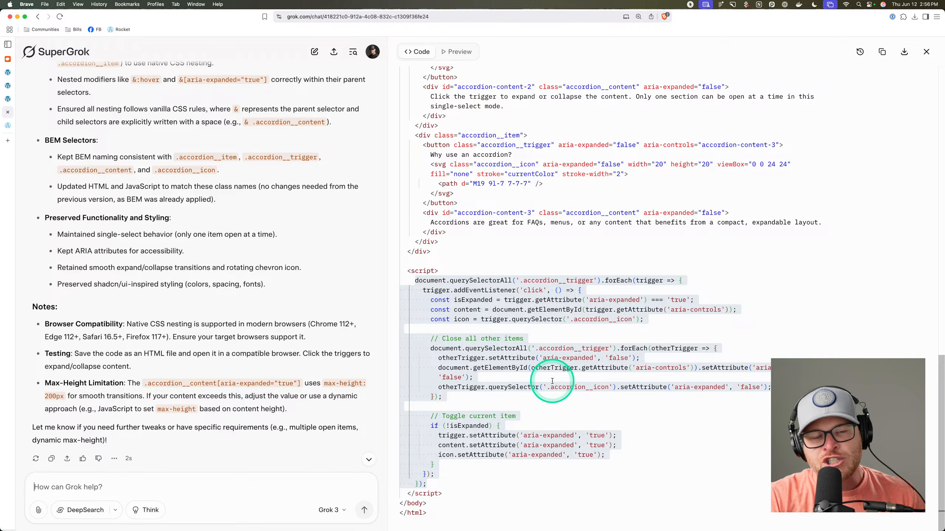
{"action": "left_click", "coordinate": [7, 100]}
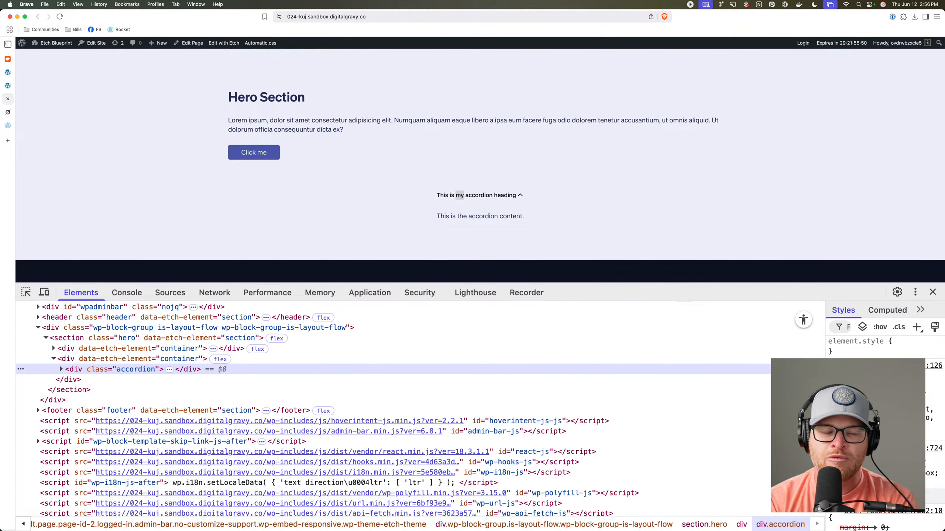
Reopen the Accordion component editor, check the slot property type, and select the Content div.
{"action": "left_click", "coordinate": [8, 85]}
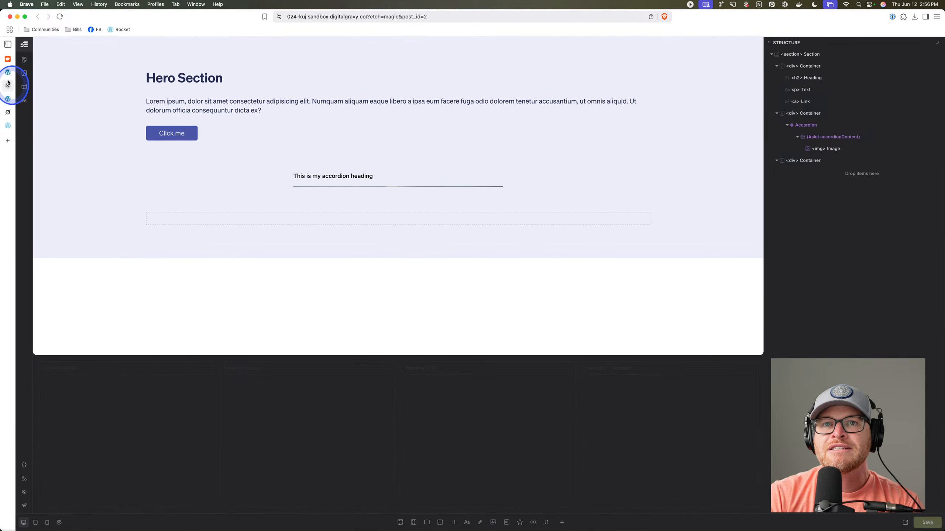
{"action": "left_click", "coordinate": [844, 126]}
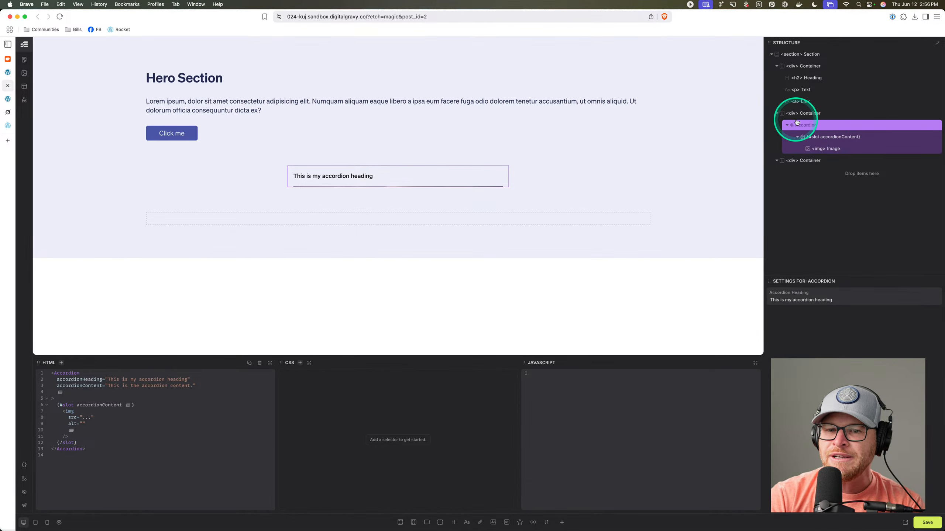
{"action": "right_click", "coordinate": [862, 127]}
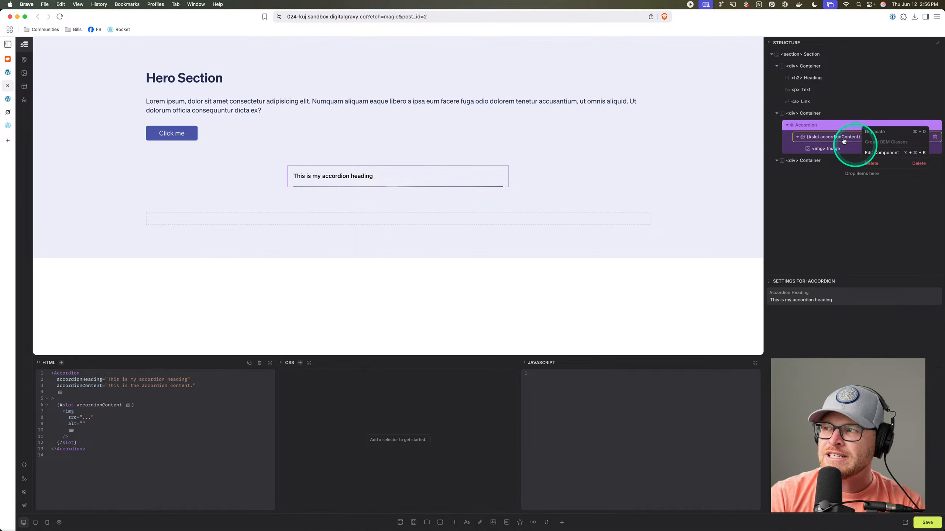
{"action": "left_click", "coordinate": [877, 153]}
{"action": "left_click", "coordinate": [43, 83]}
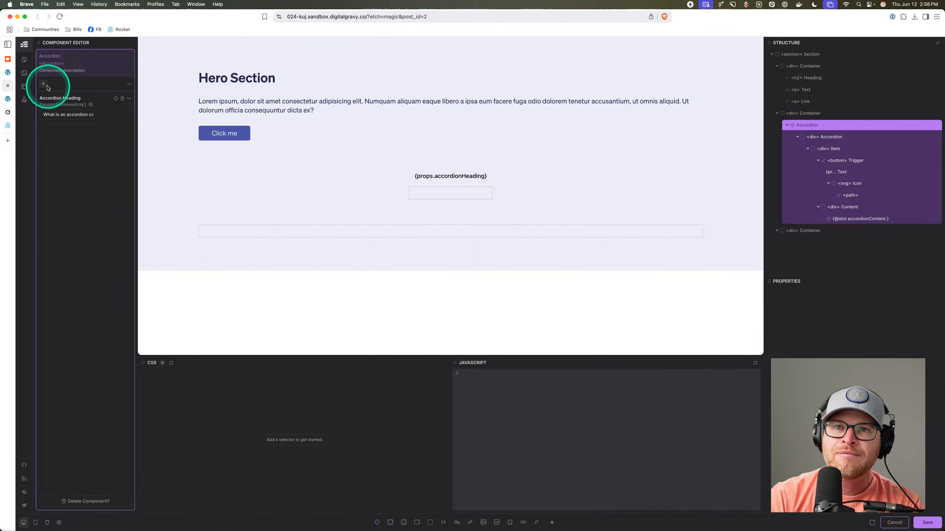
{"action": "left_click", "coordinate": [70, 121]}
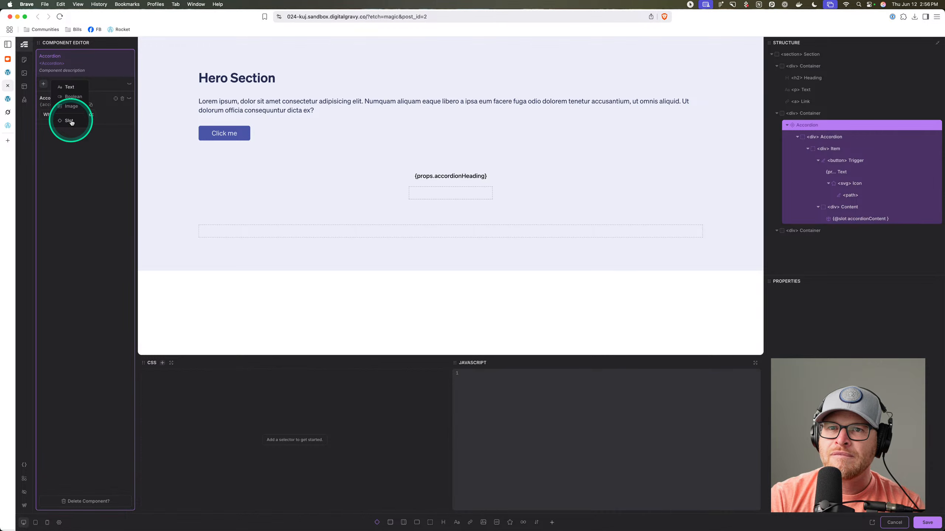
{"action": "left_click", "coordinate": [841, 129]}
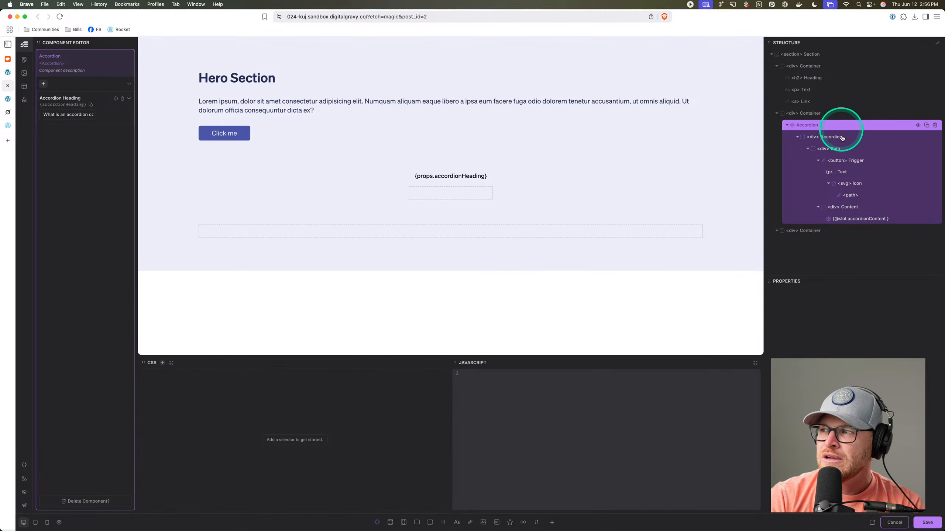
{"action": "left_click", "coordinate": [843, 207]}
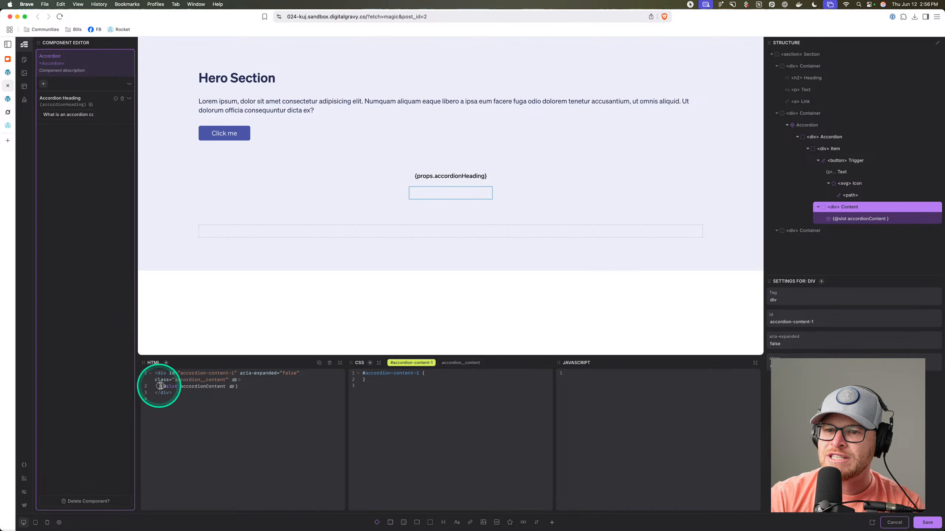
{"action": "left_click_drag", "start_coordinate": [160, 387], "coordinate": [252, 387]}
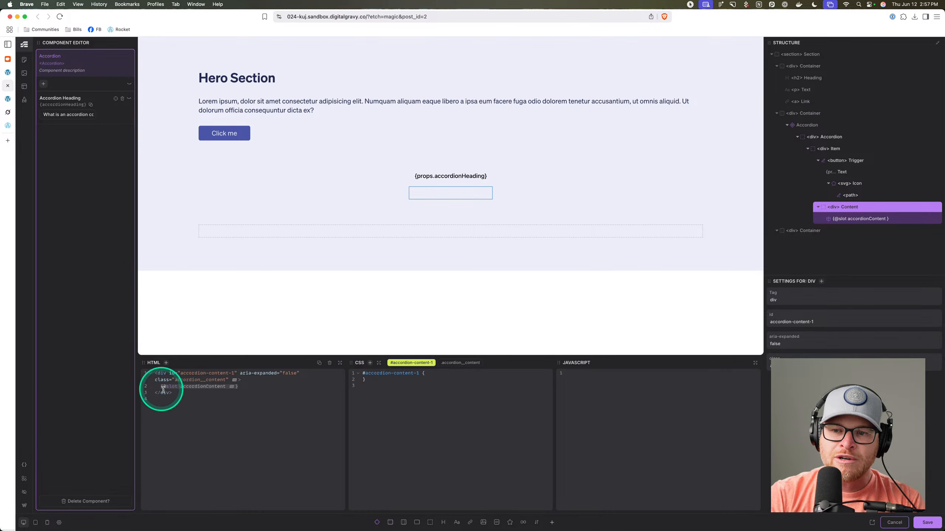
{"action": "left_click_drag", "start_coordinate": [159, 387], "coordinate": [240, 386]}
{"action": "left_click", "coordinate": [292, 423]}
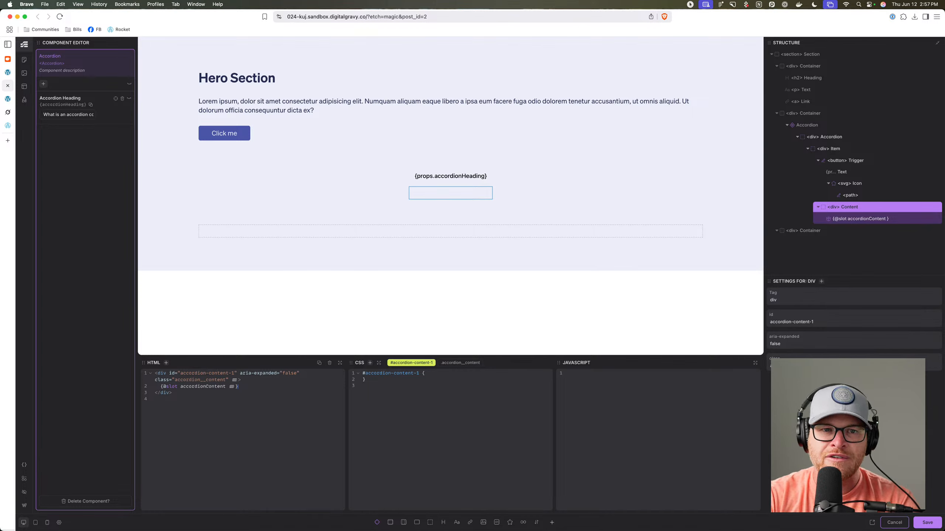
{"action": "left_click", "coordinate": [48, 523]}
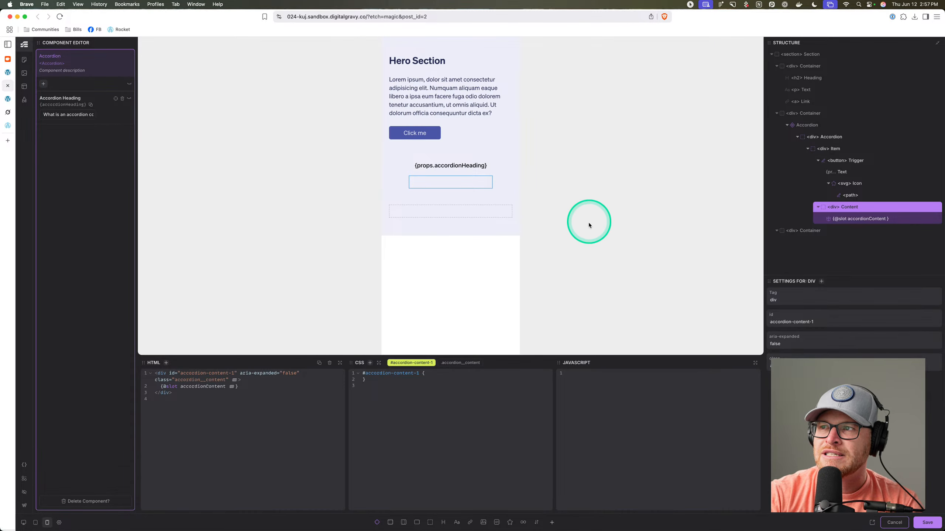
Toggle the canvas preview between tablet and desktop widths, finishing on full desktop width.
{"action": "left_click", "coordinate": [36, 522]}
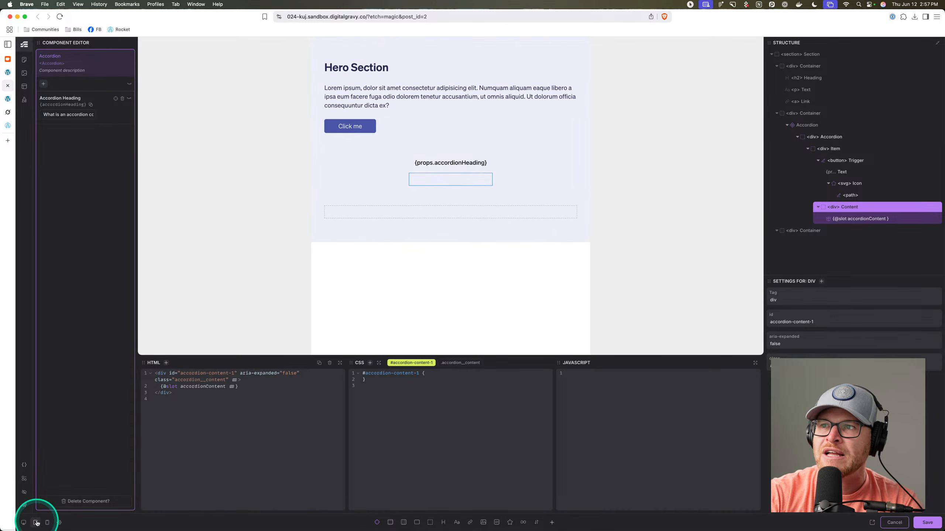
{"action": "left_click", "coordinate": [24, 523]}
{"action": "left_click", "coordinate": [36, 523]}
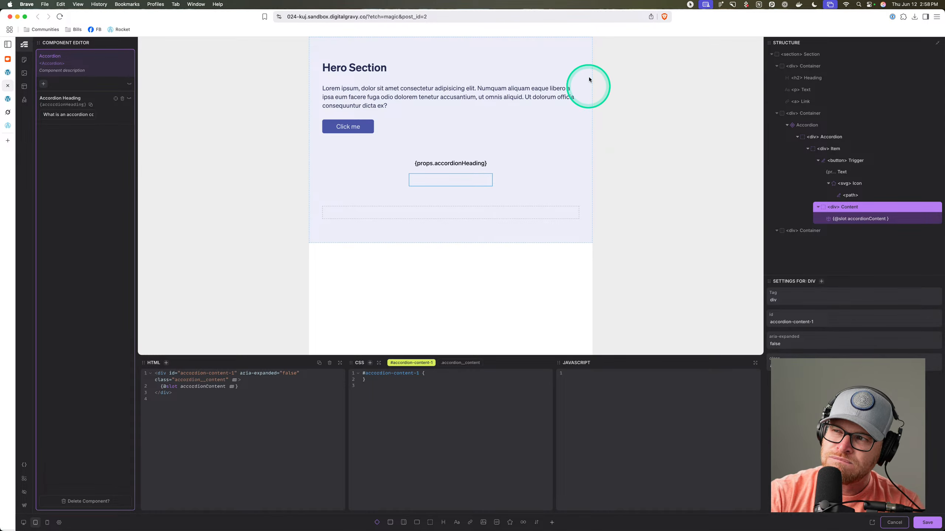
{"action": "left_click", "coordinate": [24, 523]}
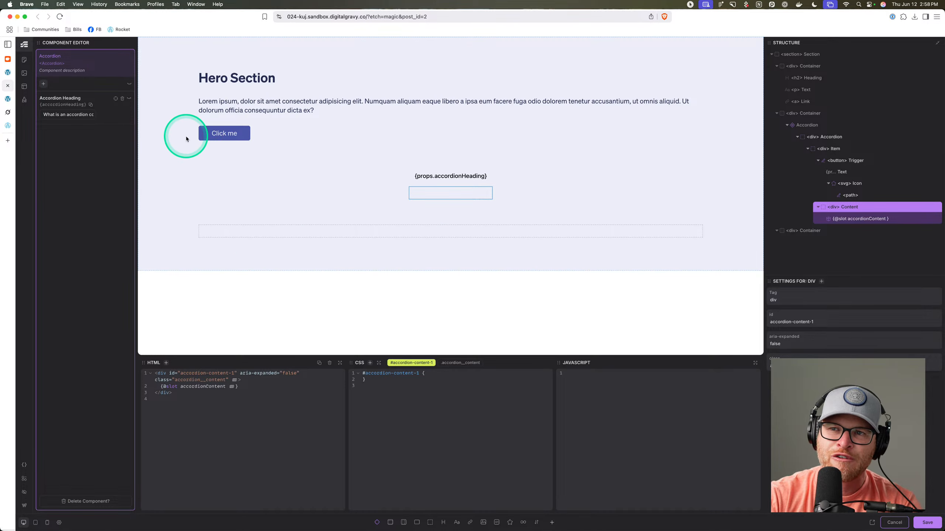
{"action": "left_click", "coordinate": [35, 523]}
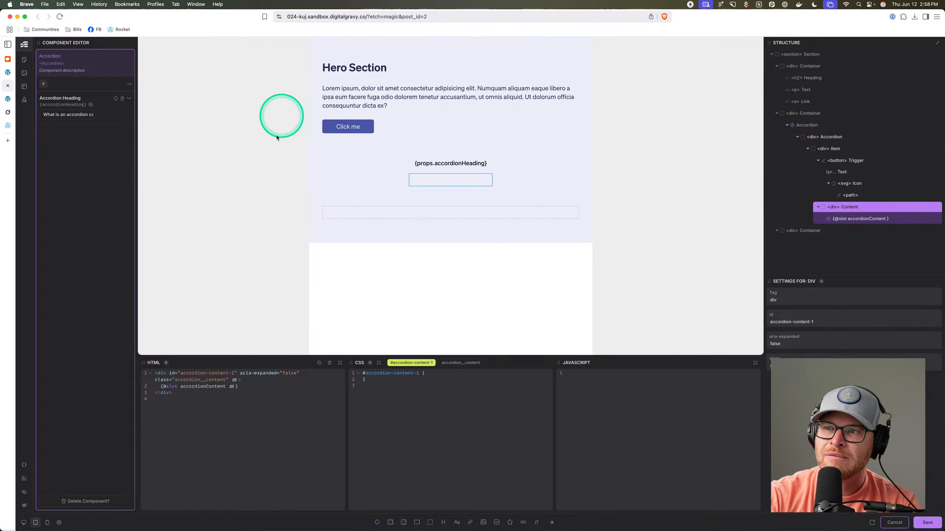
{"action": "left_click", "coordinate": [24, 523]}
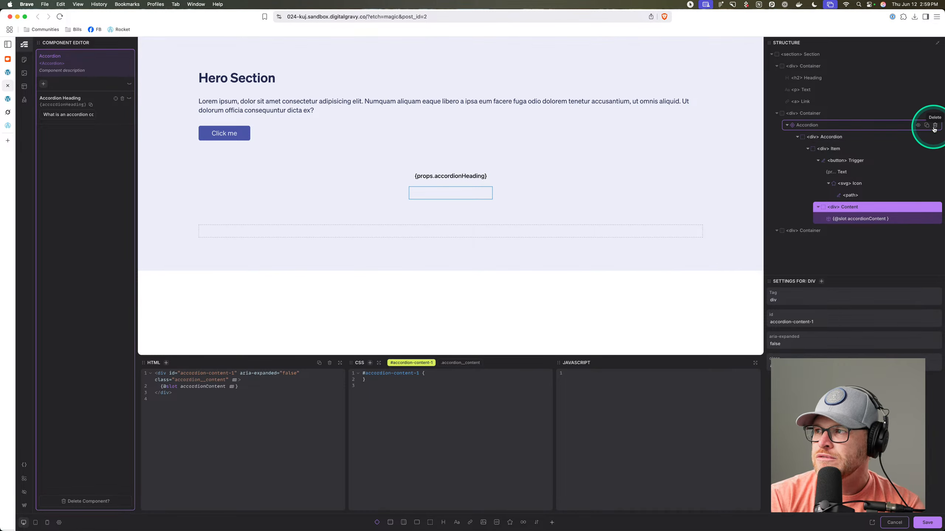
Exit the component editor unsaved, delete the Accordion and extra empty Container, then open the WordPress editor.
{"action": "left_click", "coordinate": [936, 127]}
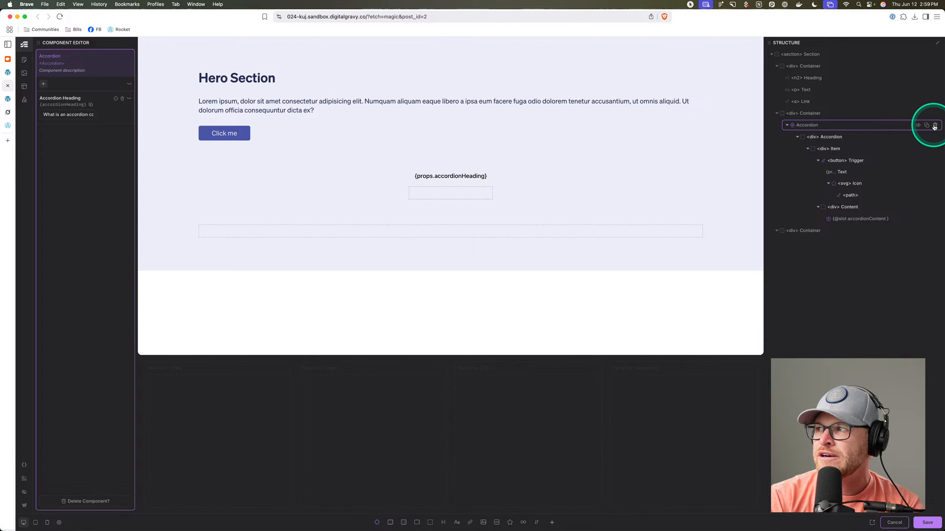
{"action": "left_click", "coordinate": [882, 520]}
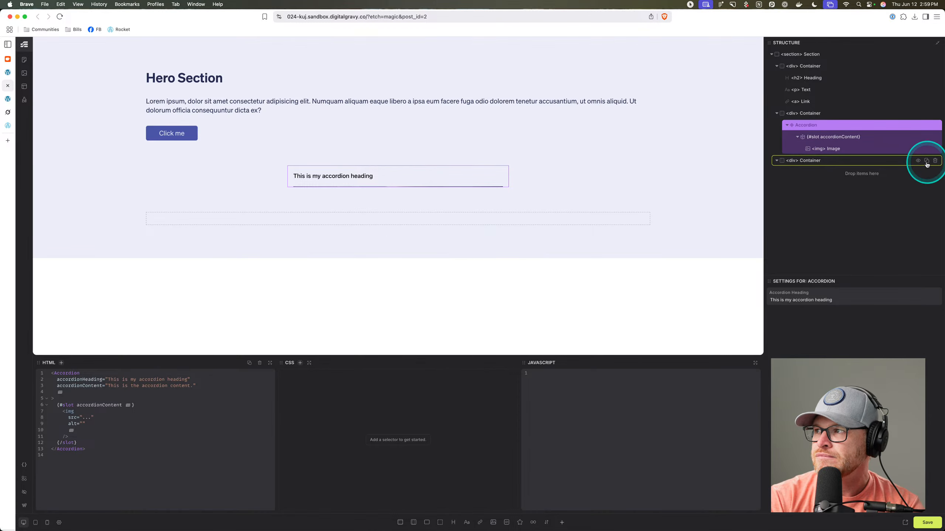
{"action": "left_click", "coordinate": [938, 126]}
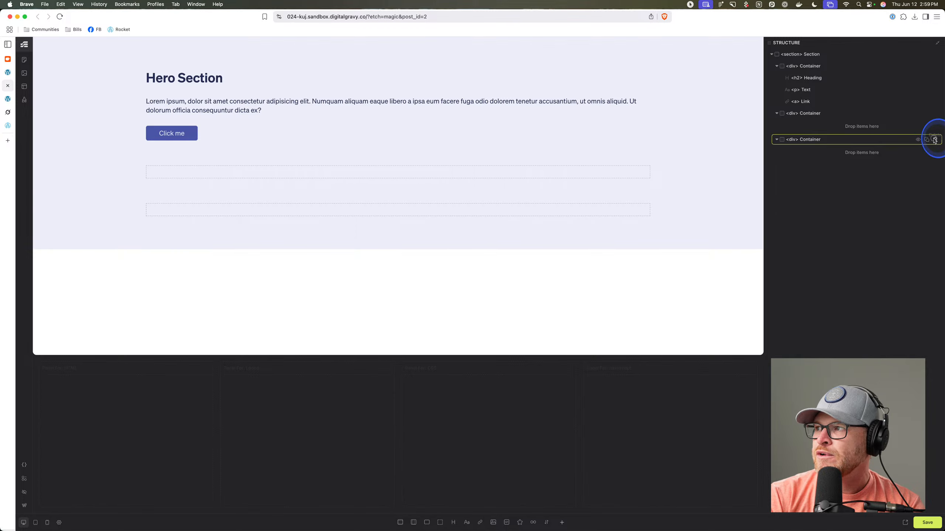
{"action": "left_click", "coordinate": [935, 139]}
{"action": "left_click", "coordinate": [830, 117]}
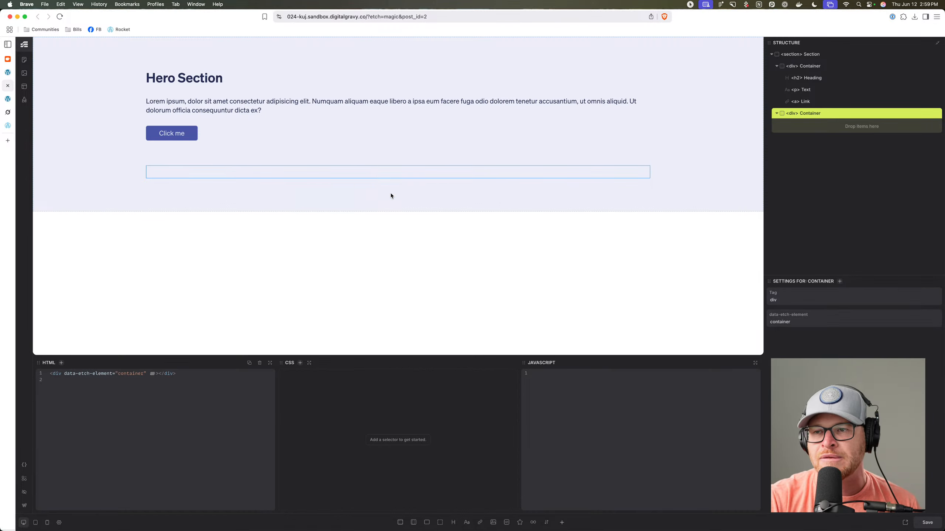
{"action": "left_click", "coordinate": [24, 506]}
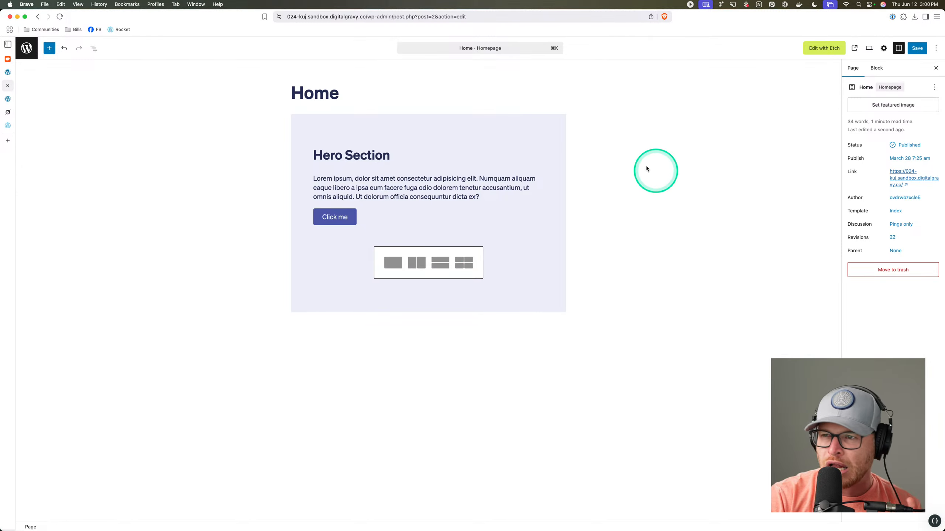
Reopen Home in Etch and add an 'Insert your text here...' paragraph to the hero's empty container.
{"action": "left_click", "coordinate": [823, 48]}
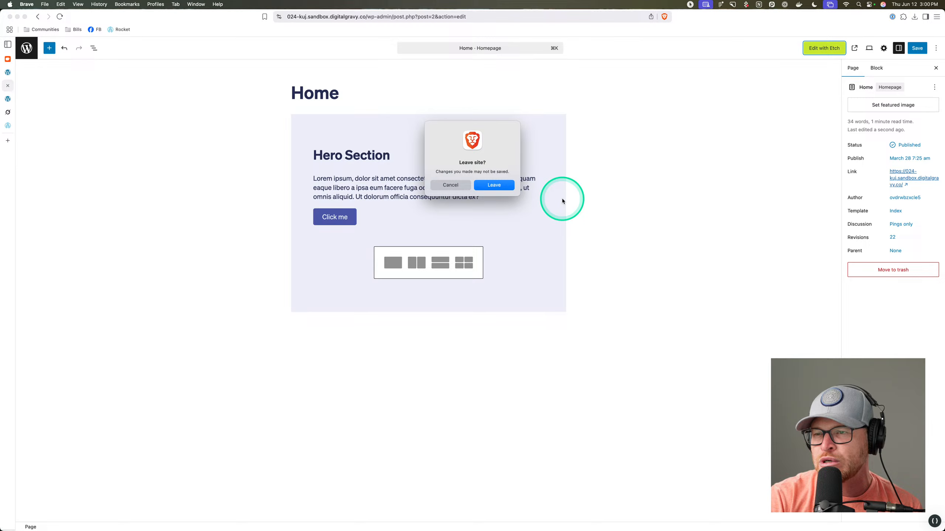
{"action": "left_click", "coordinate": [490, 185]}
{"action": "left_click", "coordinate": [204, 173]}
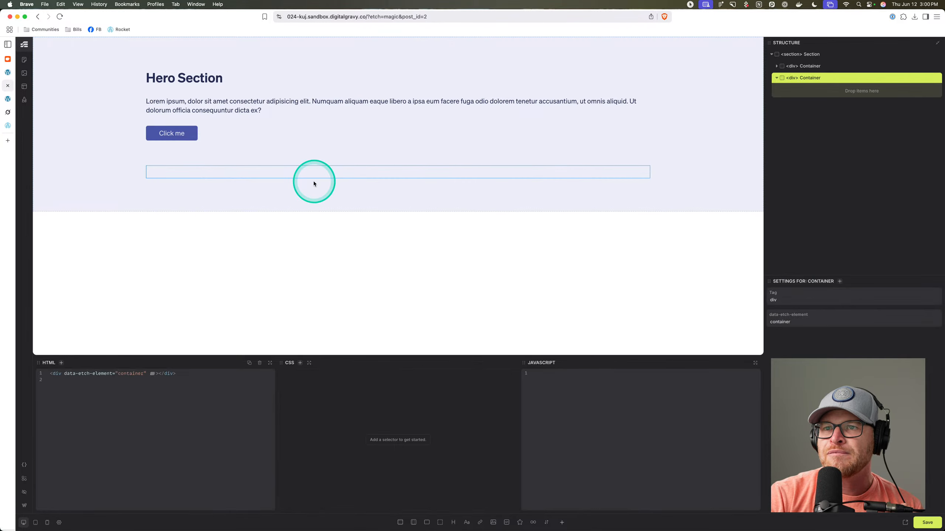
{"action": "left_click", "coordinate": [466, 522]}
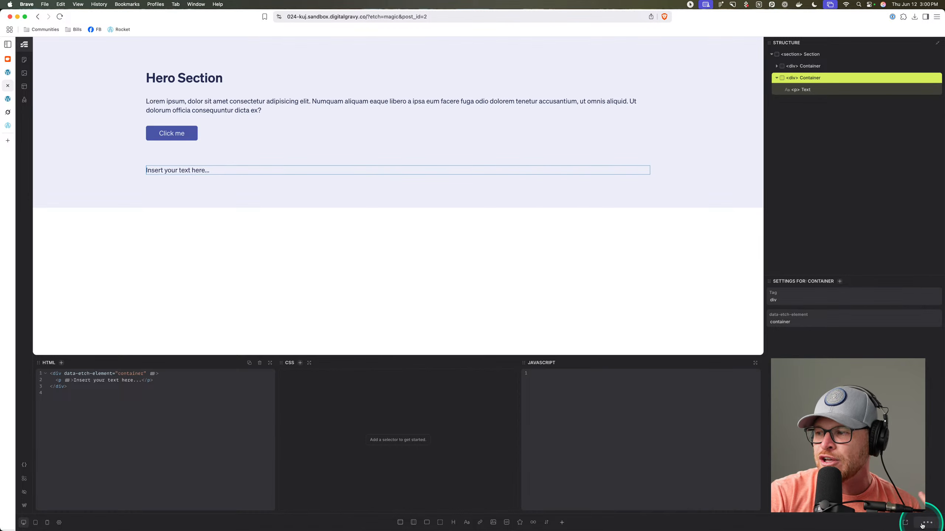
Exit Etch and the page editor back to the WordPress admin Pages list.
{"action": "left_click", "coordinate": [24, 505]}
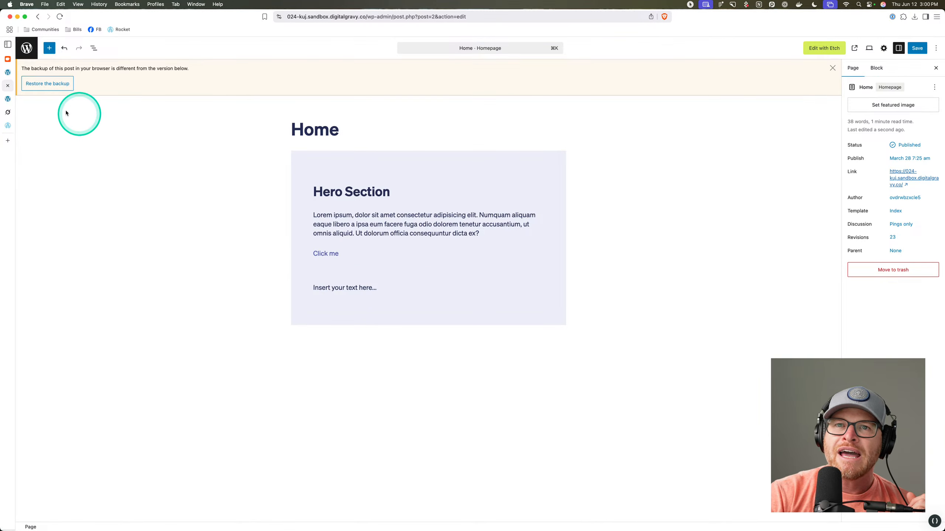
{"action": "left_click", "coordinate": [27, 48]}
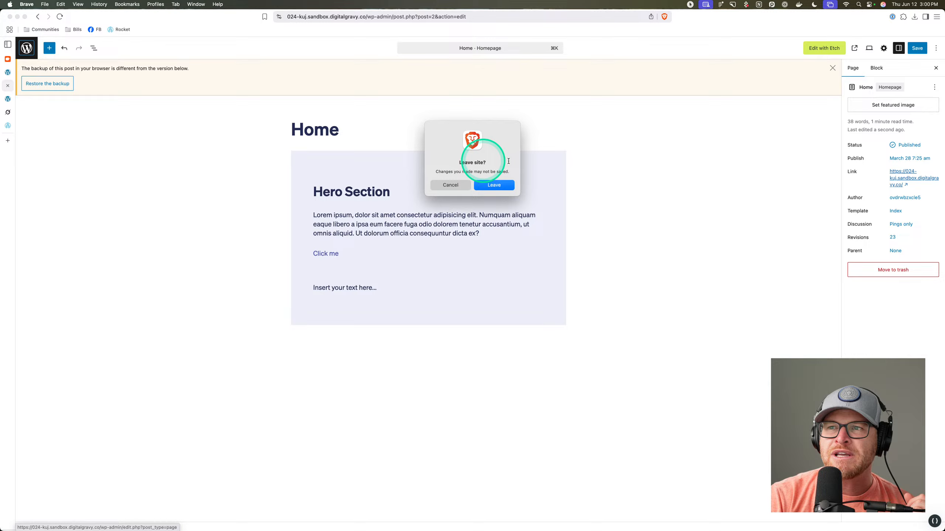
{"action": "left_click", "coordinate": [500, 186]}
Open the Index template for editing in the Site Editor.
{"action": "mouse_move", "coordinate": [46, 167]}
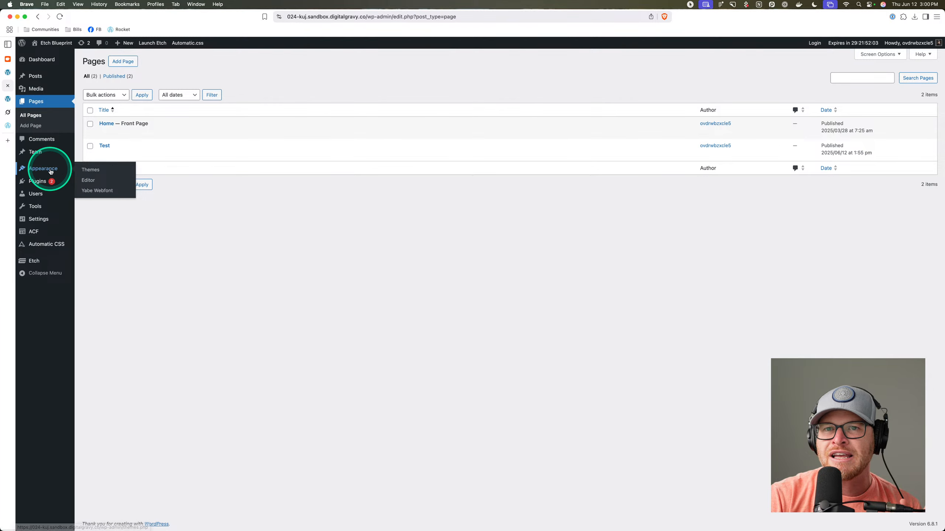
{"action": "left_click", "coordinate": [88, 171]}
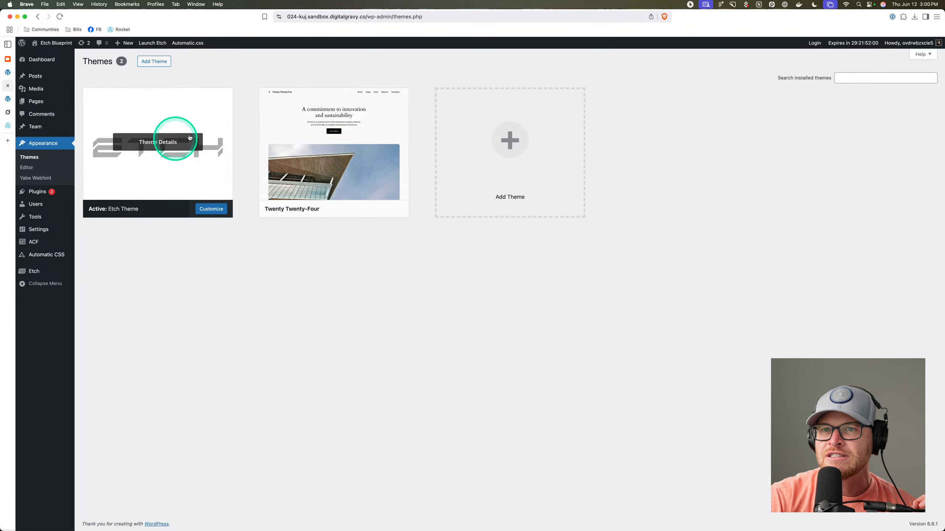
{"action": "left_click", "coordinate": [26, 168]}
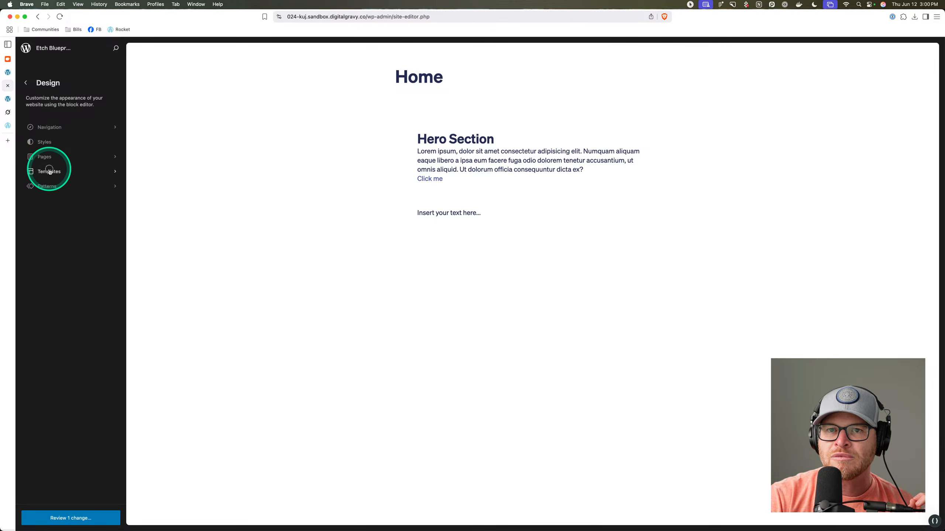
{"action": "left_click", "coordinate": [46, 169]}
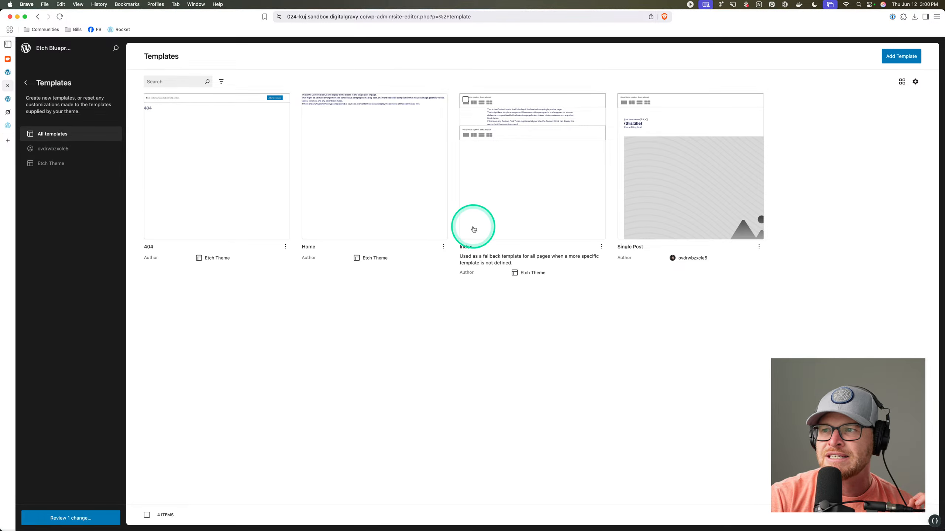
{"action": "left_click", "coordinate": [601, 247]}
{"action": "left_click", "coordinate": [580, 263]}
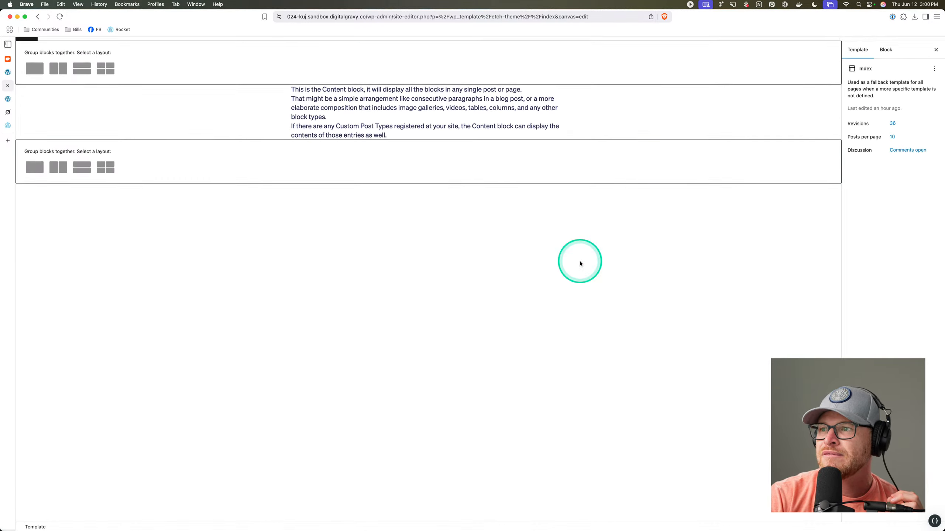
Turn off 'Inner blocks use content width' on the Index template's Content block.
{"action": "left_click", "coordinate": [185, 118]}
{"action": "left_click", "coordinate": [853, 153]}
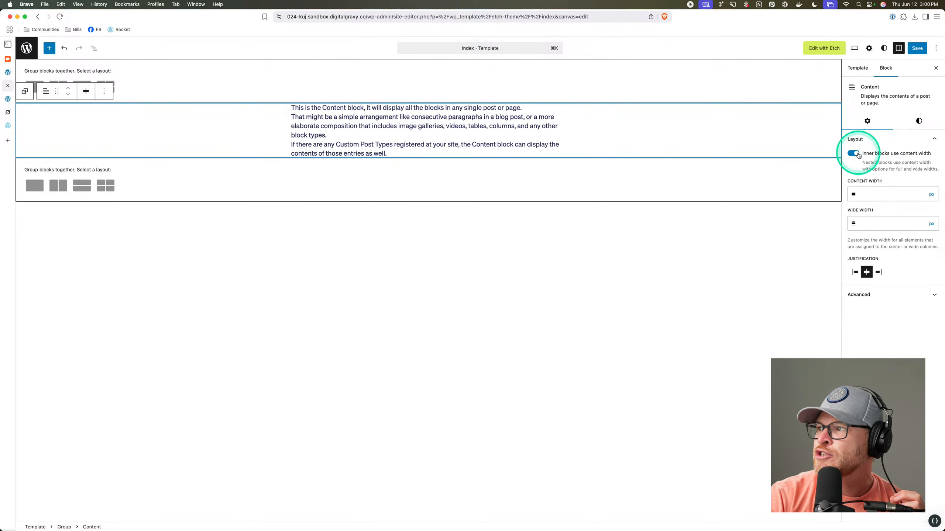
{"action": "left_click", "coordinate": [853, 153]}
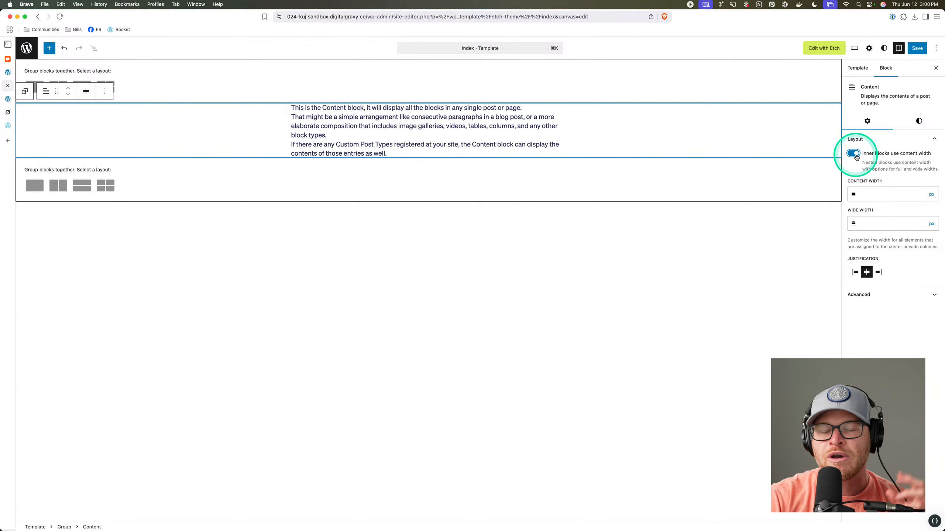
{"action": "left_click", "coordinate": [853, 154]}
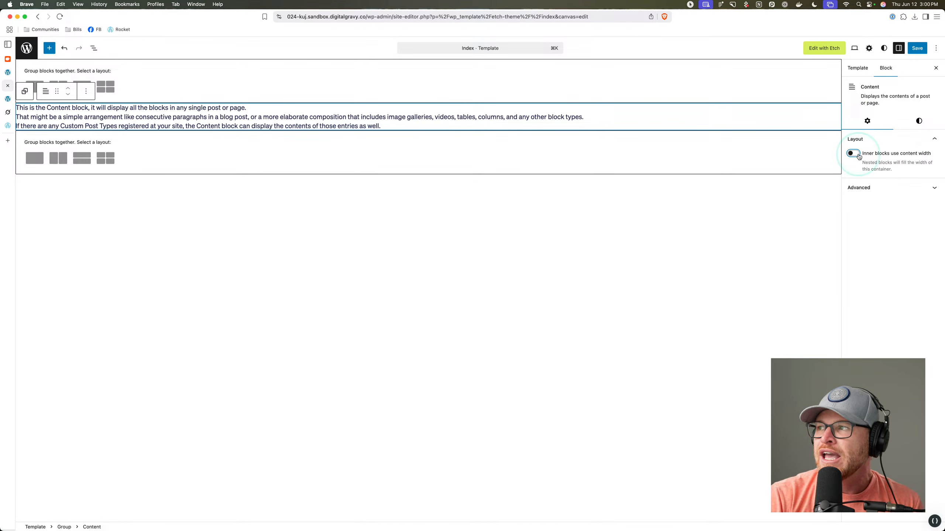
{"action": "left_click", "coordinate": [854, 155]}
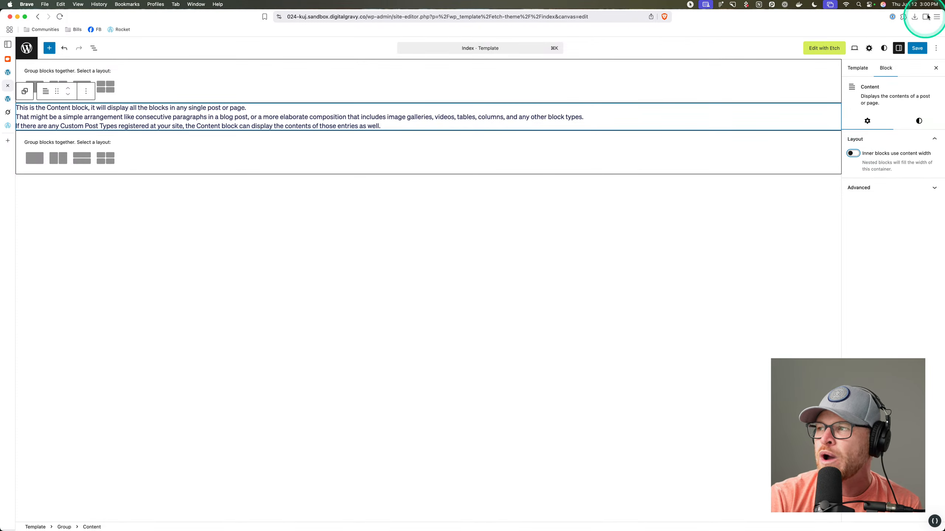
{"action": "left_click", "coordinate": [854, 154]}
{"action": "left_click", "coordinate": [854, 155]}
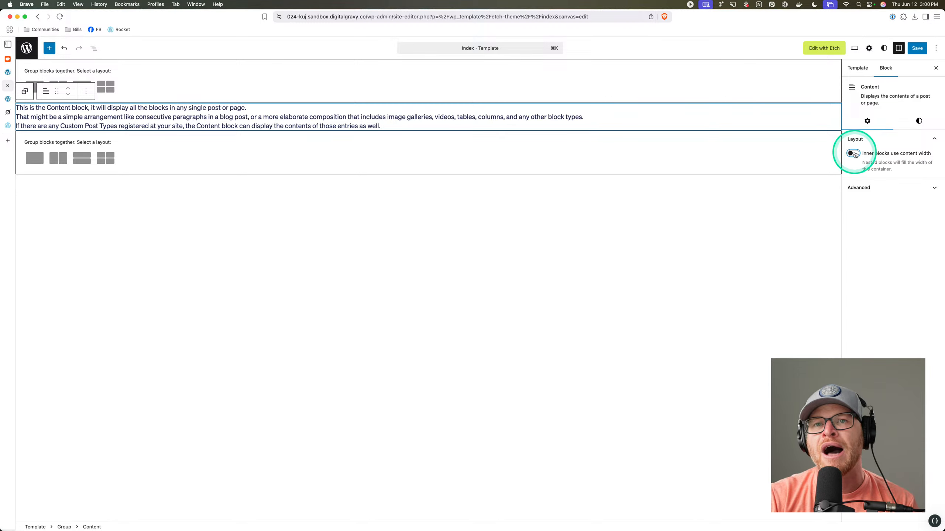
Save the site and template changes, then return to the Templates list.
{"action": "left_click", "coordinate": [916, 47]}
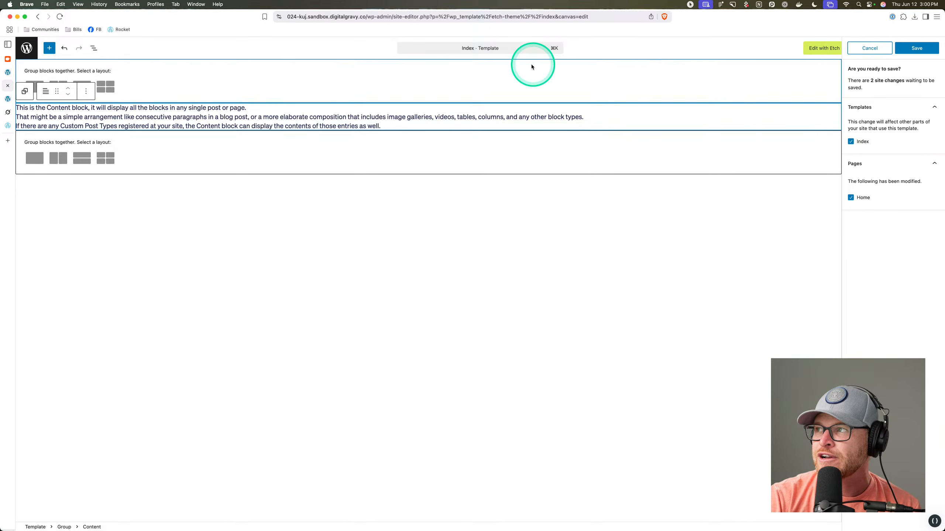
{"action": "left_click", "coordinate": [928, 46]}
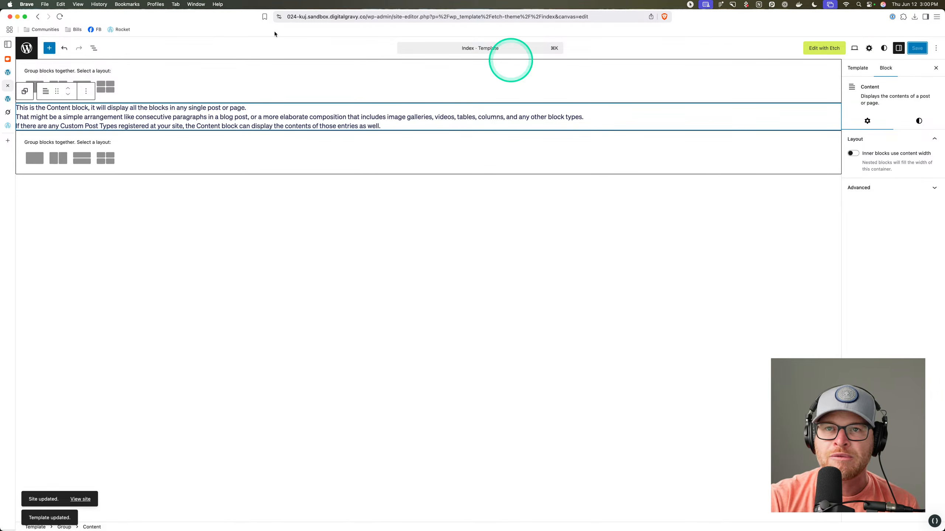
{"action": "left_click", "coordinate": [26, 48]}
Open the Home page in the block editor and select the hero's placeholder paragraph.
{"action": "left_click", "coordinate": [26, 48]}
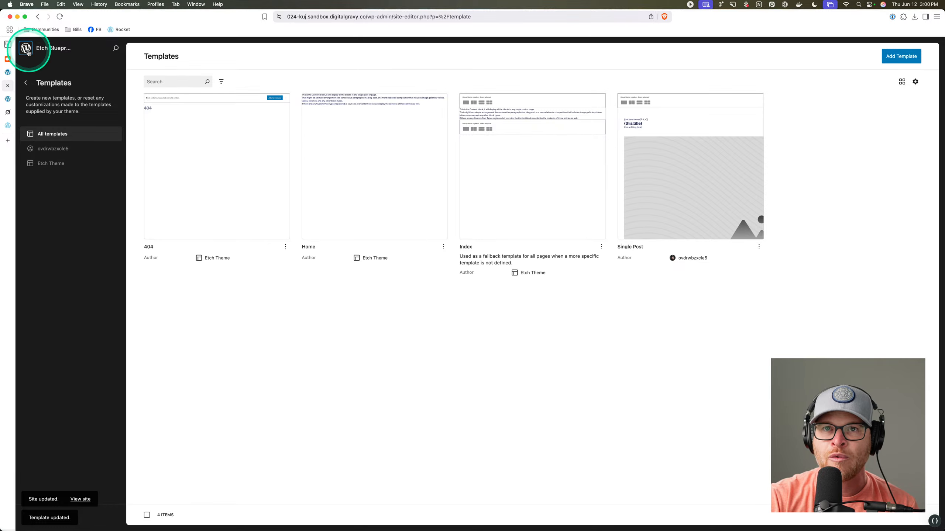
{"action": "left_click", "coordinate": [36, 127]}
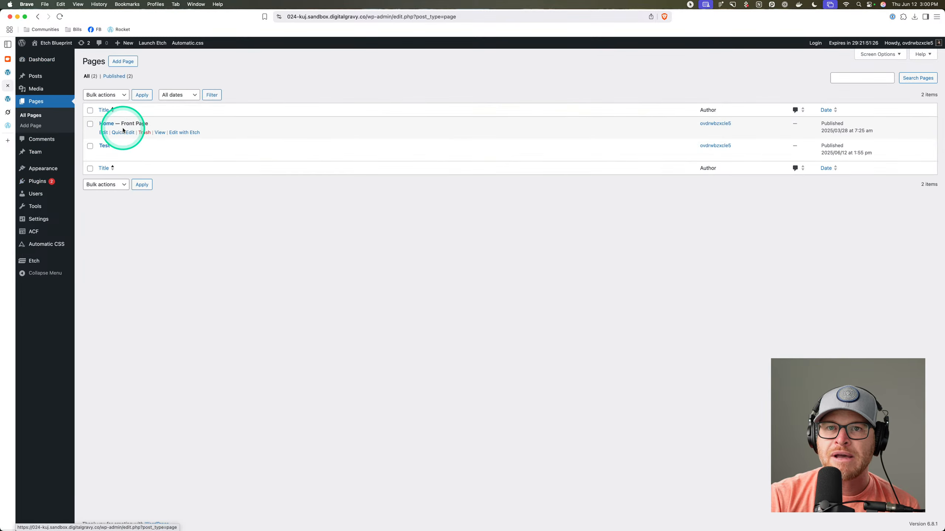
{"action": "left_click", "coordinate": [103, 133]}
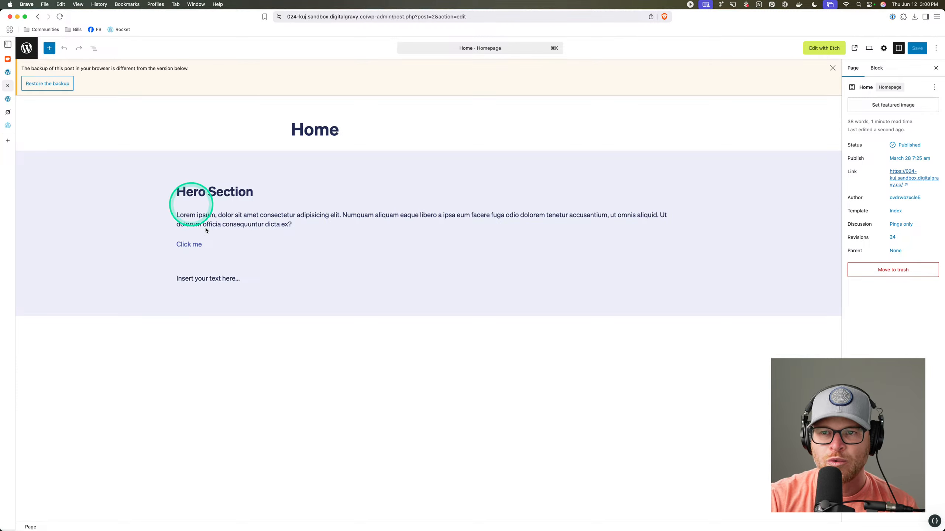
{"action": "left_click", "coordinate": [256, 281]}
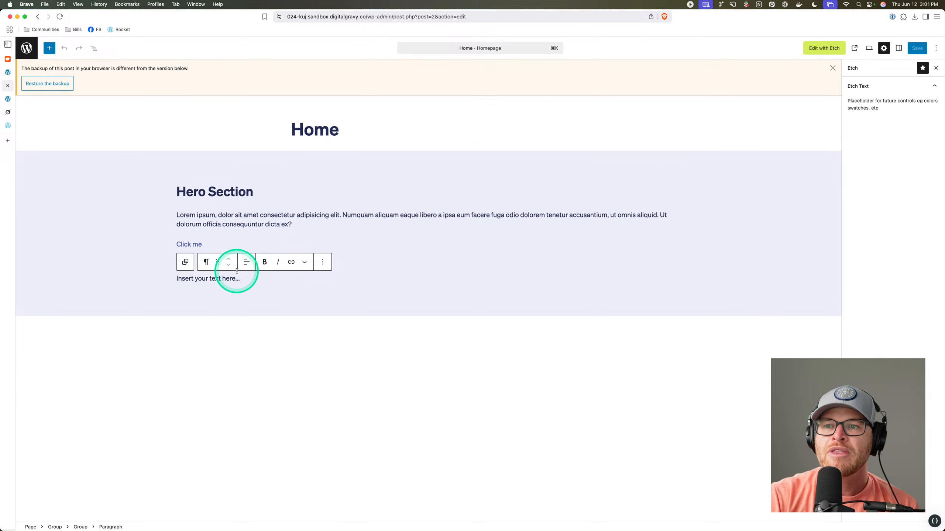
Search the block inserter for 'ws', then go to the admin Plugins list.
{"action": "left_click", "coordinate": [94, 47]}
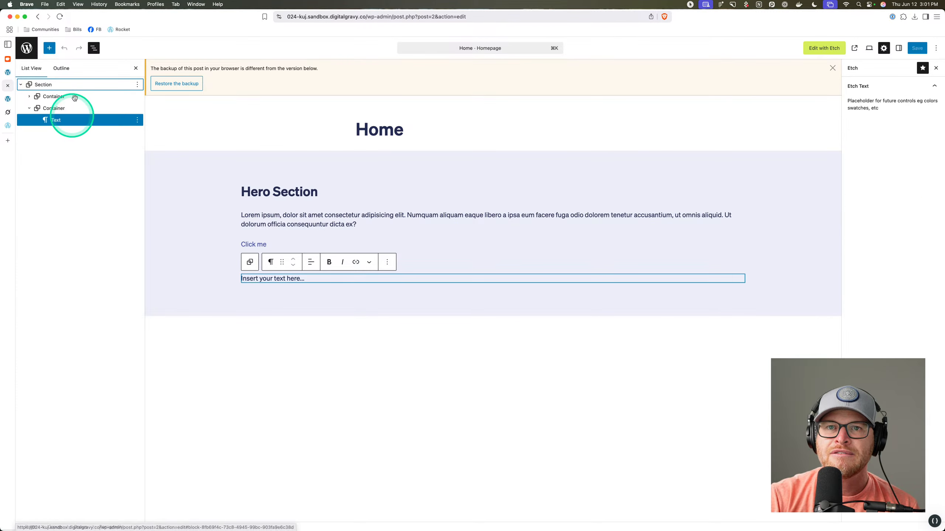
{"action": "left_click", "coordinate": [49, 47]}
{"action": "type", "text": "ws"}
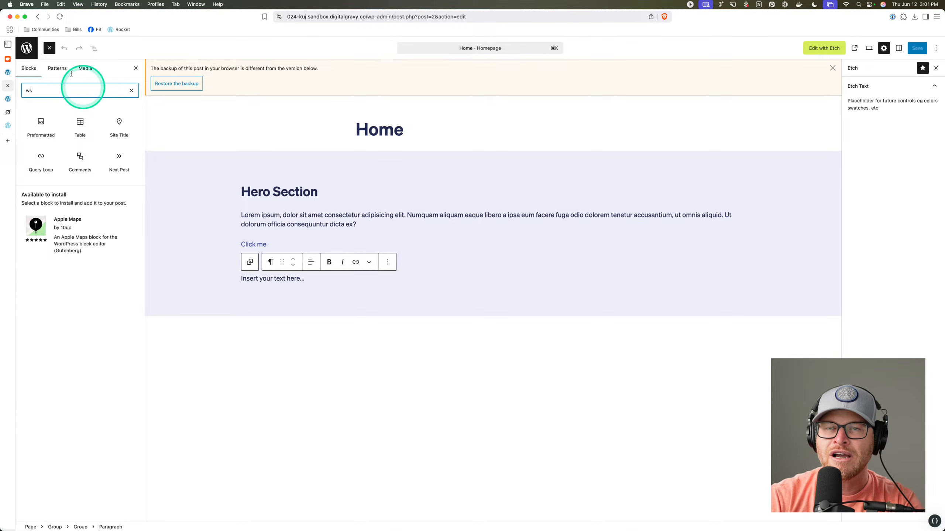
{"action": "left_click", "coordinate": [31, 51], "text": "super"}
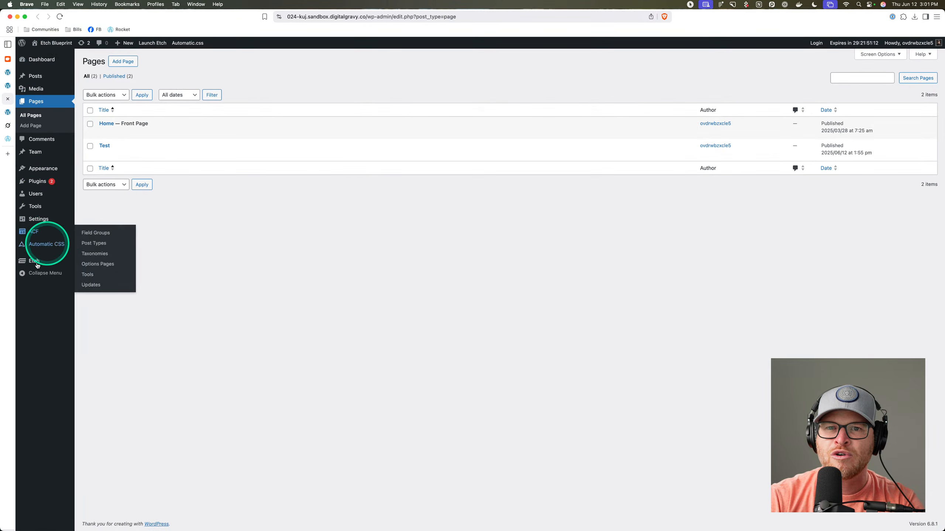
{"action": "left_click", "coordinate": [37, 182]}
Log in to the WS Form account on wsform.com and move that tab into its own window.
{"action": "key", "text": "super+t"}
{"action": "type", "text": "wsform.com"}
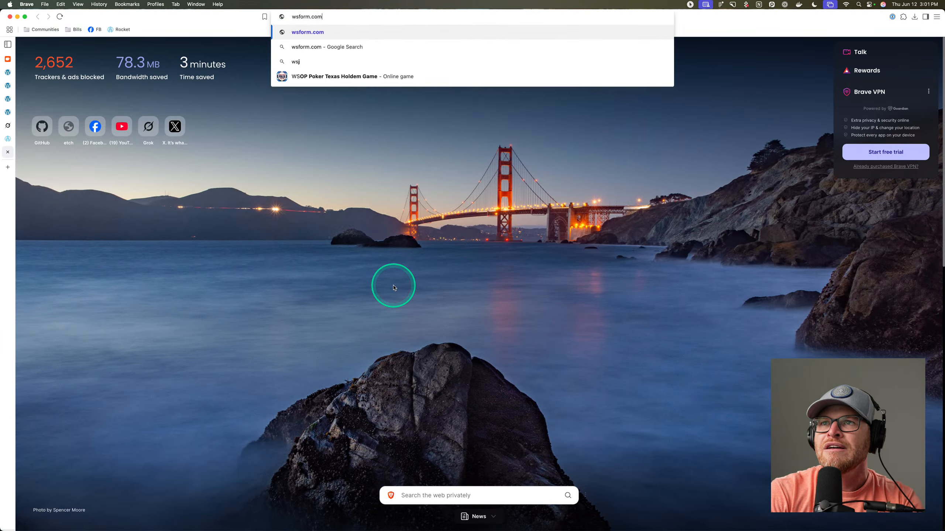
{"action": "key", "text": "Return"}
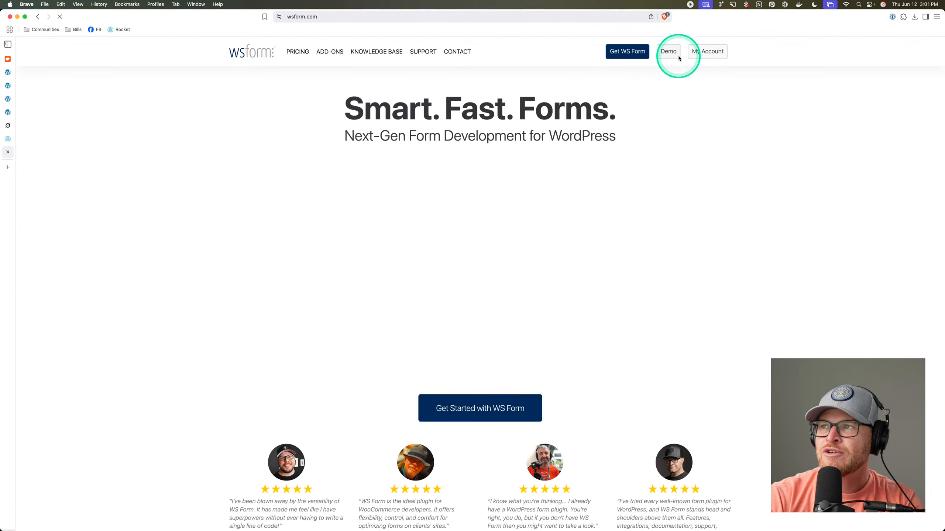
{"action": "left_click", "coordinate": [707, 51]}
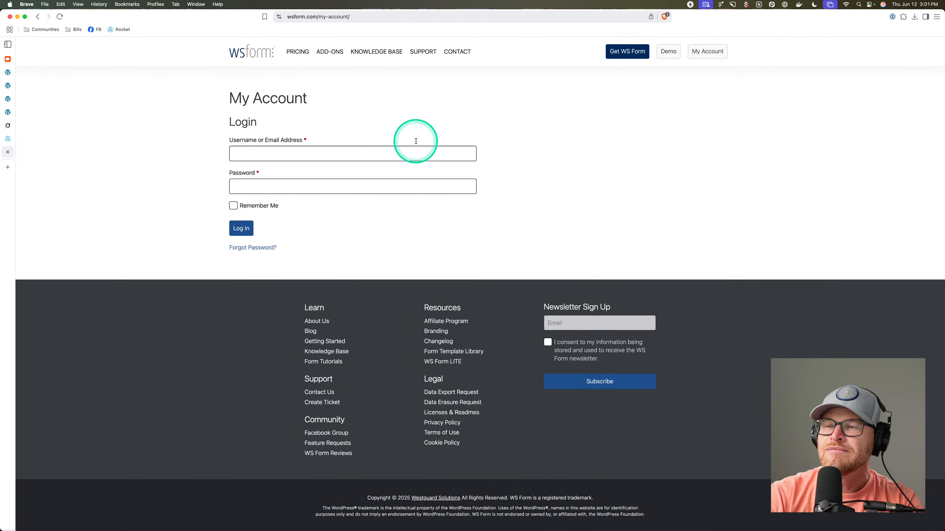
{"action": "left_click", "coordinate": [312, 153]}
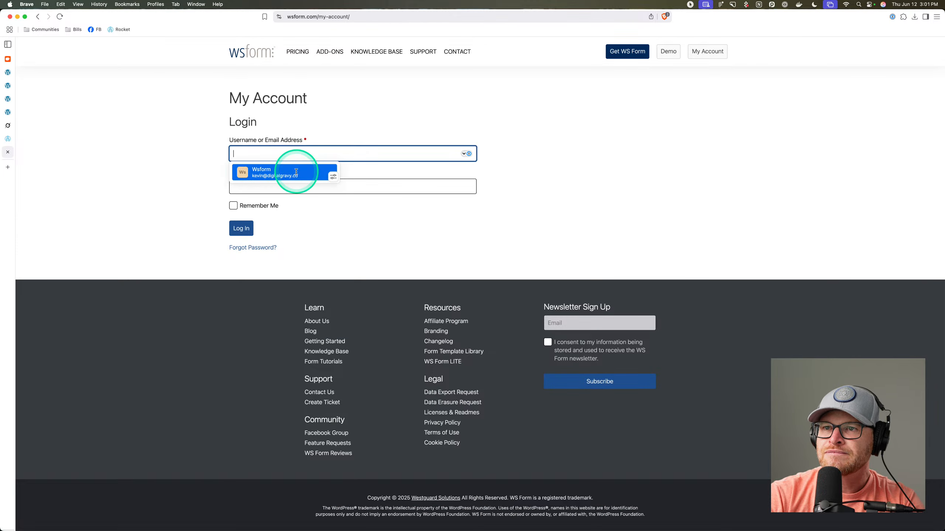
{"action": "left_click", "coordinate": [295, 169]}
{"action": "left_click", "coordinate": [241, 228]}
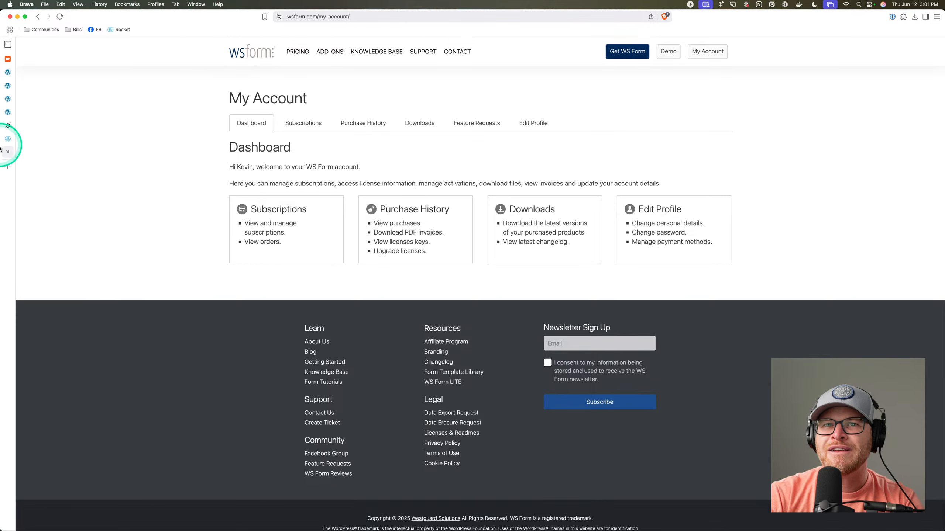
{"action": "left_click_drag", "start_coordinate": [8, 151], "coordinate": [0, 238]}
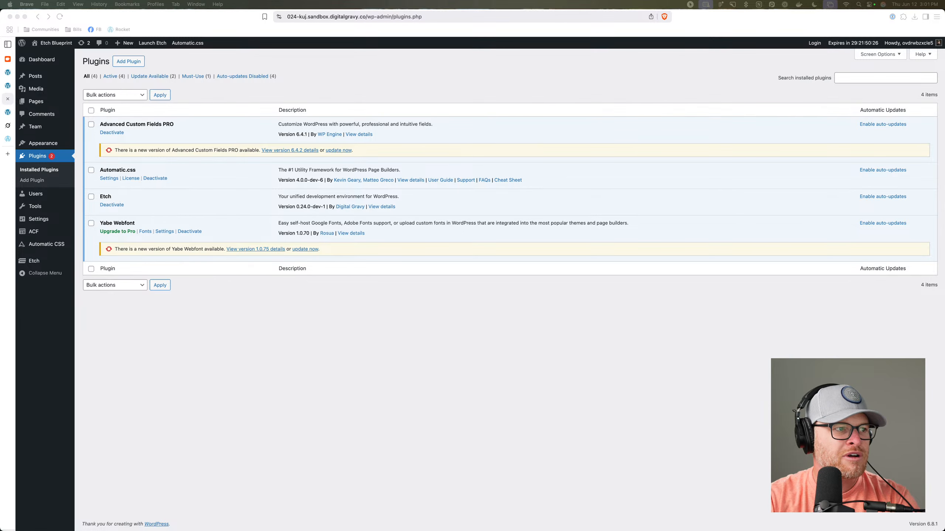
Upload ws-form-pro.zip as a new plugin, install it and activate it.
{"action": "left_click", "coordinate": [130, 62]}
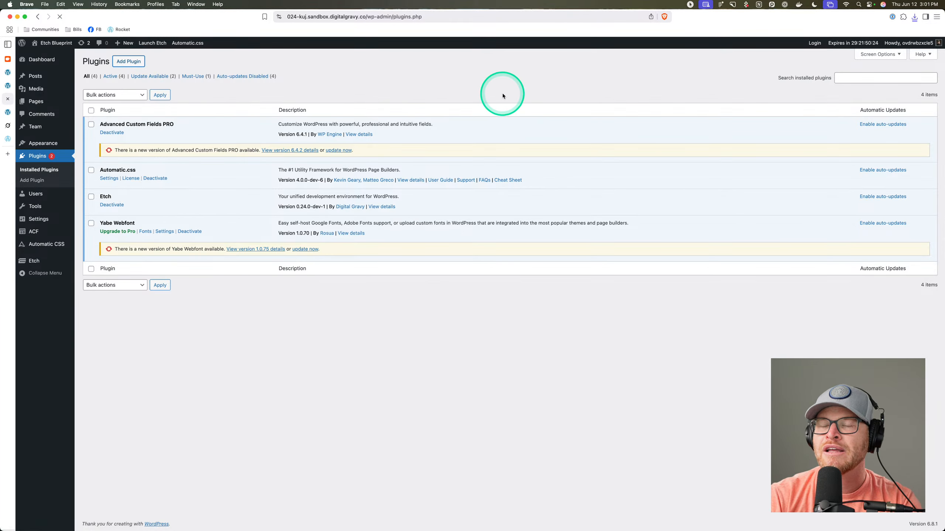
{"action": "left_click", "coordinate": [149, 61]}
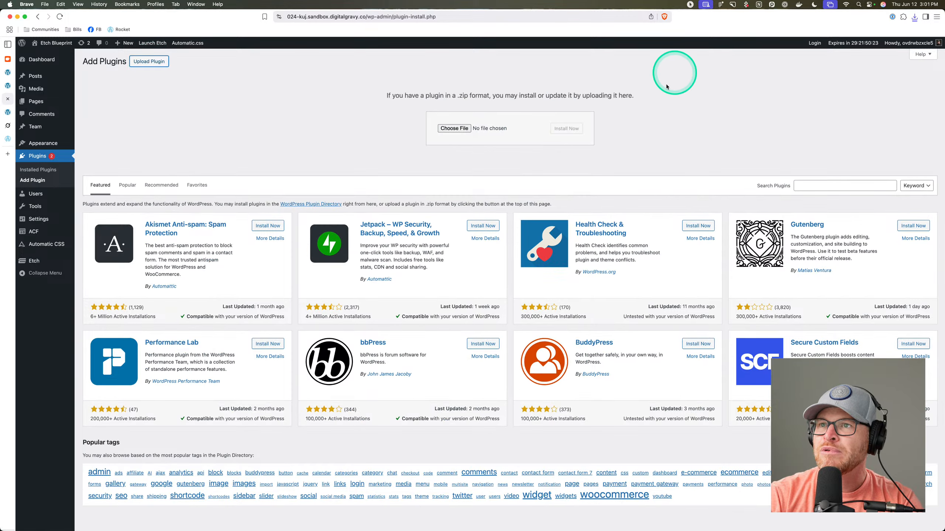
{"action": "left_click", "coordinate": [914, 16]}
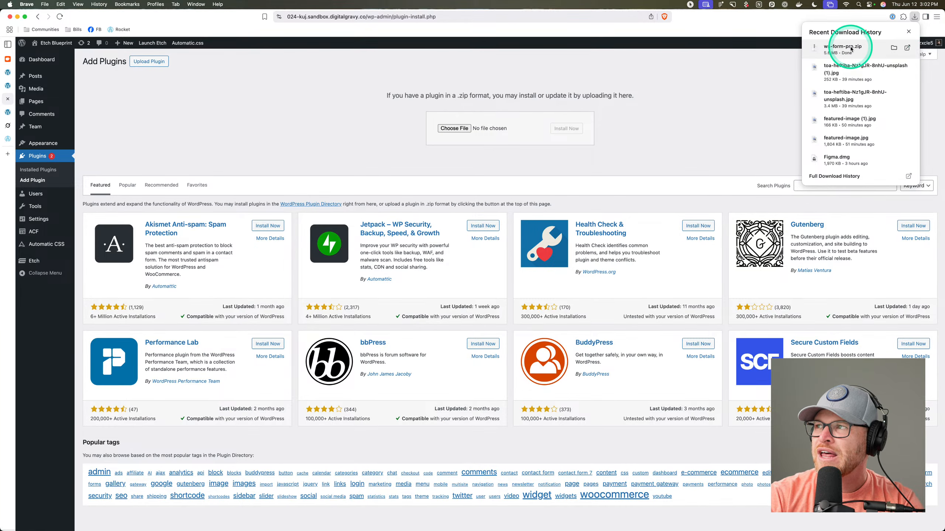
{"action": "left_click_drag", "start_coordinate": [851, 48], "coordinate": [461, 128]}
{"action": "left_click", "coordinate": [566, 129]}
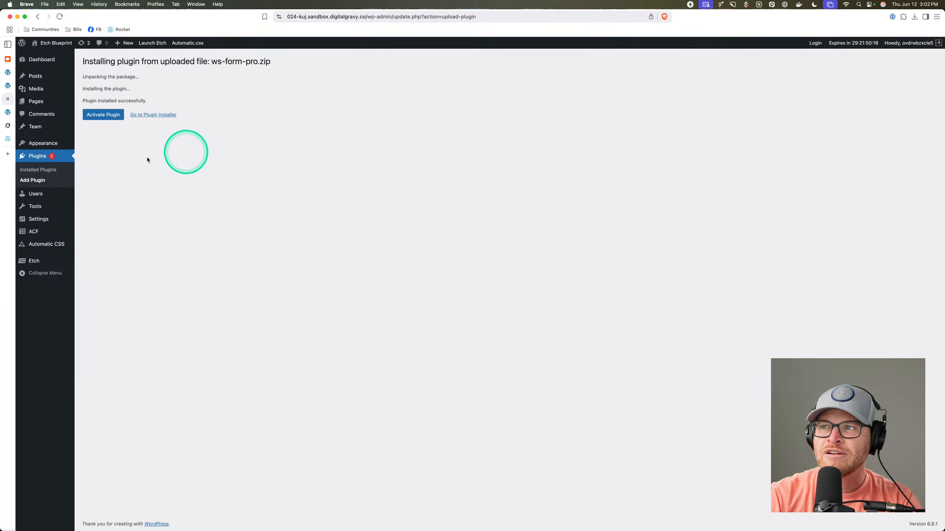
{"action": "left_click", "coordinate": [103, 115]}
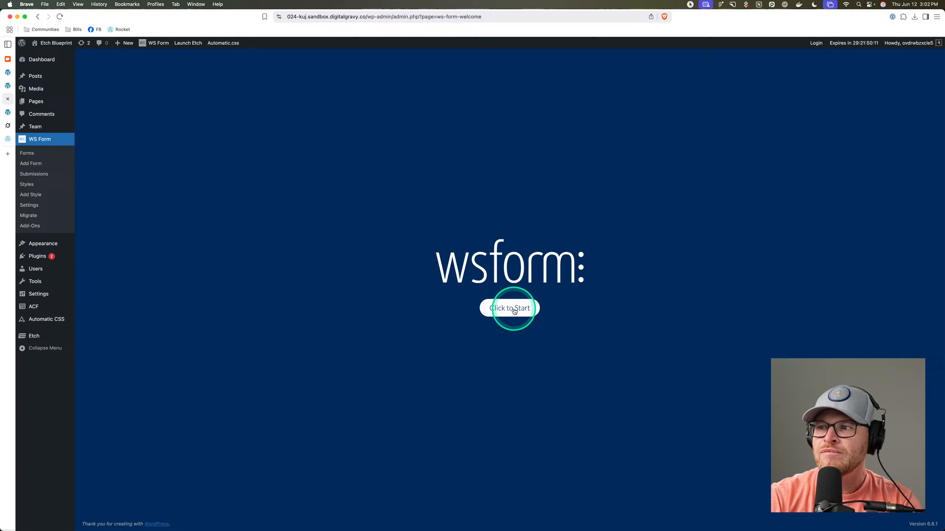
Complete the WS Form setup wizard, skipping the framework question, and start a new form.
{"action": "left_click", "coordinate": [506, 308]}
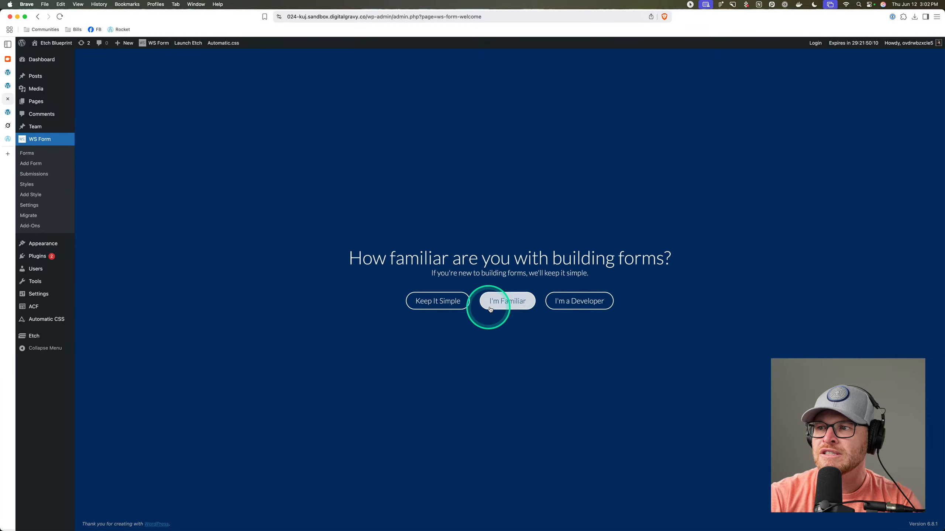
{"action": "left_click", "coordinate": [579, 300]}
{"action": "left_click", "coordinate": [519, 316]}
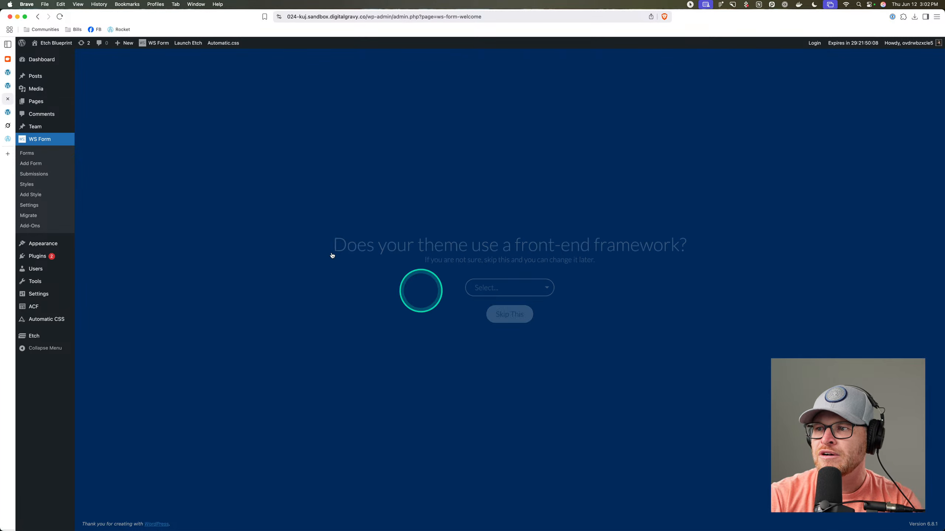
{"action": "left_click", "coordinate": [508, 371]}
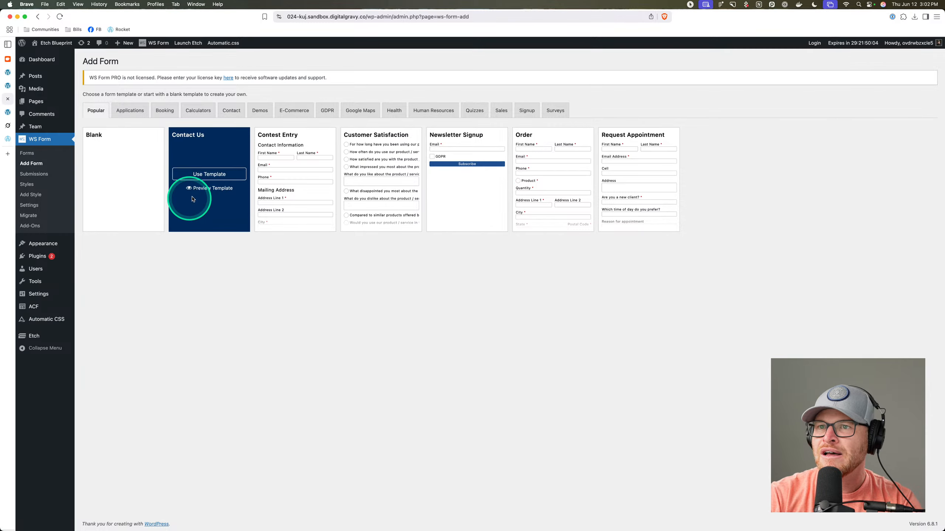
Create the Contact Us form from its template, publish it, and return to the homepage tab.
{"action": "left_click", "coordinate": [209, 174]}
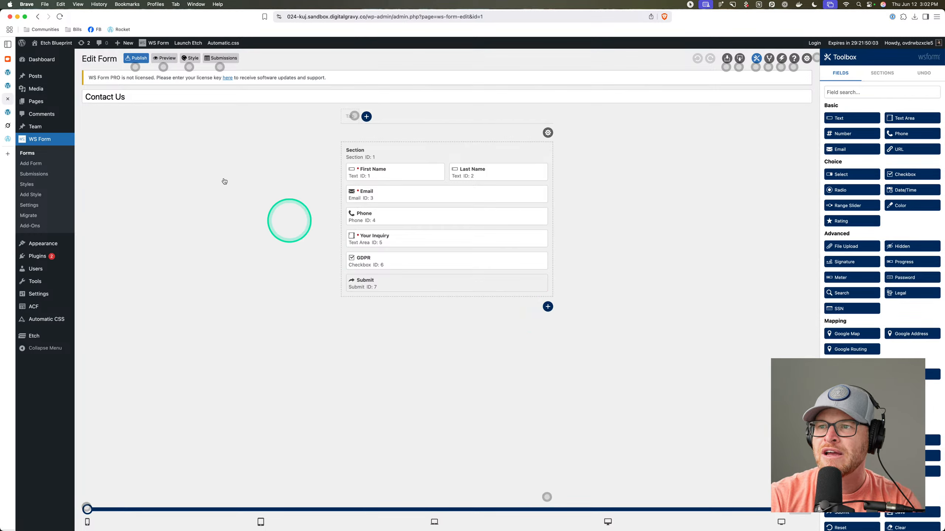
{"action": "left_click", "coordinate": [135, 67]}
{"action": "left_click", "coordinate": [155, 107]}
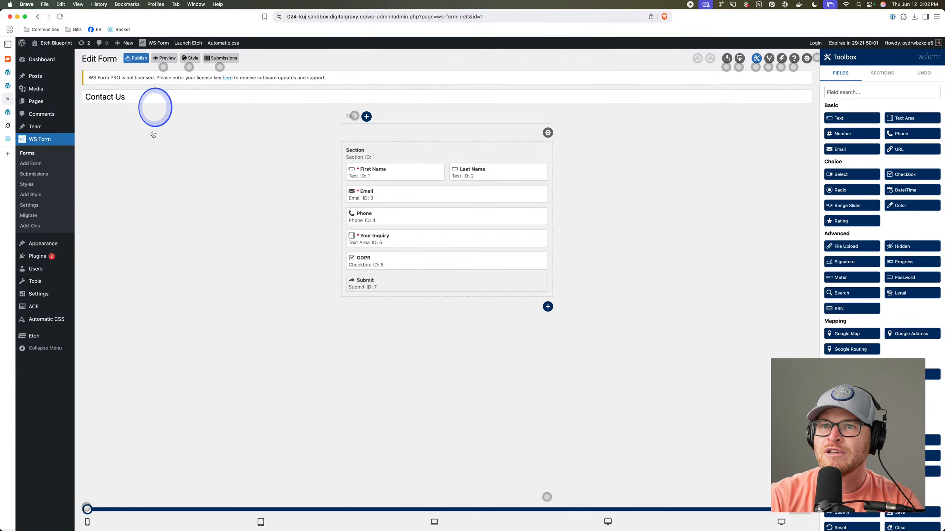
{"action": "left_click", "coordinate": [137, 58]}
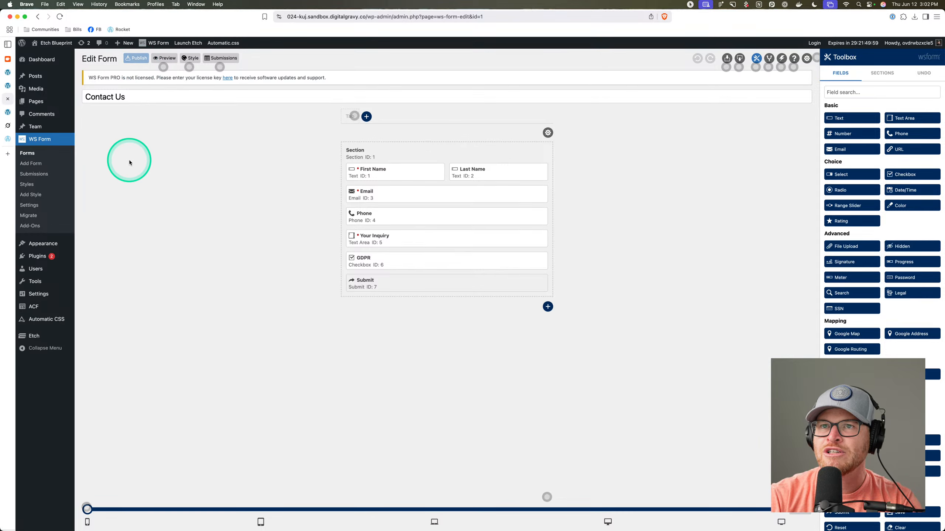
{"action": "left_click", "coordinate": [36, 101]}
{"action": "left_click", "coordinate": [8, 113]}
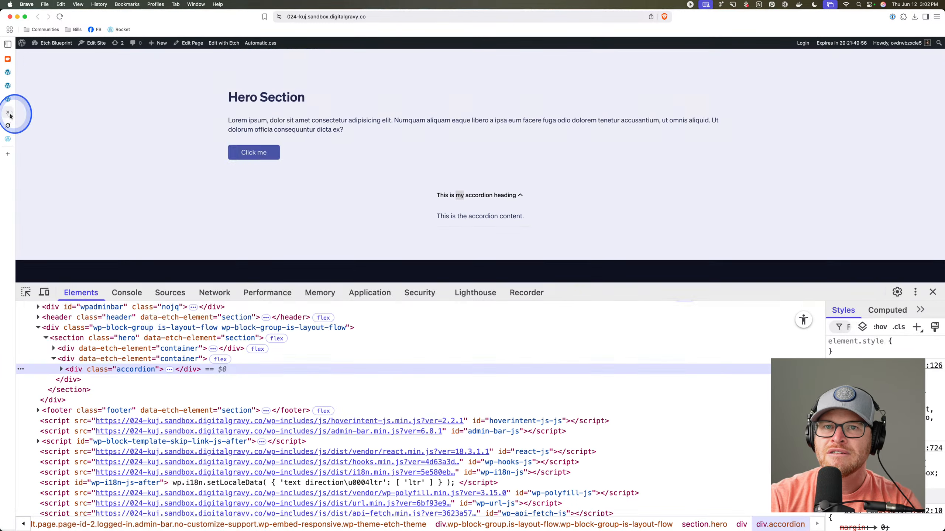
Insert a WS Form PRO block into the hero and set it to the Contact Us form.
{"action": "left_click", "coordinate": [8, 85]}
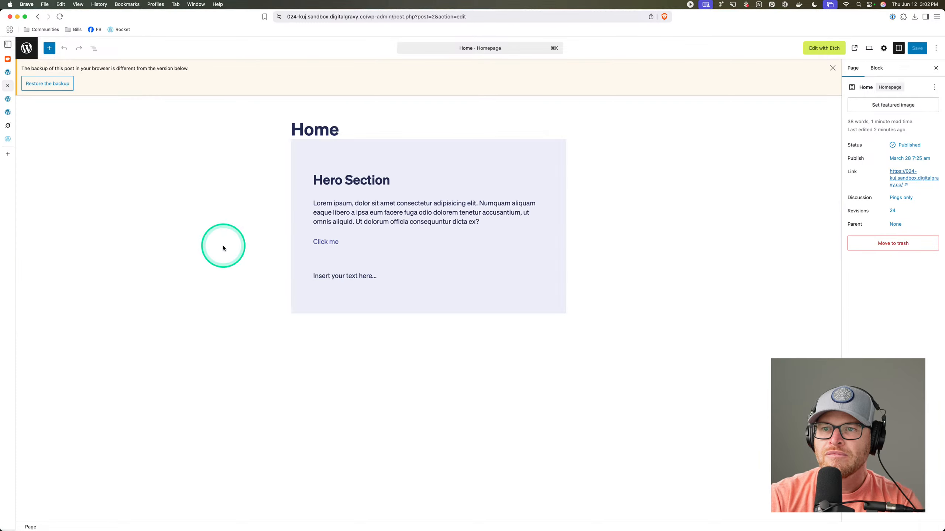
{"action": "left_click", "coordinate": [223, 277]}
{"action": "left_click", "coordinate": [94, 48]}
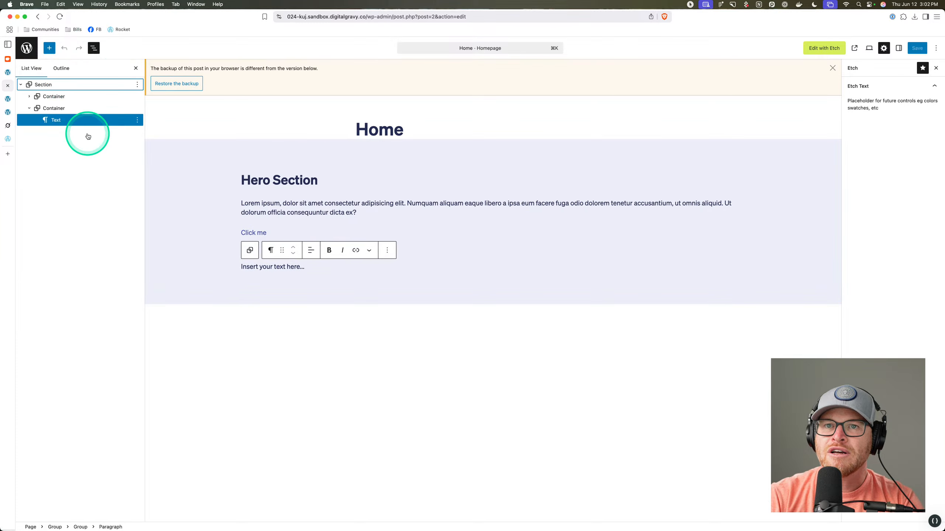
{"action": "left_click", "coordinate": [49, 47]}
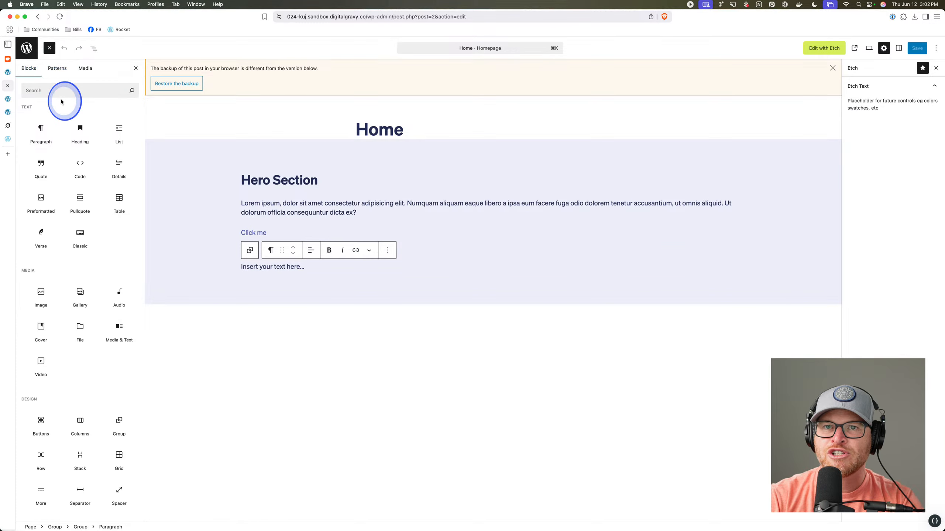
{"action": "left_click", "coordinate": [62, 101]}
{"action": "type", "text": "ws"}
{"action": "left_click", "coordinate": [41, 123]}
{"action": "left_click", "coordinate": [302, 282]}
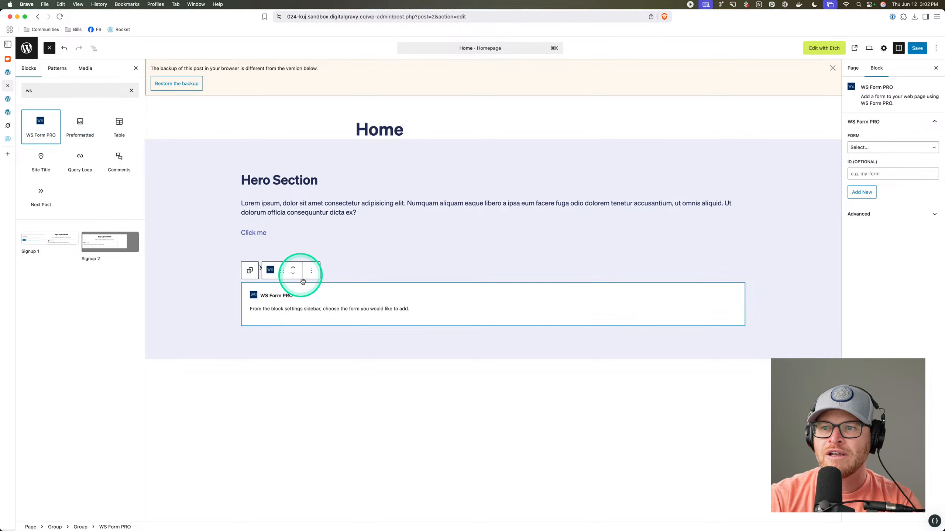
{"action": "left_click", "coordinate": [871, 148]}
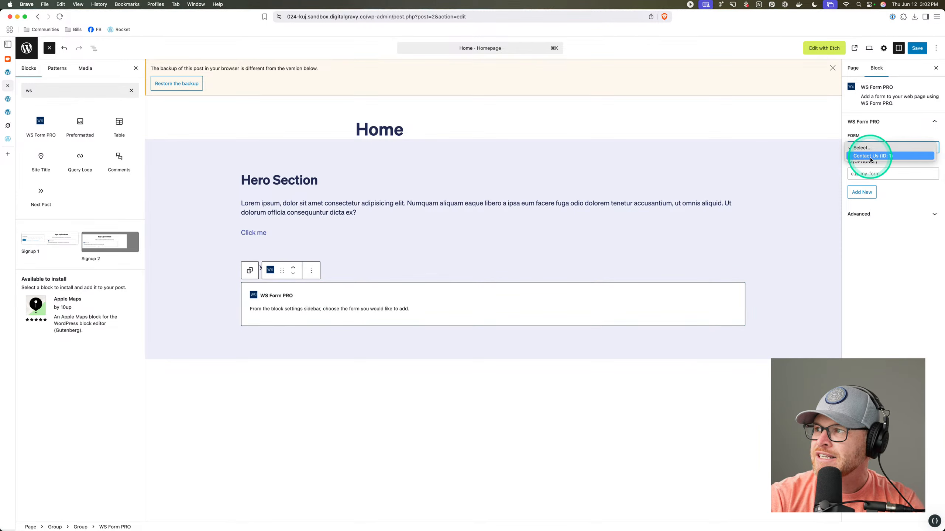
{"action": "left_click", "coordinate": [870, 156]}
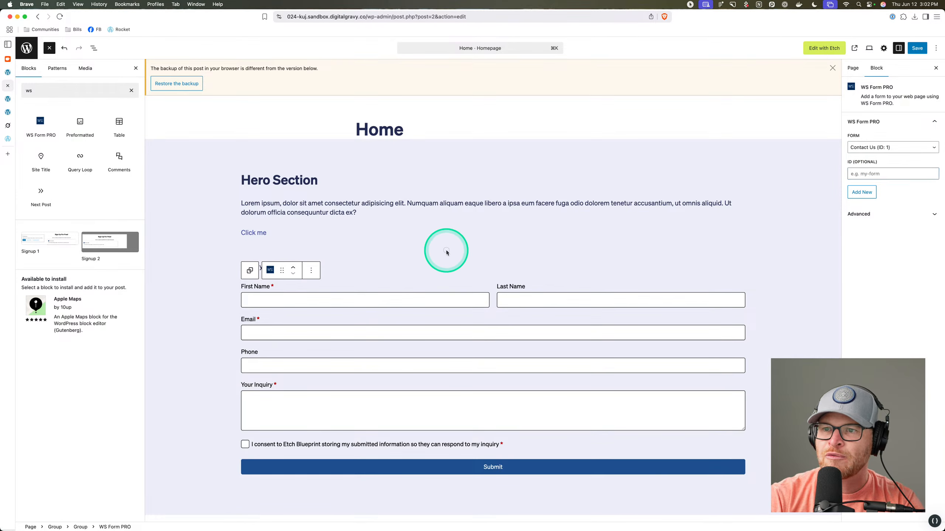
Delete the 'Insert your text here...' placeholder paragraph, save the page, and open it in Etch.
{"action": "left_click", "coordinate": [312, 266]}
{"action": "left_click", "coordinate": [94, 49]}
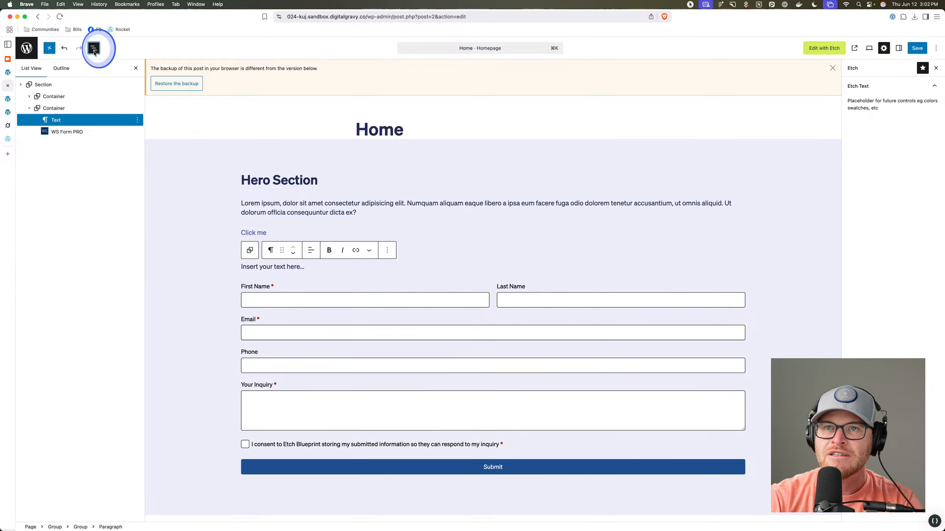
{"action": "key", "text": "BackSpace"}
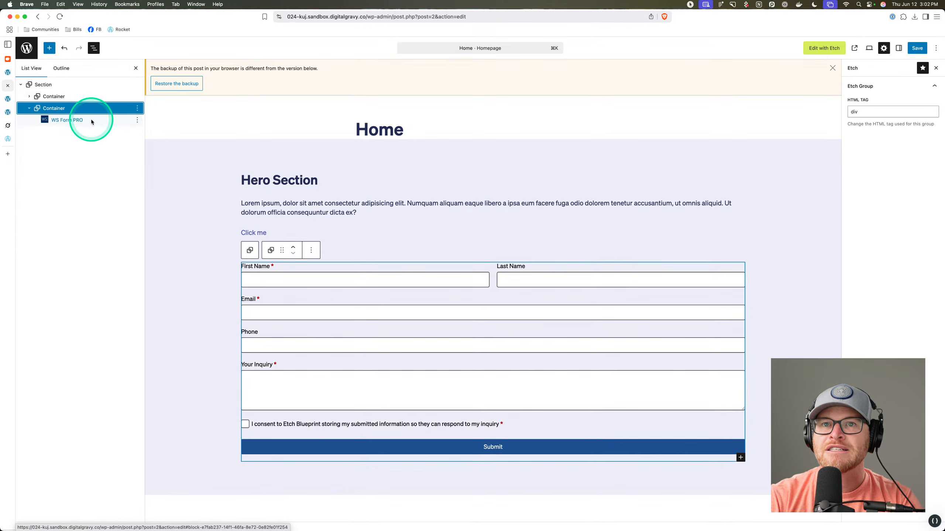
{"action": "left_click", "coordinate": [917, 48]}
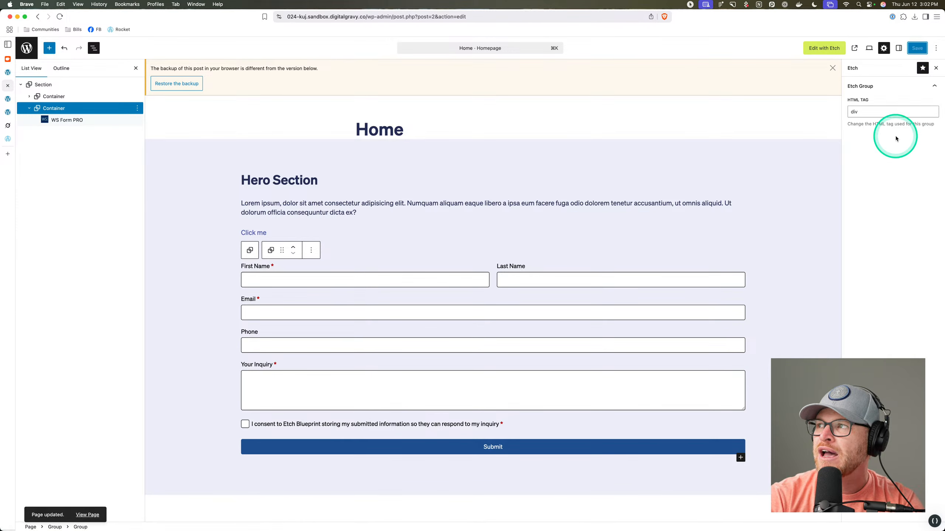
{"action": "left_click", "coordinate": [824, 48]}
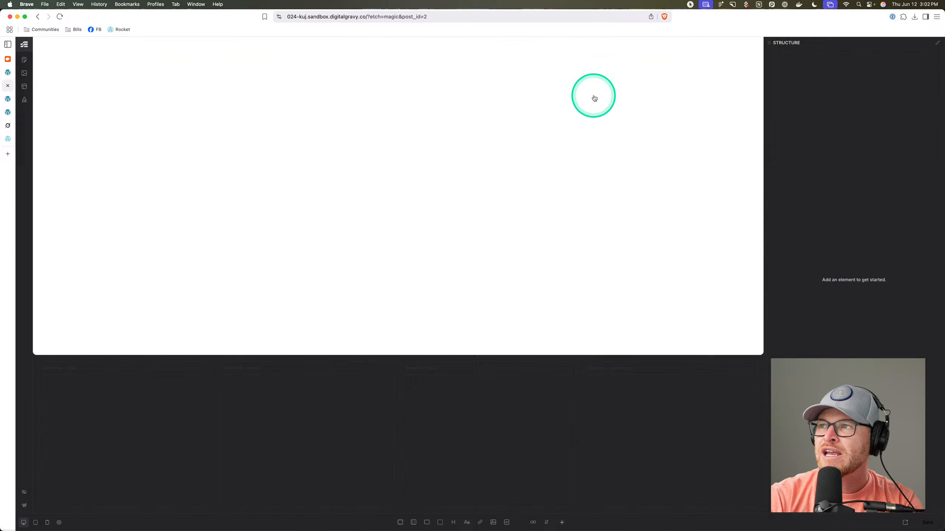
Select the wsf-block/form-add element in the hero and preview the page on the live site.
{"action": "left_click", "coordinate": [431, 181]}
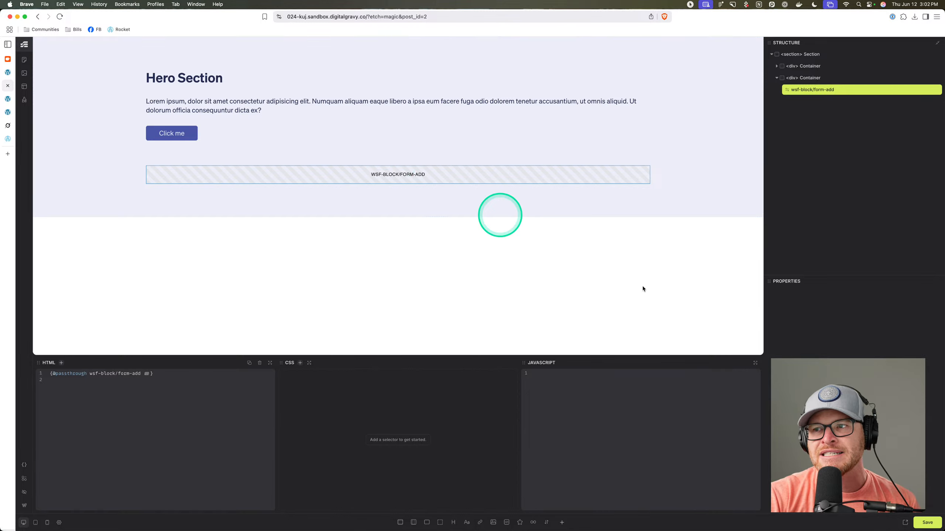
{"action": "left_click", "coordinate": [905, 522]}
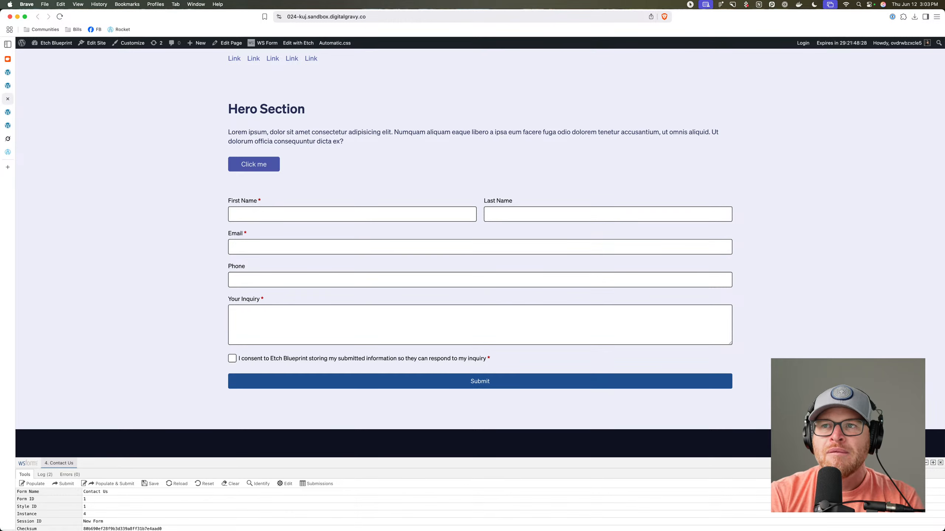
Select the whole hero paragraph text on the live homepage.
{"action": "scroll", "coordinate": [320, 168], "scroll_direction": "up", "scroll_amount": 1}
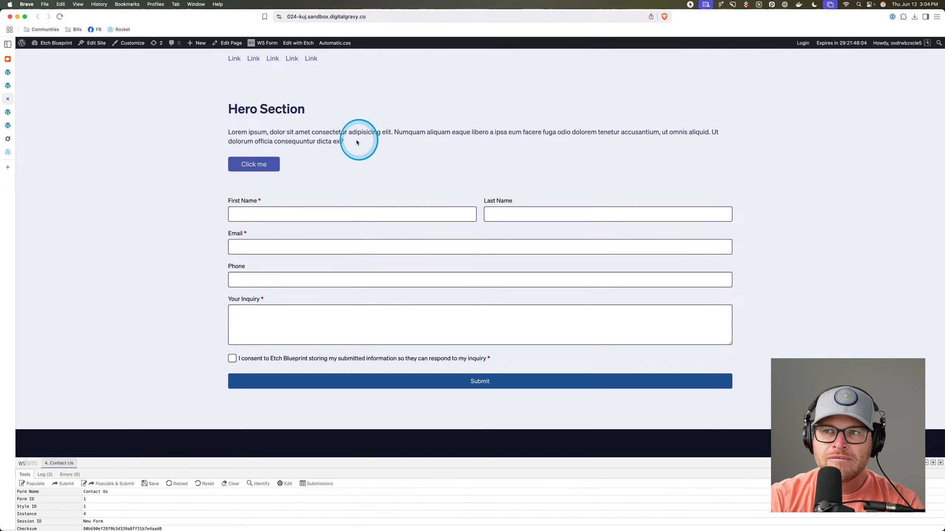
{"action": "left_click_drag", "start_coordinate": [356, 141], "coordinate": [220, 135]}
{"action": "left_click", "coordinate": [221, 137]}
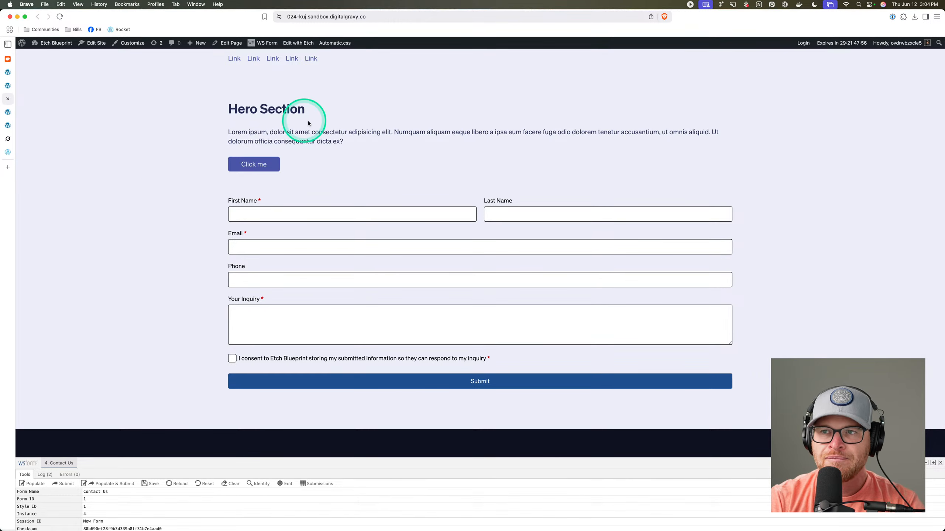
{"action": "left_click_drag", "start_coordinate": [343, 141], "coordinate": [237, 134]}
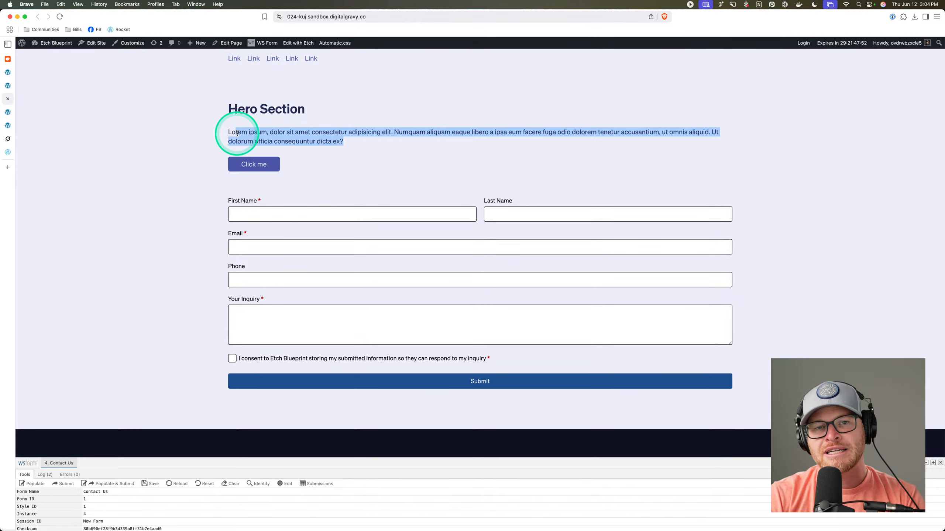
{"action": "left_click", "coordinate": [245, 133]}
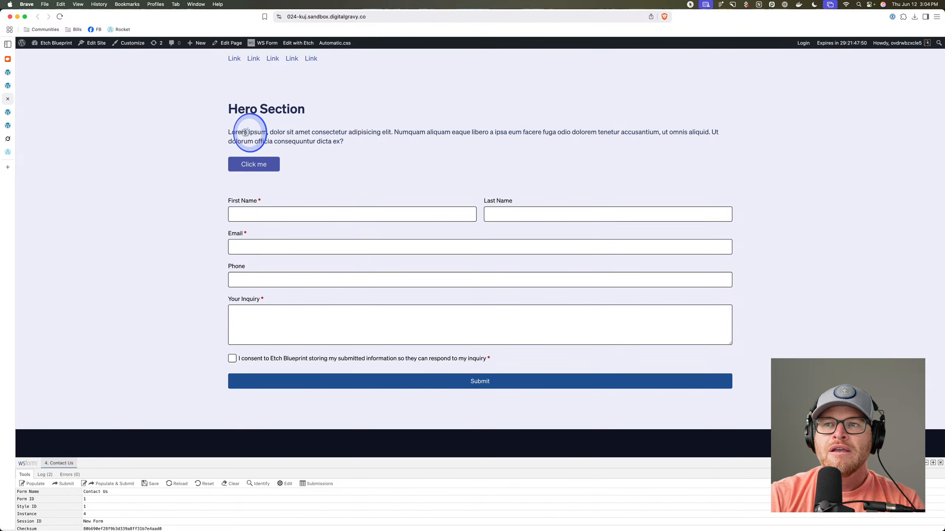
{"action": "triple_click", "coordinate": [245, 132]}
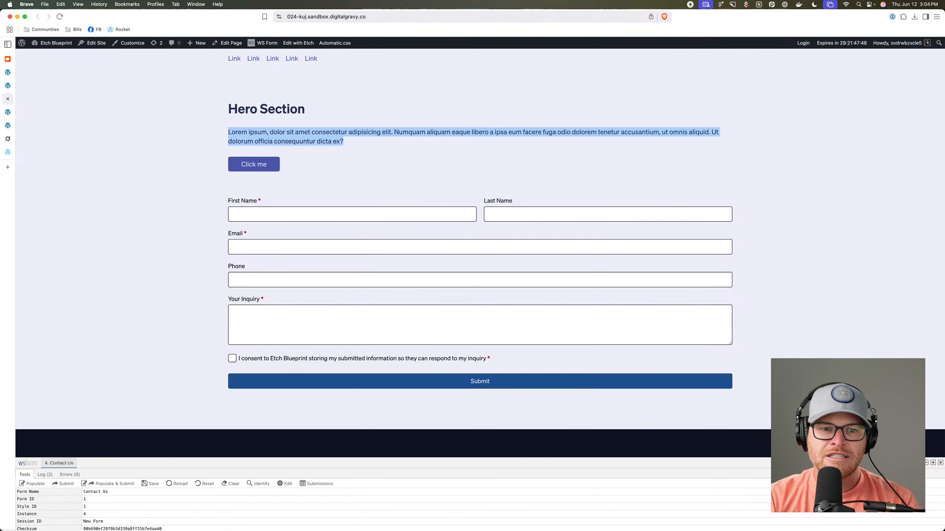
Return to the Etch builder tab and open the selector quick-add bar on the form block.
{"action": "left_click", "coordinate": [12, 111]}
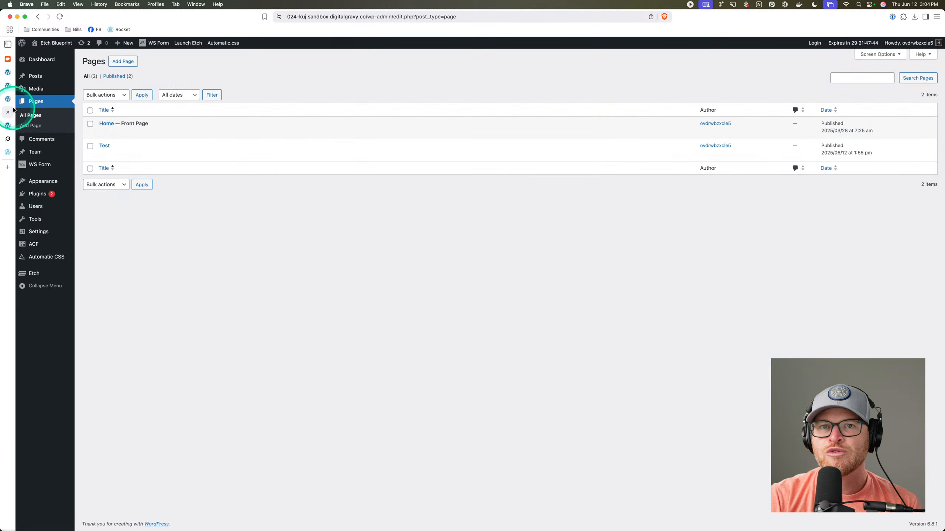
{"action": "left_click", "coordinate": [8, 98]}
{"action": "left_click", "coordinate": [8, 126]}
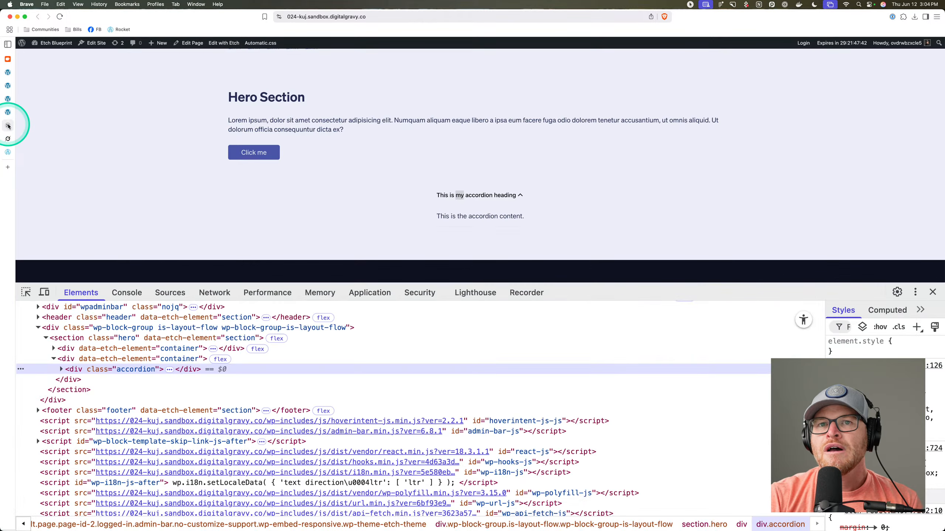
{"action": "left_click", "coordinate": [7, 112]}
{"action": "left_click", "coordinate": [7, 104]}
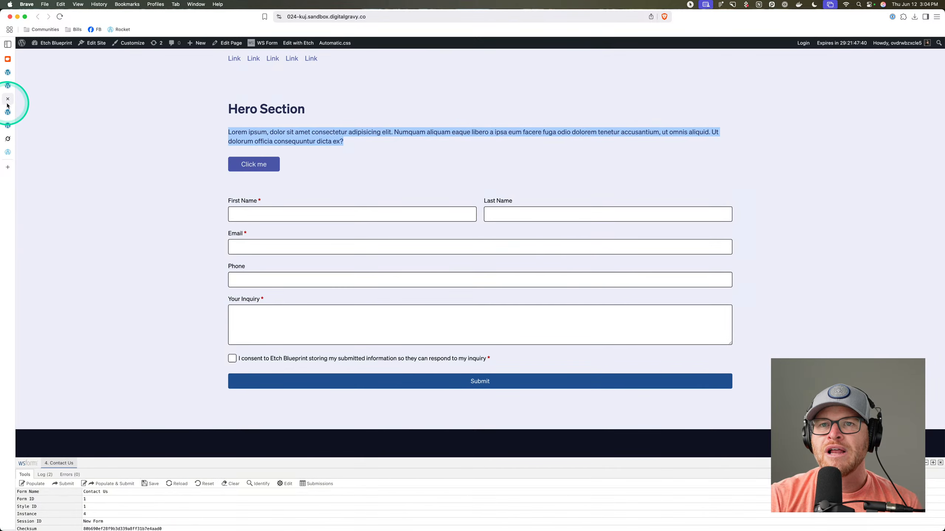
{"action": "left_click", "coordinate": [9, 86]}
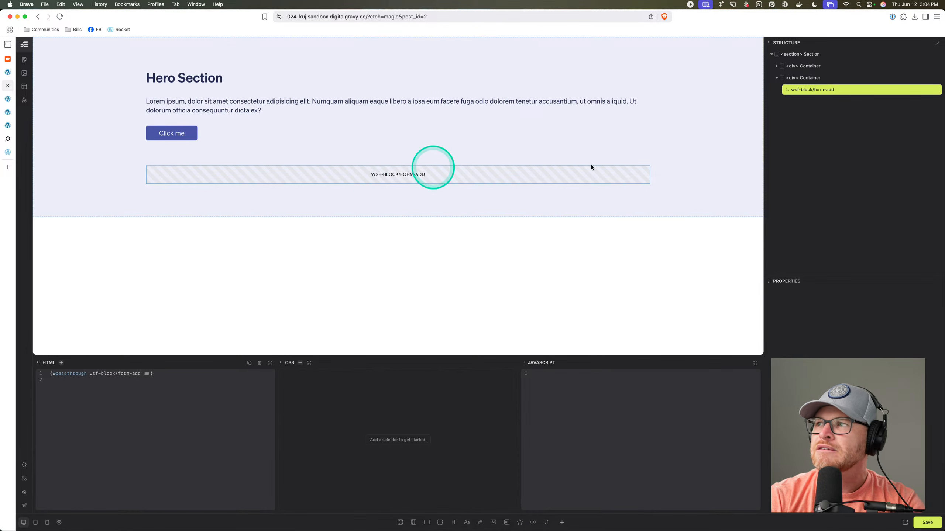
{"action": "key", "text": "super+Return"}
Cancel the '.has-' selector entry and return to the block editor with the WS Form PRO block selected.
{"action": "type", "text": "."}
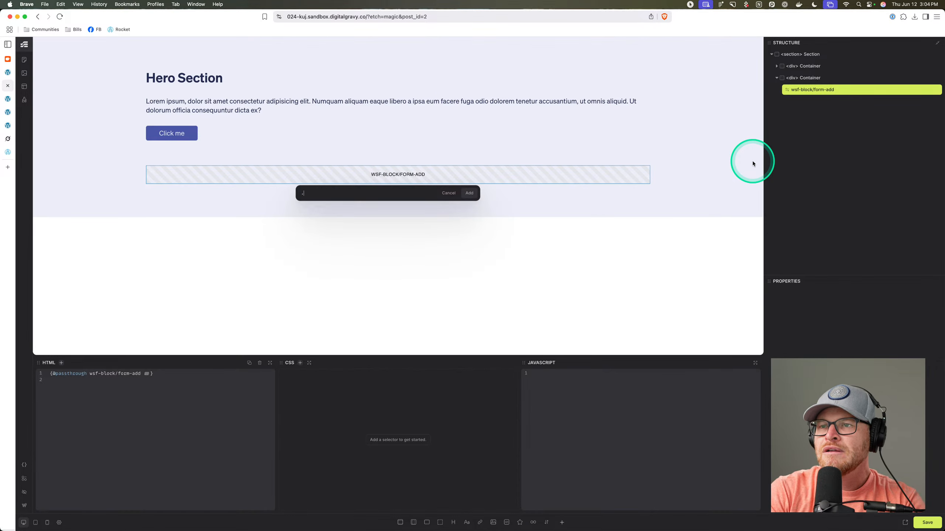
{"action": "type", "text": "has-form-clas"}
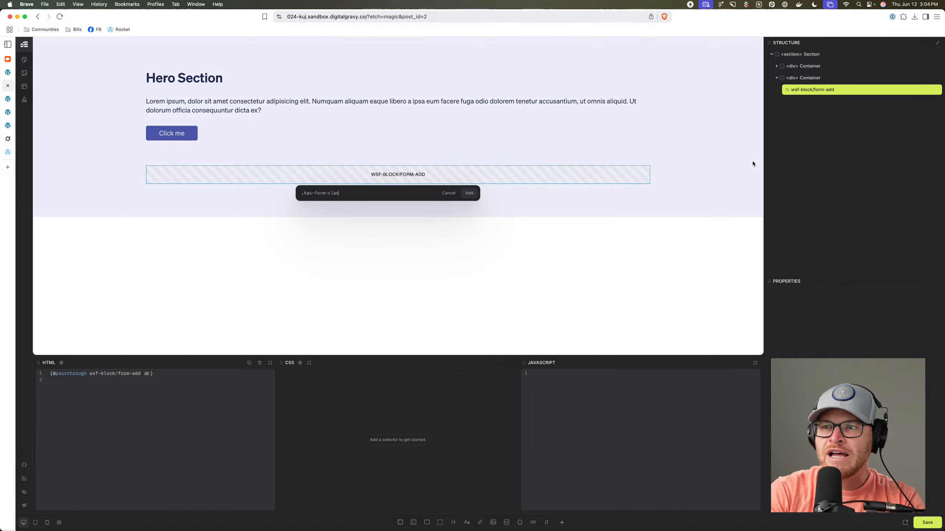
{"action": "key", "text": "Escape"}
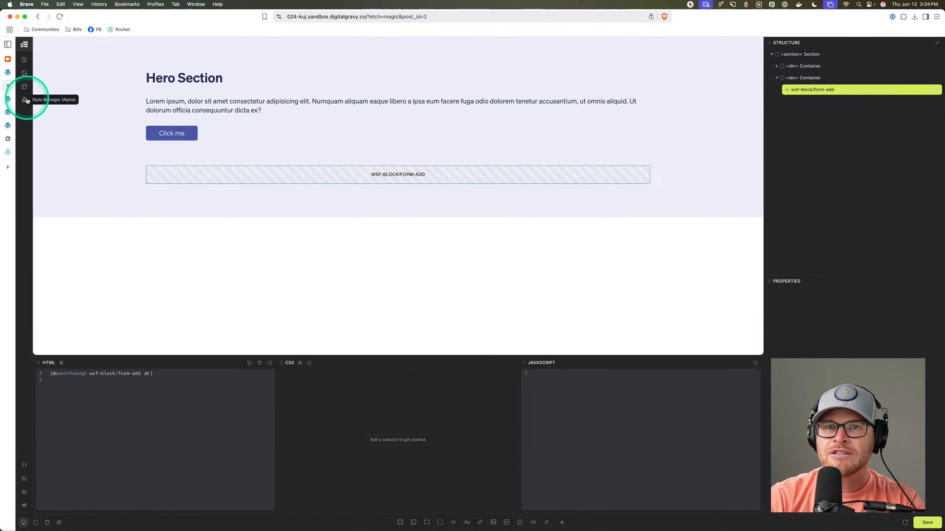
{"action": "left_click", "coordinate": [25, 505]}
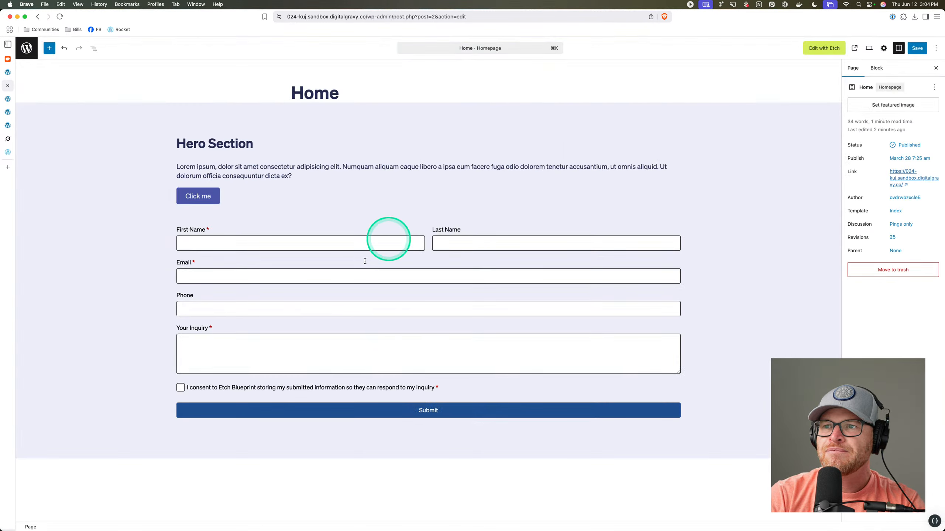
{"action": "left_click", "coordinate": [402, 263]}
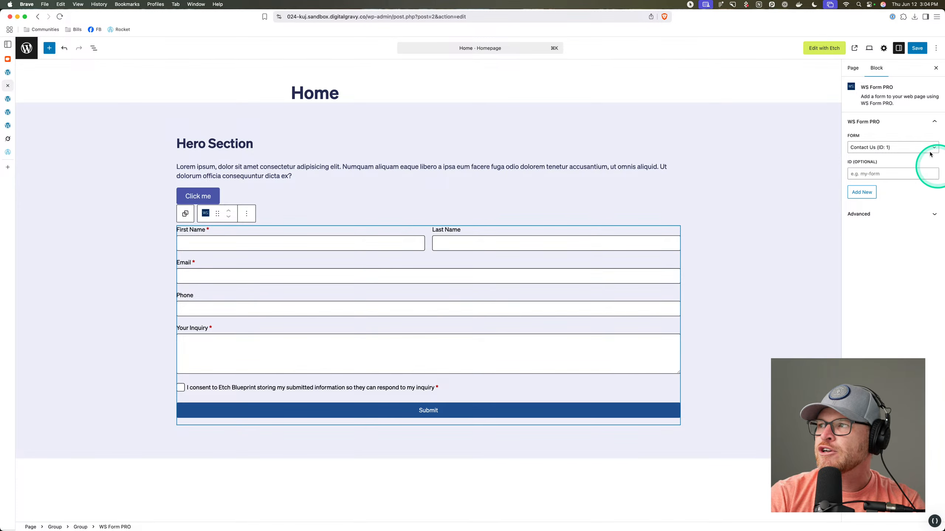
{"action": "left_click", "coordinate": [856, 69]}
{"action": "left_click", "coordinate": [875, 69]}
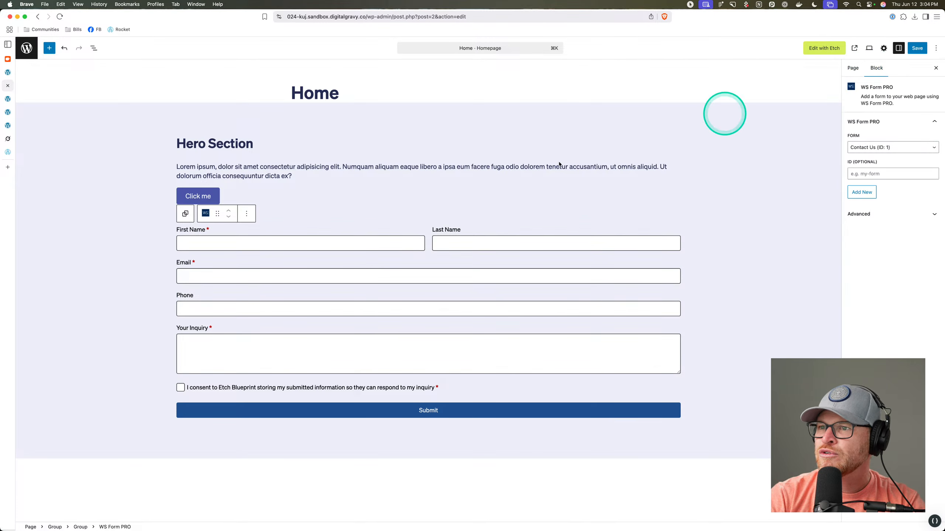
Enter form--light in the WS Form PRO block's Additional CSS classes and save the Home page.
{"action": "left_click", "coordinate": [93, 48]}
{"action": "left_click", "coordinate": [69, 108]}
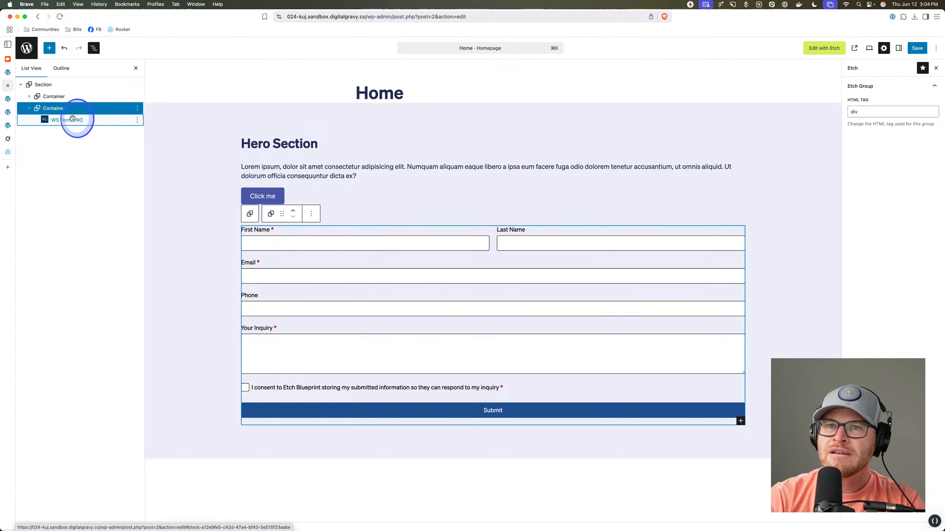
{"action": "left_click", "coordinate": [72, 118]}
{"action": "left_click", "coordinate": [875, 213]}
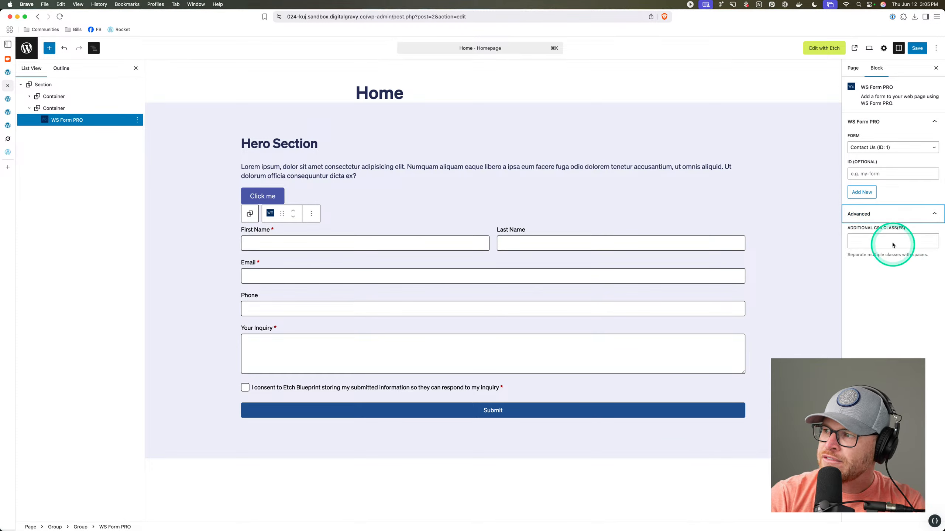
{"action": "left_click", "coordinate": [891, 241]}
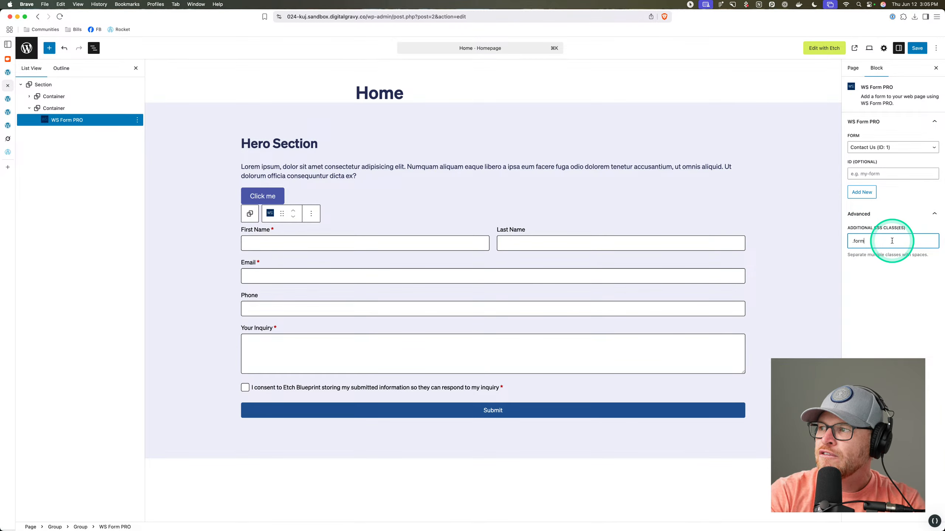
{"action": "type", "text": ".form--light"}
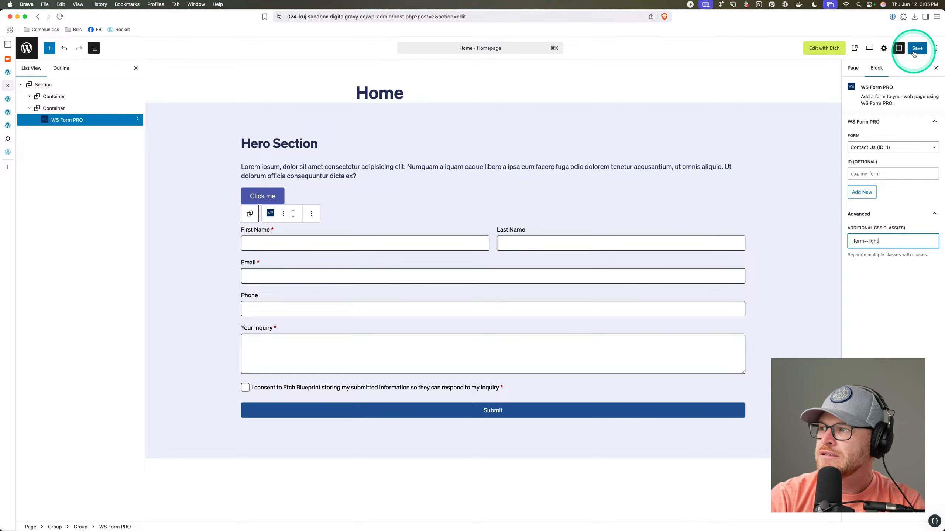
{"action": "key", "text": "super+a"}
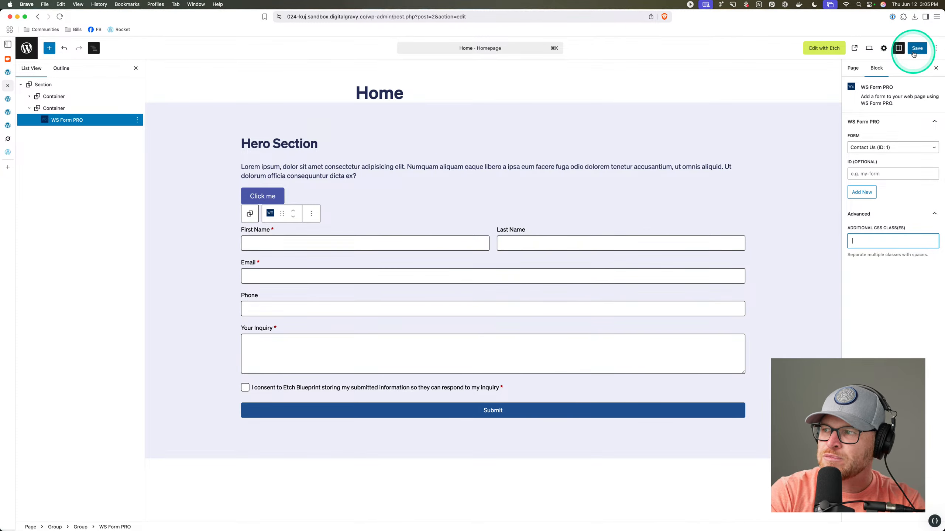
{"action": "type", "text": "form--light"}
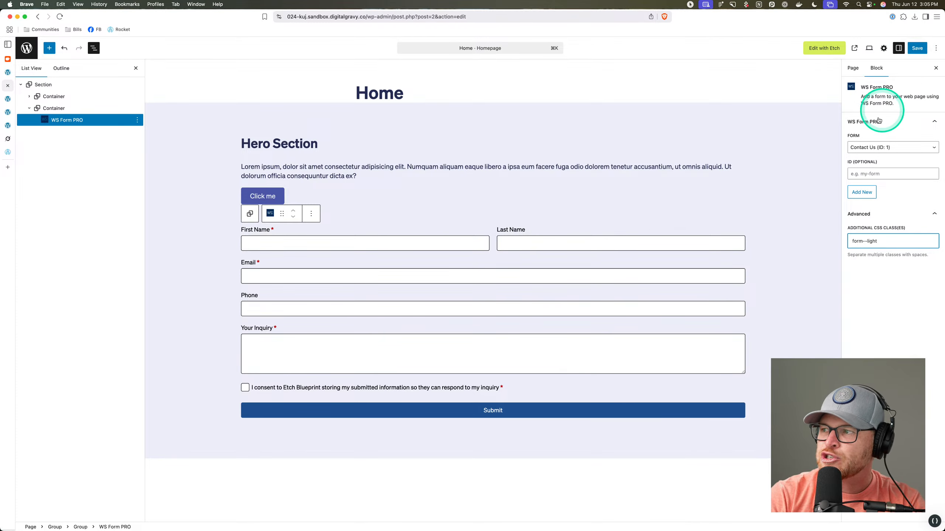
{"action": "left_click", "coordinate": [915, 48]}
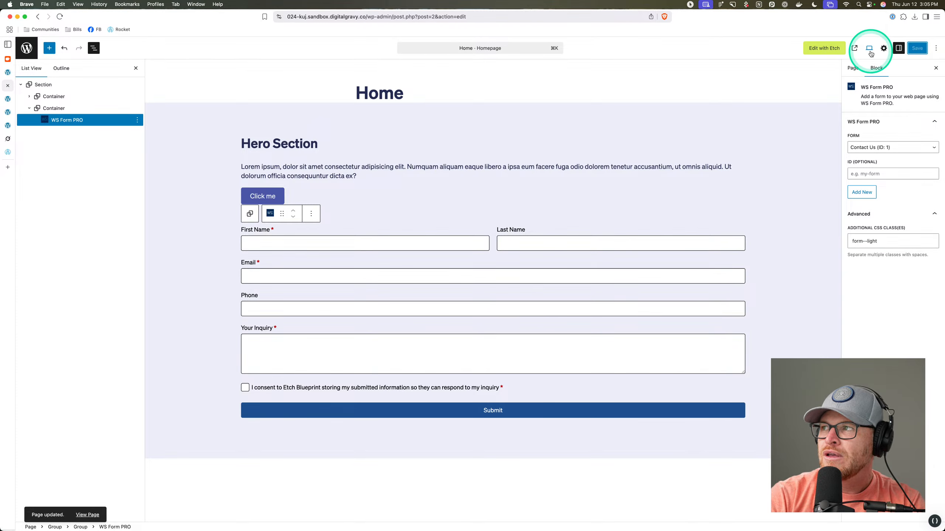
Inspect the live form to confirm its form--light class, then open the Automatic.css settings.
{"action": "left_click", "coordinate": [854, 48]}
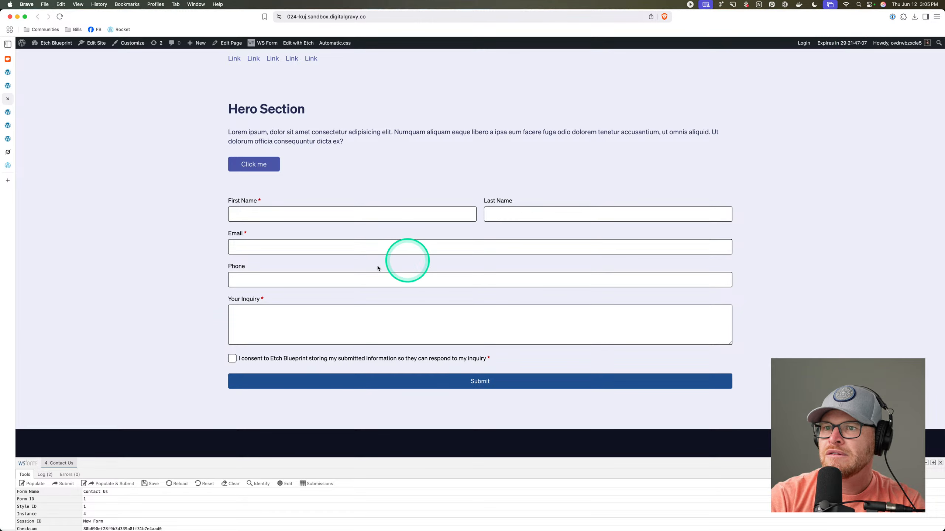
{"action": "right_click", "coordinate": [365, 235]}
{"action": "left_click", "coordinate": [392, 347]}
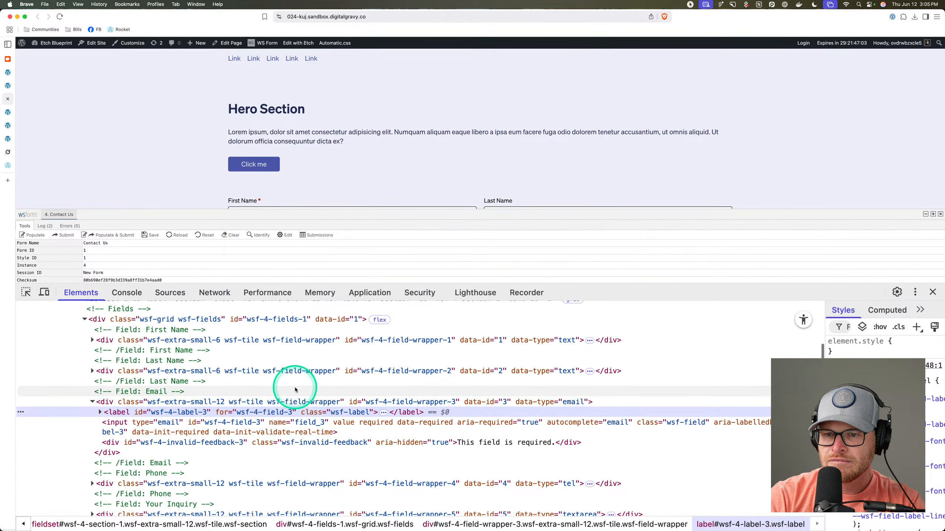
{"action": "scroll", "coordinate": [294, 390], "scroll_direction": "up", "scroll_amount": 6}
{"action": "scroll", "coordinate": [295, 390], "scroll_direction": "up", "scroll_amount": 1}
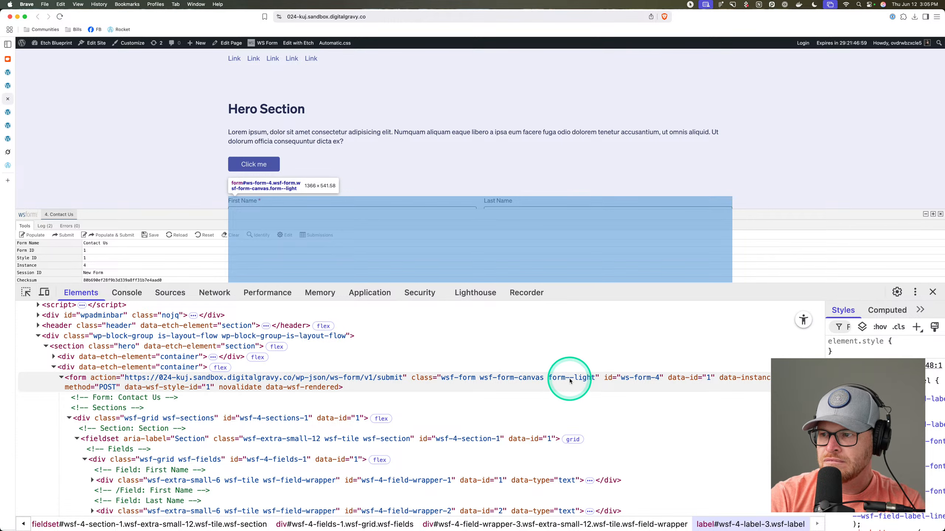
{"action": "left_click", "coordinate": [548, 385]}
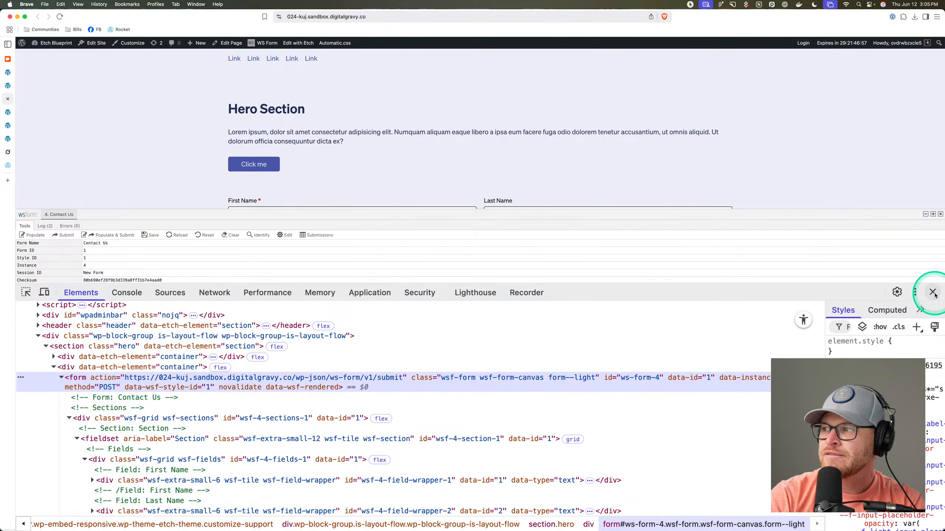
{"action": "left_click", "coordinate": [933, 293]}
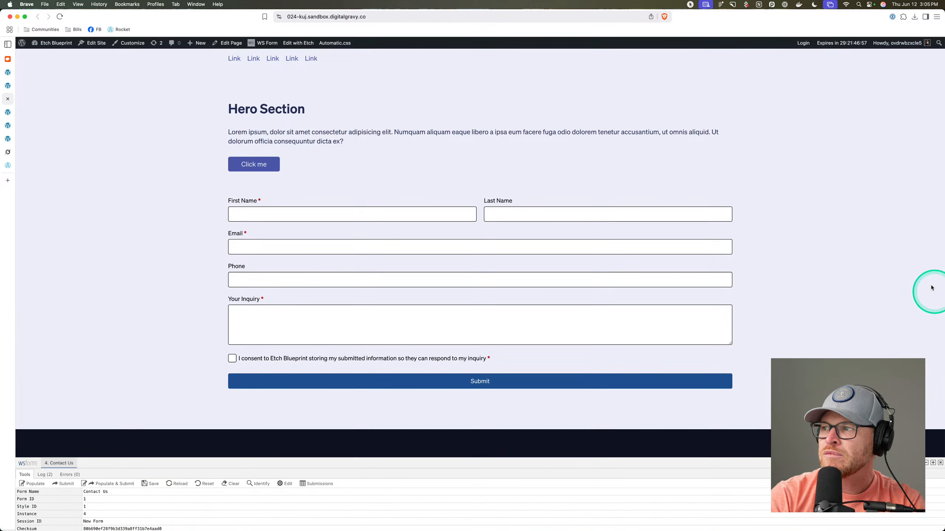
{"action": "left_click", "coordinate": [334, 43]}
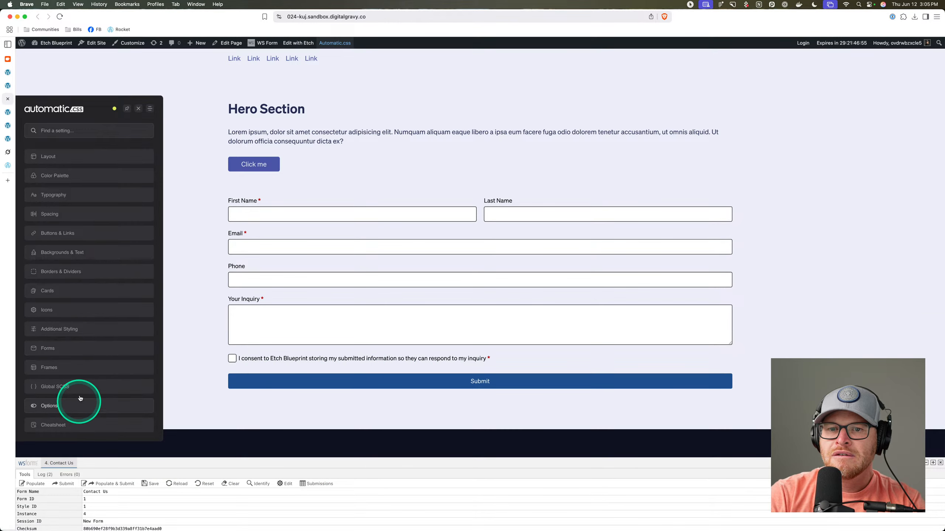
Turn on the Load Forms toggle in the Automatic.css Forms settings.
{"action": "left_click", "coordinate": [75, 348]}
{"action": "left_click", "coordinate": [142, 189]}
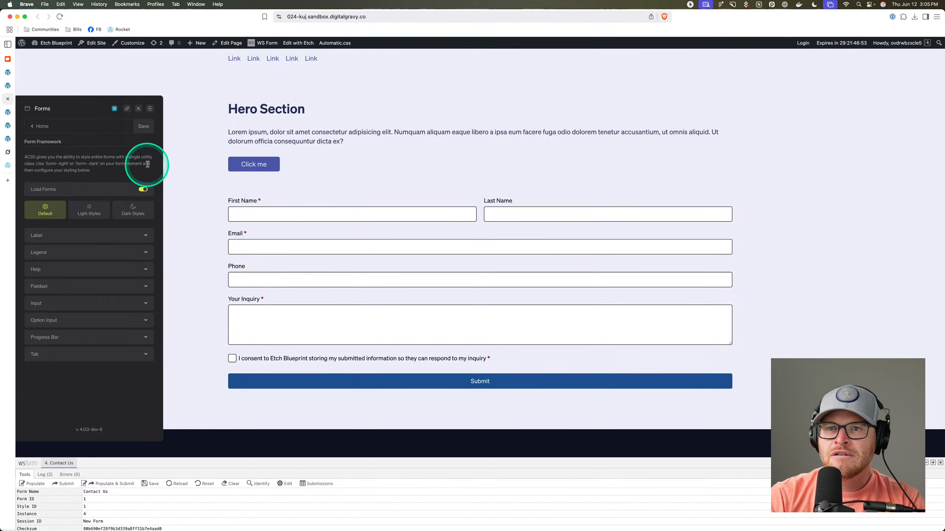
{"action": "scroll", "coordinate": [50, 110], "scroll_direction": "up", "scroll_amount": 5}
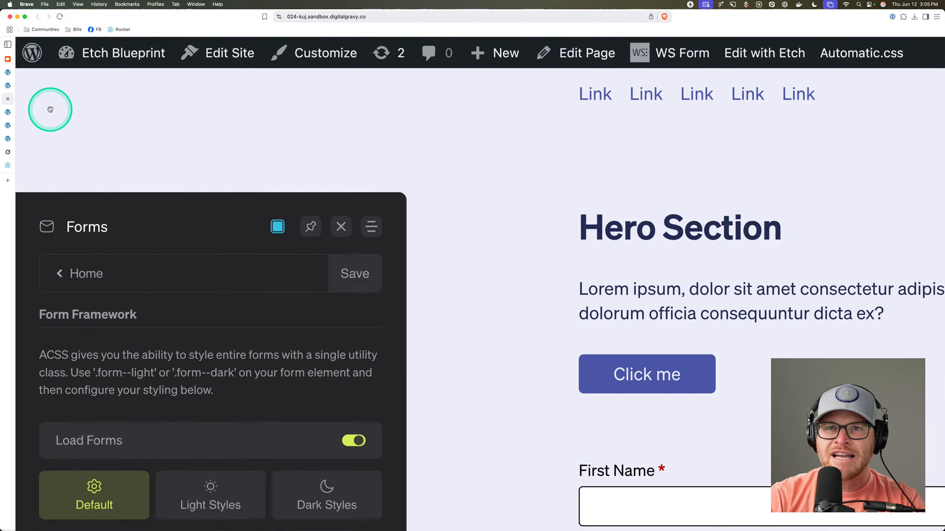
{"action": "scroll", "coordinate": [114, 192], "scroll_direction": "down", "scroll_amount": 1}
{"action": "scroll", "coordinate": [116, 194], "scroll_direction": "down", "scroll_amount": 8}
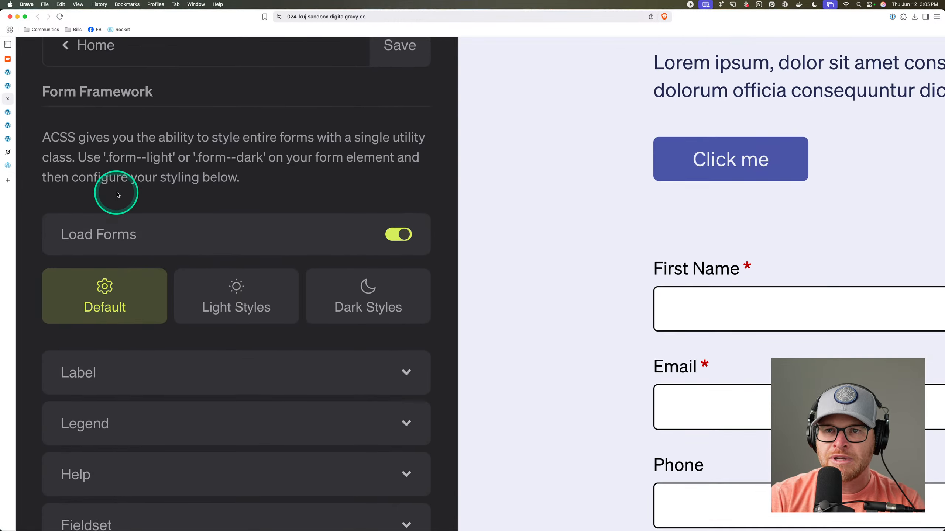
{"action": "scroll", "coordinate": [238, 183], "scroll_direction": "down", "scroll_amount": 5}
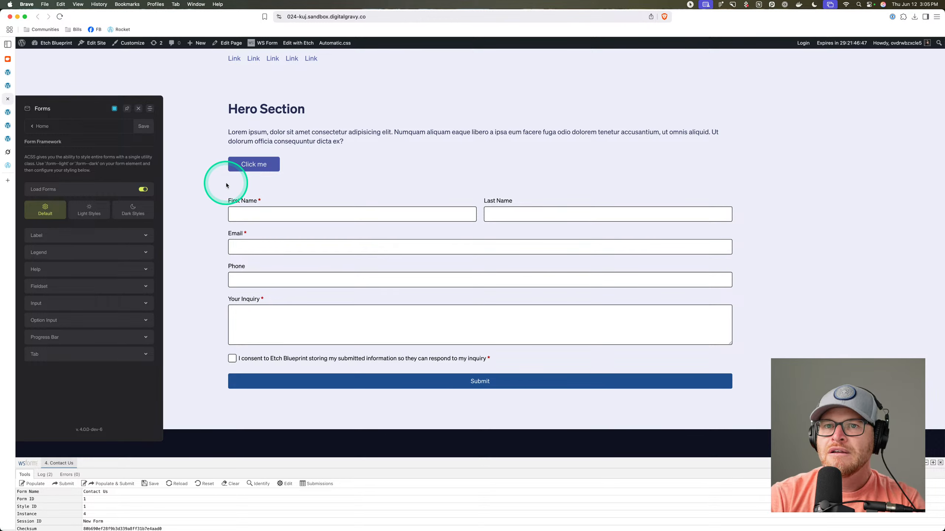
{"action": "left_click_drag", "start_coordinate": [76, 110], "coordinate": [128, 106]}
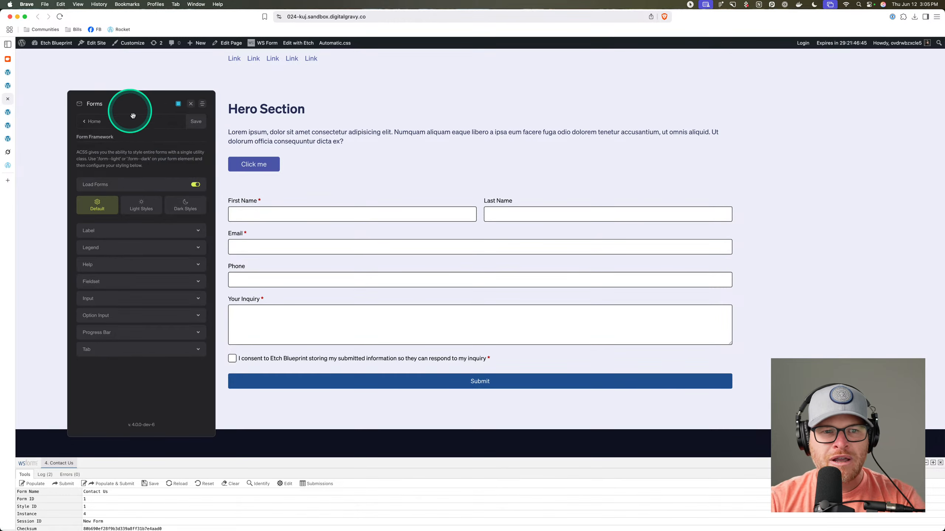
{"action": "left_click", "coordinate": [133, 110]}
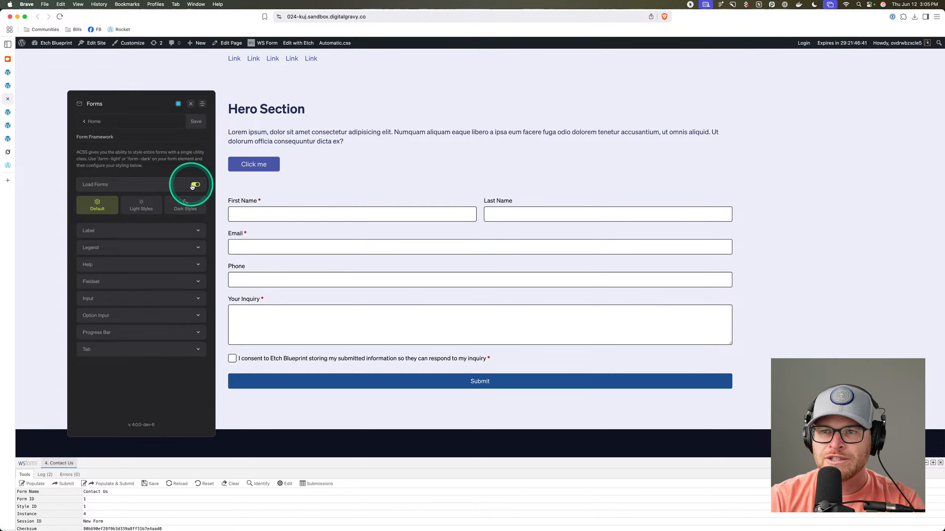
Save the Forms settings, close the ACSS panel, and reload the page.
{"action": "left_click", "coordinate": [196, 123]}
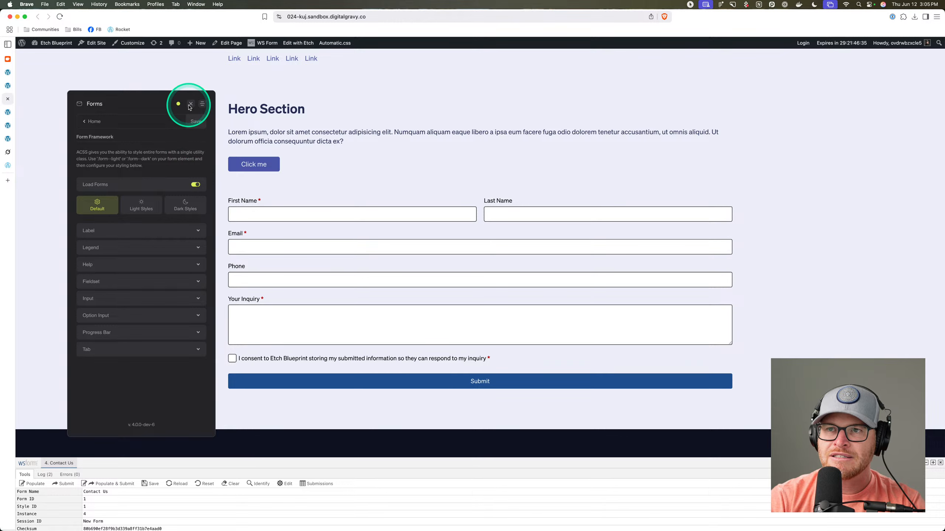
{"action": "left_click", "coordinate": [186, 104]}
{"action": "key", "text": "super+r"}
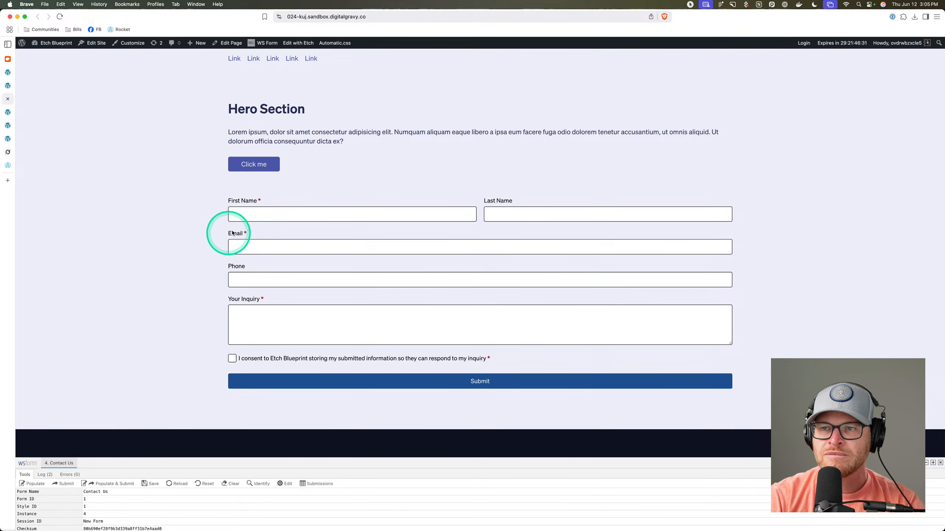
Inspect the Email field's markup to confirm the form has the form--light class, then close DevTools.
{"action": "left_click", "coordinate": [313, 213]}
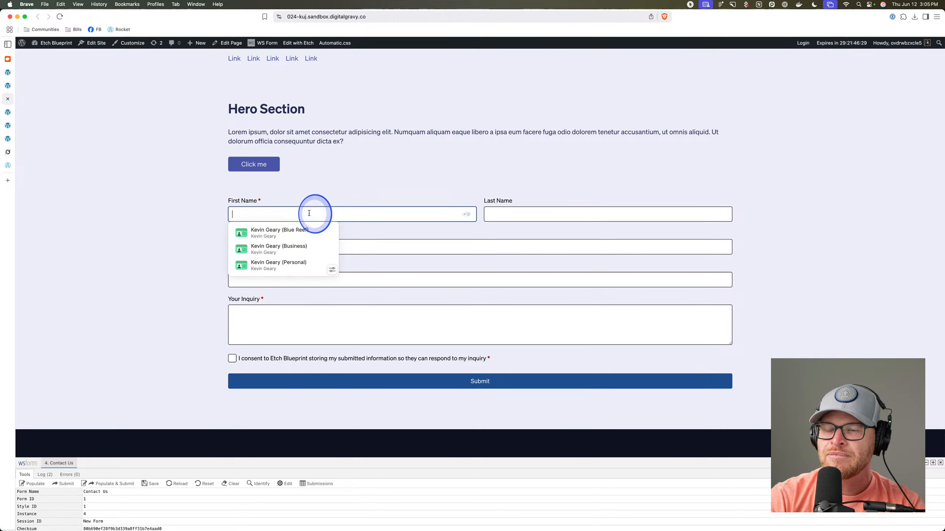
{"action": "left_click", "coordinate": [461, 241]}
{"action": "right_click", "coordinate": [461, 237]}
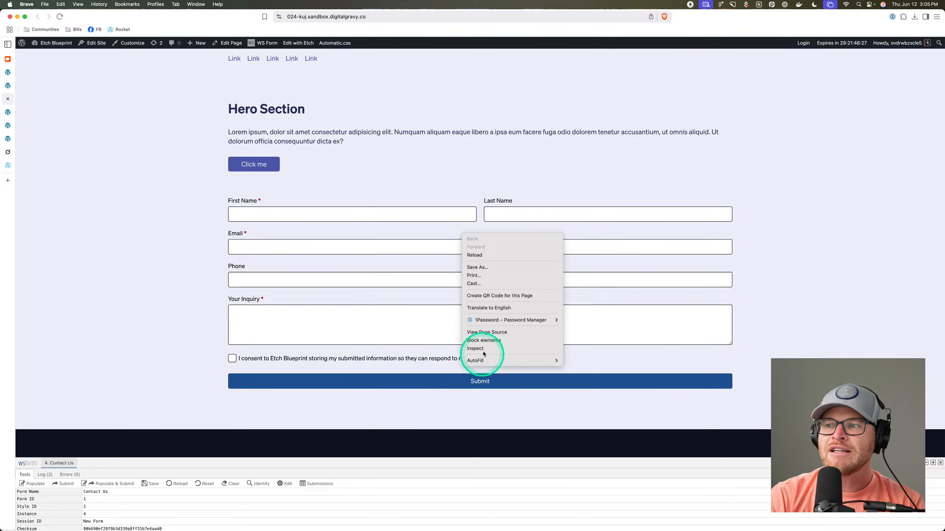
{"action": "left_click", "coordinate": [483, 352]}
{"action": "scroll", "coordinate": [249, 394], "scroll_direction": "up", "scroll_amount": 5}
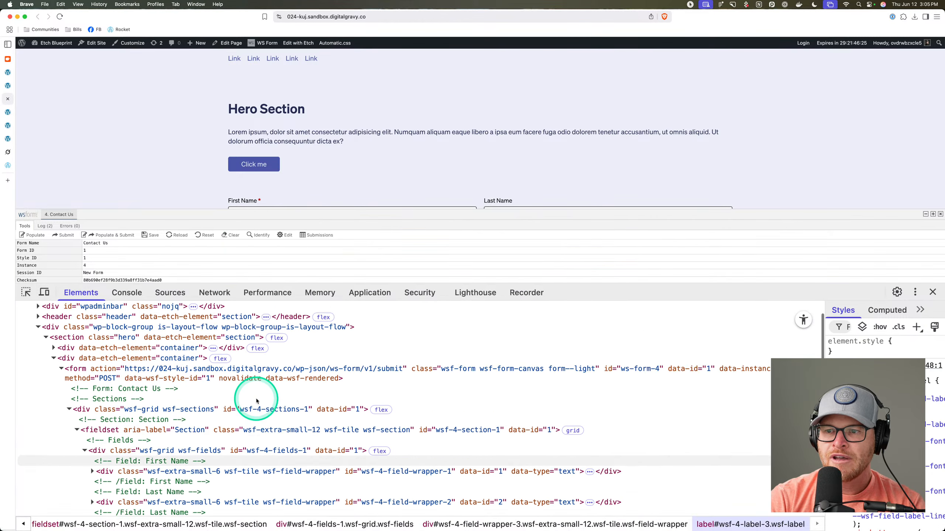
{"action": "double_click", "coordinate": [551, 376]}
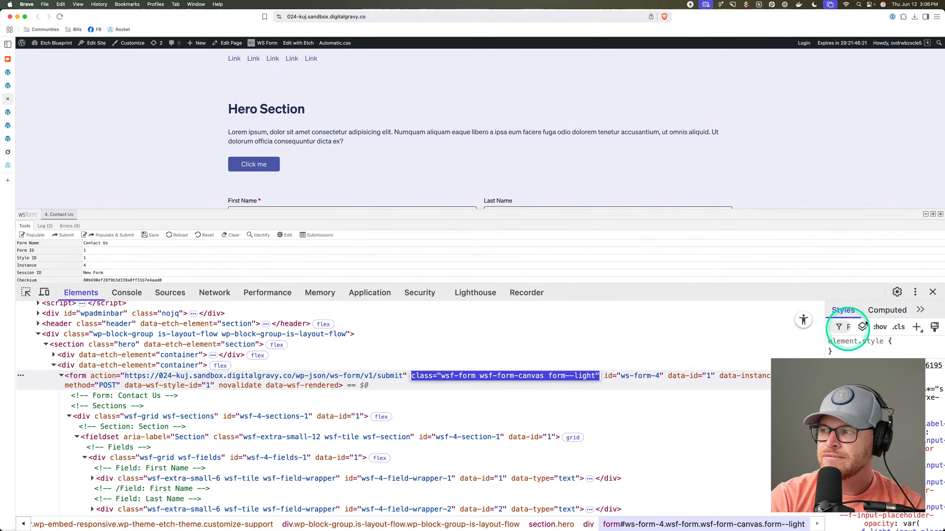
{"action": "left_click", "coordinate": [932, 292]}
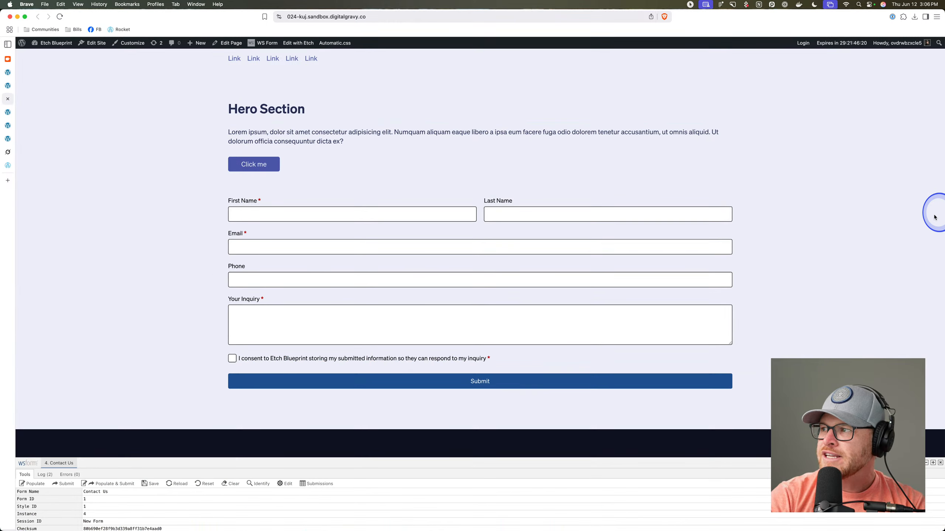
Close the WS Form debug console and confirm with OK so the footer shows.
{"action": "left_click", "coordinate": [940, 462]}
{"action": "left_click", "coordinate": [541, 84]}
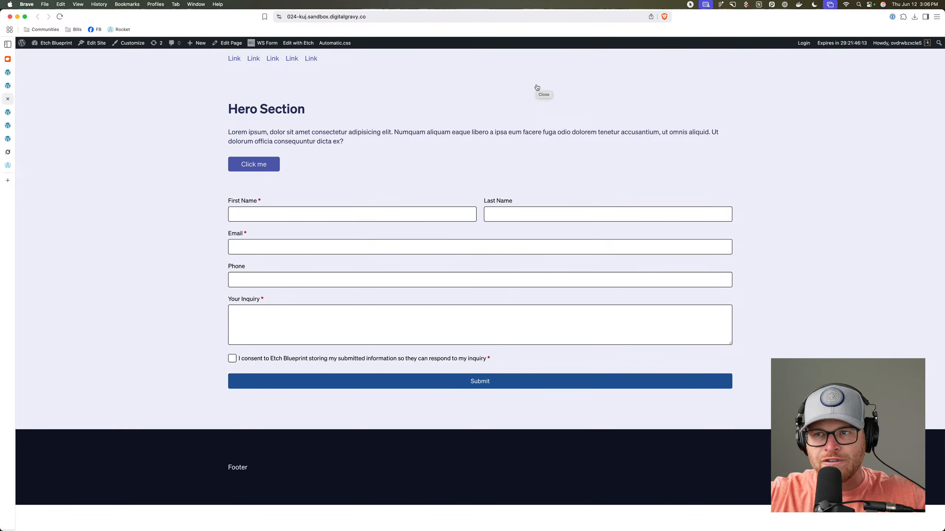
{"action": "left_click", "coordinate": [516, 79]}
{"action": "left_click", "coordinate": [127, 159]}
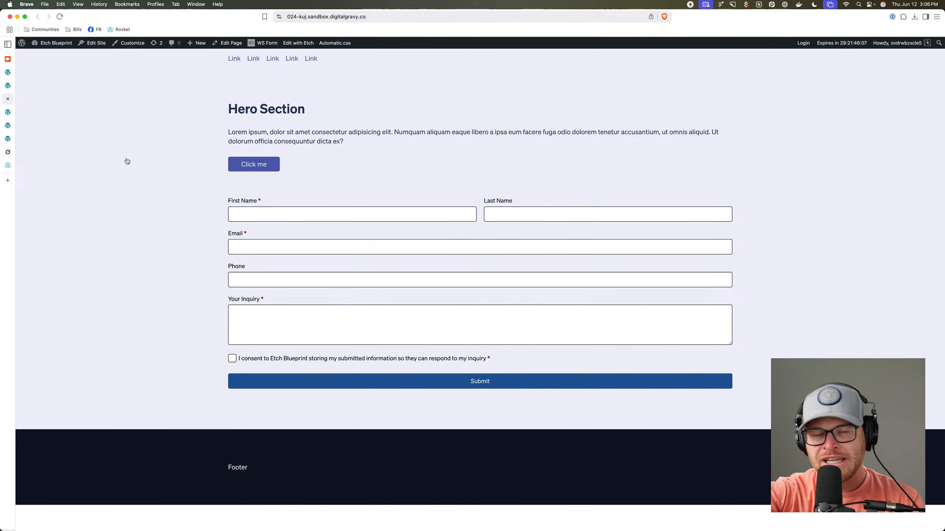
{"action": "left_click", "coordinate": [122, 174]}
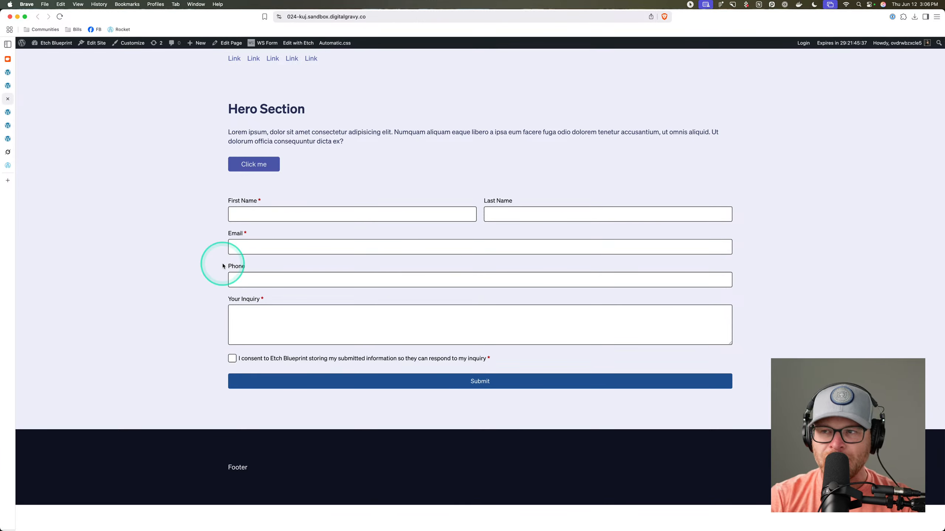
Scroll back to the top of the homepage and use the browser toolbar controls.
{"action": "scroll", "coordinate": [221, 265], "scroll_direction": "up", "scroll_amount": 1}
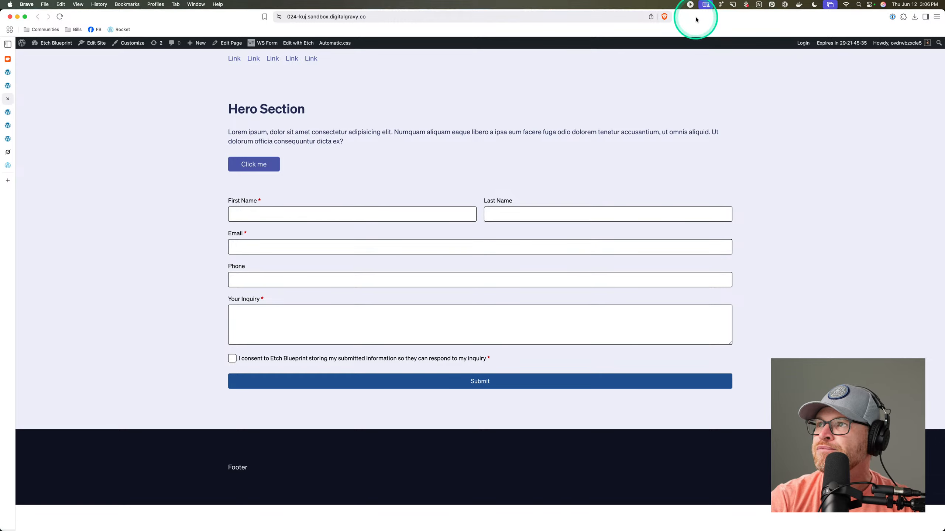
{"action": "left_click_drag", "start_coordinate": [696, 12], "coordinate": [672, 36]}
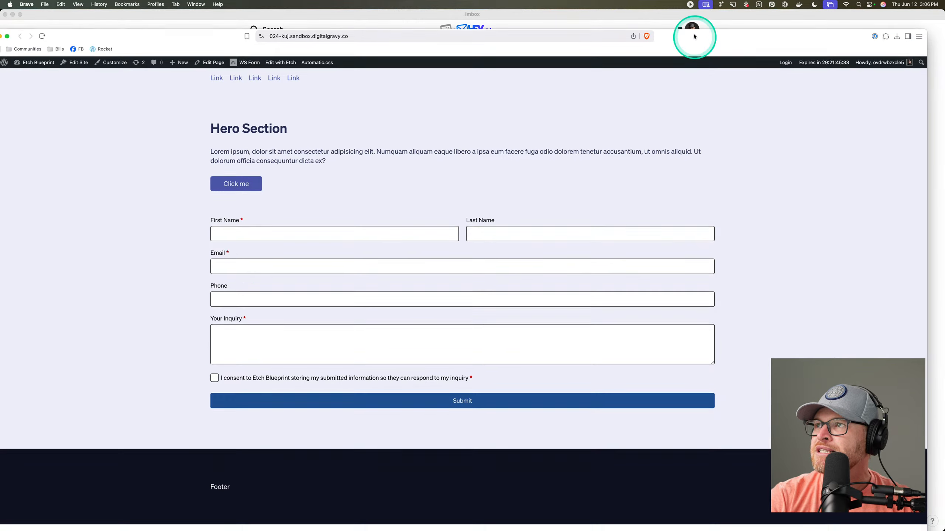
{"action": "left_click", "coordinate": [690, 5]}
{"action": "left_click", "coordinate": [692, 27]}
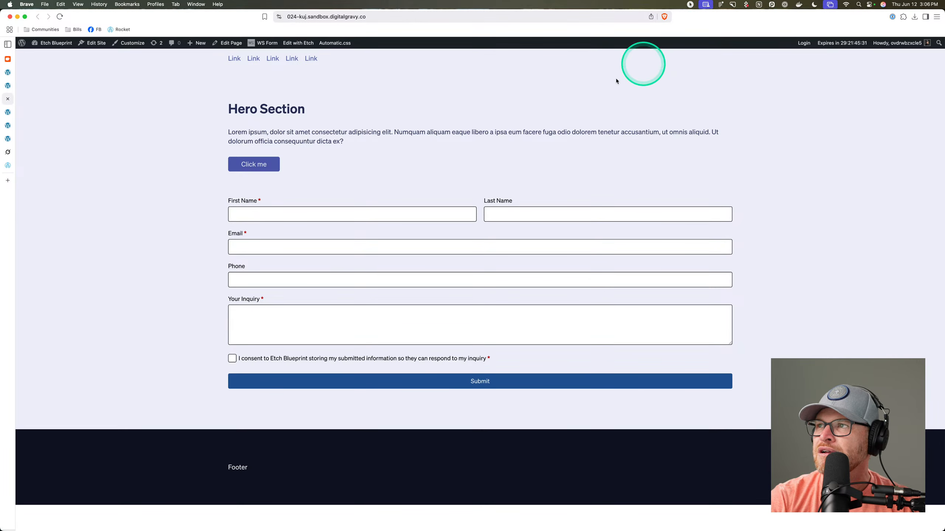